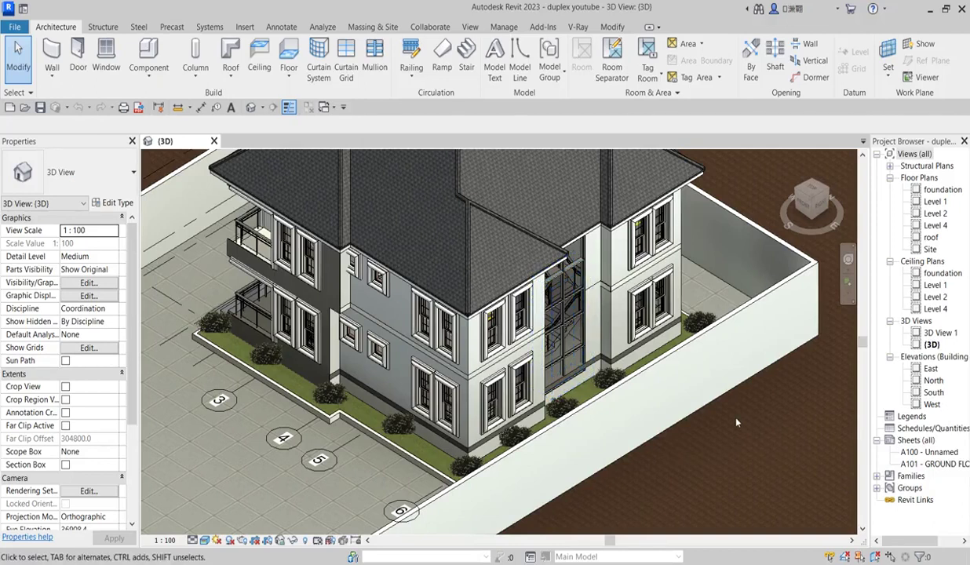
# Zoom and pan the view to inspect the area along the garage fence wall
pyautogui.scroll(-2, 737, 422)
pyautogui.scroll(-2, 396, 400)
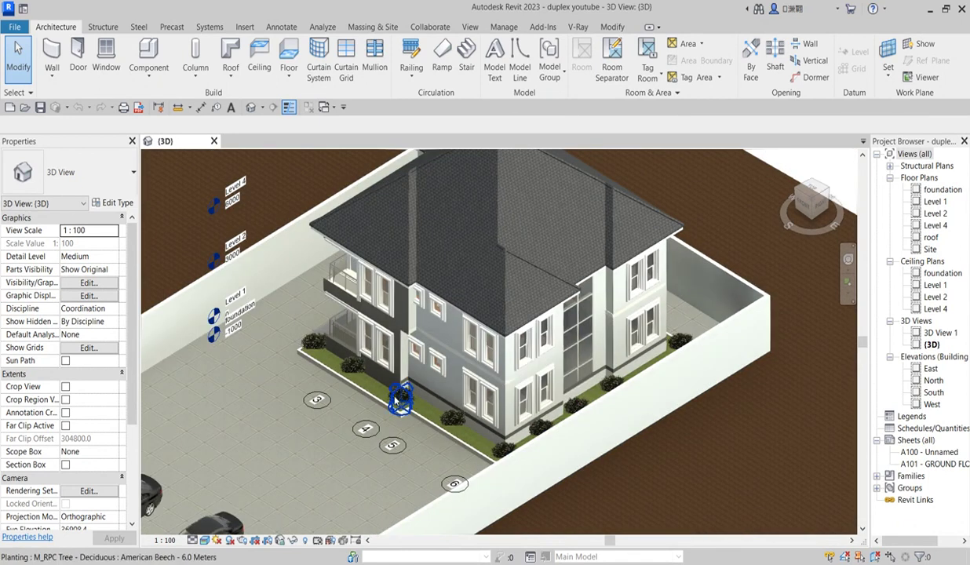
pyautogui.scroll(2, 396, 400)
pyautogui.scroll(2, 254, 308)
pyautogui.scroll(-2, 589, 460)
pyautogui.scroll(3, 359, 293)
pyautogui.scroll(-3, 342, 295)
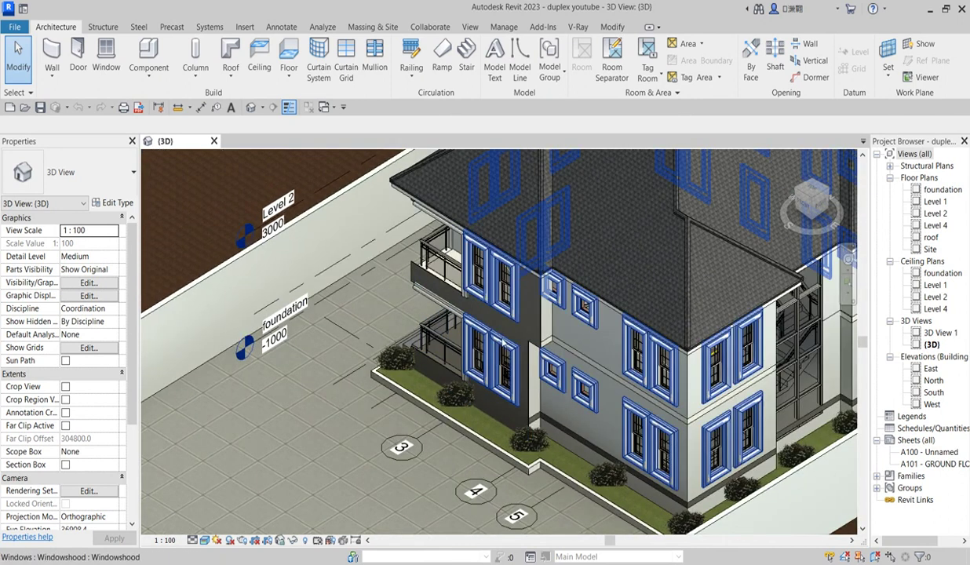
pyautogui.scroll(3, 343, 316)
pyautogui.scroll(-3, 328, 303)
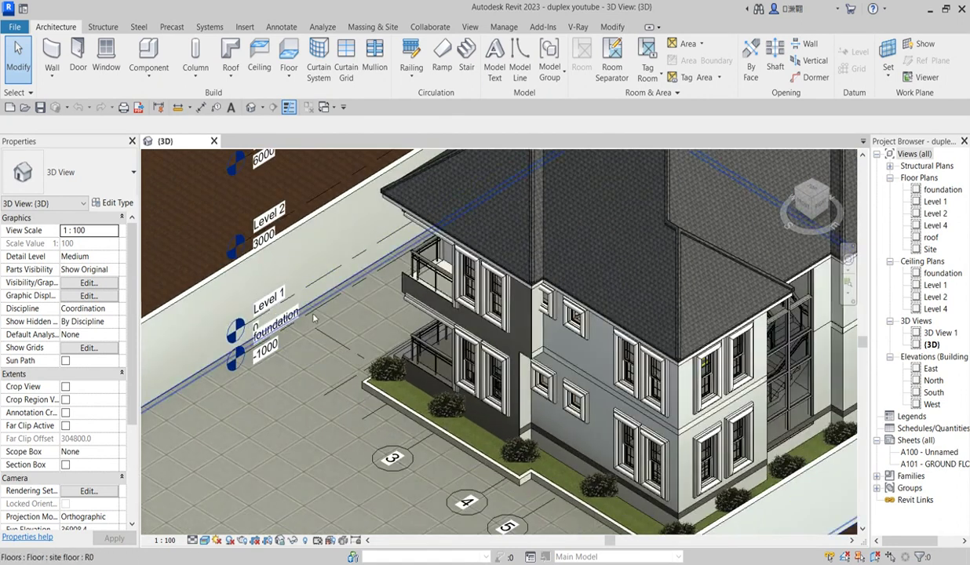
pyautogui.scroll(-3, 328, 303)
pyautogui.scroll(4, 310, 236)
pyautogui.scroll(2, 307, 237)
pyautogui.scroll(-4, 350, 330)
pyautogui.scroll(-2, 350, 316)
pyautogui.scroll(3, 299, 345)
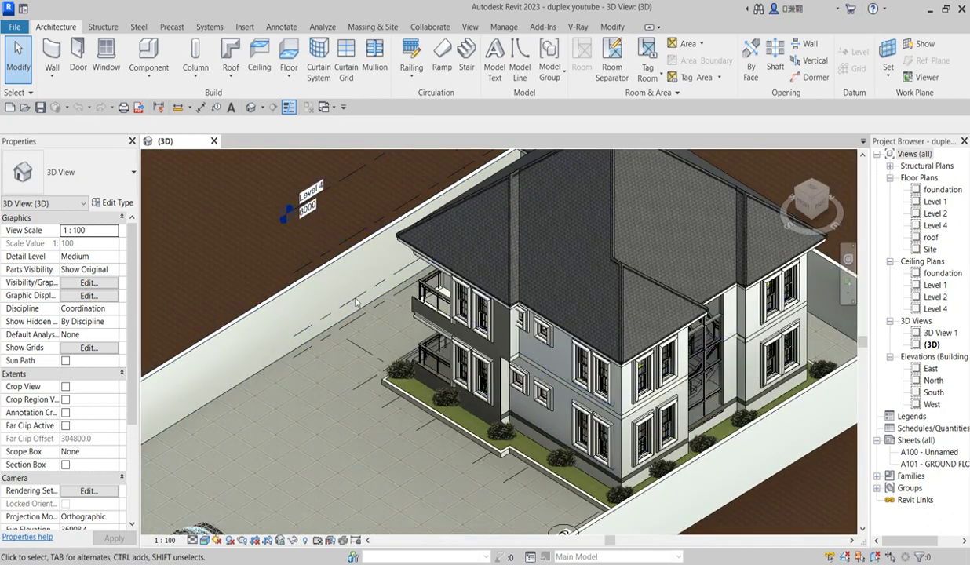
pyautogui.scroll(-4, 365, 382)
pyautogui.scroll(6, 334, 401)
pyautogui.scroll(4, 306, 353)
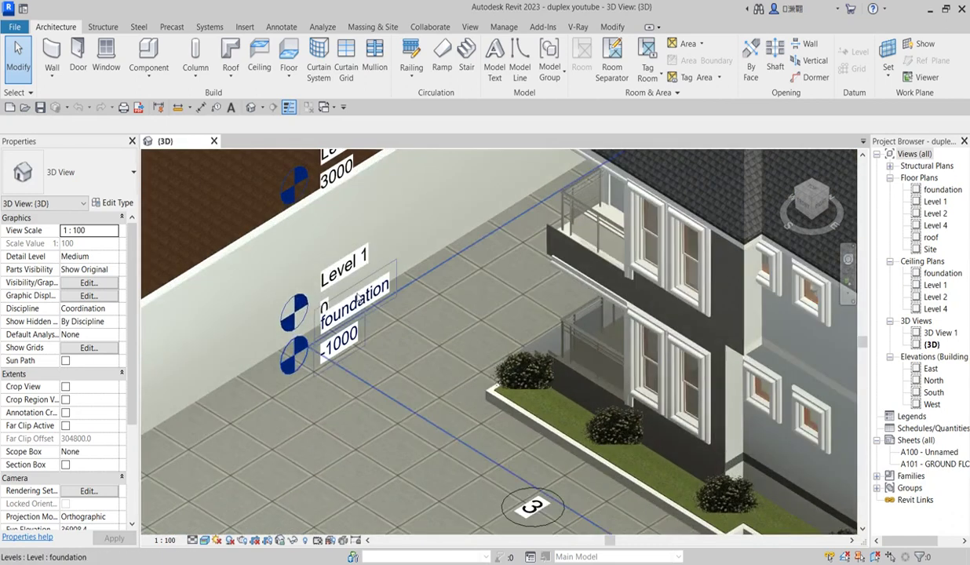
pyautogui.scroll(-5, 366, 339)
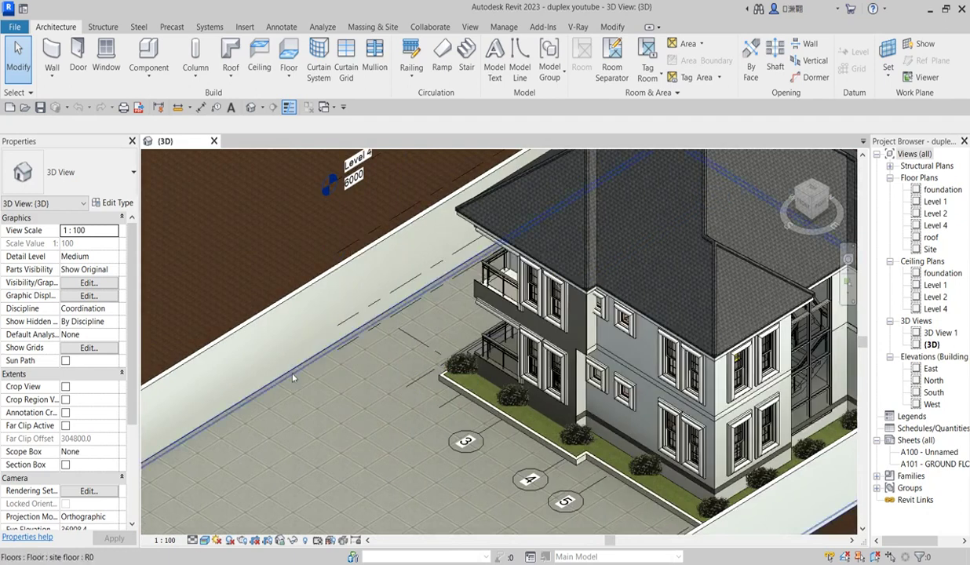
pyautogui.scroll(5, 268, 387)
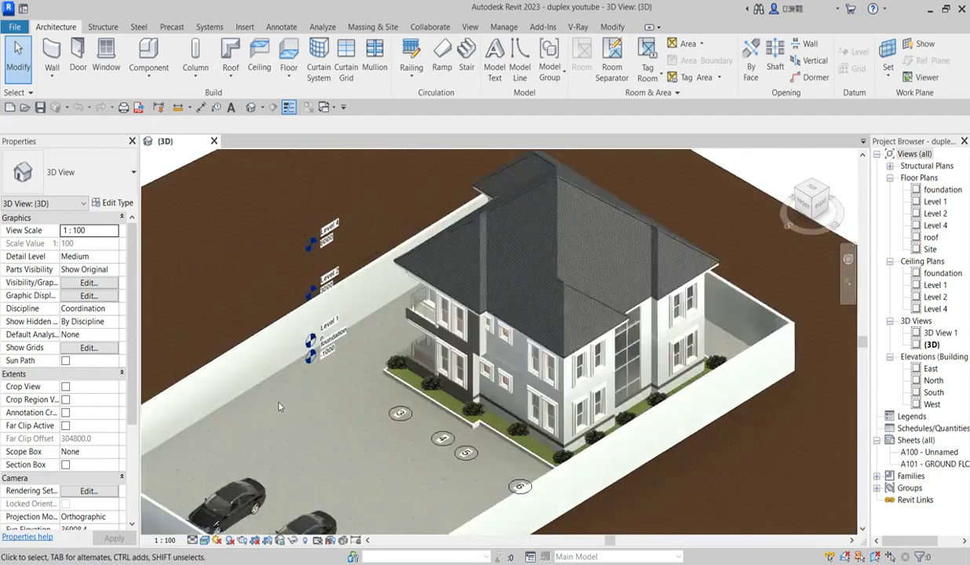
pyautogui.scroll(-5, 310, 376)
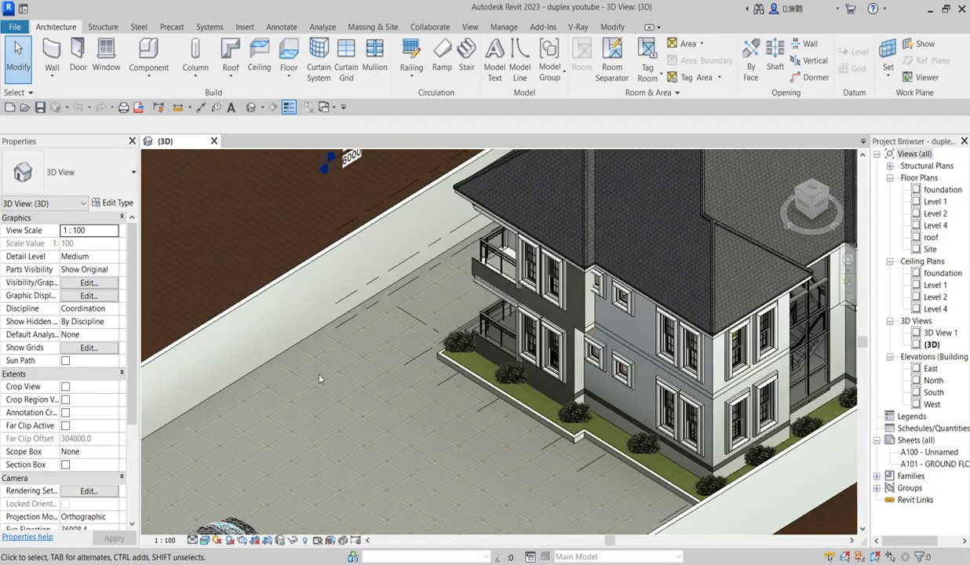
pyautogui.scroll(4, 362, 280)
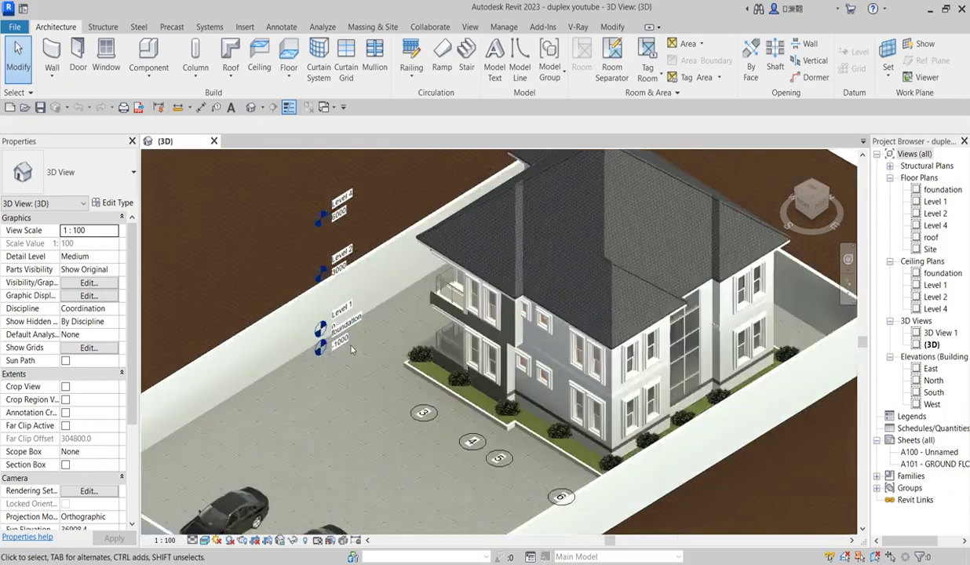
pyautogui.scroll(-5, 359, 400)
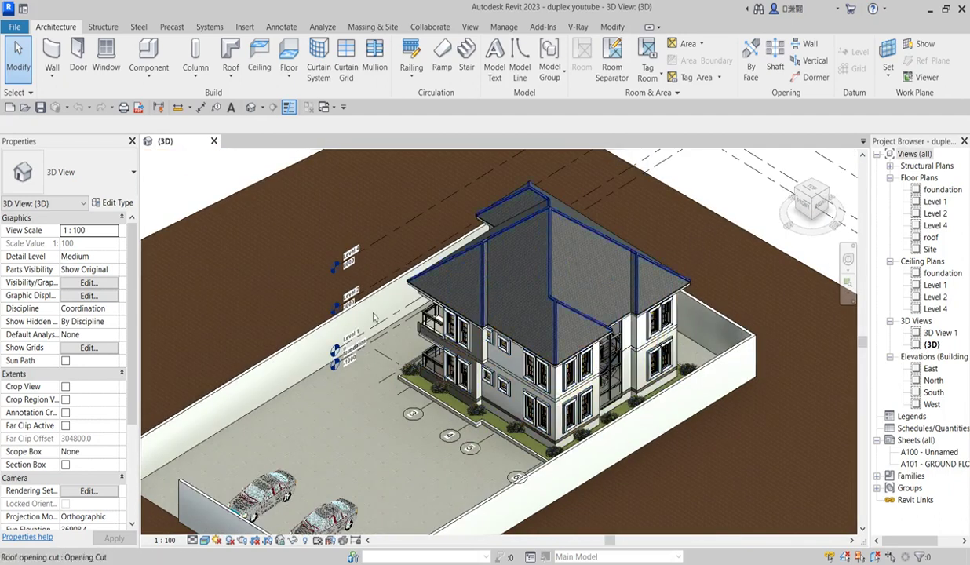
pyautogui.scroll(3, 342, 377)
pyautogui.scroll(-4, 426, 335)
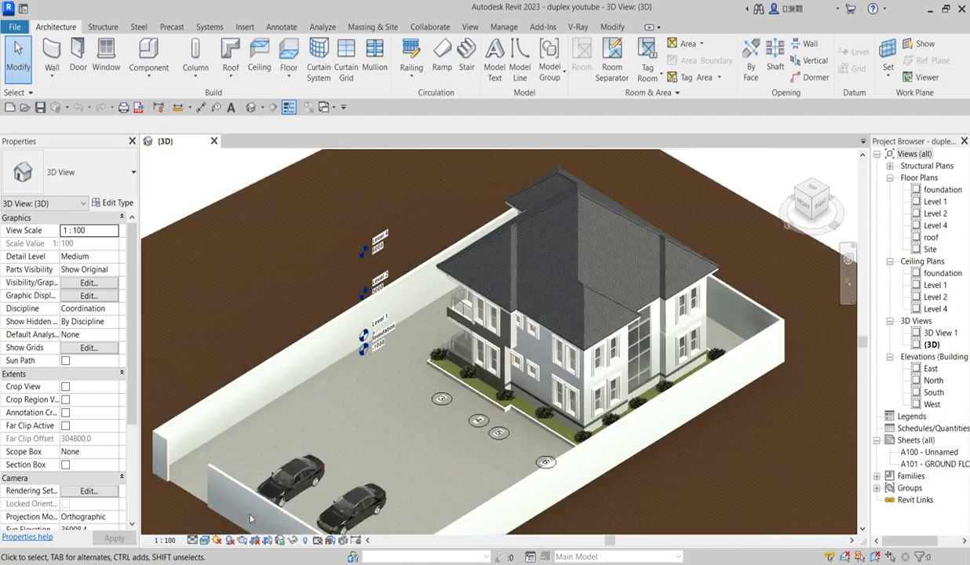
pyautogui.scroll(4, 305, 483)
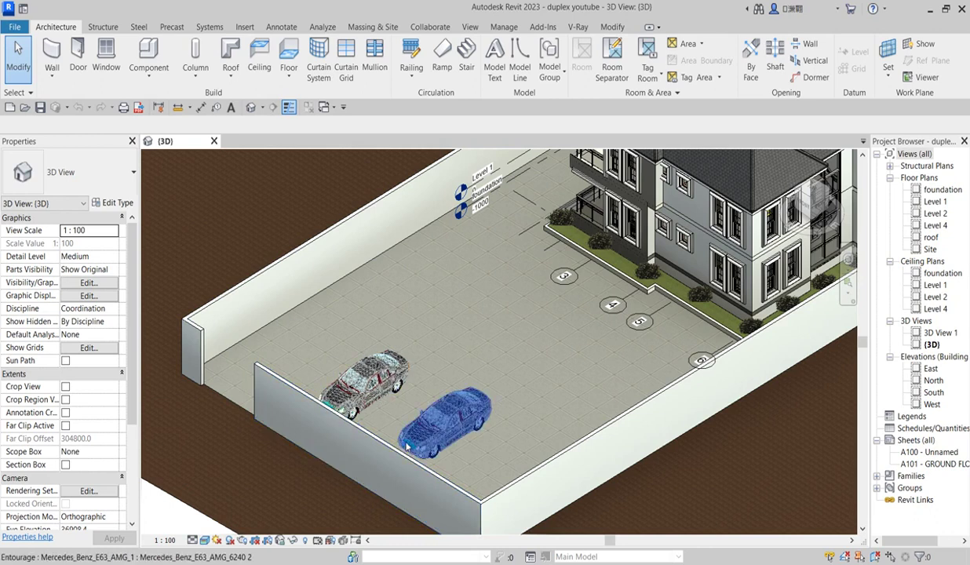
pyautogui.scroll(-3, 376, 405)
pyautogui.scroll(5, 424, 462)
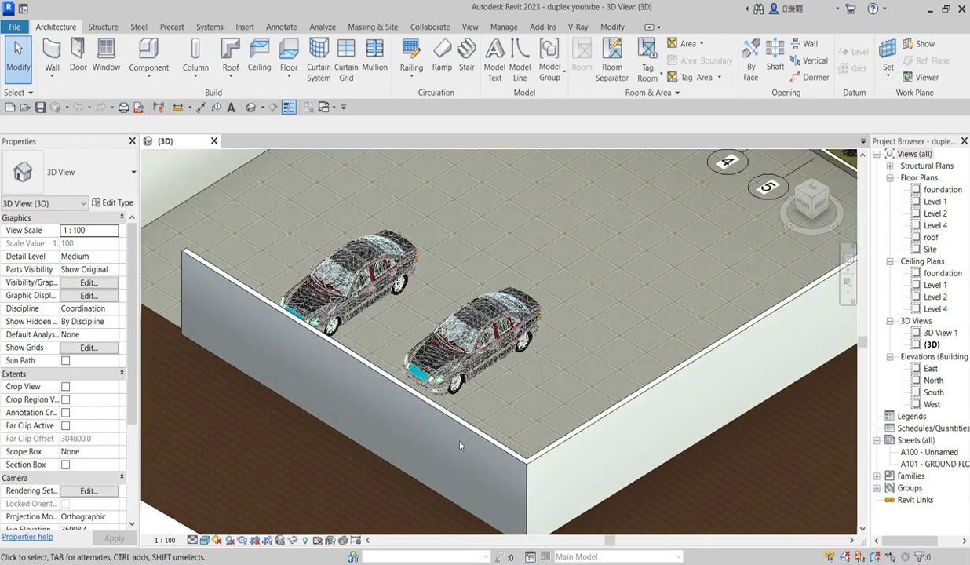
pyautogui.scroll(-3, 441, 413)
pyautogui.scroll(4, 236, 314)
pyautogui.keyDown('shift'); pyautogui.moveTo(261, 294); pyautogui.dragTo(375, 373, button='middle'); pyautogui.keyUp('shift')
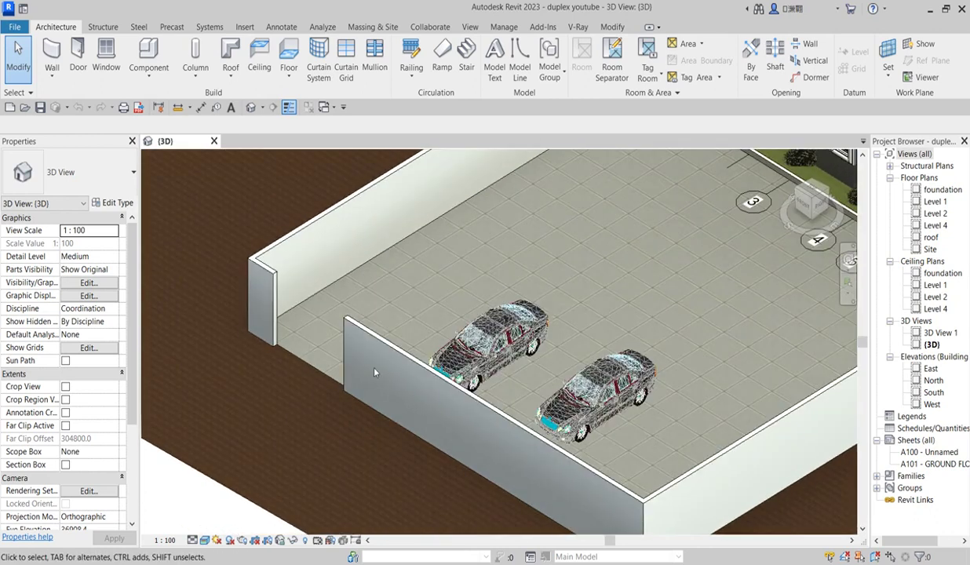
pyautogui.scroll(-3, 368, 360)
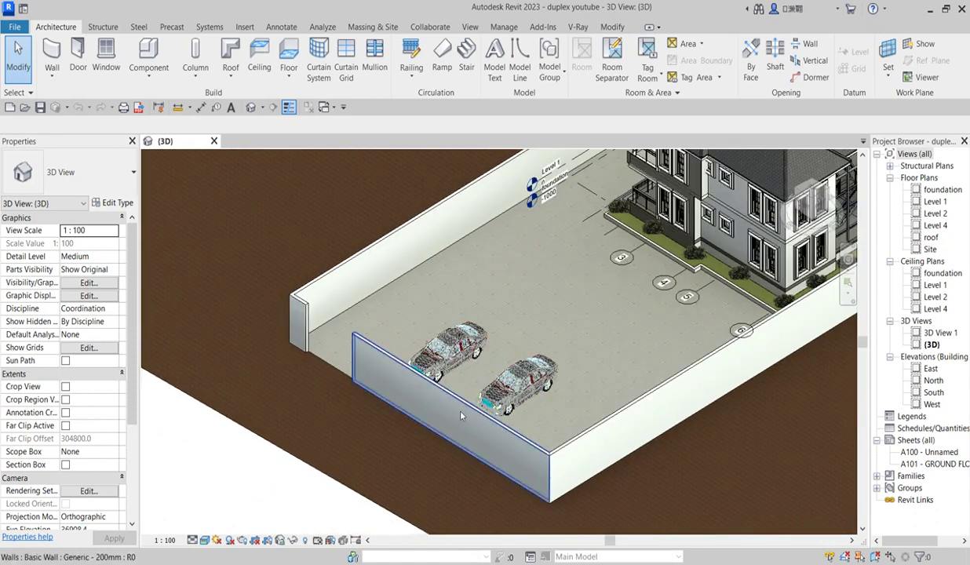
pyautogui.scroll(4, 445, 396)
pyautogui.scroll(1, 449, 405)
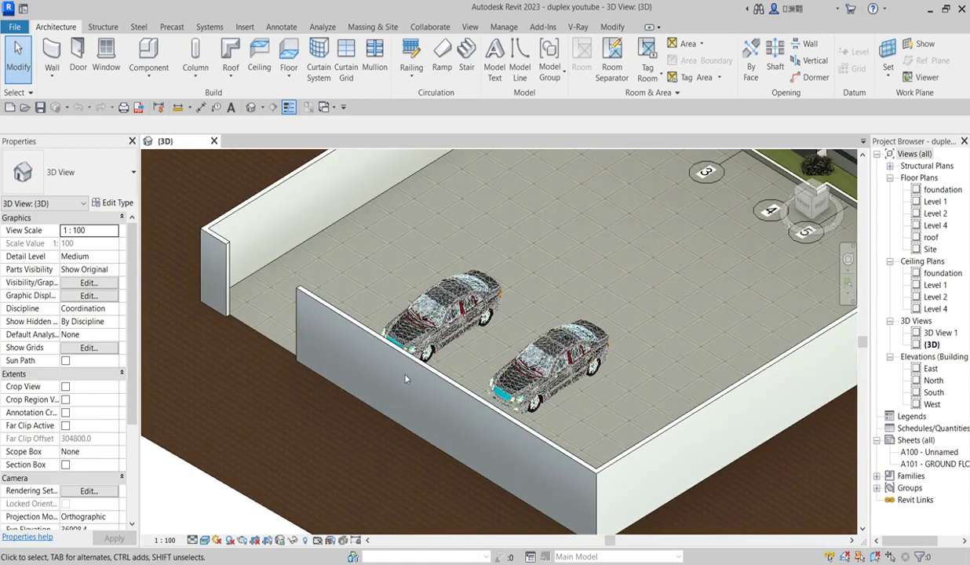
pyautogui.scroll(-2, 406, 379)
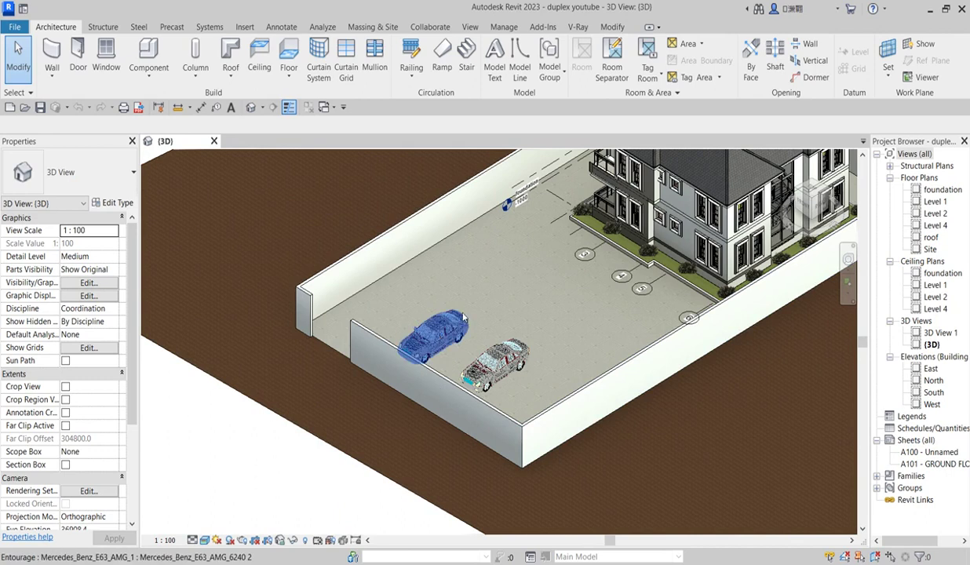
# Open the foundation floor plan
pyautogui.doubleClick(939, 189)
pyautogui.scroll(3, 477, 450)
pyautogui.scroll(-3, 474, 448)
pyautogui.scroll(4, 463, 448)
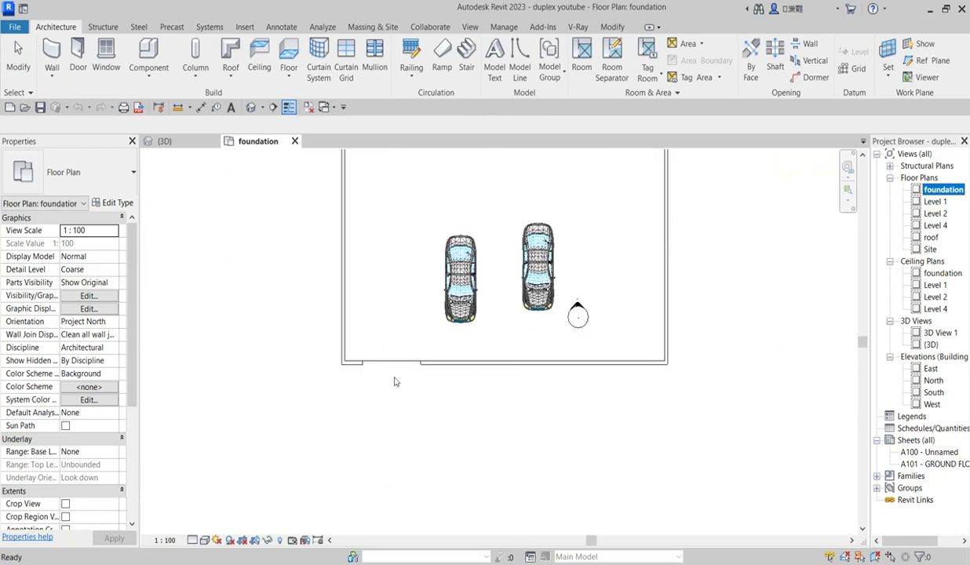
# Create an in-place Casework component named fencing and begin an extrusion
pyautogui.click(145, 75)
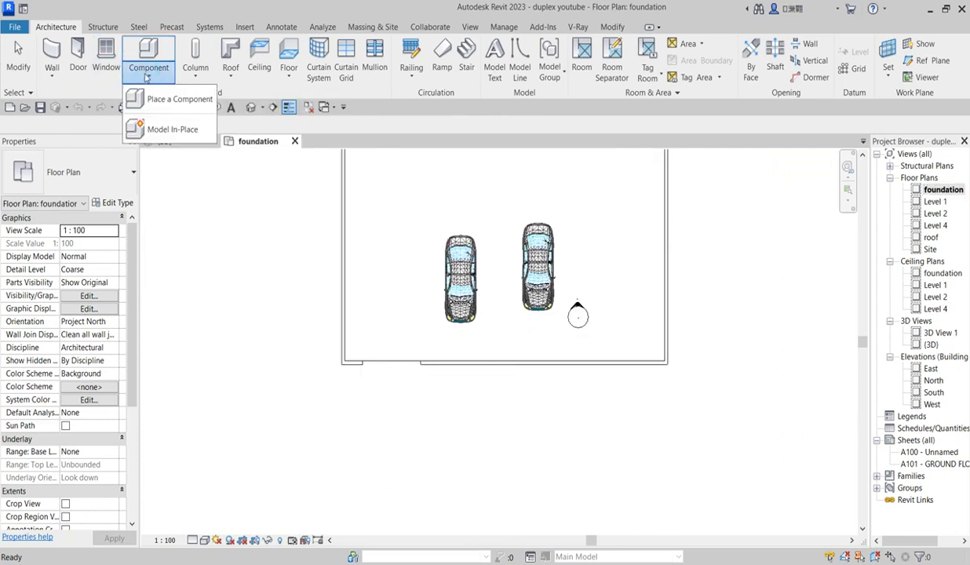
pyautogui.click(166, 132)
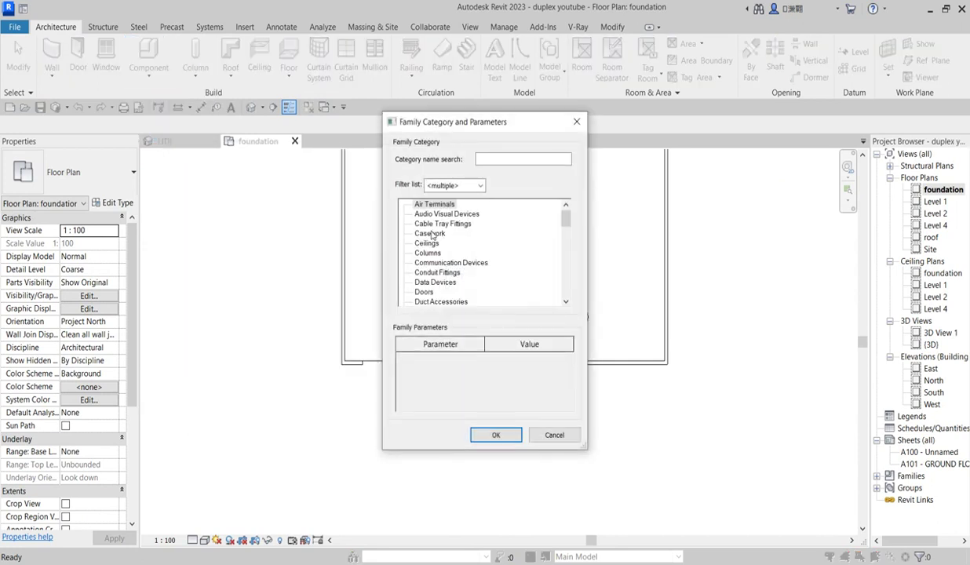
pyautogui.click(431, 234)
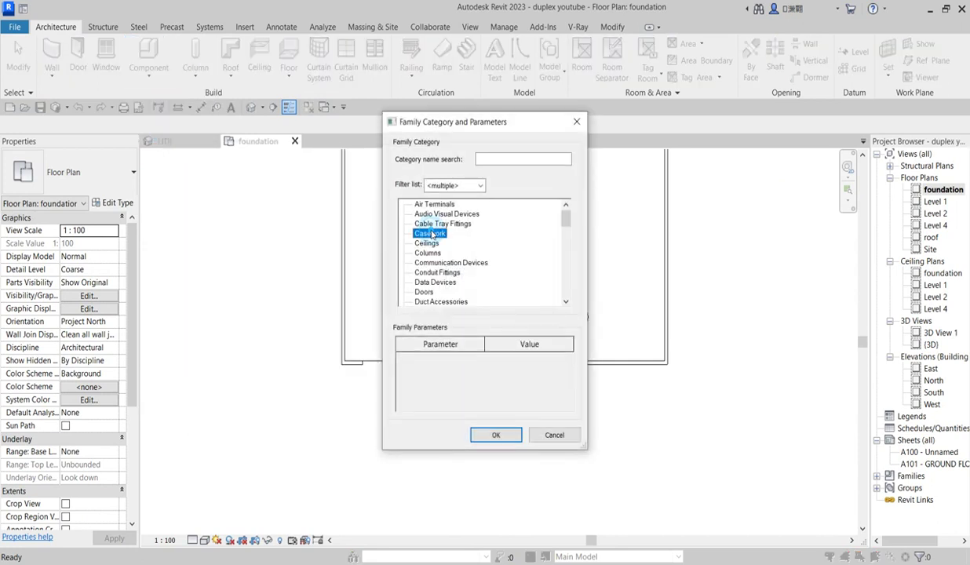
pyautogui.click(496, 436)
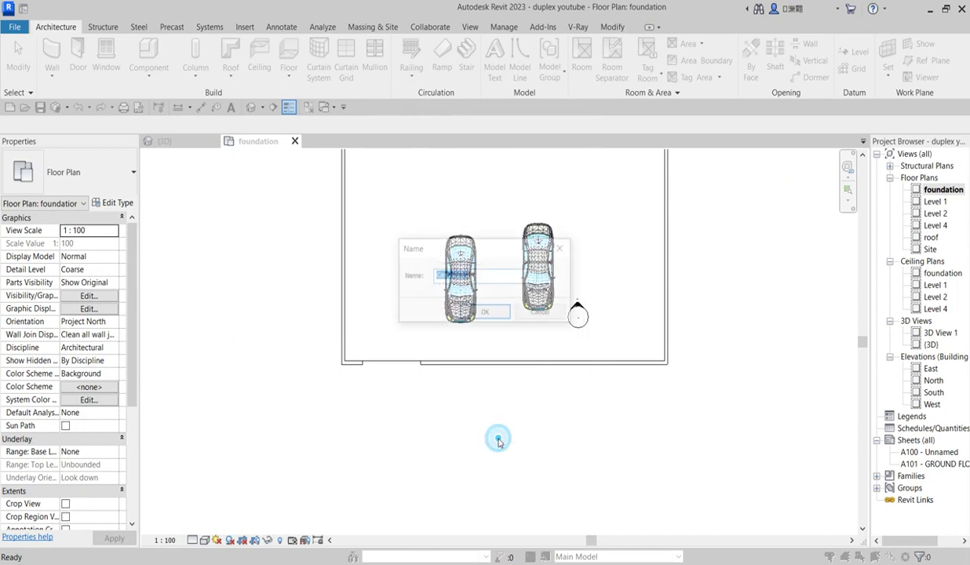
pyautogui.click(487, 315)
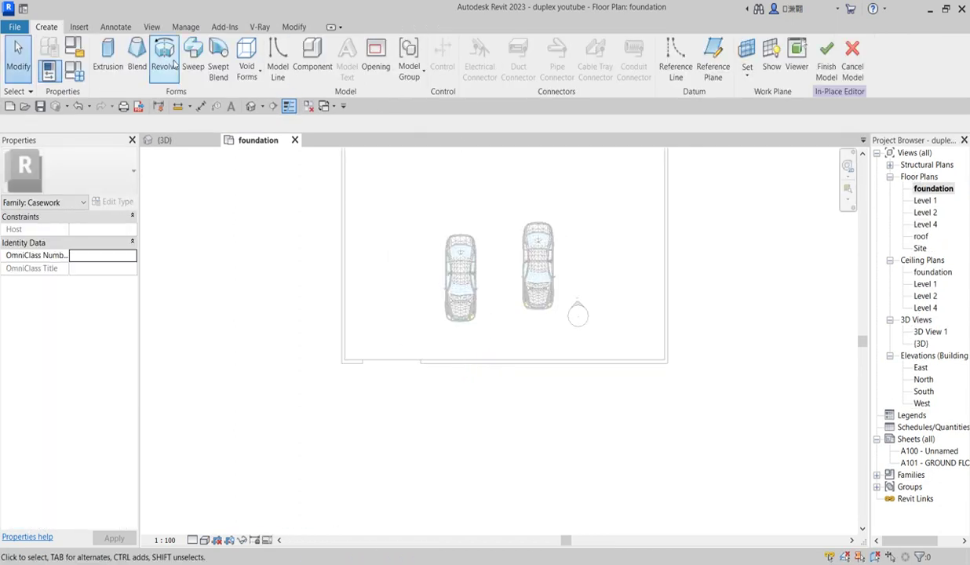
pyautogui.click(108, 58)
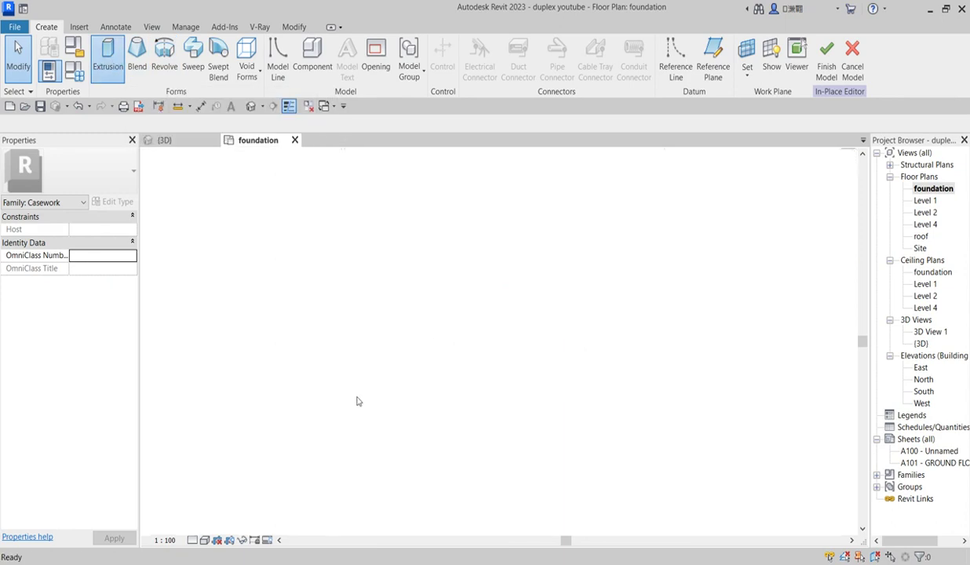
# Sketch a rectangle at the fence wall for the extrusion profile
pyautogui.click(508, 47)
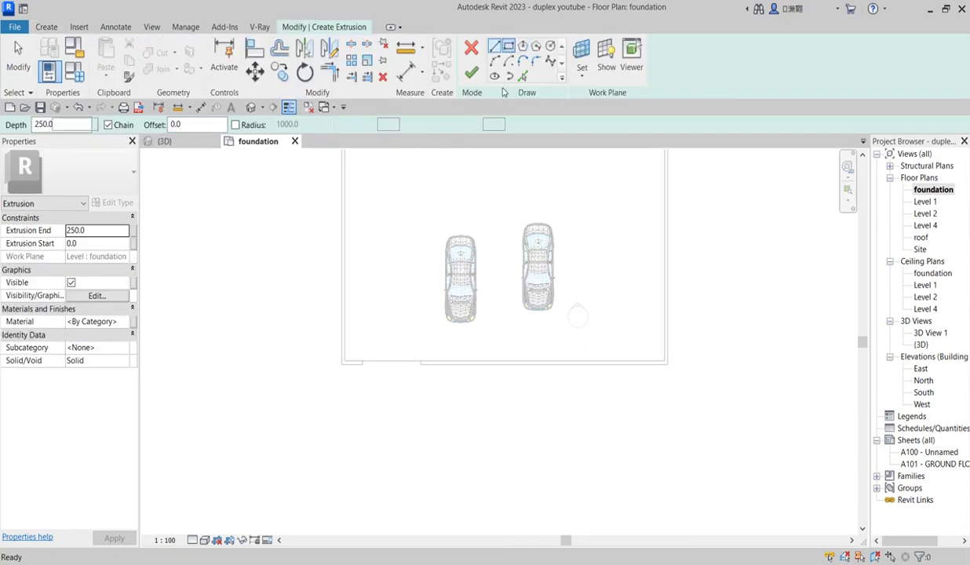
pyautogui.scroll(4, 433, 392)
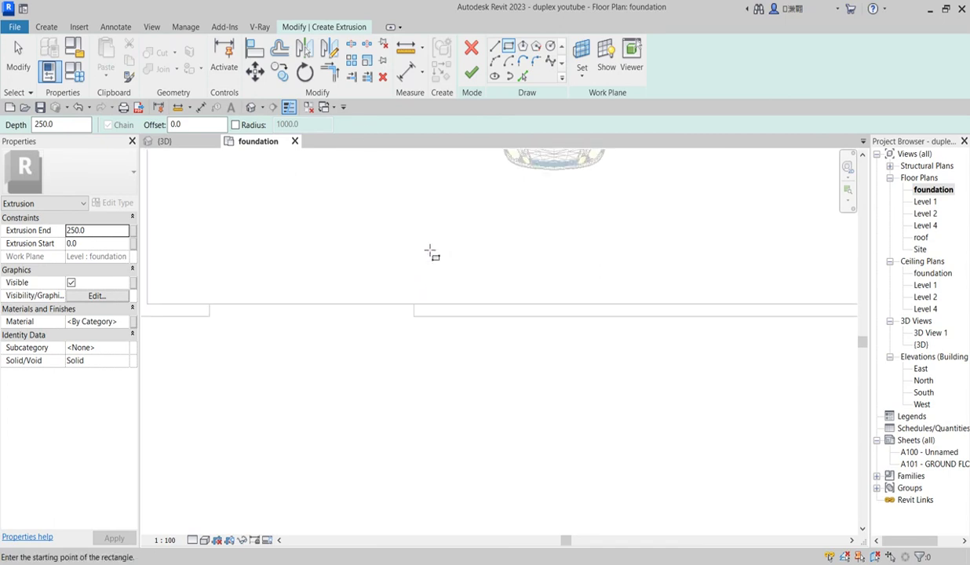
pyautogui.scroll(1, 423, 303)
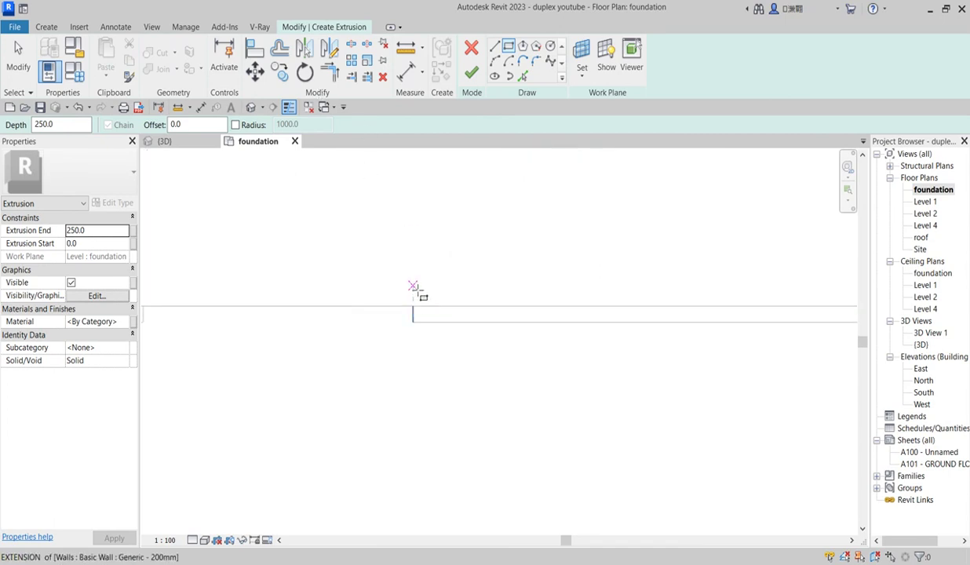
pyautogui.click(413, 283)
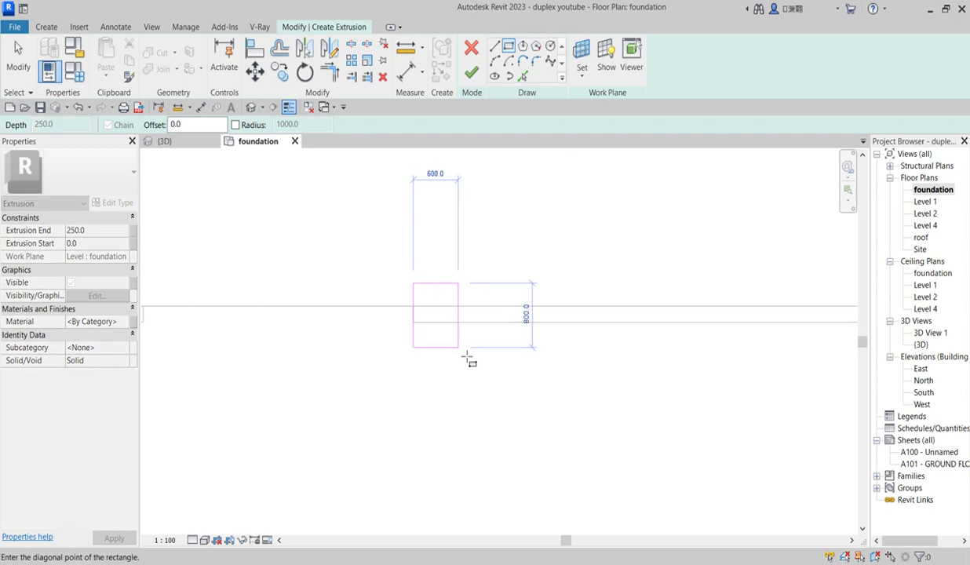
pyautogui.click(462, 350)
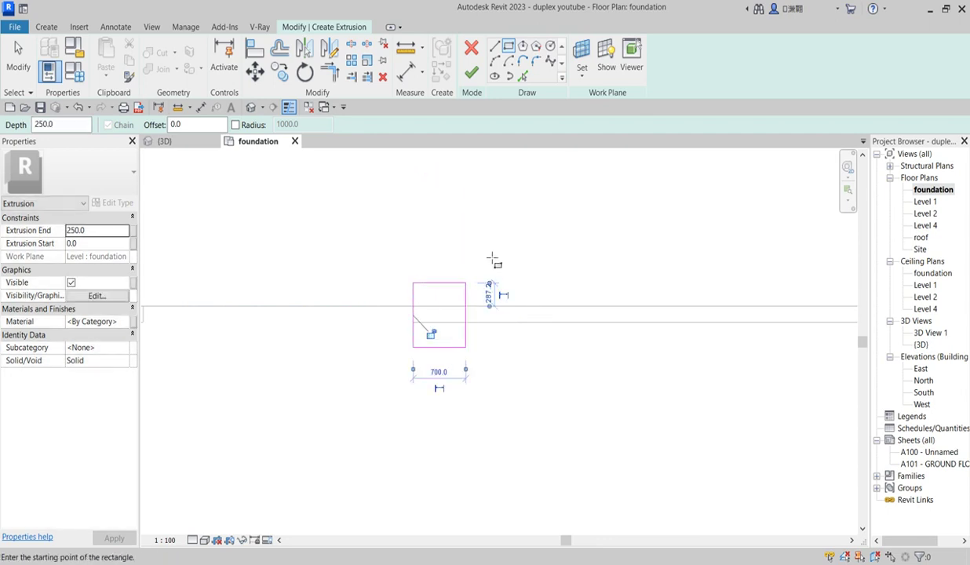
pyautogui.press('Escape')
# Change the rectangle's 700 width and 800 height to 450 each
pyautogui.click(466, 331)
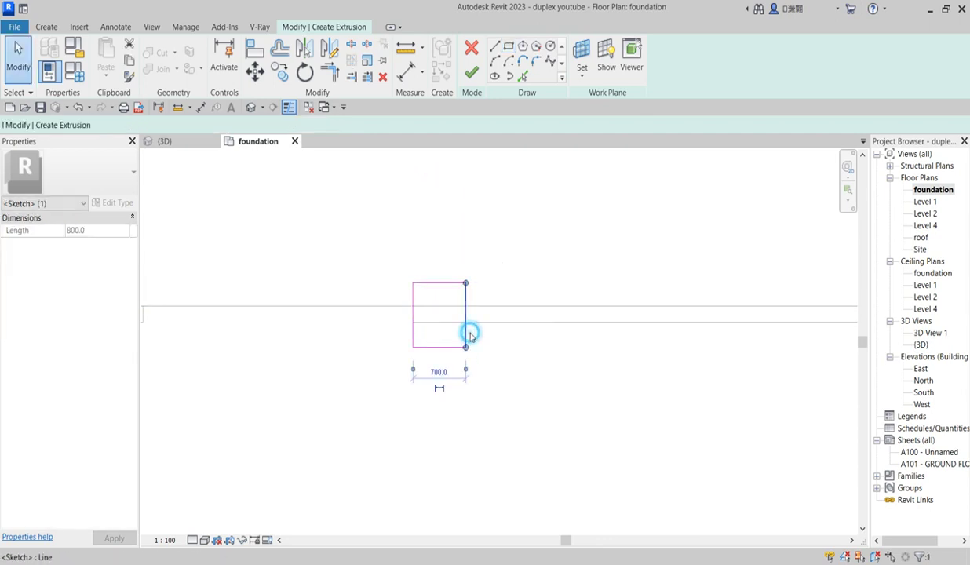
pyautogui.click(439, 372)
pyautogui.click(439, 372)
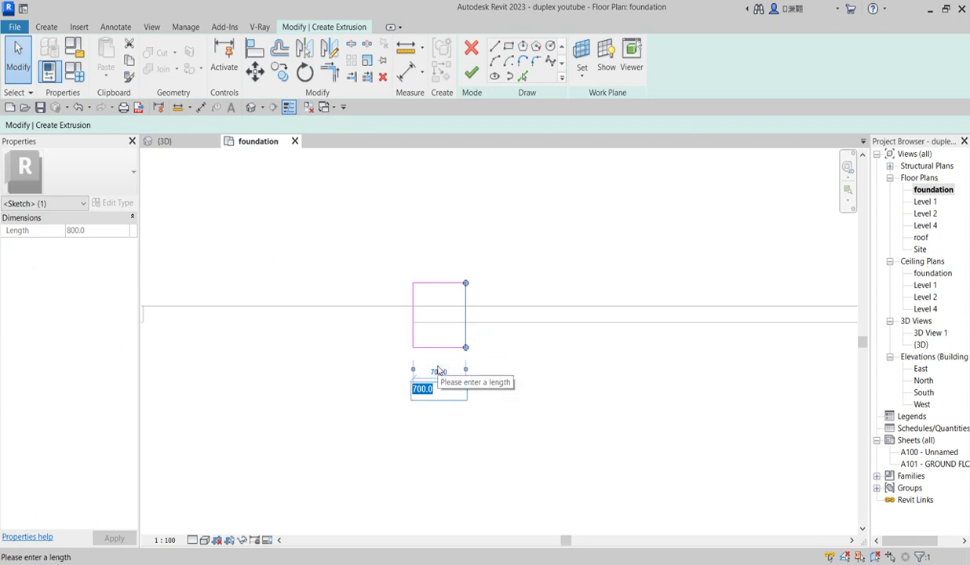
pyautogui.write('4')
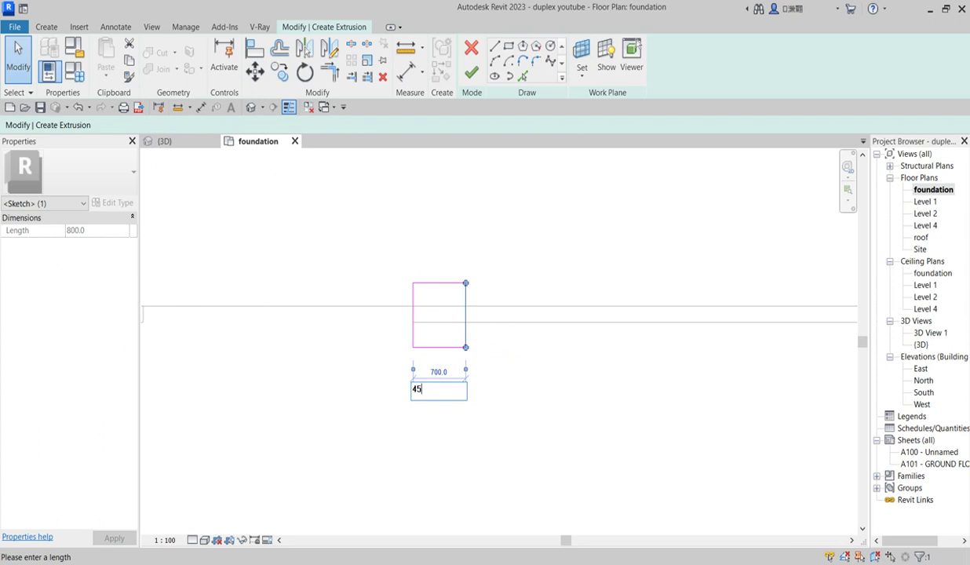
pyautogui.write('50')
pyautogui.click(565, 416)
pyautogui.click(431, 347)
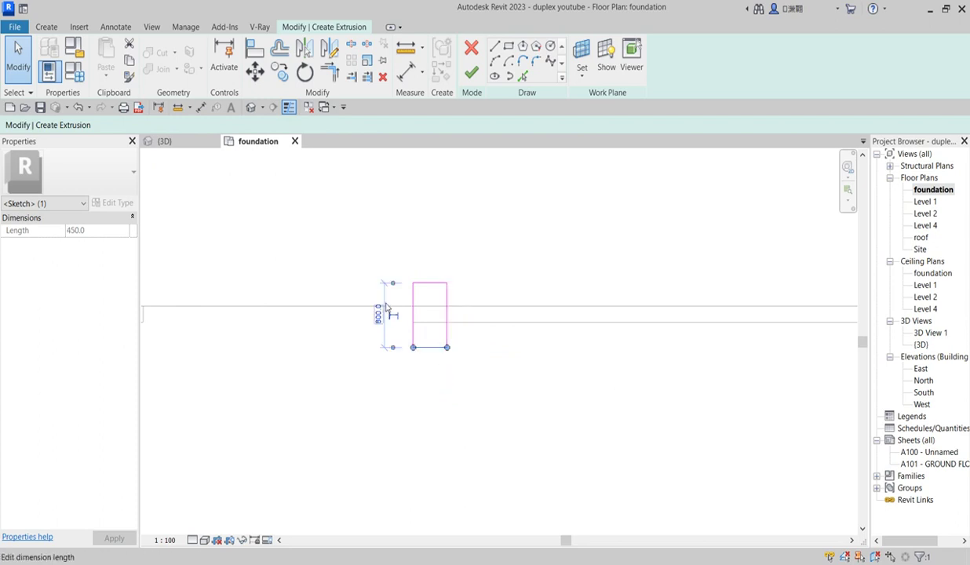
pyautogui.click(377, 315)
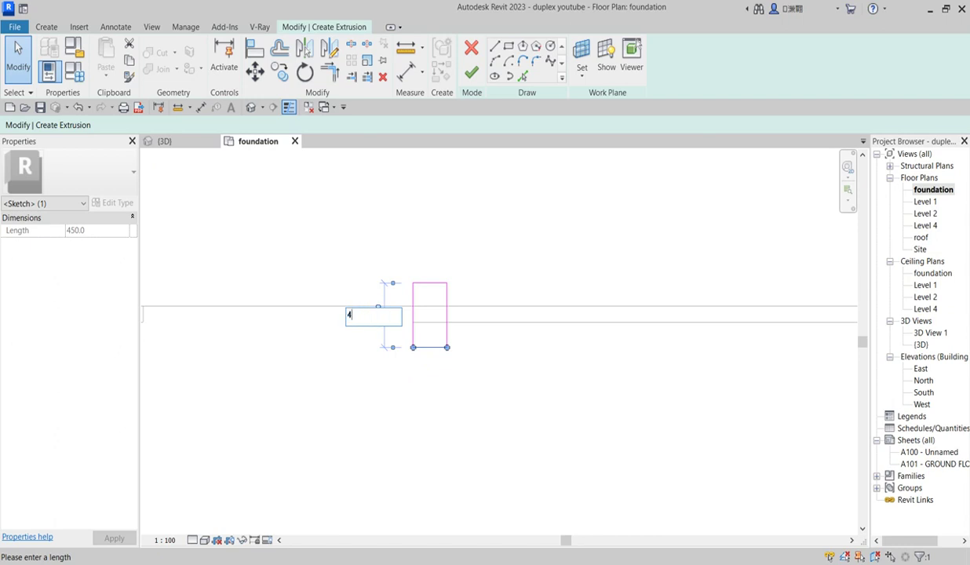
pyautogui.press('Return')
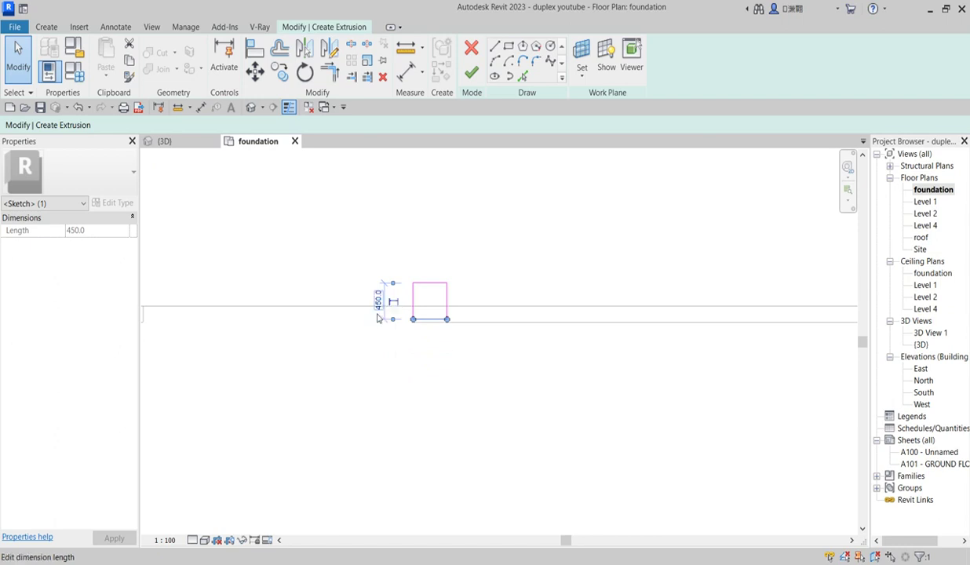
# Window-select all four sketch lines of the 450 square to move them
pyautogui.click(567, 448)
pyautogui.moveTo(378, 236); pyautogui.dragTo(560, 478)
pyautogui.click(255, 70)
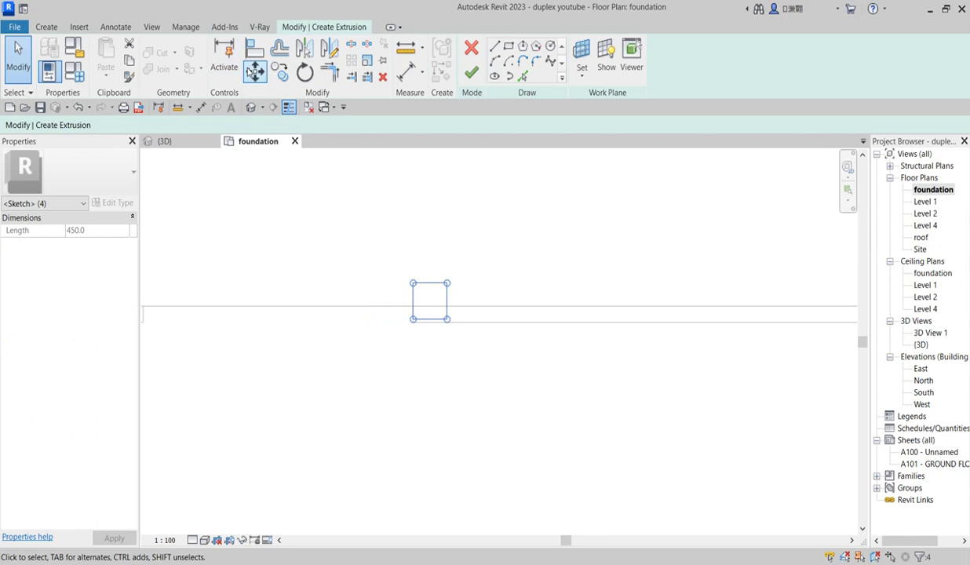
# Move the square from its centre onto the fence wall line
pyautogui.click(429, 296)
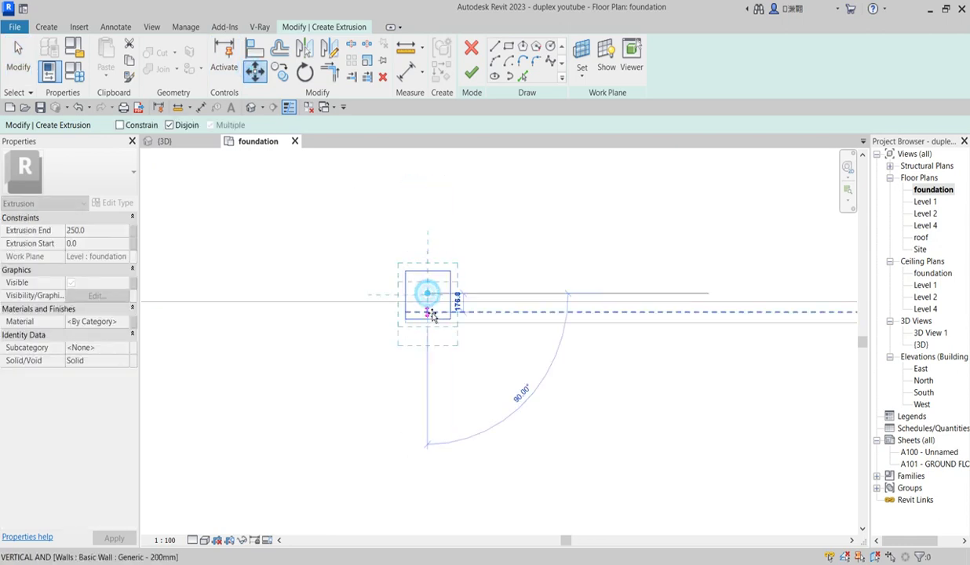
pyautogui.click(435, 319)
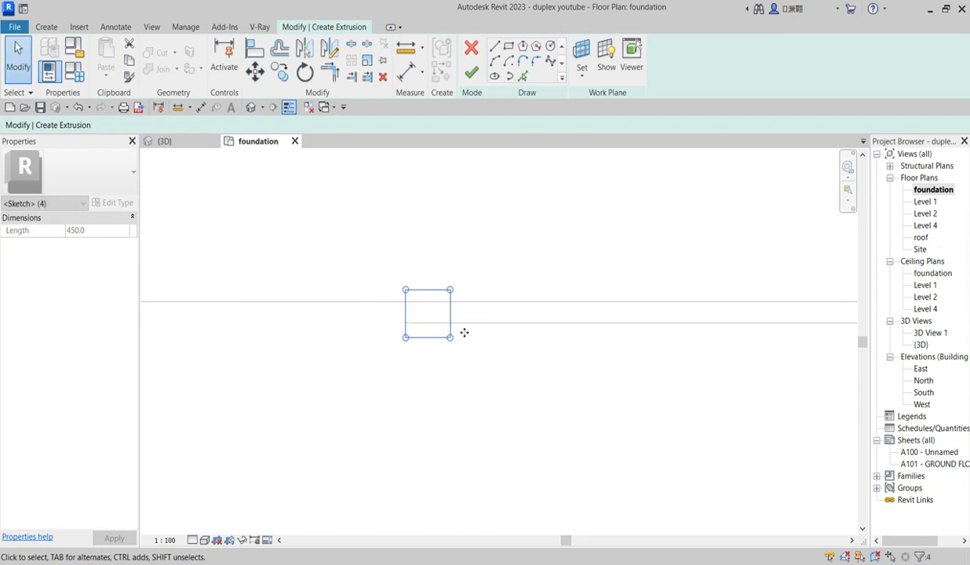
pyautogui.click(540, 329)
# Copy the square further left along the wall to the opening's other side
pyautogui.scroll(-3, 490, 299)
pyautogui.moveTo(411, 259)
pyautogui.mouseDown()
pyautogui.moveTo(487, 319)
pyautogui.moveTo(531, 375)
pyautogui.mouseUp()
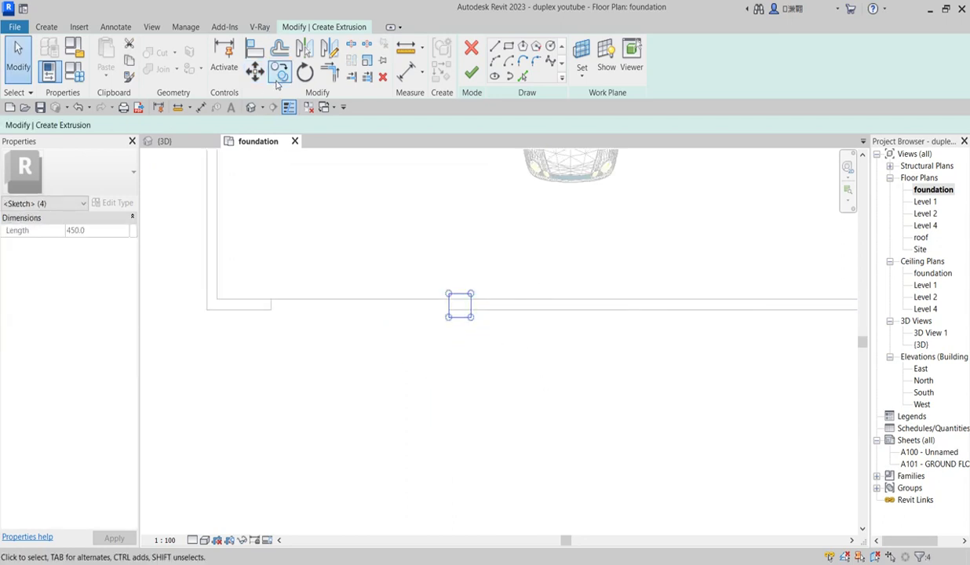
pyautogui.click(279, 72)
pyautogui.scroll(2, 471, 310)
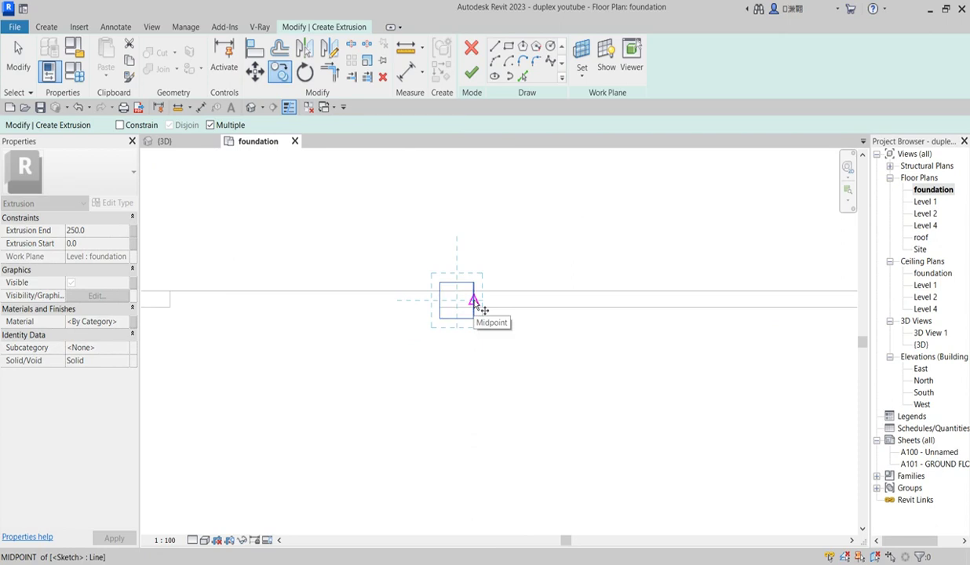
pyautogui.click(474, 301)
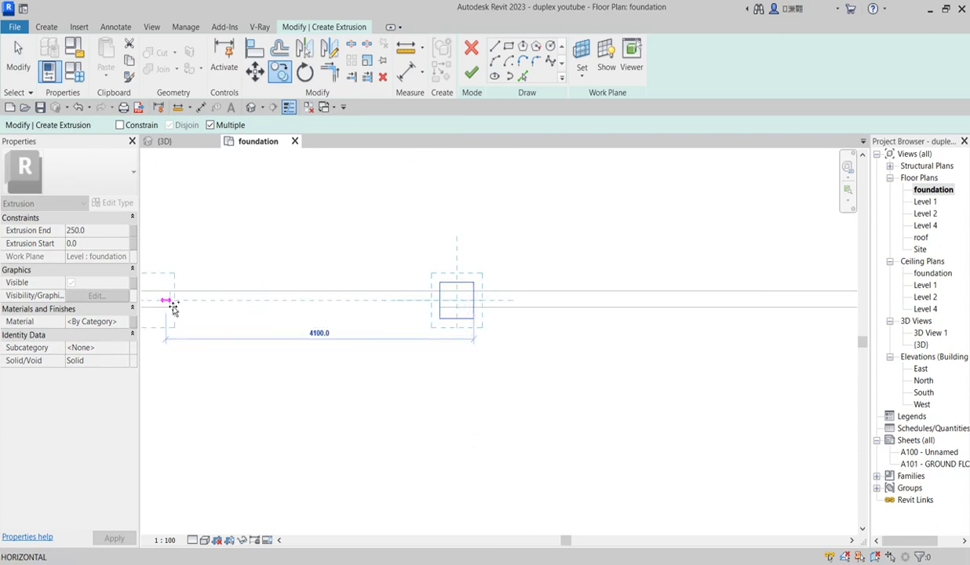
pyautogui.scroll(2, 173, 308)
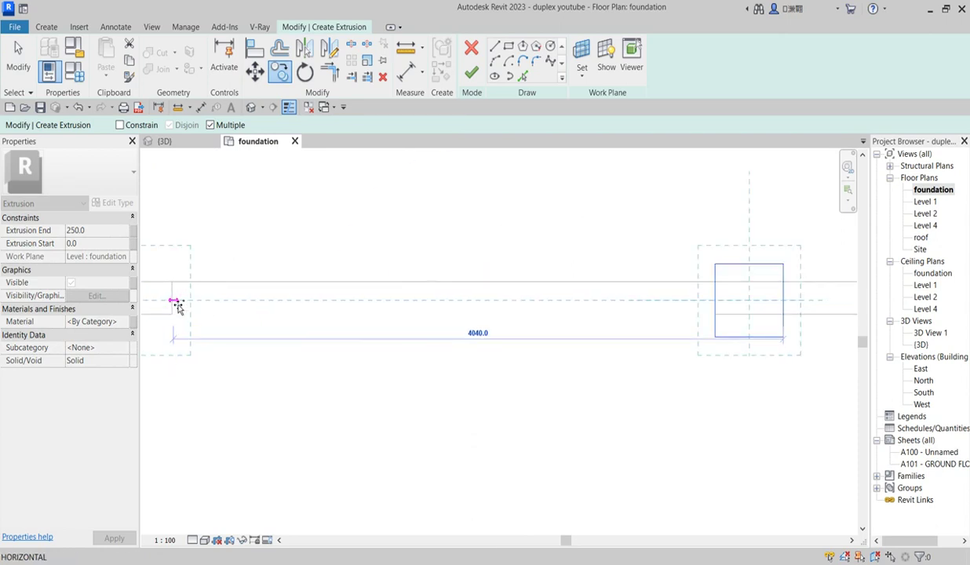
pyautogui.click(174, 305)
pyautogui.scroll(-3, 174, 304)
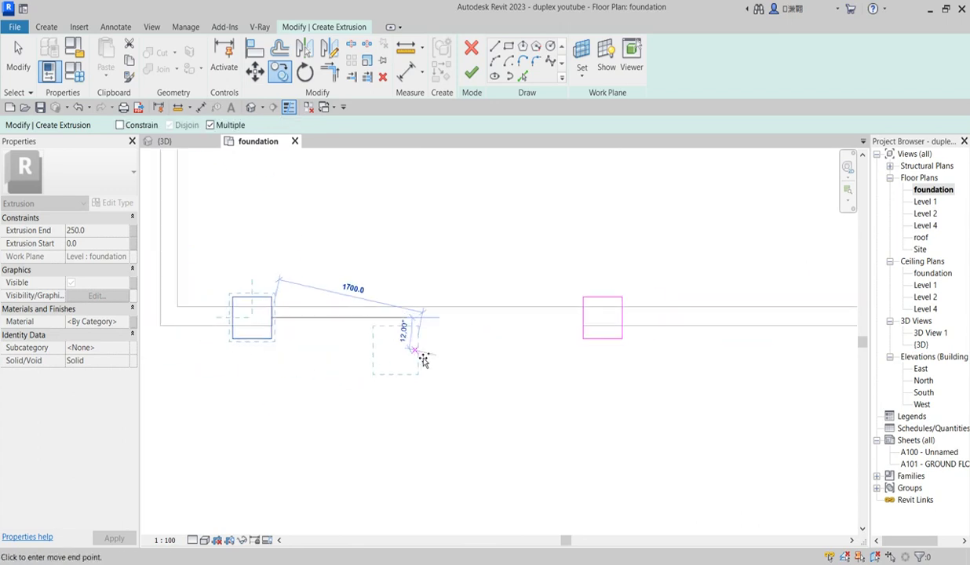
pyautogui.press('Escape')
pyautogui.scroll(-2, 418, 357)
pyautogui.scroll(3, 353, 331)
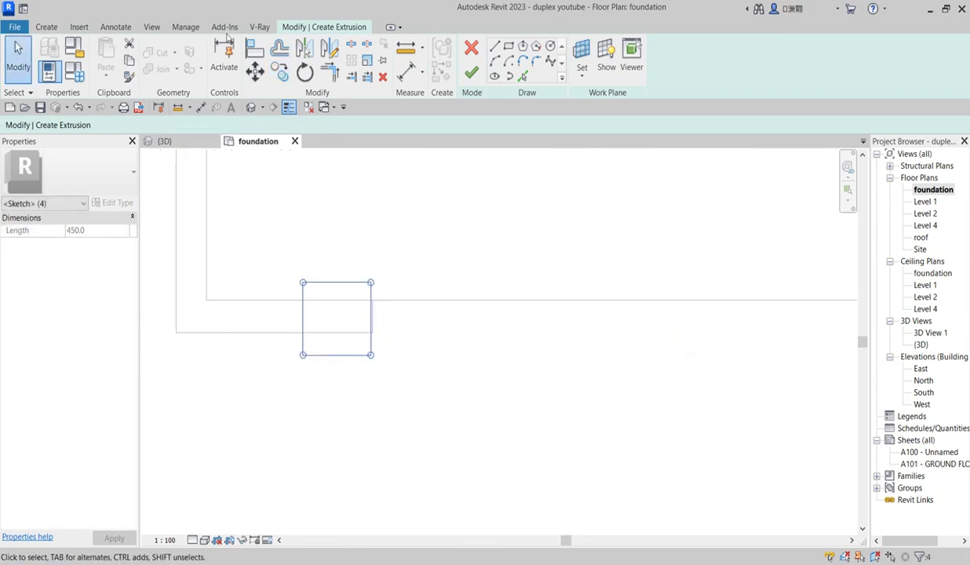
# Shift the copied square 20 right, then snap its edge to the wall end
pyautogui.click(254, 71)
pyautogui.scroll(2, 357, 363)
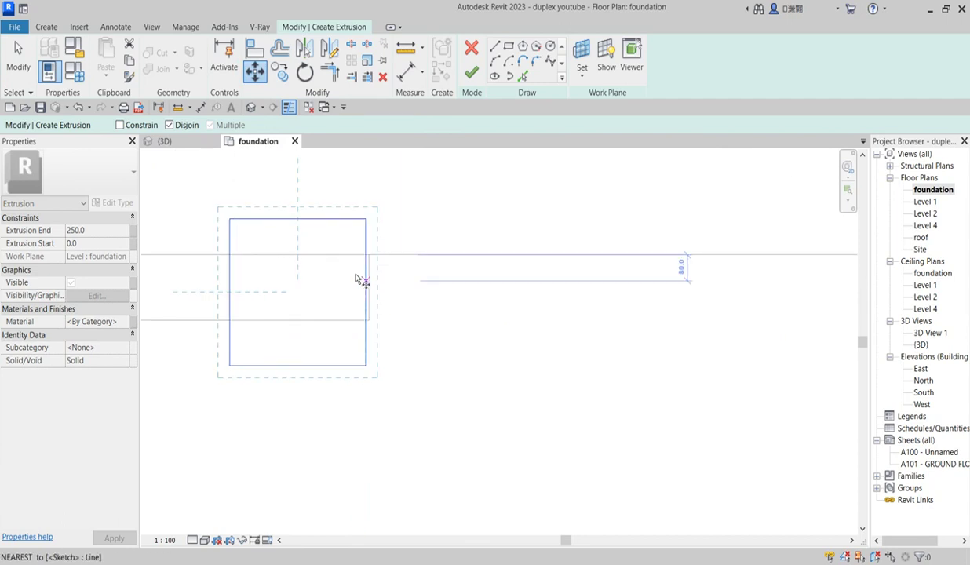
pyautogui.scroll(2, 366, 256)
pyautogui.click(371, 255)
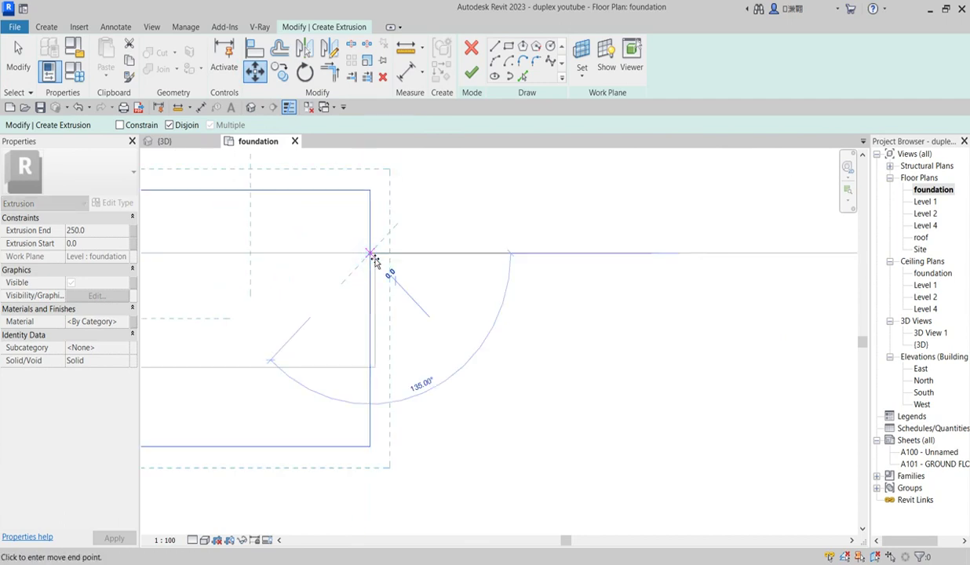
pyautogui.click(381, 255)
pyautogui.scroll(-3, 419, 273)
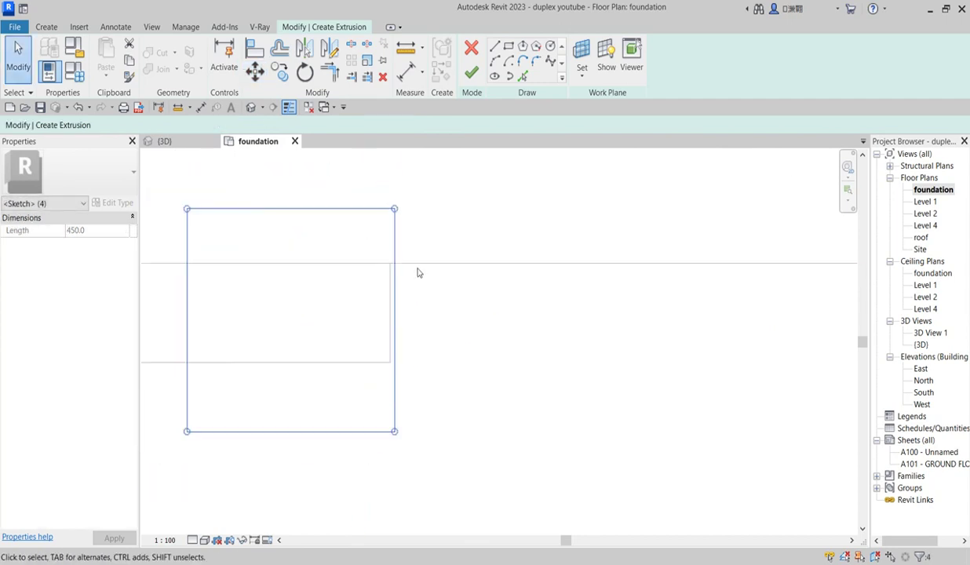
pyautogui.click(254, 70)
pyautogui.scroll(4, 389, 271)
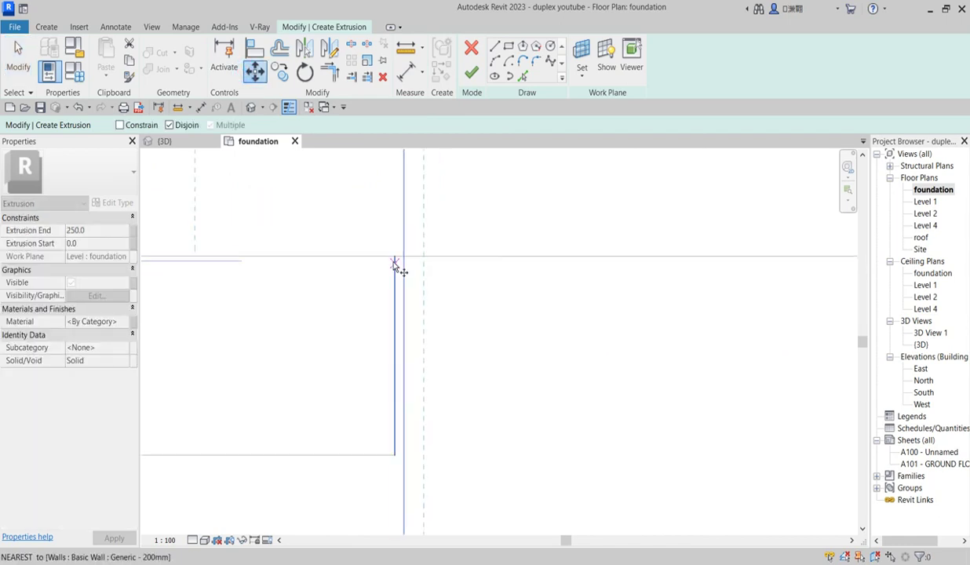
pyautogui.click(403, 256)
pyautogui.click(397, 260)
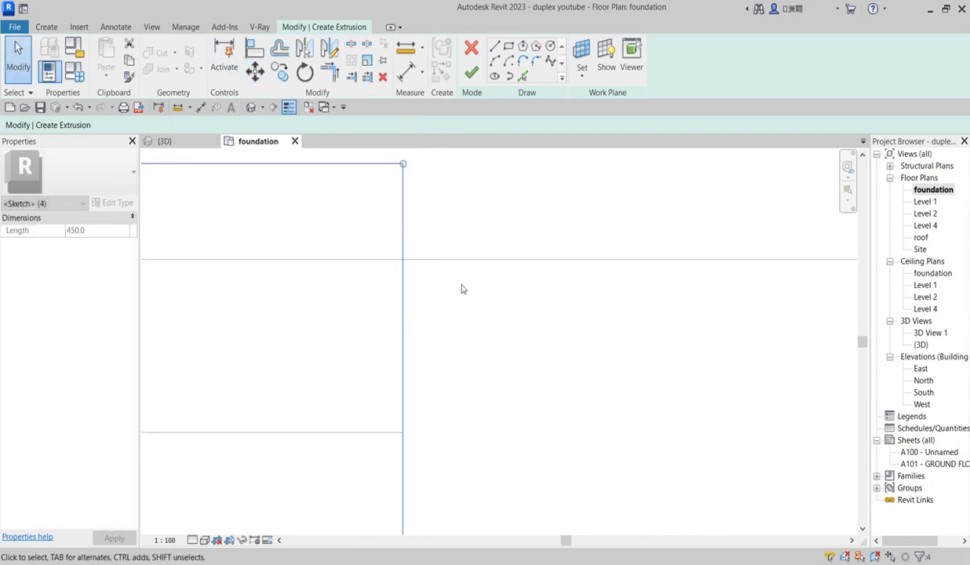
pyautogui.scroll(-3, 470, 364)
pyautogui.click(482, 346)
# Finish the extrusion sketch, producing two 450 × 450 posts 4700 apart
pyautogui.scroll(-4, 373, 344)
pyautogui.scroll(-2, 416, 358)
pyautogui.scroll(-2, 416, 358)
pyautogui.scroll(-2, 417, 422)
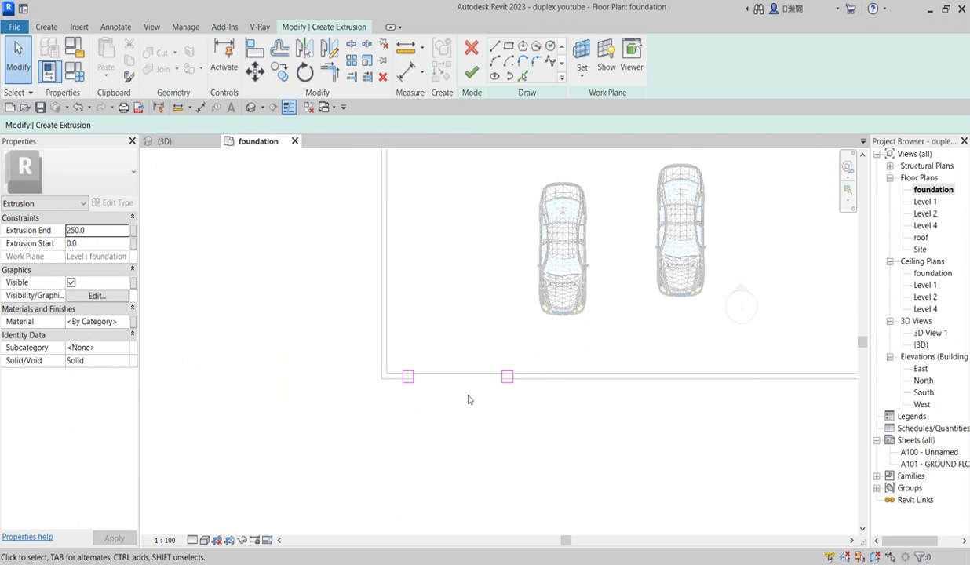
pyautogui.scroll(2, 549, 384)
pyautogui.click(473, 77)
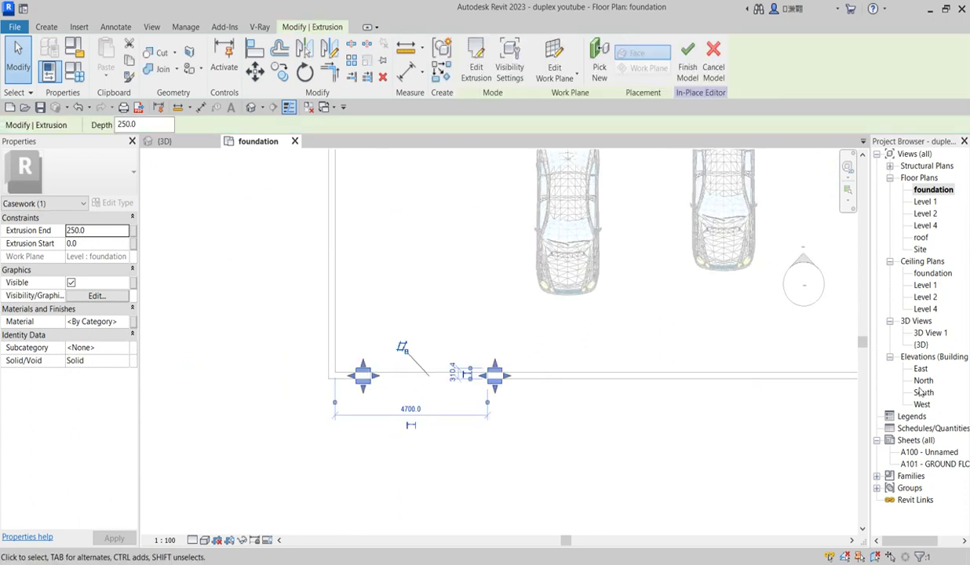
# In the {3D} view, set the posts' extrusion depth to 3000 and finish the model
pyautogui.doubleClick(921, 345)
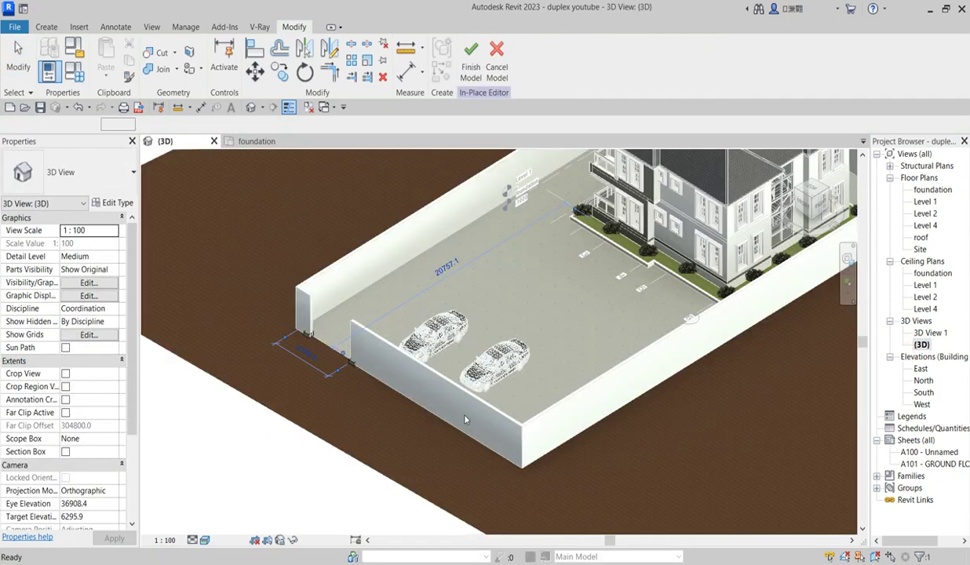
pyautogui.click(318, 345)
pyautogui.scroll(4, 323, 355)
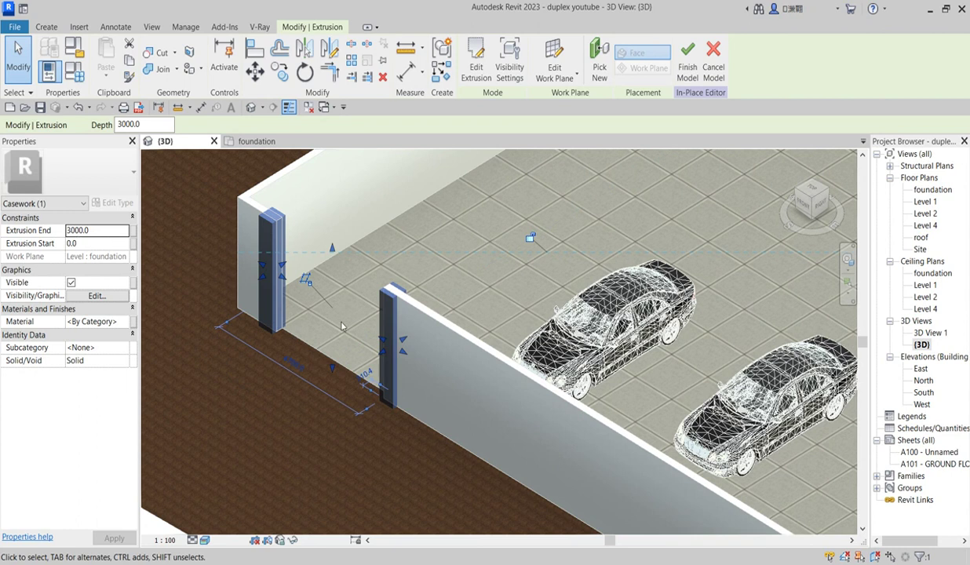
pyautogui.click(291, 459)
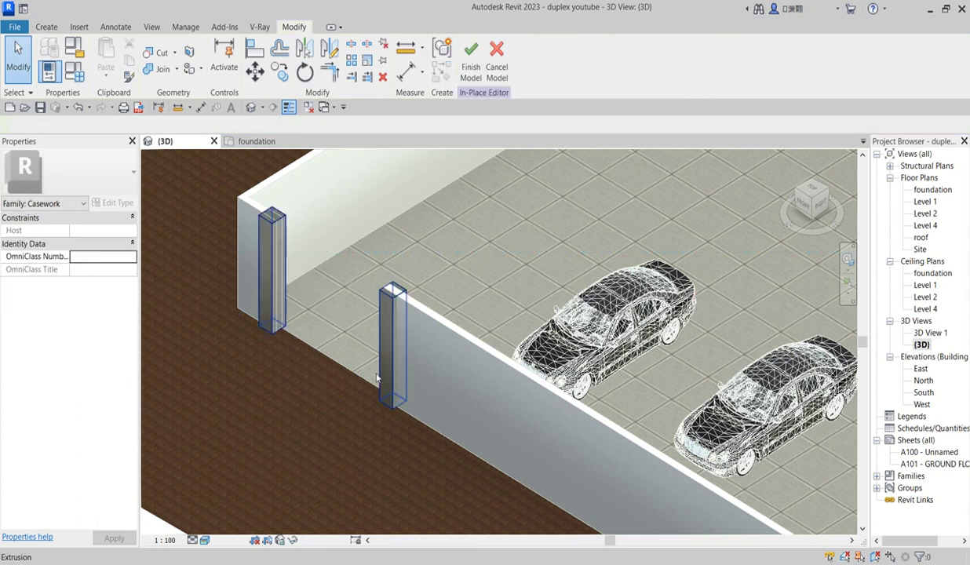
pyautogui.scroll(-6, 451, 335)
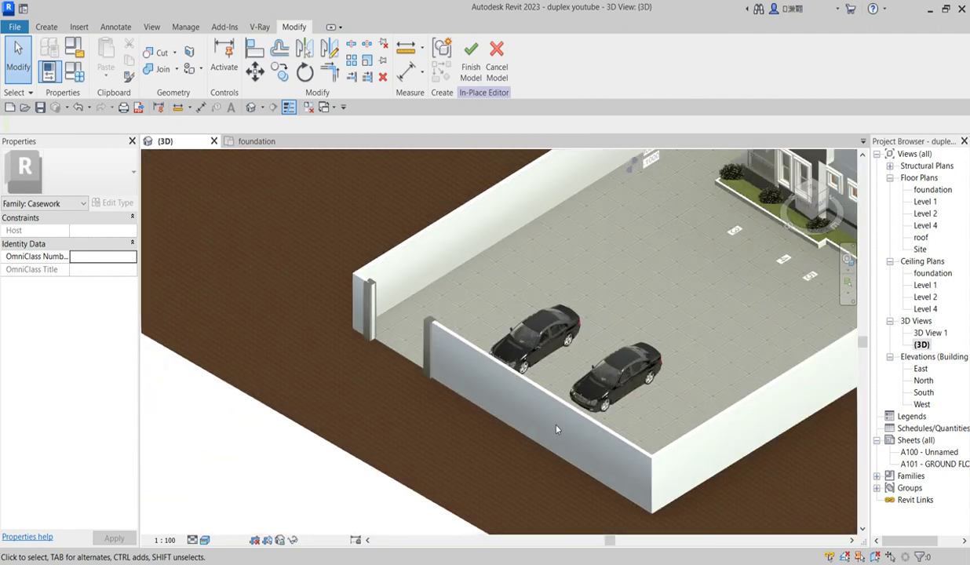
pyautogui.scroll(3, 407, 302)
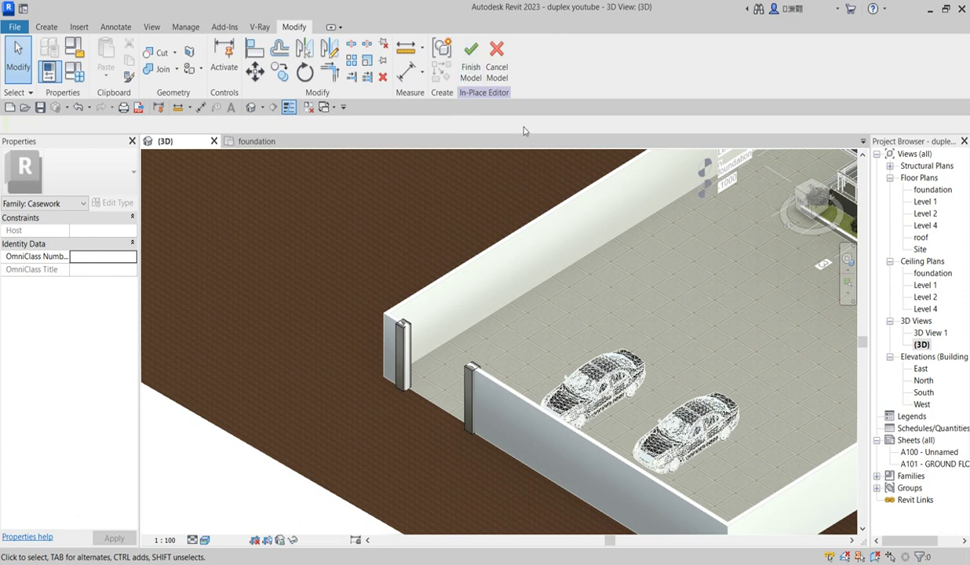
pyautogui.click(470, 63)
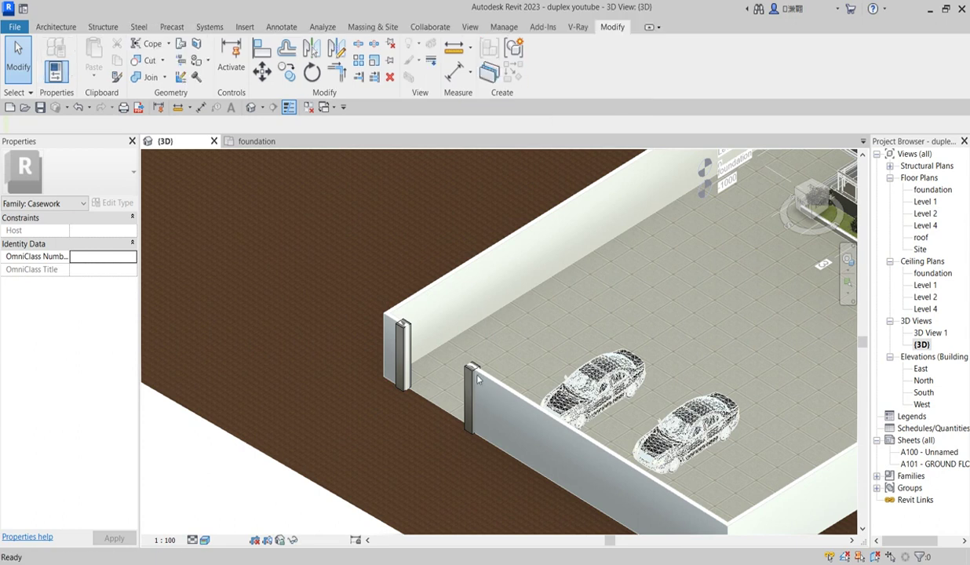
# Select both fence walls and change their Unconnected Height to 1800
pyautogui.keyDown('shift'); pyautogui.moveTo(363, 186); pyautogui.dragTo(577, 403, button='middle'); pyautogui.keyUp('shift')
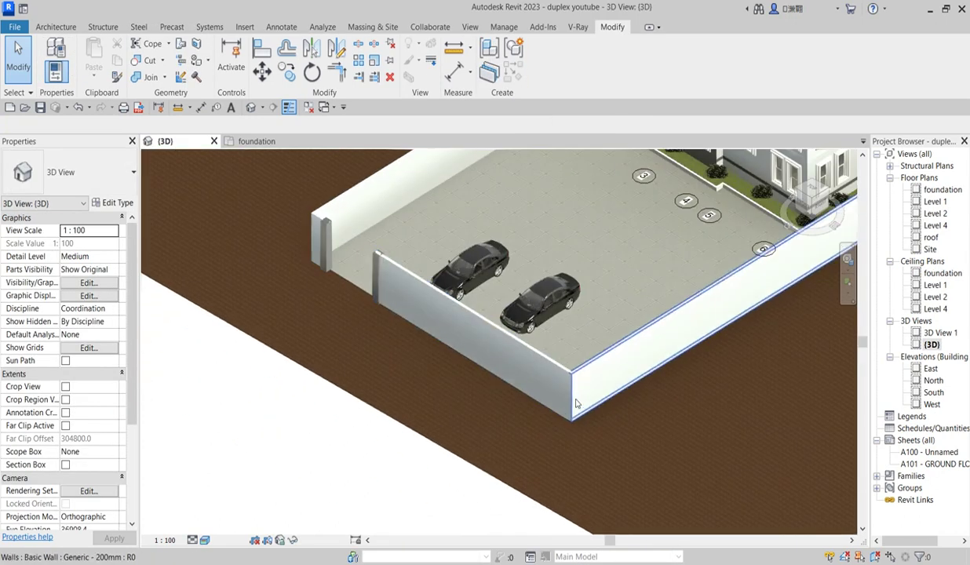
pyautogui.click(528, 357)
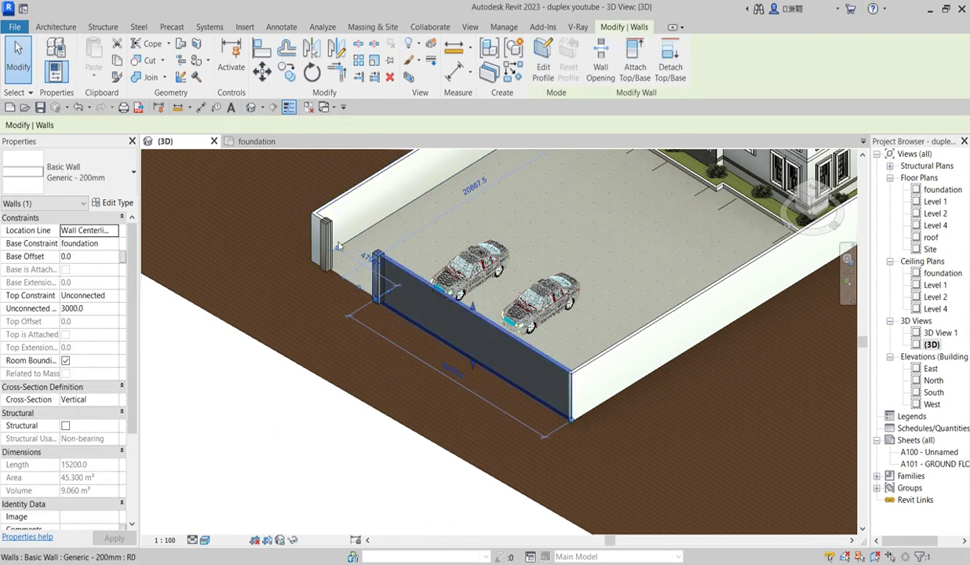
pyautogui.scroll(4, 342, 295)
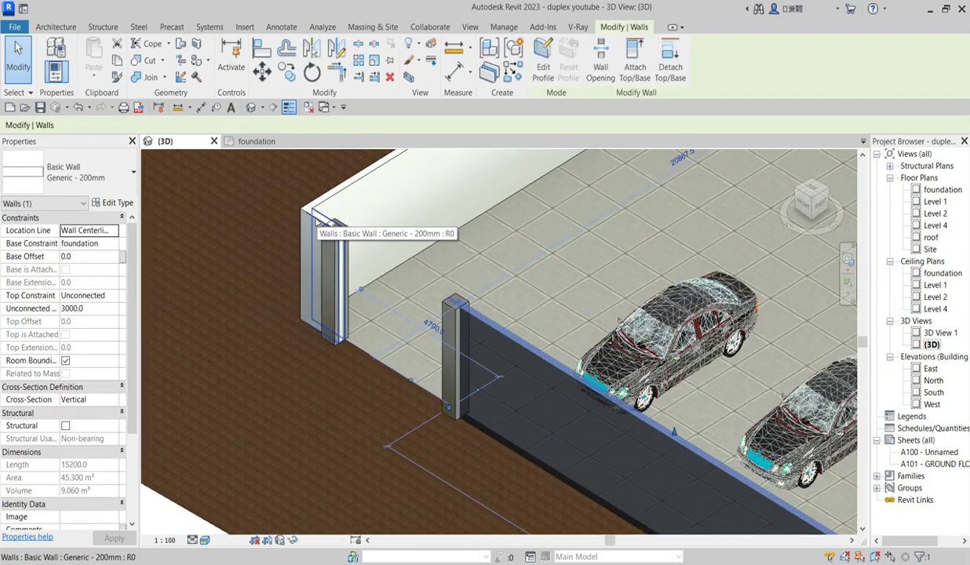
pyautogui.keyDown('ctrl'); pyautogui.click(314, 217); pyautogui.keyUp('ctrl')
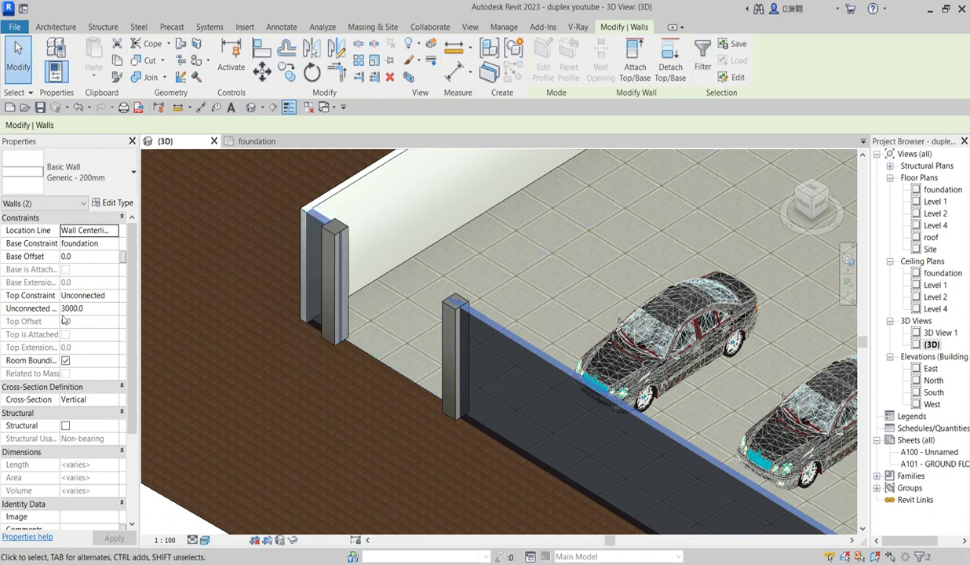
pyautogui.click(103, 312)
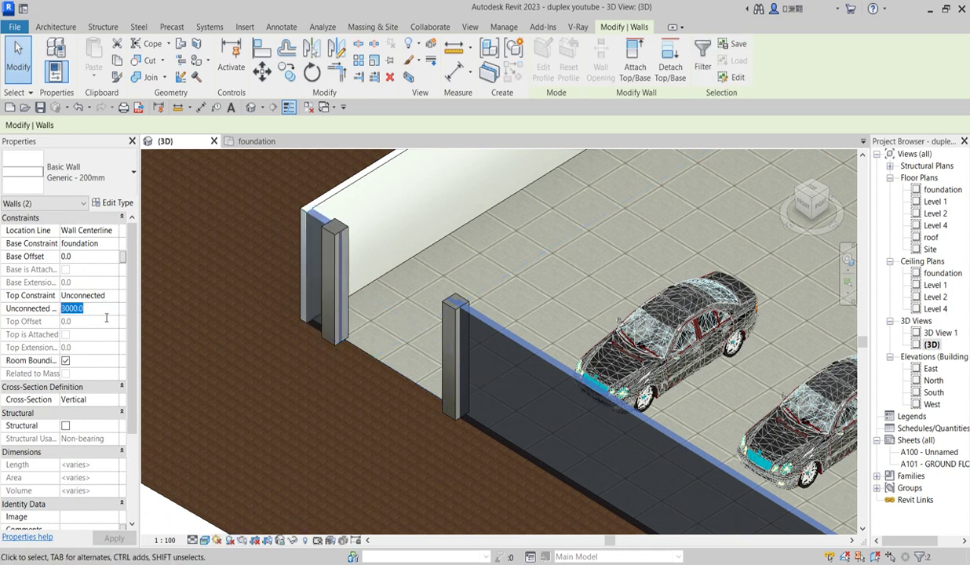
pyautogui.write('1800')
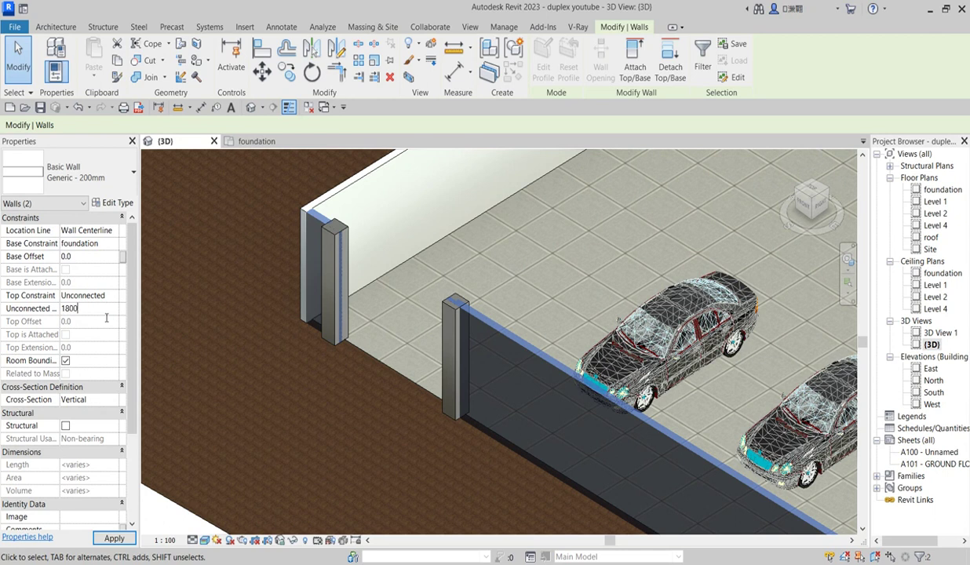
pyautogui.click(399, 464)
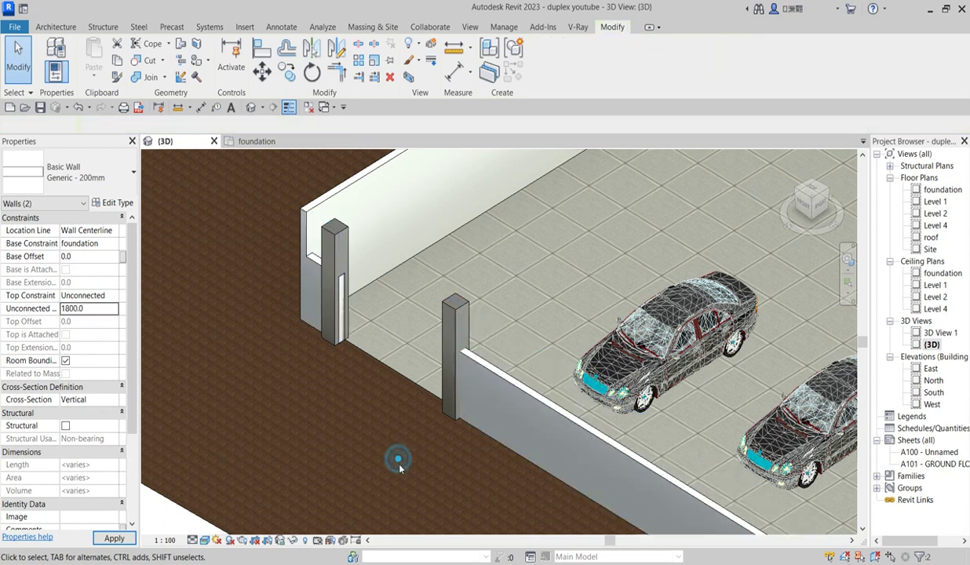
pyautogui.scroll(-4, 398, 424)
pyautogui.scroll(5, 559, 396)
pyautogui.moveTo(559, 396)
pyautogui.keyDown('shift'); pyautogui.mouseDown(button='middle')
pyautogui.moveTo(276, 229)
pyautogui.moveTo(499, 386)
pyautogui.moveTo(465, 369)
pyautogui.mouseUp(button='middle'); pyautogui.keyUp('shift')
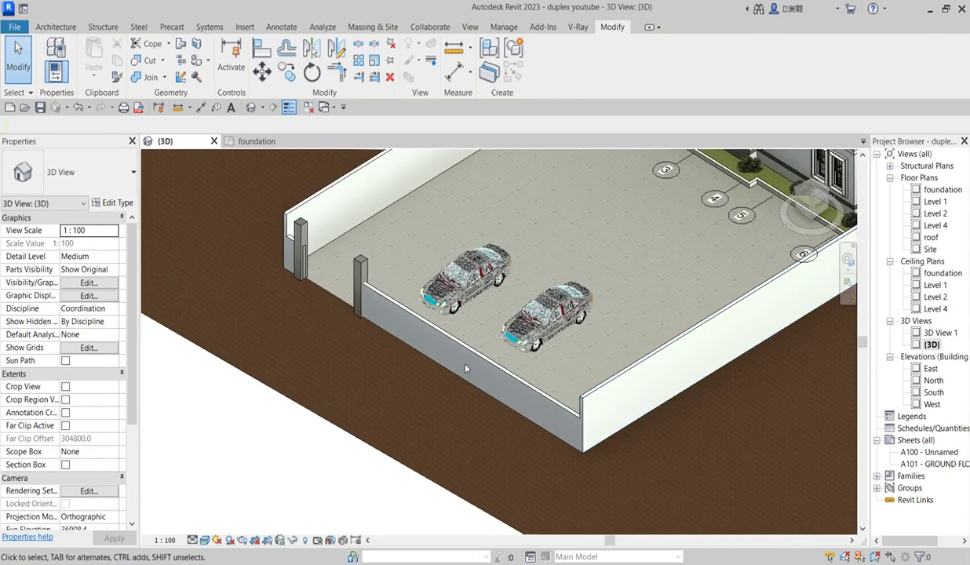
pyautogui.scroll(2, 362, 263)
# Edit the fencing in place and duplicate Aluminium(10) as the extrusion's new material
pyautogui.click(362, 268)
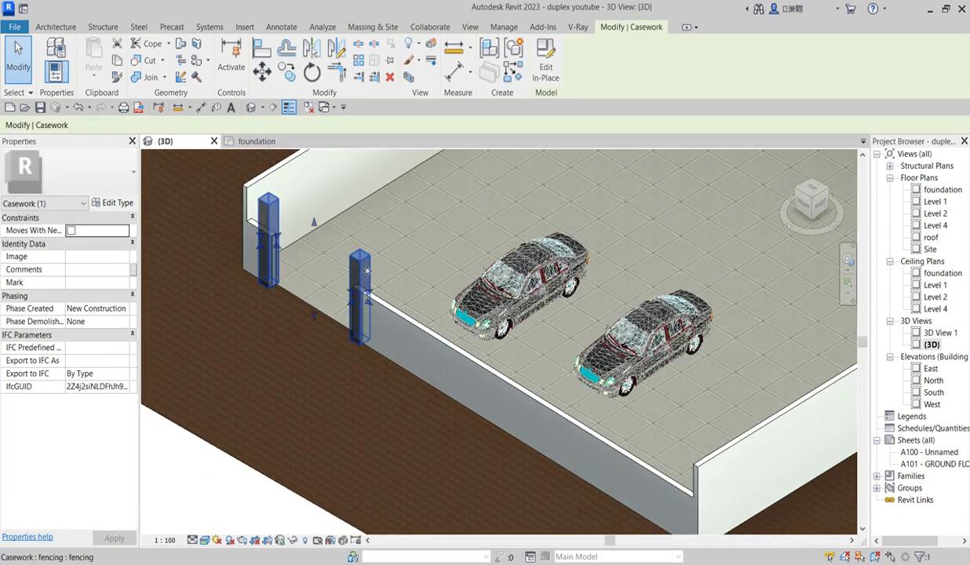
pyautogui.click(542, 75)
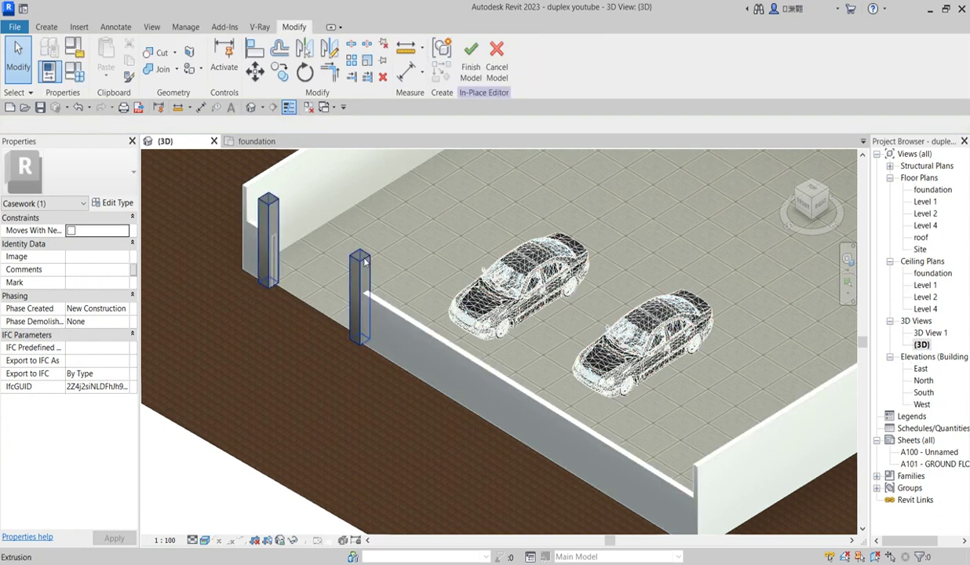
pyautogui.click(246, 265)
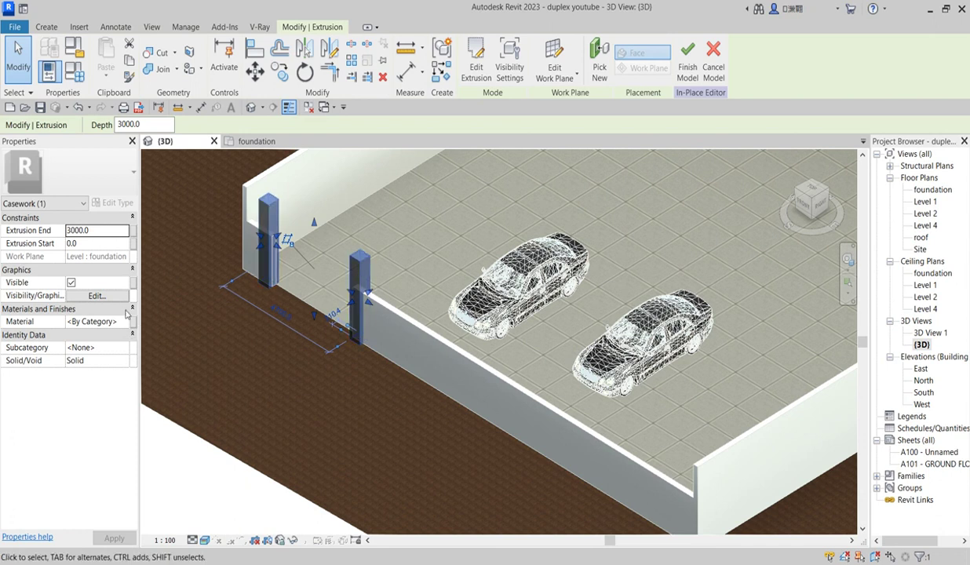
pyautogui.click(127, 322)
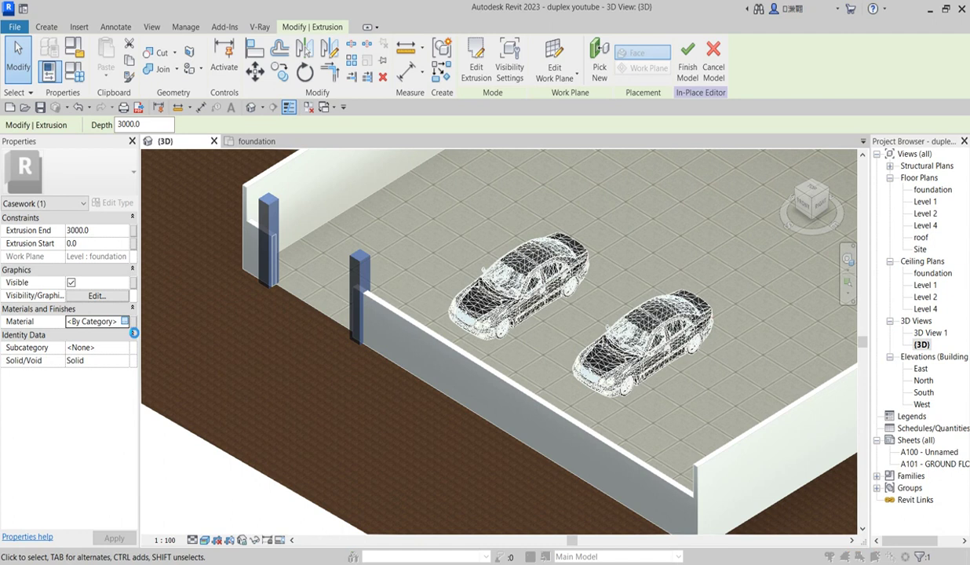
pyautogui.click(125, 322)
pyautogui.click(126, 339)
pyautogui.rightClick(122, 335)
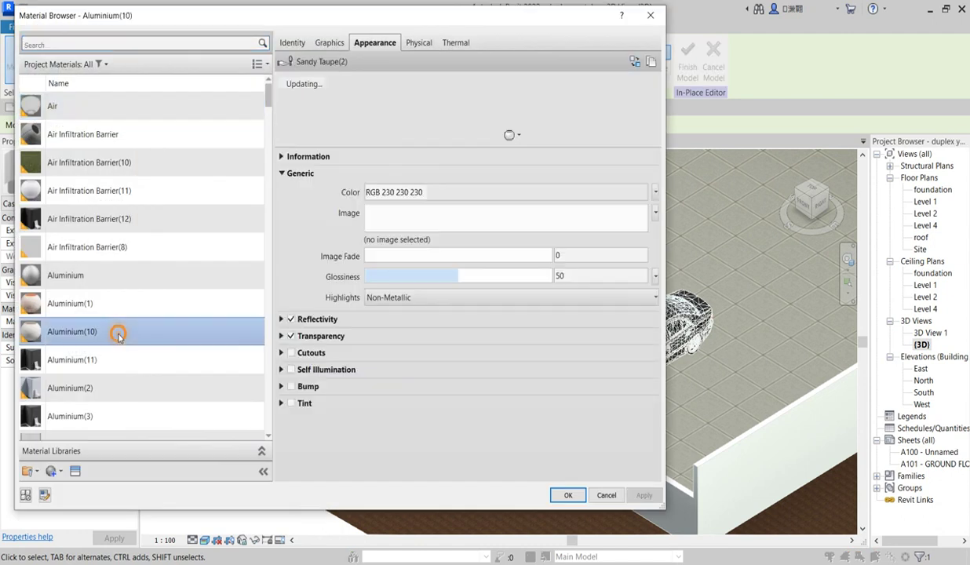
pyautogui.click(171, 358)
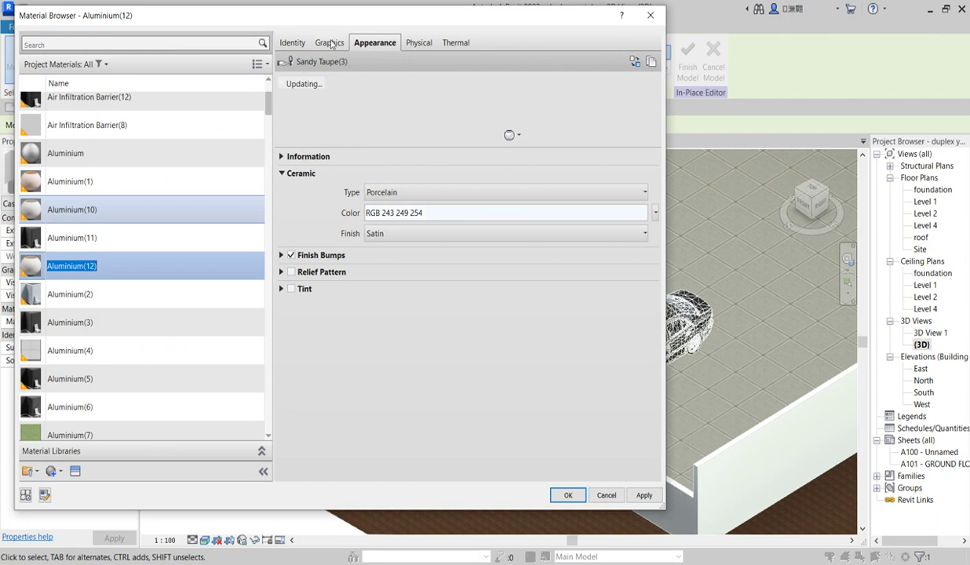
# Set the new material's Graphics shading to Use Render Appearance
pyautogui.click(330, 43)
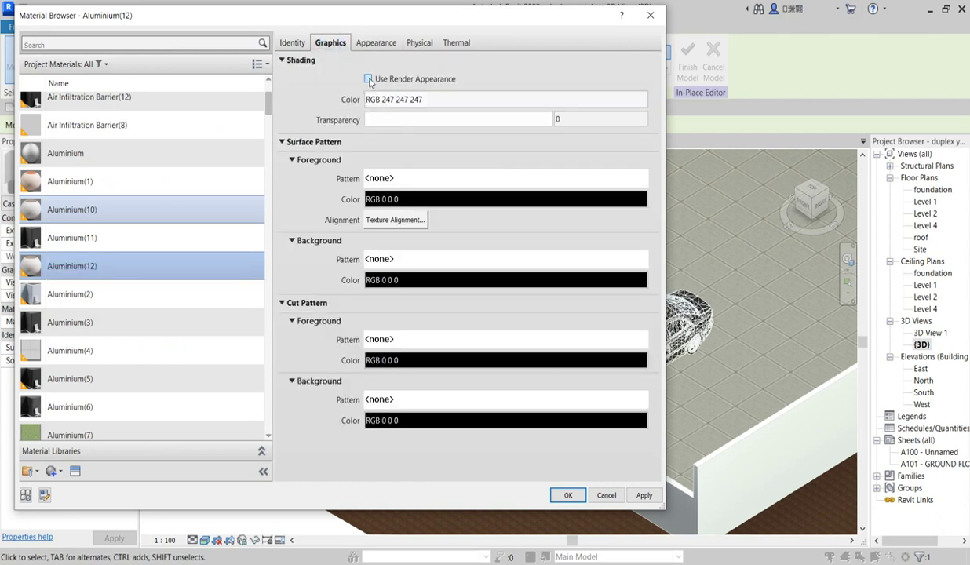
pyautogui.click(368, 79)
pyautogui.click(369, 44)
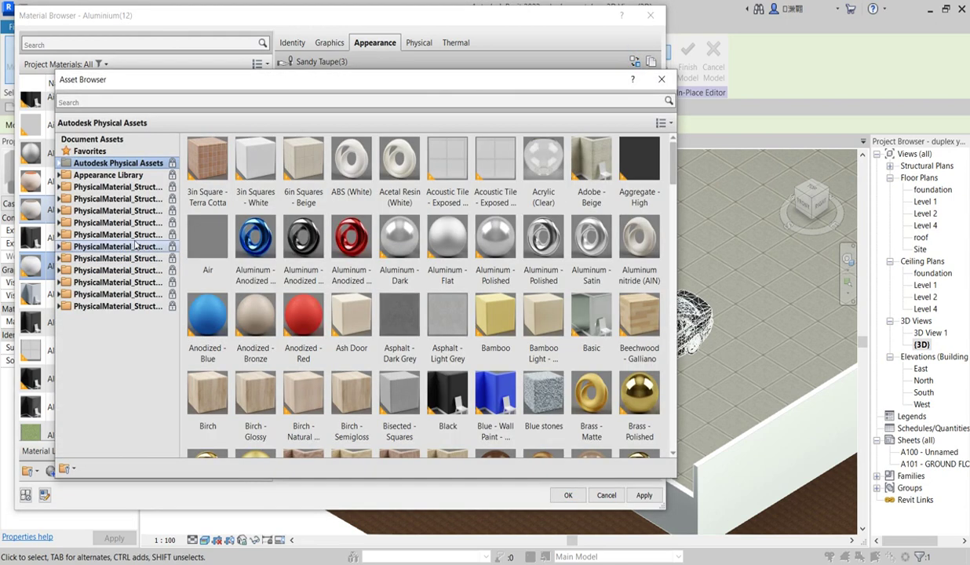
# Browse the Wall Paint assets in the Appearance Library
pyautogui.click(63, 177)
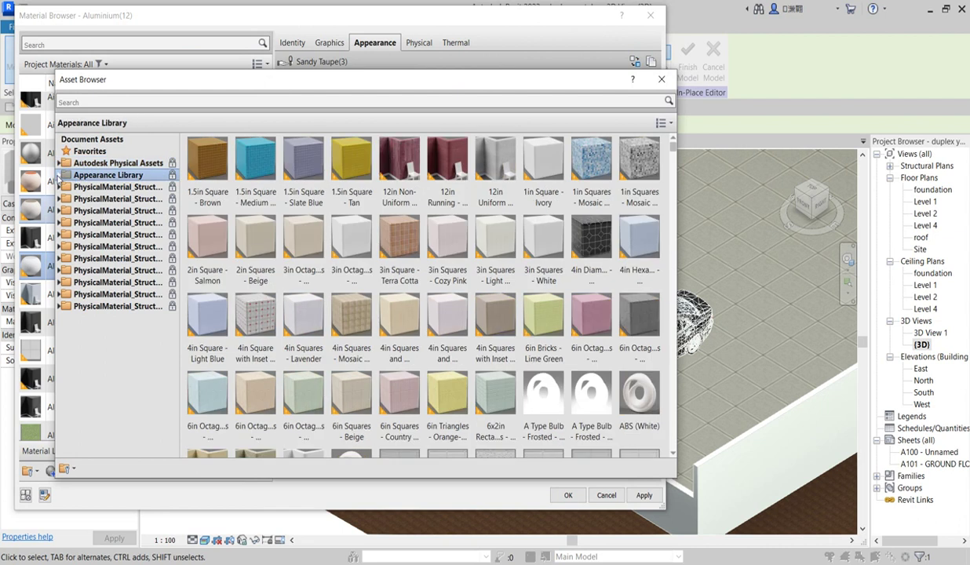
pyautogui.click(59, 175)
pyautogui.scroll(-3, 110, 353)
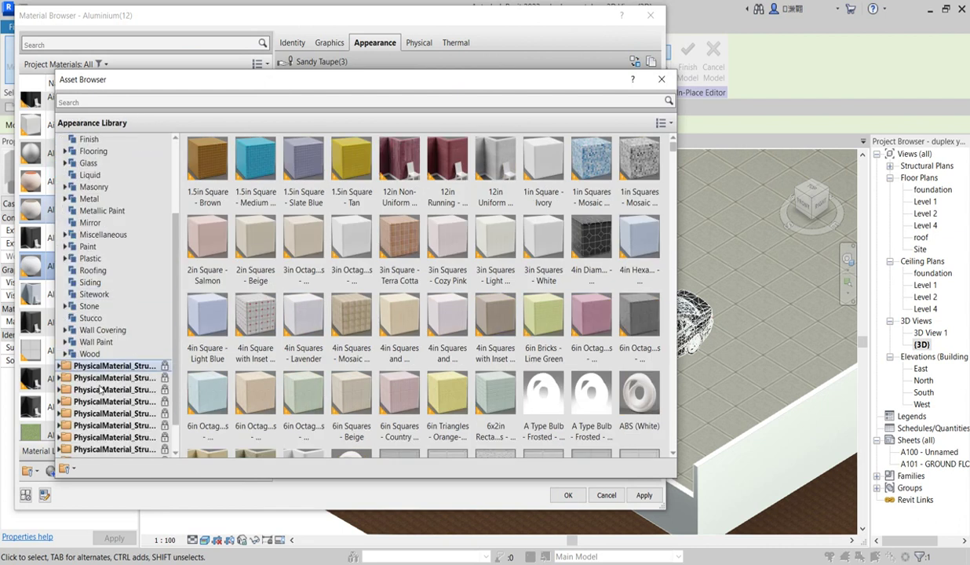
pyautogui.click(111, 344)
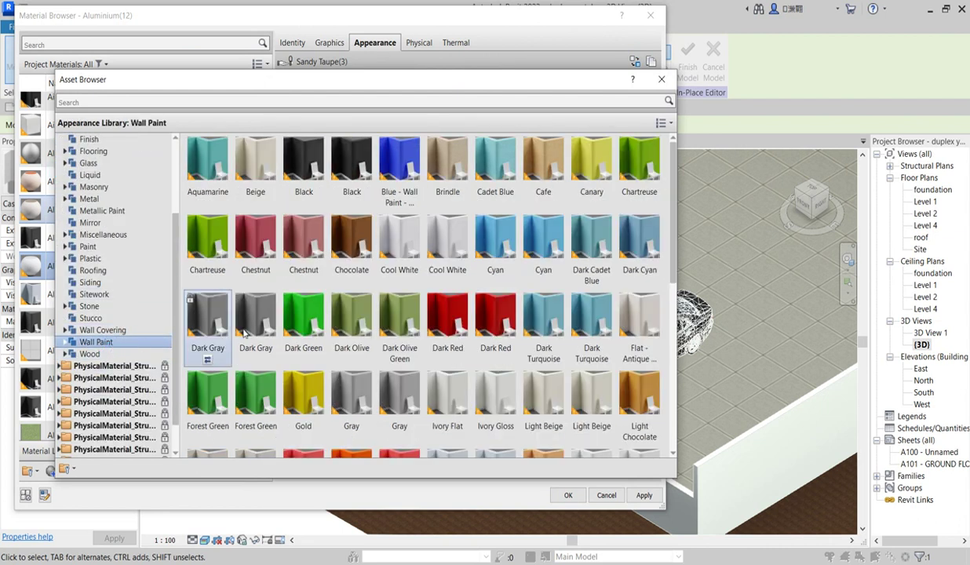
pyautogui.scroll(-5, 463, 338)
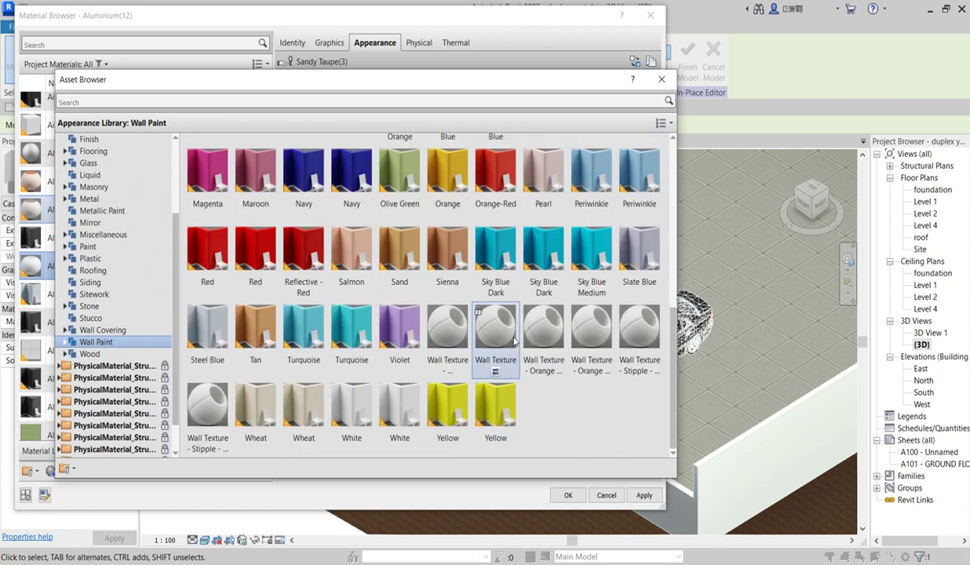
pyautogui.scroll(5, 579, 313)
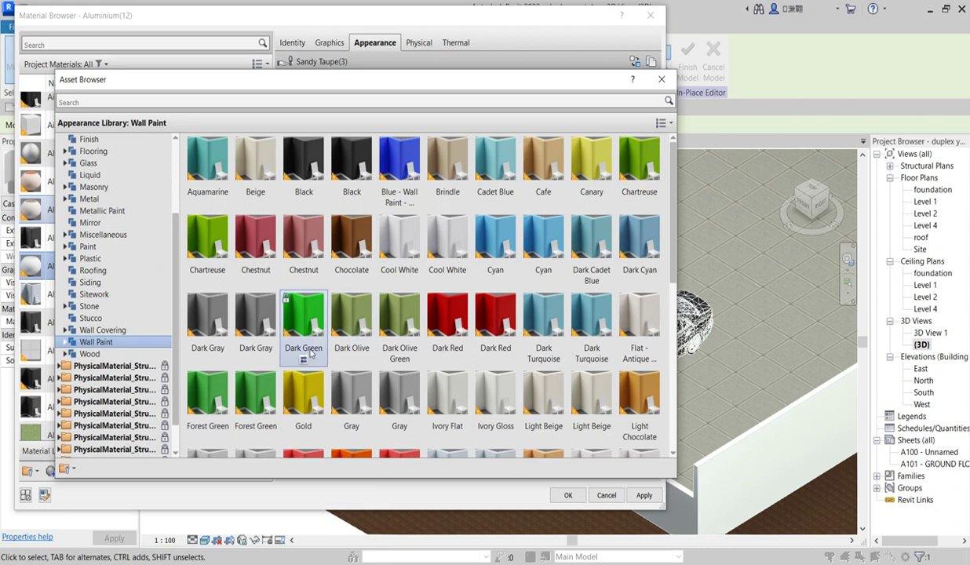
pyautogui.scroll(-3, 496, 355)
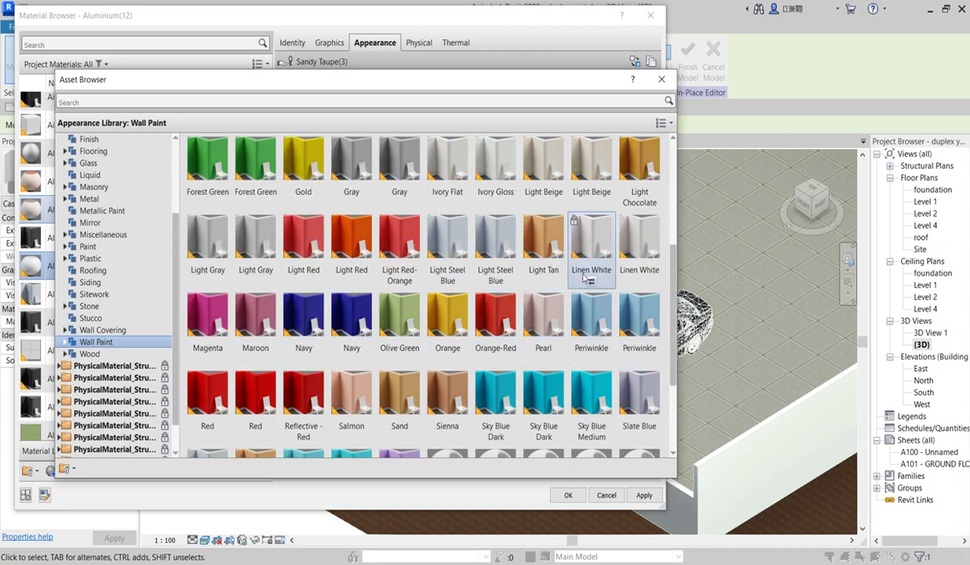
pyautogui.scroll(3, 475, 381)
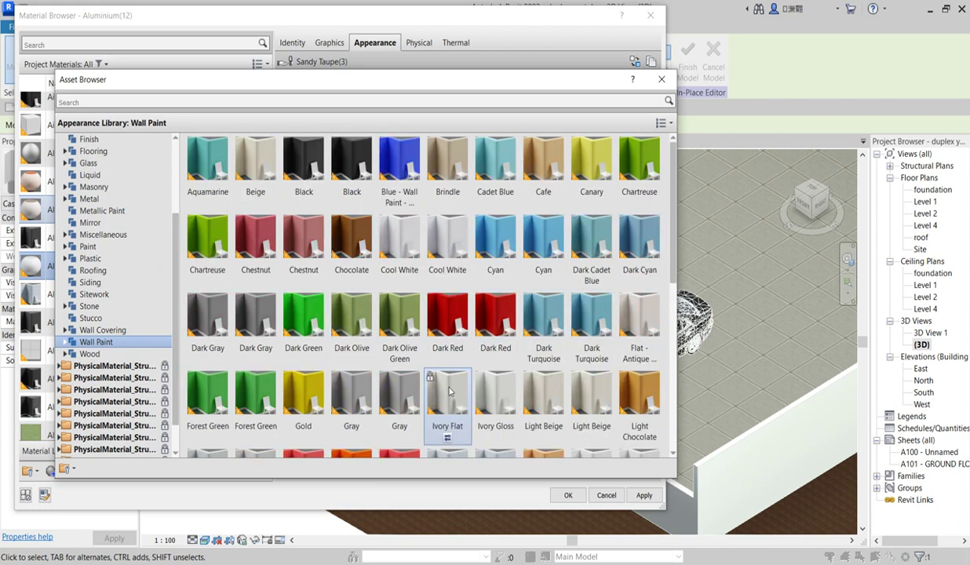
pyautogui.click(661, 79)
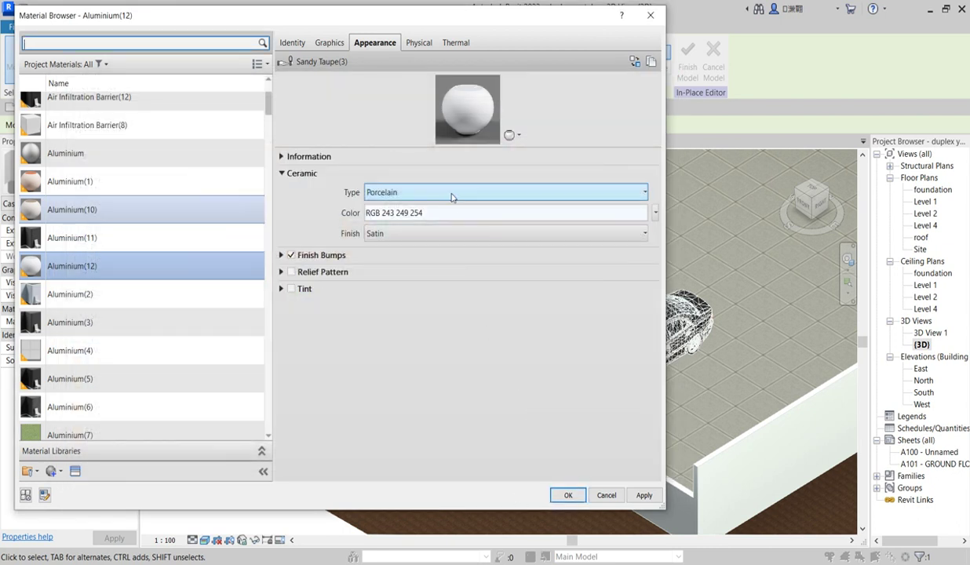
# Apply the Cafe wall paint appearance and confirm Aluminium(12) on the extrusion
pyautogui.click(634, 62)
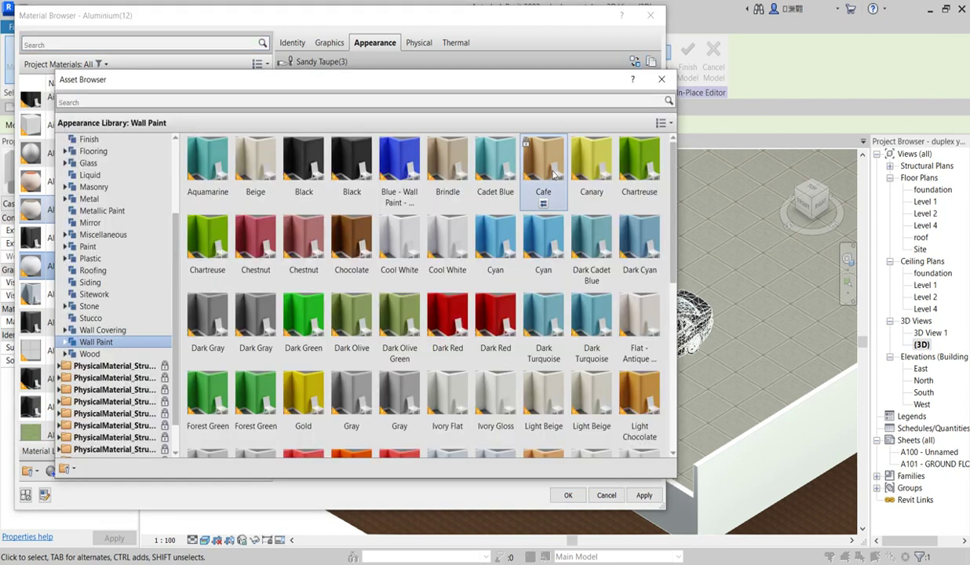
pyautogui.doubleClick(543, 165)
pyautogui.scroll(-1, 603, 442)
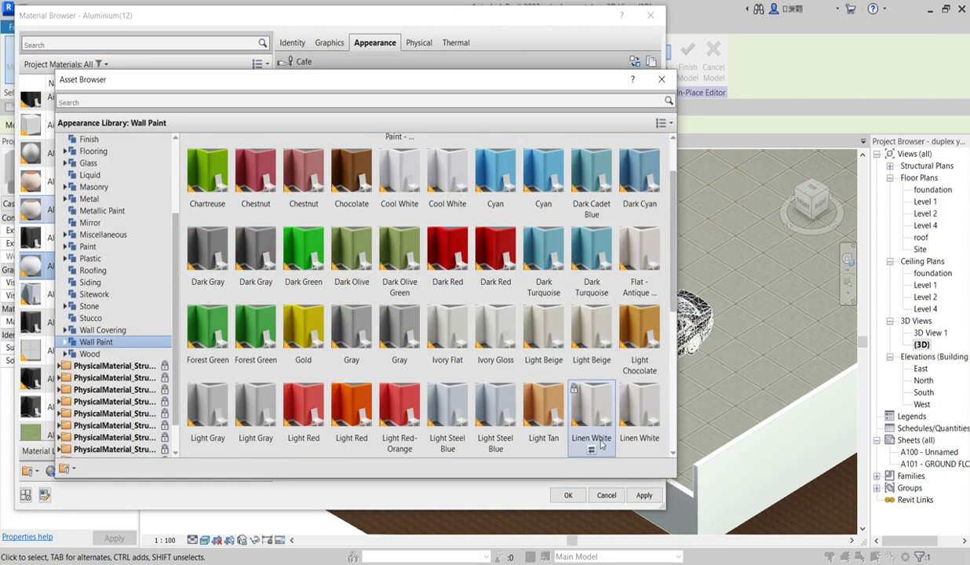
pyautogui.click(662, 79)
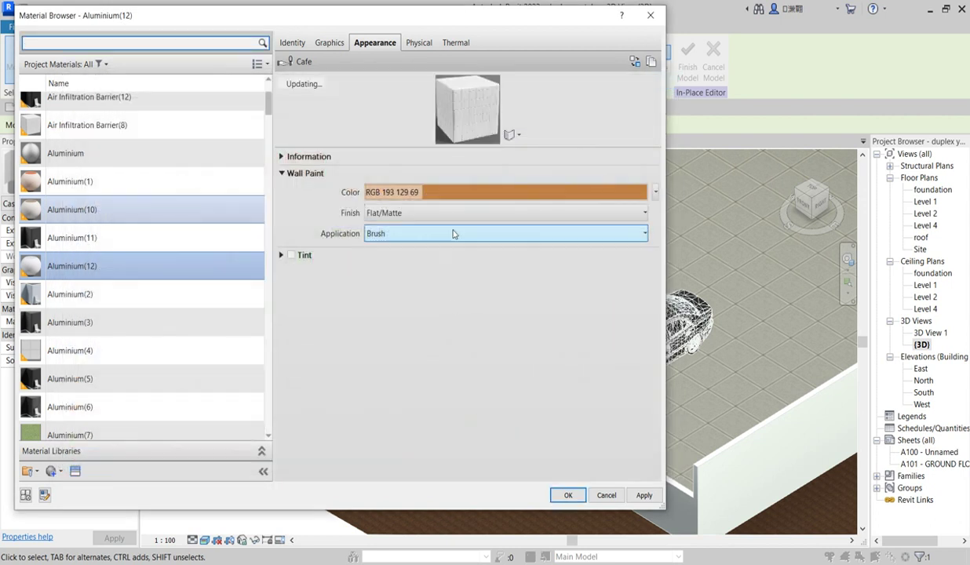
pyautogui.click(567, 496)
pyautogui.click(309, 390)
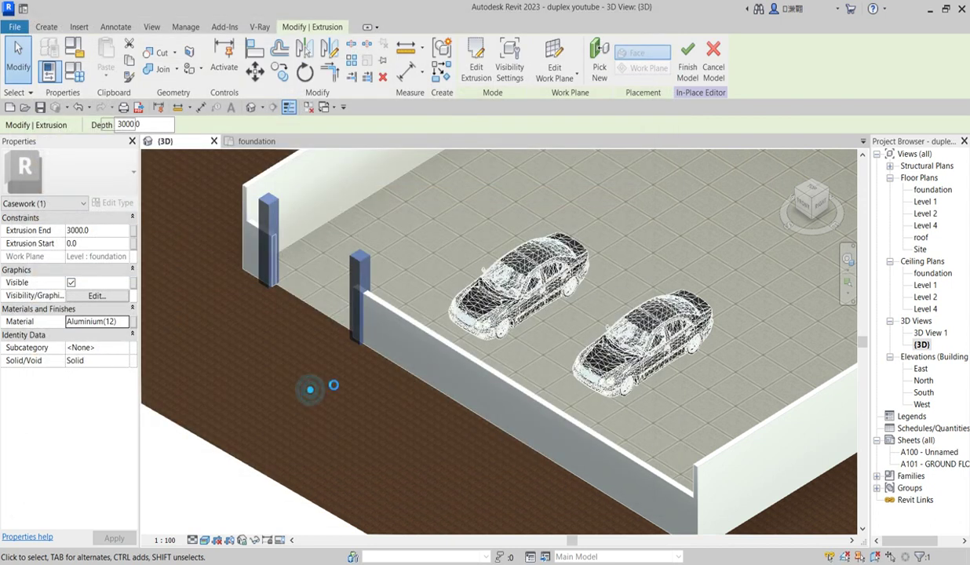
# Reopen the post extrusion's profile sketch and switch to the foundation plan
pyautogui.scroll(-3, 398, 262)
pyautogui.scroll(2, 314, 283)
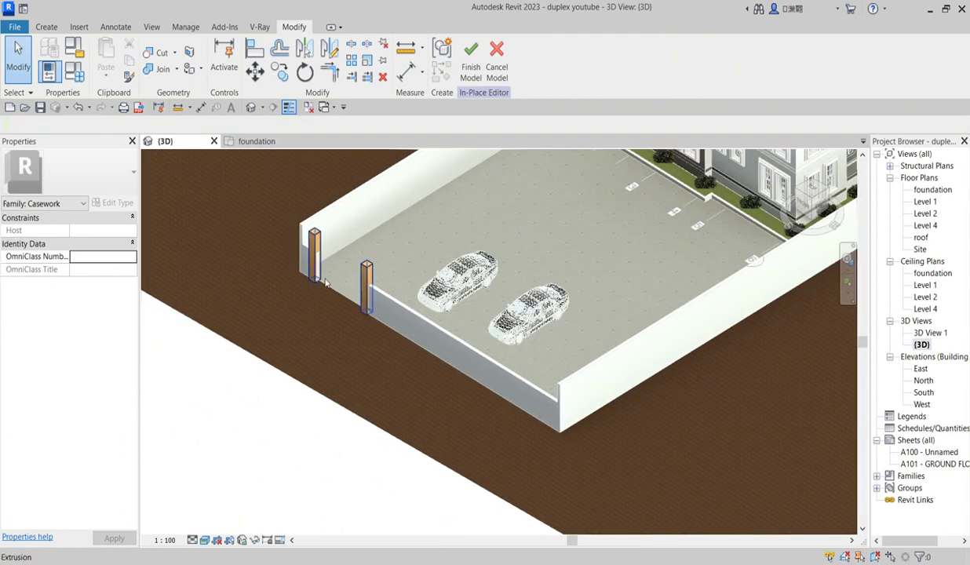
pyautogui.click(367, 279)
pyautogui.click(494, 48)
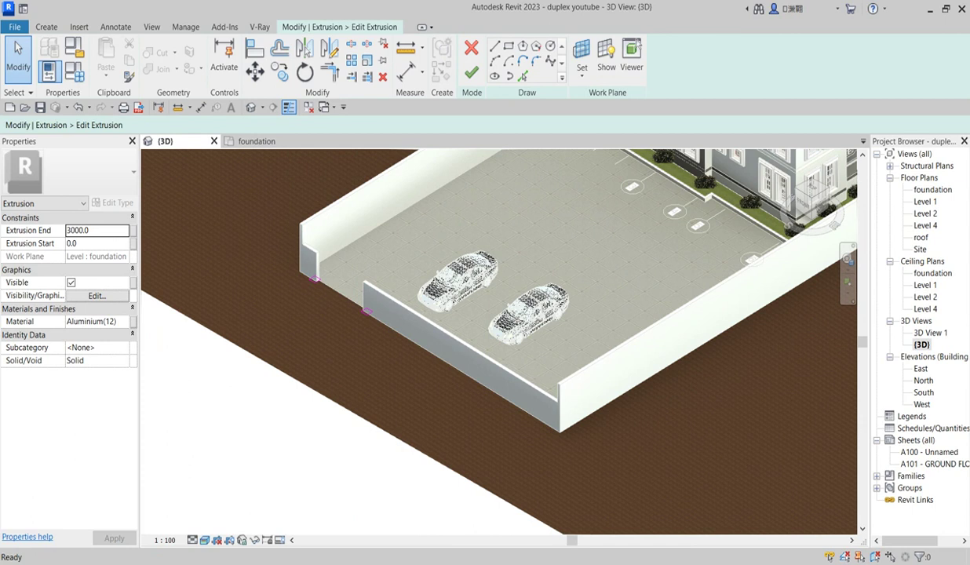
pyautogui.doubleClick(932, 190)
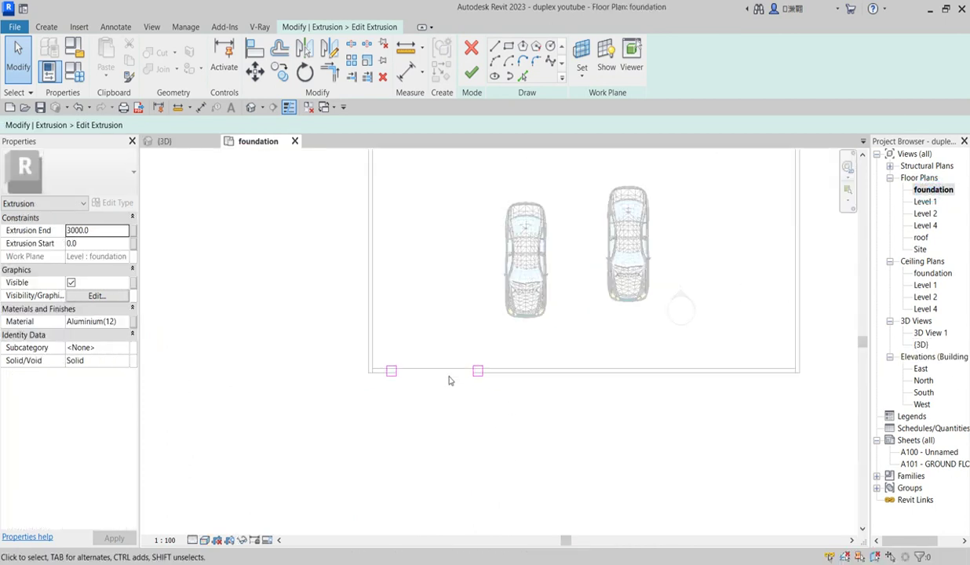
# Copy the 450 mm square profile five times along the fence wall
pyautogui.moveTo(432, 320); pyautogui.dragTo(502, 402)
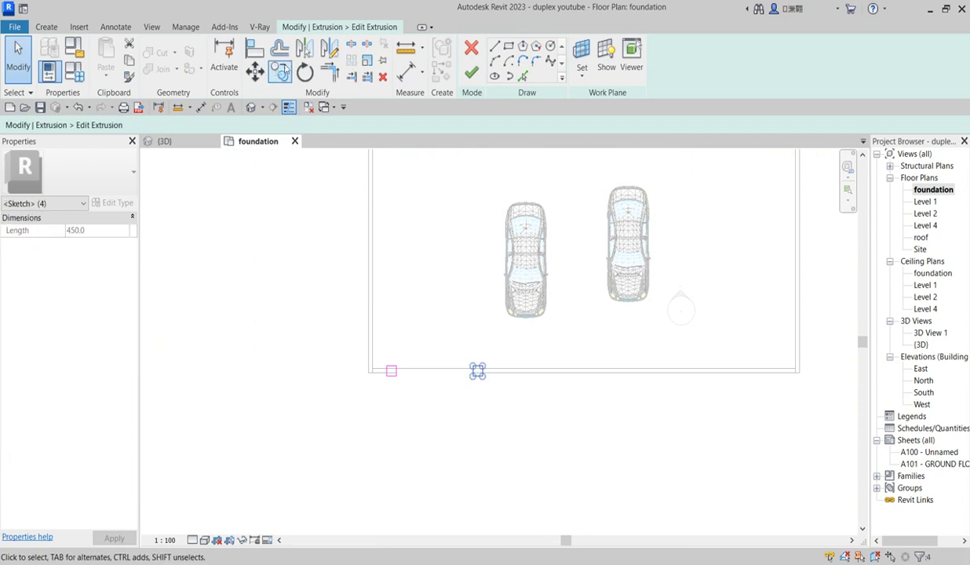
pyautogui.click(280, 72)
pyautogui.scroll(3, 399, 371)
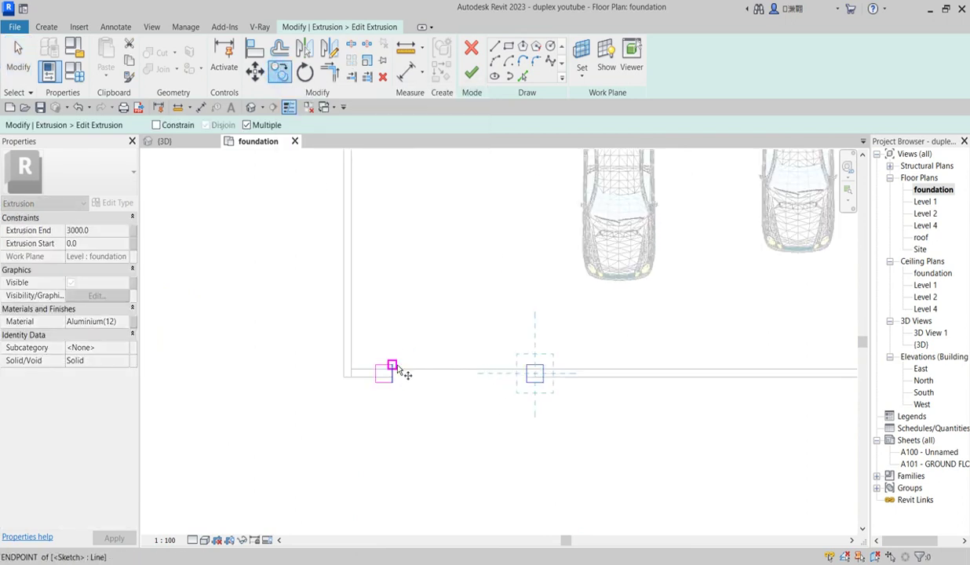
pyautogui.click(392, 367)
pyautogui.click(544, 367)
pyautogui.click(687, 367)
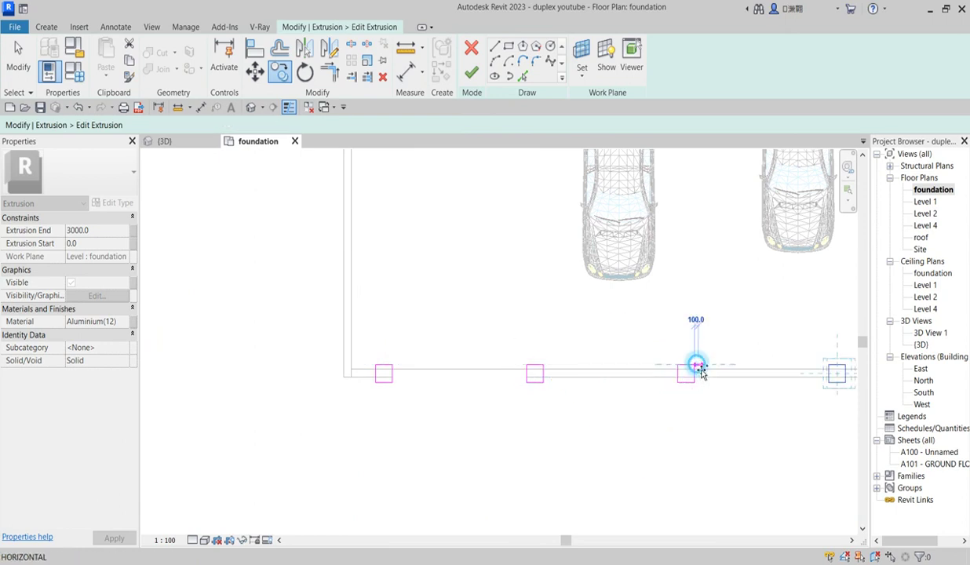
pyautogui.scroll(-2, 562, 406)
pyautogui.scroll(2, 766, 422)
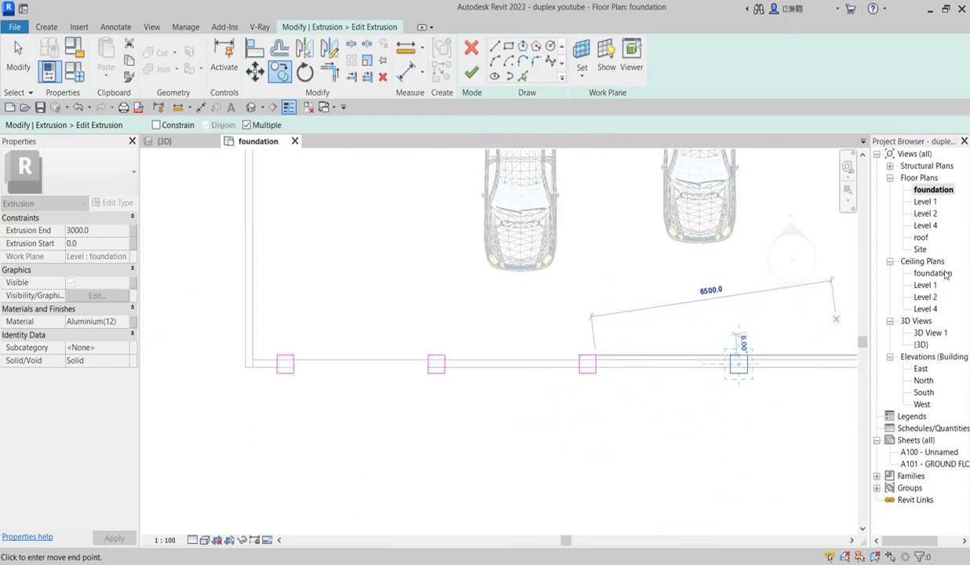
pyautogui.click(749, 361)
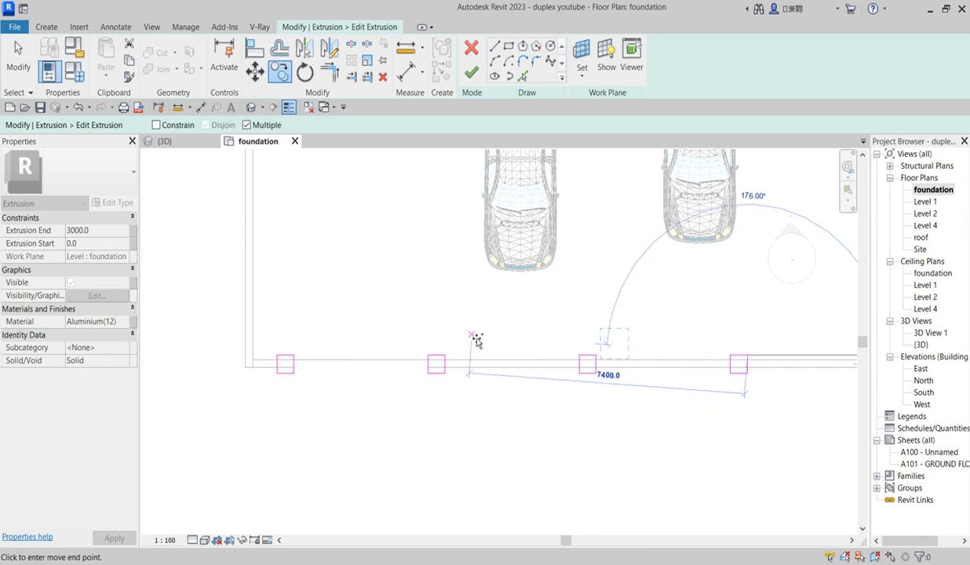
pyautogui.scroll(-2, 549, 339)
pyautogui.scroll(3, 700, 346)
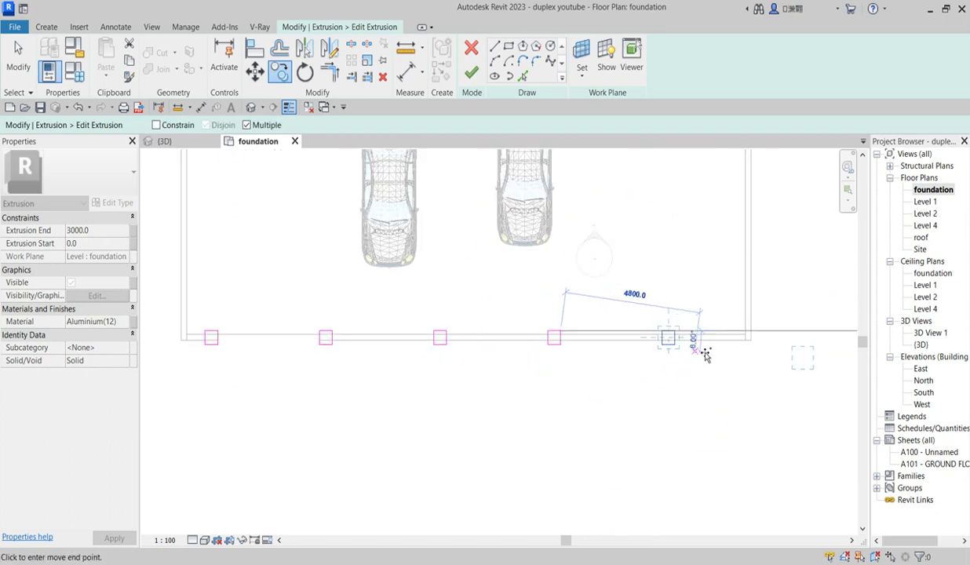
pyautogui.click(644, 329)
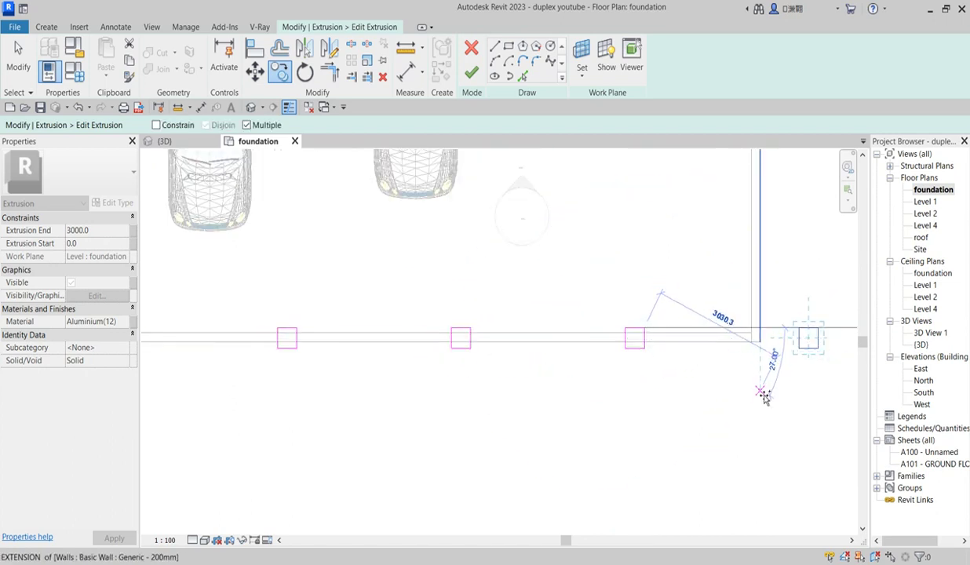
pyautogui.click(762, 396)
pyautogui.press('Escape')
# Move the square beyond the wall's right end back onto the wall's end point
pyautogui.moveTo(738, 299); pyautogui.dragTo(839, 383)
pyautogui.click(253, 72)
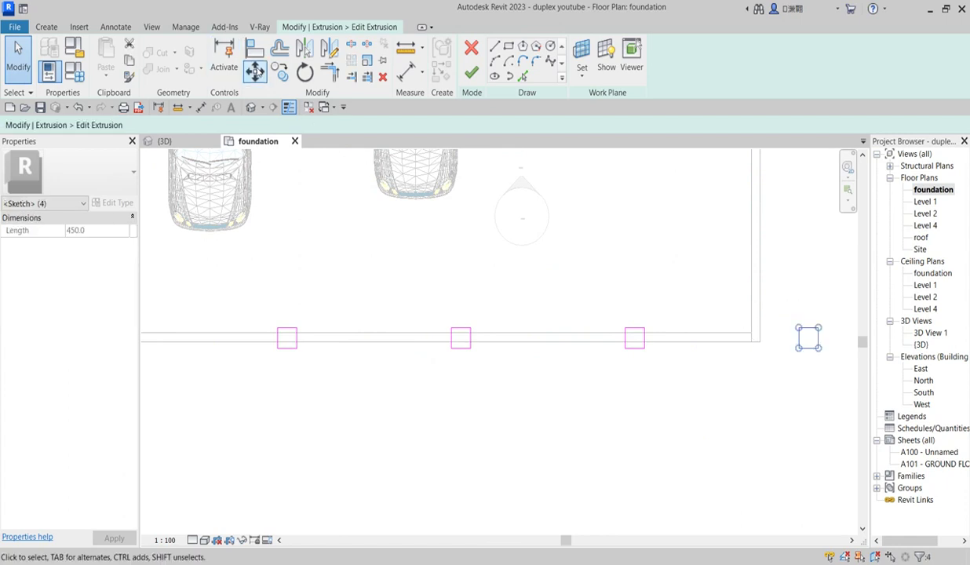
pyautogui.scroll(2, 813, 338)
pyautogui.scroll(2, 814, 338)
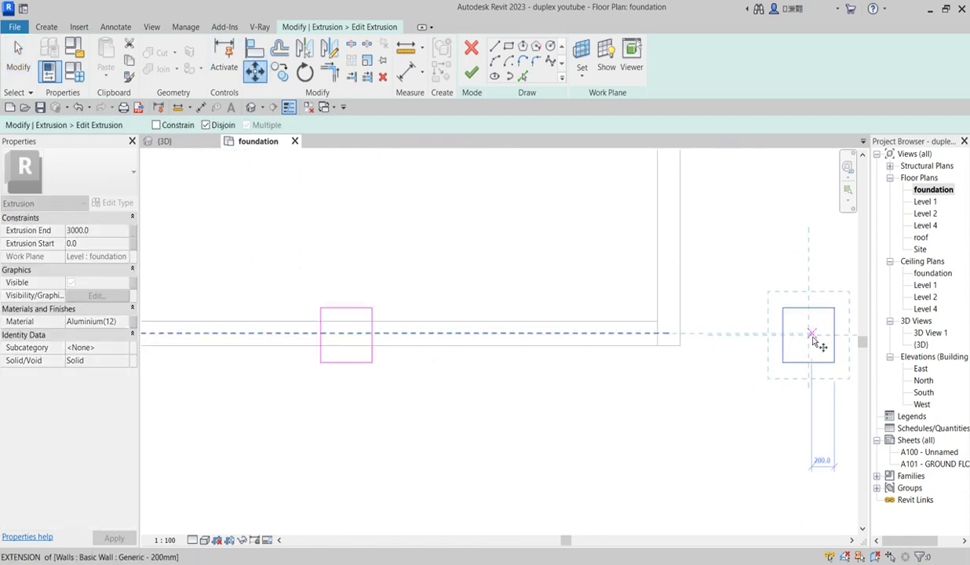
pyautogui.click(807, 336)
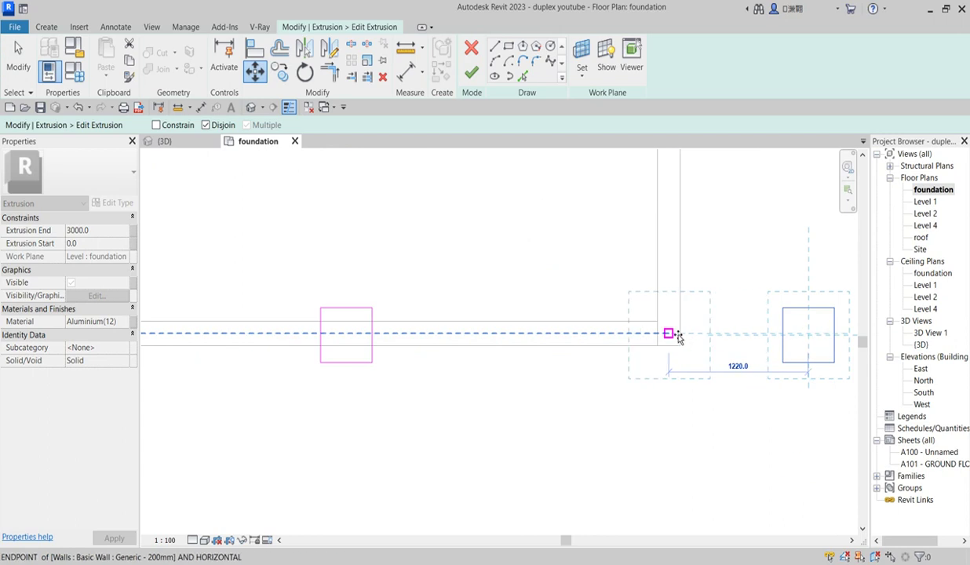
pyautogui.click(675, 335)
pyautogui.scroll(-4, 742, 397)
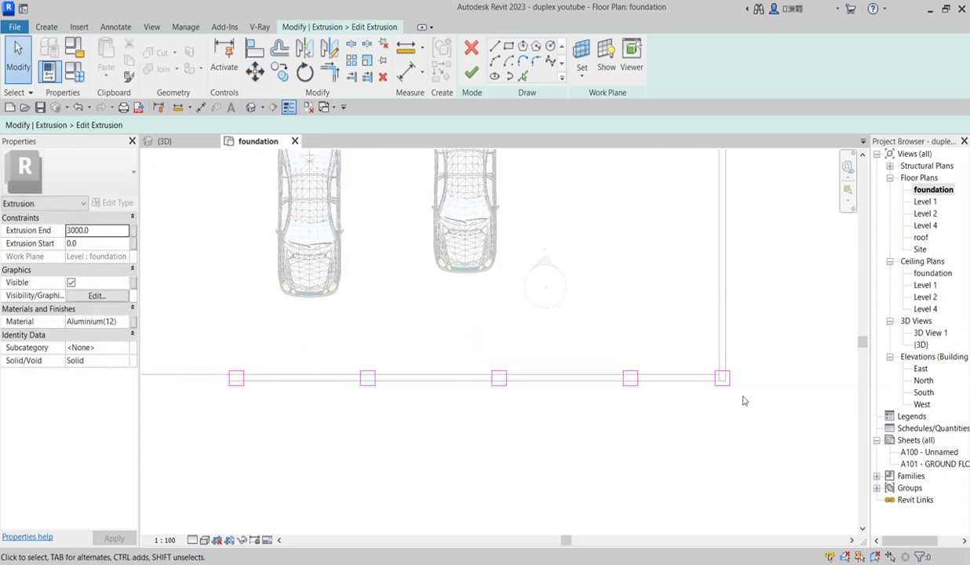
pyautogui.scroll(5, 407, 416)
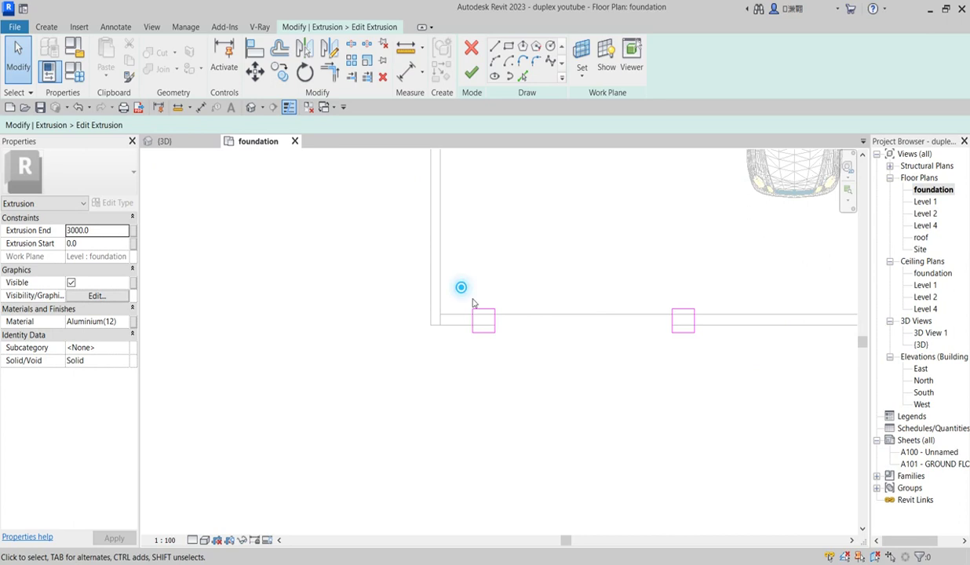
# Mirror the leftmost square and shift the copy 100 mm onto the wall corner
pyautogui.moveTo(436, 267); pyautogui.dragTo(515, 380)
pyautogui.click(330, 48)
pyautogui.scroll(1, 461, 330)
pyautogui.click(464, 319)
pyautogui.click(462, 345)
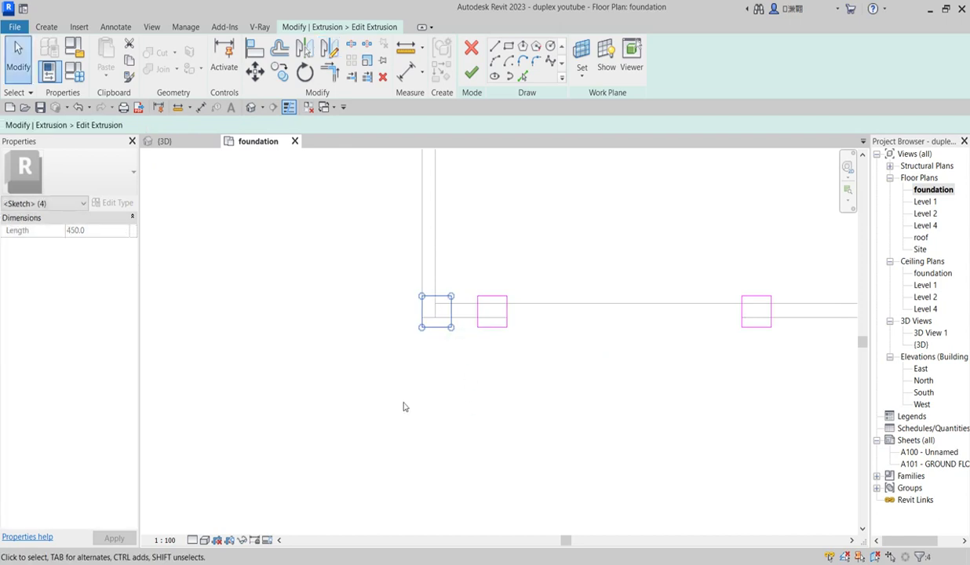
pyautogui.click(255, 70)
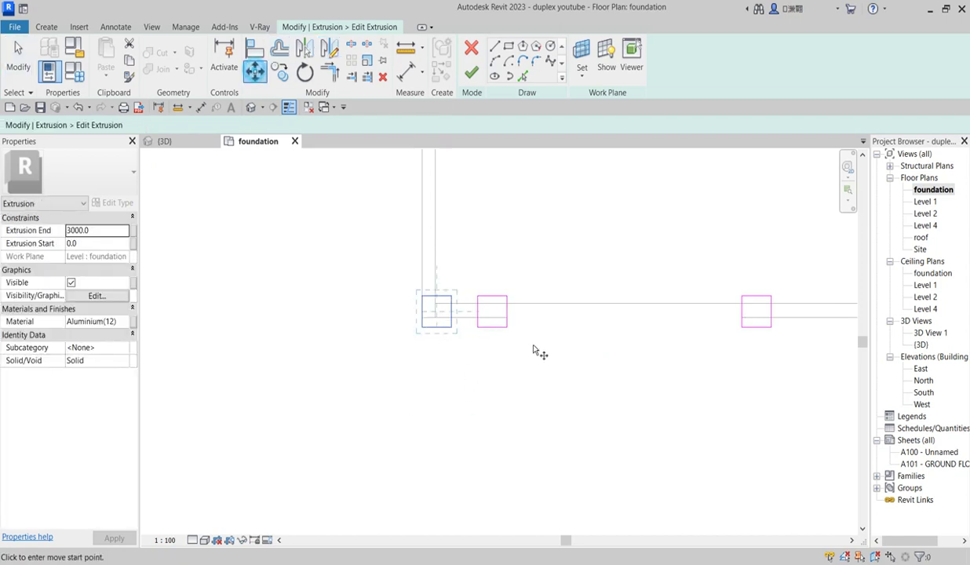
pyautogui.scroll(1, 459, 318)
pyautogui.scroll(2, 452, 314)
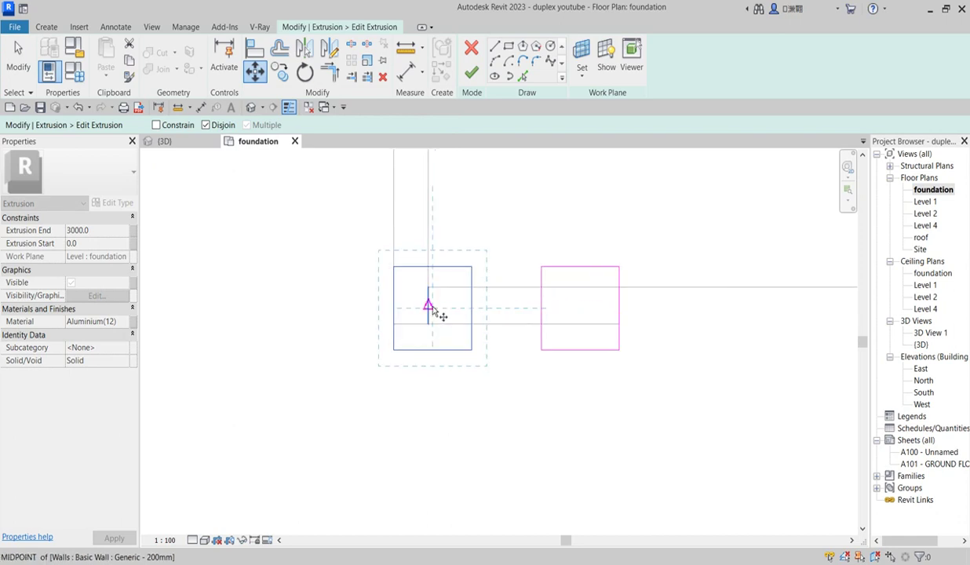
pyautogui.click(434, 307)
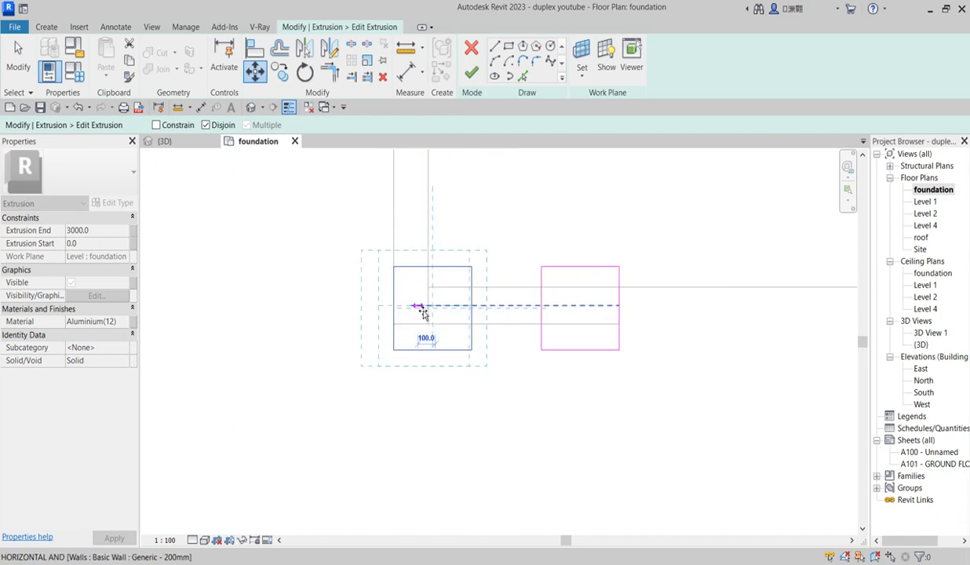
pyautogui.click(417, 308)
pyautogui.scroll(-3, 454, 346)
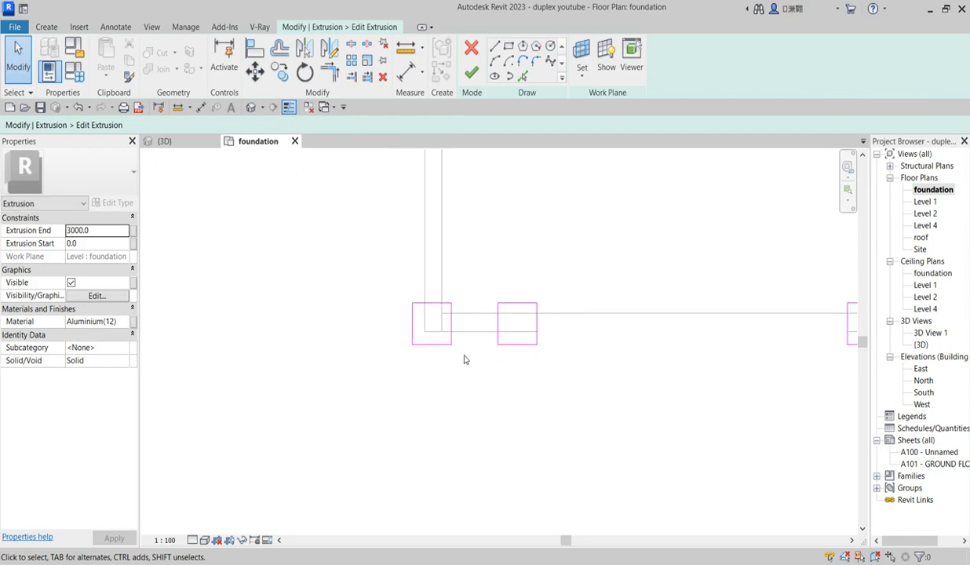
# Finish the extrusion sketch and inspect the row of posts along the fence in 3D
pyautogui.click(472, 73)
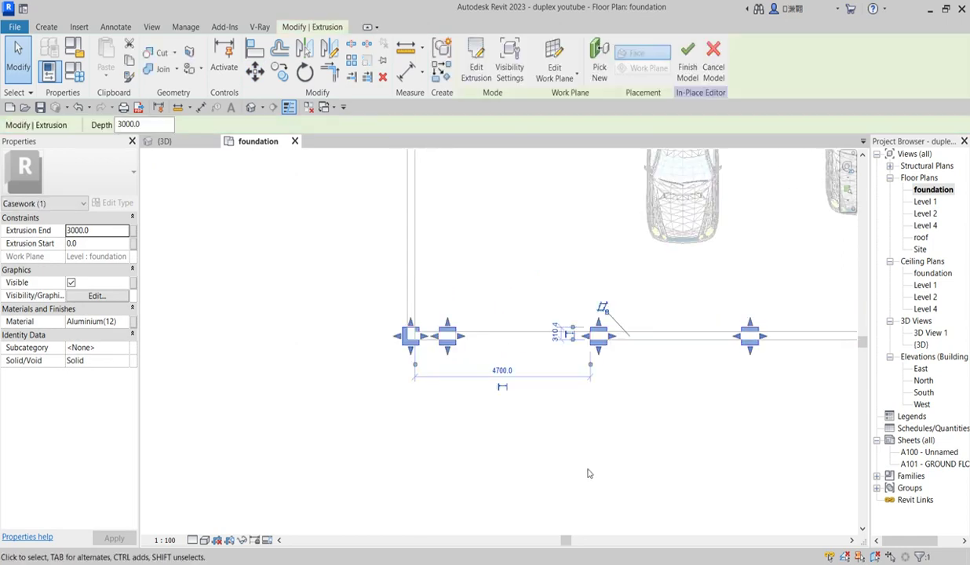
pyautogui.doubleClick(920, 345)
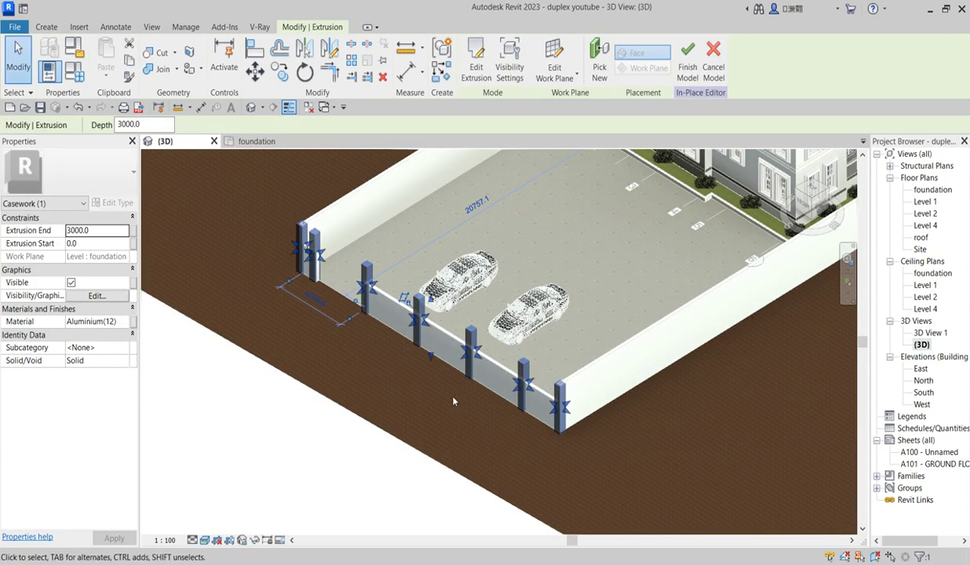
pyautogui.click(436, 382)
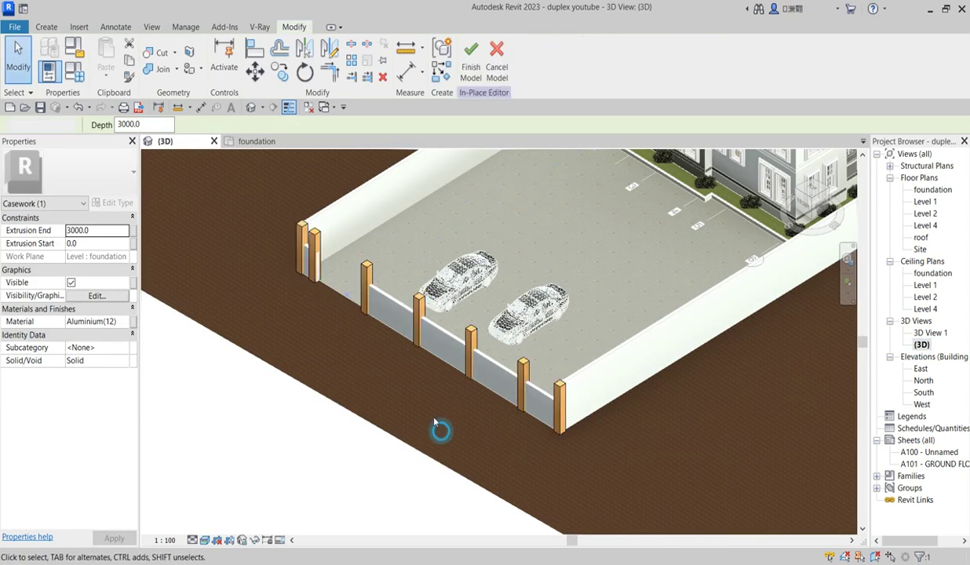
pyautogui.scroll(2, 399, 316)
pyautogui.scroll(2, 278, 260)
pyautogui.scroll(-2, 298, 282)
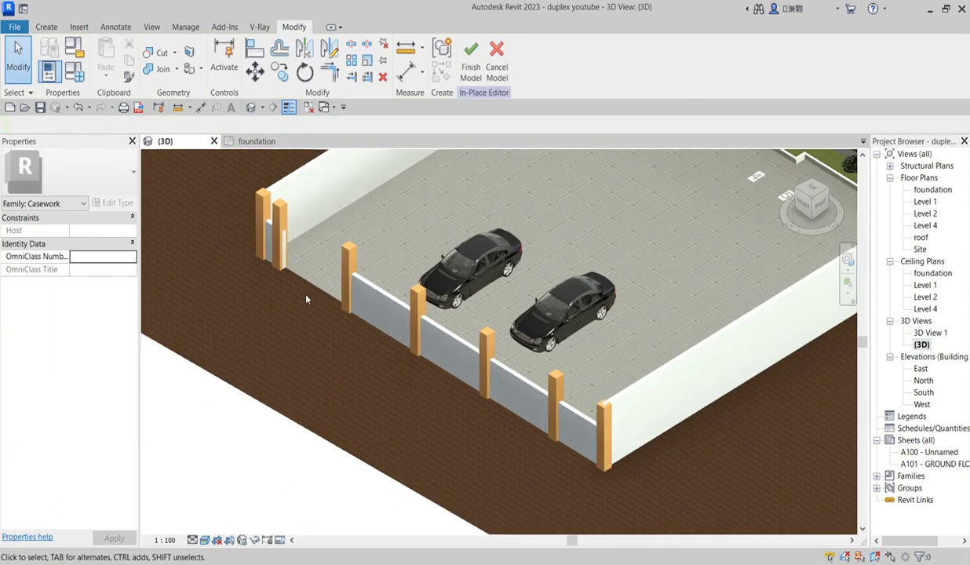
pyautogui.scroll(2, 306, 299)
pyautogui.scroll(2, 354, 230)
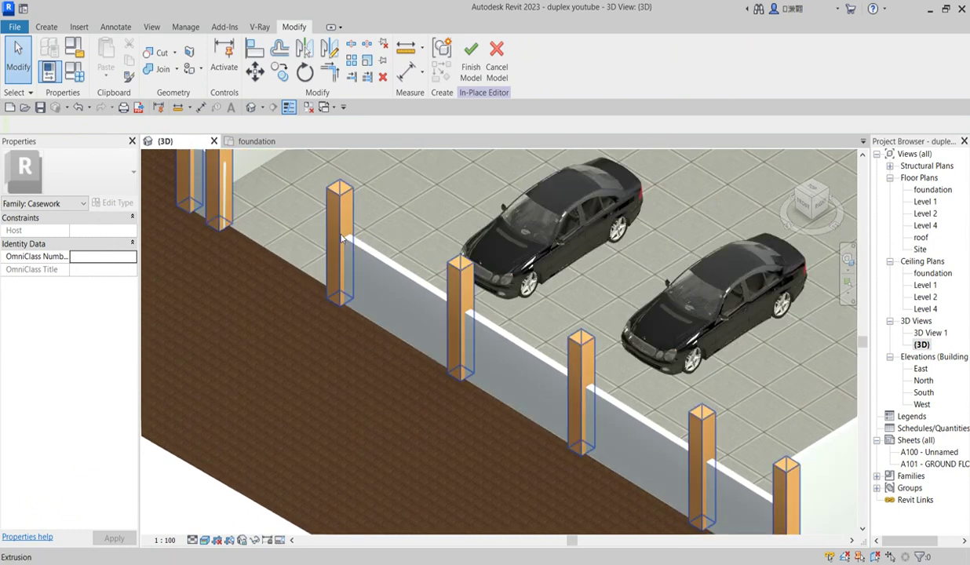
pyautogui.scroll(-3, 323, 206)
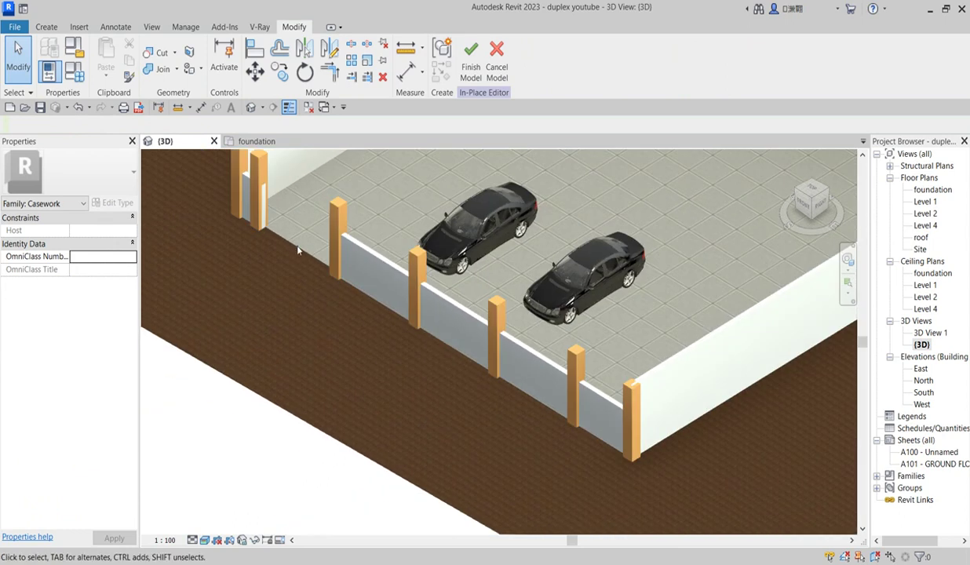
pyautogui.scroll(2, 271, 189)
pyautogui.scroll(-4, 272, 189)
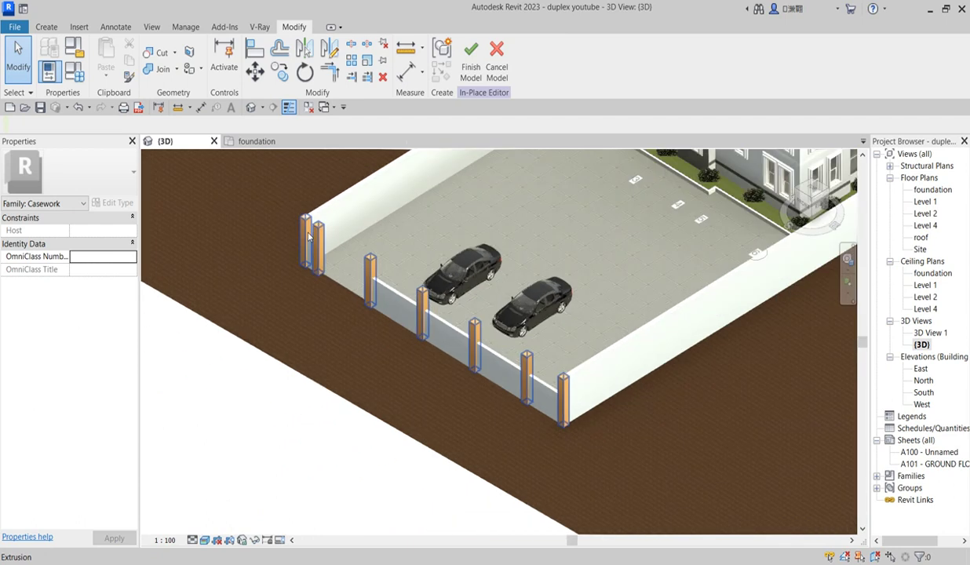
pyautogui.scroll(3, 334, 264)
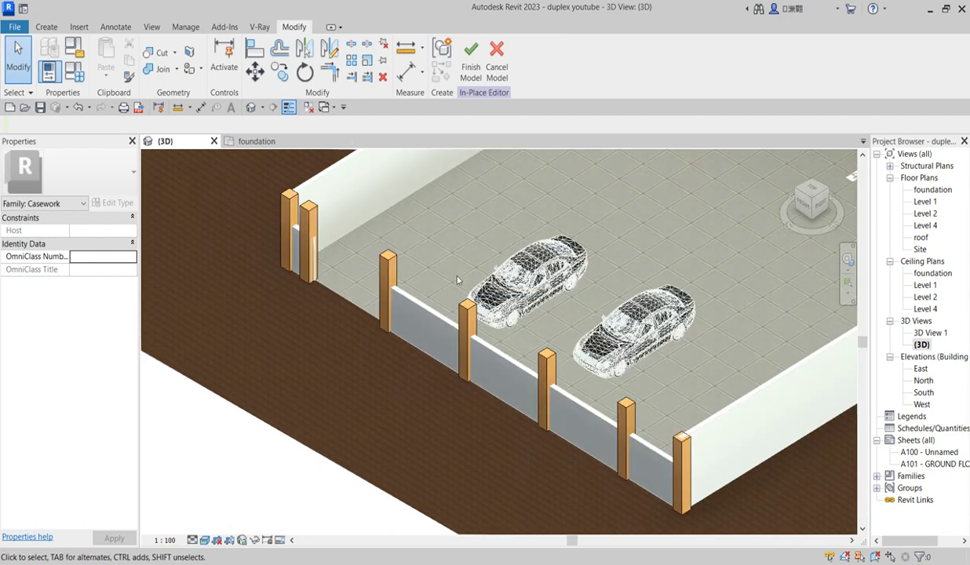
pyautogui.scroll(-3, 449, 313)
pyautogui.scroll(3, 361, 323)
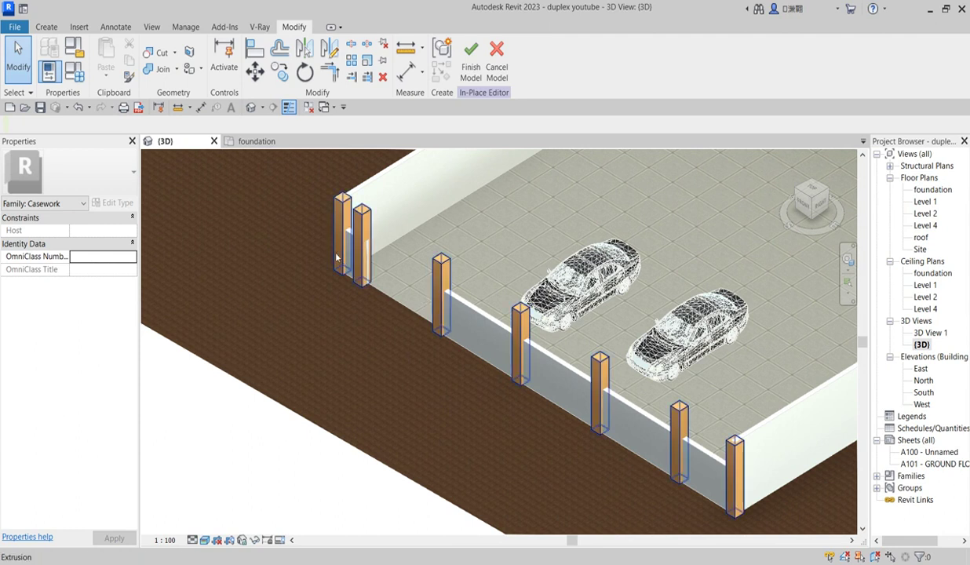
pyautogui.scroll(-3, 364, 362)
pyautogui.scroll(1, 432, 222)
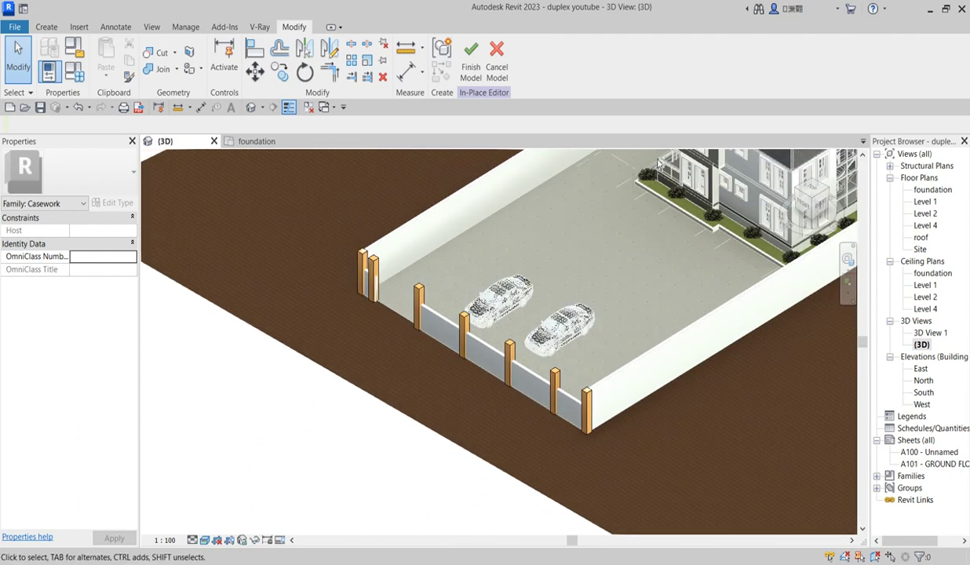
pyautogui.scroll(2, 446, 309)
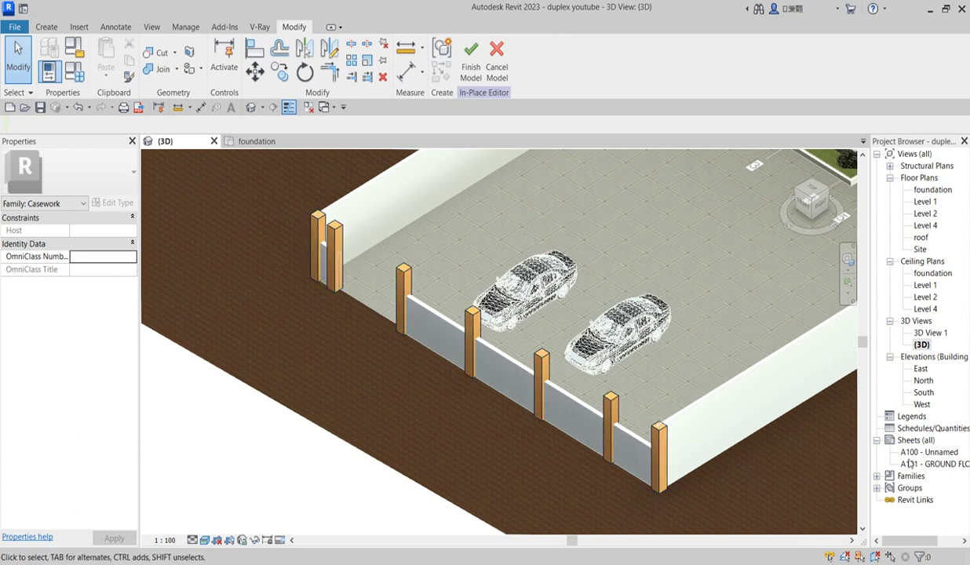
# Check the fence in the South elevation, then finish the in-place fencing model
pyautogui.doubleClick(923, 392)
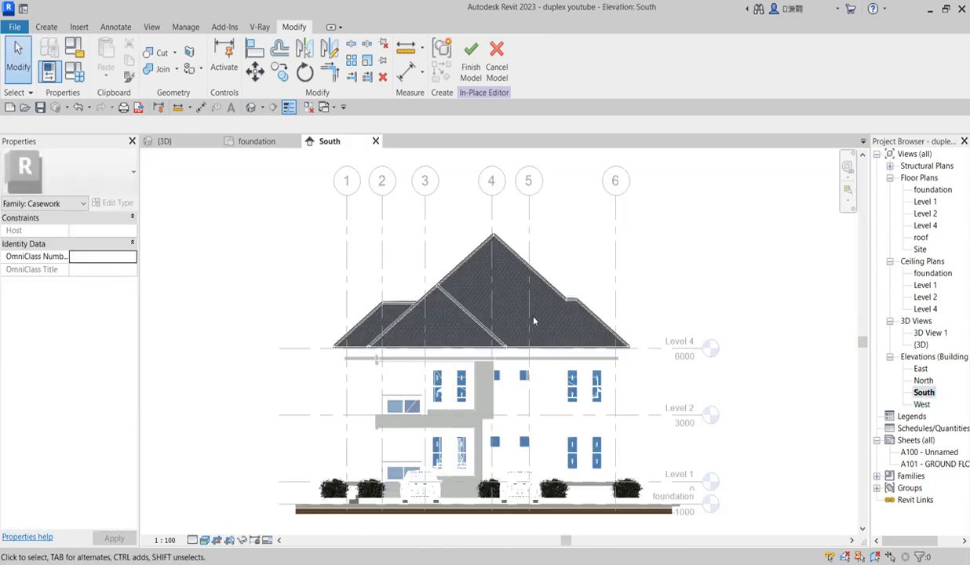
pyautogui.scroll(5, 529, 472)
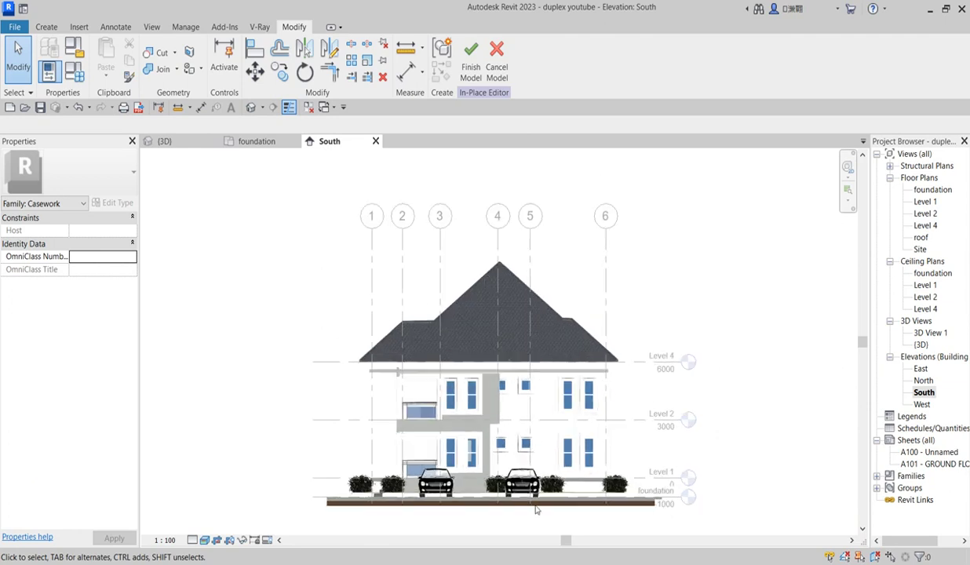
pyautogui.scroll(-5, 541, 494)
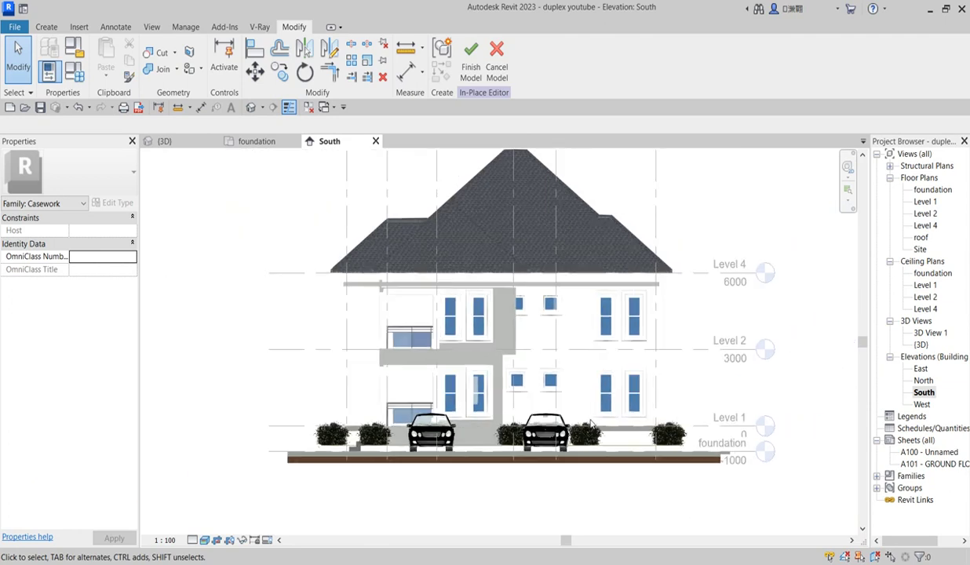
pyautogui.scroll(2, 546, 424)
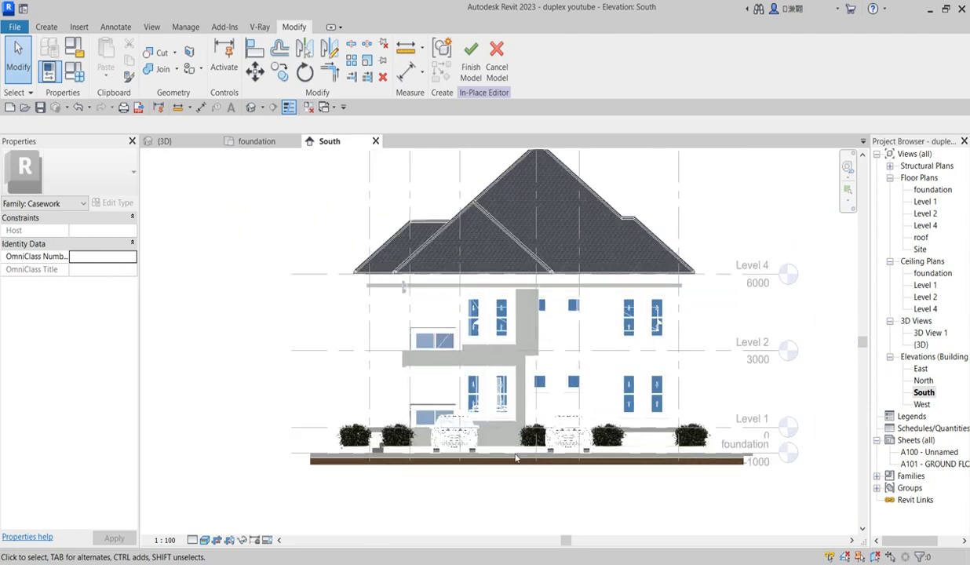
pyautogui.click(471, 65)
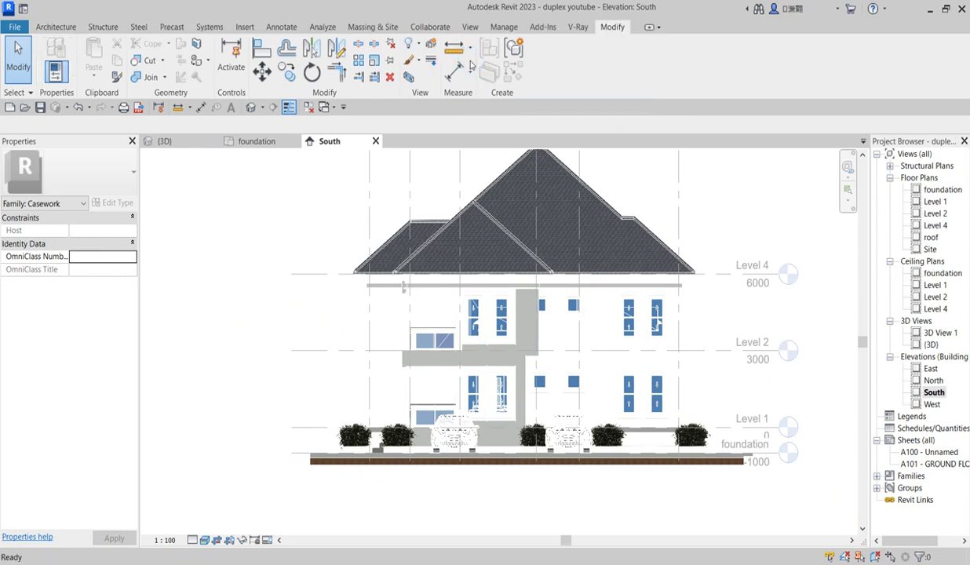
# Drag the south elevation marker farther south of the fence, then reopen the South elevation
pyautogui.doubleClick(939, 190)
pyautogui.scroll(-4, 597, 314)
pyautogui.scroll(5, 620, 306)
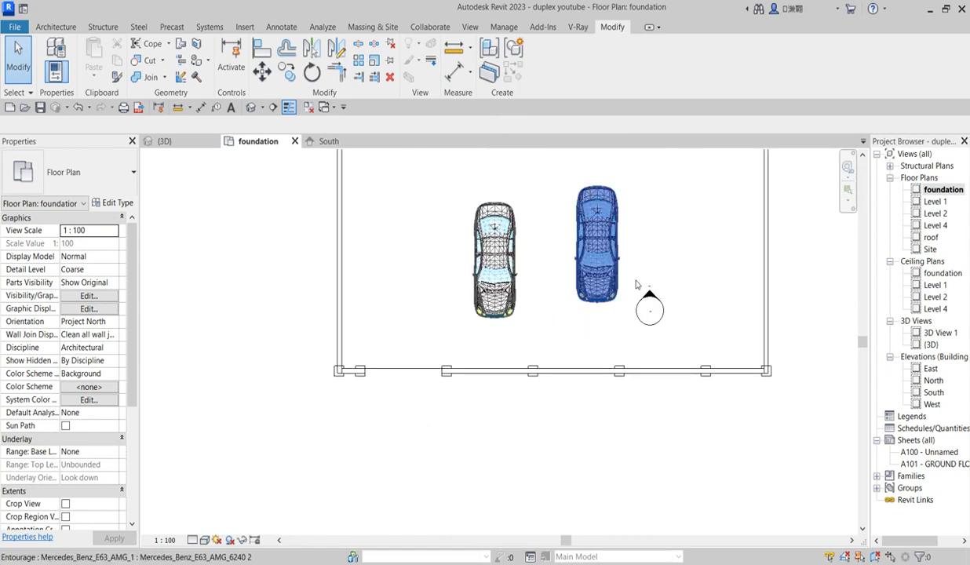
pyautogui.moveTo(553, 274); pyautogui.dragTo(691, 365)
pyautogui.scroll(-3, 650, 306)
pyautogui.moveTo(651, 297); pyautogui.dragTo(651, 409)
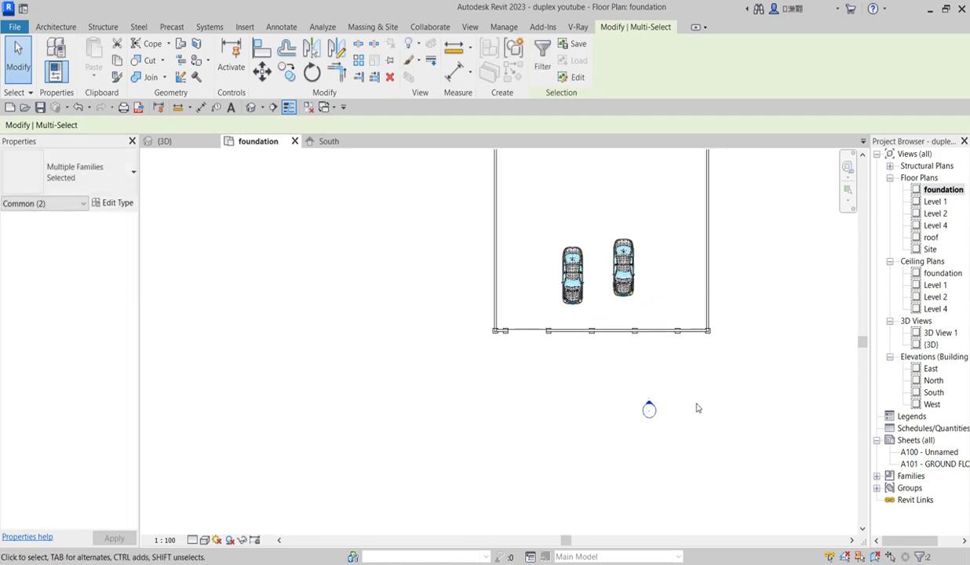
pyautogui.doubleClick(932, 392)
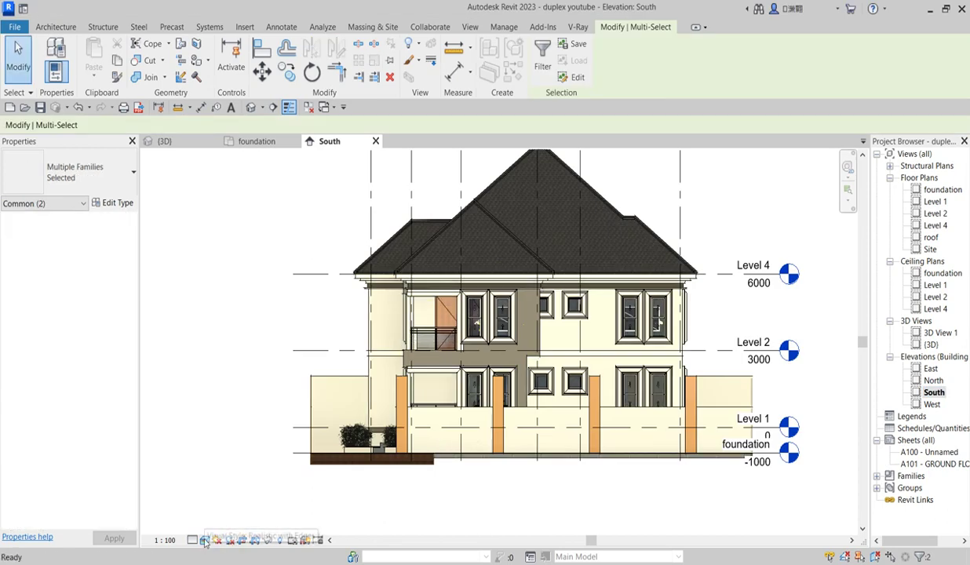
# Switch the South elevation's visual style to Hidden Line
pyautogui.click(205, 541)
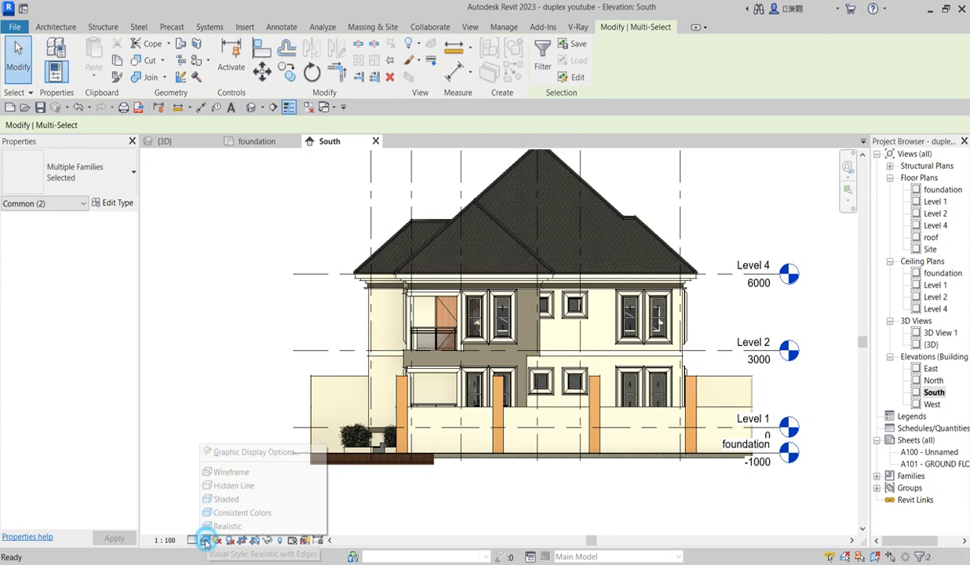
pyautogui.click(235, 485)
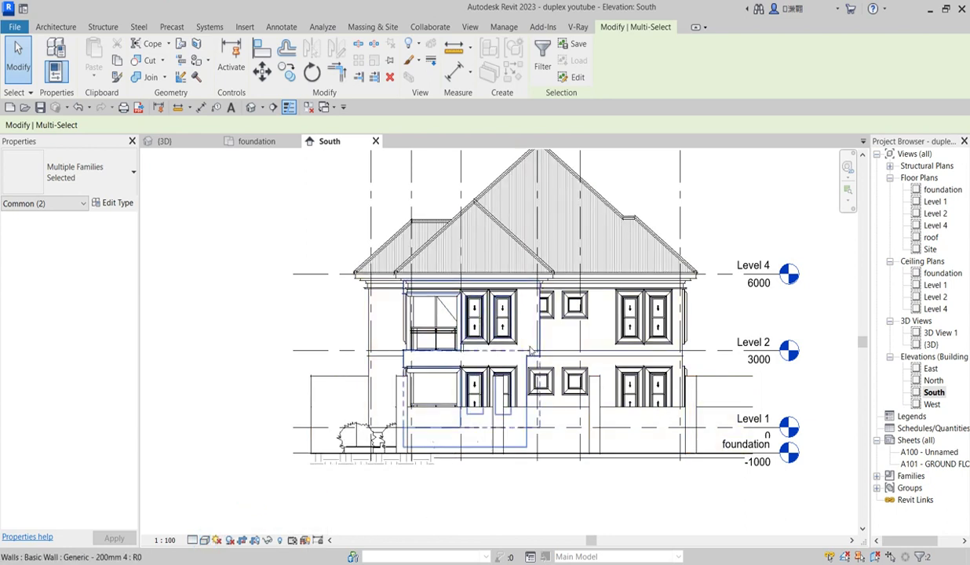
pyautogui.scroll(4, 597, 383)
pyautogui.scroll(-4, 597, 383)
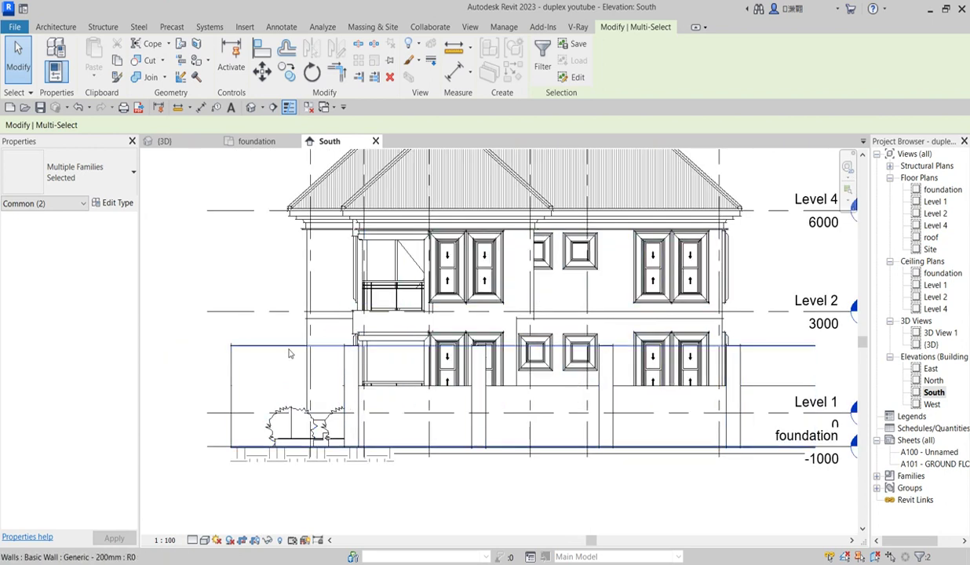
pyautogui.scroll(-2, 398, 362)
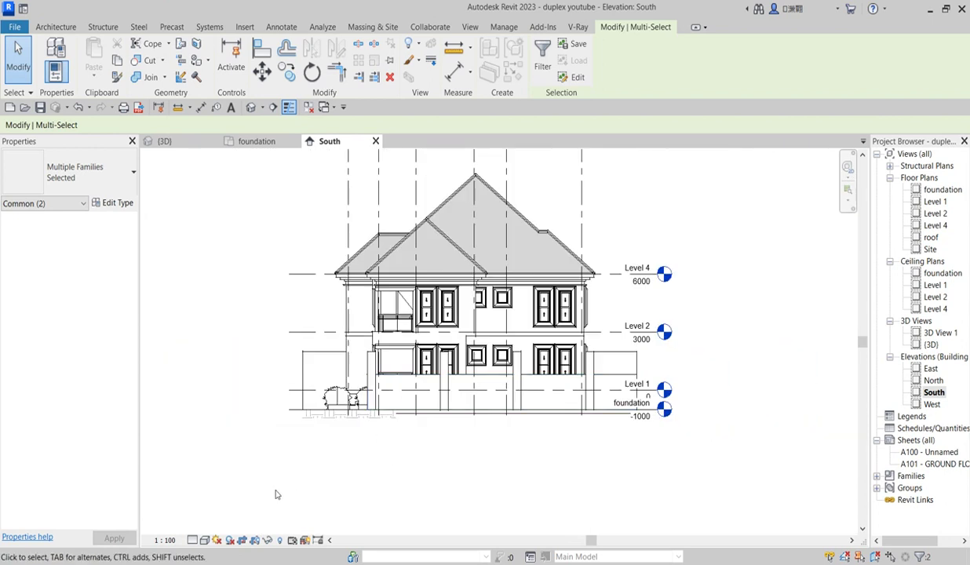
# Show the crop region and pull its left edge outward to reveal more fence
pyautogui.click(255, 542)
pyautogui.click(303, 304)
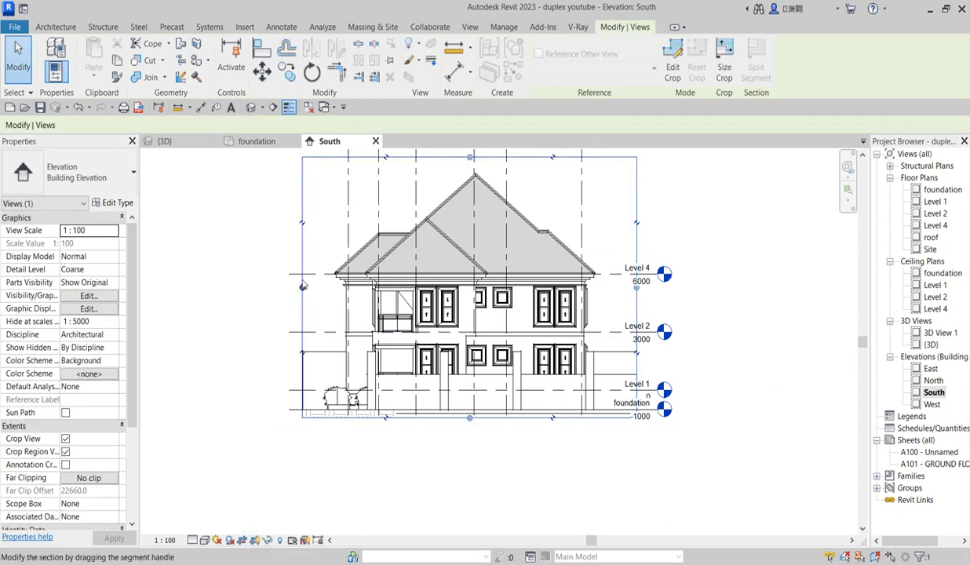
pyautogui.click(303, 289)
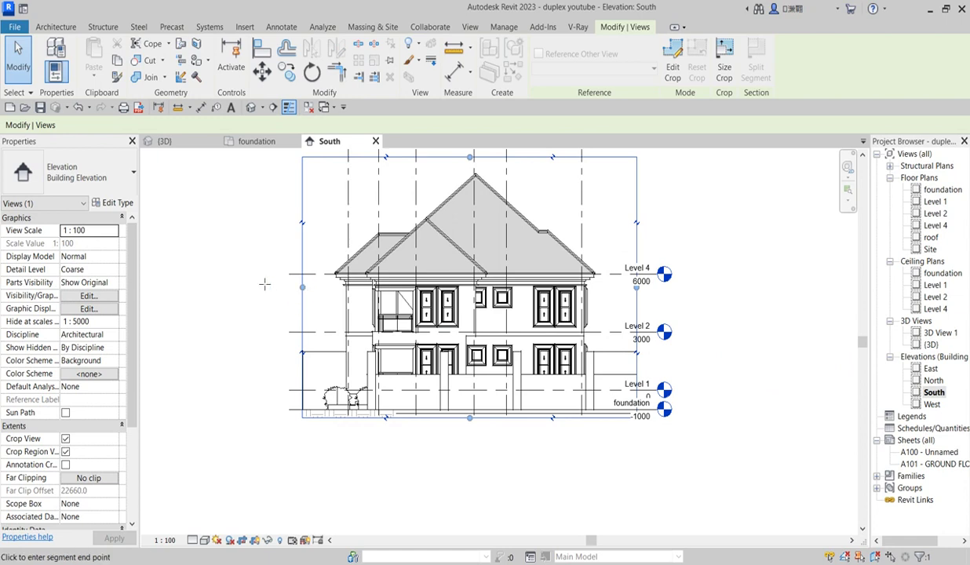
pyautogui.click(257, 286)
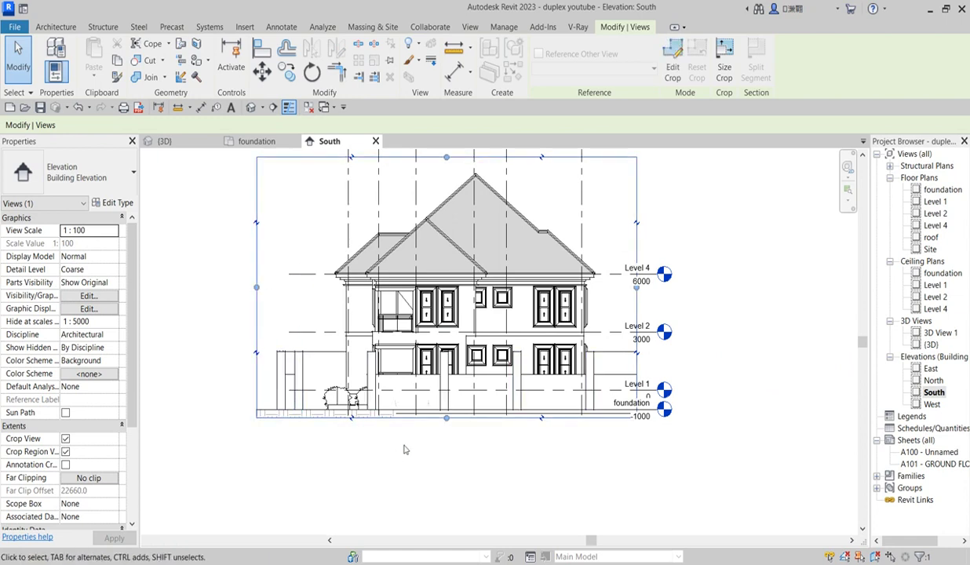
pyautogui.click(405, 450)
pyautogui.scroll(3, 405, 450)
pyautogui.scroll(-2, 405, 450)
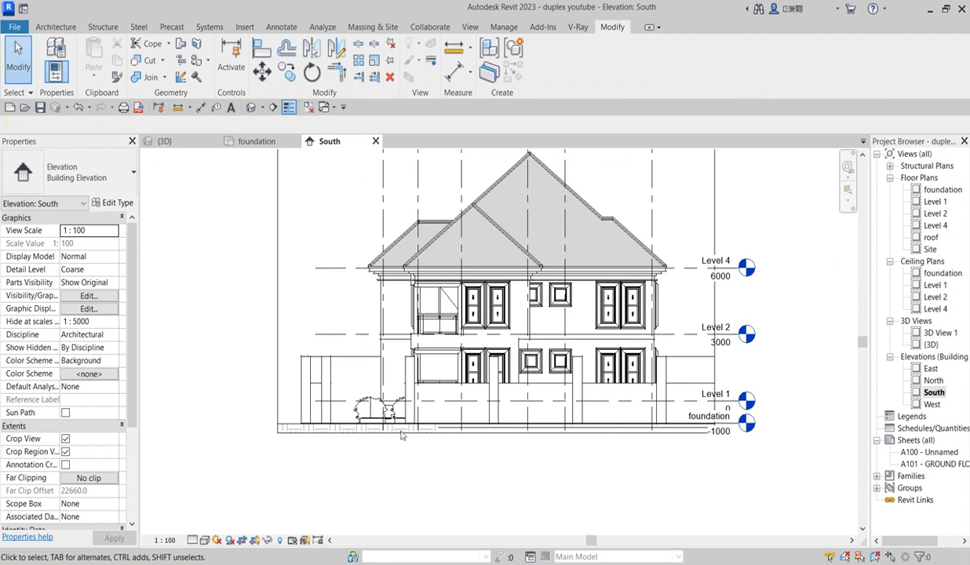
pyautogui.scroll(1, 348, 370)
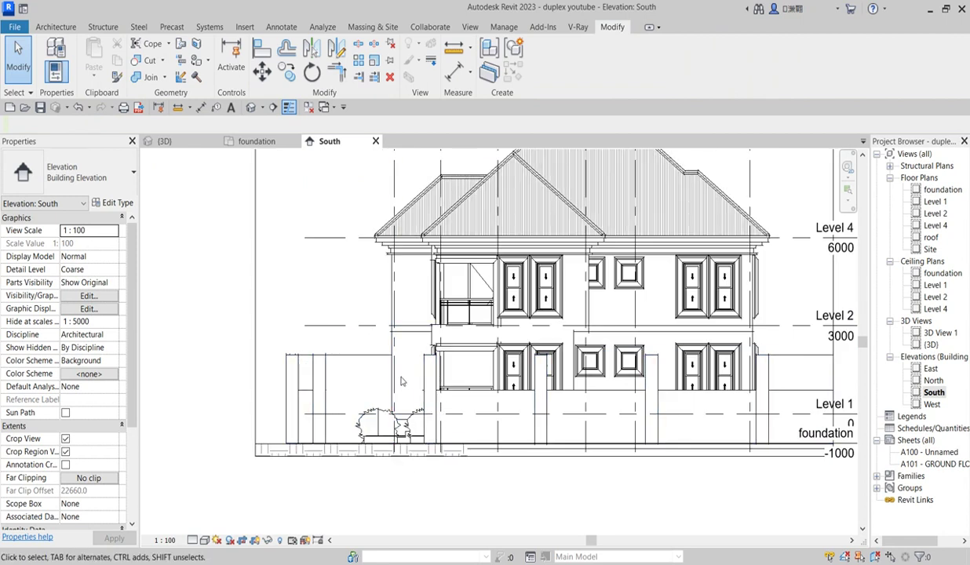
pyautogui.scroll(-2, 318, 377)
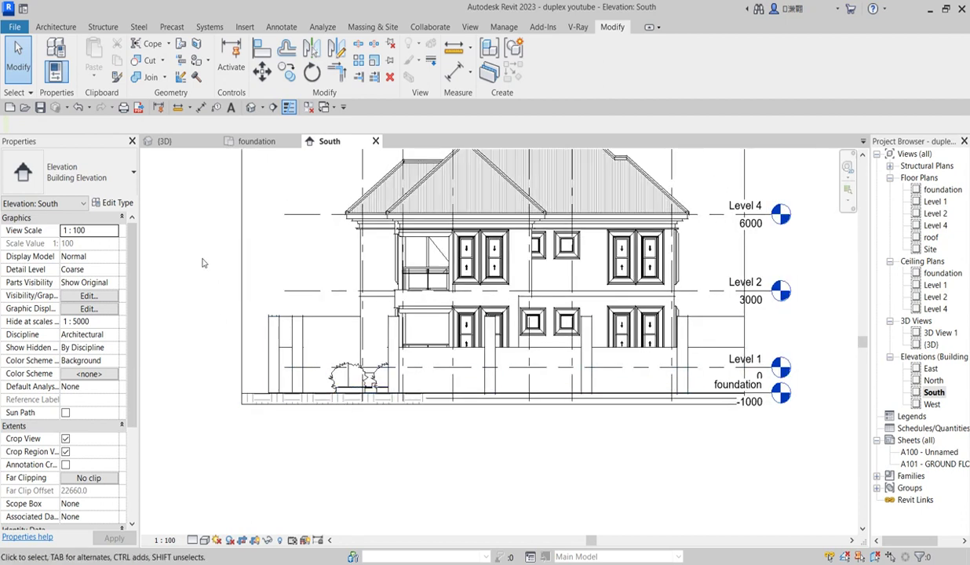
pyautogui.scroll(1, 298, 358)
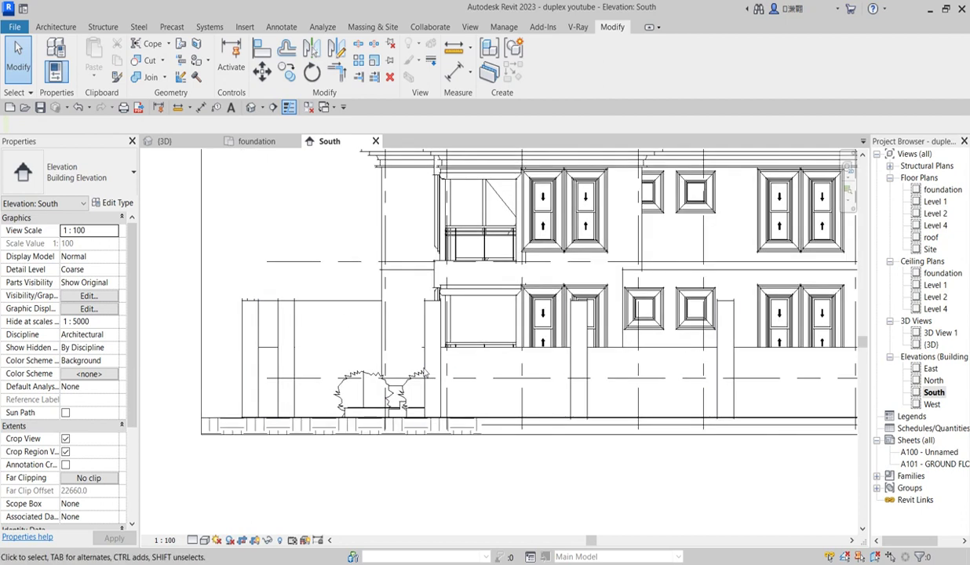
pyautogui.scroll(-1, 396, 369)
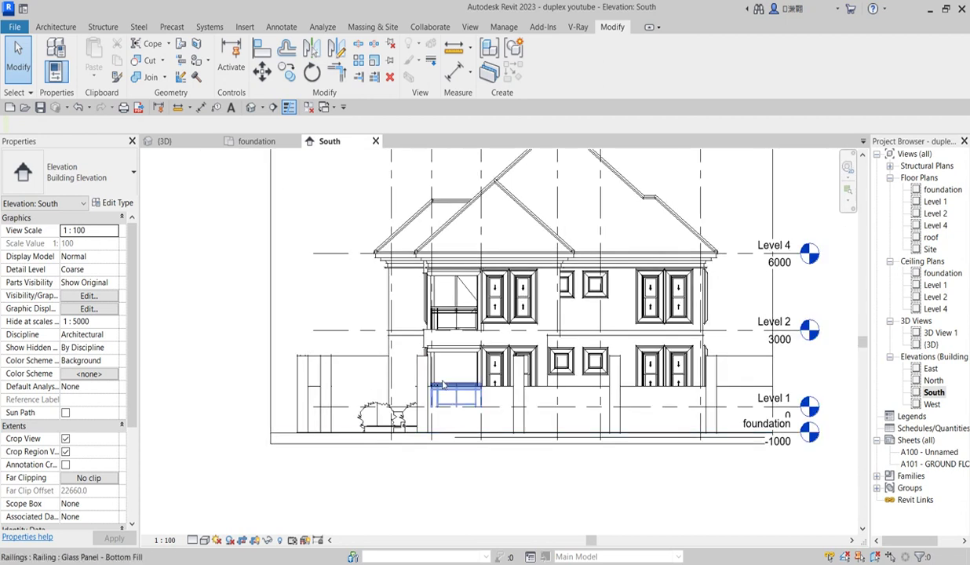
pyautogui.scroll(1, 392, 371)
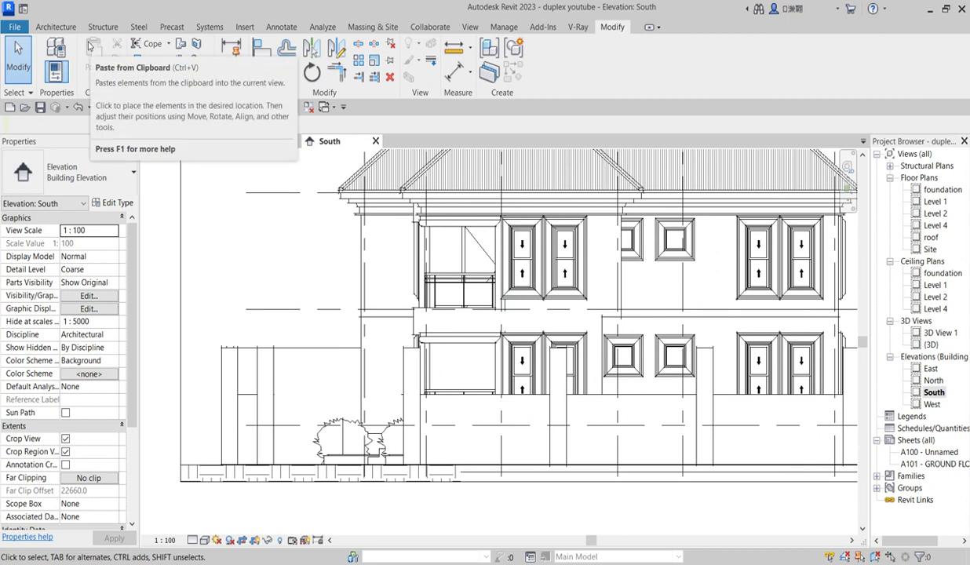
# Create a new in-place Casework family named 'gate'
pyautogui.scroll(-2, 328, 431)
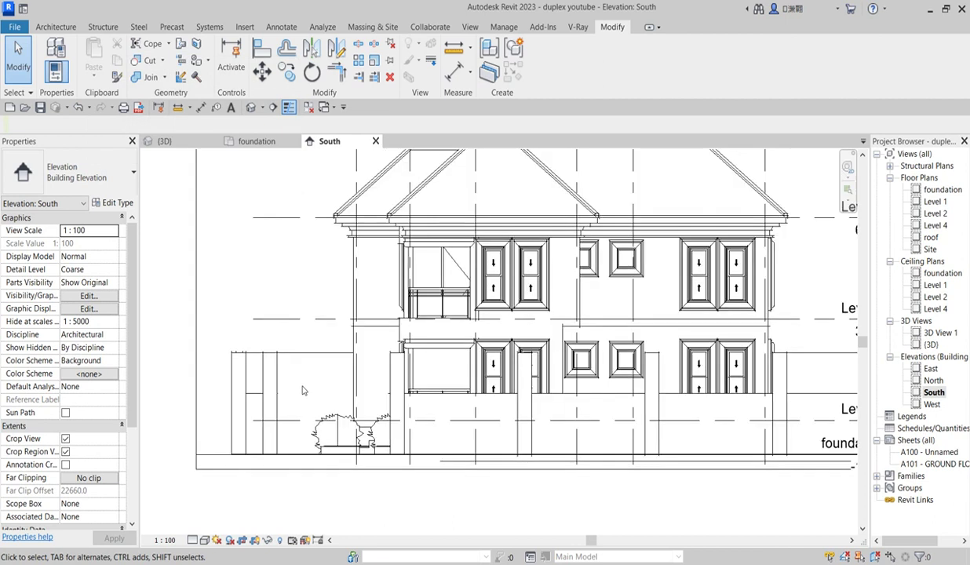
pyautogui.click(64, 28)
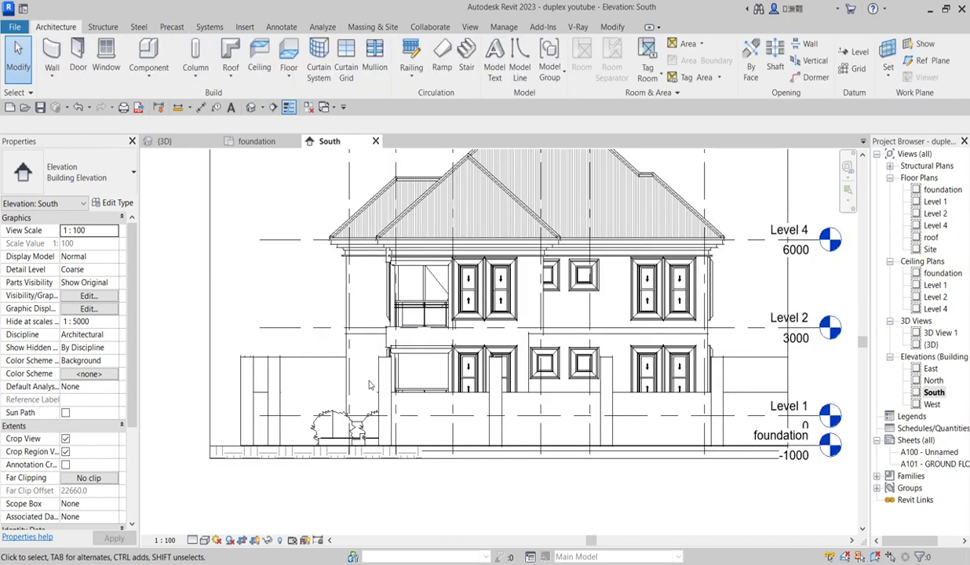
pyautogui.click(153, 52)
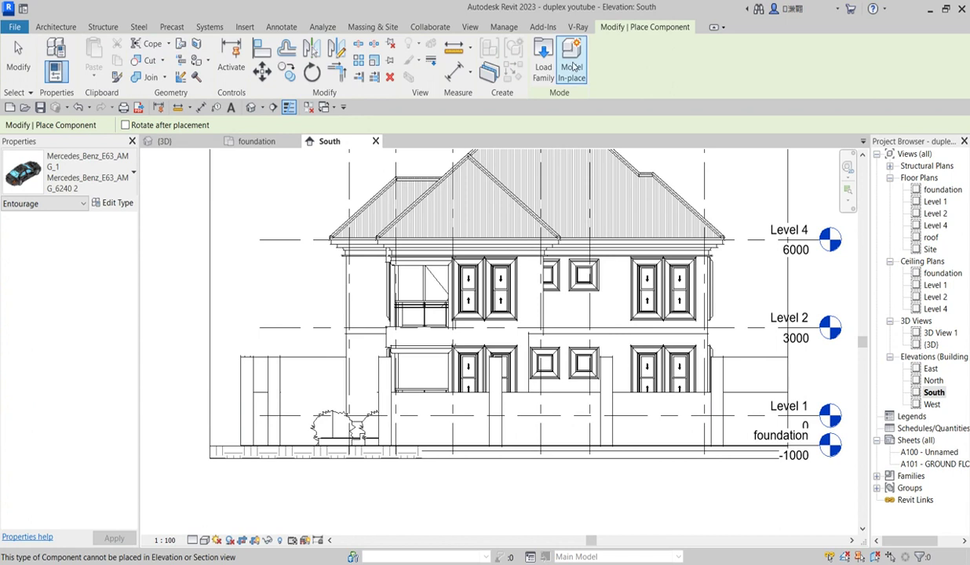
pyautogui.click(571, 64)
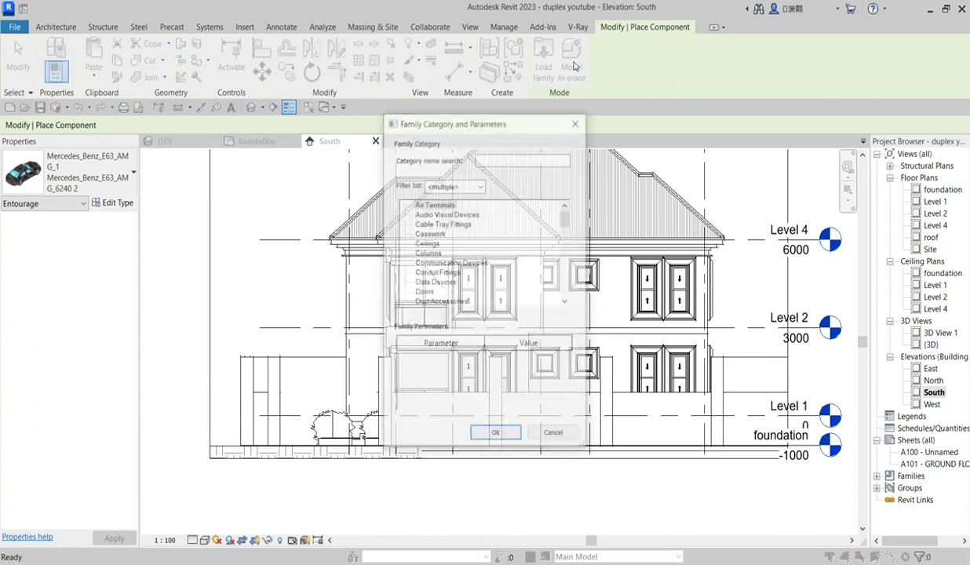
pyautogui.click(425, 234)
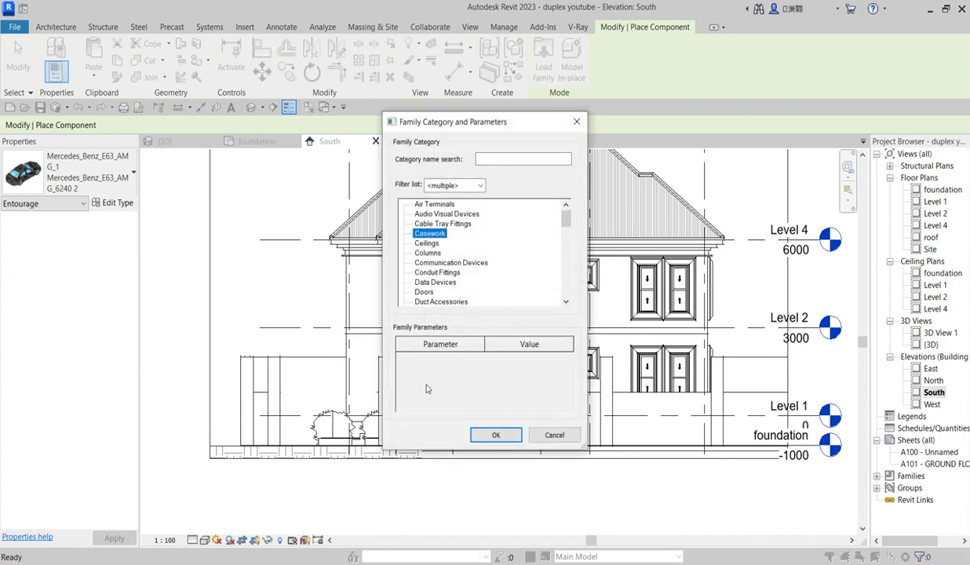
pyautogui.click(497, 436)
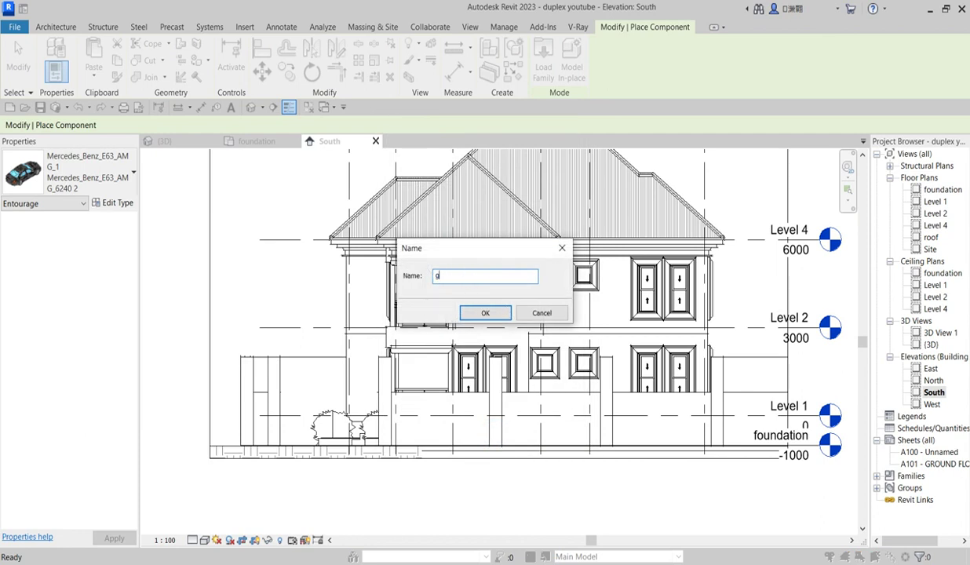
pyautogui.write('gate')
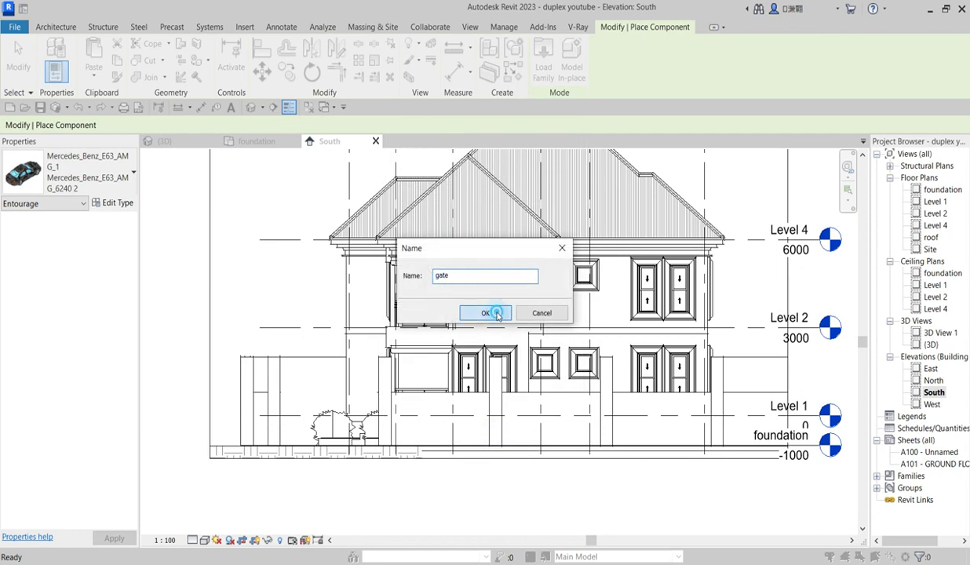
pyautogui.click(496, 314)
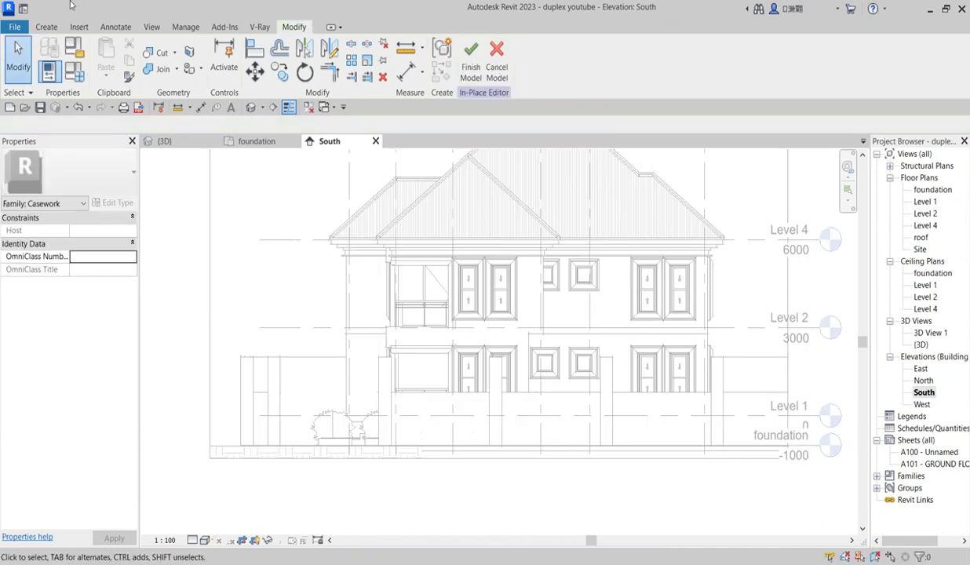
# Start an extrusion with its work plane picked on the fence face
pyautogui.click(47, 26)
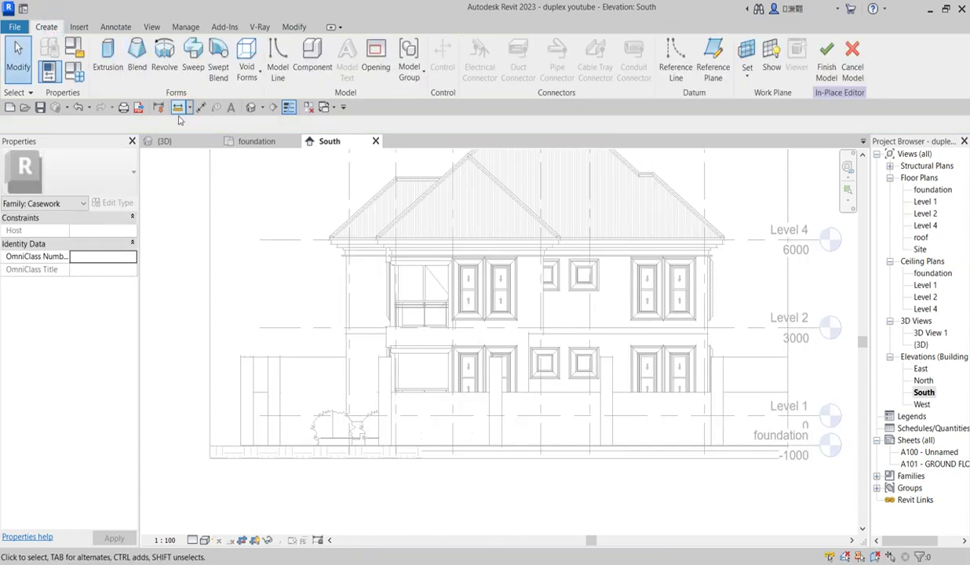
pyautogui.click(110, 57)
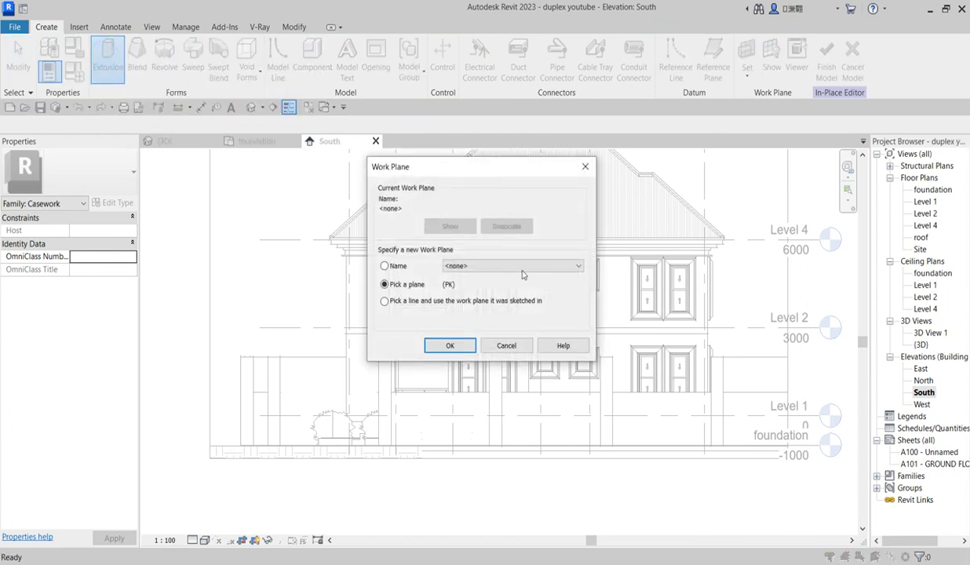
pyautogui.click(450, 346)
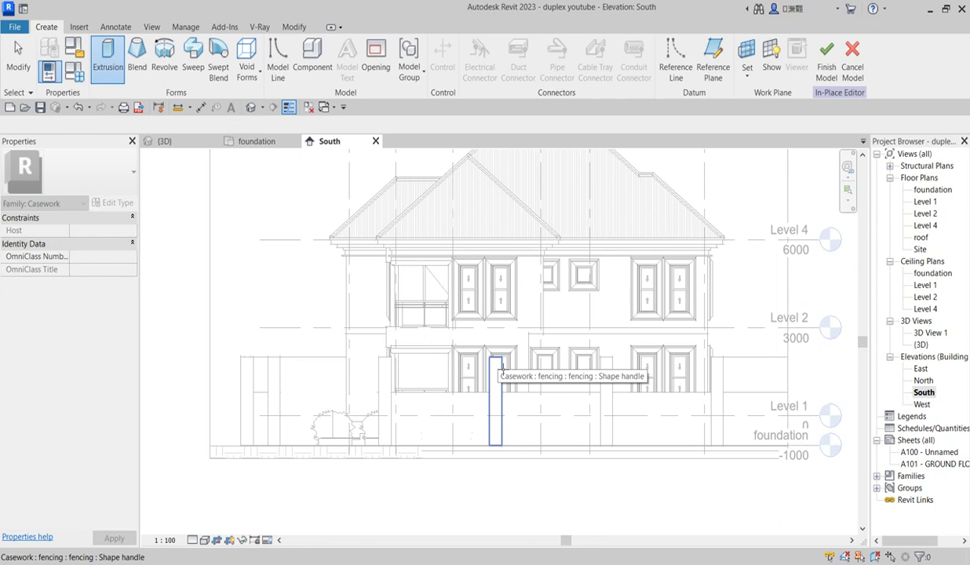
pyautogui.click(107, 59)
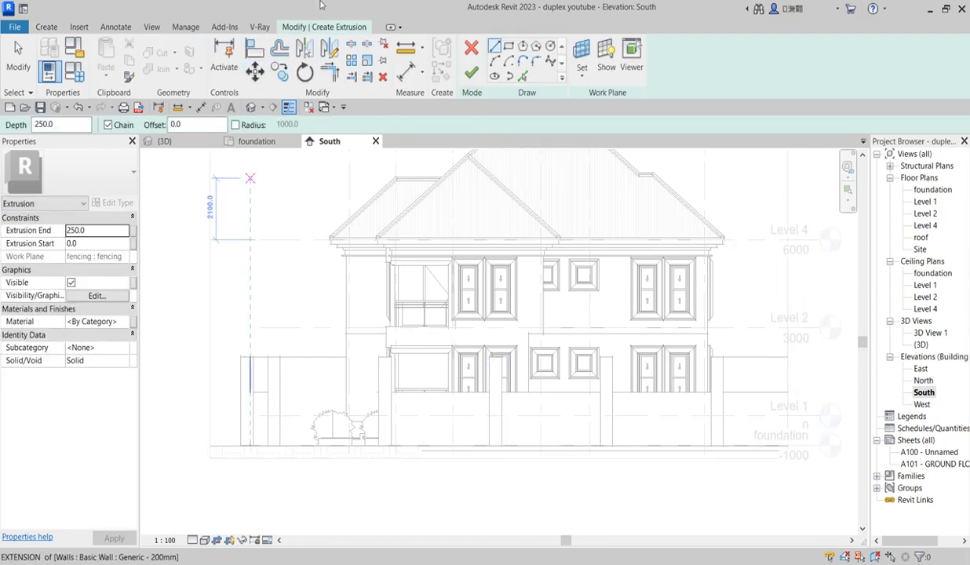
# Draw a 3600 × 2681 rectangle from the fence line's end as the gate profile
pyautogui.click(509, 46)
pyautogui.scroll(2, 278, 443)
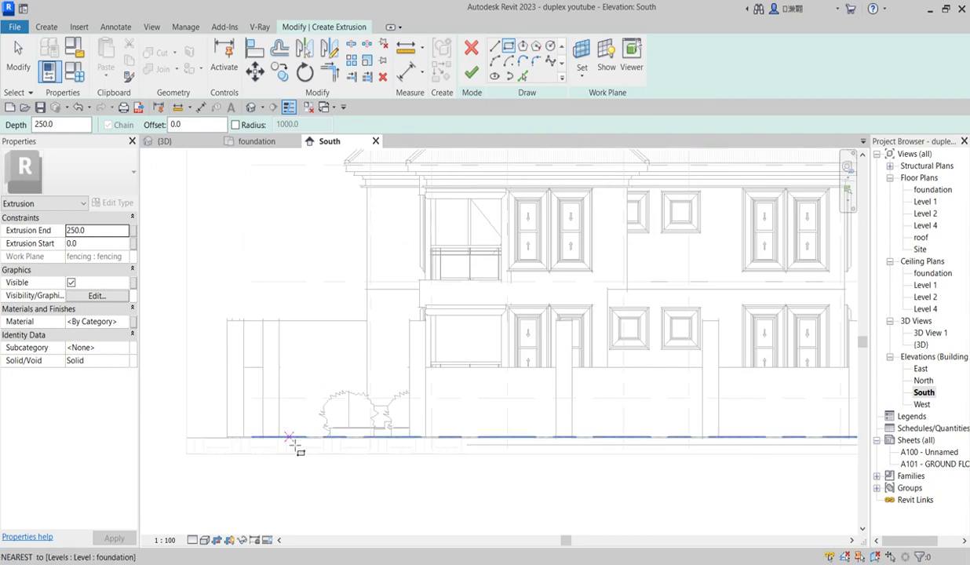
pyautogui.click(279, 437)
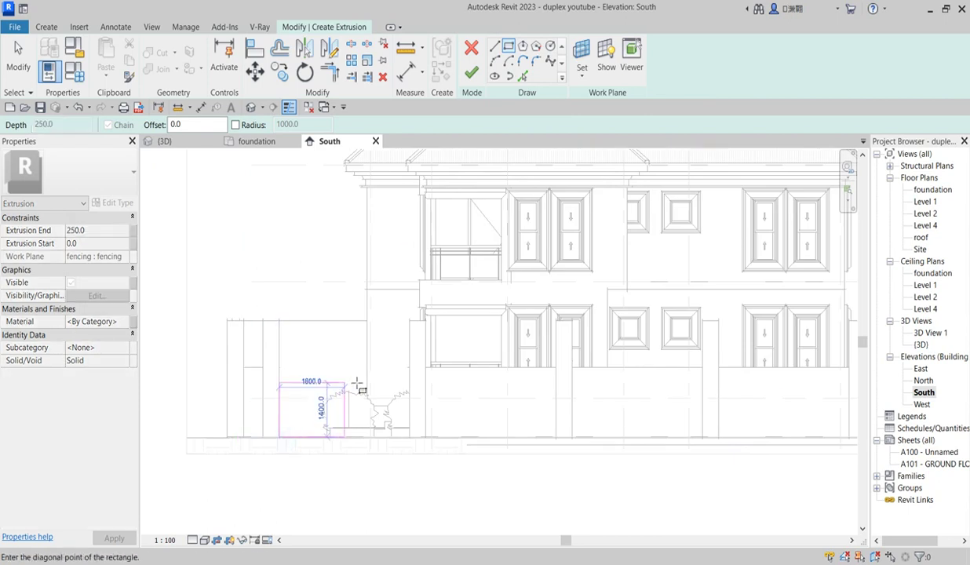
pyautogui.click(409, 334)
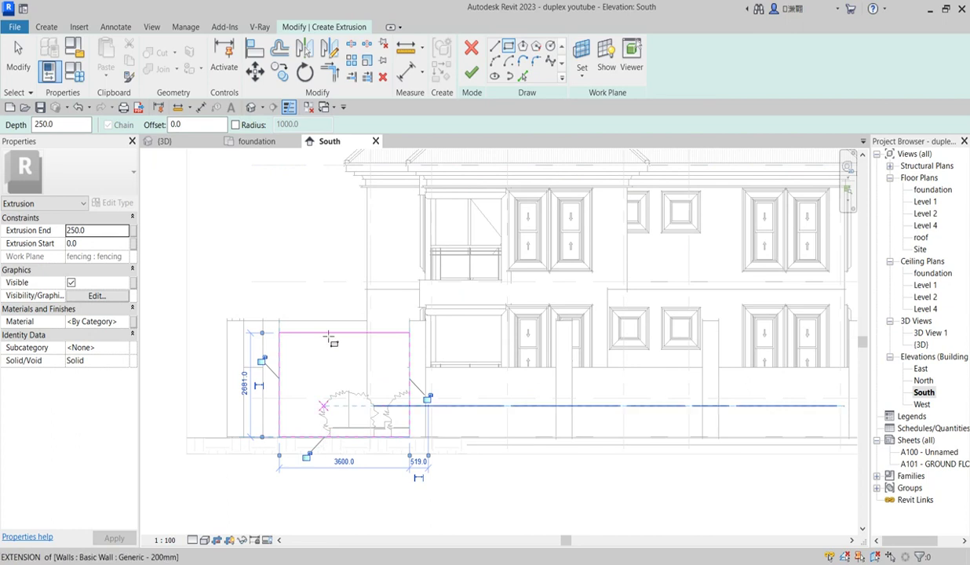
pyautogui.rightClick(306, 184)
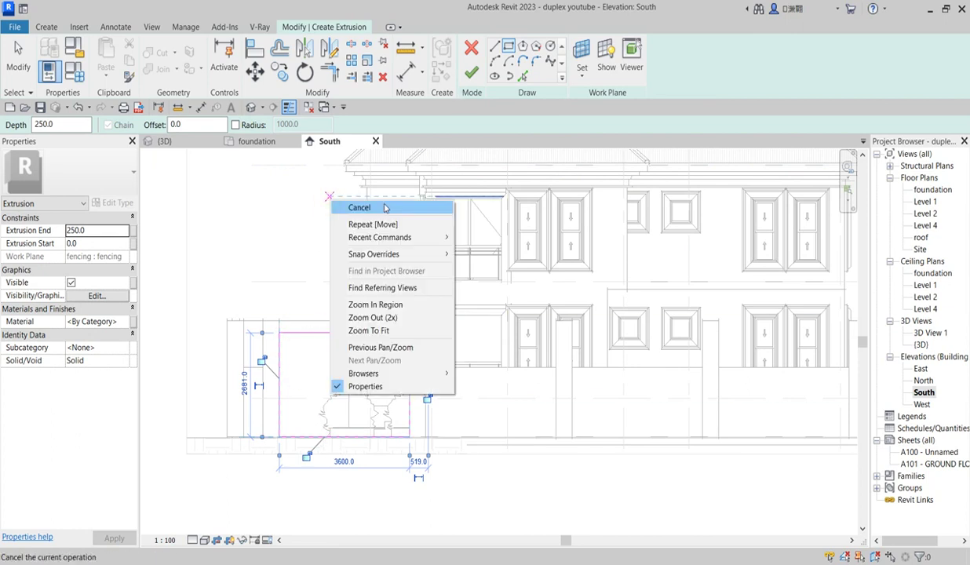
pyautogui.click(379, 203)
pyautogui.rightClick(260, 203)
pyautogui.click(361, 212)
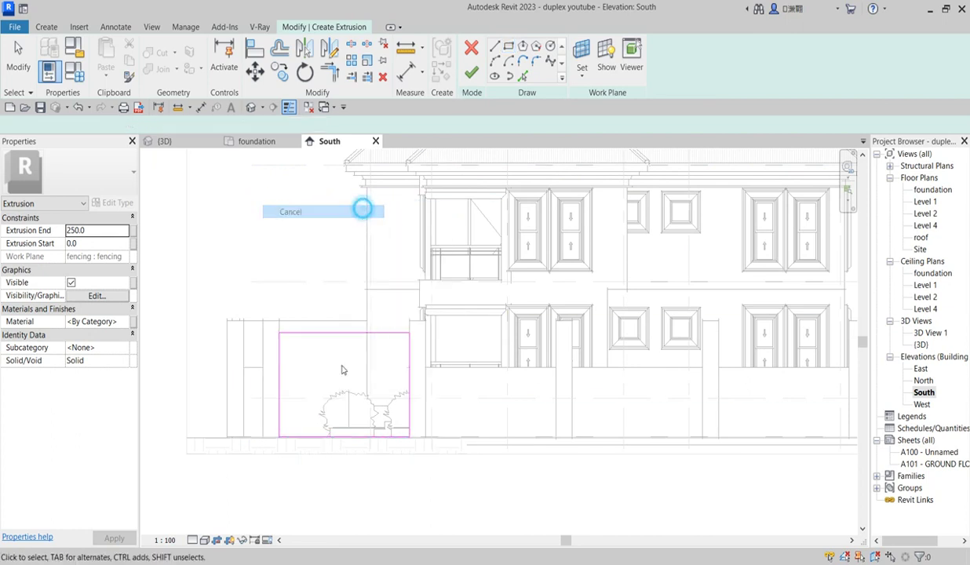
# Raise the rectangle's bottom edge to make a thin panel
pyautogui.click(333, 435)
pyautogui.moveTo(333, 435); pyautogui.dragTo(340, 371)
pyautogui.scroll(2, 330, 389)
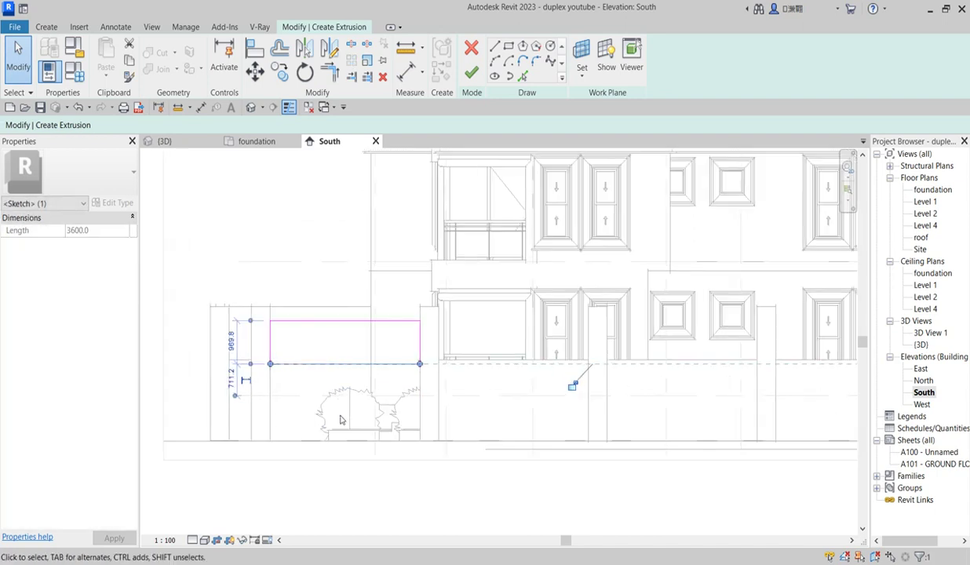
pyautogui.click(245, 267)
# Mirror a copy of the panel below it
pyautogui.moveTo(245, 267); pyautogui.dragTo(462, 394)
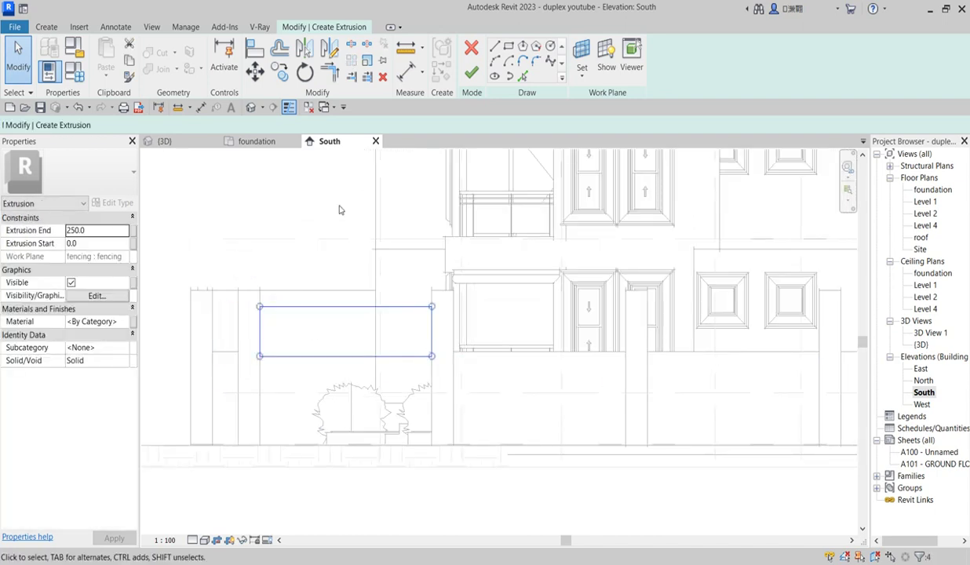
pyautogui.click(330, 50)
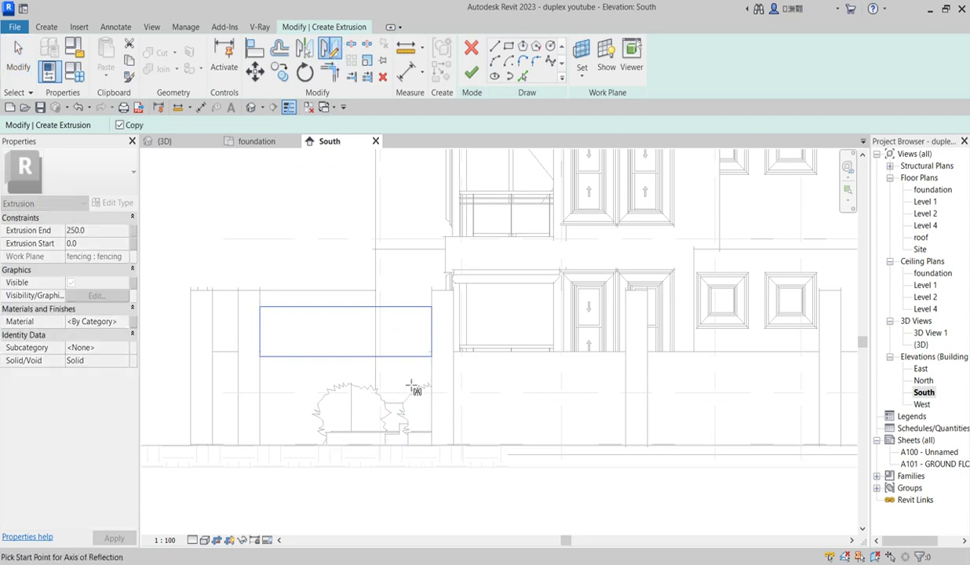
pyautogui.scroll(2, 415, 373)
pyautogui.click(440, 366)
pyautogui.click(396, 362)
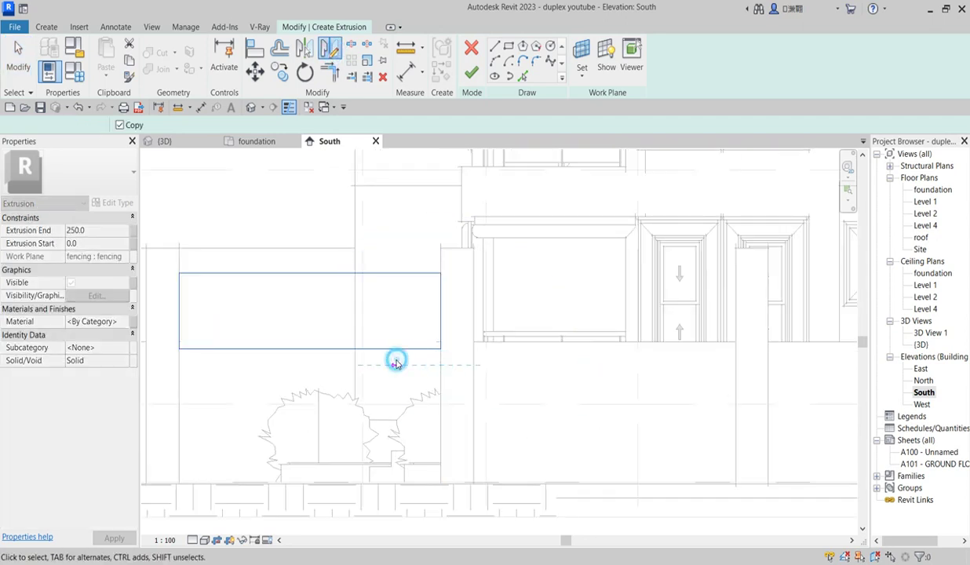
pyautogui.scroll(-3, 397, 362)
pyautogui.scroll(2, 364, 449)
pyautogui.scroll(1, 208, 320)
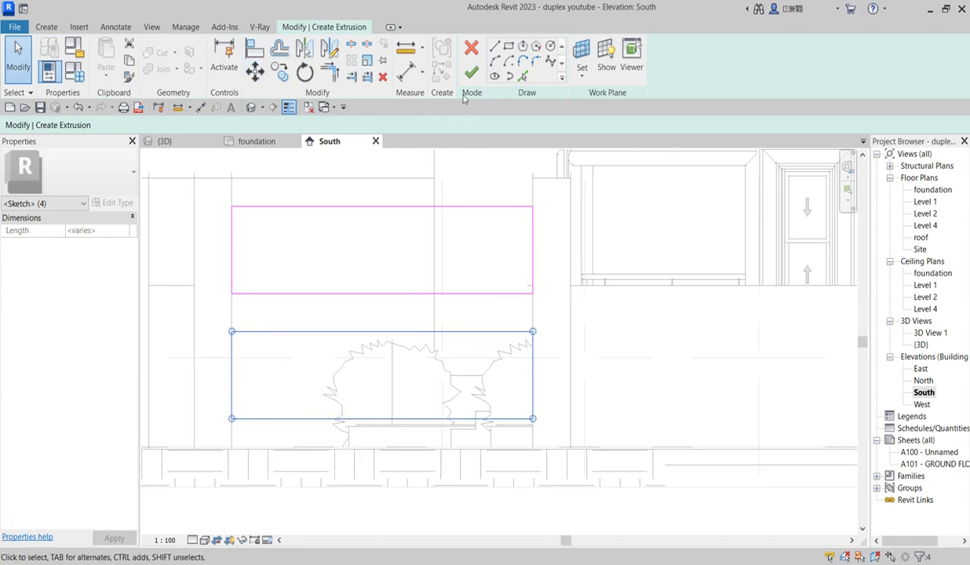
pyautogui.scroll(-1, 306, 350)
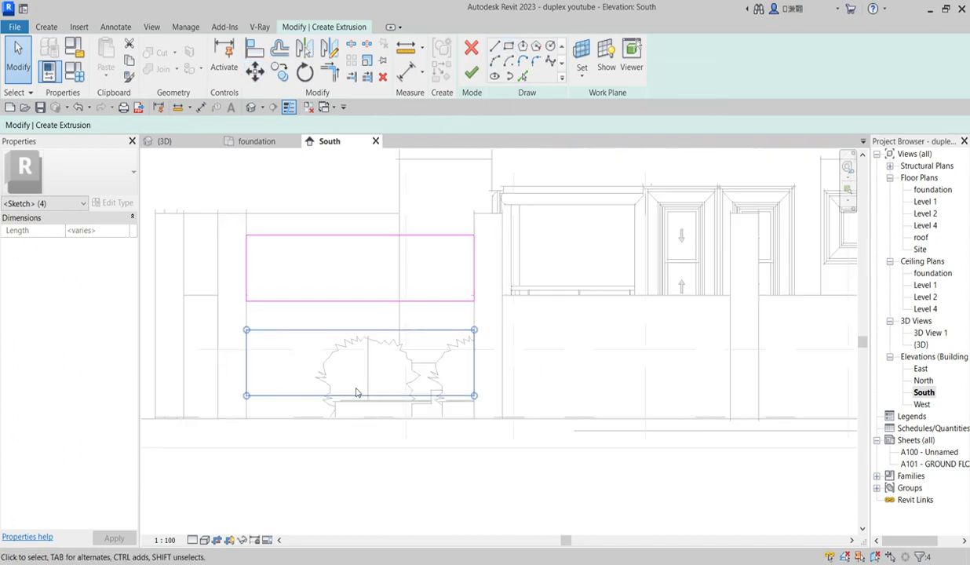
pyautogui.scroll(1, 424, 346)
pyautogui.scroll(1, 436, 294)
# Move both panels' right edges onto grid line 1
pyautogui.click(423, 163)
pyautogui.click(369, 201)
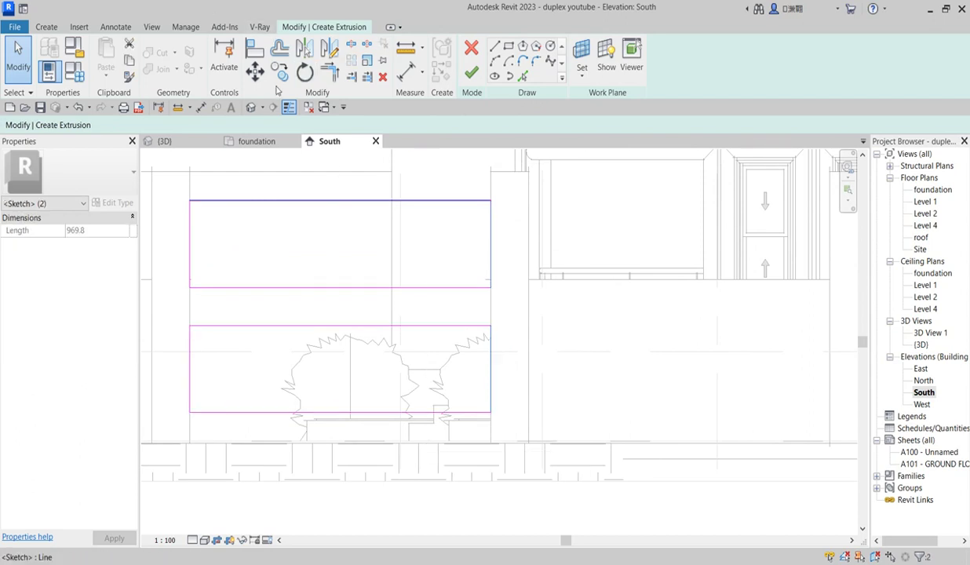
pyautogui.click(255, 72)
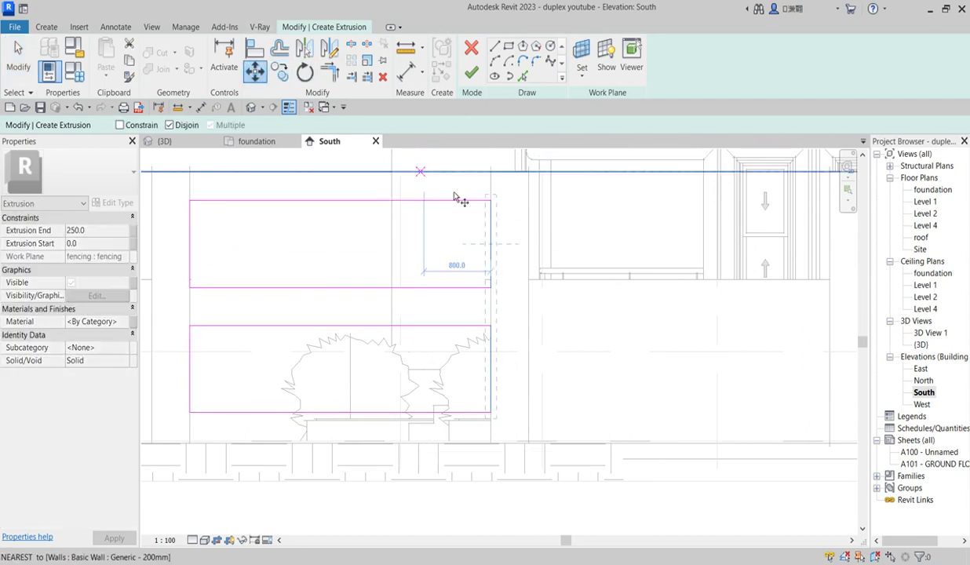
pyautogui.click(490, 200)
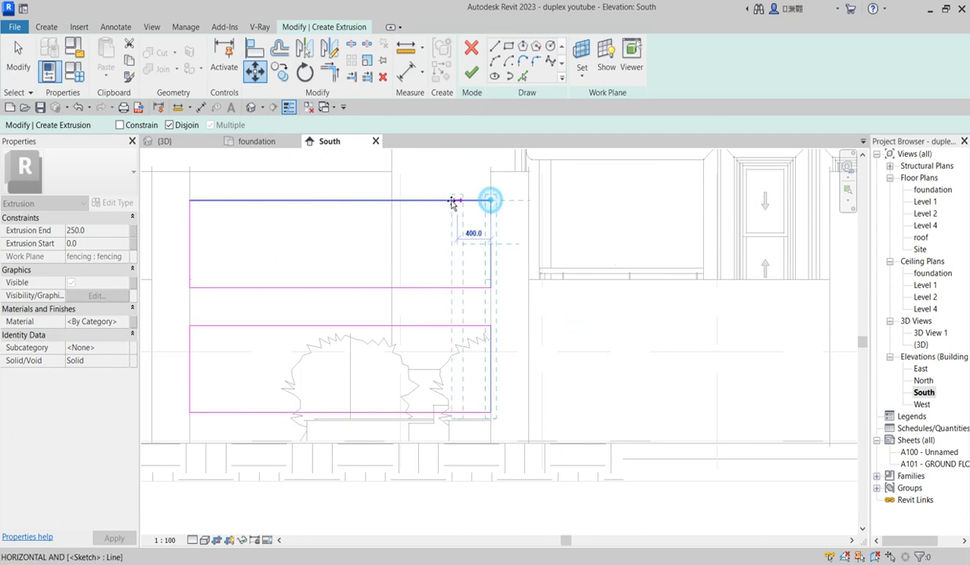
pyautogui.click(410, 202)
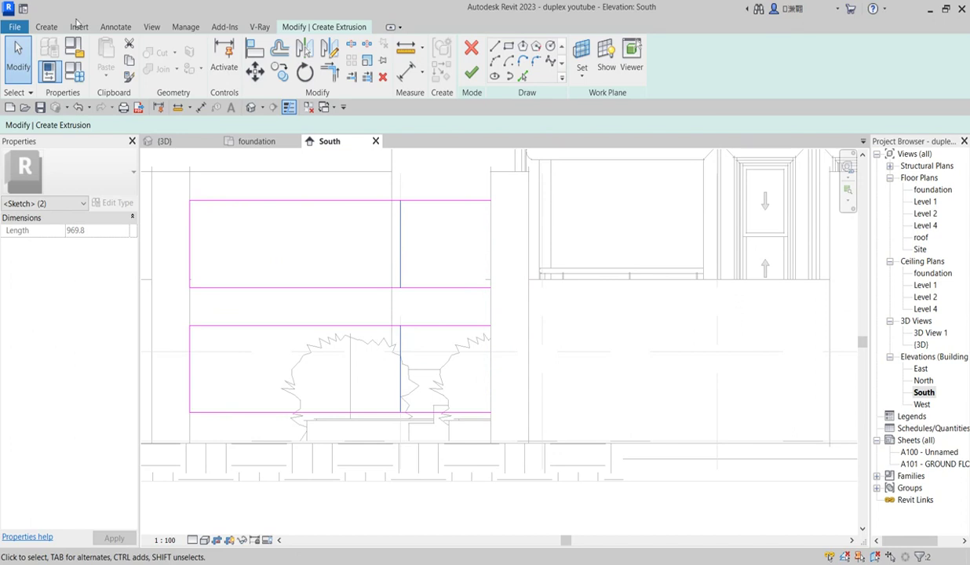
# Trim the overhanging horizontal lines of both panel outlines to the vertical edge at grid line 1
pyautogui.click(330, 72)
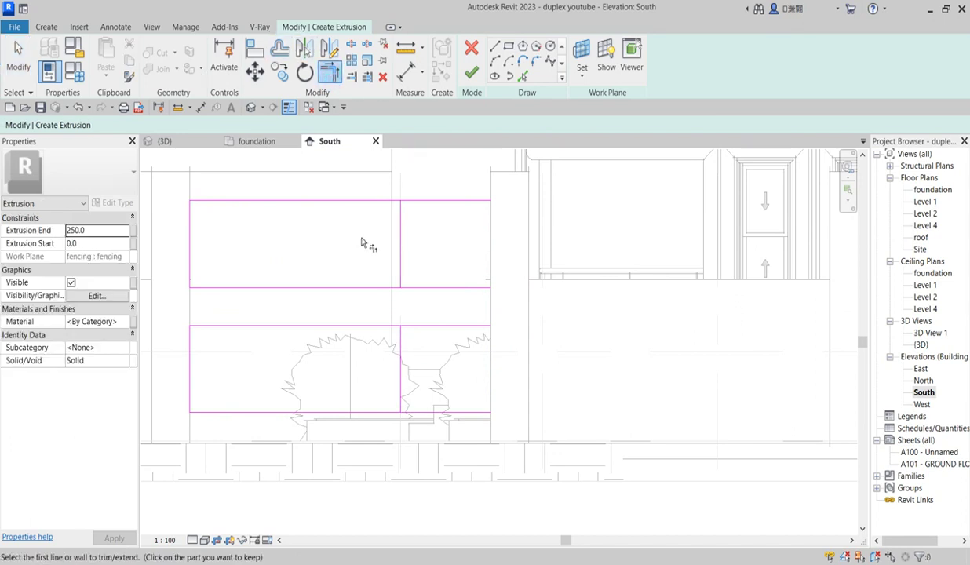
pyautogui.click(389, 288)
pyautogui.click(400, 275)
pyautogui.click(399, 228)
pyautogui.click(385, 202)
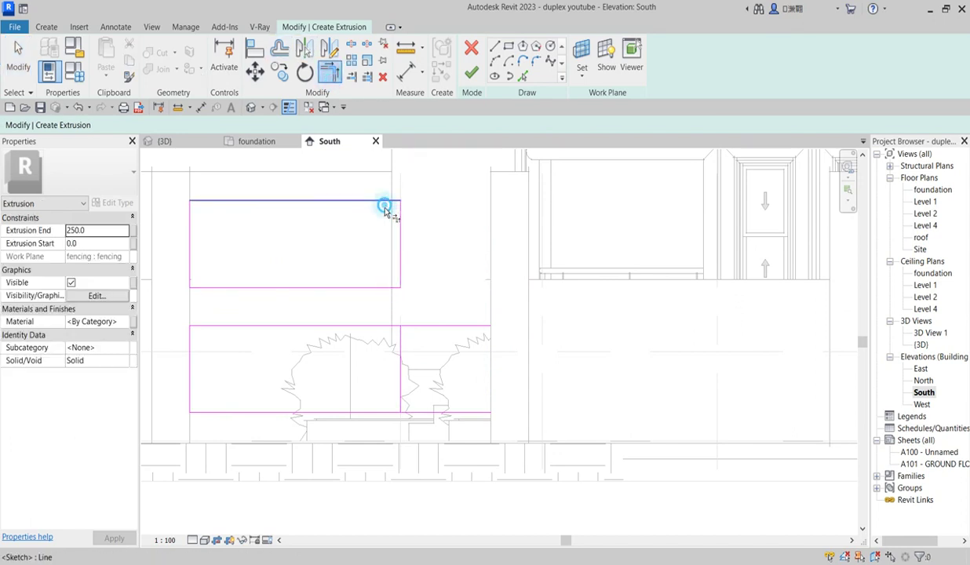
pyautogui.click(399, 362)
pyautogui.click(377, 325)
pyautogui.click(399, 349)
pyautogui.click(385, 411)
pyautogui.scroll(-2, 392, 396)
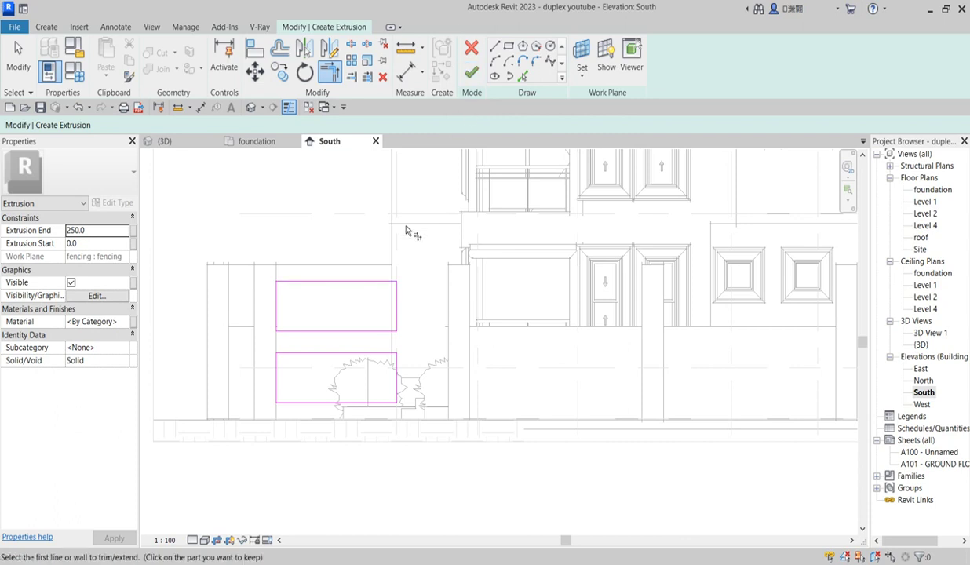
pyautogui.scroll(1, 416, 286)
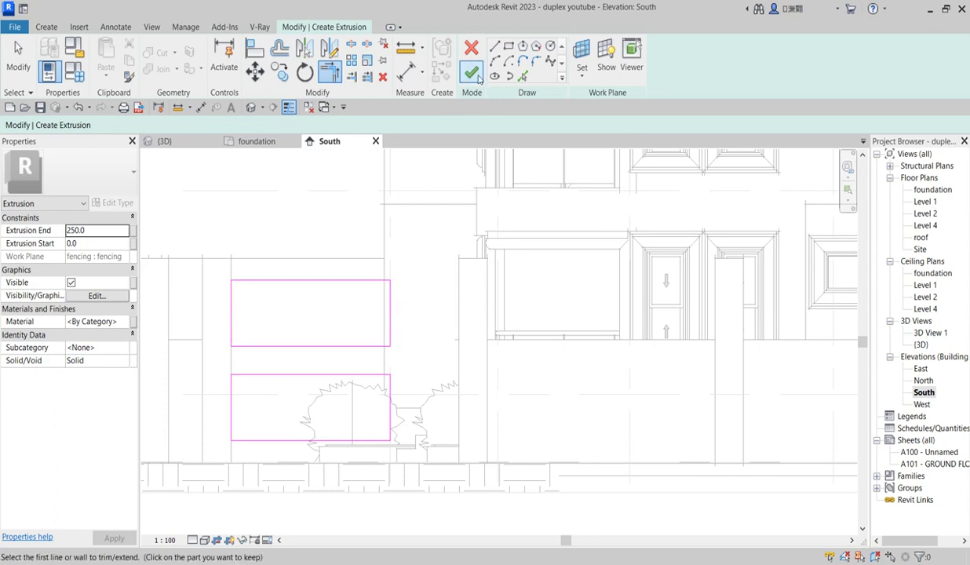
# Draw a thin rail rectangle between the two panels, ending at grid line 1
pyautogui.click(508, 48)
pyautogui.scroll(5, 231, 364)
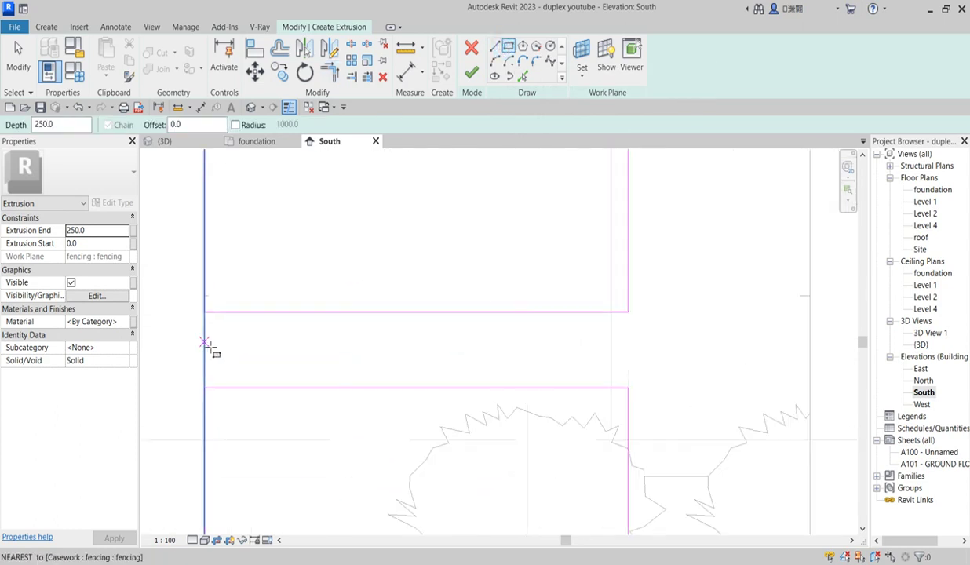
pyautogui.click(205, 328)
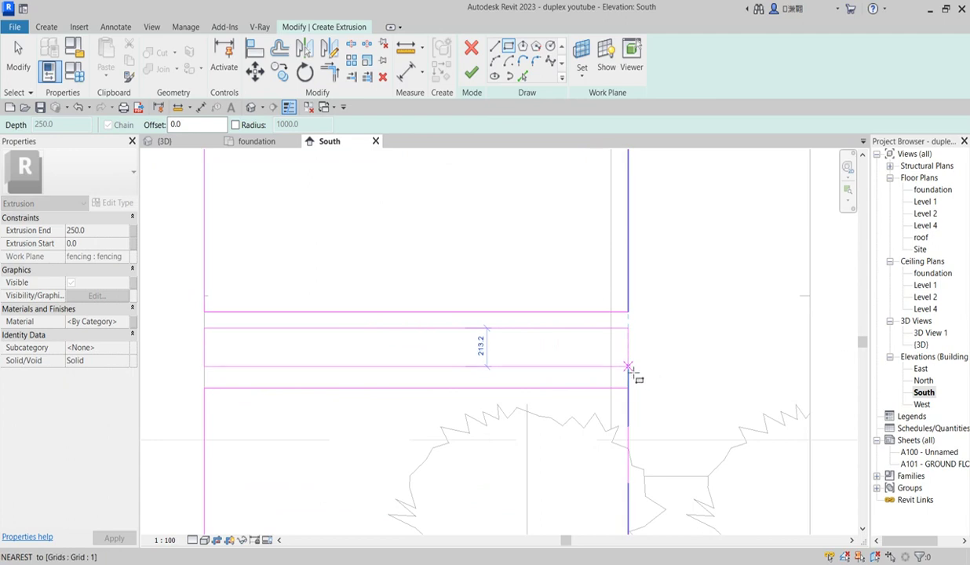
pyautogui.click(627, 367)
pyautogui.scroll(-2, 627, 367)
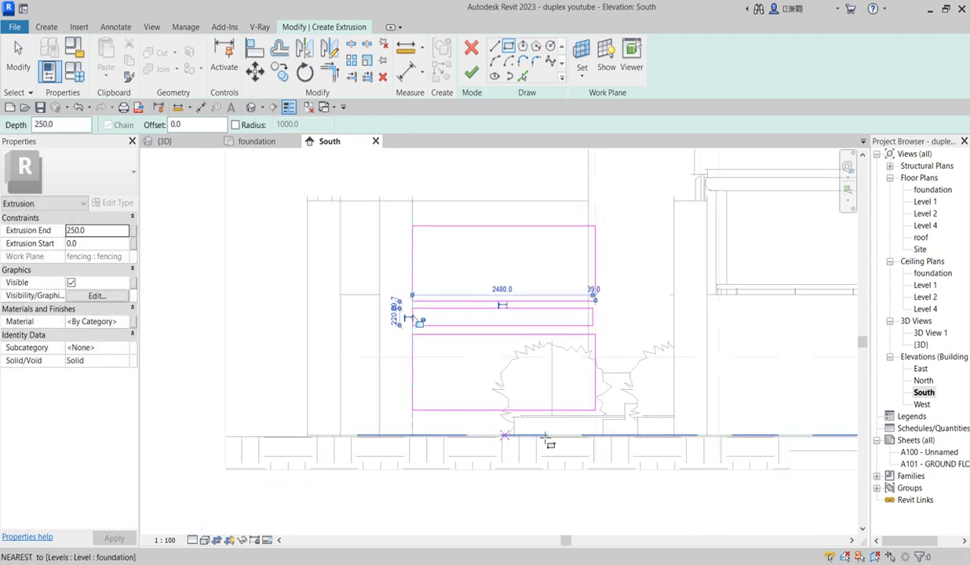
pyautogui.scroll(4, 628, 416)
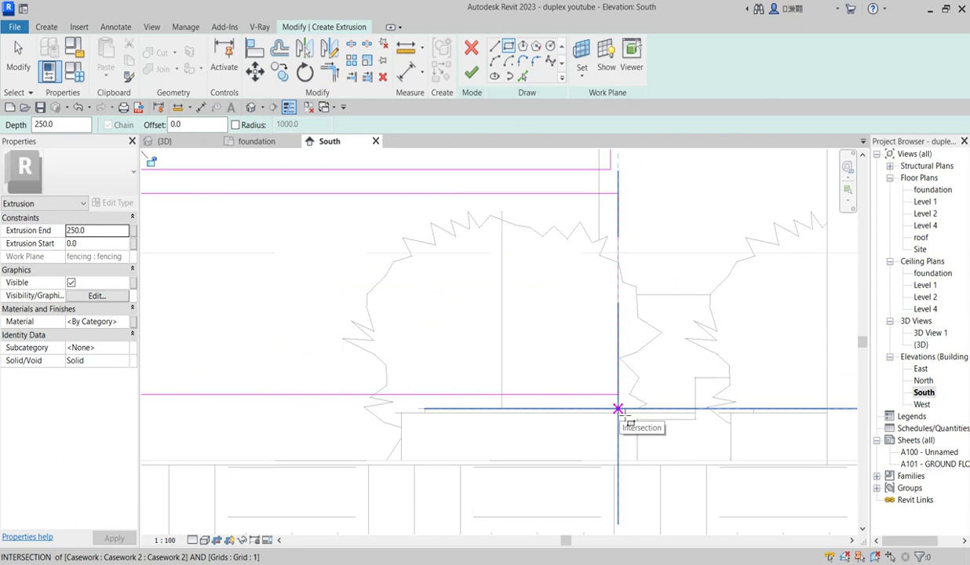
# Draw the bottom thin rectangle along the base, then cancel the Rectangle tool
pyautogui.click(618, 409)
pyautogui.scroll(-3, 618, 409)
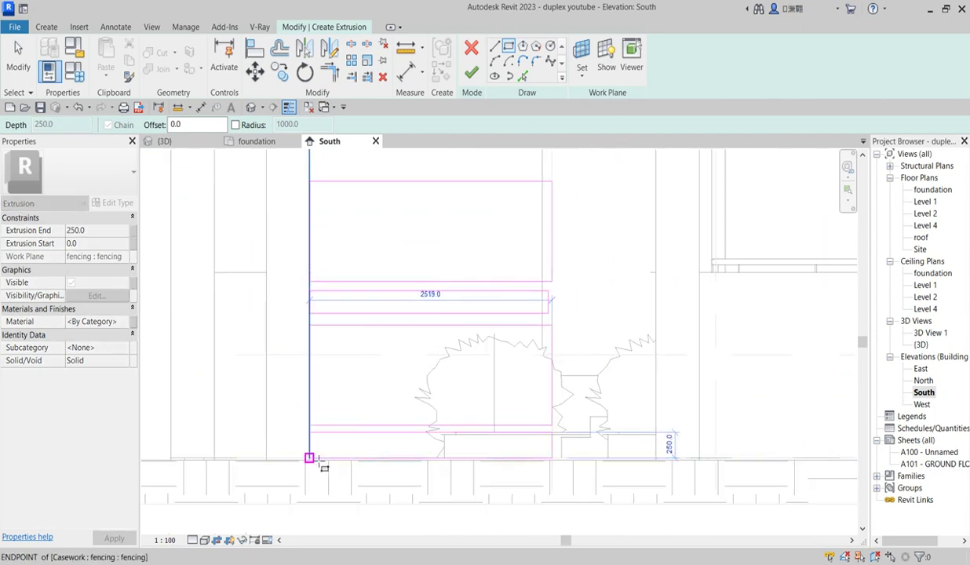
pyautogui.scroll(2, 309, 456)
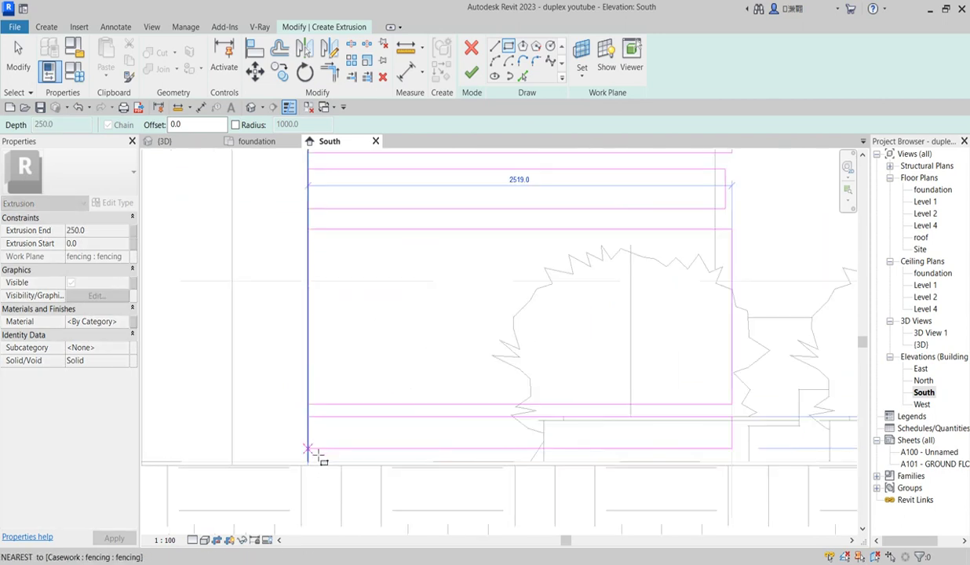
pyautogui.click(309, 454)
pyautogui.scroll(-2, 338, 436)
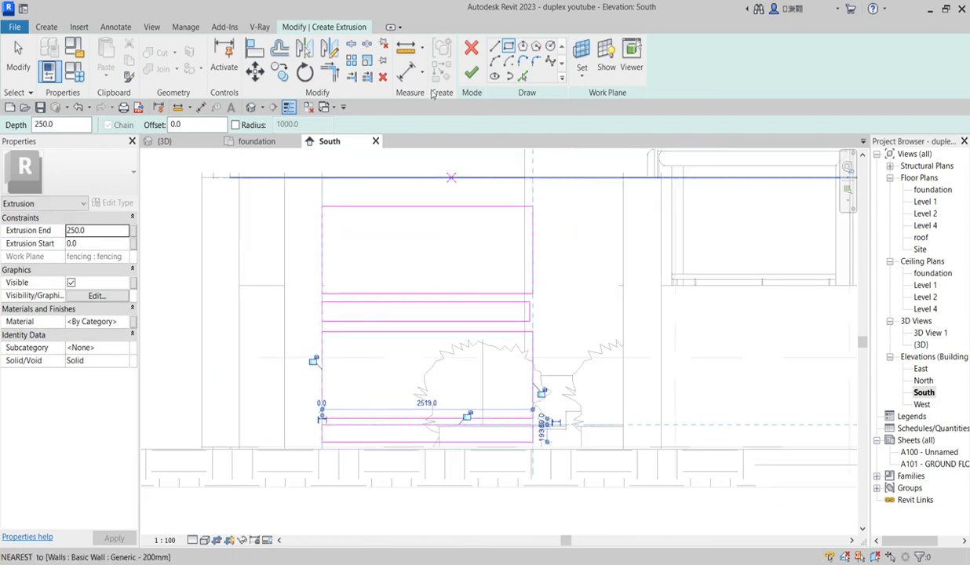
pyautogui.scroll(-2, 383, 209)
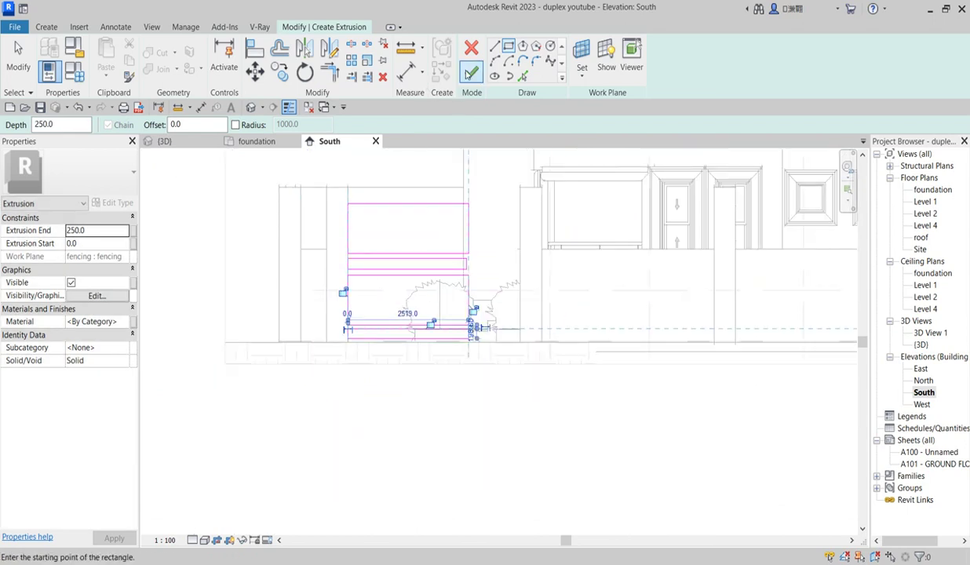
pyautogui.rightClick(493, 189)
pyautogui.scroll(3, 504, 271)
pyautogui.rightClick(499, 211)
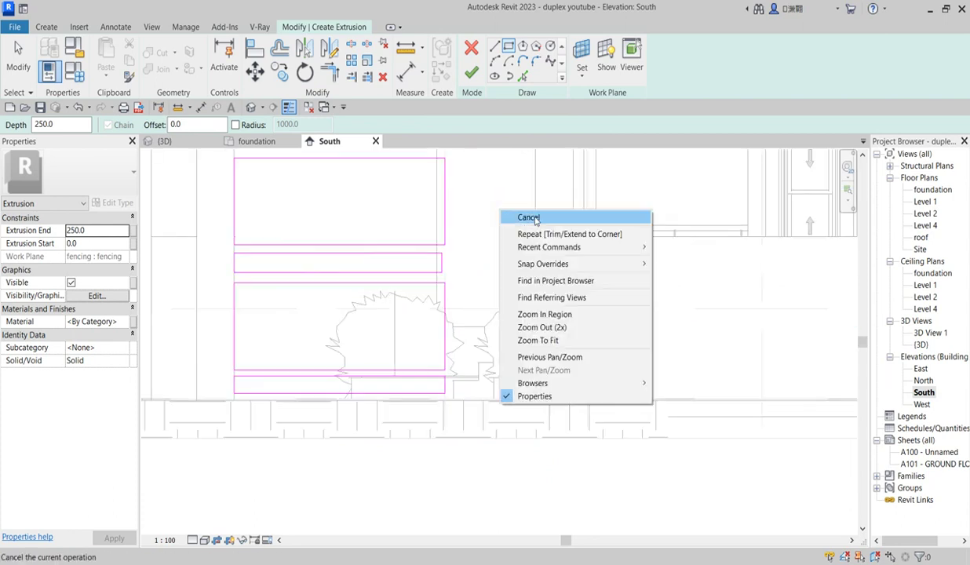
pyautogui.click(528, 217)
# Try aligning a sketch edge to the wall line, then cancel the Align tool
pyautogui.click(264, 50)
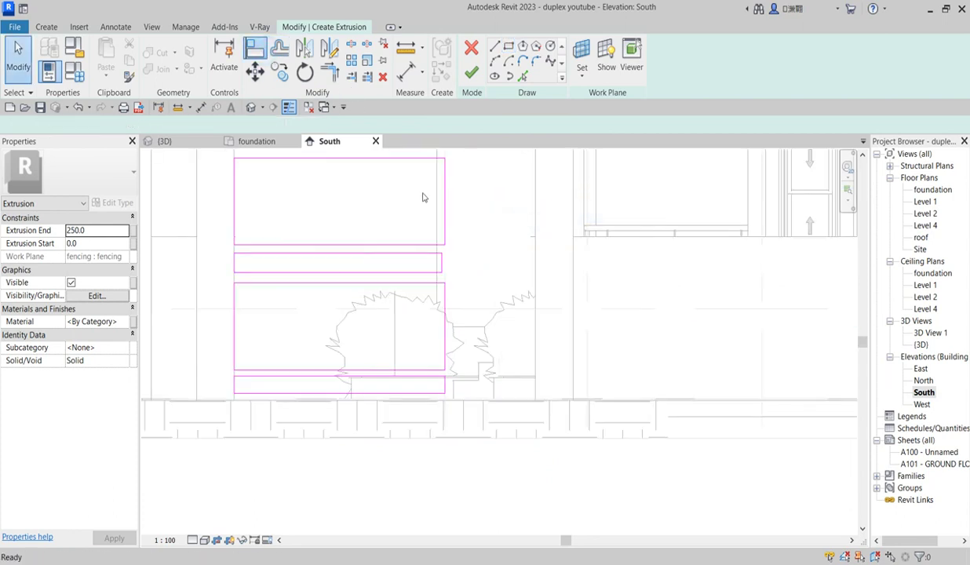
pyautogui.click(459, 217)
pyautogui.click(440, 261)
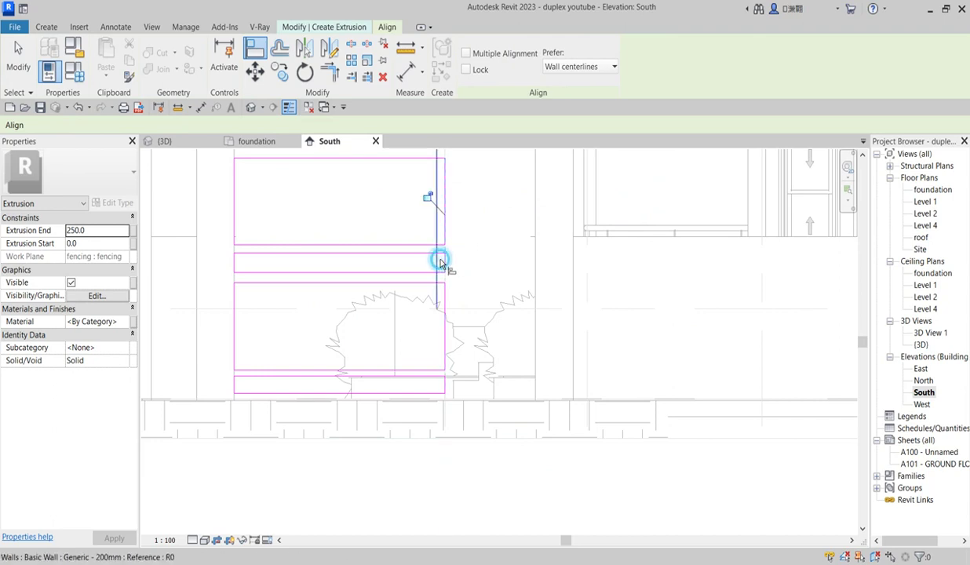
pyautogui.scroll(-3, 472, 301)
pyautogui.scroll(3, 455, 368)
pyautogui.scroll(-2, 462, 336)
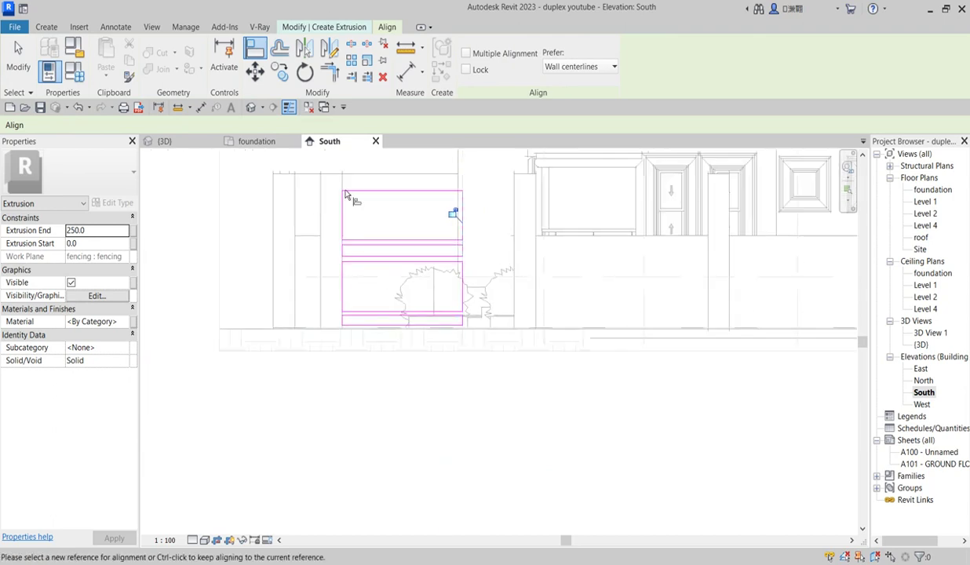
pyautogui.scroll(-2, 408, 245)
pyautogui.rightClick(431, 202)
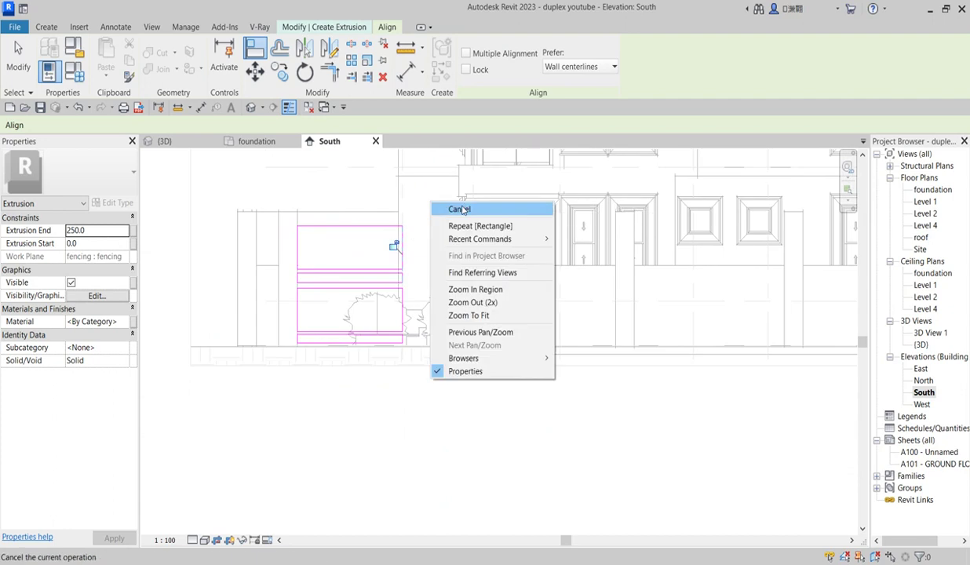
pyautogui.click(462, 210)
pyautogui.scroll(1, 357, 236)
pyautogui.rightClick(287, 200)
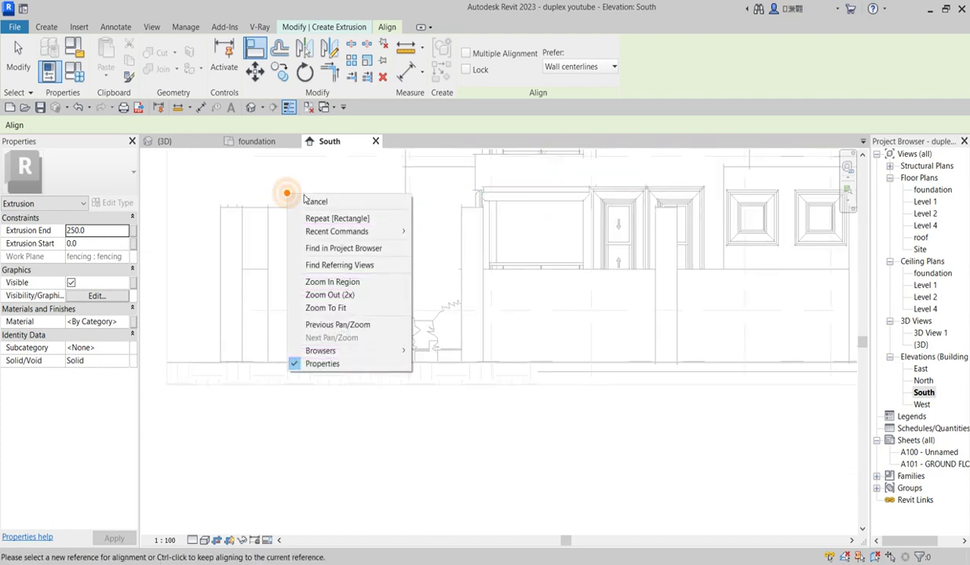
pyautogui.click(314, 200)
# Mirror a copy of the gate panel sketch across an axis drawn on the wall line
pyautogui.moveTo(279, 187); pyautogui.dragTo(406, 376)
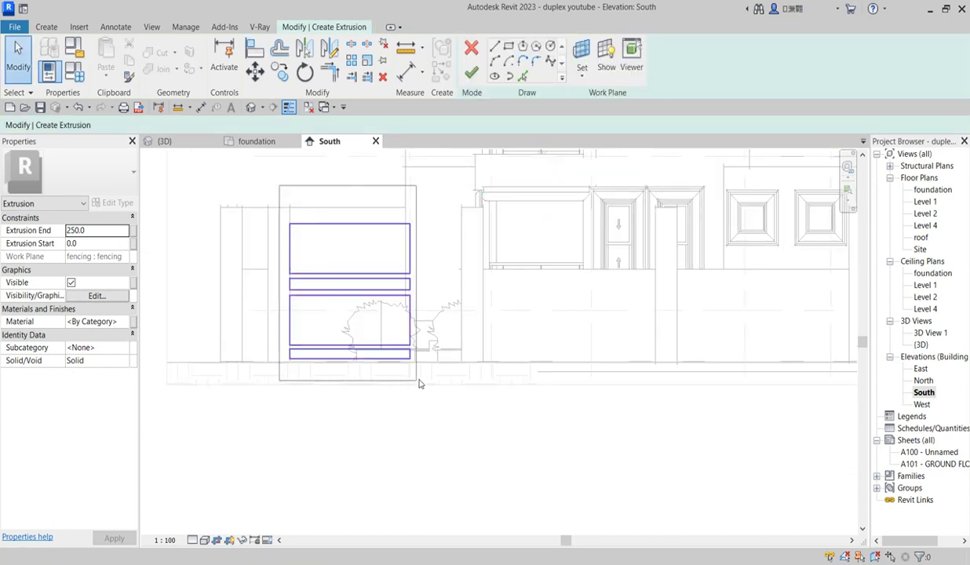
pyautogui.click(330, 49)
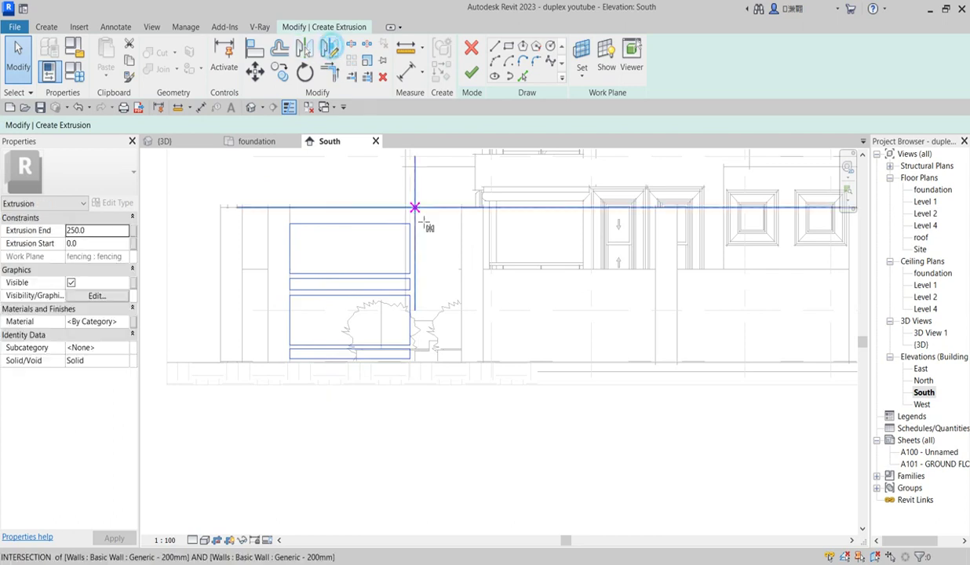
pyautogui.scroll(4, 416, 236)
pyautogui.click(419, 228)
pyautogui.click(429, 206)
pyautogui.scroll(-5, 426, 203)
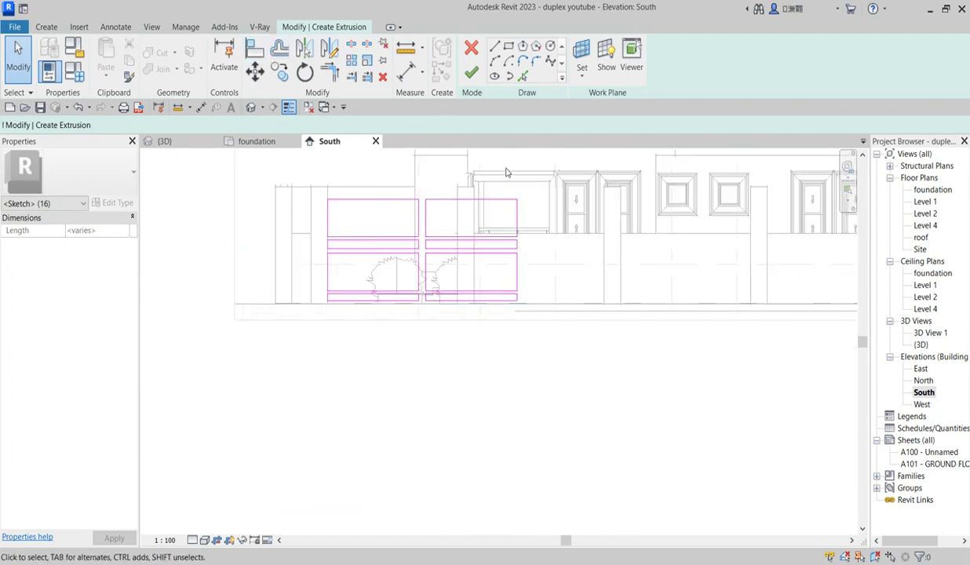
# Move the mirrored rectangles' right edges left to the post intersection
pyautogui.moveTo(486, 154); pyautogui.dragTo(547, 347)
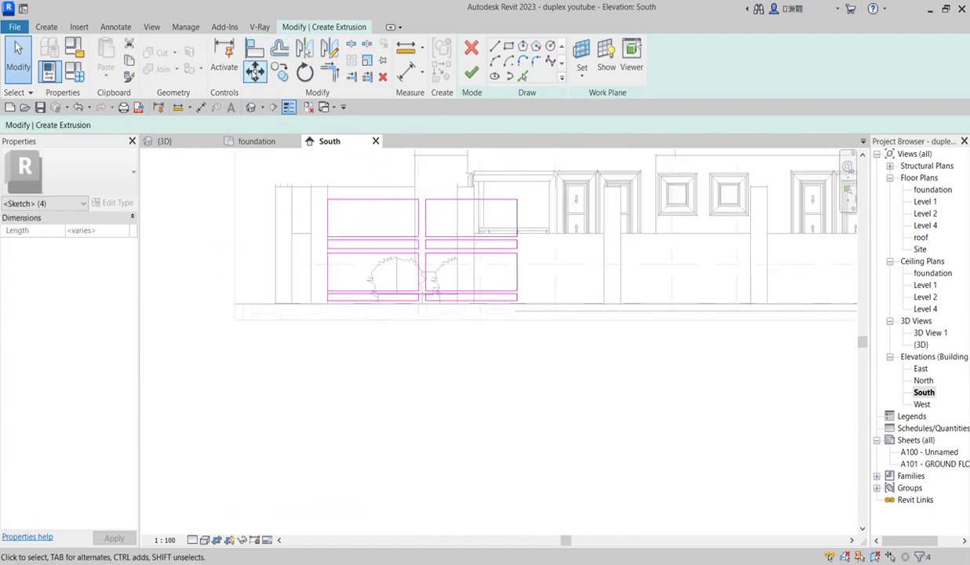
pyautogui.click(255, 70)
pyautogui.scroll(3, 531, 208)
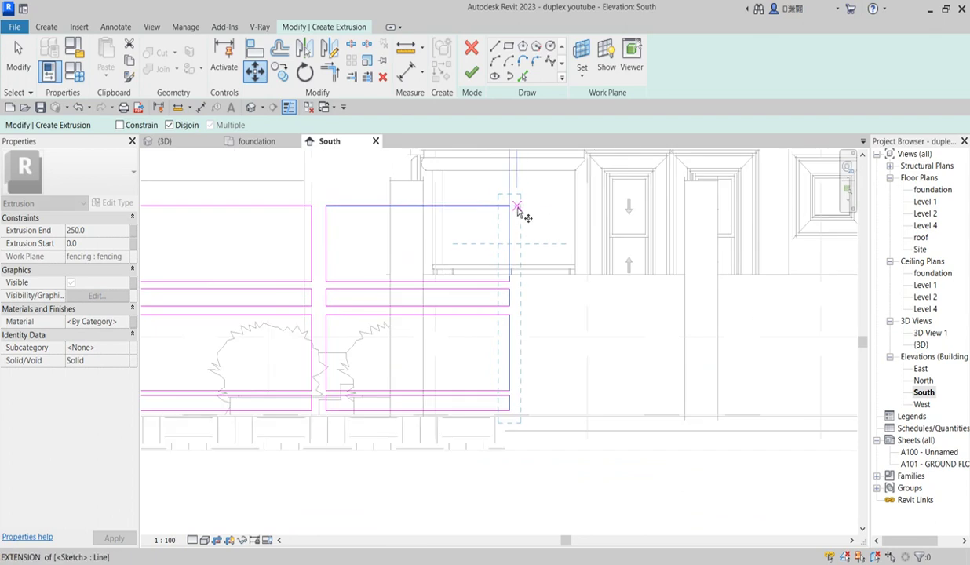
pyautogui.click(516, 208)
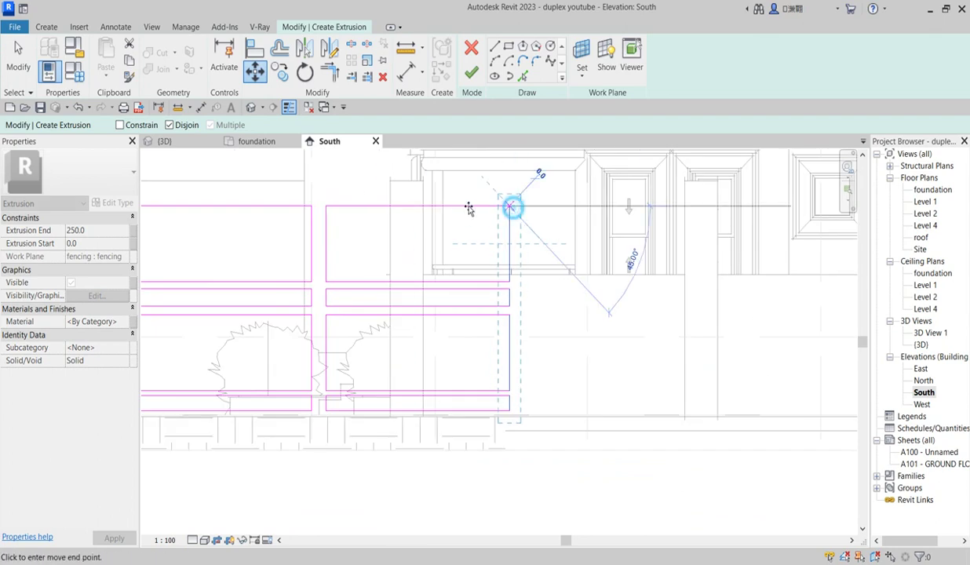
pyautogui.click(396, 210)
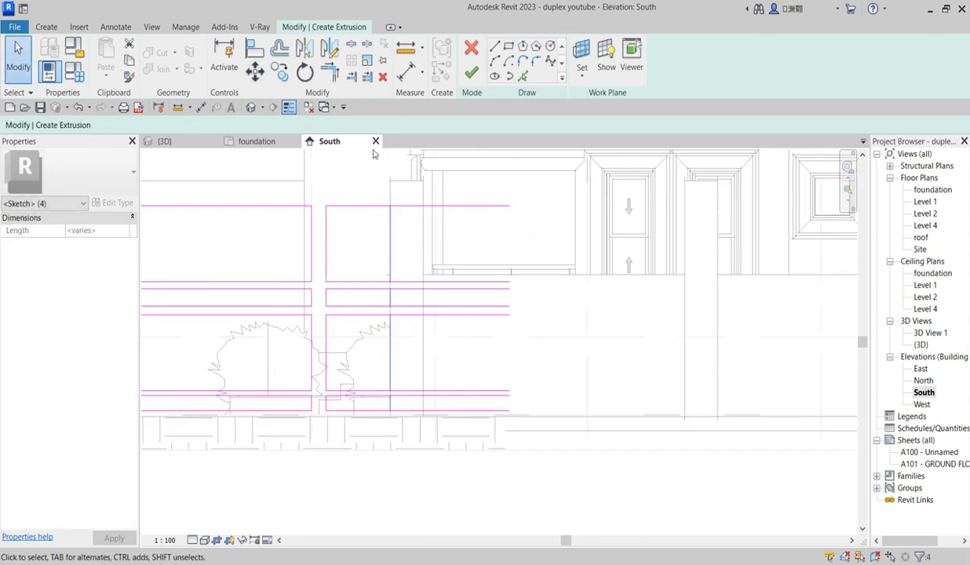
# Trim the copy's horizontal lines to the new vertical edge, closing the narrower rectangles
pyautogui.press('Escape')
pyautogui.click(393, 240)
pyautogui.click(376, 207)
pyautogui.click(369, 283)
pyautogui.click(373, 289)
pyautogui.click(377, 315)
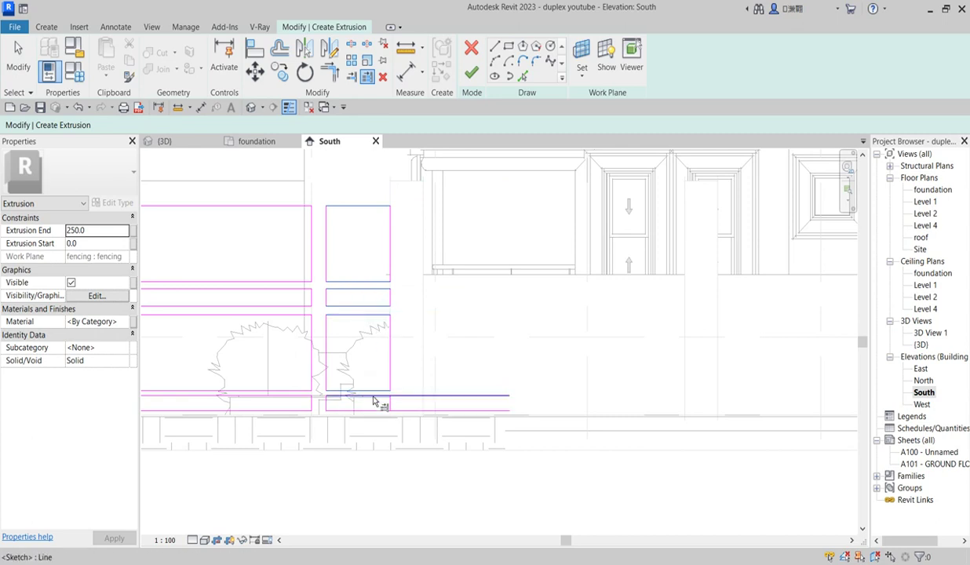
pyautogui.click(374, 398)
pyautogui.scroll(-3, 458, 325)
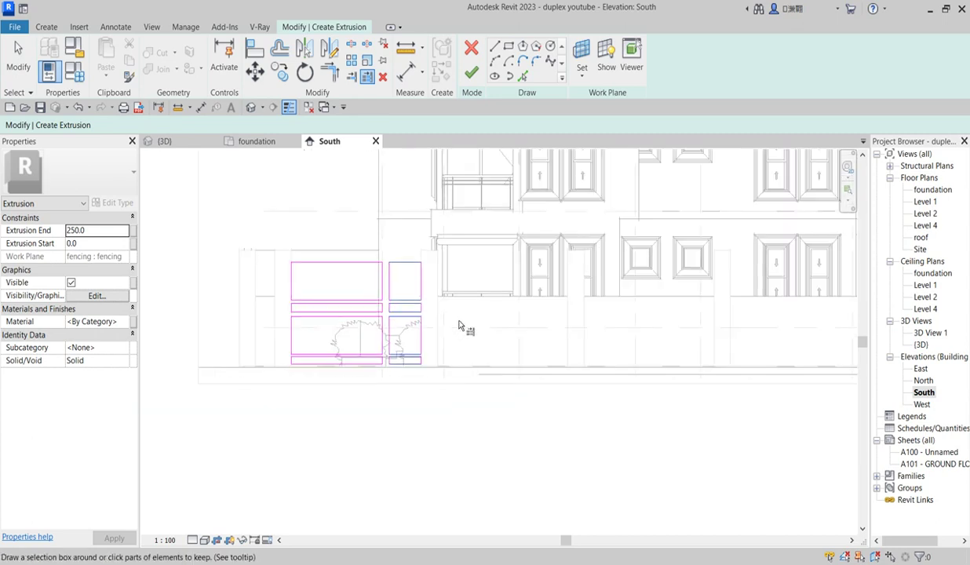
pyautogui.press('Escape')
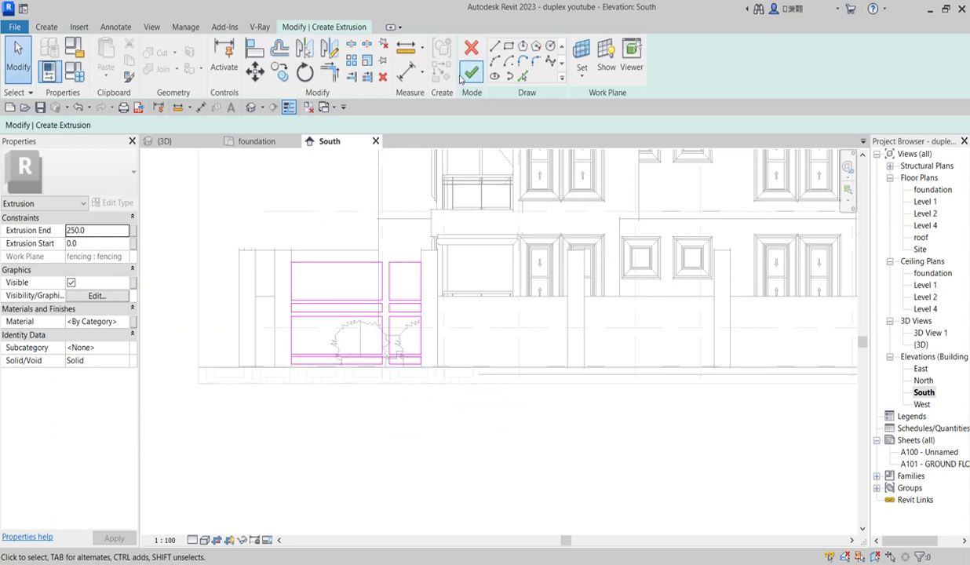
# Finish the panel sketch and set the extrusion's Extrusion End to 50.0
pyautogui.click(471, 73)
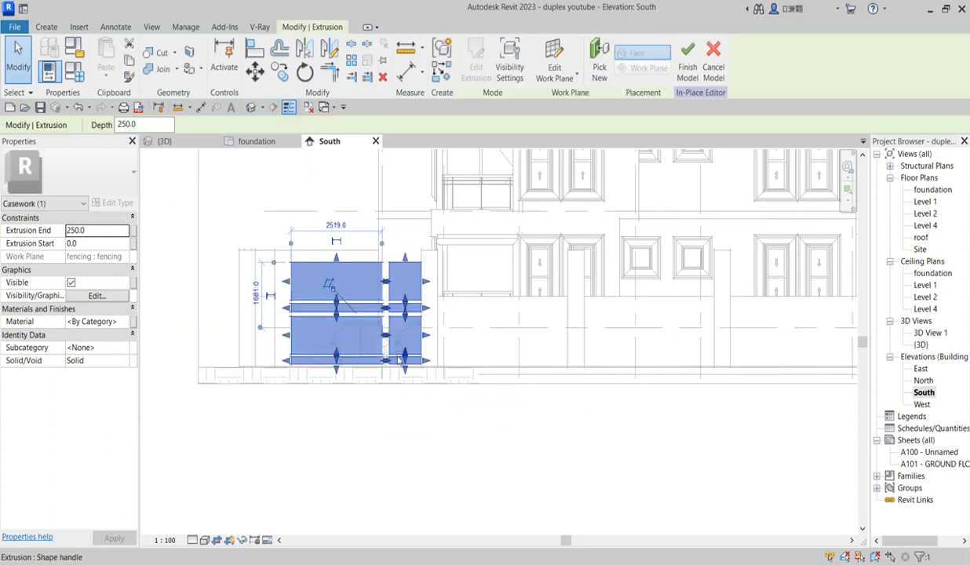
pyautogui.scroll(2, 716, 241)
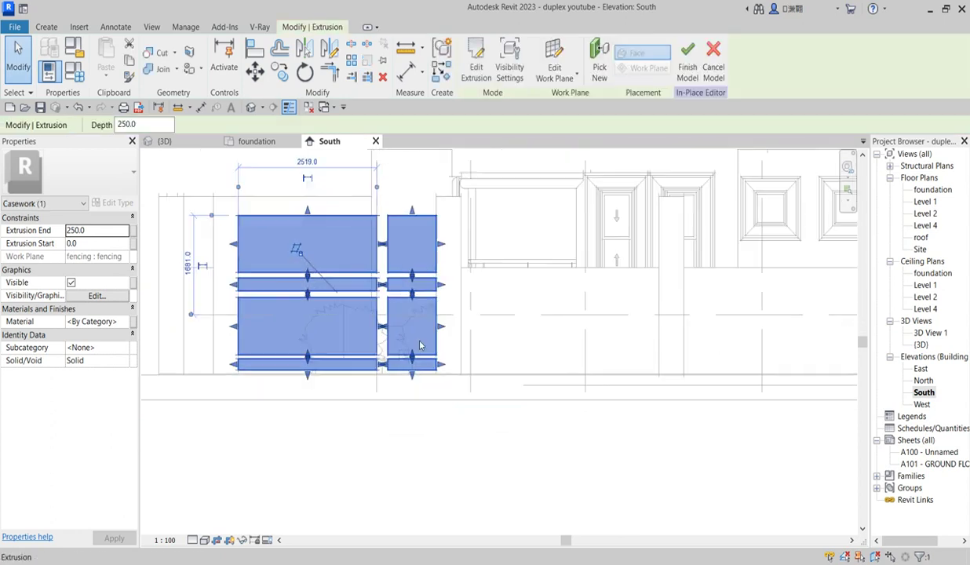
pyautogui.click(98, 231)
pyautogui.write('50')
pyautogui.press('Return')
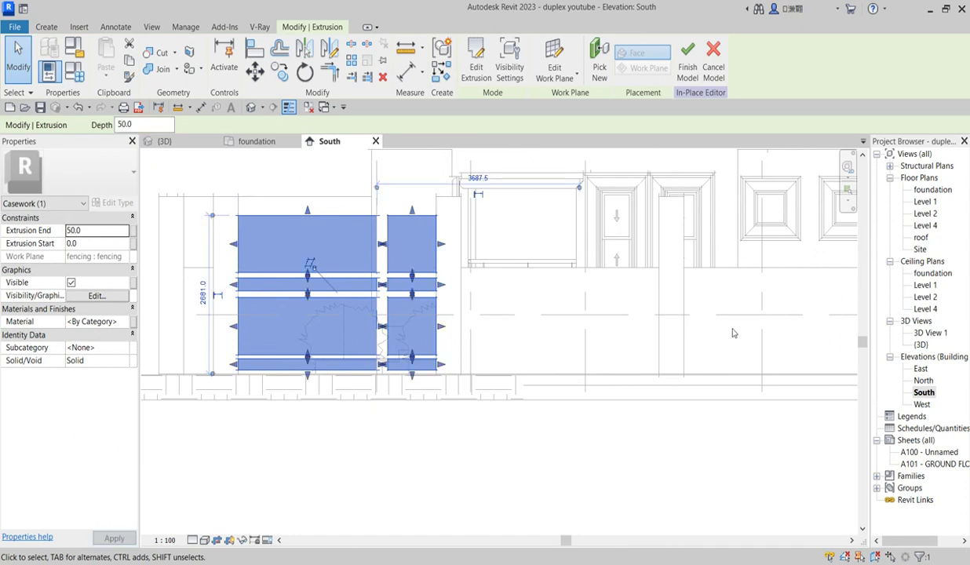
# Inspect the gate panel extrusion in the {3D} view, then return to the foundation plan
pyautogui.doubleClick(920, 346)
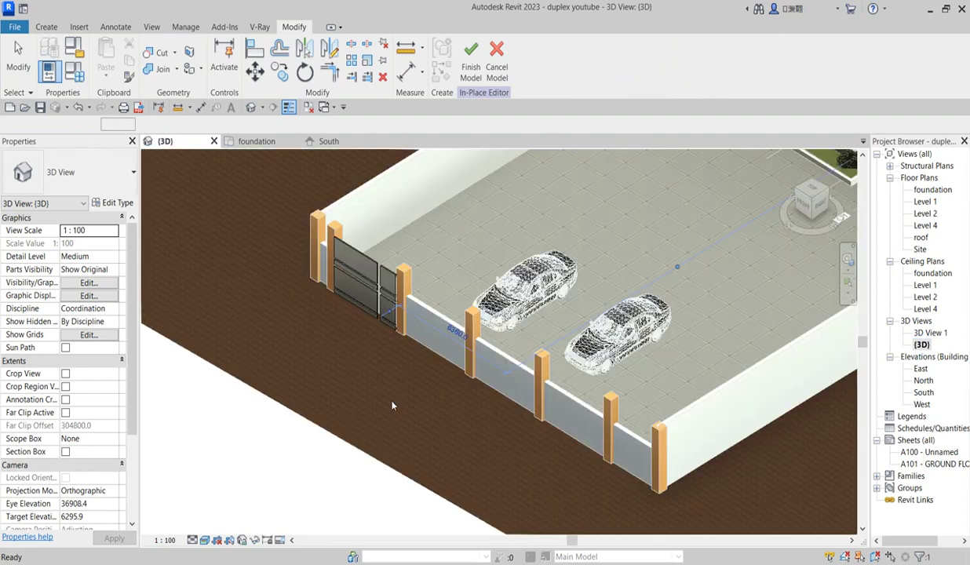
pyautogui.click(377, 386)
pyautogui.scroll(5, 409, 238)
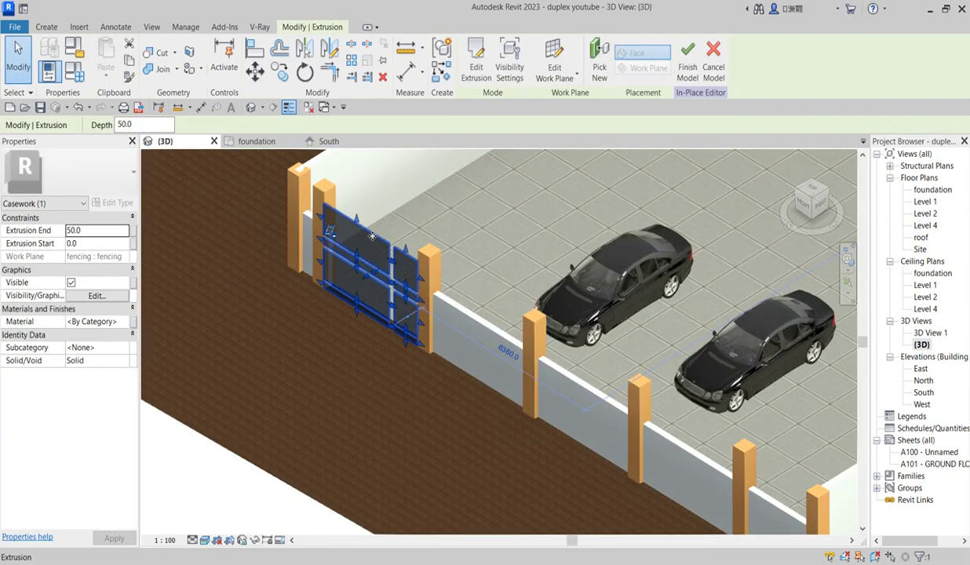
pyautogui.scroll(-5, 409, 238)
pyautogui.press('Escape')
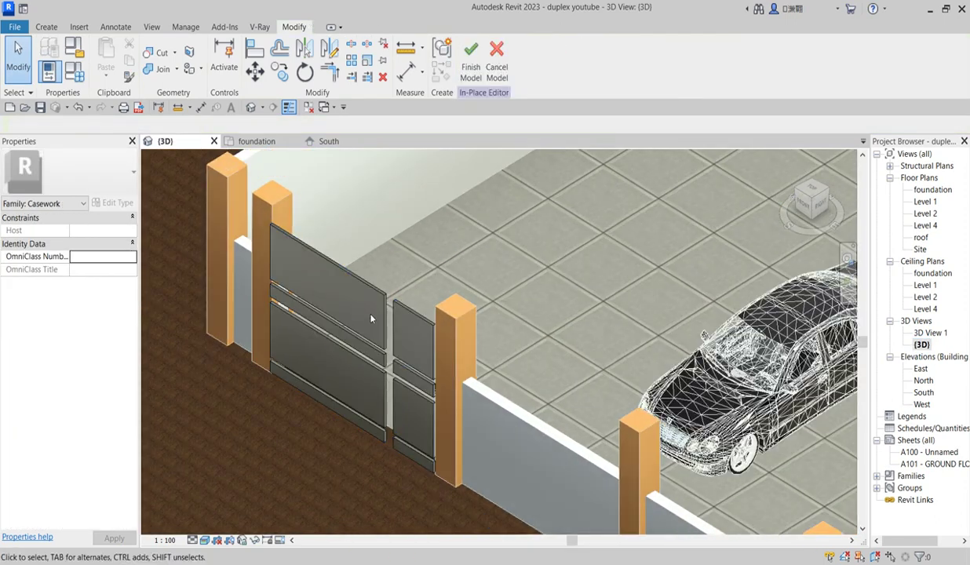
pyautogui.click(381, 311)
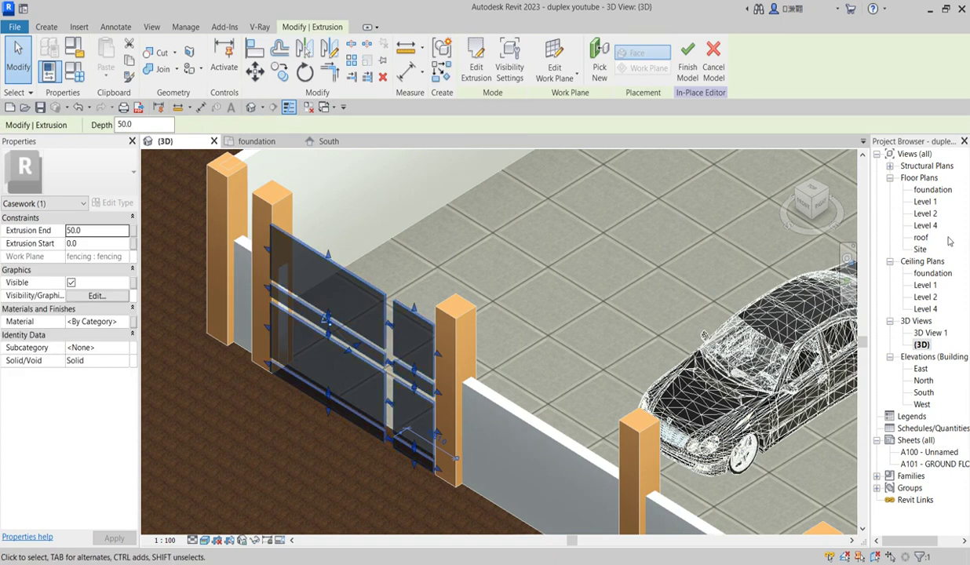
pyautogui.doubleClick(928, 190)
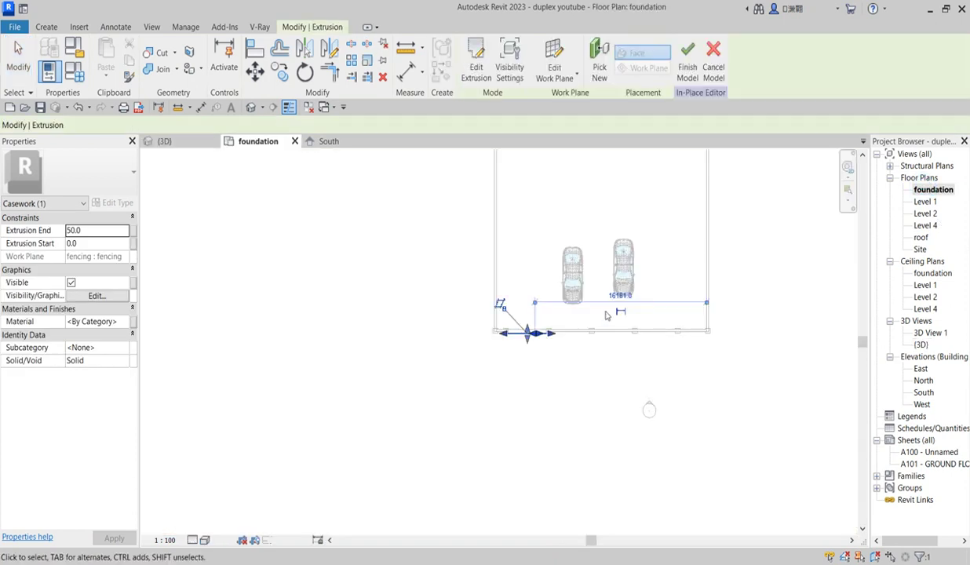
# Move the panels to the fence wall end with Constrain off and Disjoin on, nudging them up
pyautogui.scroll(3, 508, 324)
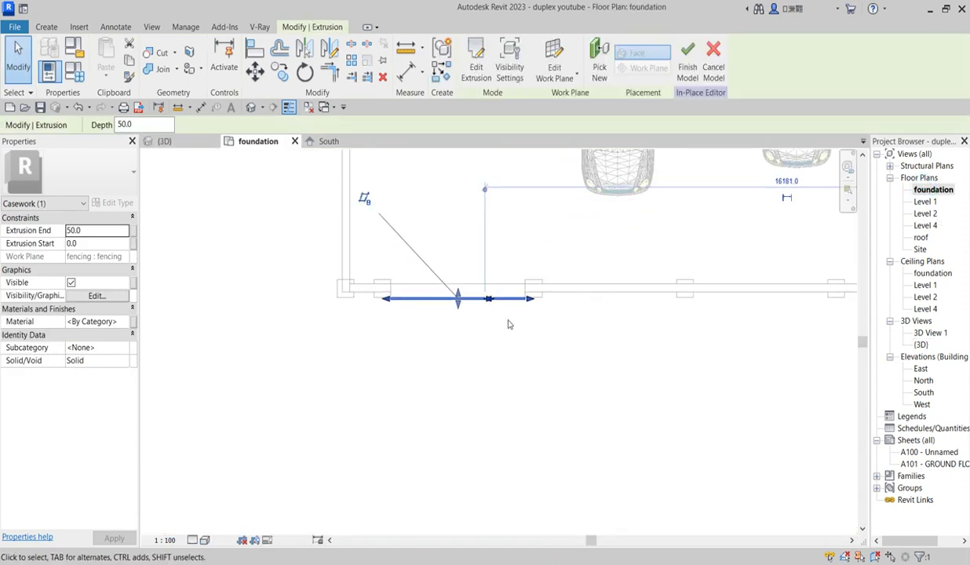
pyautogui.click(256, 72)
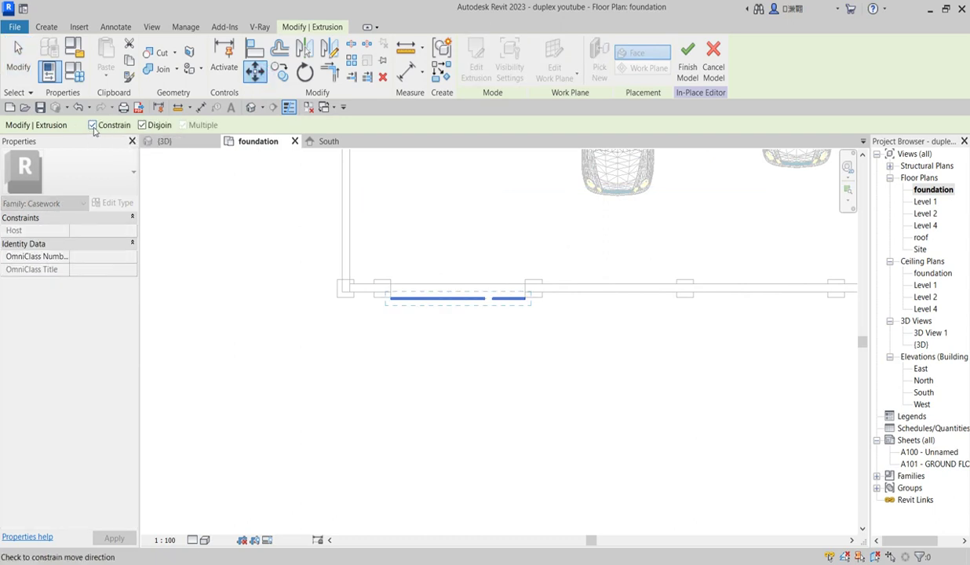
pyautogui.click(92, 125)
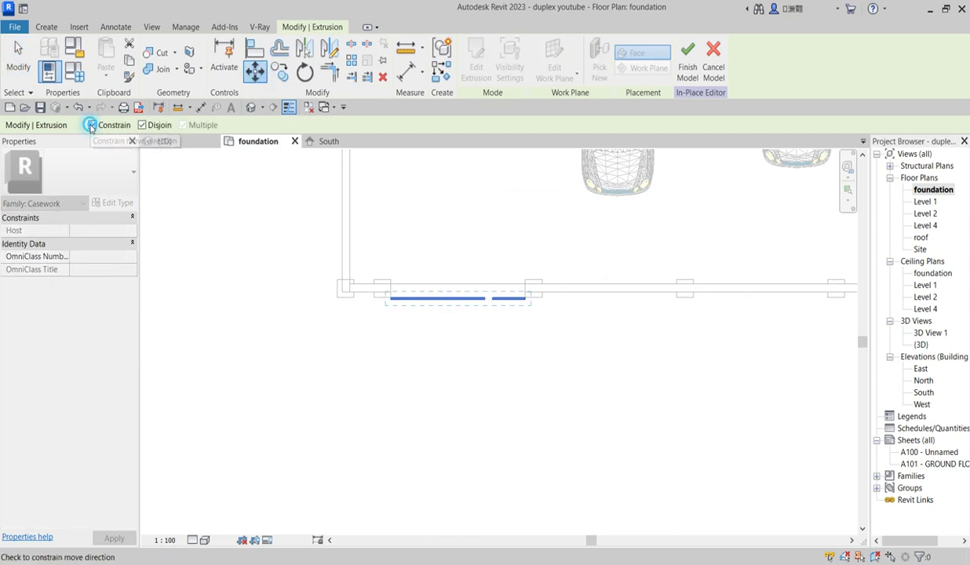
pyautogui.scroll(2, 396, 299)
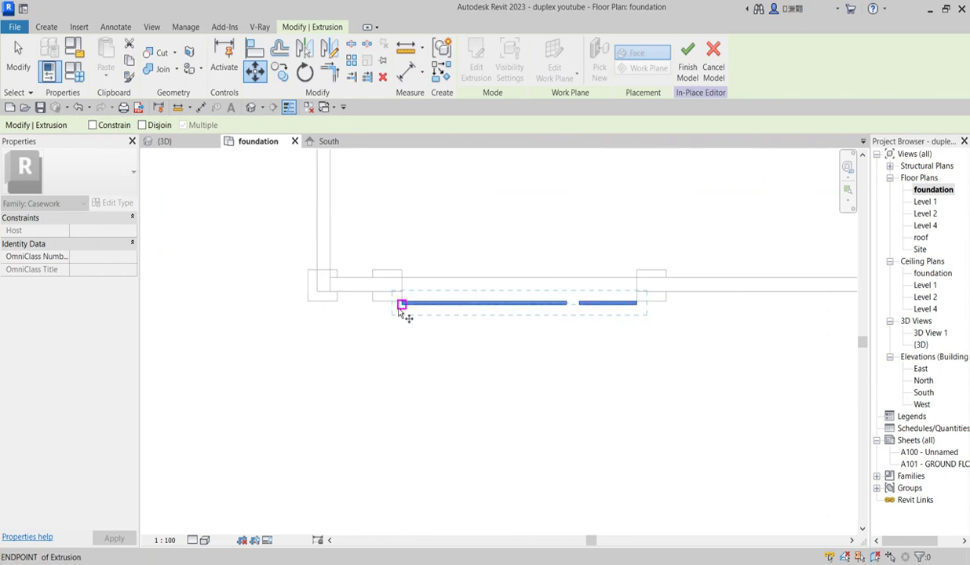
pyautogui.click(405, 298)
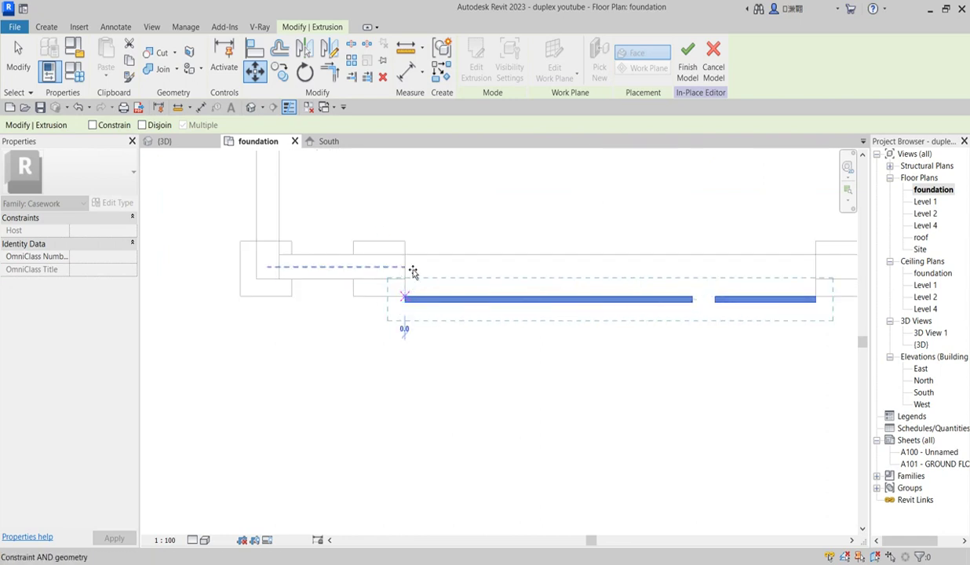
pyautogui.click(142, 127)
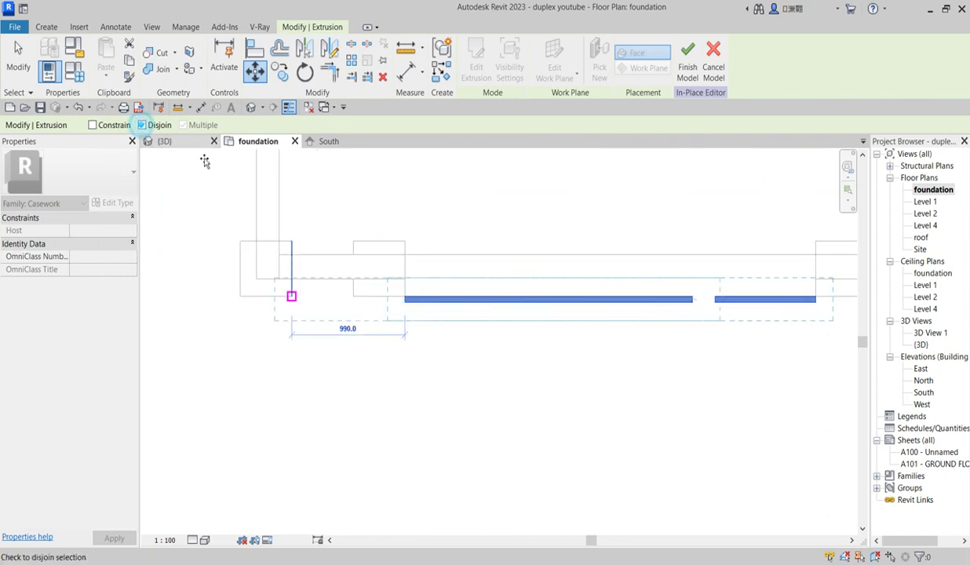
pyautogui.click(405, 279)
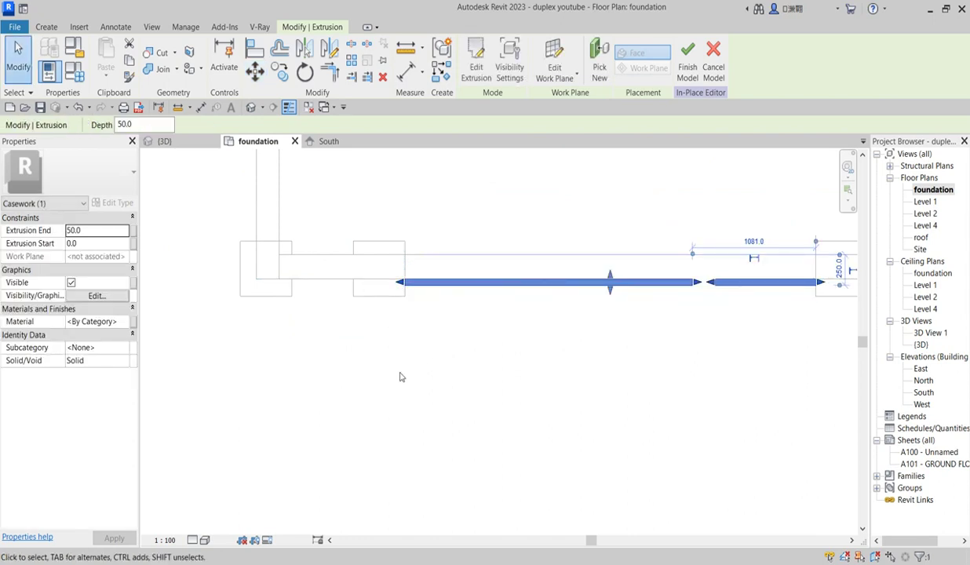
pyautogui.press('Up')
pyautogui.press('Up')
pyautogui.press('Up')
pyautogui.press('Up')
pyautogui.press('Up')
pyautogui.press('Up')
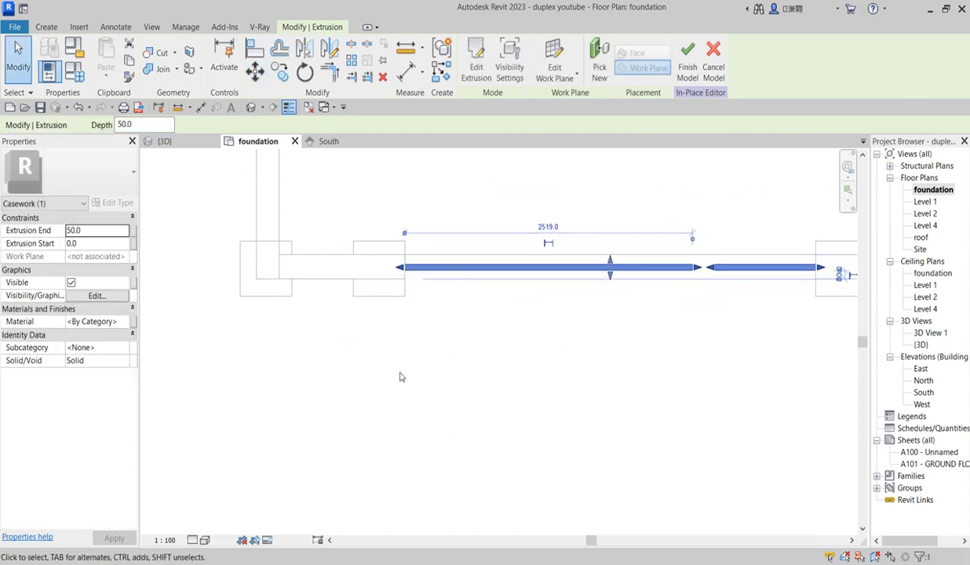
pyautogui.click(449, 354)
pyautogui.scroll(-3, 449, 357)
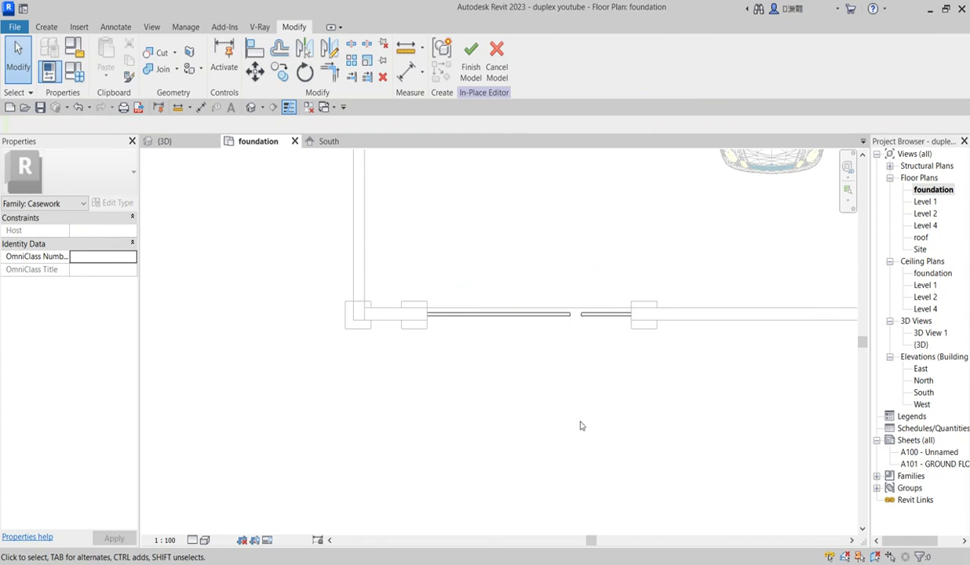
pyautogui.scroll(1, 561, 314)
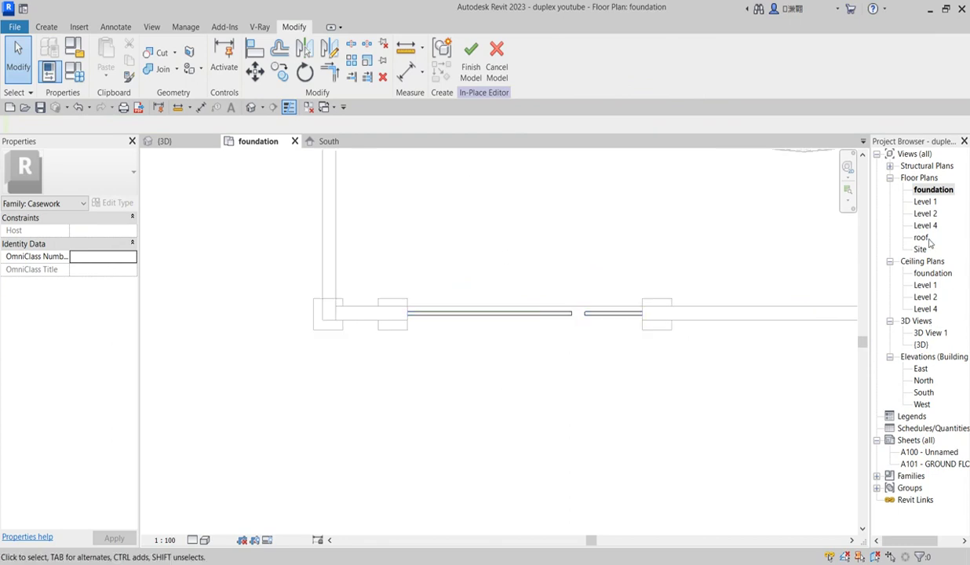
# Create an extrusion from an 80.0-radius circle centred in the gap between the gate panels
pyautogui.click(44, 28)
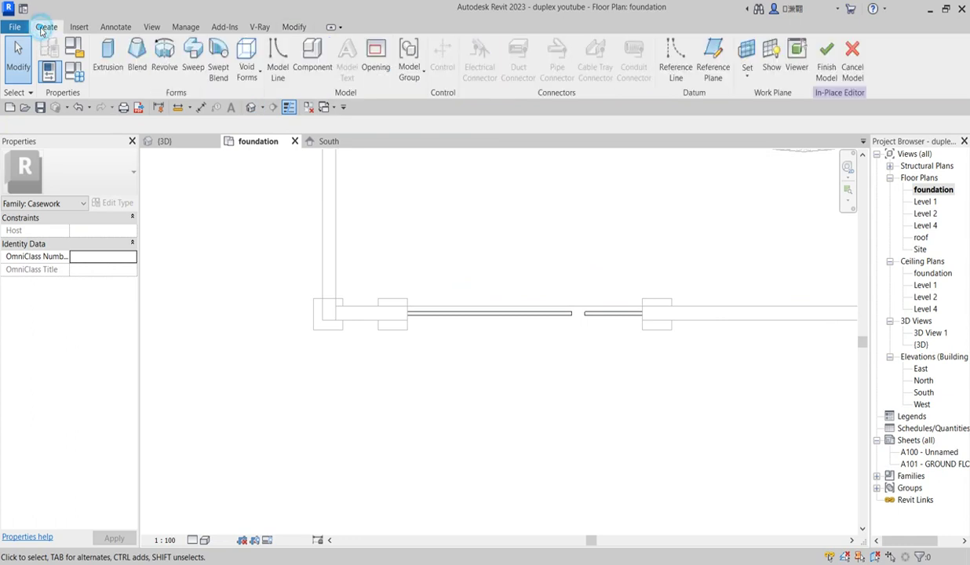
pyautogui.click(109, 56)
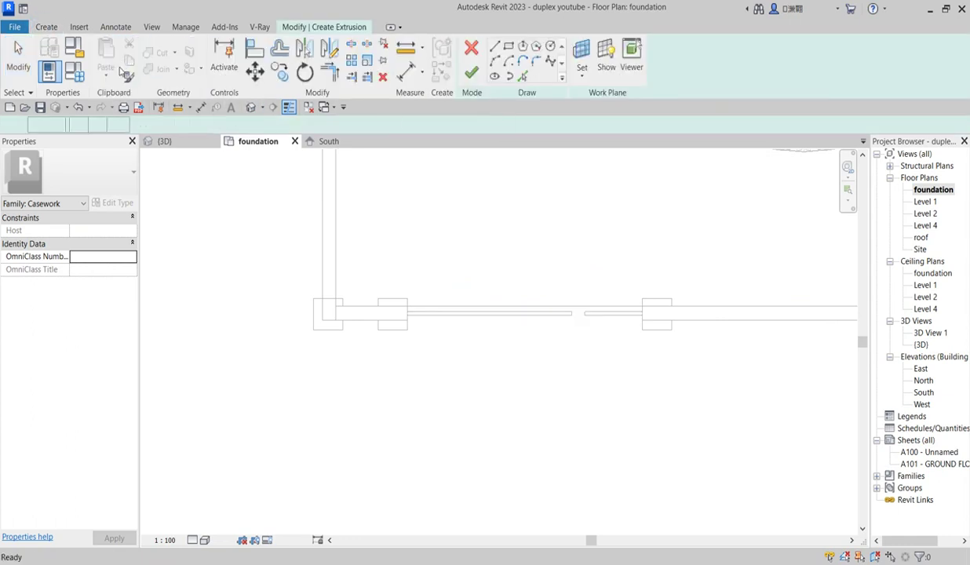
pyautogui.click(549, 45)
pyautogui.scroll(5, 618, 336)
pyautogui.scroll(-3, 552, 308)
pyautogui.scroll(3, 580, 317)
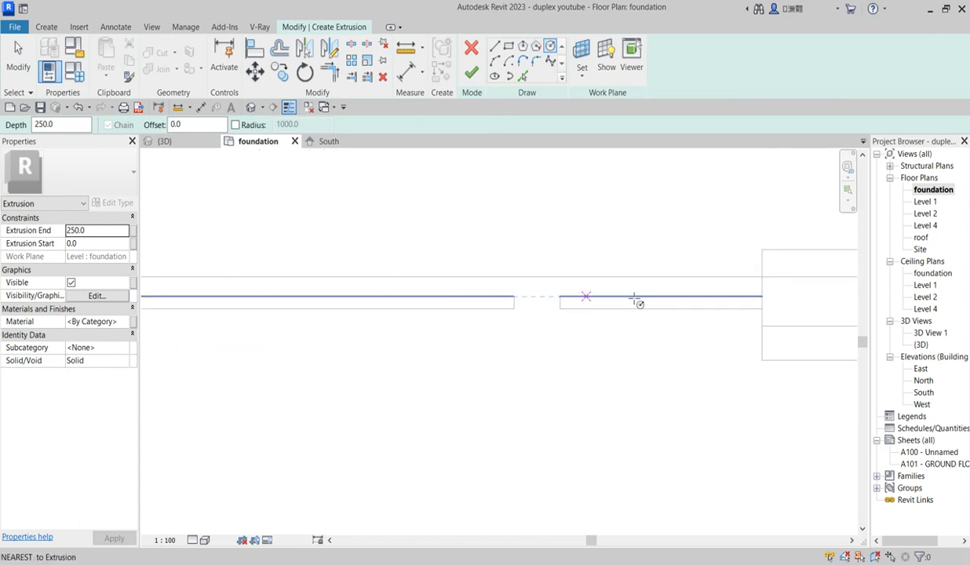
pyautogui.scroll(1, 545, 329)
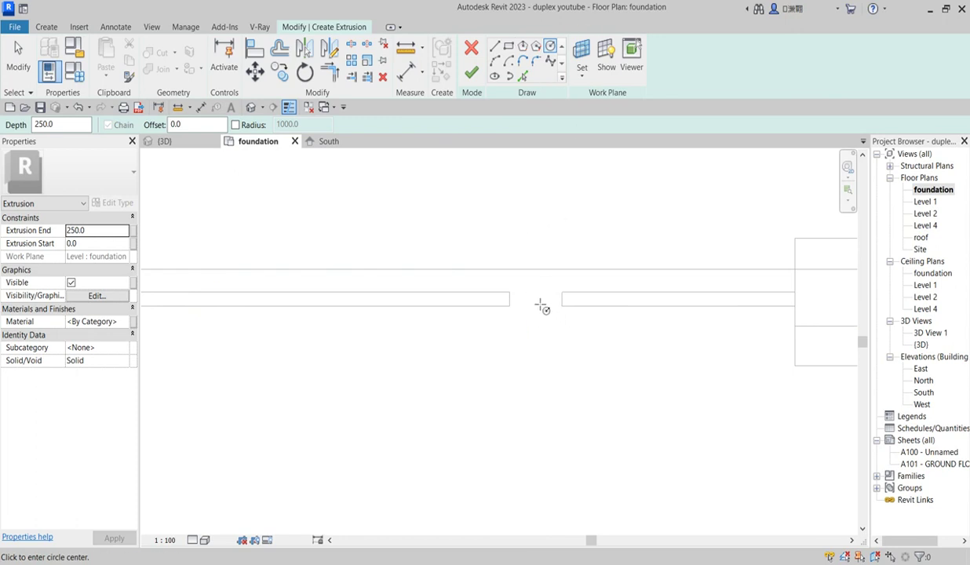
pyautogui.click(537, 299)
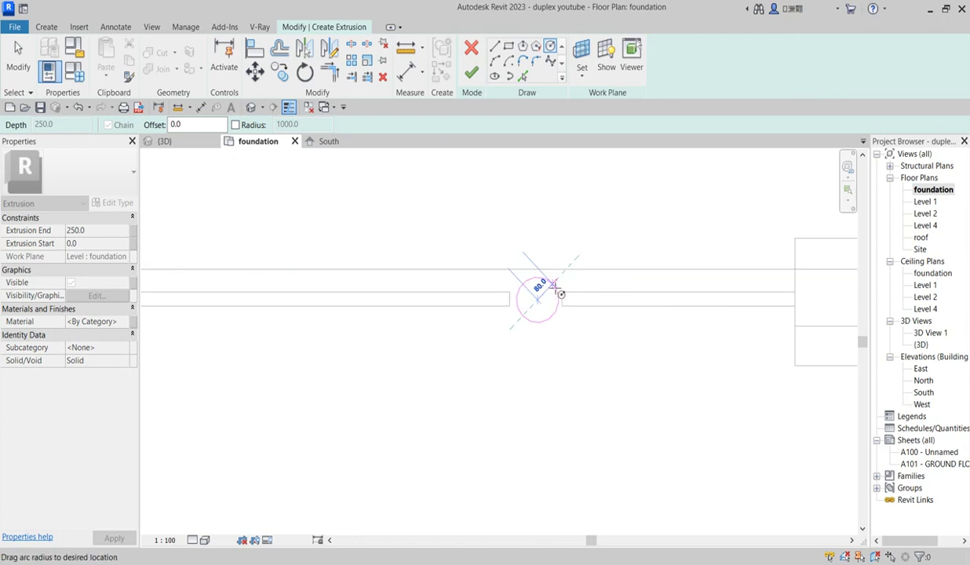
pyautogui.click(562, 293)
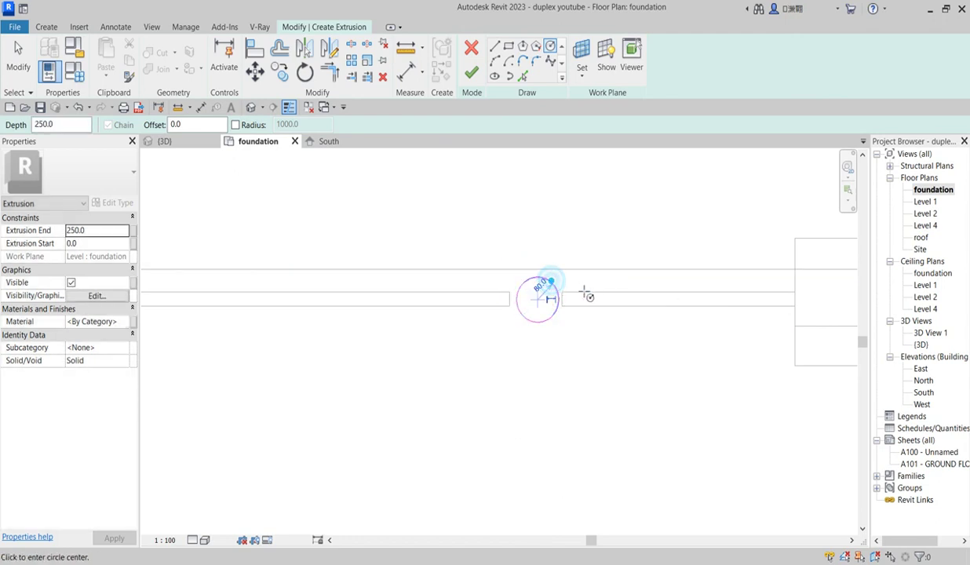
pyautogui.click(495, 76)
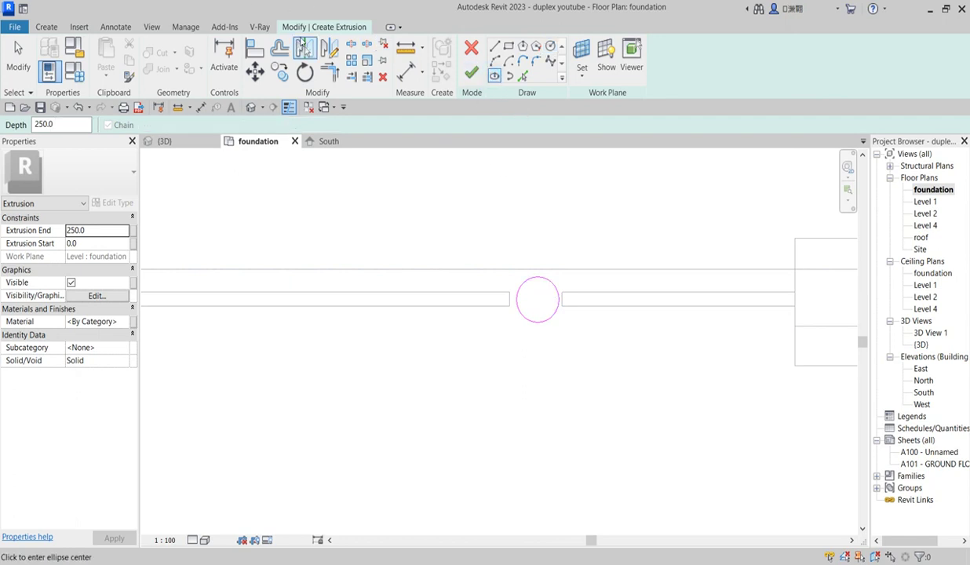
pyautogui.click(471, 72)
pyautogui.scroll(-5, 508, 342)
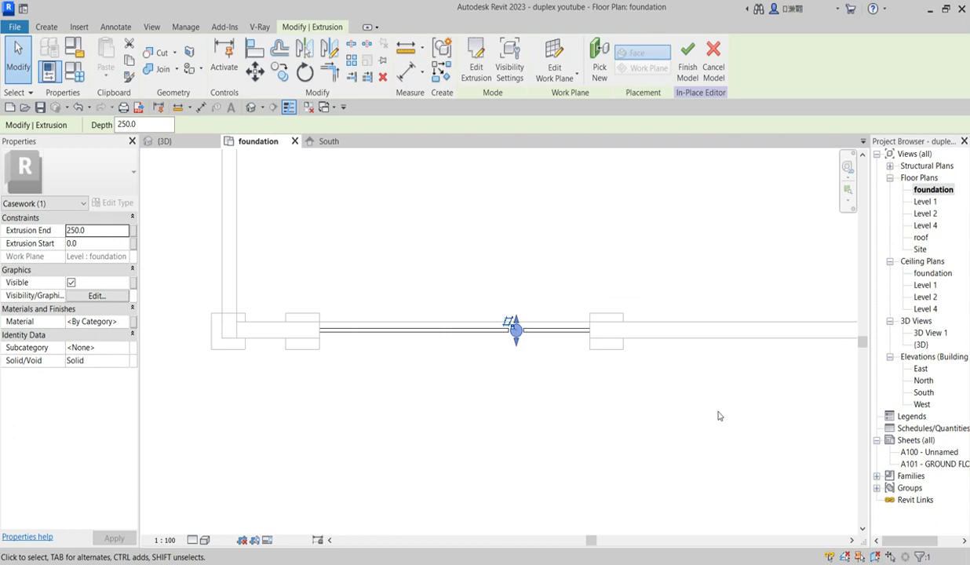
# Open the South elevation view from the Project Browser
pyautogui.click(919, 393)
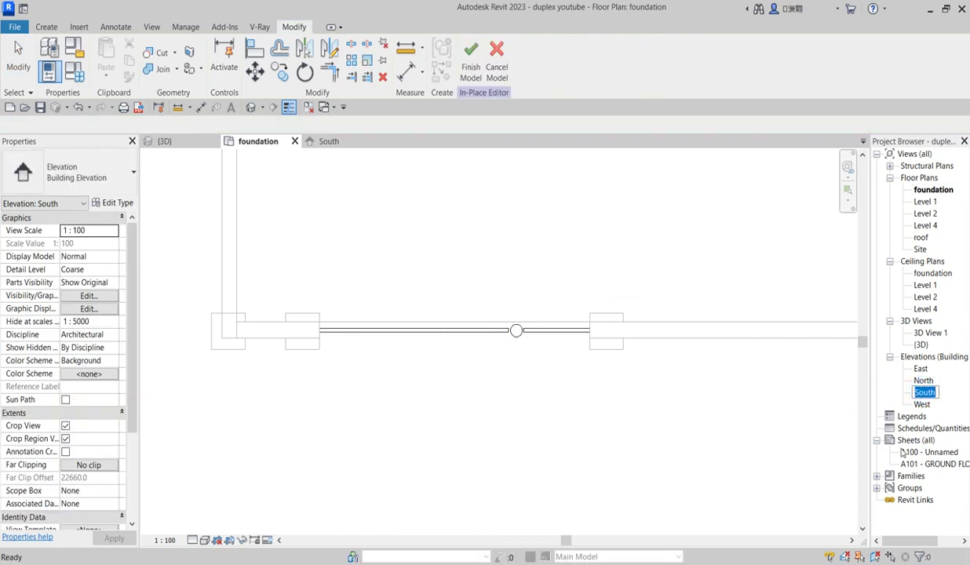
pyautogui.click(950, 394)
pyautogui.doubleClick(934, 392)
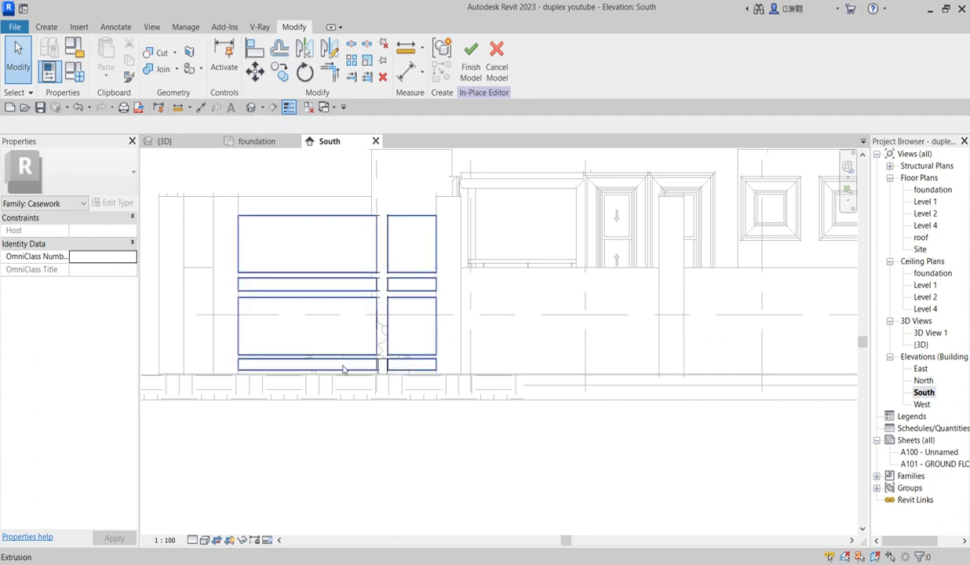
# Drag the round post's top handle up to the gate top, Extrusion End 2639.7
pyautogui.click(381, 362)
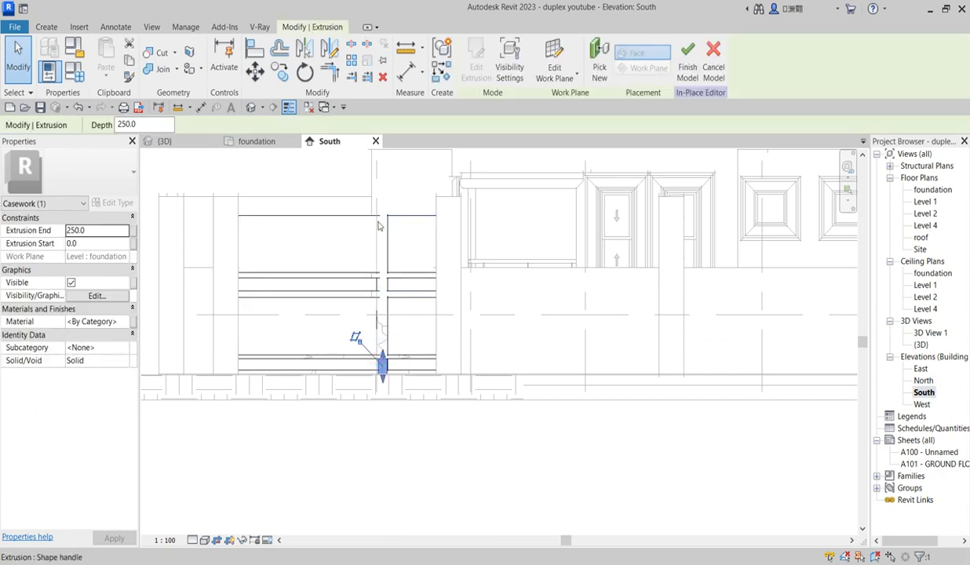
pyautogui.moveTo(382, 360); pyautogui.dragTo(386, 218)
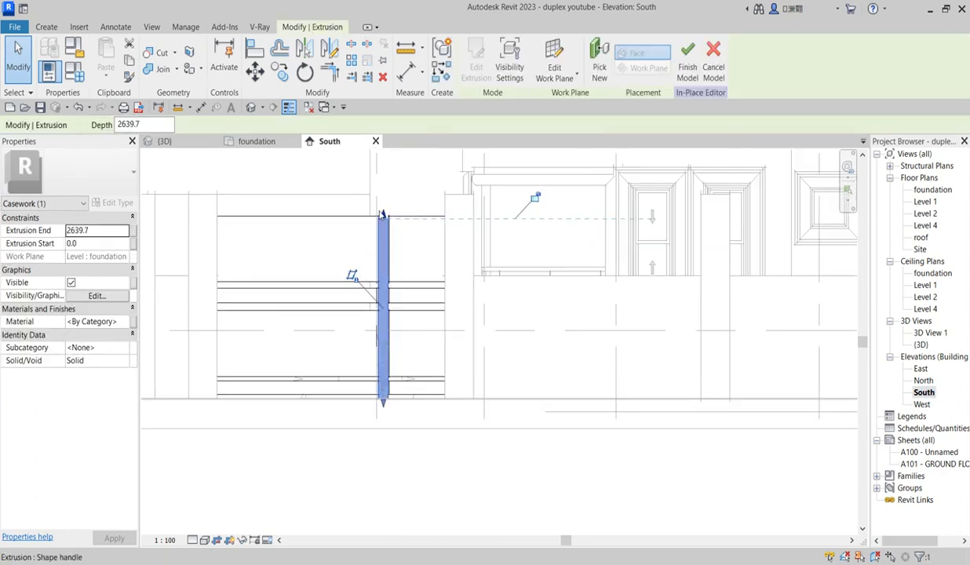
pyautogui.scroll(3, 386, 220)
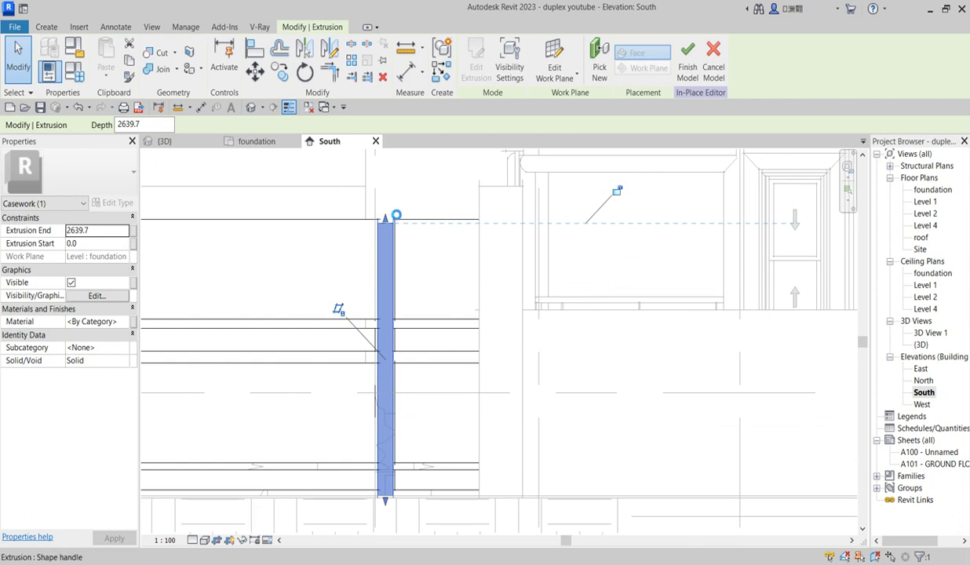
pyautogui.click(407, 186)
pyautogui.scroll(-4, 407, 189)
pyautogui.scroll(3, 409, 299)
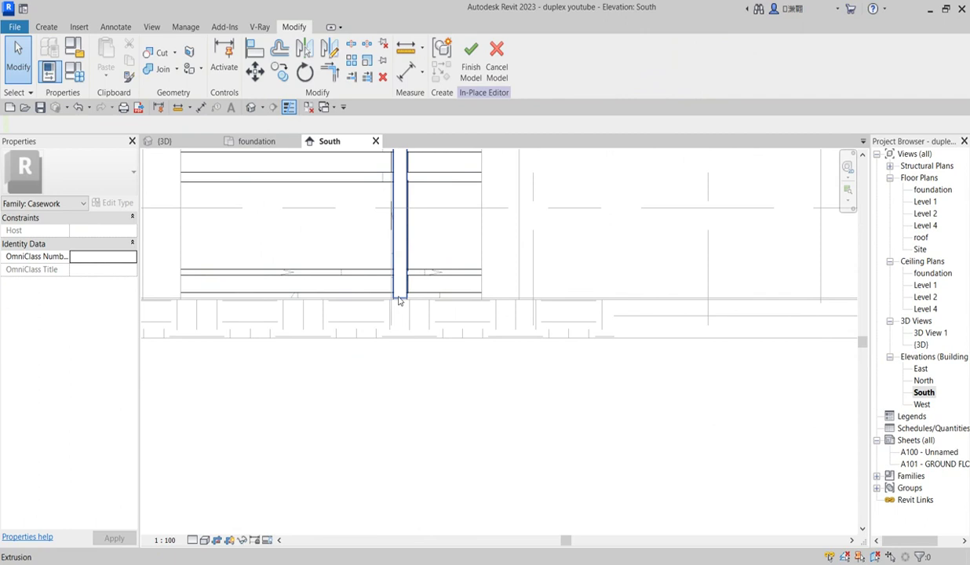
pyautogui.scroll(-4, 408, 330)
pyautogui.scroll(2, 314, 225)
pyautogui.scroll(-1, 401, 286)
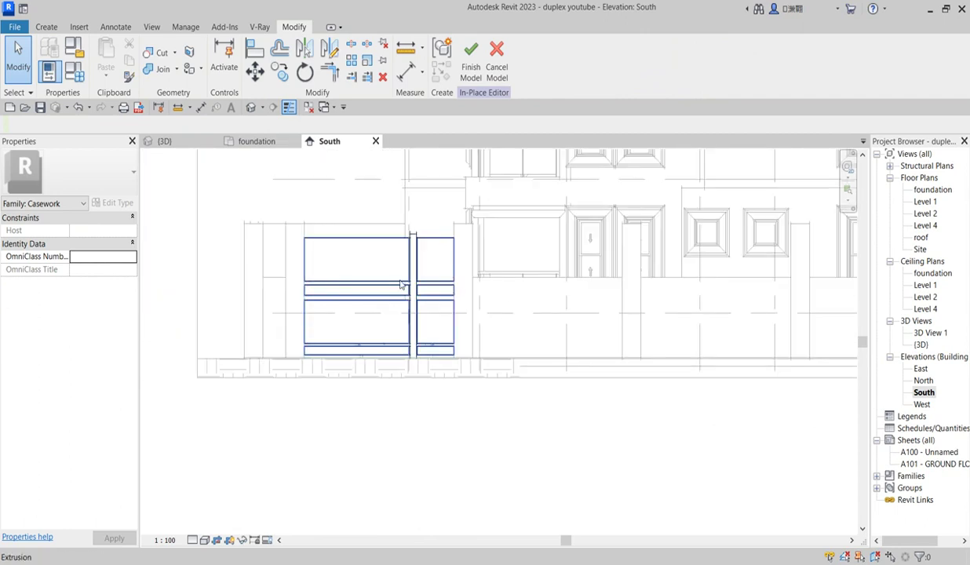
pyautogui.scroll(2, 401, 286)
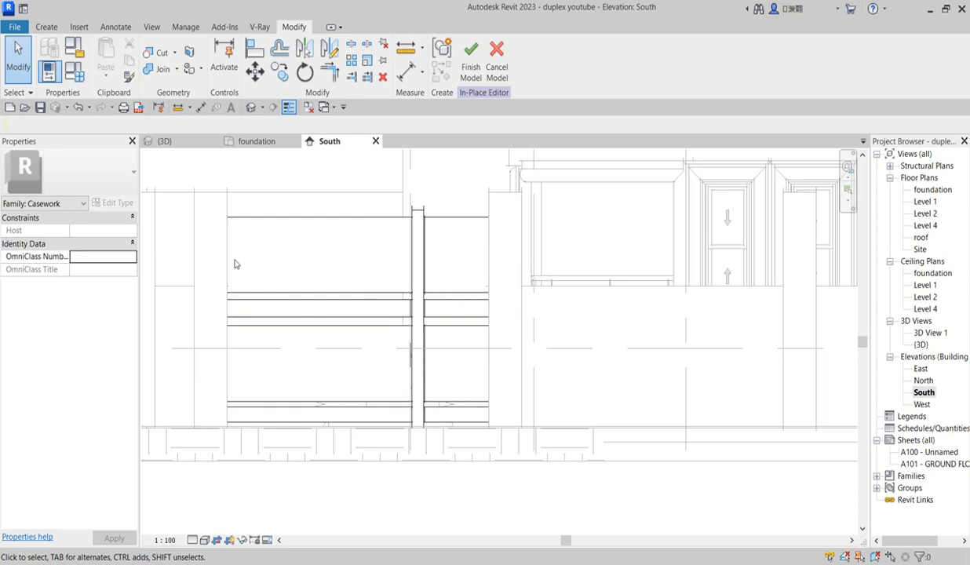
# Switch from the South elevation to the foundation floor plan
pyautogui.moveTo(284, 277); pyautogui.dragTo(327, 275, button='middle')
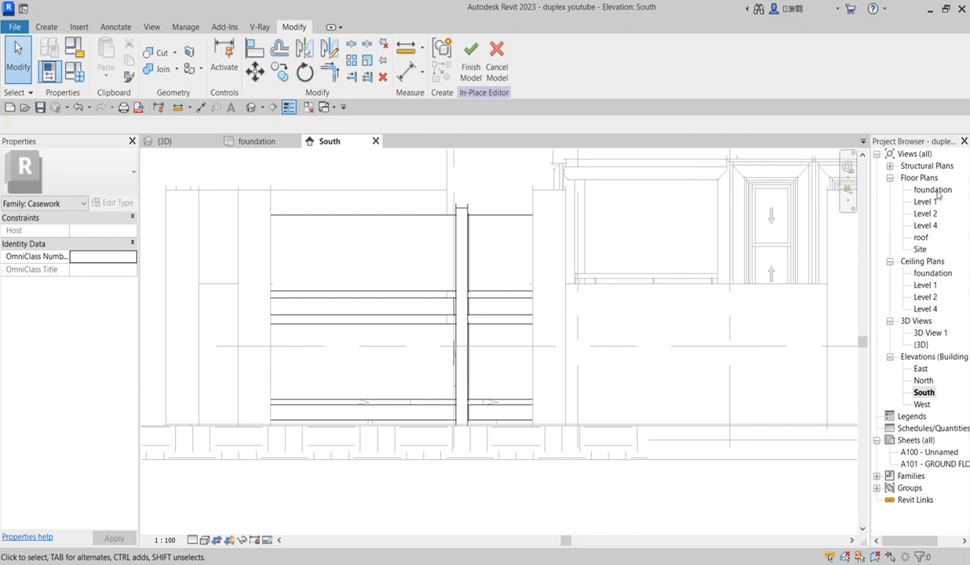
pyautogui.doubleClick(936, 192)
pyautogui.scroll(-2, 365, 375)
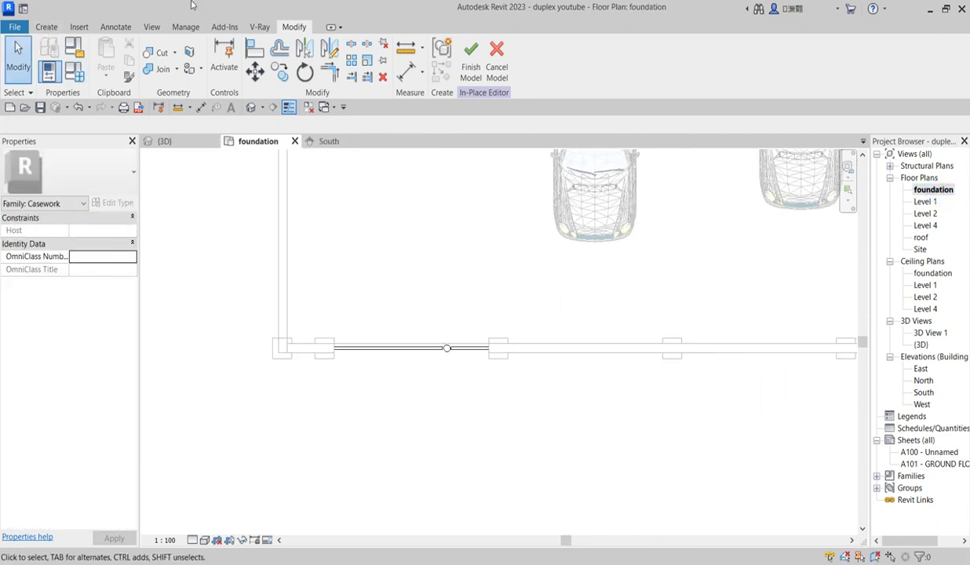
# Sketch a 25 mm radius circle at the wall snap point and finish it as a solid extrusion
pyautogui.click(47, 28)
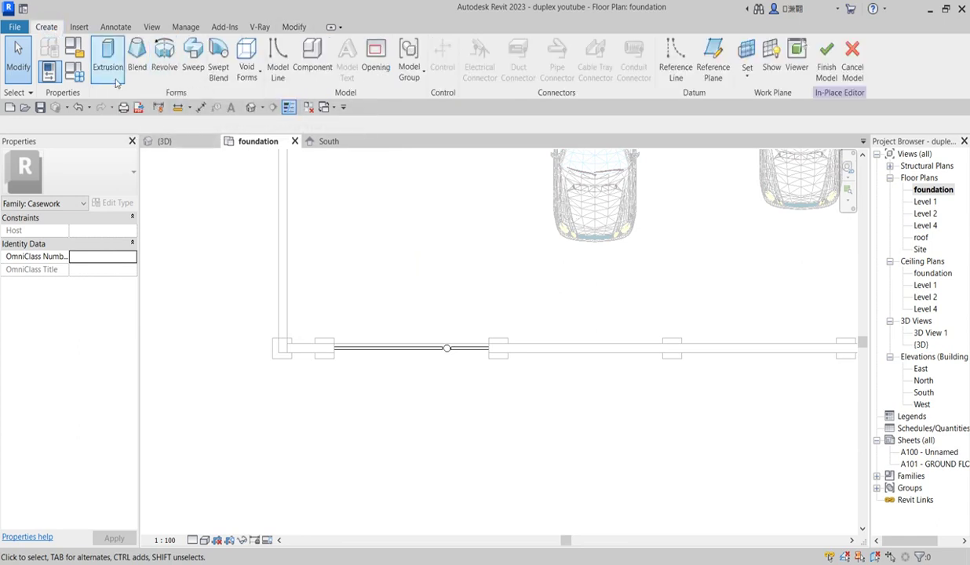
pyautogui.click(108, 57)
pyautogui.scroll(2, 409, 379)
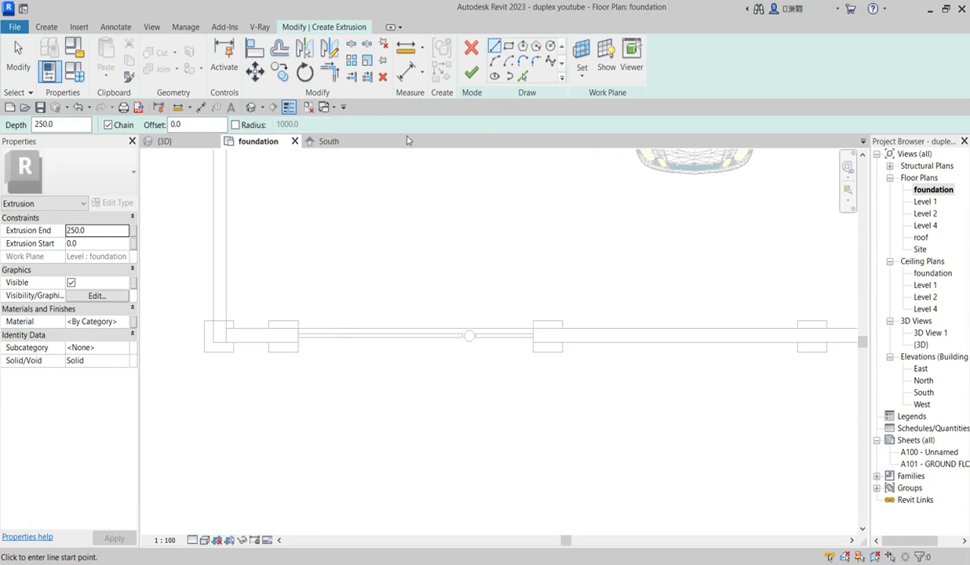
pyautogui.click(549, 46)
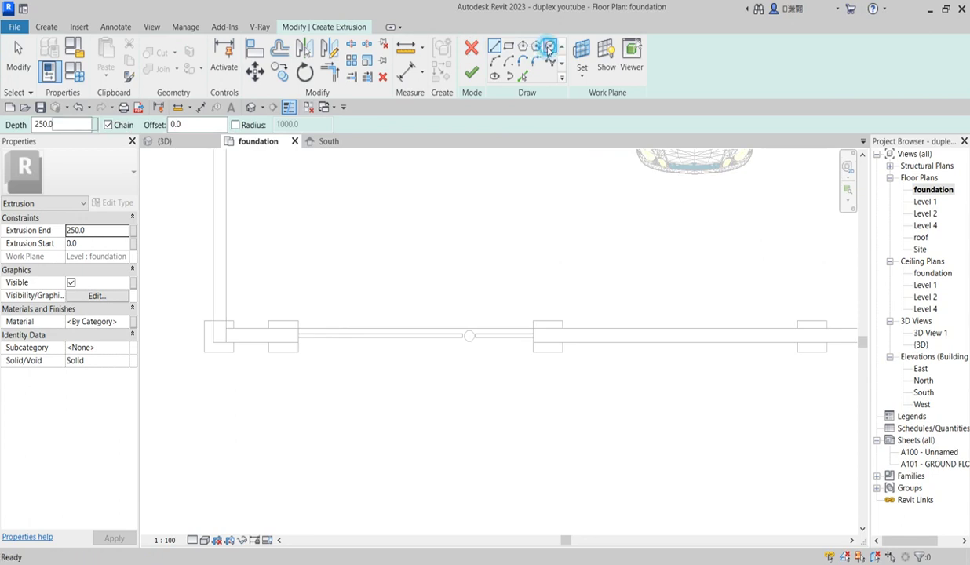
pyautogui.scroll(4, 338, 369)
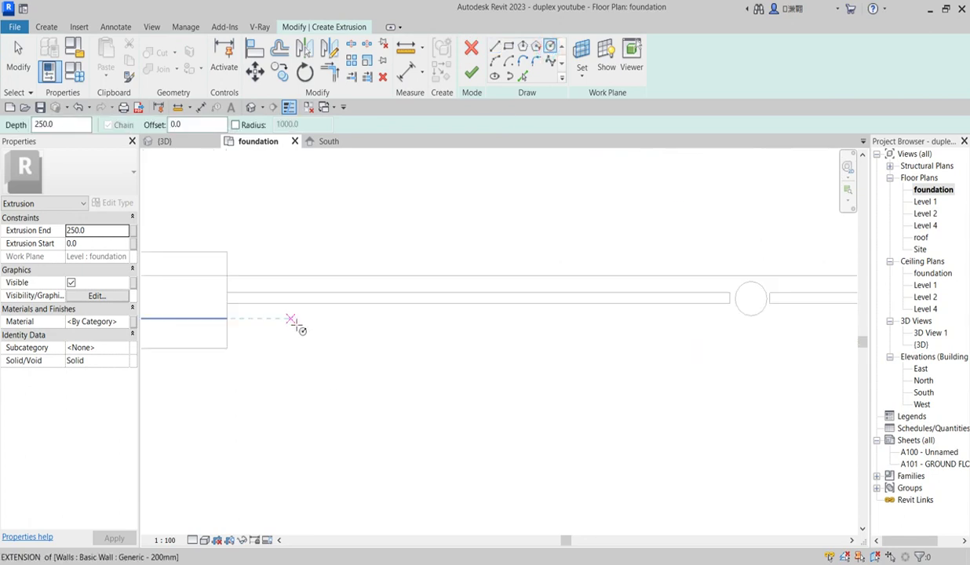
pyautogui.click(314, 319)
pyautogui.scroll(3, 316, 322)
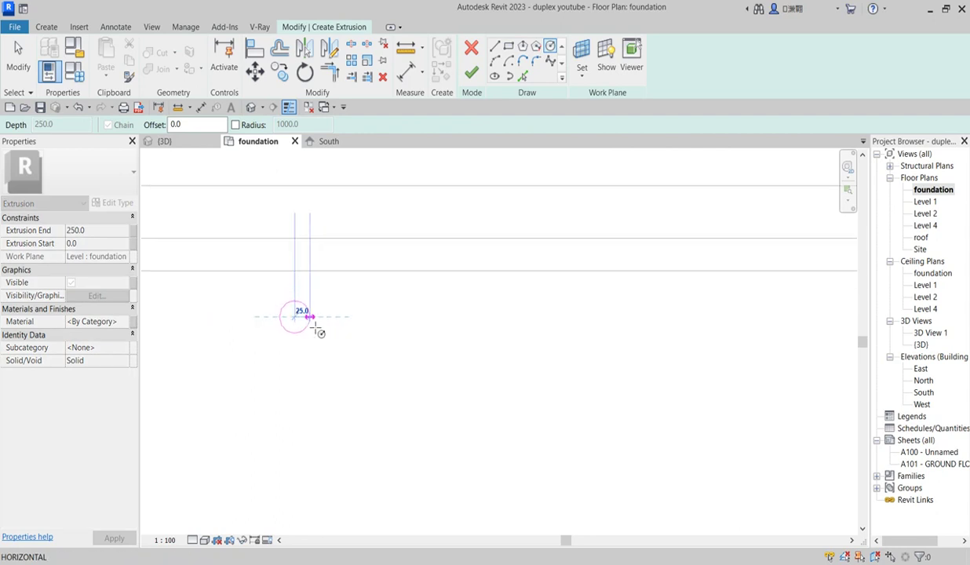
pyautogui.click(314, 324)
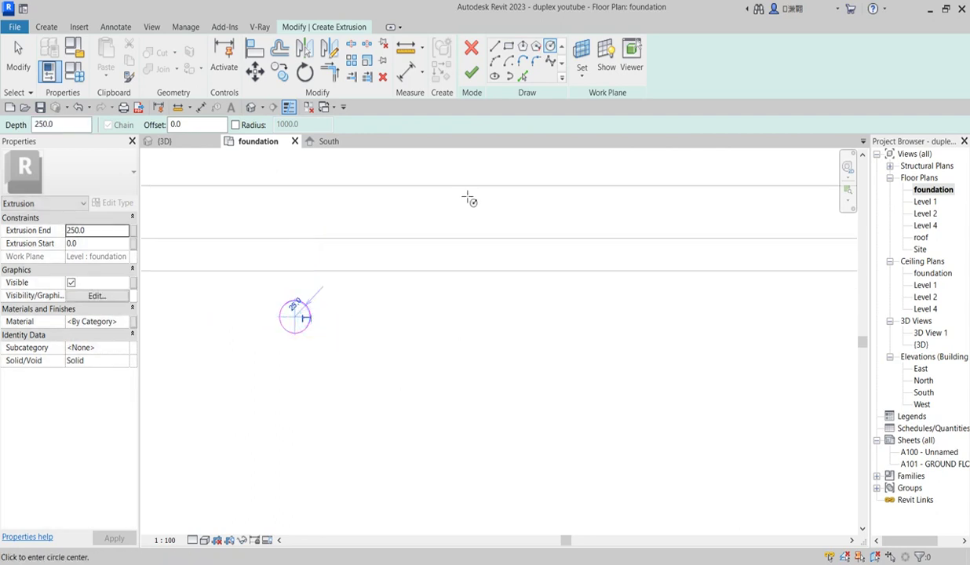
pyautogui.click(469, 73)
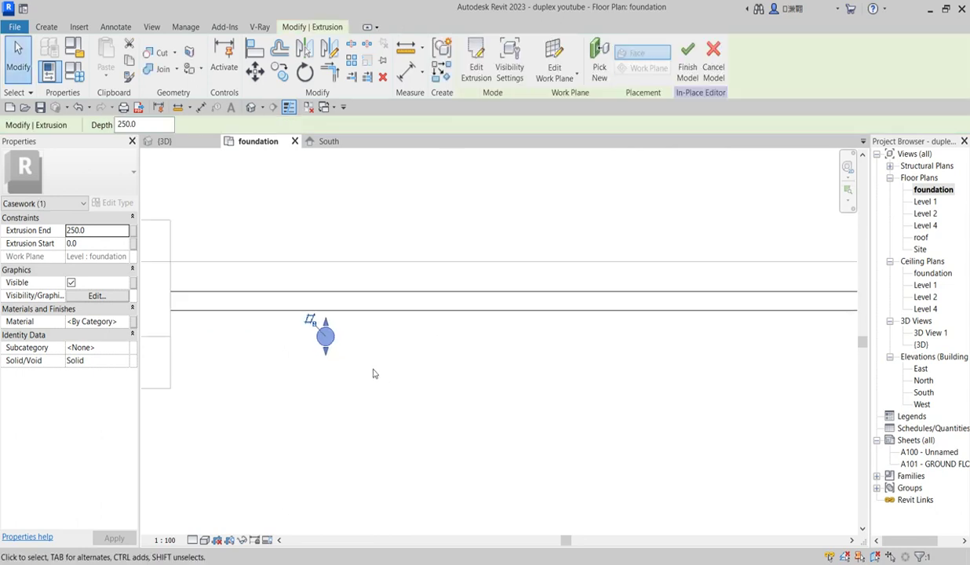
pyautogui.doubleClick(924, 394)
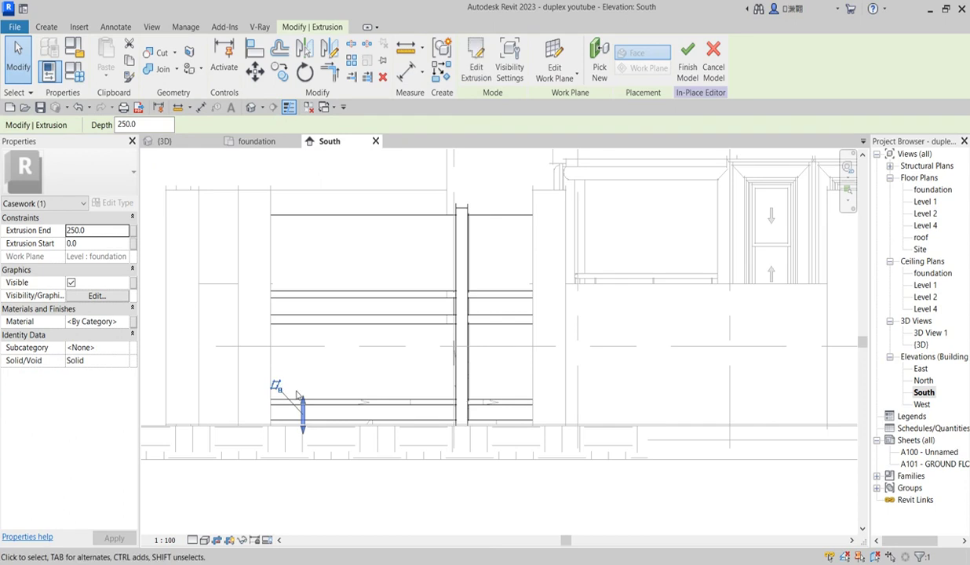
# Stretch the rod to 2151.3 long and rotate it 90° to lie horizontal
pyautogui.moveTo(302, 399); pyautogui.dragTo(304, 255)
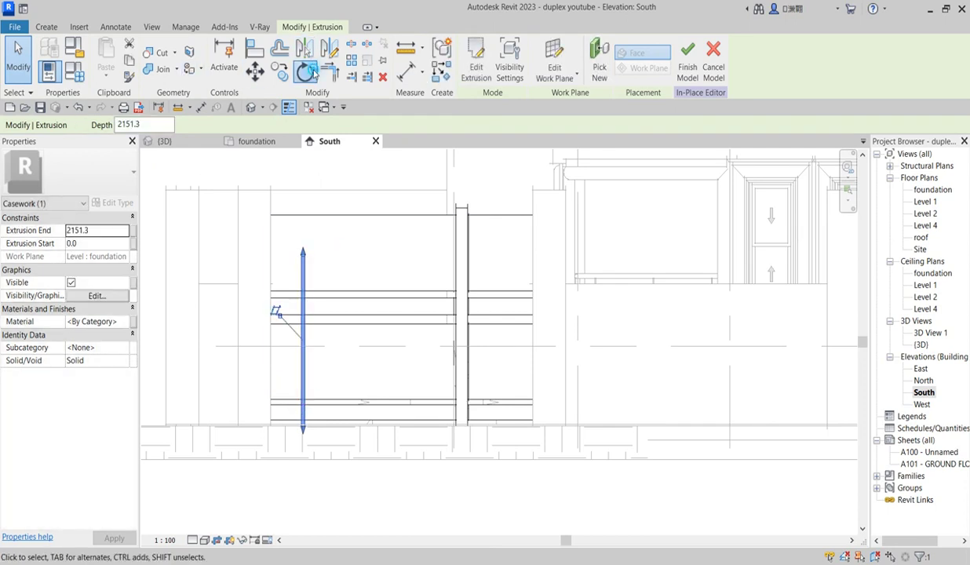
pyautogui.click(307, 71)
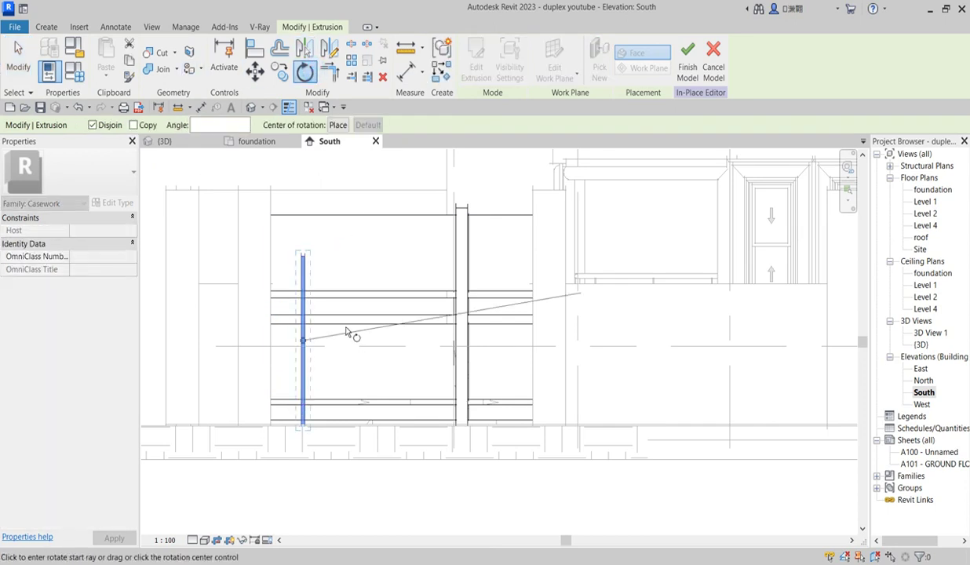
pyautogui.click(303, 173)
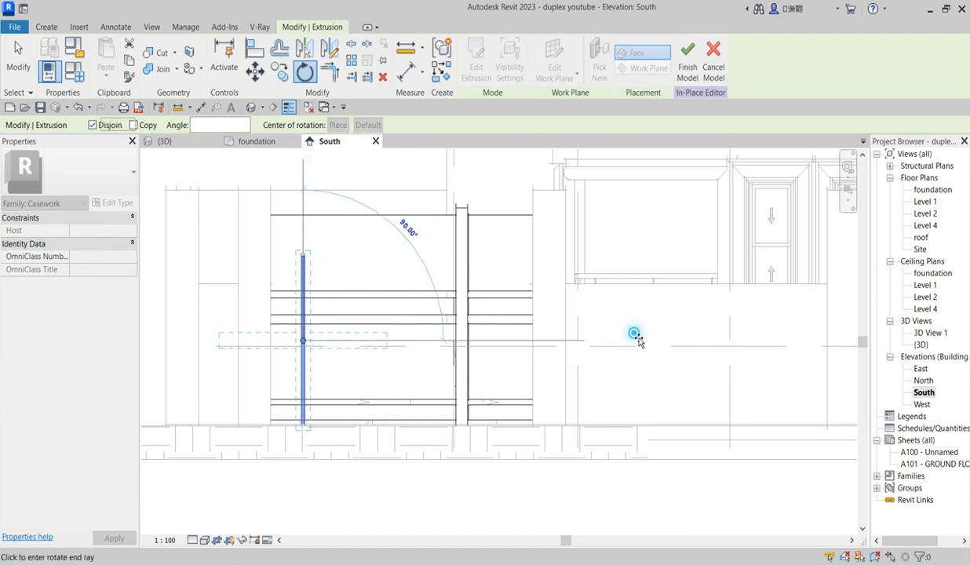
pyautogui.click(634, 331)
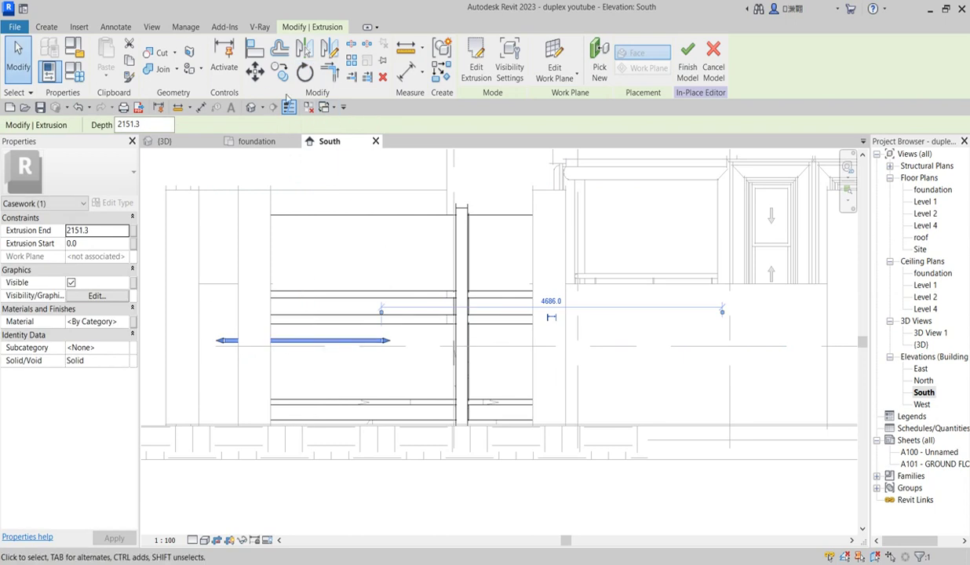
# Move the horizontal rod up into the upper part of the panel
pyautogui.click(257, 74)
pyautogui.click(303, 339)
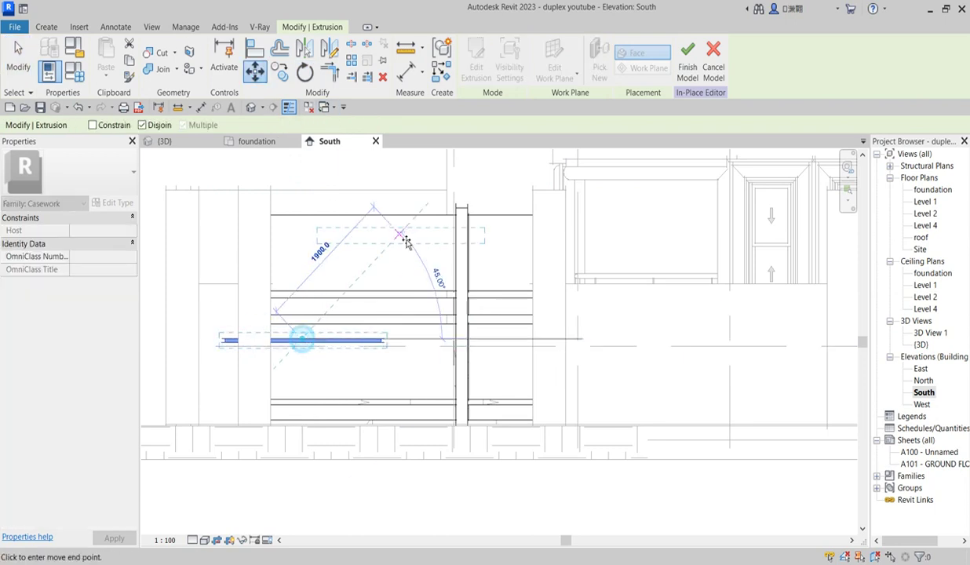
pyautogui.click(360, 249)
pyautogui.scroll(3, 362, 259)
pyautogui.click(417, 299)
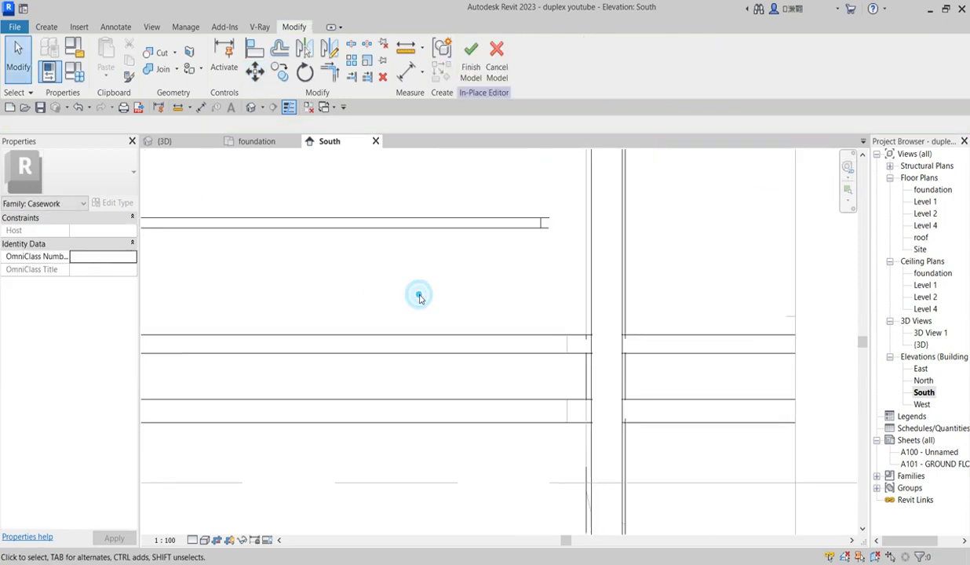
pyautogui.scroll(-1, 397, 268)
# Nudge the rod right, then place two stacked copies of it below with Copy Multiple
pyautogui.click(400, 248)
pyautogui.press('Right')
pyautogui.scroll(-2, 439, 345)
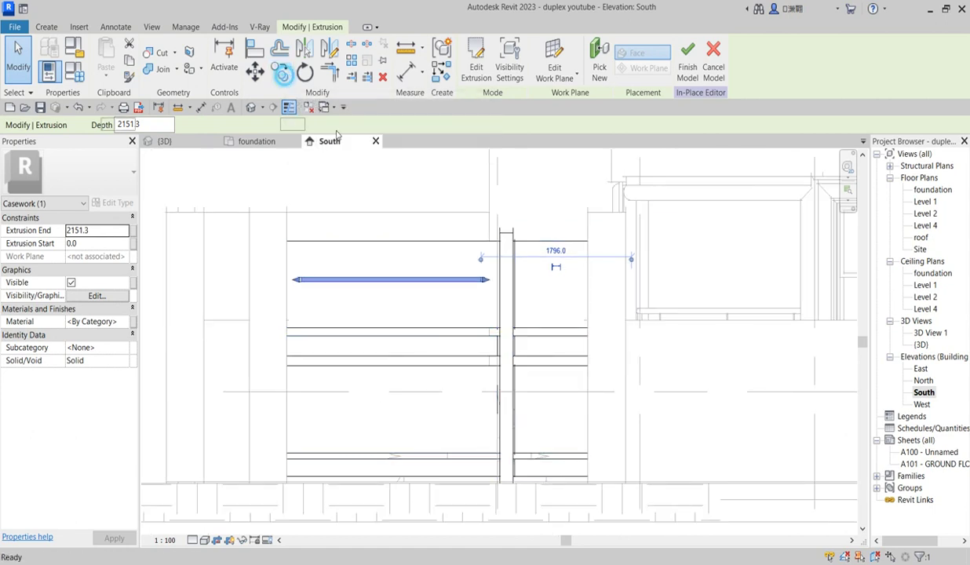
pyautogui.click(279, 71)
pyautogui.scroll(2, 405, 282)
pyautogui.click(401, 267)
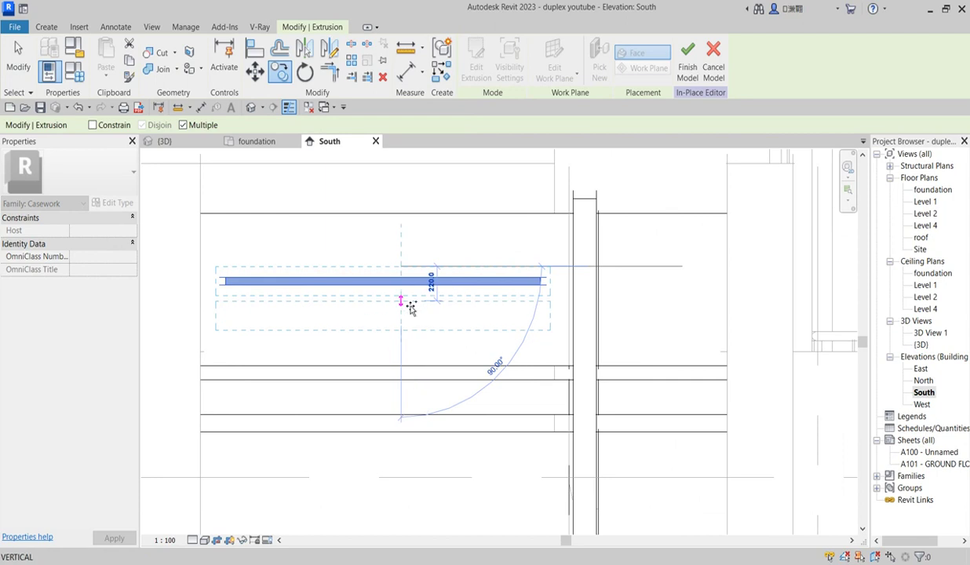
pyautogui.click(406, 301)
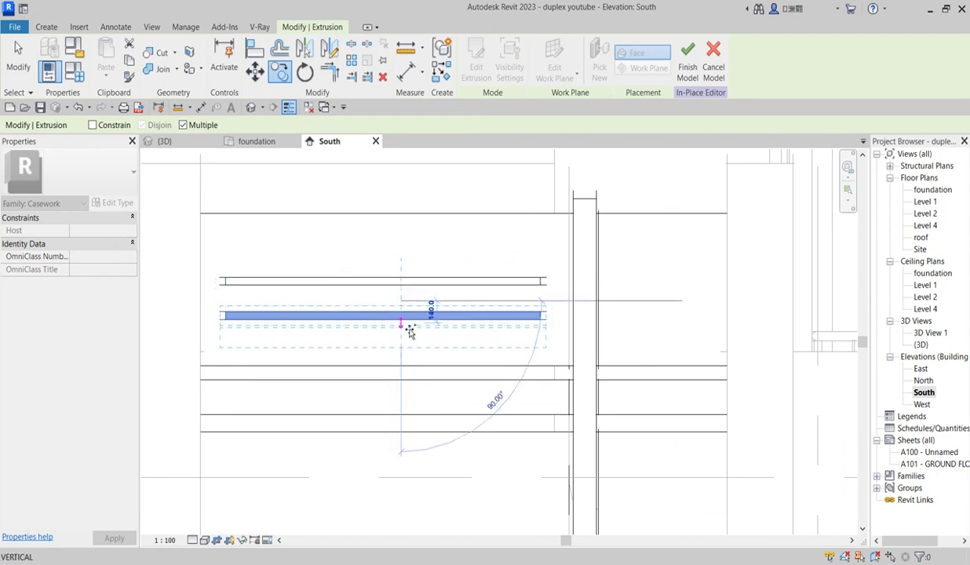
pyautogui.click(409, 336)
pyautogui.rightClick(400, 246)
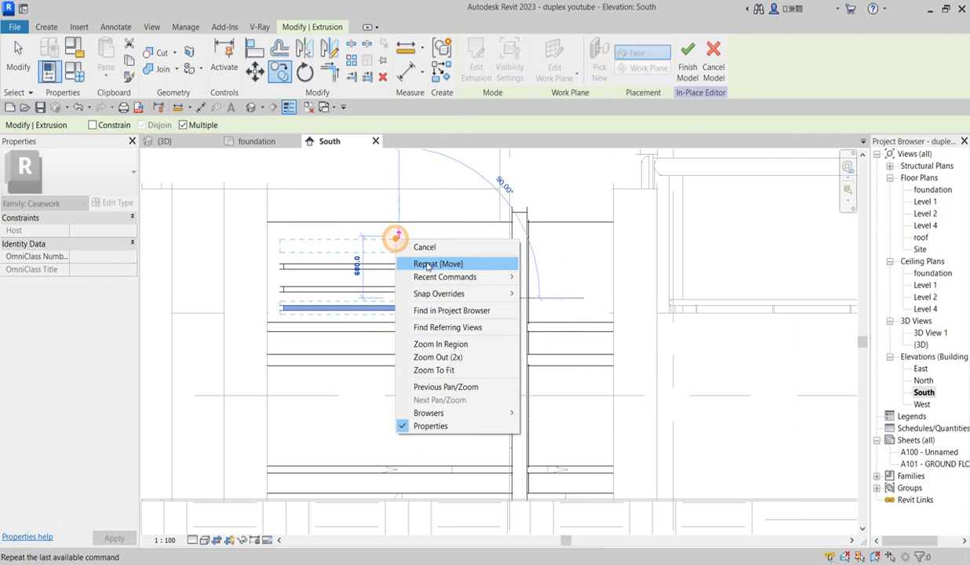
pyautogui.click(432, 245)
# Shift the two copied rods upward to tighten the spacing under the top rod
pyautogui.scroll(2, 420, 328)
pyautogui.moveTo(428, 299); pyautogui.dragTo(437, 277)
pyautogui.press('Up')
pyautogui.press('Up')
pyautogui.press('Up')
pyautogui.press('Up')
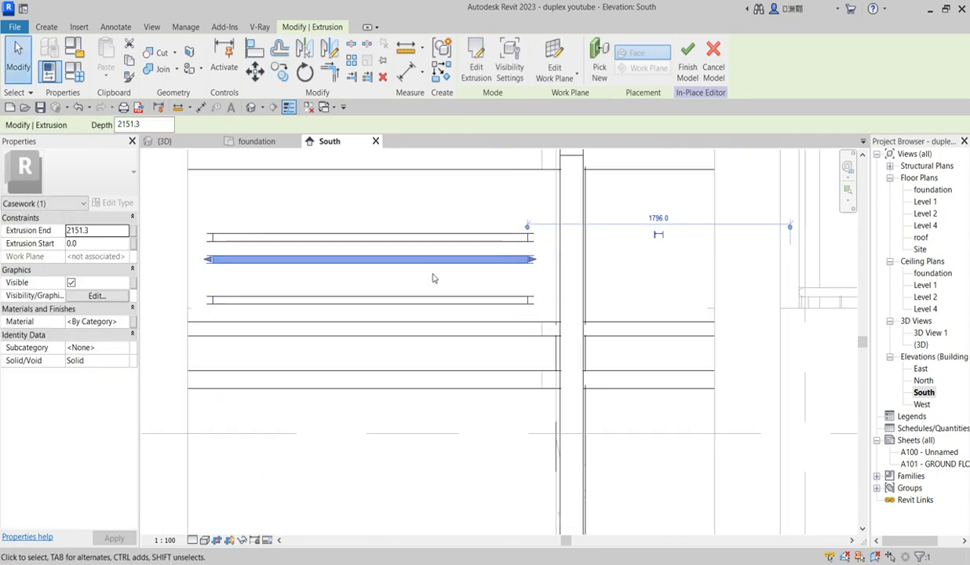
pyautogui.click(430, 299)
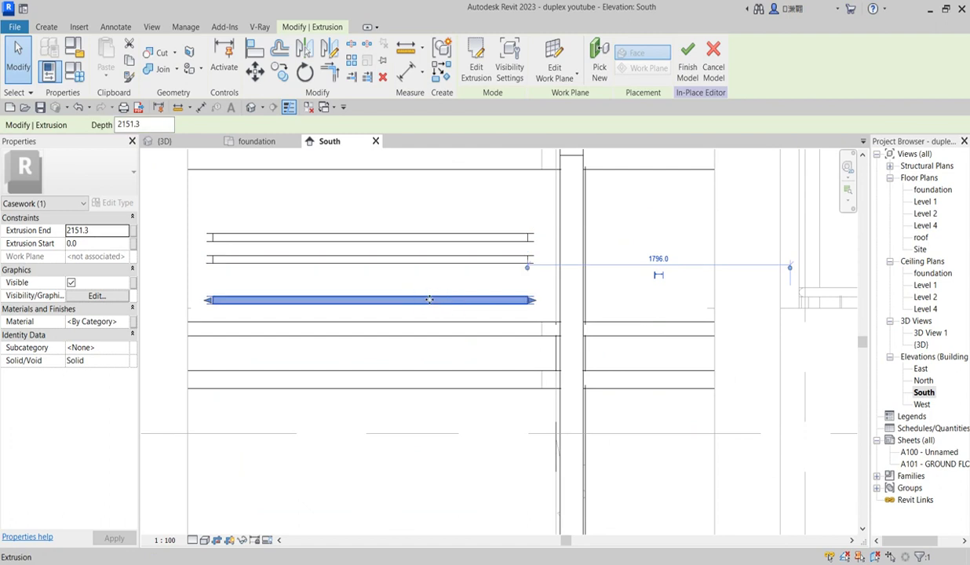
pyautogui.press('Up')
pyautogui.press('Up')
pyautogui.press('Up')
pyautogui.press('Up')
pyautogui.press('Up')
pyautogui.press('Up')
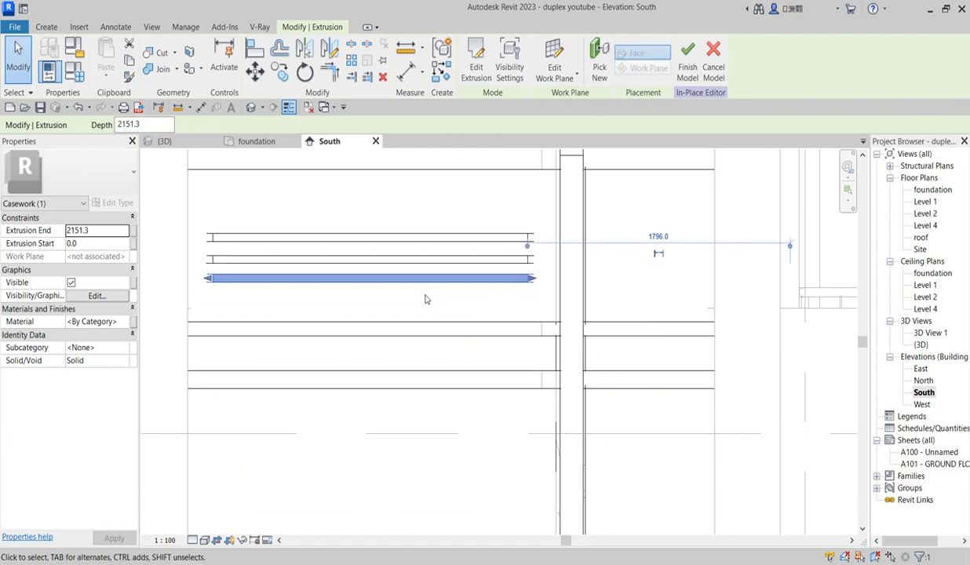
pyautogui.scroll(2, 456, 306)
pyautogui.click(472, 299)
# Shorten the middle rod from both ends and the lower rod from its right end
pyautogui.click(490, 248)
pyautogui.scroll(-1, 526, 256)
pyautogui.moveTo(525, 249); pyautogui.dragTo(488, 248)
pyautogui.scroll(-2, 487, 248)
pyautogui.moveTo(308, 251); pyautogui.dragTo(362, 265)
pyautogui.click(336, 258)
pyautogui.moveTo(459, 263); pyautogui.dragTo(449, 262)
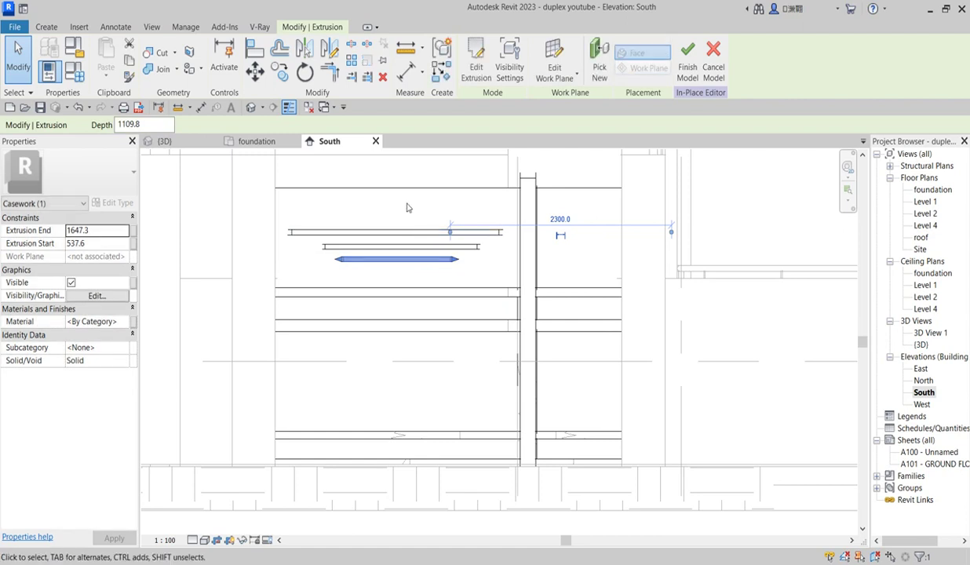
pyautogui.click(405, 206)
# Box-select the three stacked rods to check them, then clear the selection
pyautogui.scroll(-3, 391, 271)
pyautogui.moveTo(298, 230); pyautogui.dragTo(484, 275)
pyautogui.scroll(2, 459, 211)
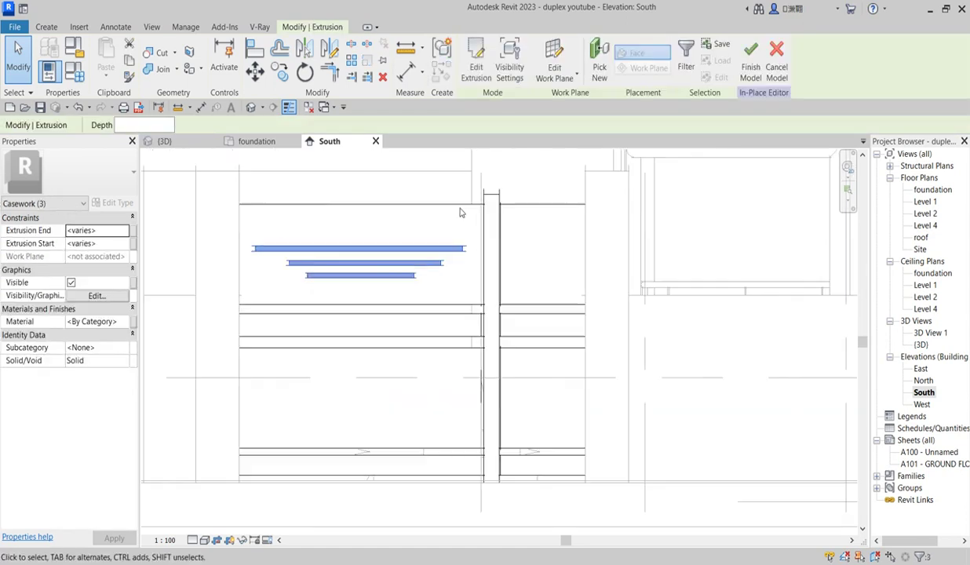
pyautogui.click(442, 182)
pyautogui.scroll(3, 450, 240)
pyautogui.scroll(-5, 446, 254)
pyautogui.scroll(5, 292, 258)
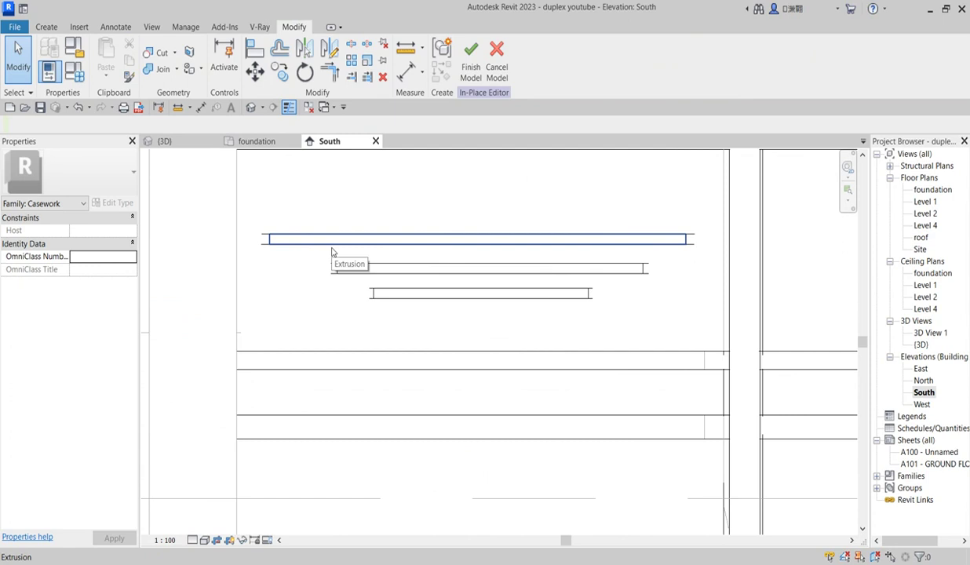
pyautogui.scroll(-4, 459, 287)
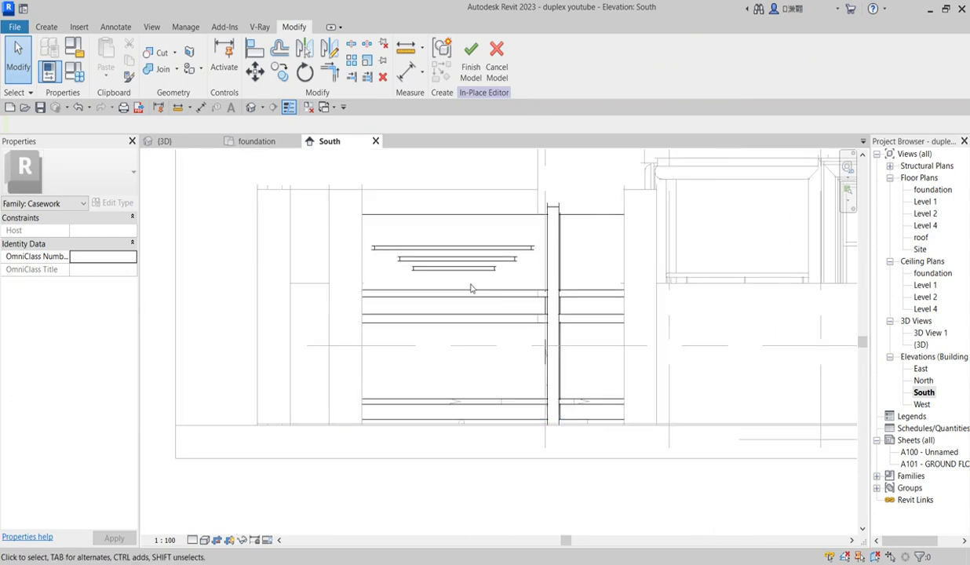
pyautogui.scroll(-2, 471, 289)
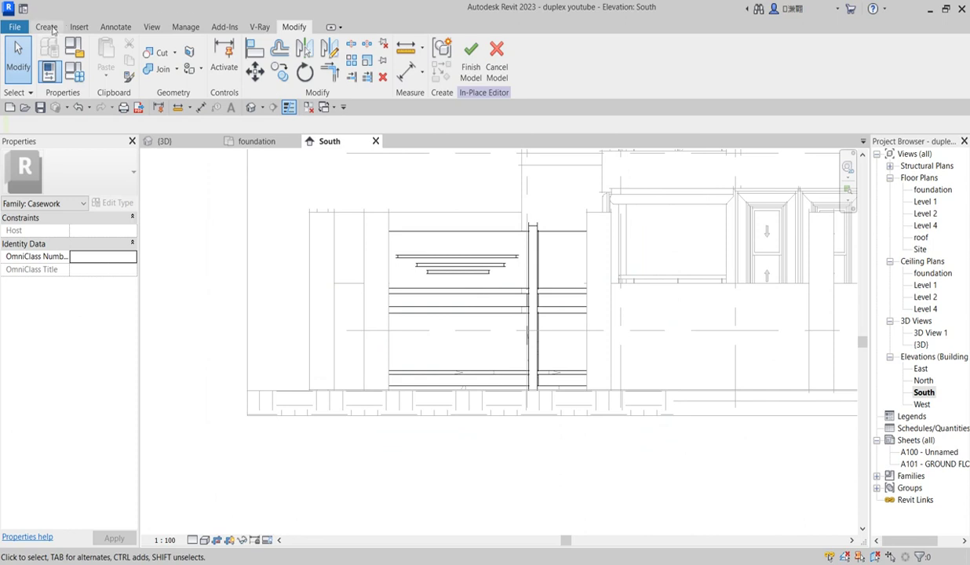
# Start a Revolve on the fence work plane with a 180-long vertical axis at the rod end
pyautogui.click(47, 27)
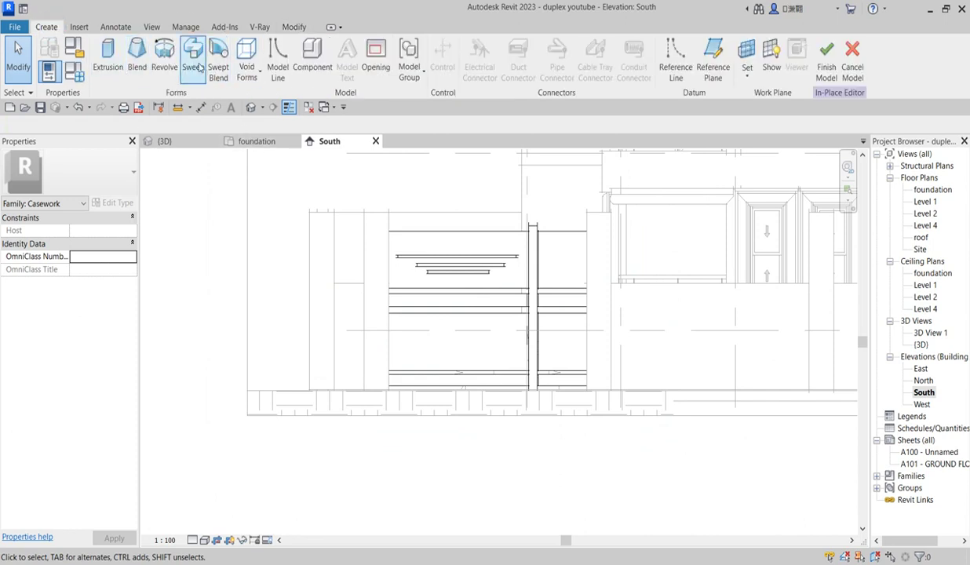
pyautogui.click(165, 63)
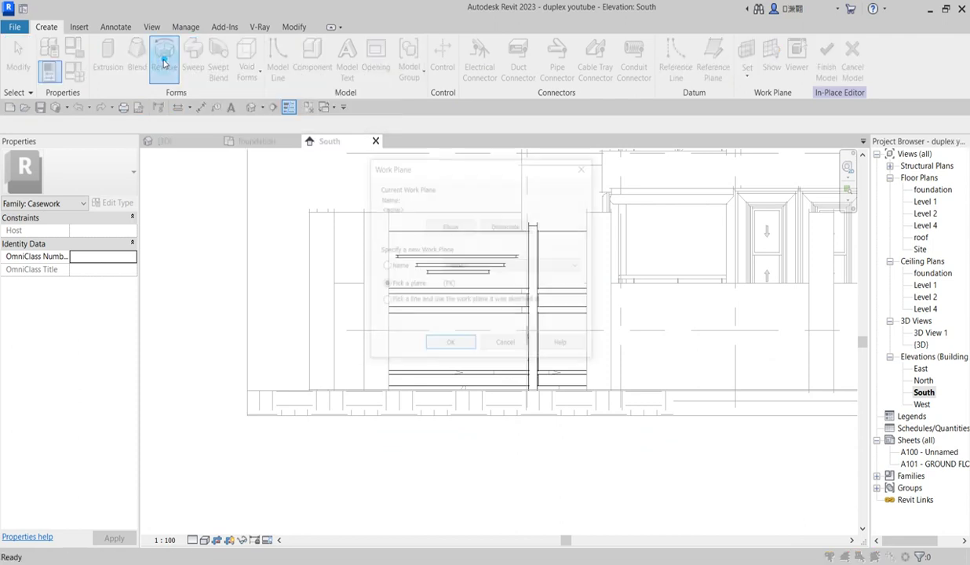
pyautogui.click(452, 346)
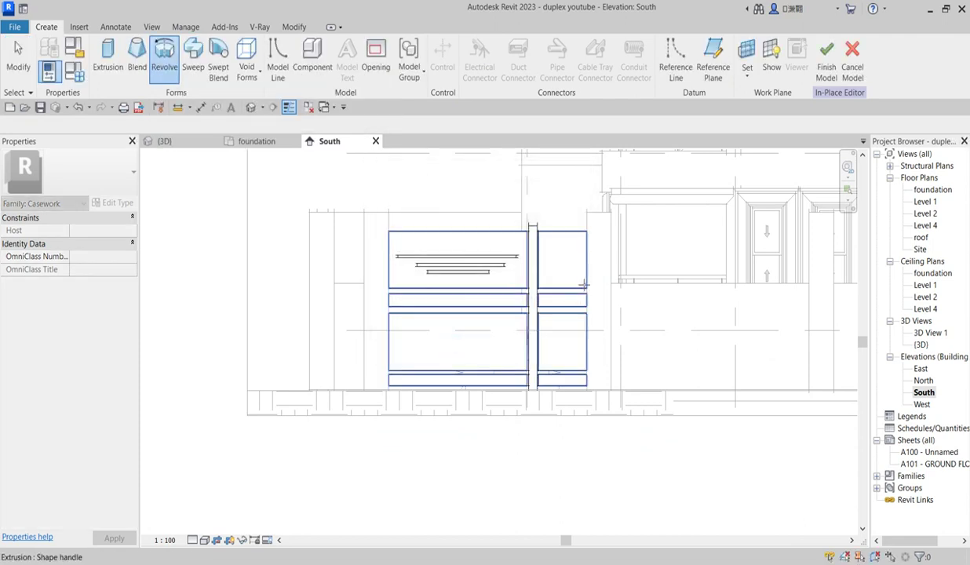
pyautogui.click(599, 227)
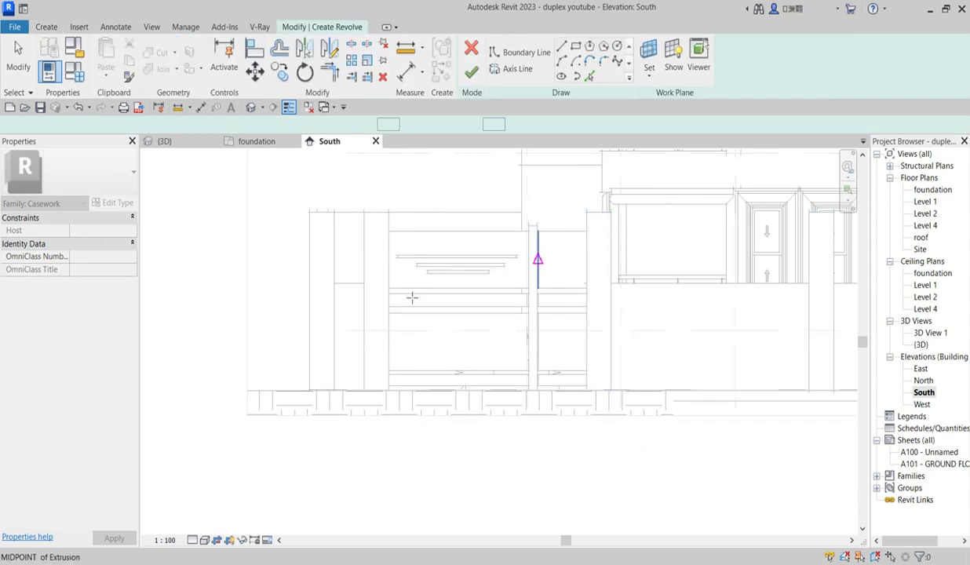
pyautogui.click(526, 70)
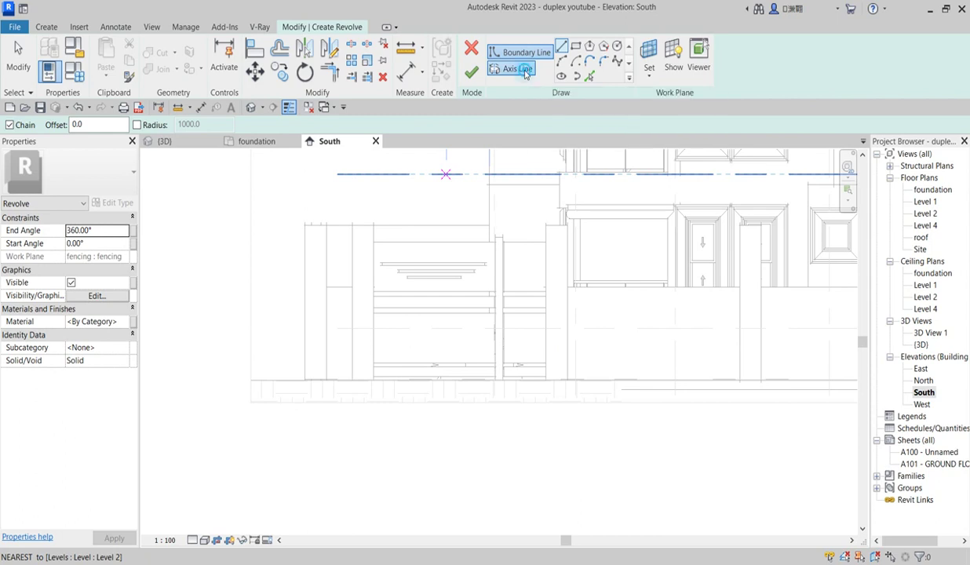
pyautogui.scroll(1, 502, 281)
pyautogui.scroll(3, 502, 280)
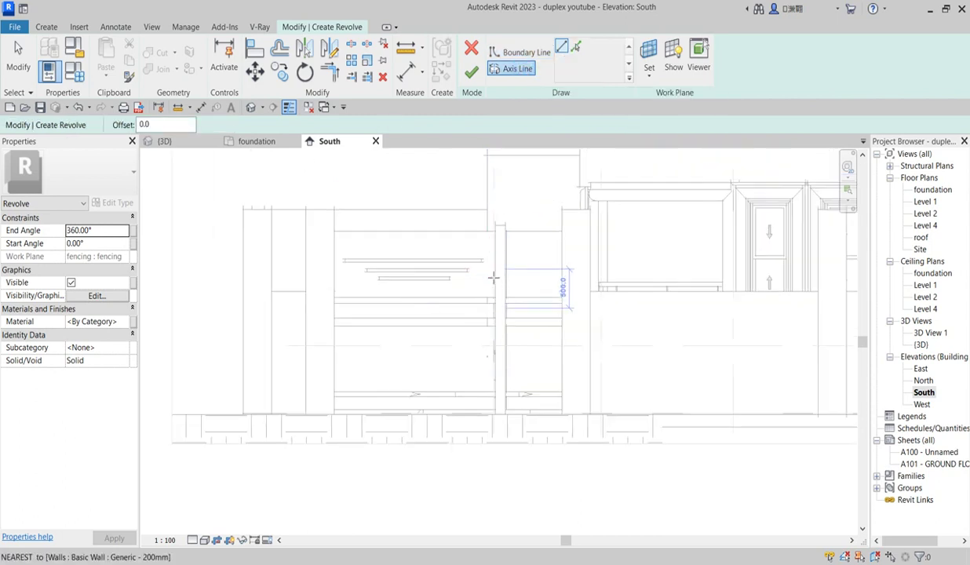
pyautogui.click(474, 248)
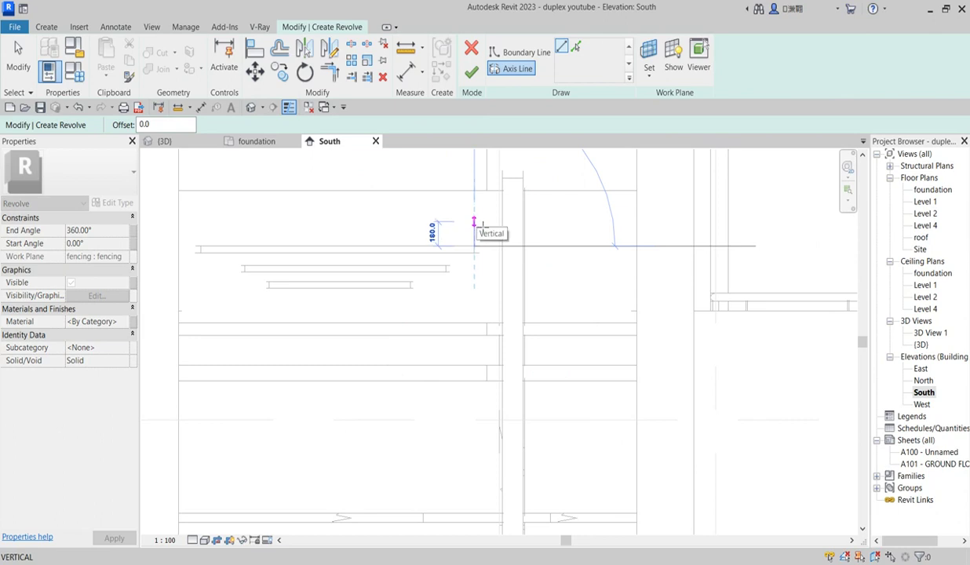
pyautogui.click(474, 223)
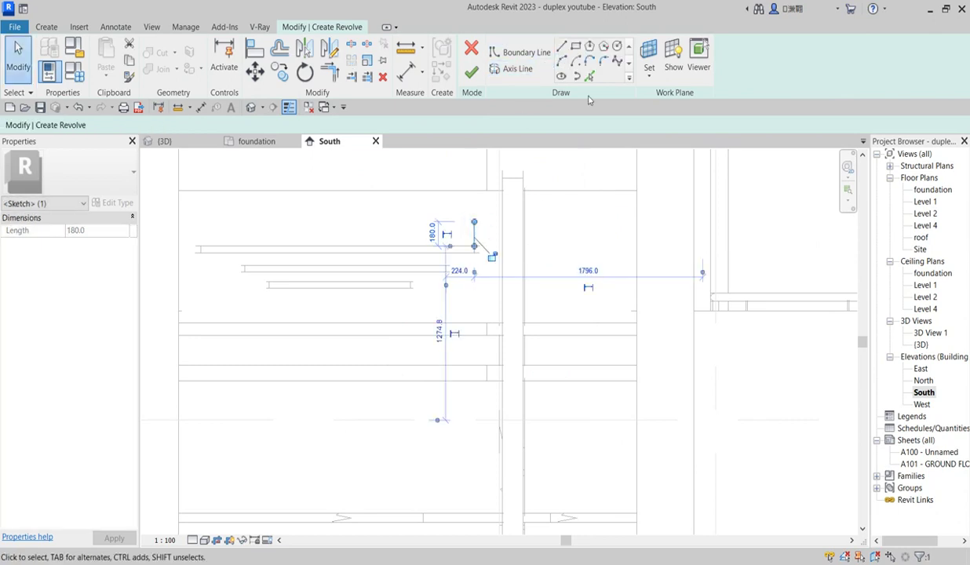
# Draw a line-and-arc profile of radius 25 and finish it as a 360° revolved cap
pyautogui.click(561, 45)
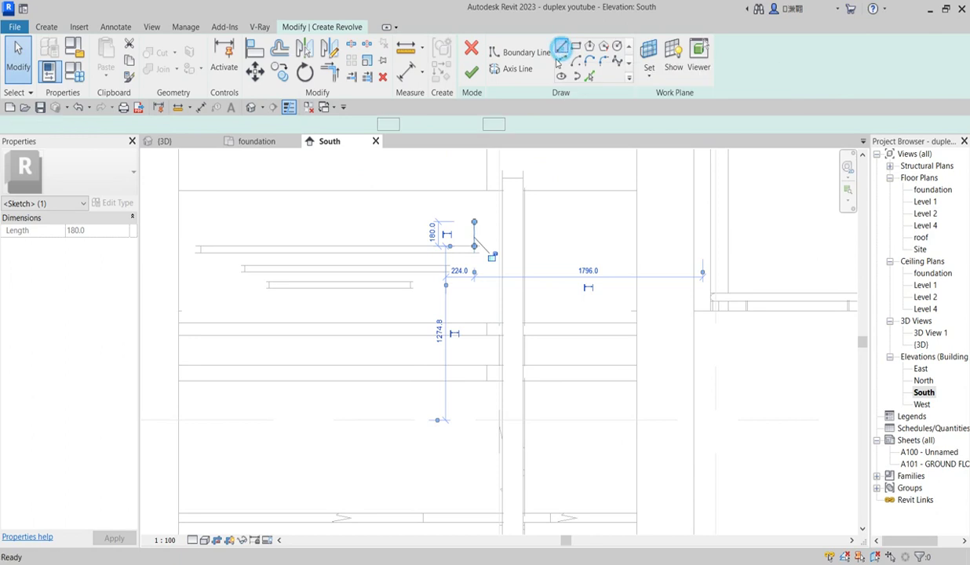
pyautogui.scroll(3, 483, 241)
pyautogui.scroll(1, 484, 241)
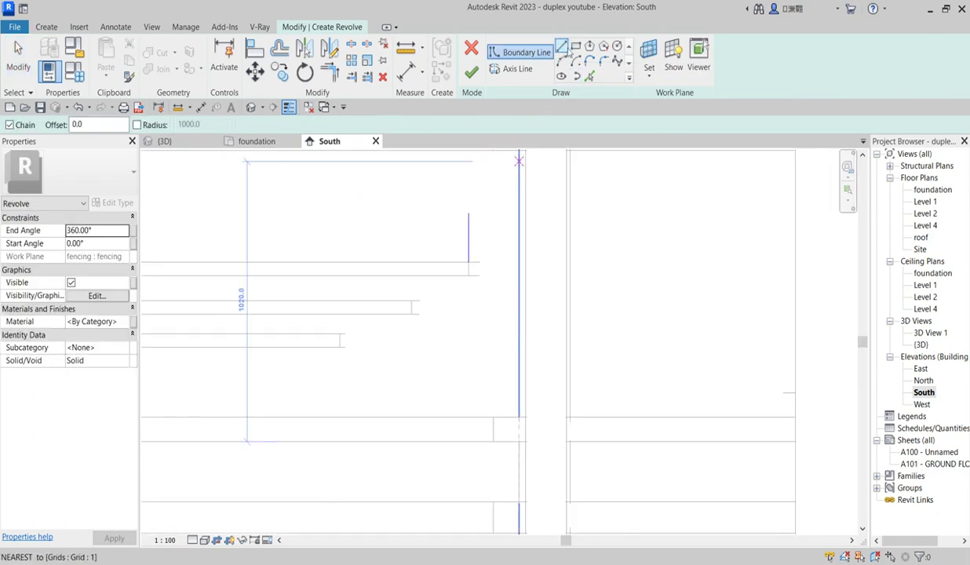
pyautogui.scroll(2, 475, 273)
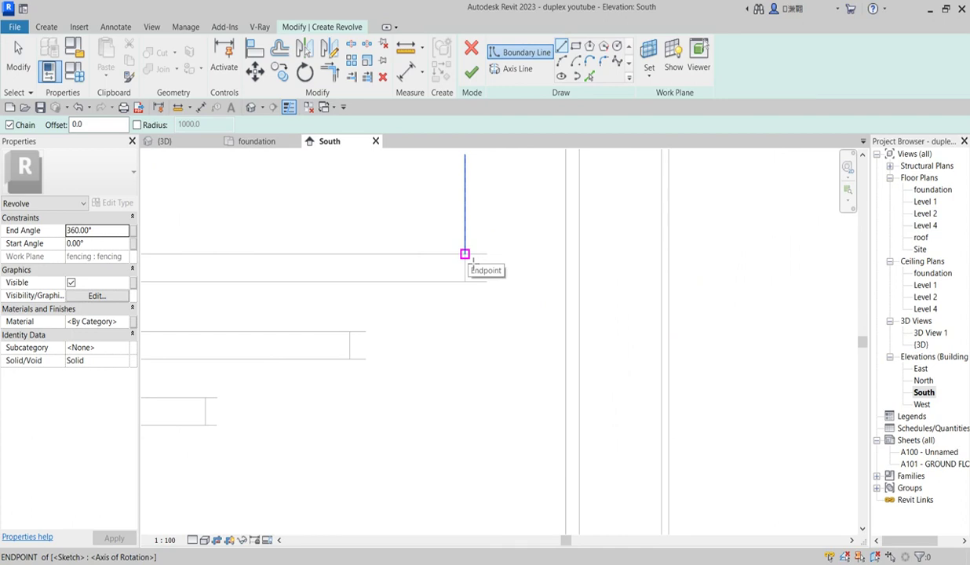
pyautogui.click(465, 254)
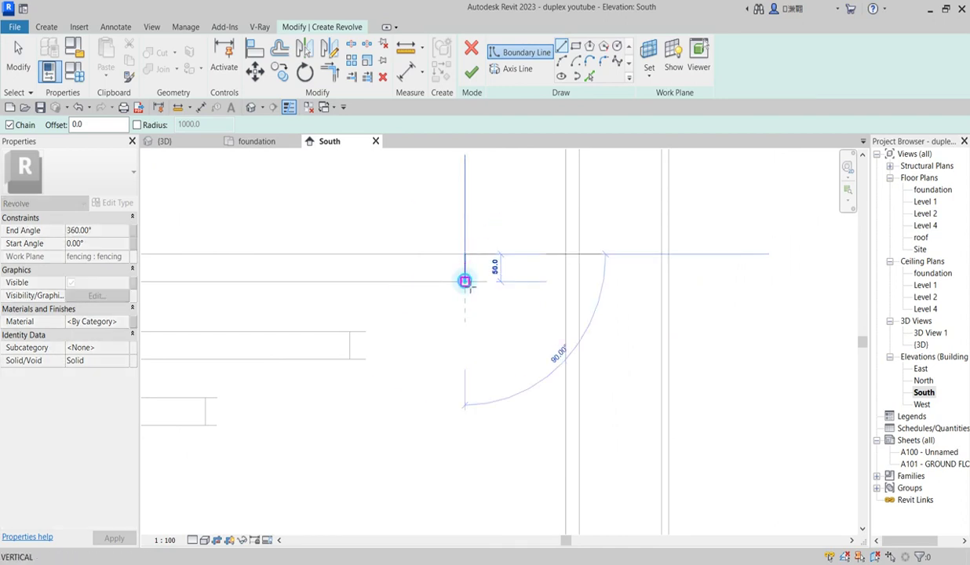
pyautogui.click(465, 281)
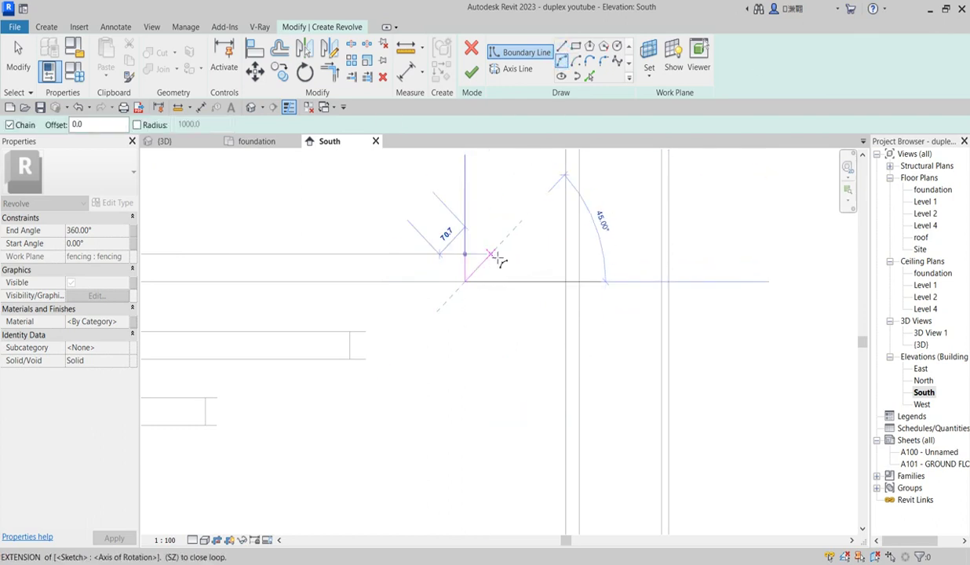
pyautogui.click(465, 254)
pyautogui.scroll(3, 486, 276)
pyautogui.click(480, 270)
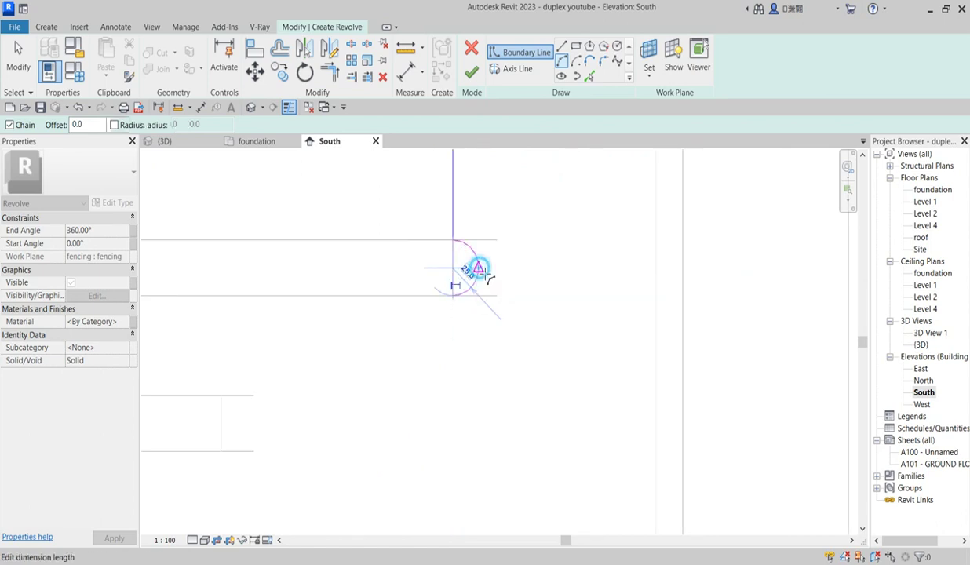
pyautogui.click(471, 73)
pyautogui.scroll(-3, 516, 268)
pyautogui.scroll(1, 476, 303)
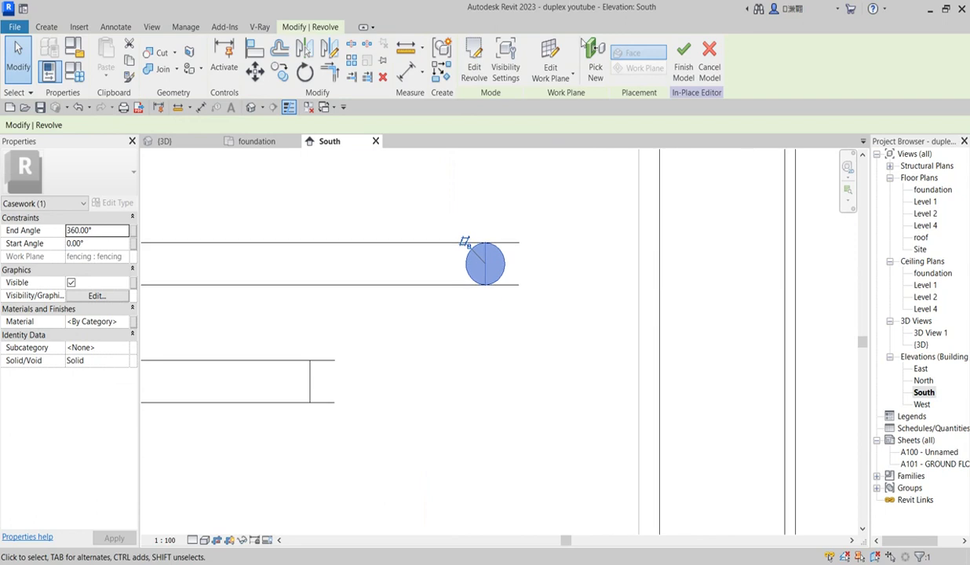
# In the revolve sketch, replace the old arc with a larger start-end-radius arc bulging right
pyautogui.click(474, 67)
pyautogui.scroll(2, 507, 263)
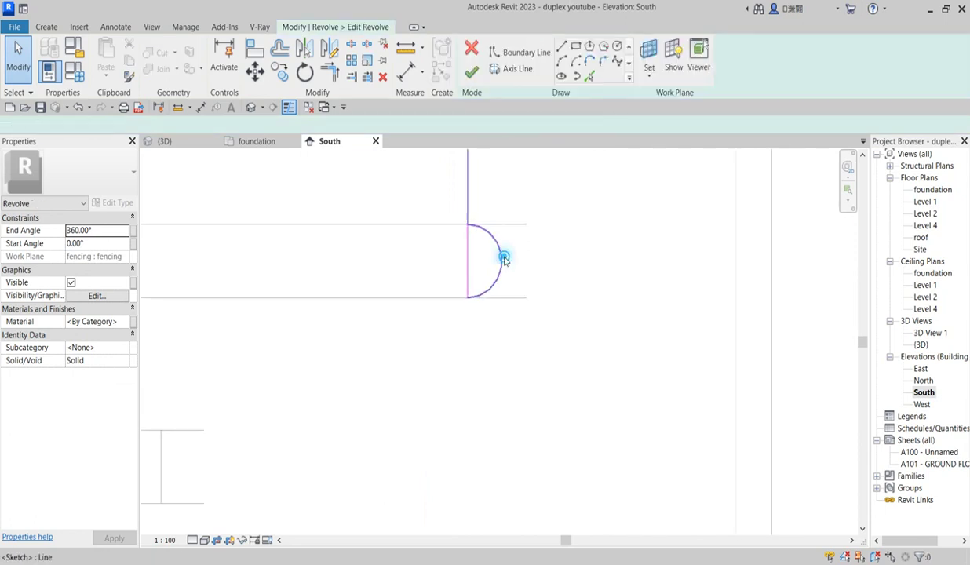
pyautogui.click(504, 259)
pyautogui.press('Right')
pyautogui.press('Right')
pyautogui.press('Right')
pyautogui.press('Right')
pyautogui.press('Right')
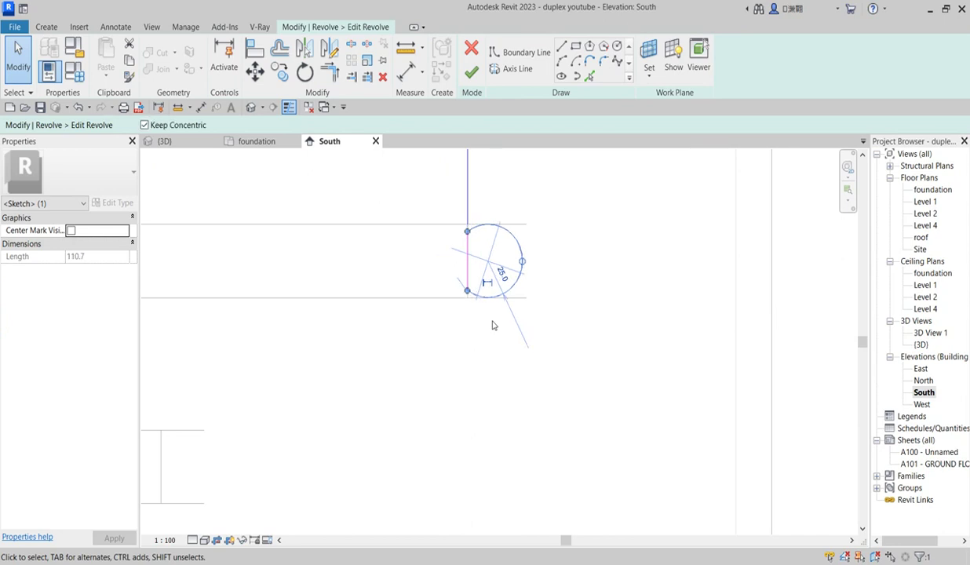
pyautogui.press('Delete')
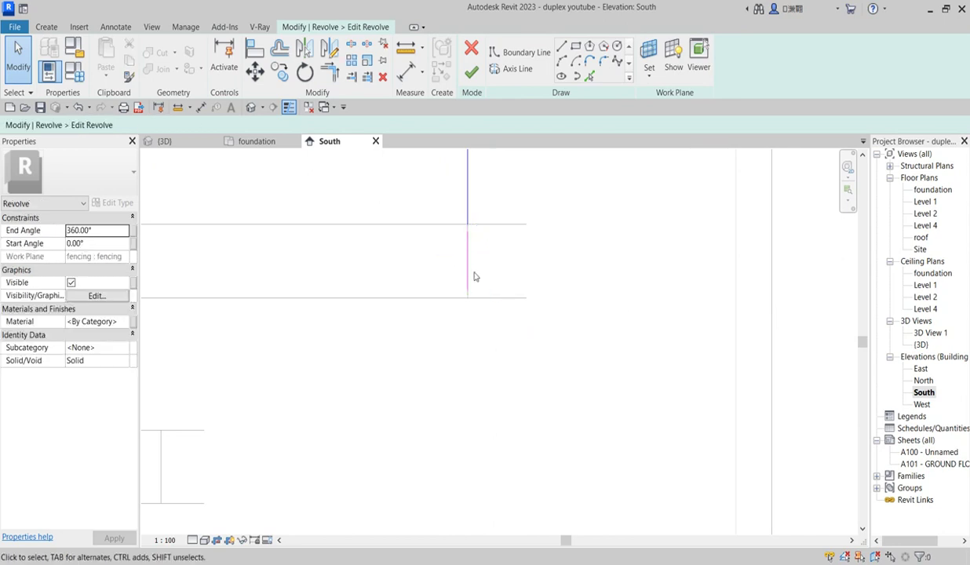
pyautogui.click(562, 62)
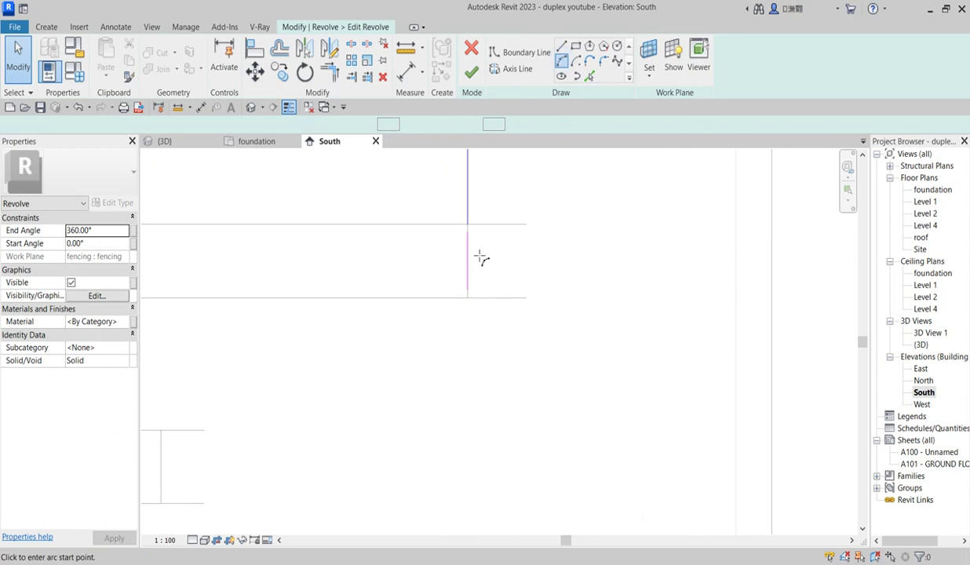
pyautogui.click(468, 224)
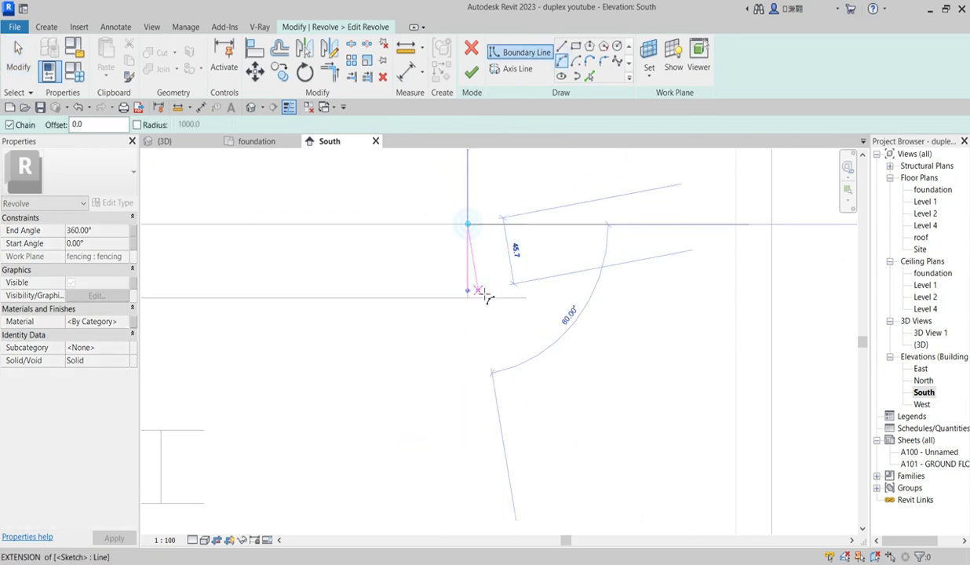
pyautogui.click(468, 296)
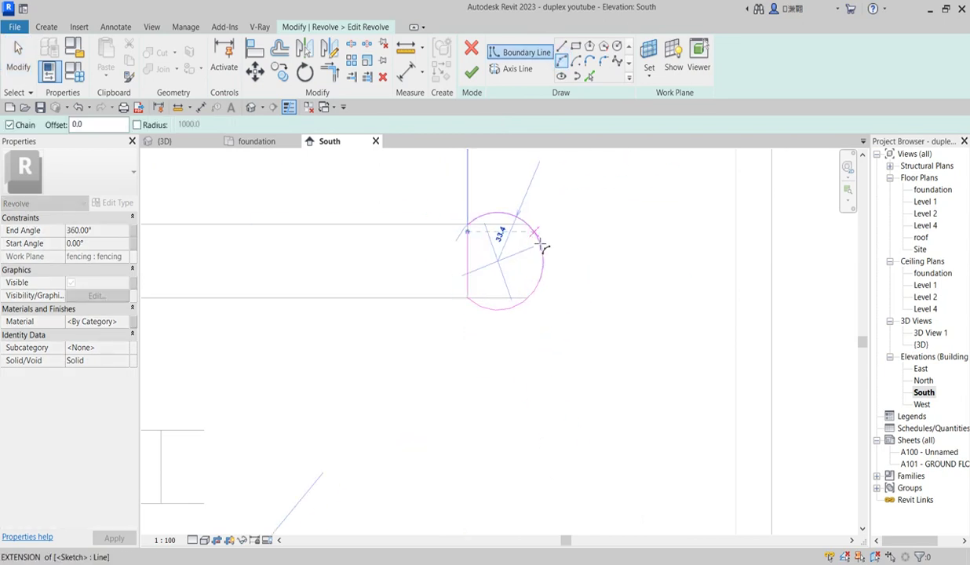
pyautogui.click(543, 234)
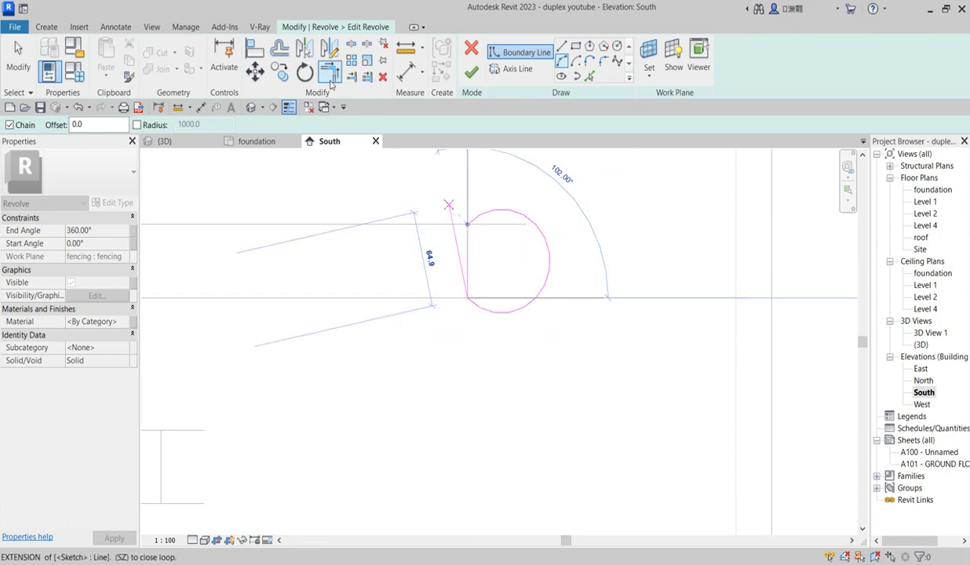
# Trim the vertical line and new arc to a corner and finish the revolve
pyautogui.click(330, 71)
pyautogui.click(466, 243)
pyautogui.click(490, 216)
pyautogui.click(472, 258)
pyautogui.click(492, 313)
pyautogui.click(471, 72)
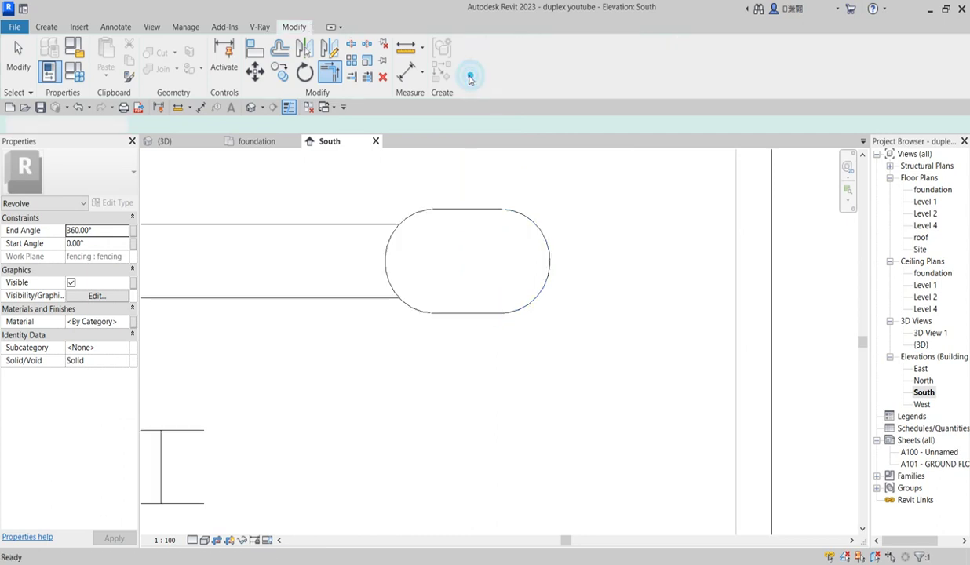
# Reopen the end-cap sketch, delete its arc, and make the vertical profile line 80 long
pyautogui.press('Escape')
pyautogui.scroll(-3, 483, 319)
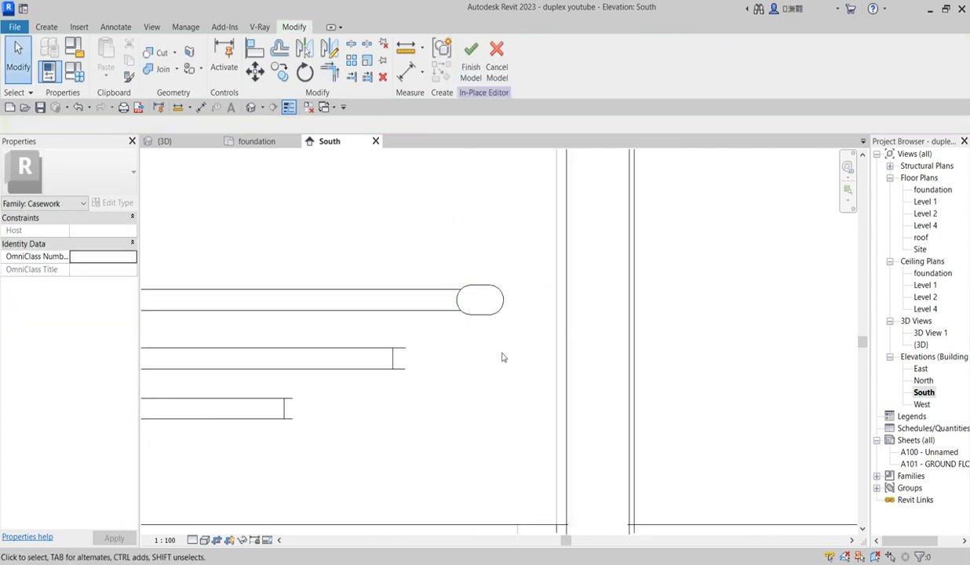
pyautogui.click(504, 317)
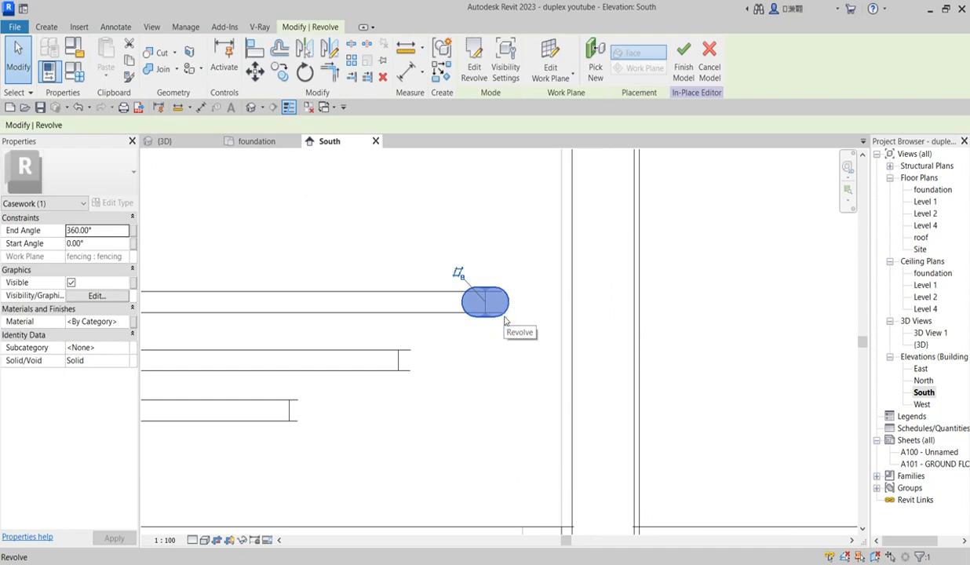
pyautogui.scroll(2, 507, 320)
pyautogui.click(482, 72)
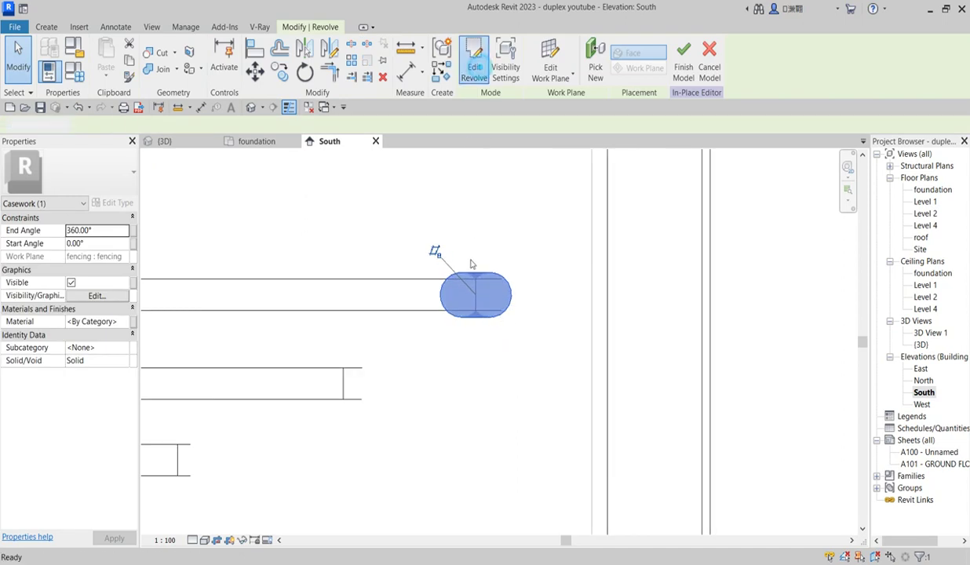
pyautogui.scroll(3, 493, 267)
pyautogui.click(497, 267)
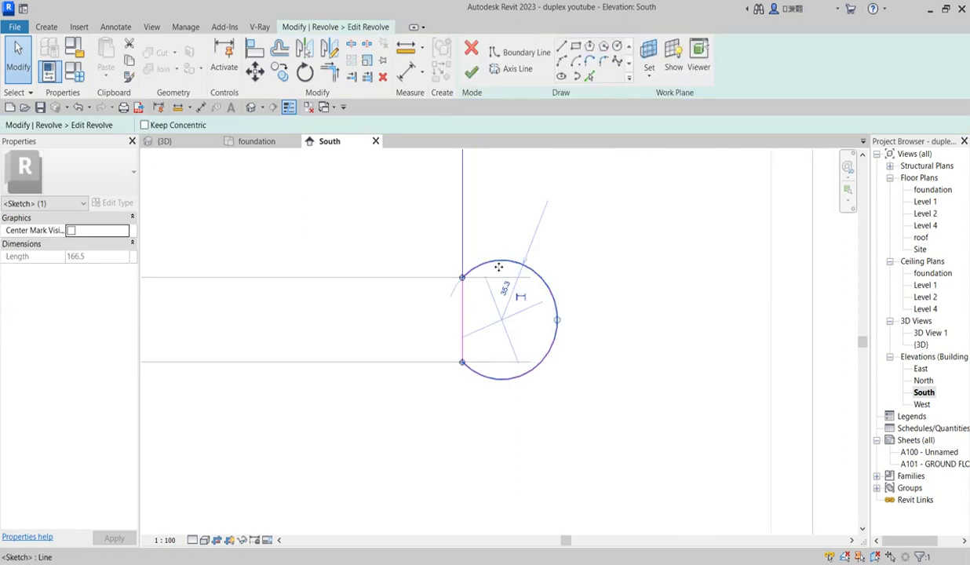
pyautogui.press('Delete')
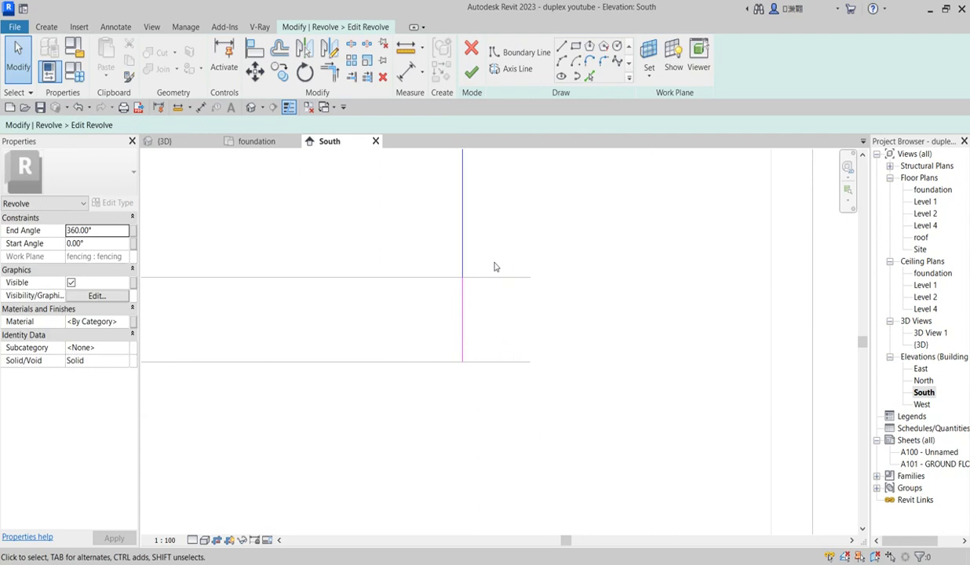
pyautogui.click(460, 302)
pyautogui.moveTo(462, 279); pyautogui.dragTo(463, 251)
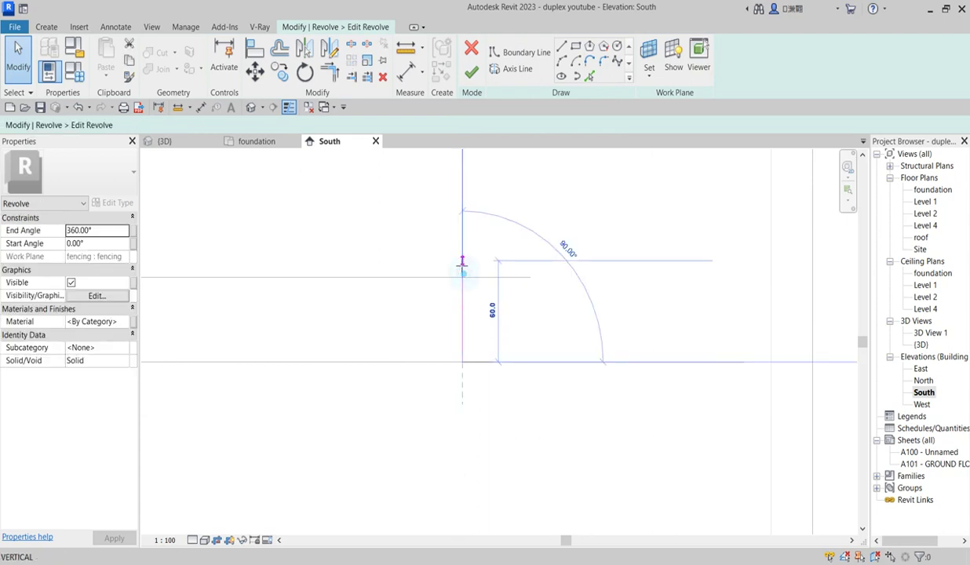
pyautogui.hotkey('ctrl', 'z')
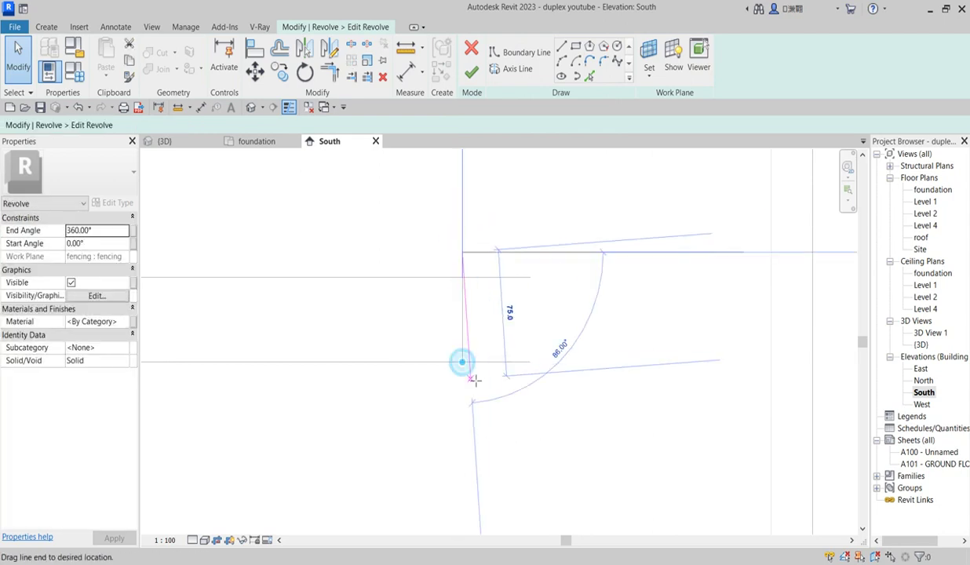
pyautogui.moveTo(467, 388); pyautogui.dragTo(462, 387)
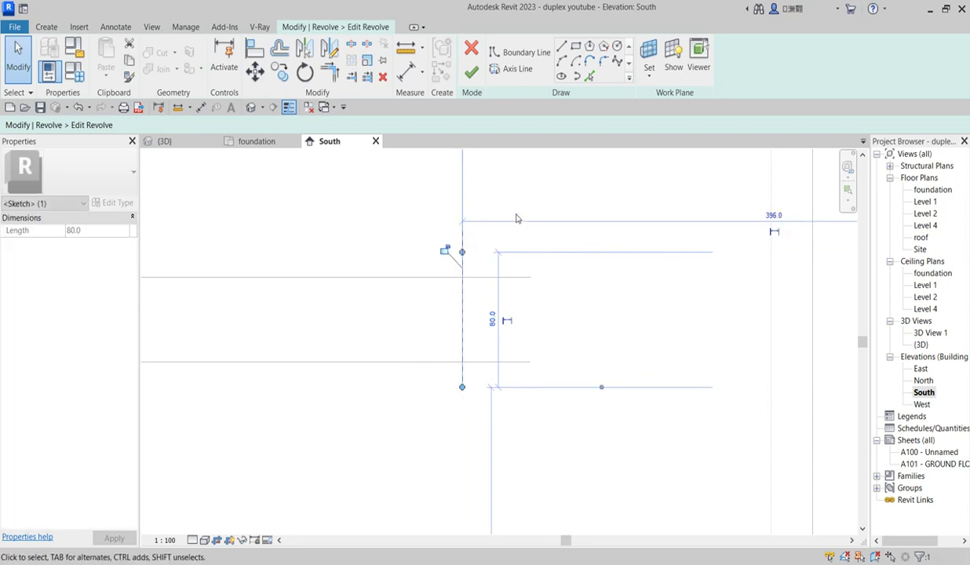
# Close the profile with a radius-40 semicircular arc, finish the ball revolve, and zoom out
pyautogui.click(564, 62)
pyautogui.click(462, 252)
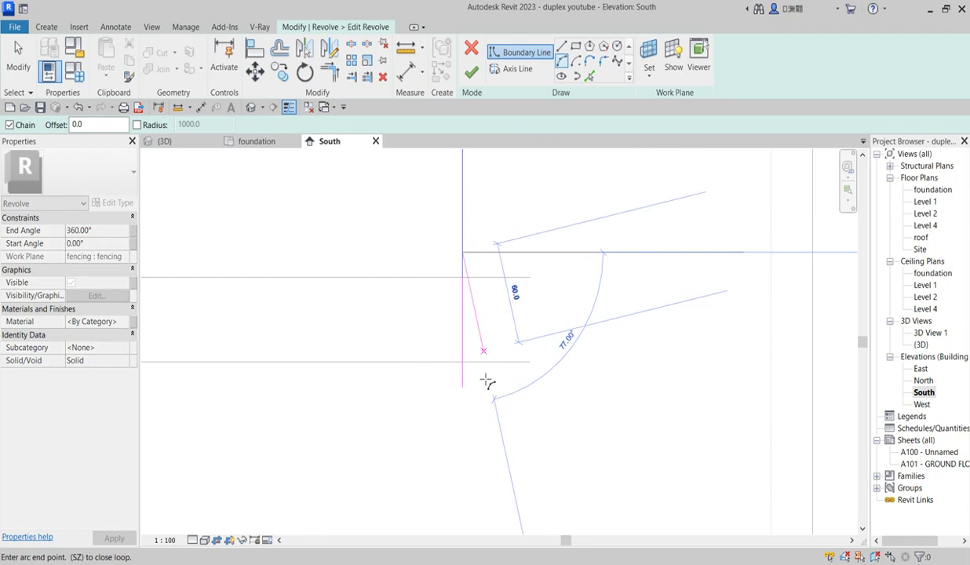
pyautogui.click(462, 387)
pyautogui.click(529, 322)
pyautogui.click(474, 75)
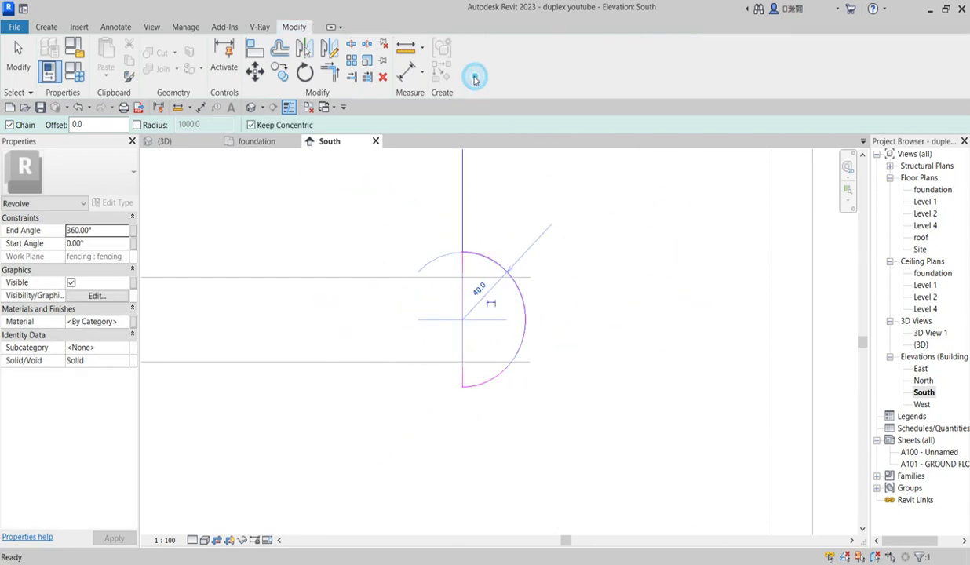
pyautogui.scroll(-4, 524, 362)
pyautogui.press('Escape')
pyautogui.scroll(-2, 556, 350)
pyautogui.scroll(2, 544, 356)
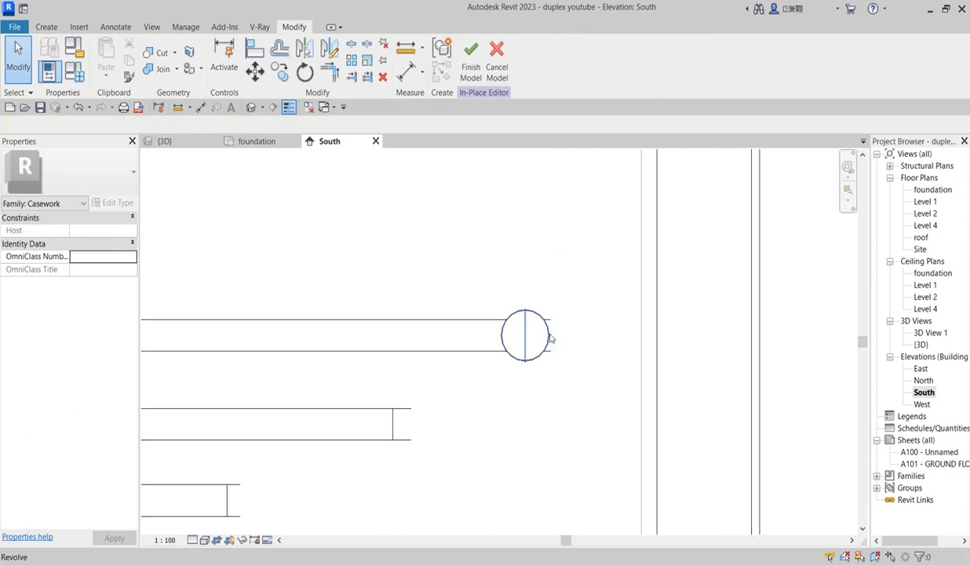
pyautogui.click(551, 339)
pyautogui.press('z')
pyautogui.press('o')
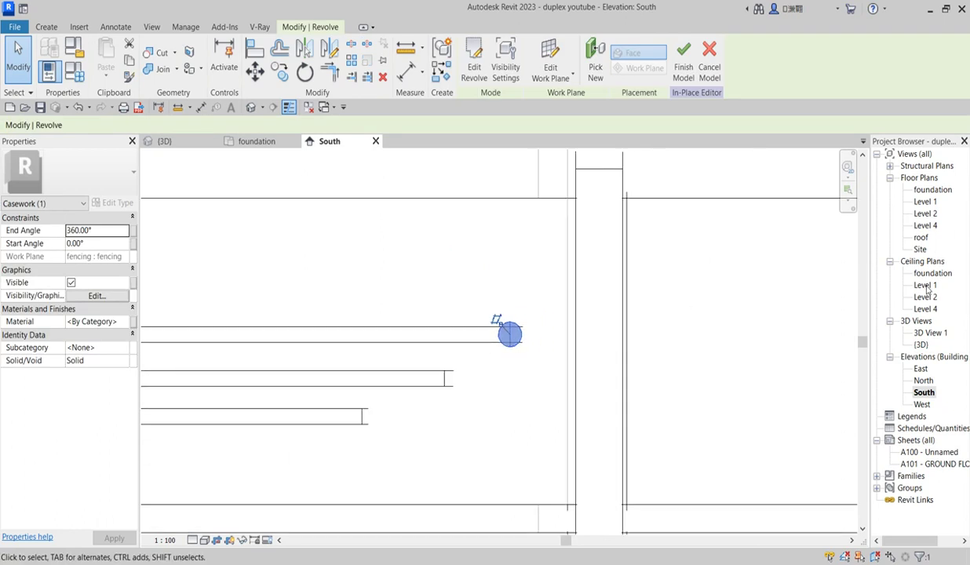
# In the Level 1 plan, move the ball onto the rod line, then return to South elevation
pyautogui.doubleClick(932, 190)
pyautogui.doubleClick(926, 201)
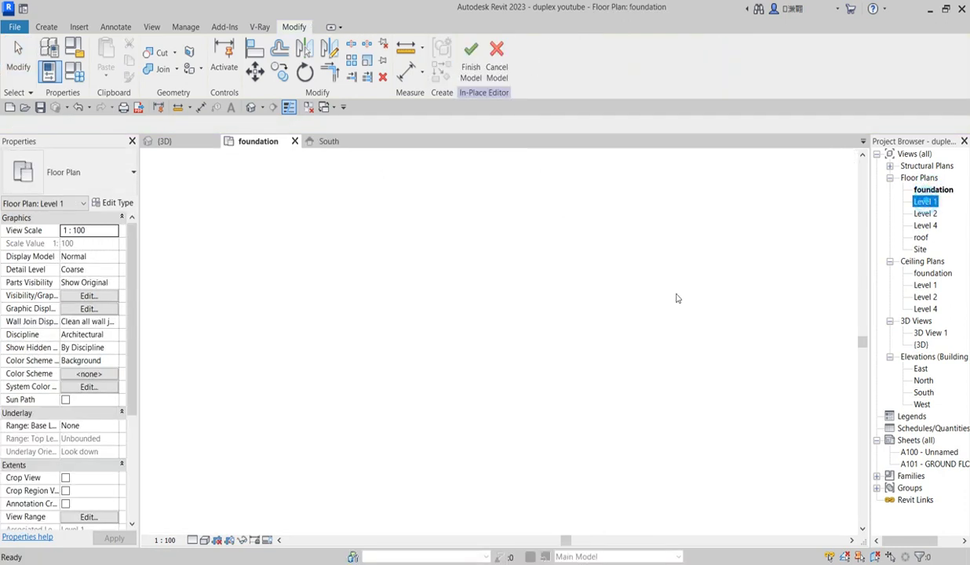
pyautogui.scroll(-2, 537, 337)
pyautogui.scroll(2, 659, 336)
pyautogui.scroll(2, 643, 316)
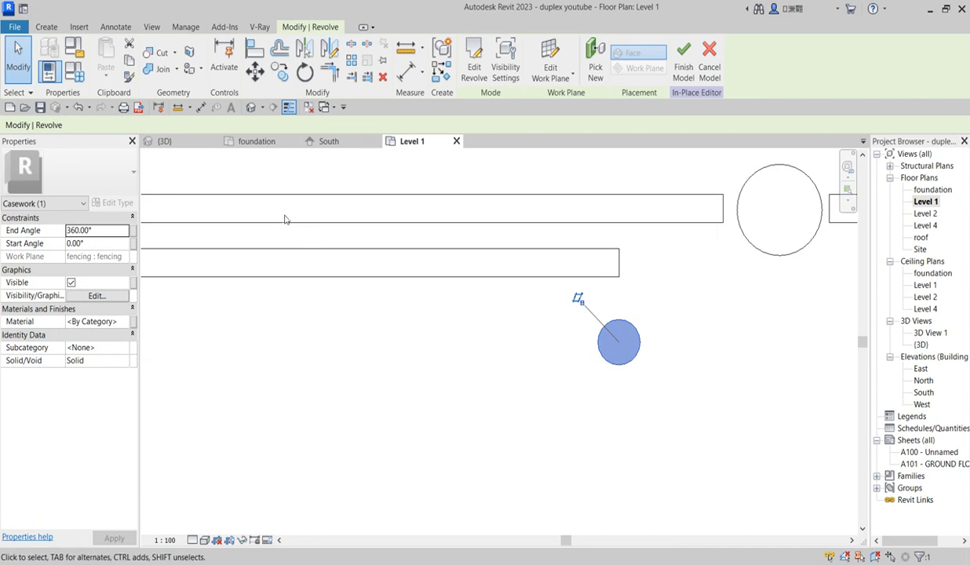
pyautogui.click(255, 71)
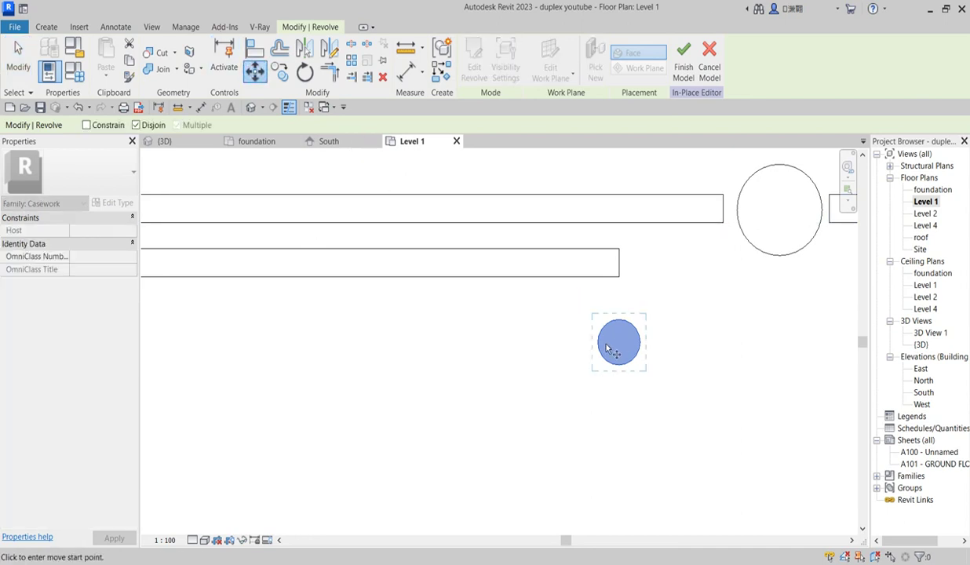
pyautogui.click(619, 348)
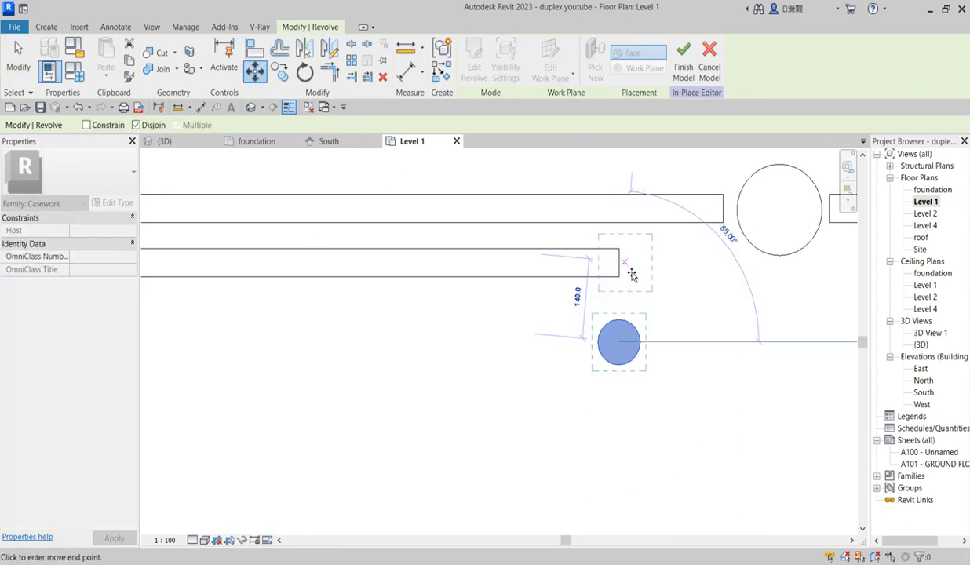
pyautogui.click(620, 270)
pyautogui.scroll(-2, 587, 340)
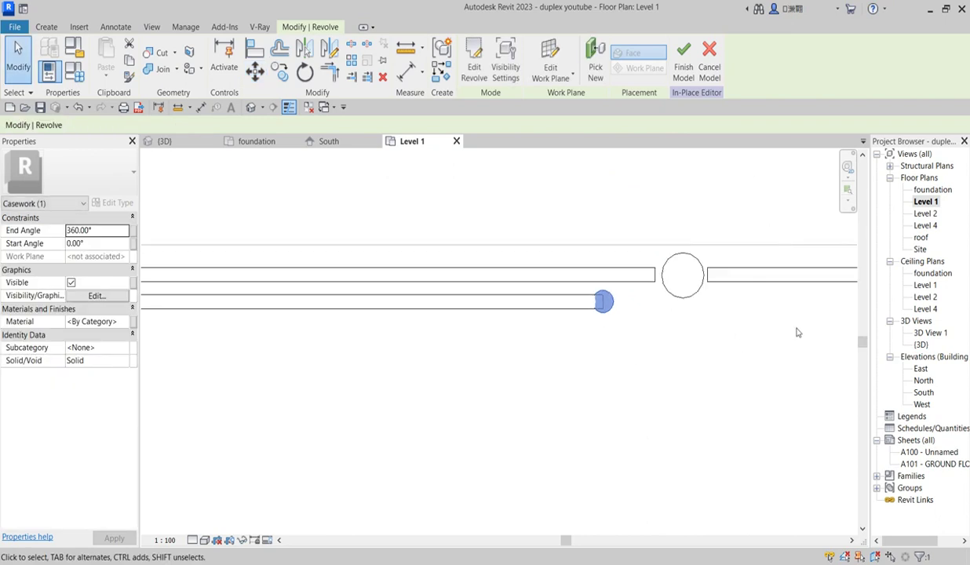
pyautogui.scroll(-2, 696, 351)
pyautogui.scroll(1, 654, 334)
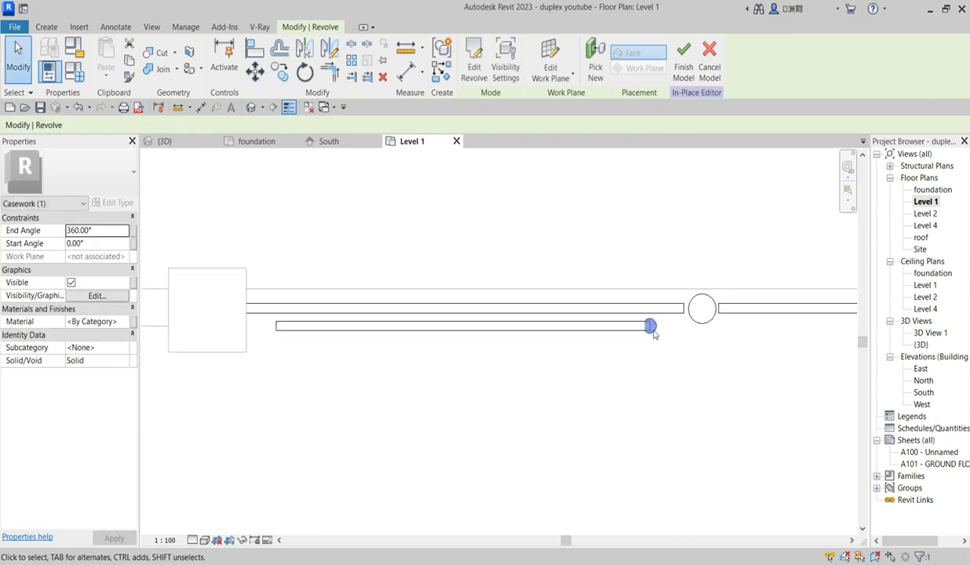
pyautogui.doubleClick(923, 392)
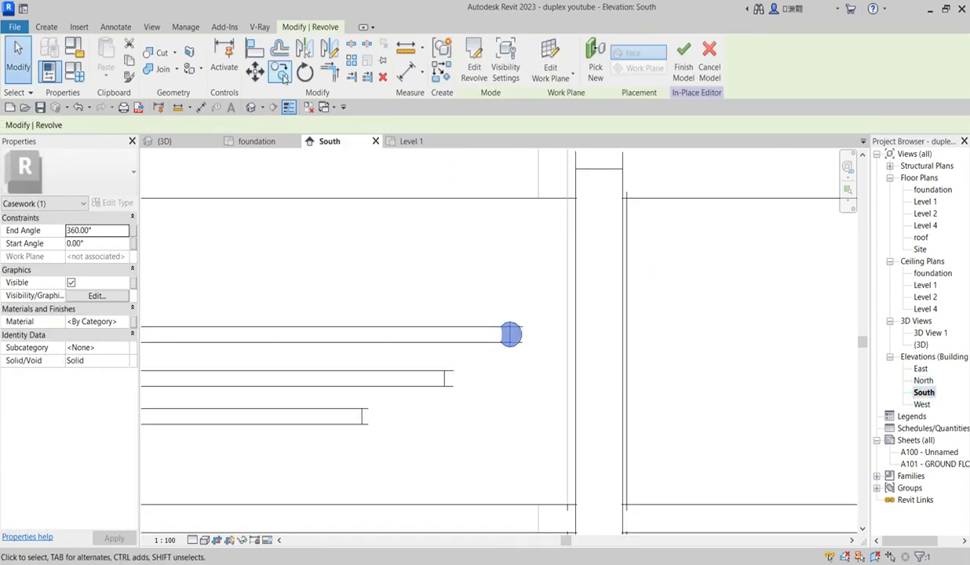
# Copy the right-end ball onto the ends of the second and third rods
pyautogui.click(280, 72)
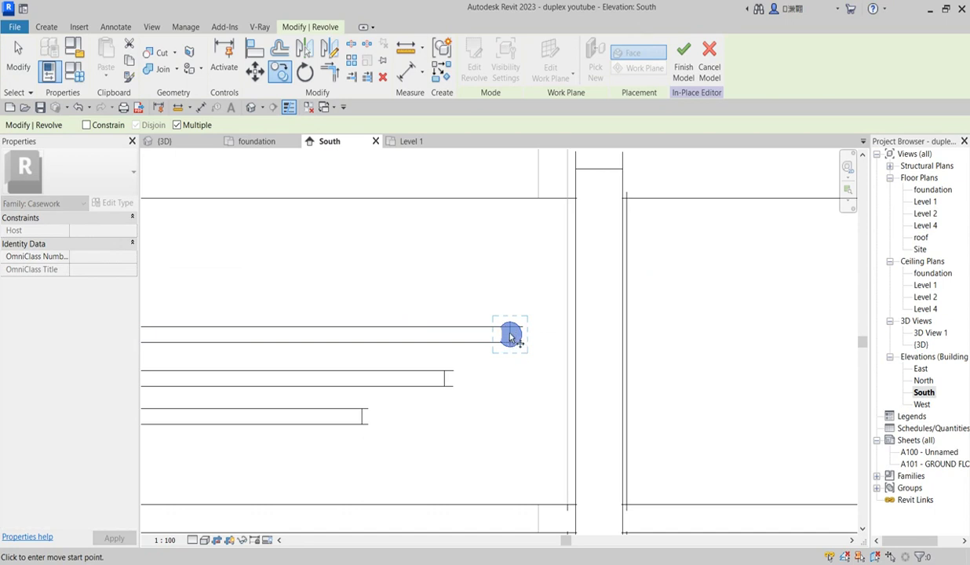
pyautogui.click(511, 343)
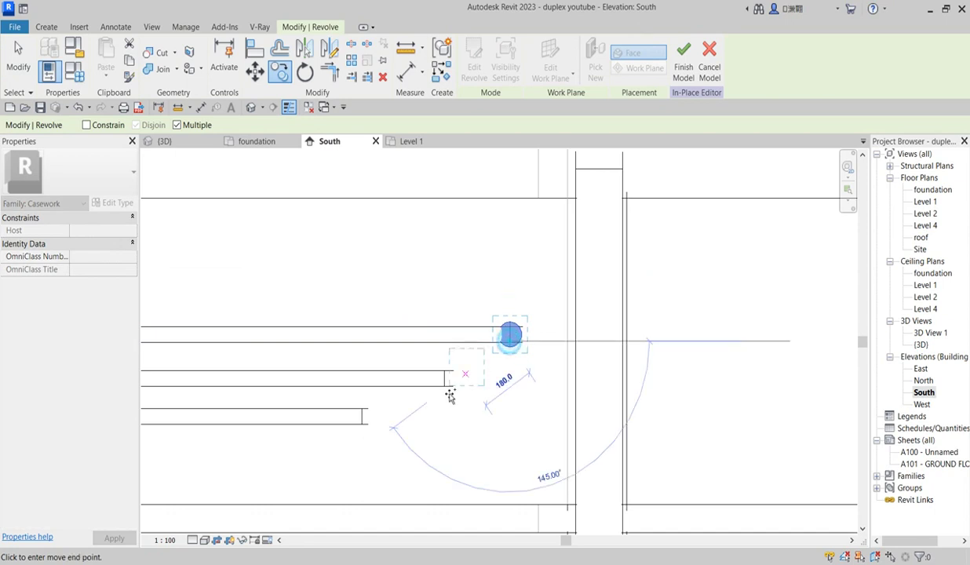
pyautogui.click(445, 389)
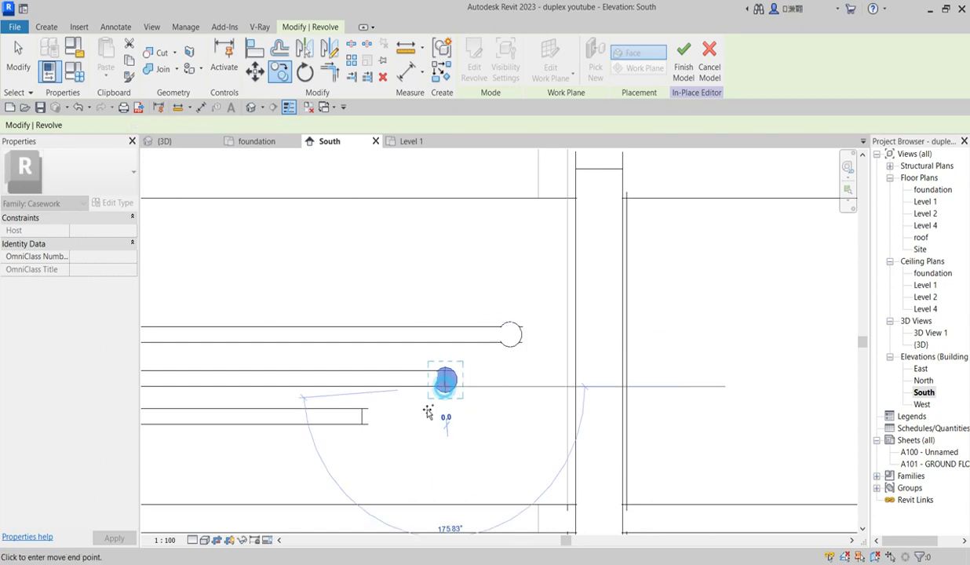
pyautogui.click(361, 417)
pyautogui.scroll(-3, 510, 414)
pyautogui.scroll(-3, 510, 412)
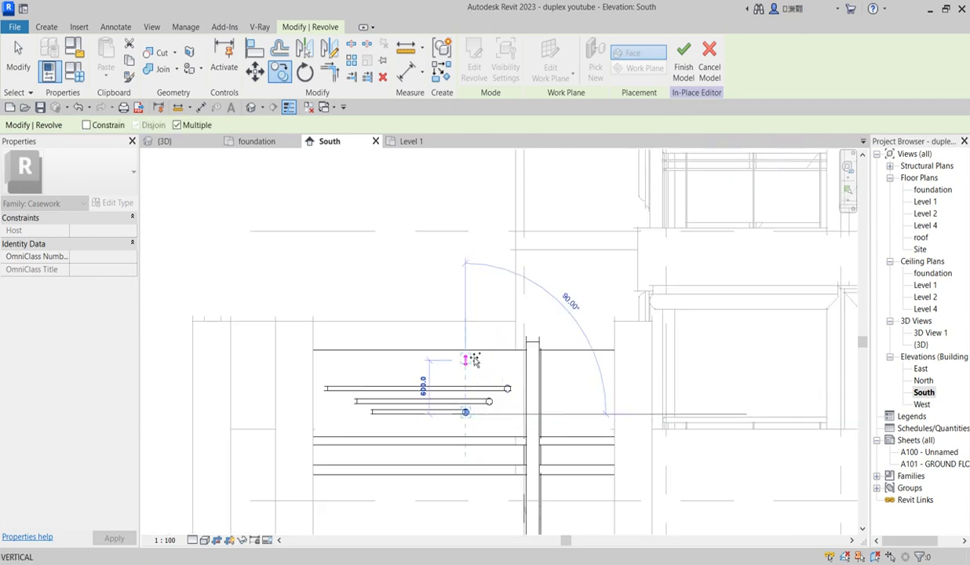
pyautogui.scroll(3, 357, 439)
pyautogui.press('Escape')
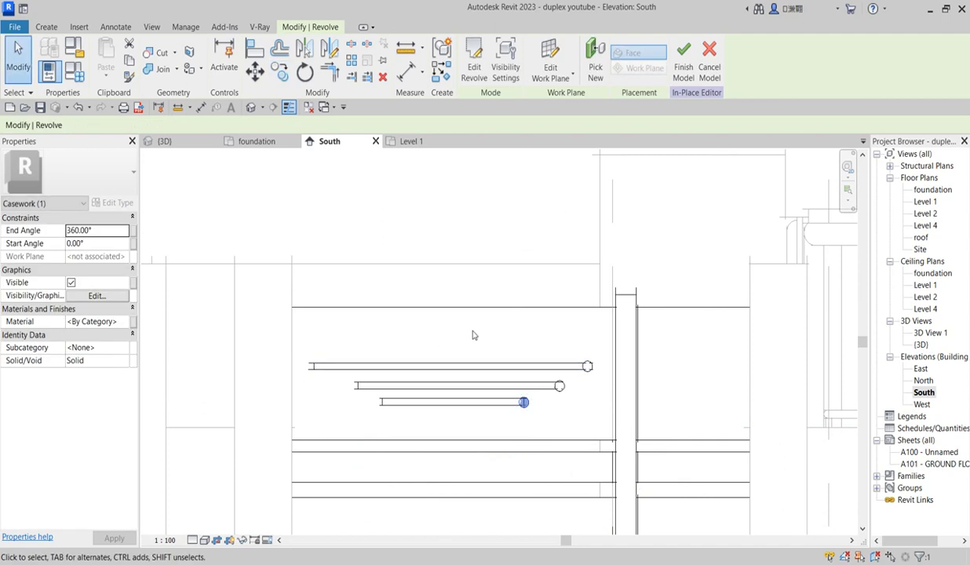
# Mirror copies of the three right-end balls across the rods' midpoint to cap their left ends
pyautogui.moveTo(481, 320); pyautogui.dragTo(609, 450)
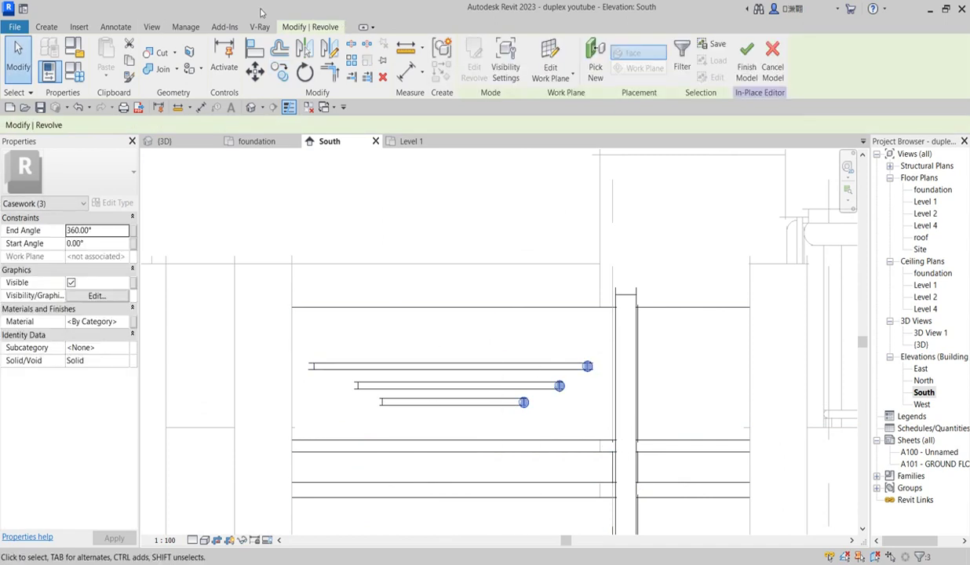
pyautogui.click(328, 50)
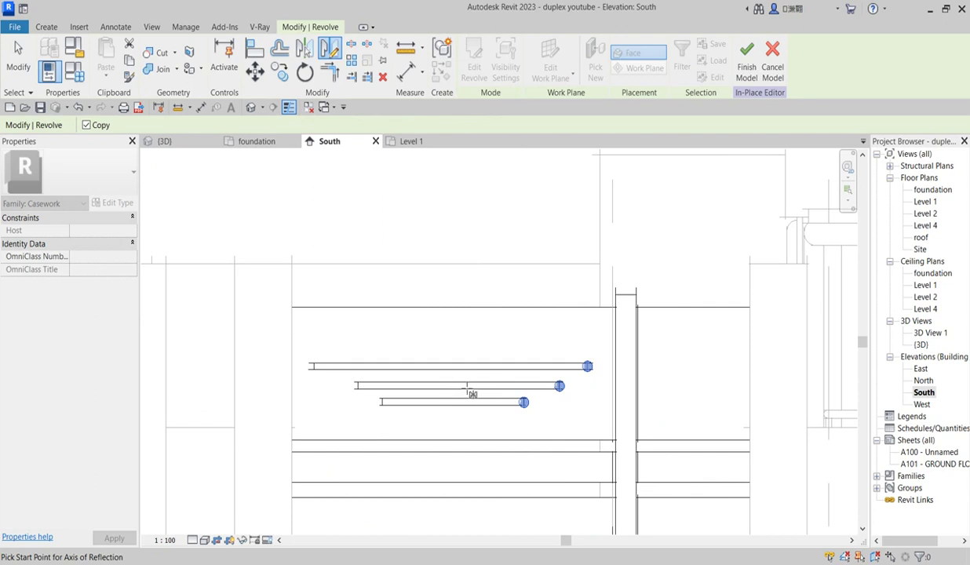
pyautogui.click(456, 384)
pyautogui.click(455, 349)
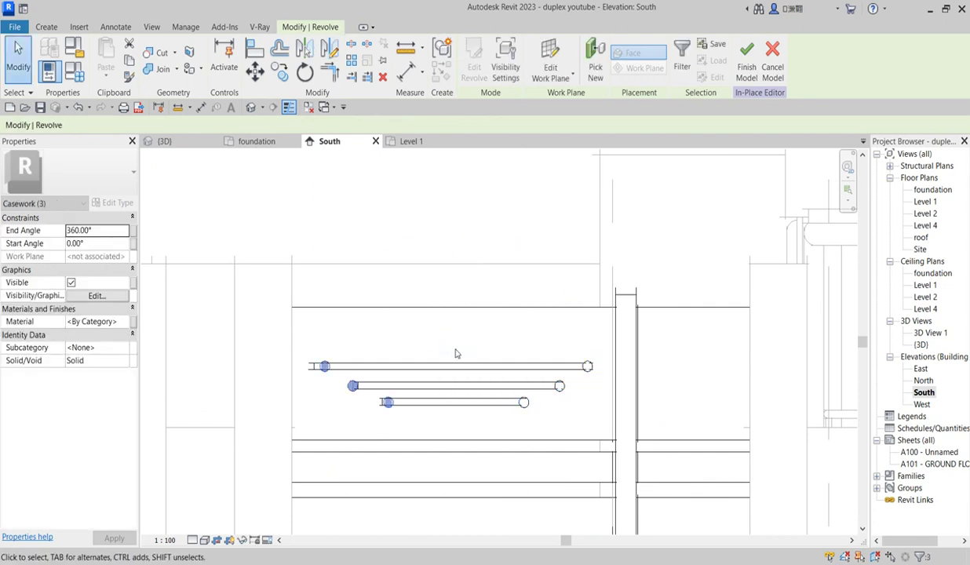
pyautogui.scroll(3, 314, 402)
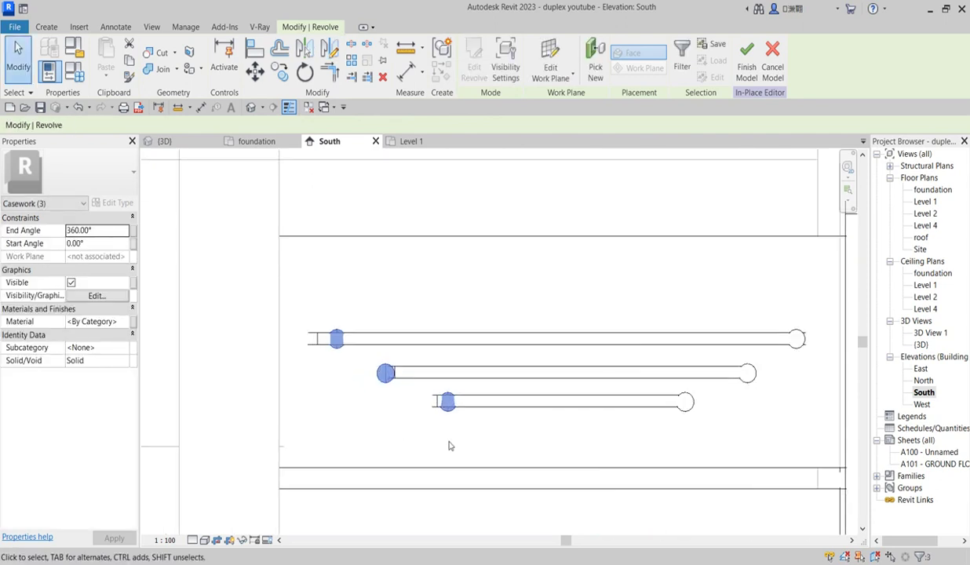
pyautogui.scroll(5, 450, 424)
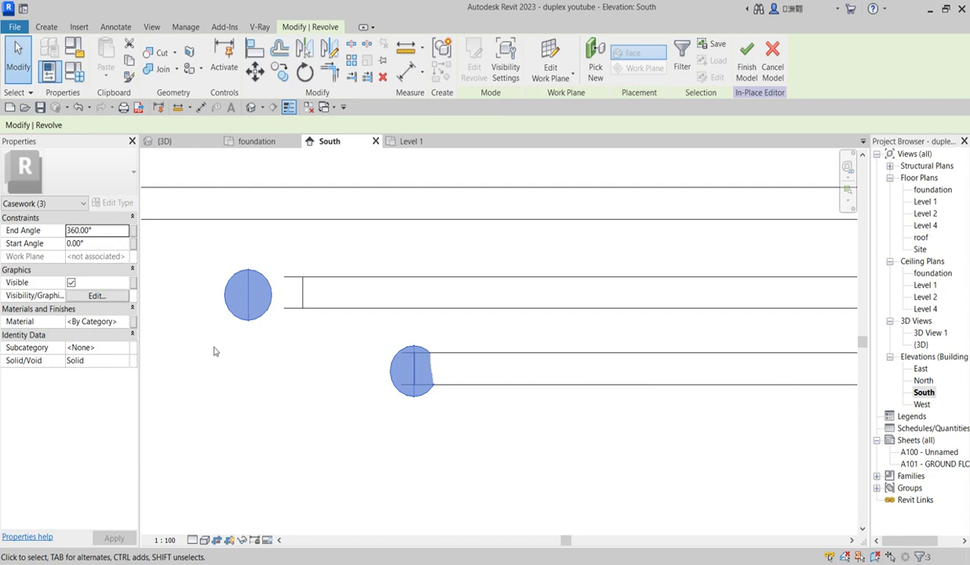
pyautogui.scroll(-2, 276, 350)
pyautogui.press('Escape')
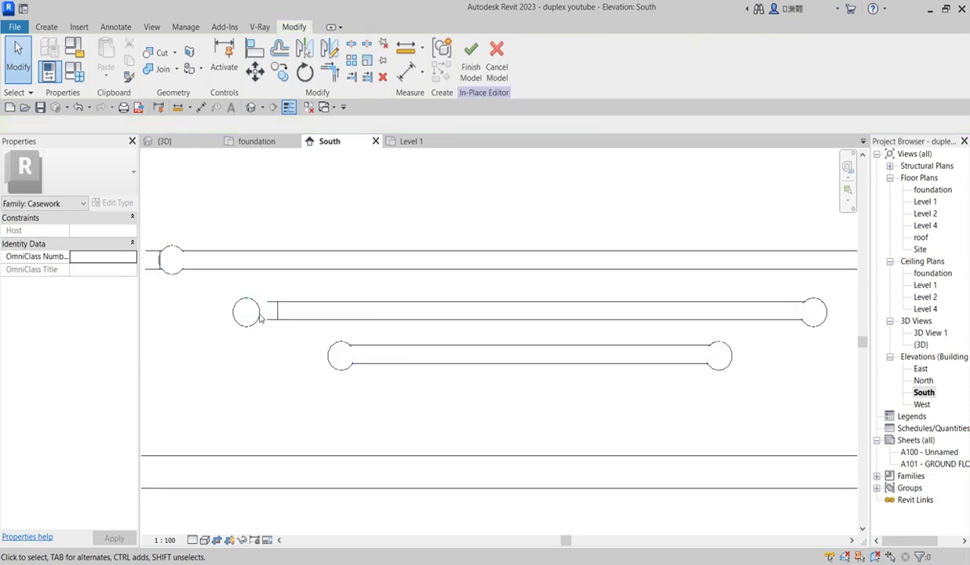
# Nudge the middle rod's left ball flush against its tip, then select all rods and balls
pyautogui.click(244, 306)
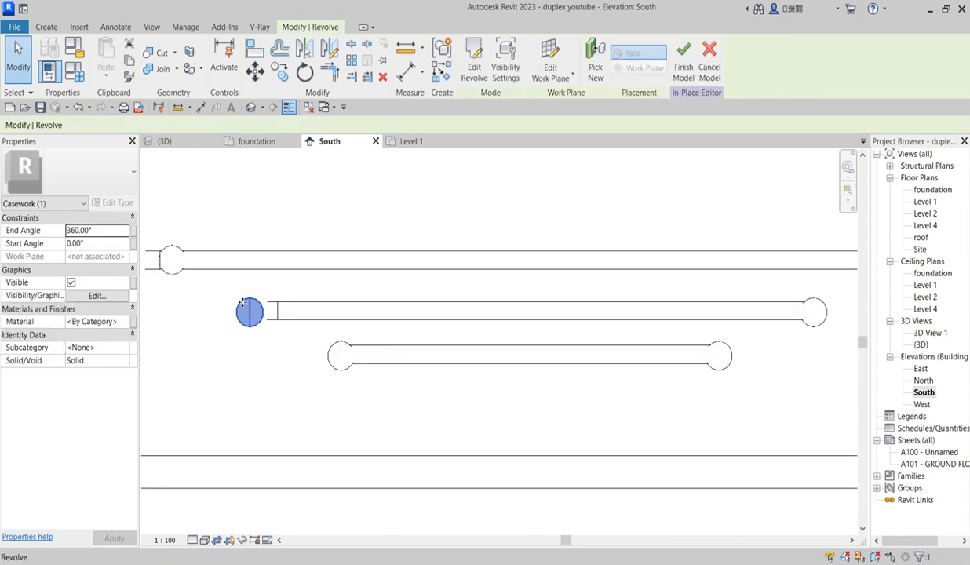
pyautogui.press('Escape')
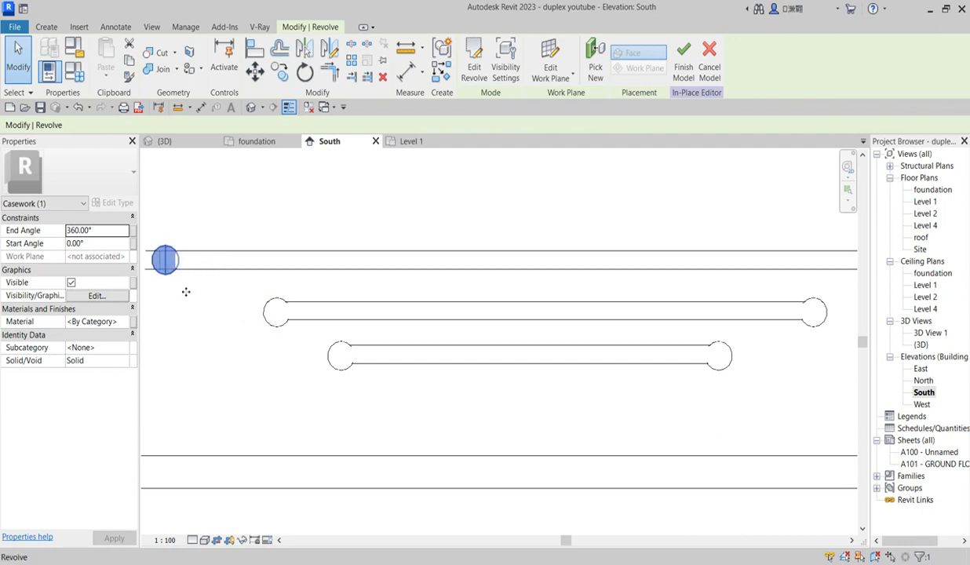
pyautogui.scroll(-3, 216, 308)
pyautogui.scroll(2, 218, 313)
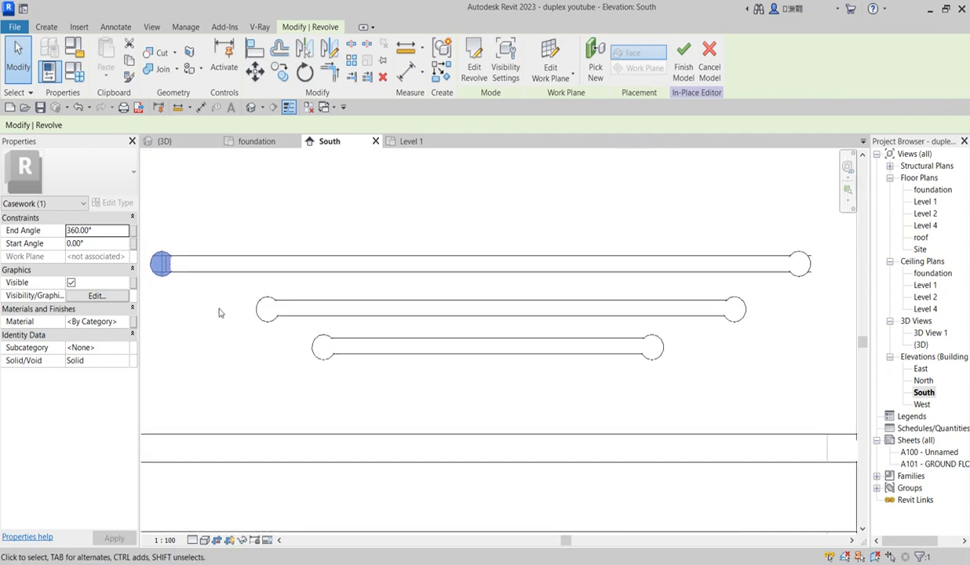
pyautogui.press('Return')
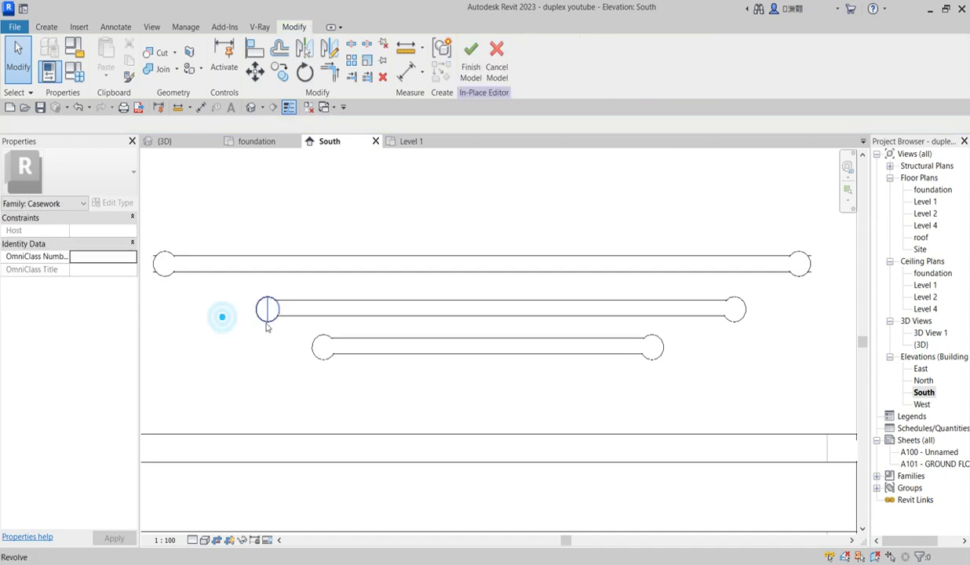
pyautogui.scroll(-3, 223, 316)
pyautogui.scroll(-1, 291, 336)
pyautogui.moveTo(205, 268); pyautogui.dragTo(447, 359)
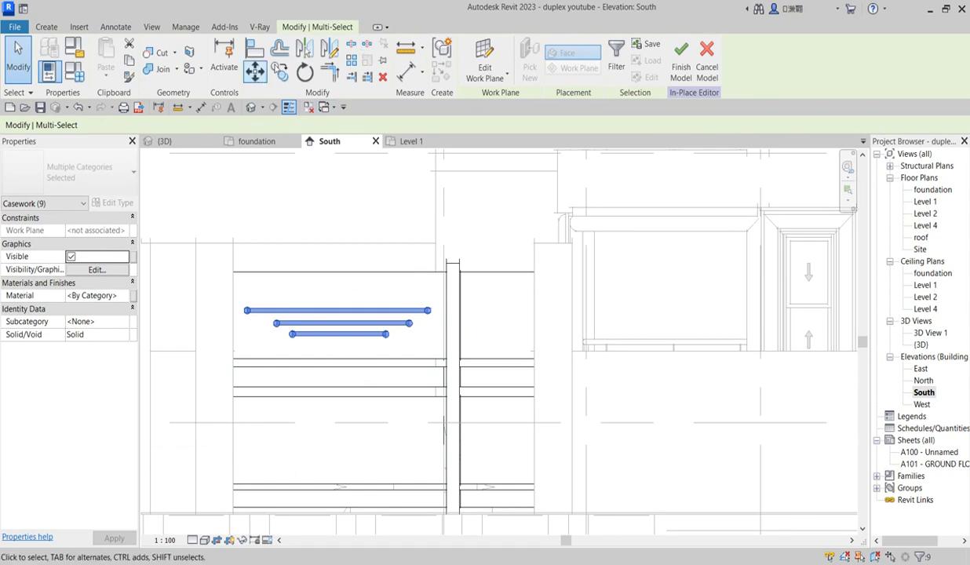
# Copy the three ball-capped rods down onto the lower gate panel and select both rod sets
pyautogui.click(282, 73)
pyautogui.click(232, 272)
pyautogui.click(232, 395)
pyautogui.scroll(-2, 549, 275)
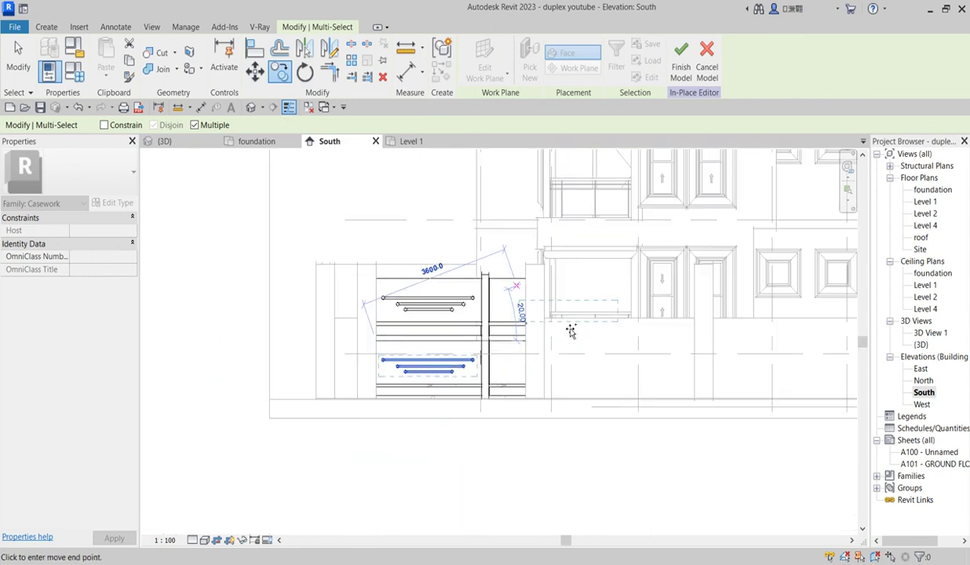
pyautogui.press('Escape')
pyautogui.scroll(2, 331, 290)
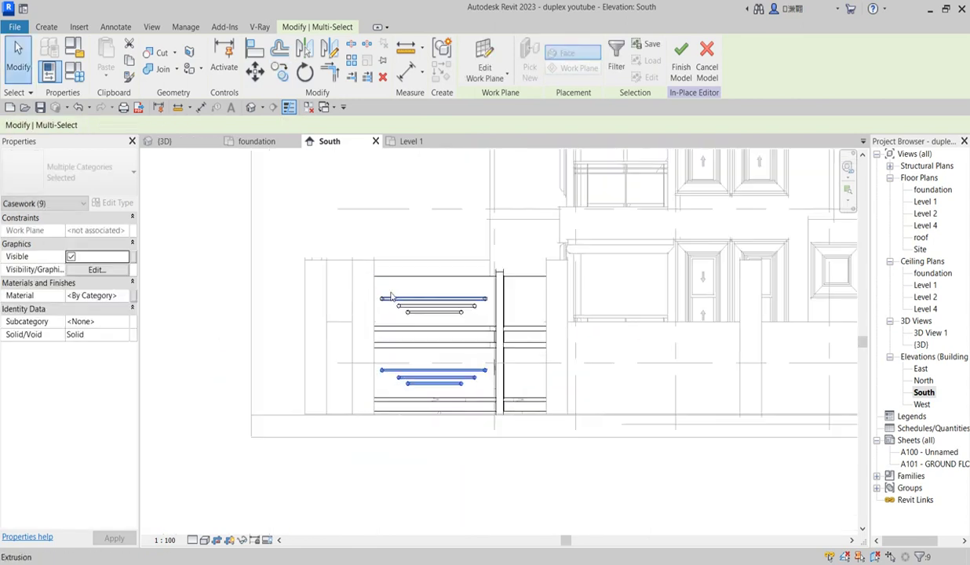
pyautogui.keyDown('ctrl'); pyautogui.moveTo(471, 337); pyautogui.dragTo(290, 220); pyautogui.keyUp('ctrl')
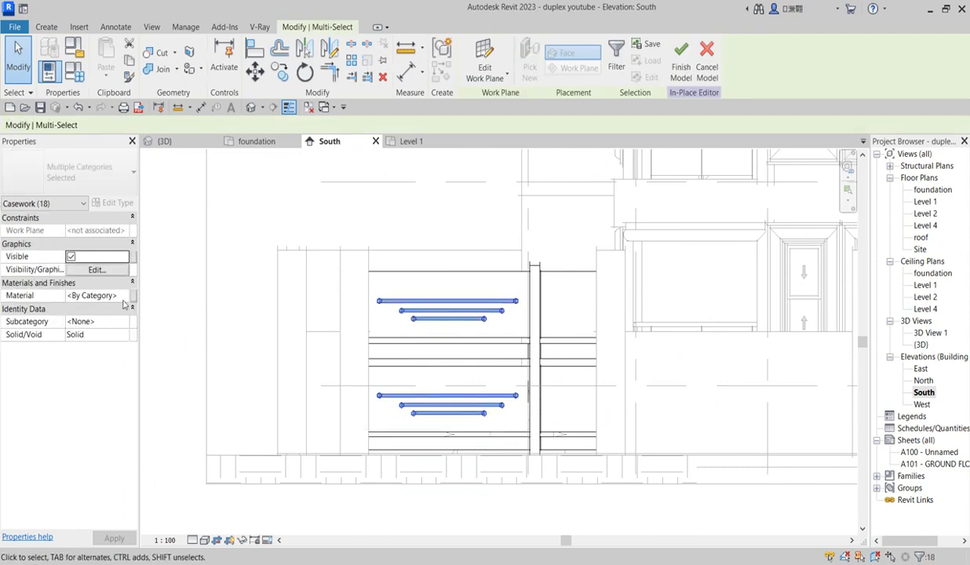
pyautogui.click(128, 299)
# Duplicate Aluminium(12) as Aluminium(13) with the Aluminum - Polished appearance and assign it to the rods
pyautogui.click(123, 296)
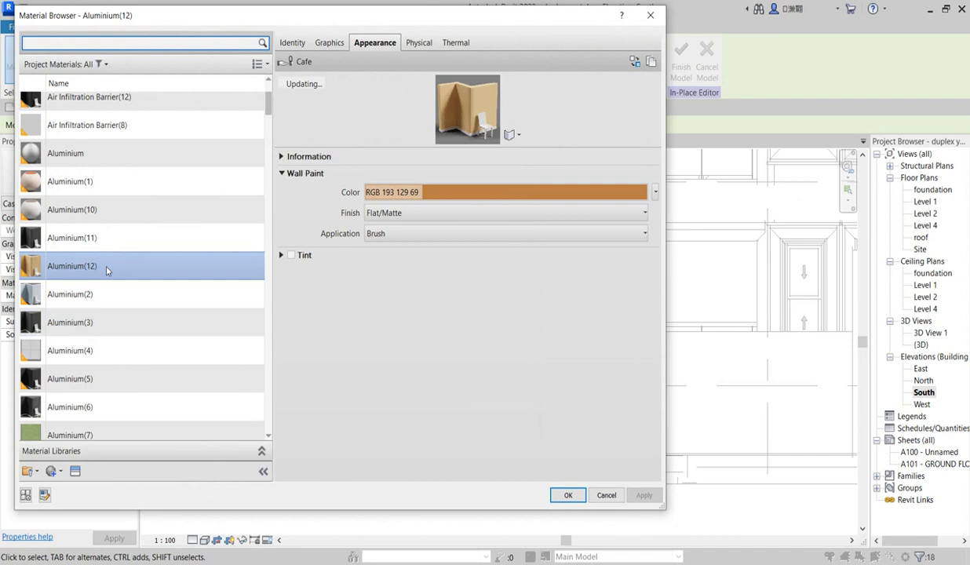
pyautogui.rightClick(107, 270)
pyautogui.click(185, 288)
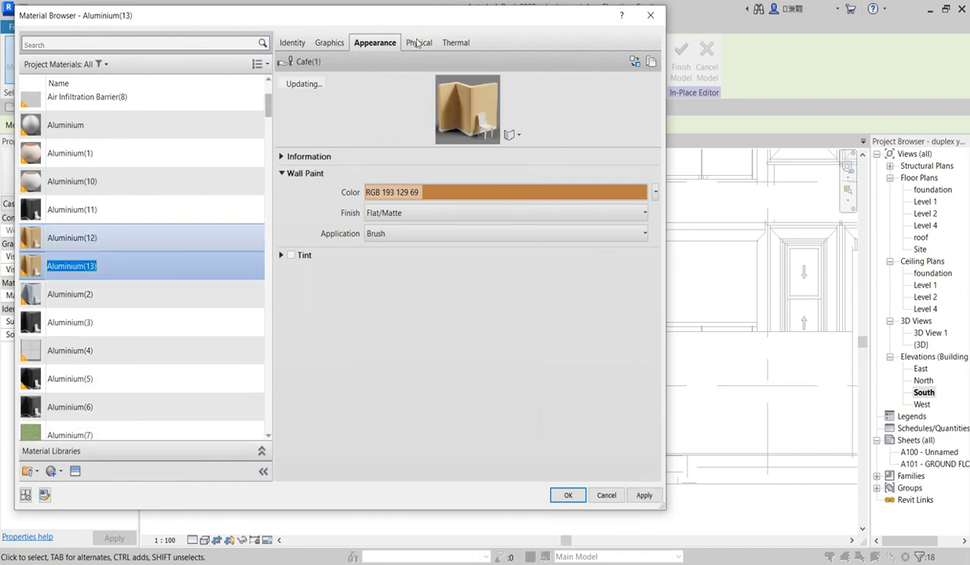
pyautogui.click(635, 62)
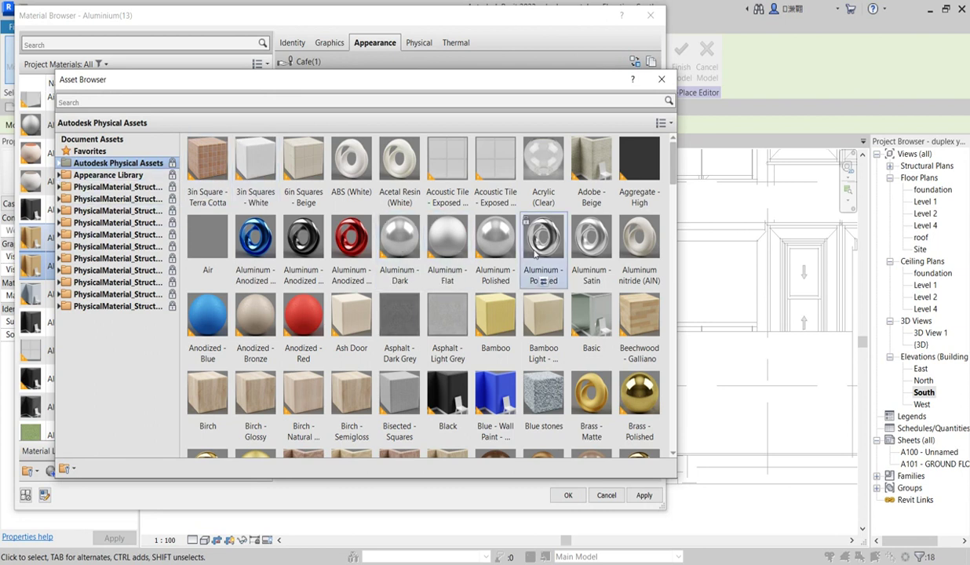
pyautogui.doubleClick(550, 241)
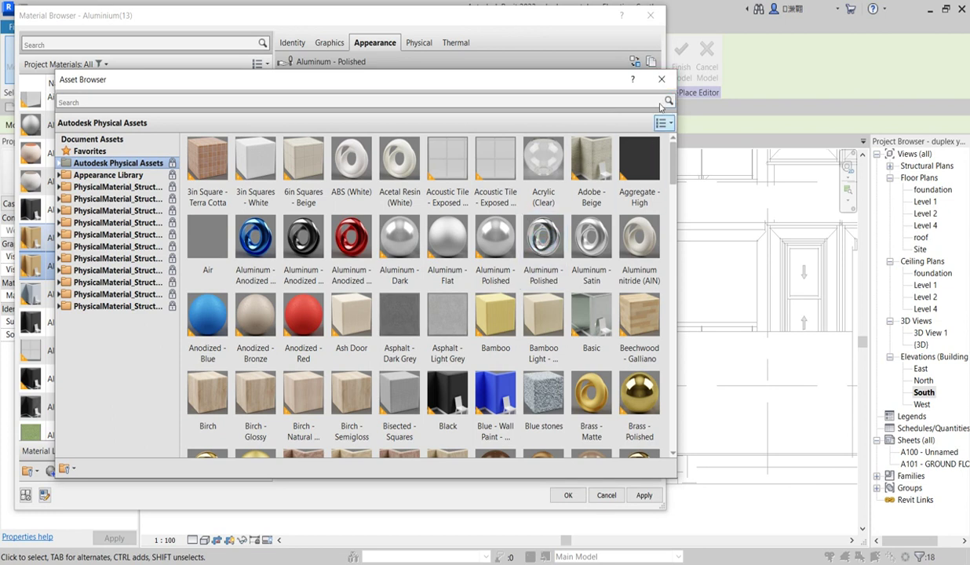
pyautogui.click(662, 79)
pyautogui.click(569, 496)
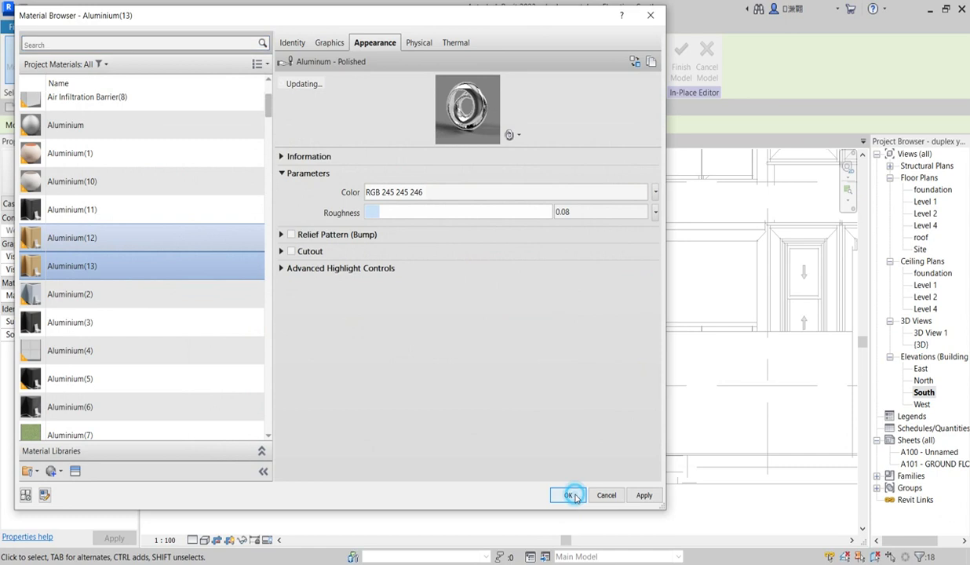
pyautogui.click(480, 270)
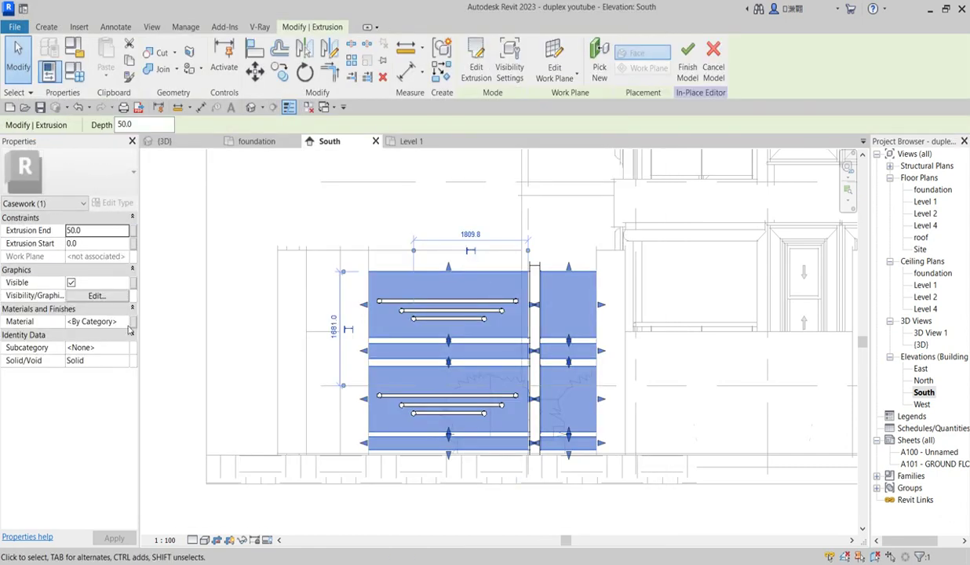
pyautogui.click(126, 322)
# Duplicate Aluminium(13) as Aluminium(14) and give it the Metal Coating - Black Oxide appearance
pyautogui.rightClick(167, 268)
pyautogui.click(228, 287)
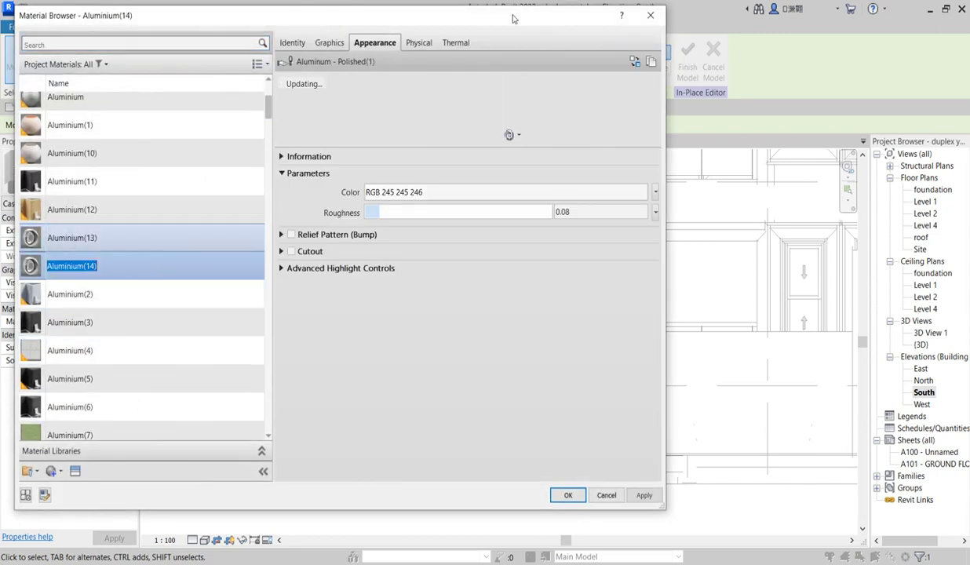
pyautogui.click(635, 62)
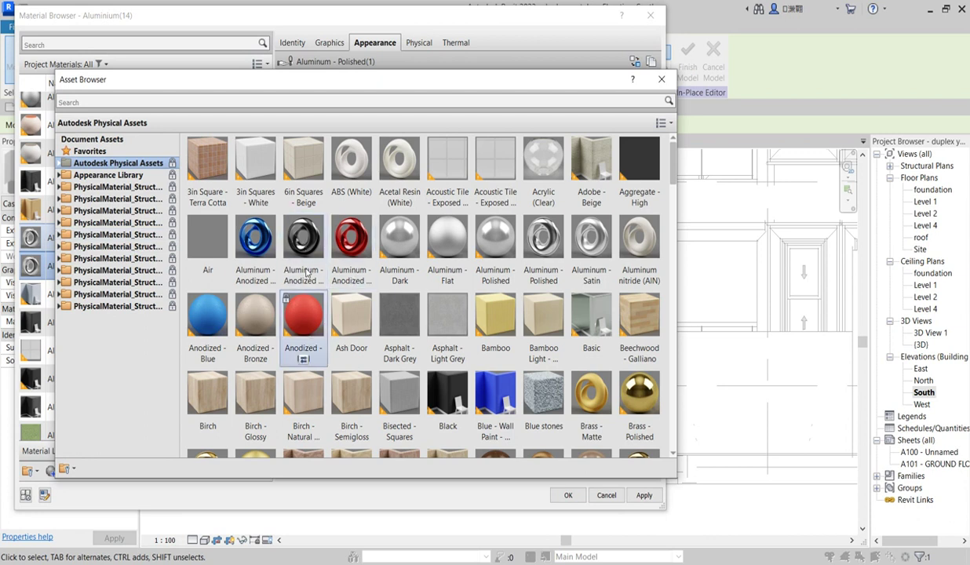
pyautogui.click(59, 175)
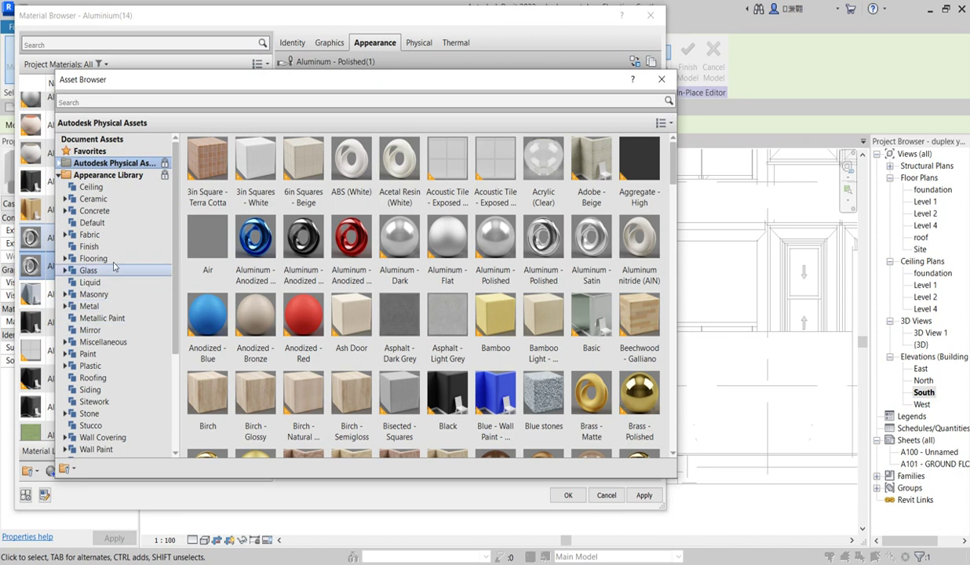
pyautogui.click(90, 306)
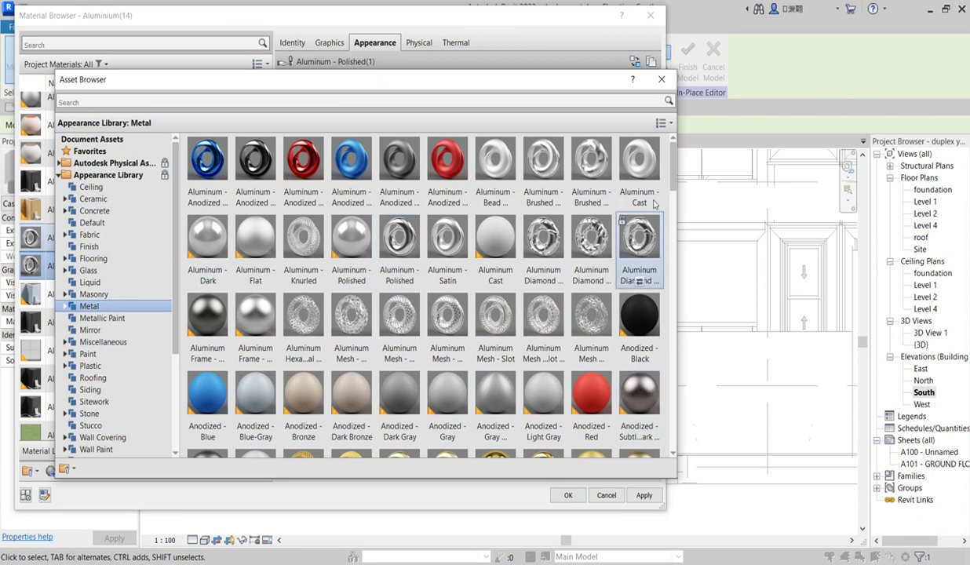
pyautogui.moveTo(674, 206); pyautogui.dragTo(674, 242)
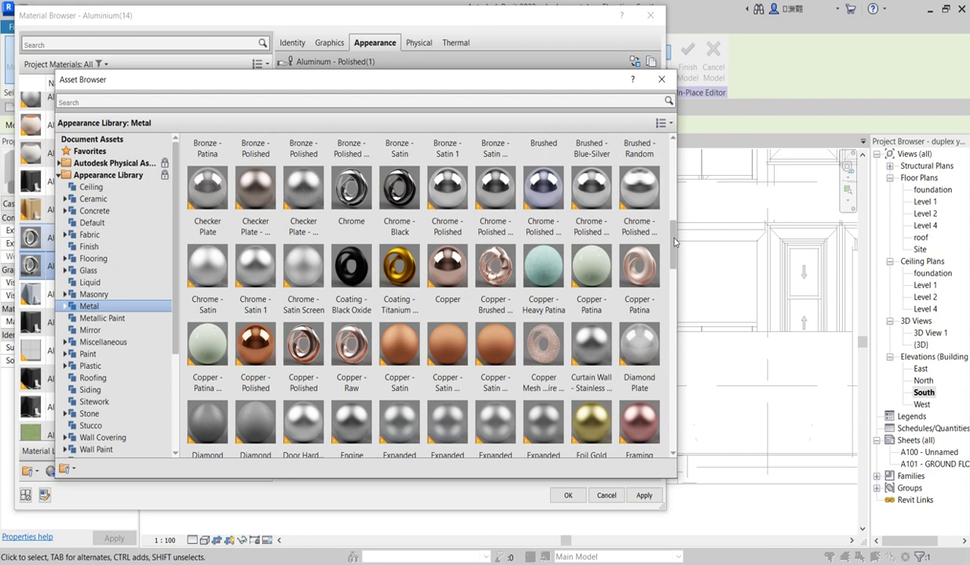
pyautogui.doubleClick(357, 283)
pyautogui.click(662, 81)
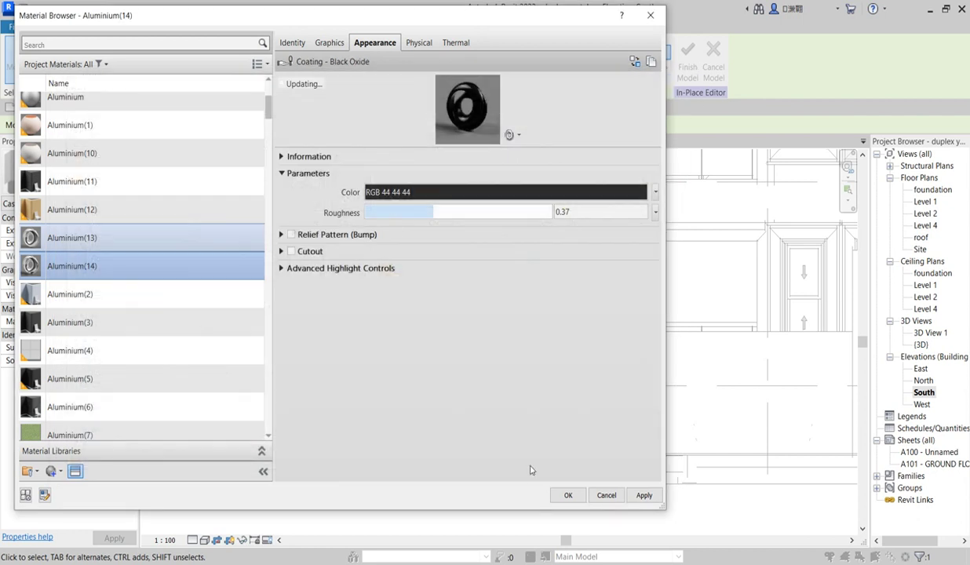
# Lighten the black oxide colour to RGB 59 59 59 and assign Aluminium(14) to the gate panel
pyautogui.click(514, 196)
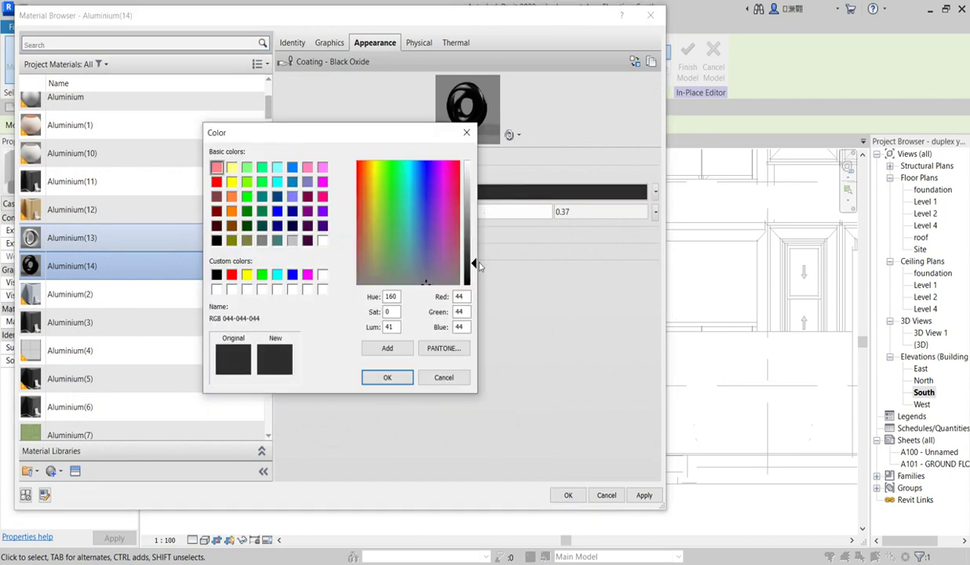
pyautogui.moveTo(473, 267); pyautogui.dragTo(474, 256)
pyautogui.click(397, 377)
pyautogui.click(576, 498)
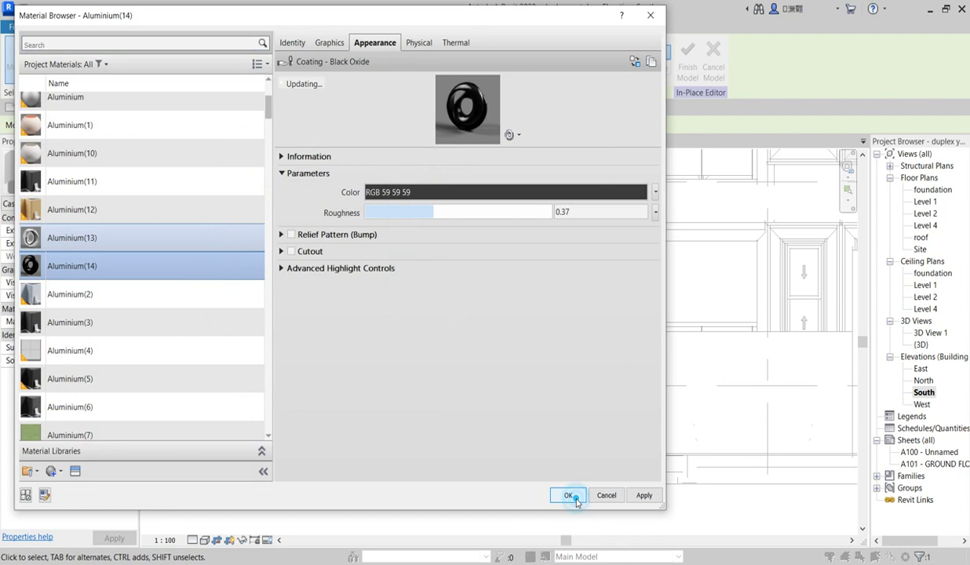
pyautogui.click(444, 505)
# In the {3D} view, assign Aluminium(14) to the gate's central round post
pyautogui.scroll(-2, 463, 392)
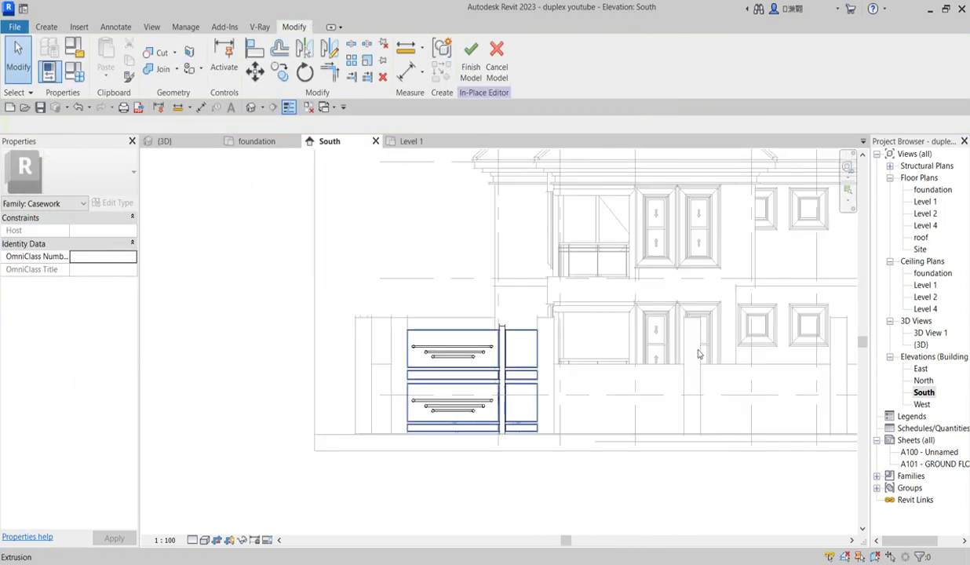
pyautogui.doubleClick(921, 346)
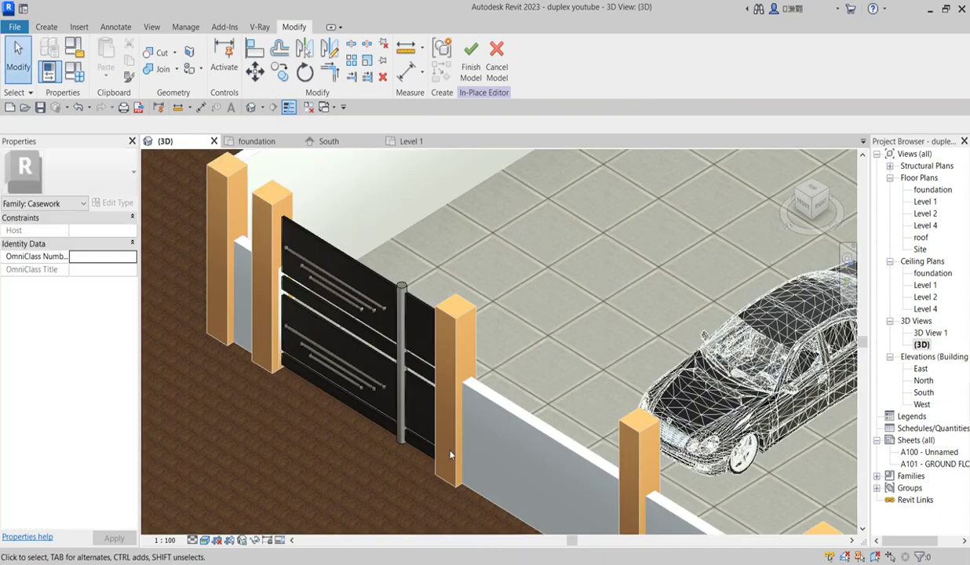
pyautogui.scroll(5, 355, 405)
pyautogui.scroll(-3, 408, 274)
pyautogui.scroll(1, 440, 304)
pyautogui.scroll(2, 448, 307)
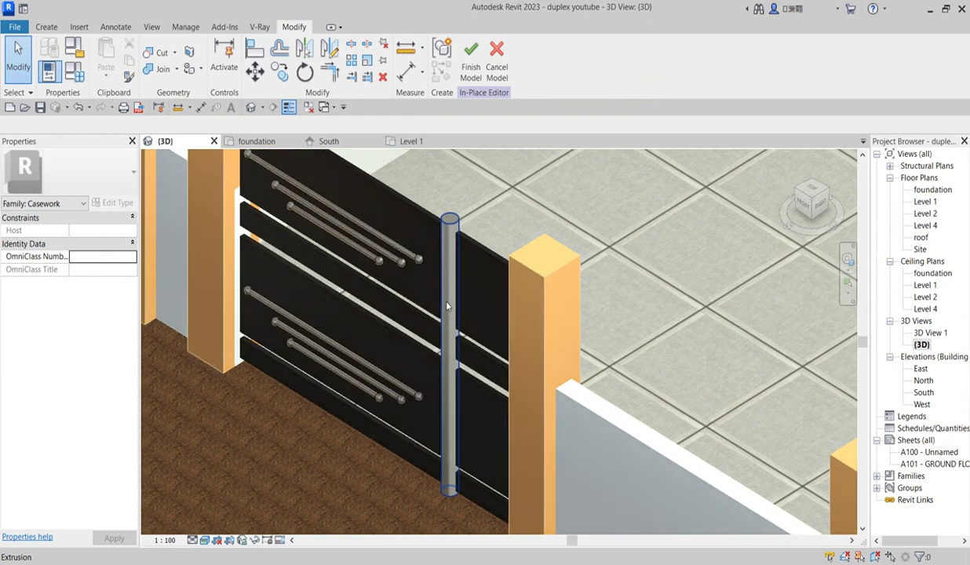
pyautogui.click(447, 314)
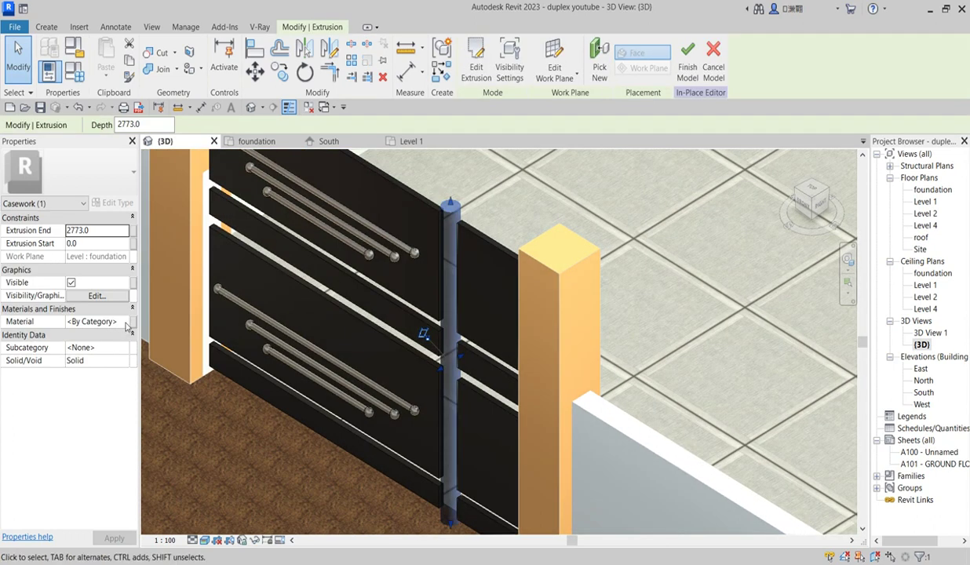
pyautogui.click(129, 322)
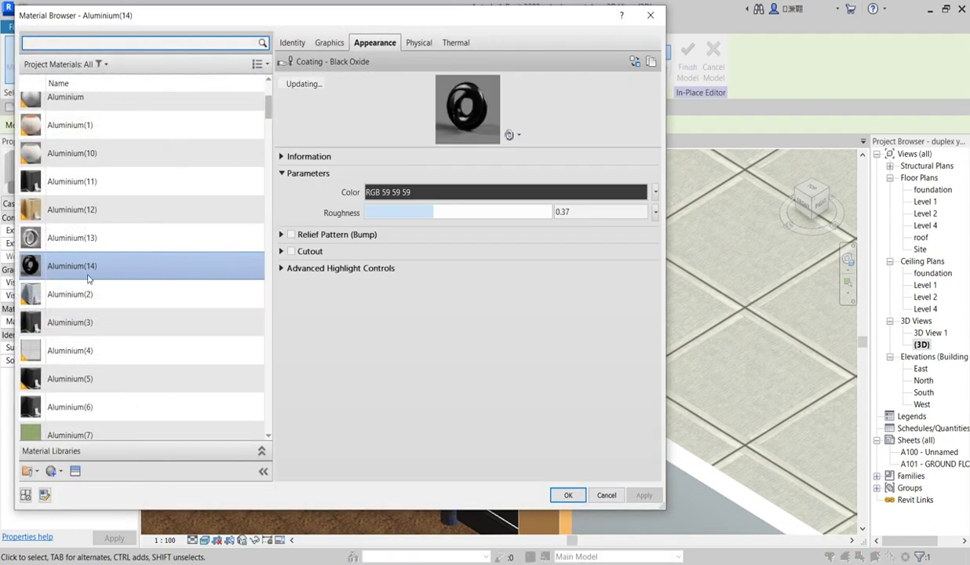
pyautogui.click(570, 495)
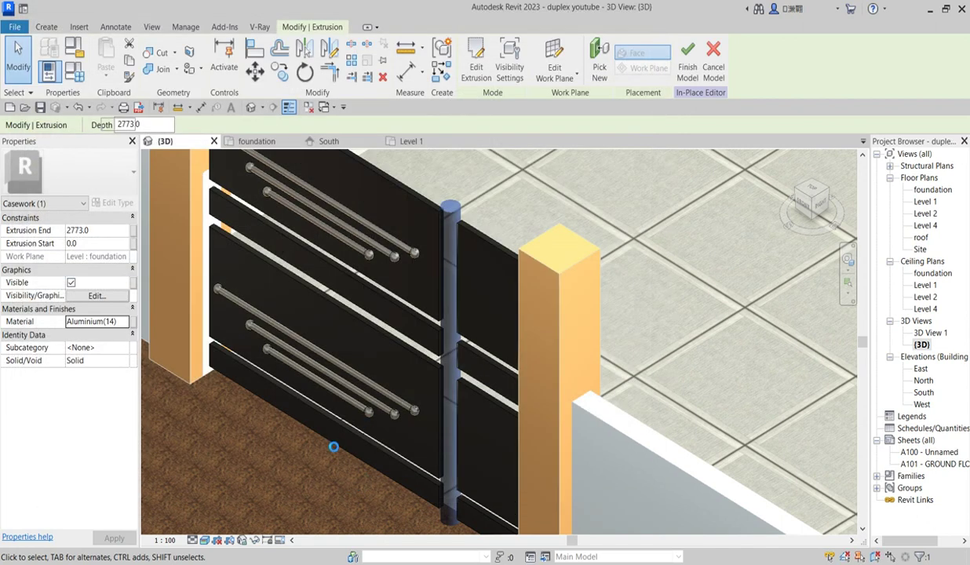
pyautogui.click(333, 447)
# Zoom in and out of the 3D view to review the black gate and polished rods
pyautogui.scroll(-3, 306, 452)
pyautogui.scroll(3, 362, 401)
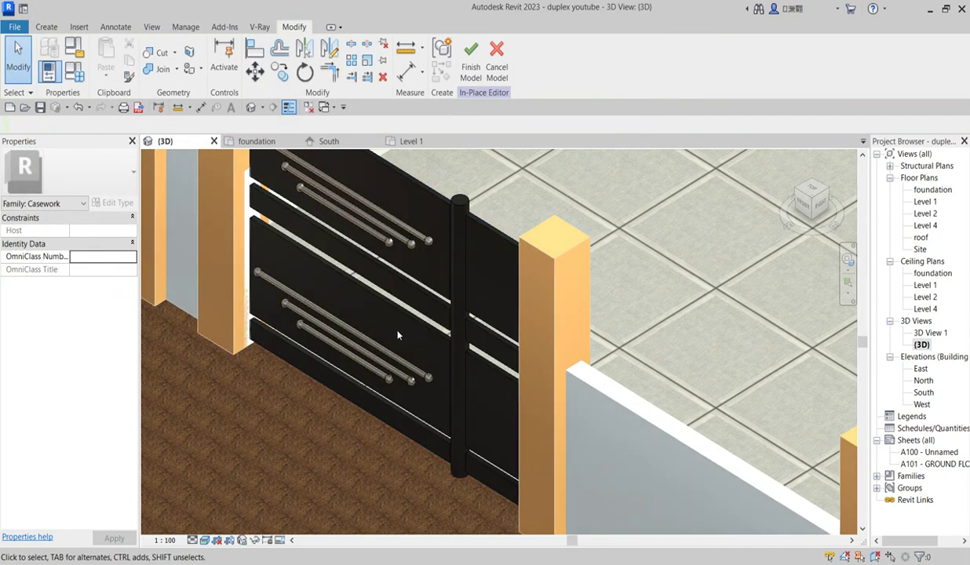
pyautogui.scroll(-3, 382, 361)
pyautogui.scroll(3, 336, 275)
pyautogui.scroll(-3, 336, 275)
pyautogui.scroll(2, 530, 356)
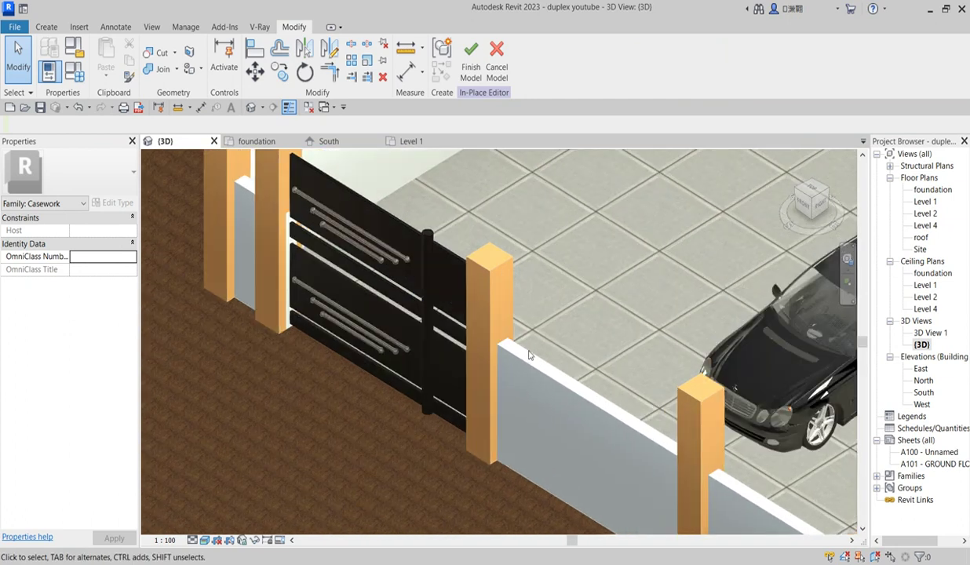
pyautogui.scroll(2, 529, 356)
pyautogui.scroll(-3, 638, 382)
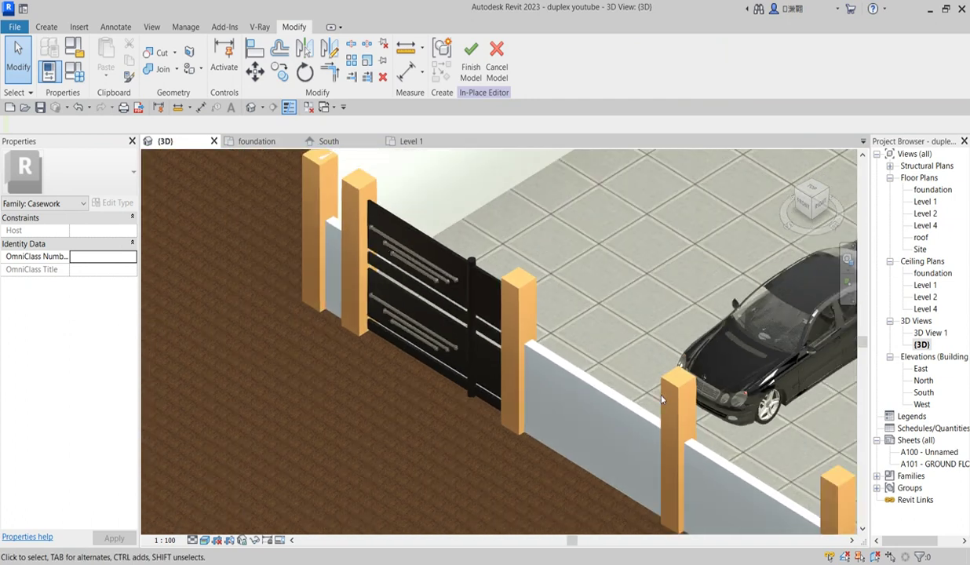
pyautogui.scroll(2, 469, 274)
pyautogui.scroll(-3, 434, 208)
pyautogui.scroll(2, 484, 301)
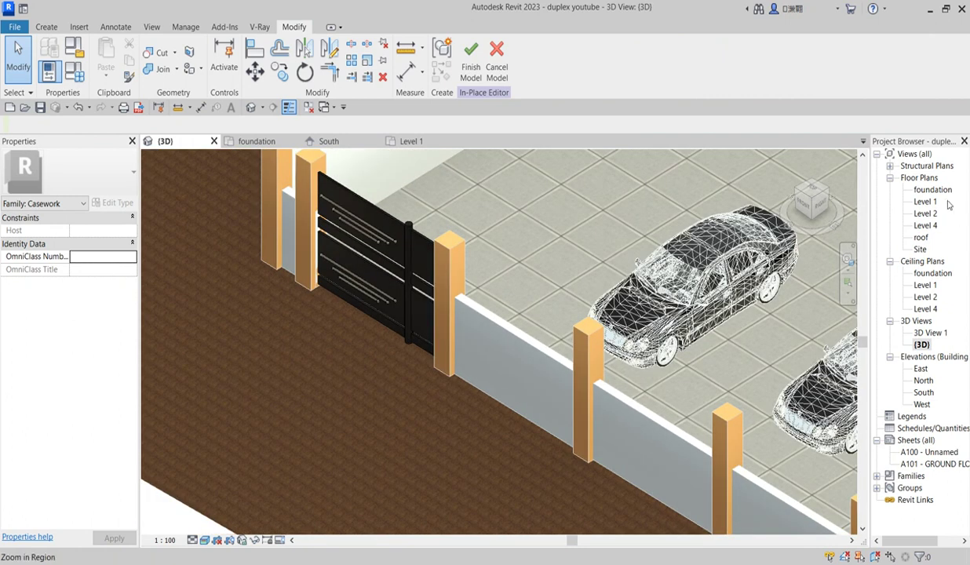
# In South elevation, copy the gate panel extrusion from its corner to the right of the gate
pyautogui.click(387, 219)
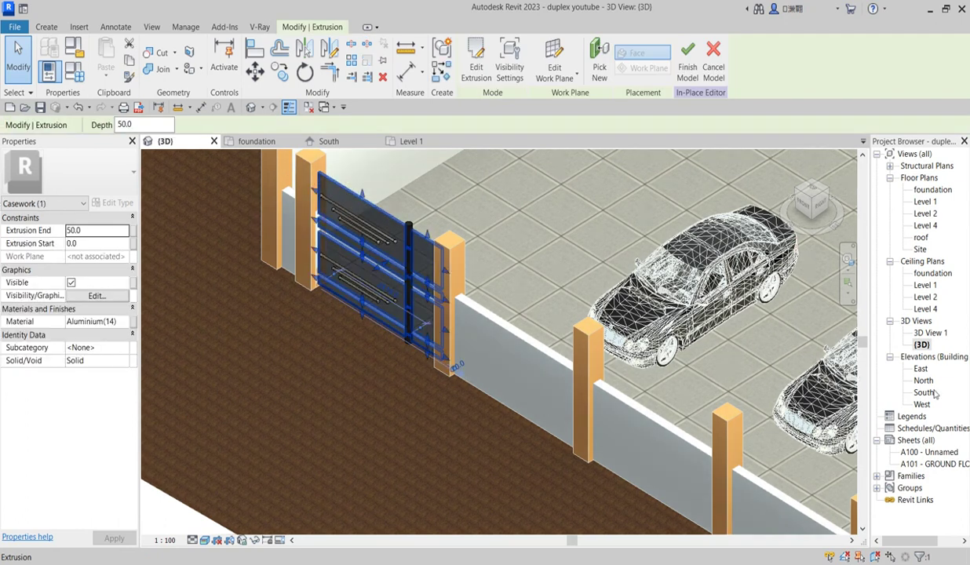
pyautogui.doubleClick(925, 392)
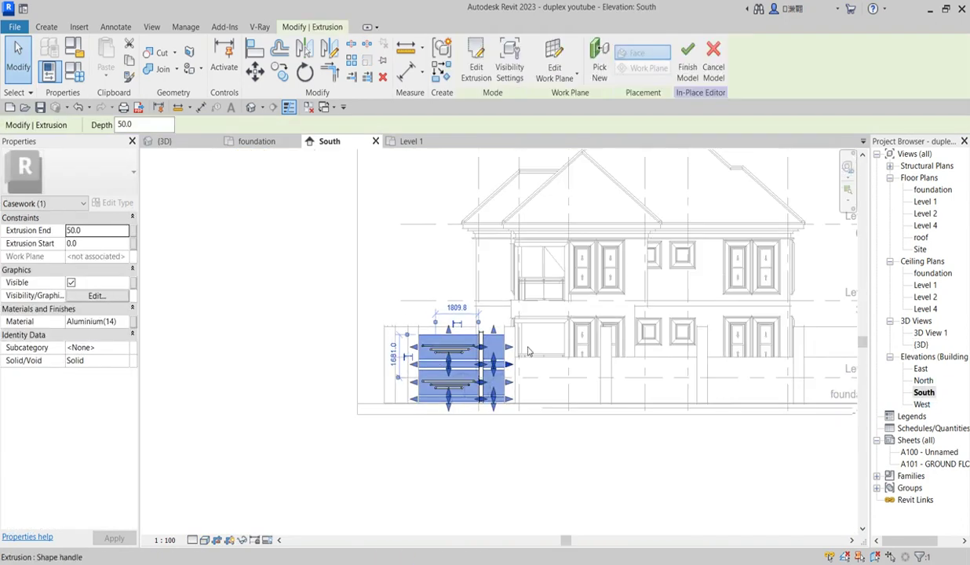
pyautogui.click(288, 78)
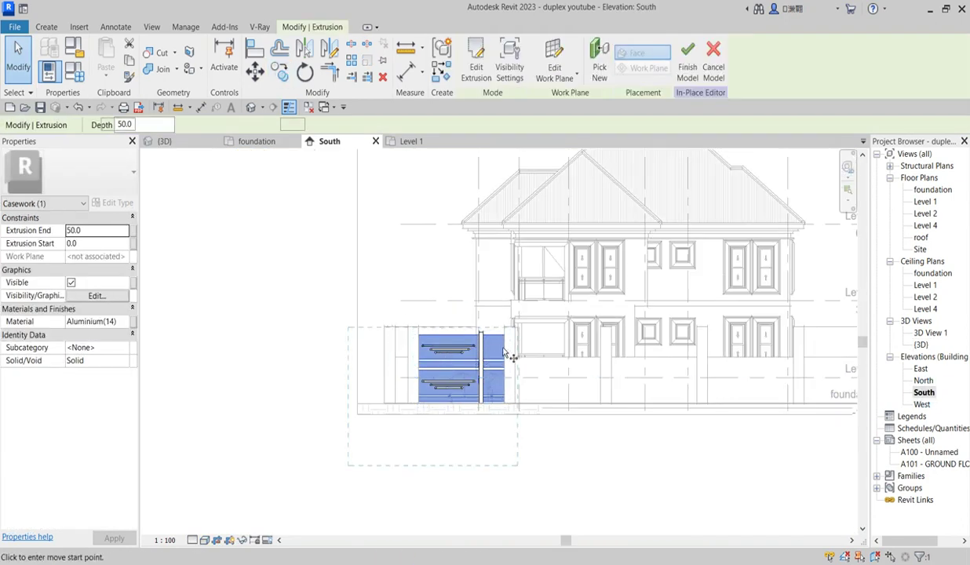
pyautogui.scroll(5, 507, 346)
pyautogui.scroll(-2, 243, 315)
pyautogui.click(217, 318)
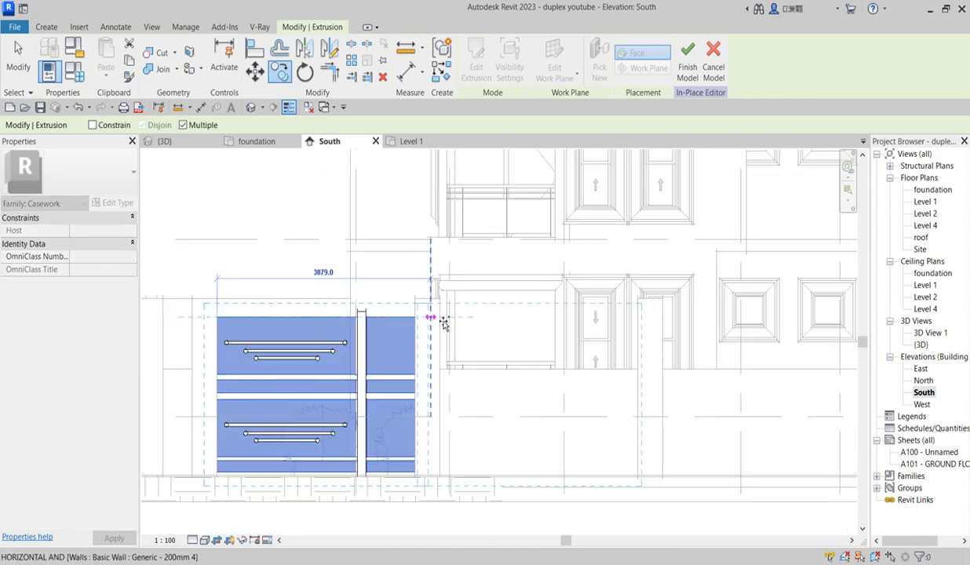
pyautogui.click(438, 317)
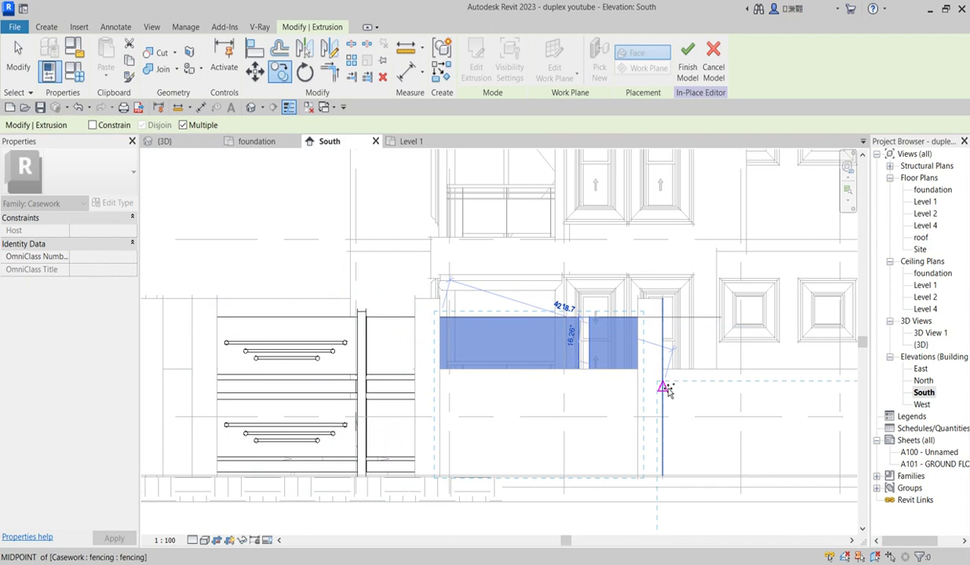
pyautogui.press('Escape')
pyautogui.press('Escape')
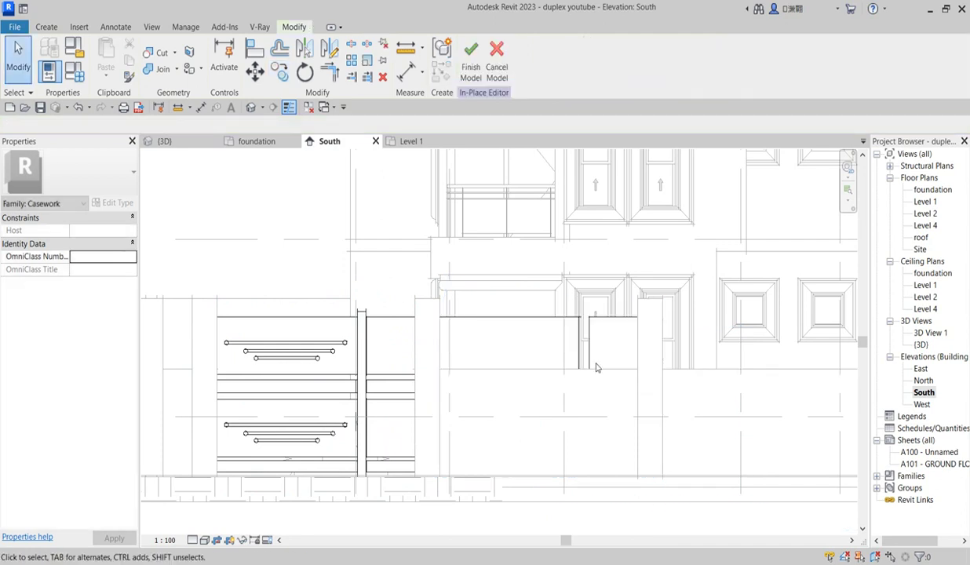
pyautogui.doubleClick(562, 321)
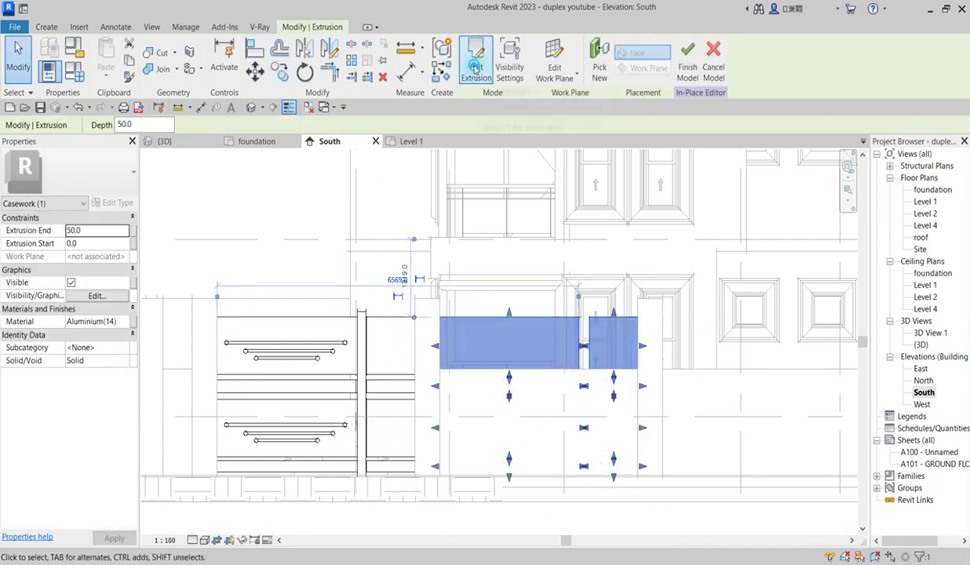
# Delete all of the copied extrusion's old profile sketch lines
pyautogui.scroll(-2, 542, 349)
pyautogui.moveTo(454, 313); pyautogui.dragTo(707, 523)
pyautogui.press('Delete')
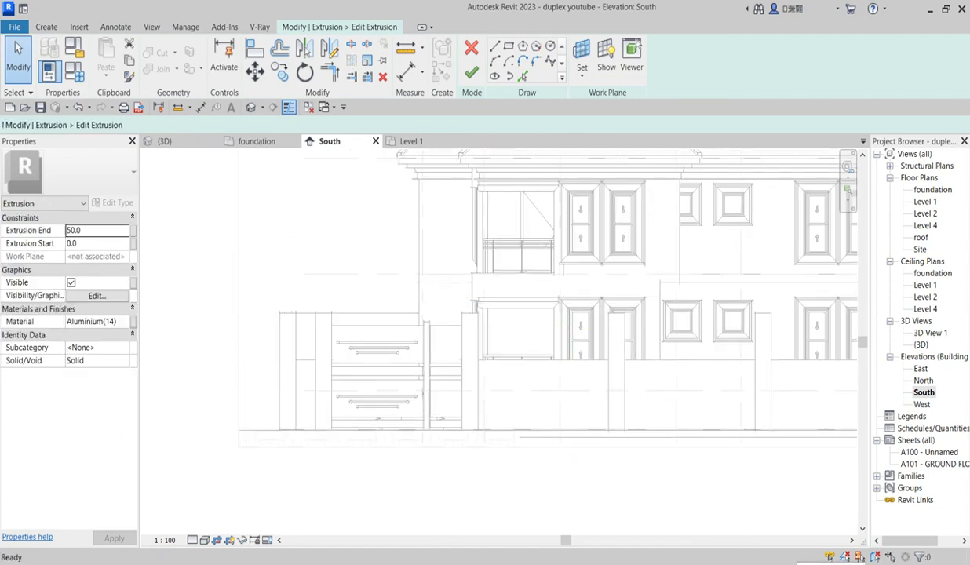
# Draw a 1020-tall rectangular profile across the wall beside the gate
pyautogui.click(509, 49)
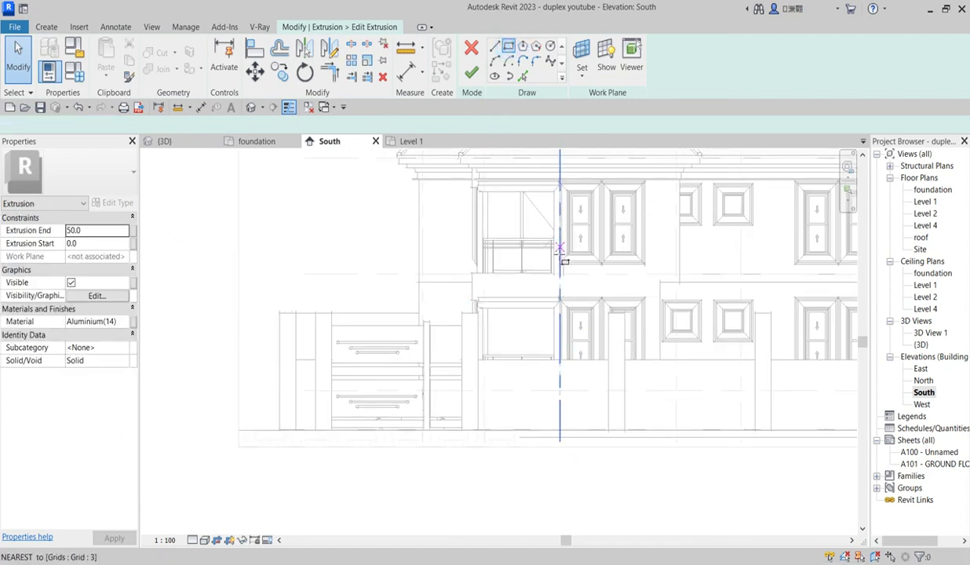
pyautogui.scroll(4, 479, 377)
pyautogui.scroll(2, 477, 385)
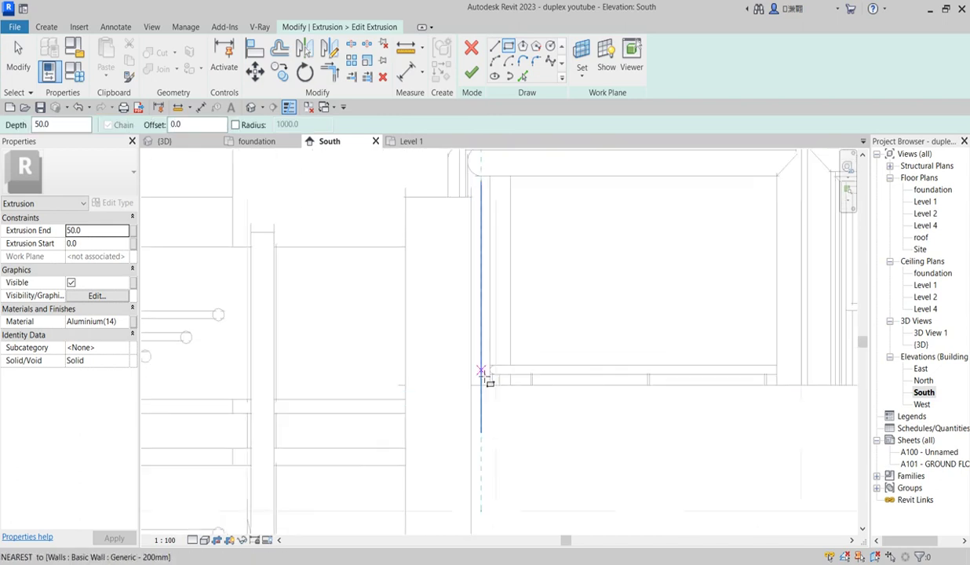
pyautogui.click(481, 375)
pyautogui.scroll(-5, 645, 303)
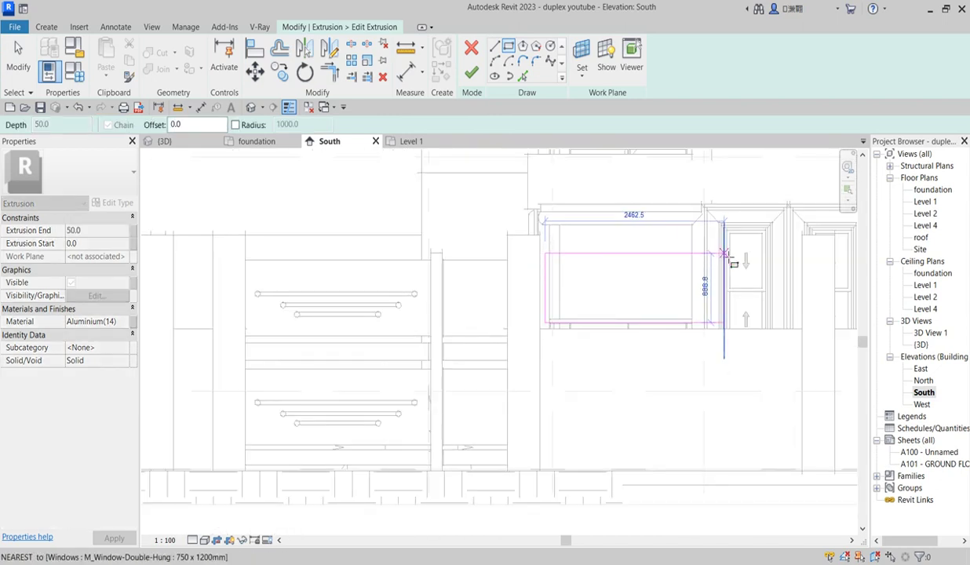
pyautogui.scroll(4, 730, 265)
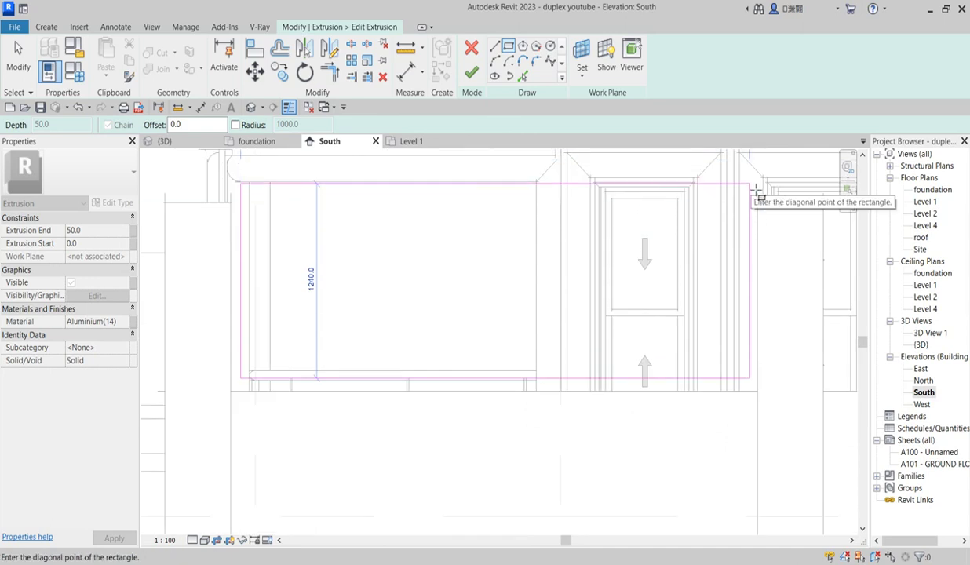
pyautogui.scroll(2, 757, 223)
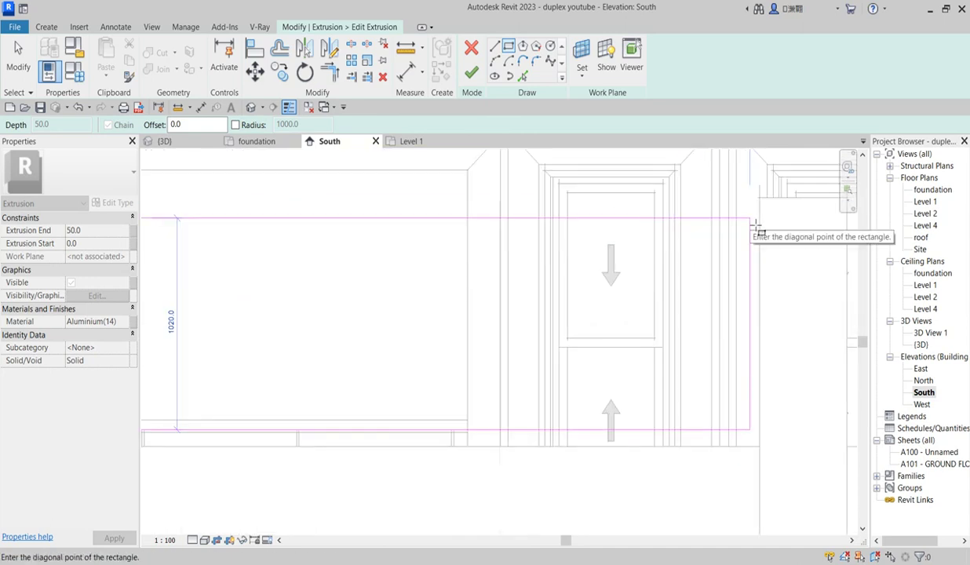
pyautogui.click(757, 223)
pyautogui.scroll(-3, 597, 298)
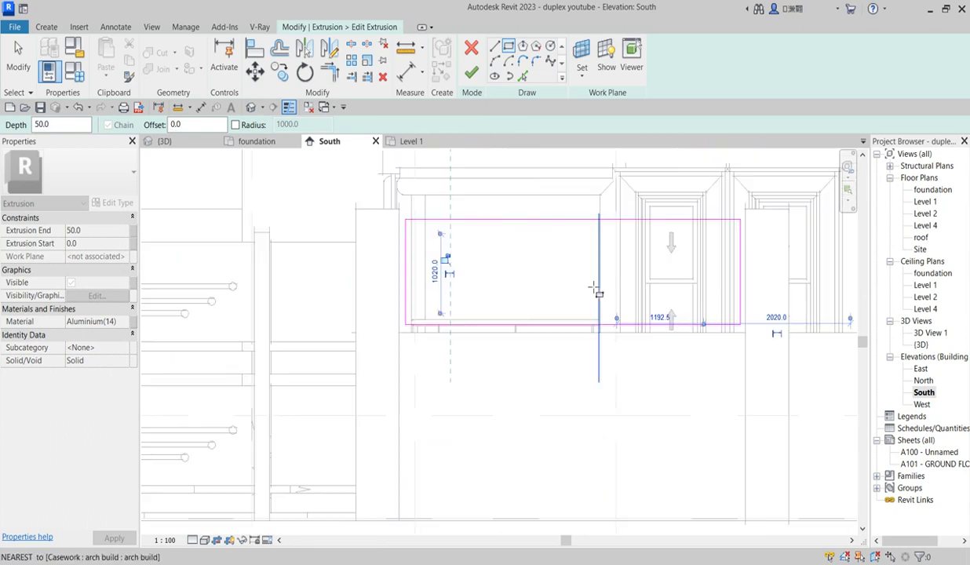
pyautogui.scroll(3, 511, 314)
pyautogui.rightClick(492, 259)
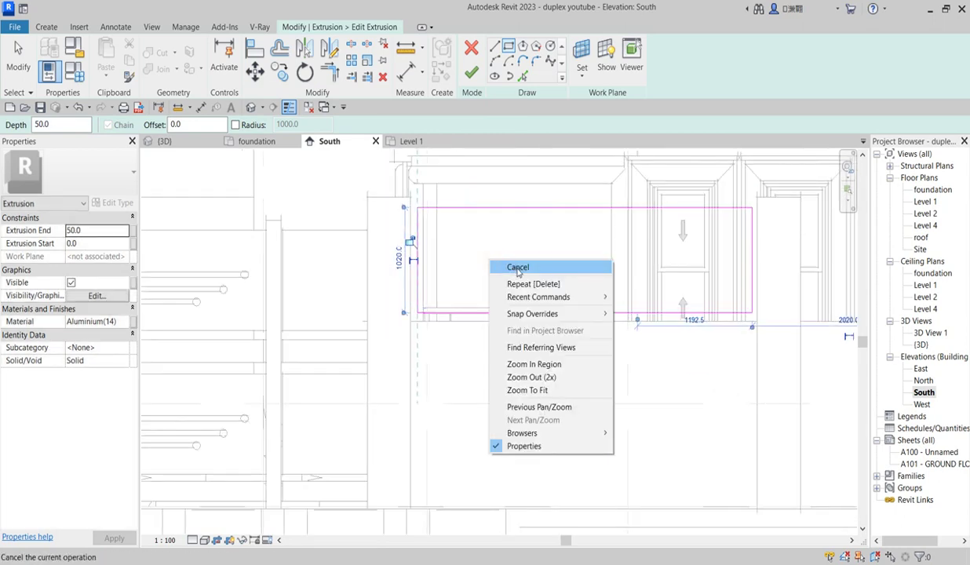
pyautogui.press('Escape')
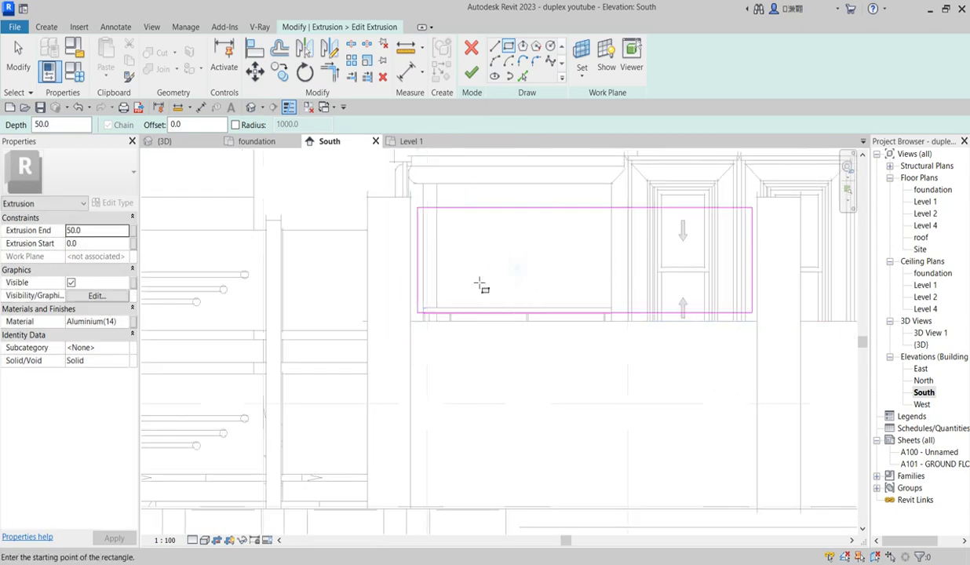
# Draw the outer circle of radius 340 inside the left part of the rectangle
pyautogui.click(550, 46)
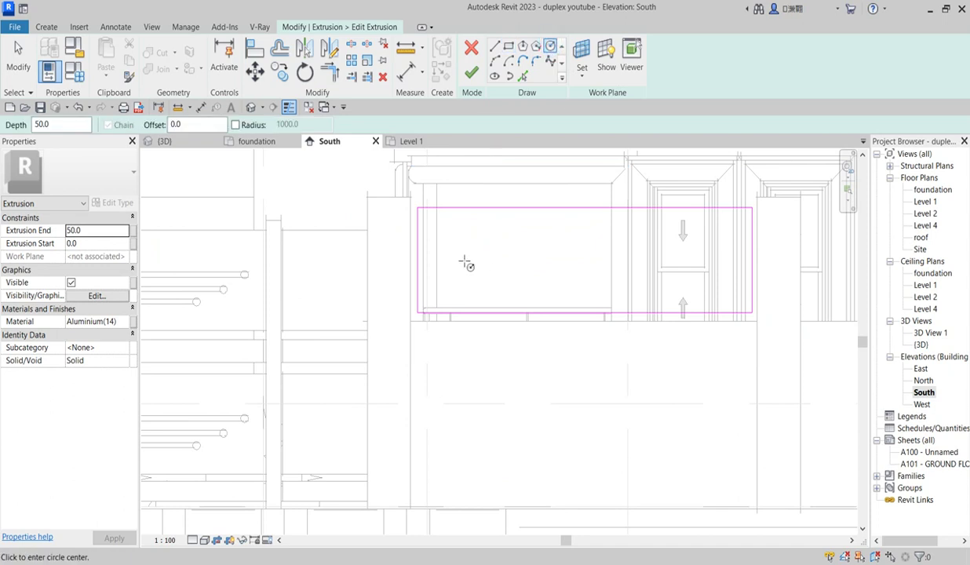
pyautogui.scroll(2, 466, 263)
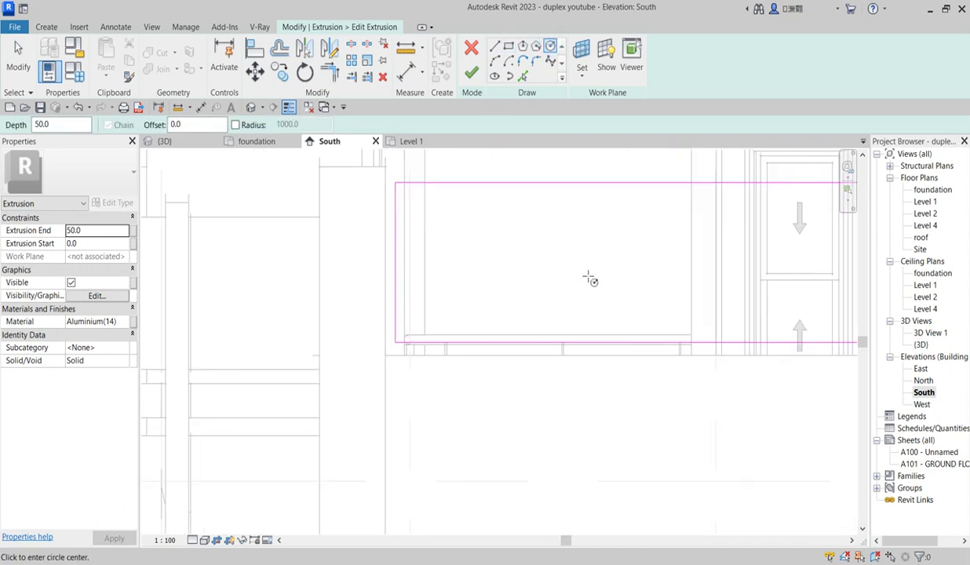
pyautogui.click(483, 256)
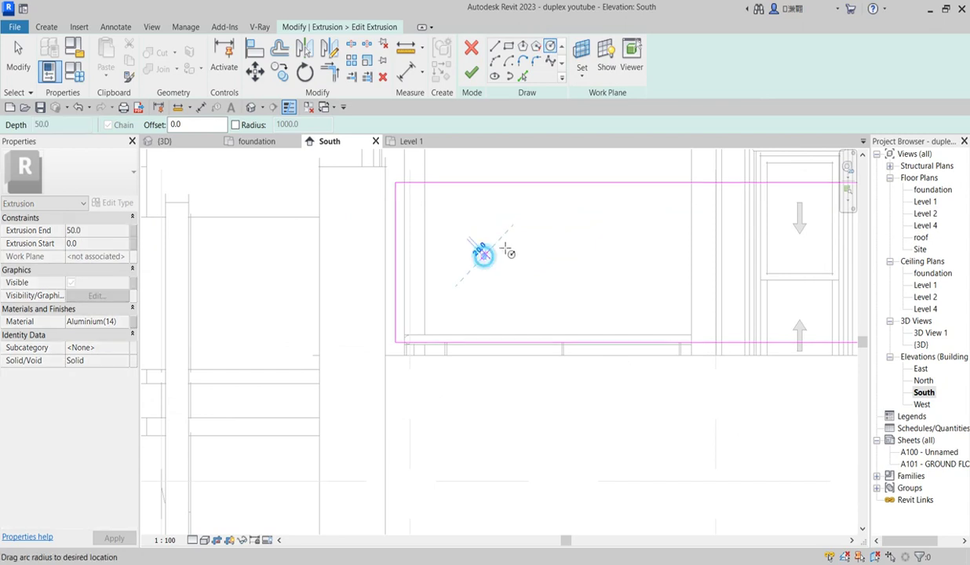
pyautogui.click(483, 205)
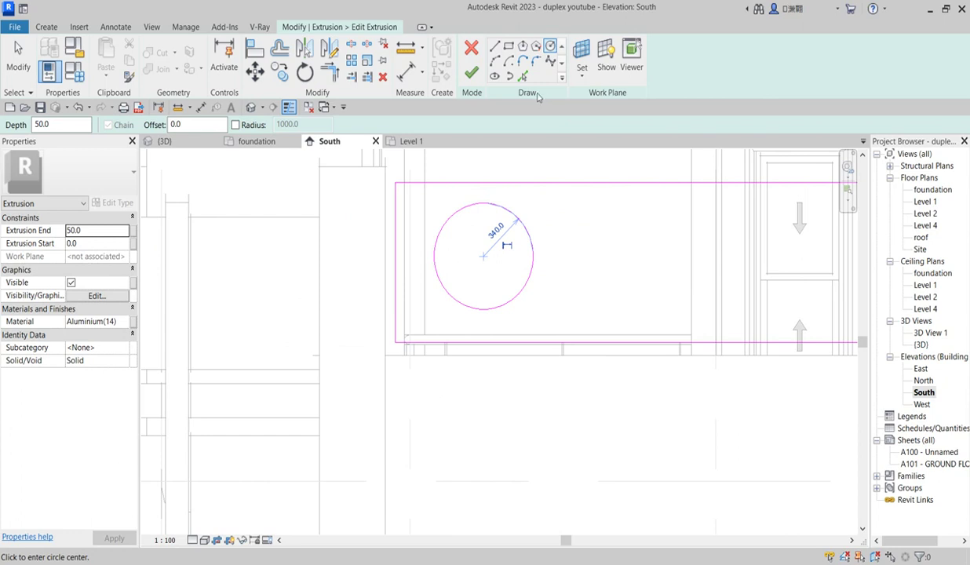
pyautogui.scroll(-2, 502, 216)
pyautogui.rightClick(567, 213)
pyautogui.click(609, 219)
pyautogui.rightClick(566, 214)
pyautogui.click(574, 219)
pyautogui.moveTo(434, 163); pyautogui.dragTo(535, 286)
pyautogui.click(562, 231)
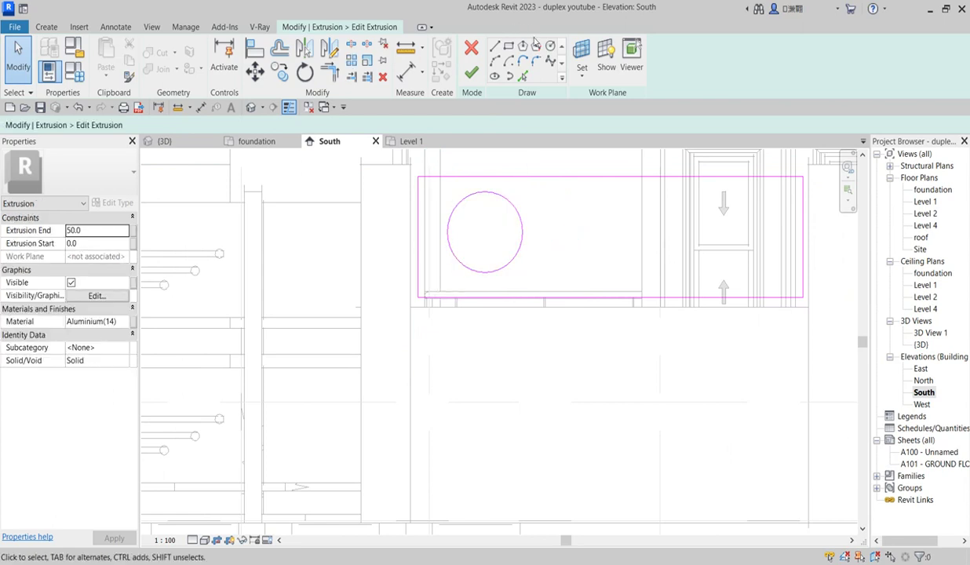
# Add concentric circles of radius 280, 220 and 140 at the same centre
pyautogui.click(550, 46)
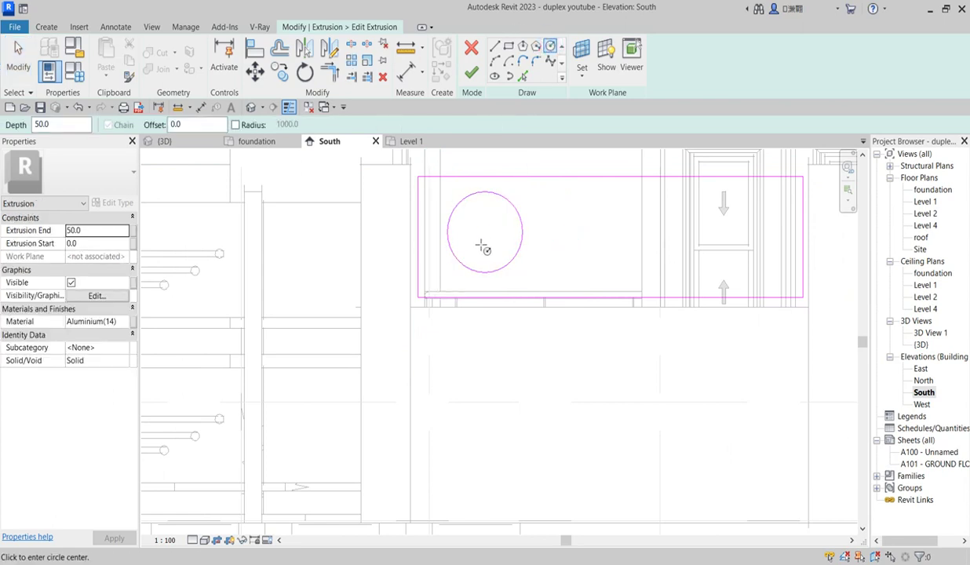
pyautogui.scroll(2, 488, 223)
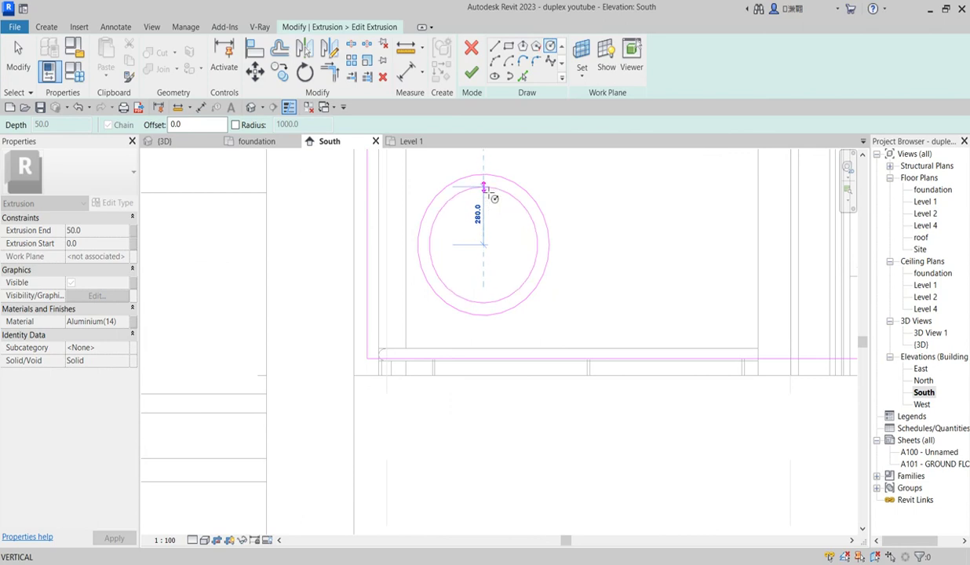
pyautogui.click(484, 186)
pyautogui.scroll(-2, 510, 228)
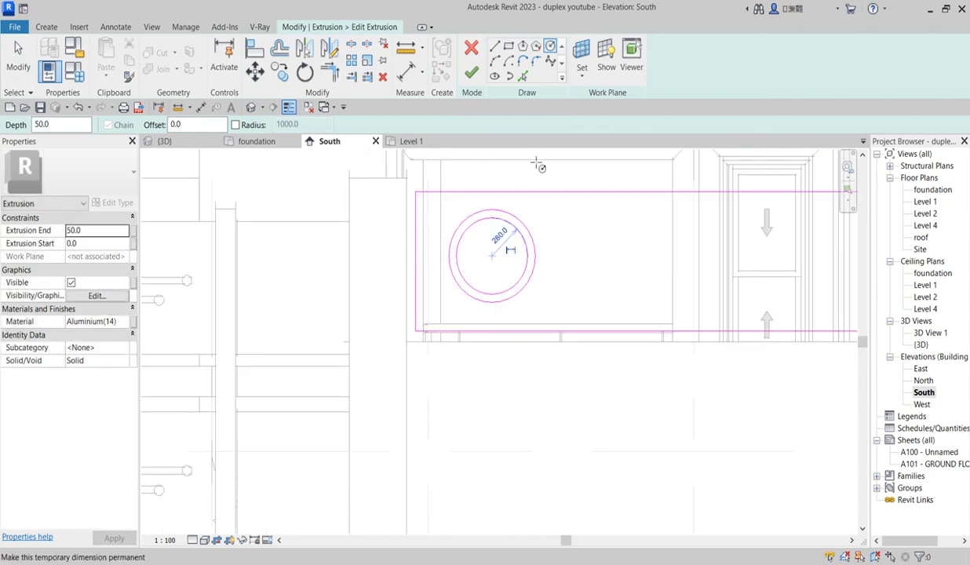
pyautogui.scroll(2, 496, 236)
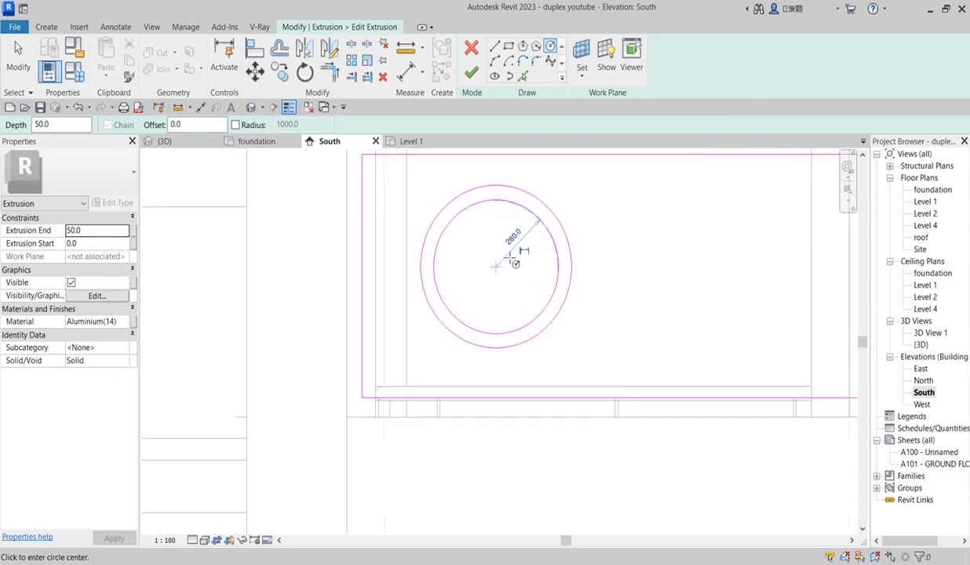
pyautogui.click(494, 267)
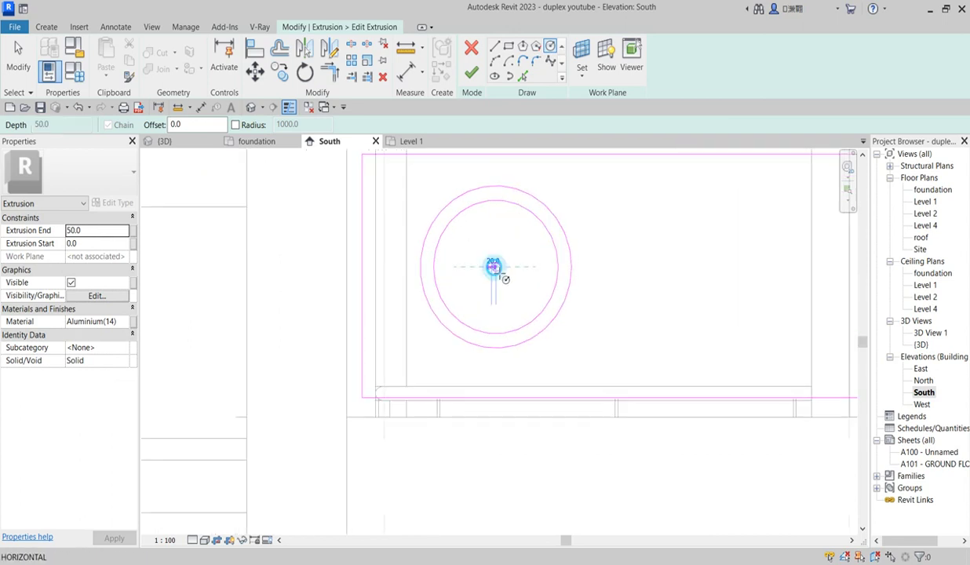
pyautogui.click(494, 216)
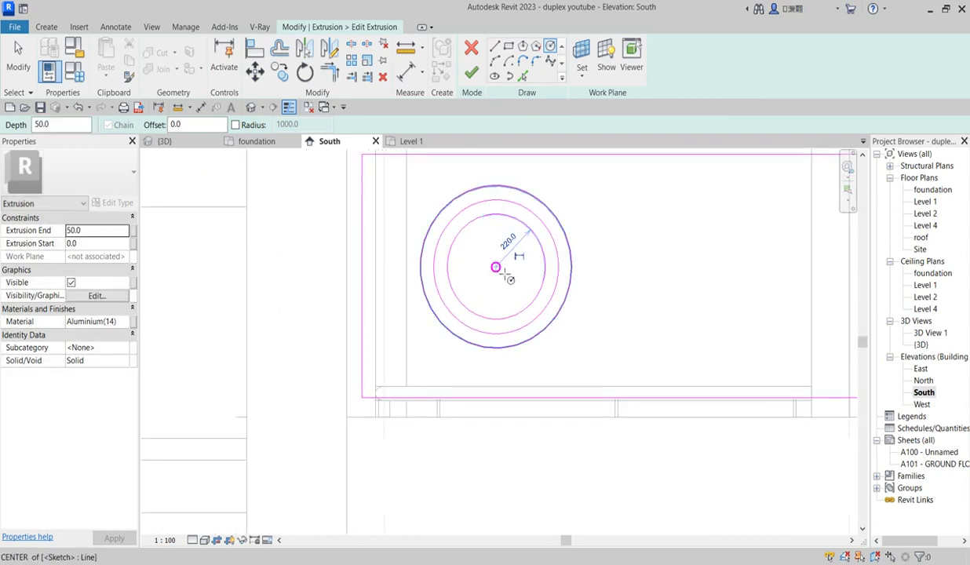
pyautogui.click(495, 268)
pyautogui.click(496, 237)
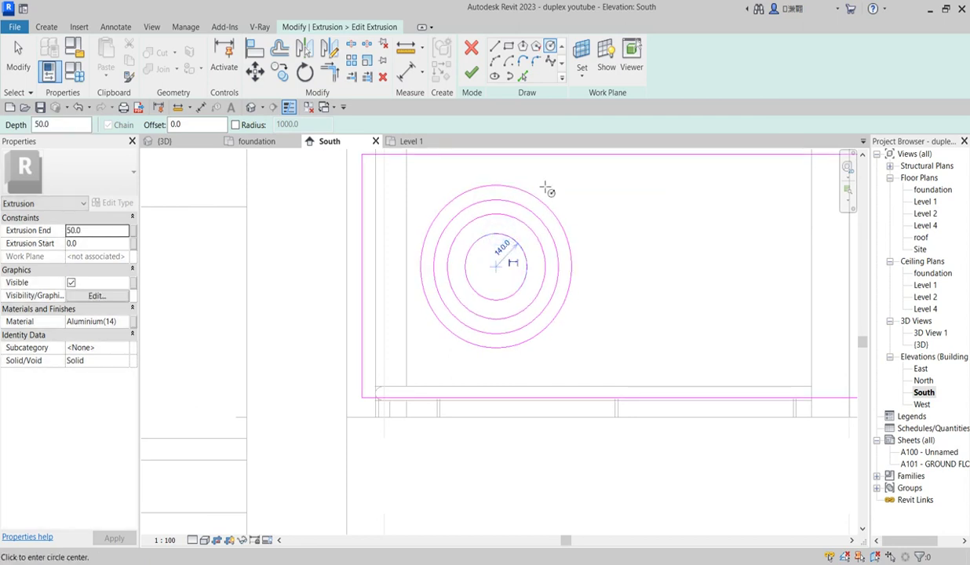
pyautogui.scroll(-2, 490, 314)
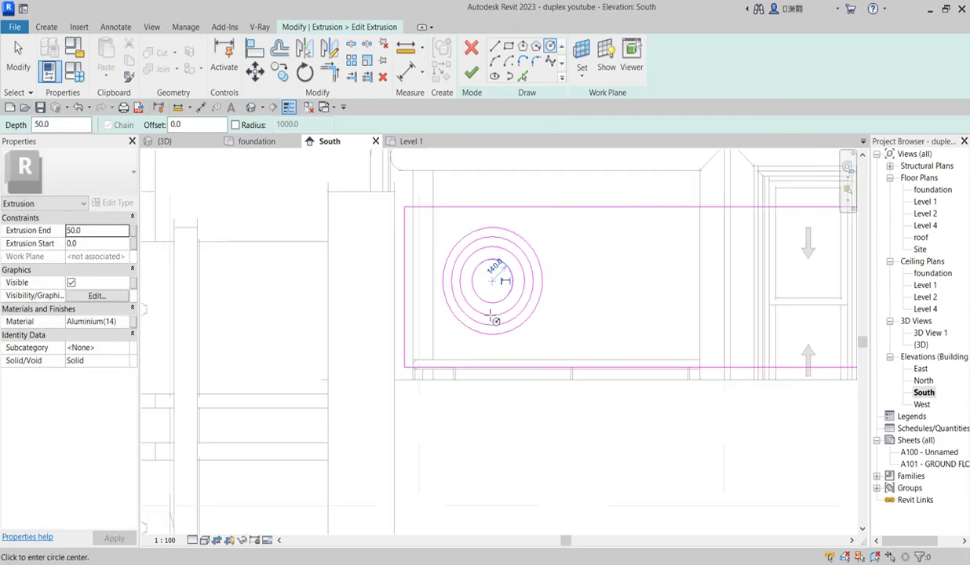
pyautogui.click(495, 47)
# Sketch short vertical lines linking the two outer rings at their top and bottom
pyautogui.scroll(2, 501, 235)
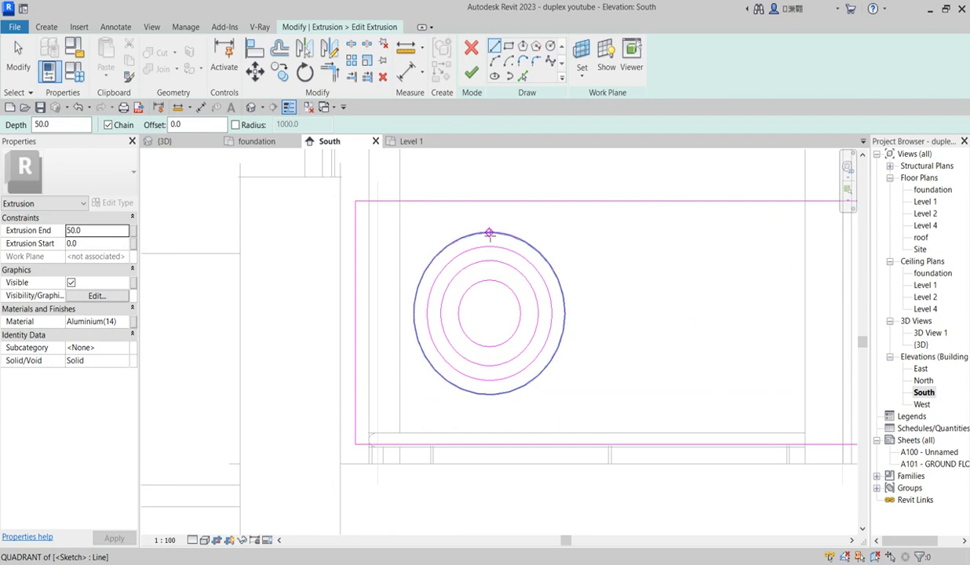
pyautogui.scroll(1, 489, 233)
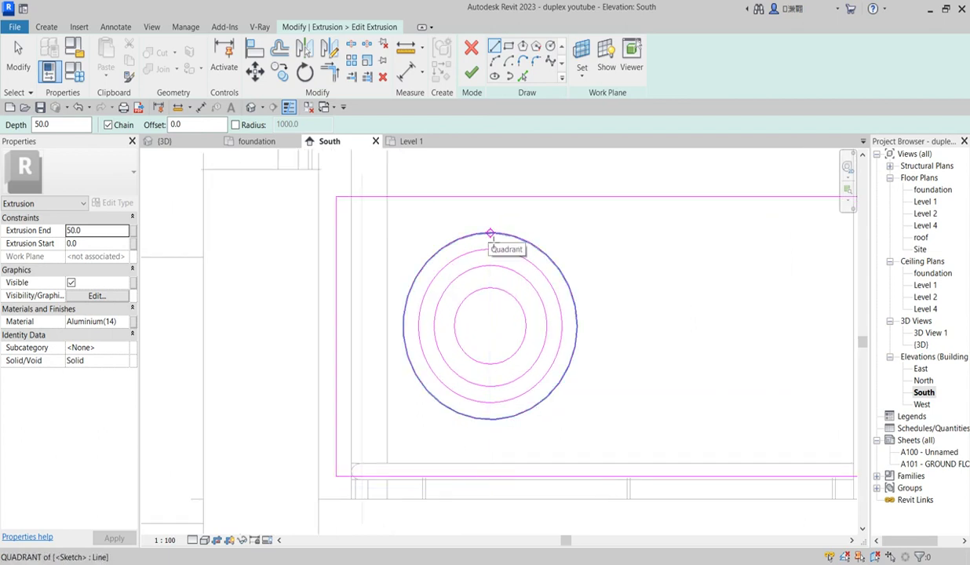
pyautogui.scroll(2, 490, 234)
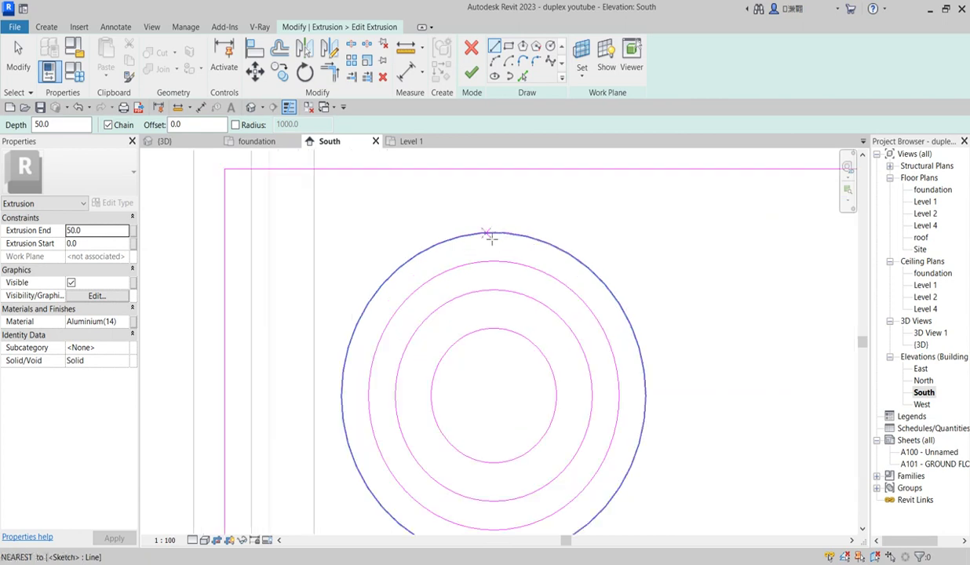
pyautogui.click(497, 236)
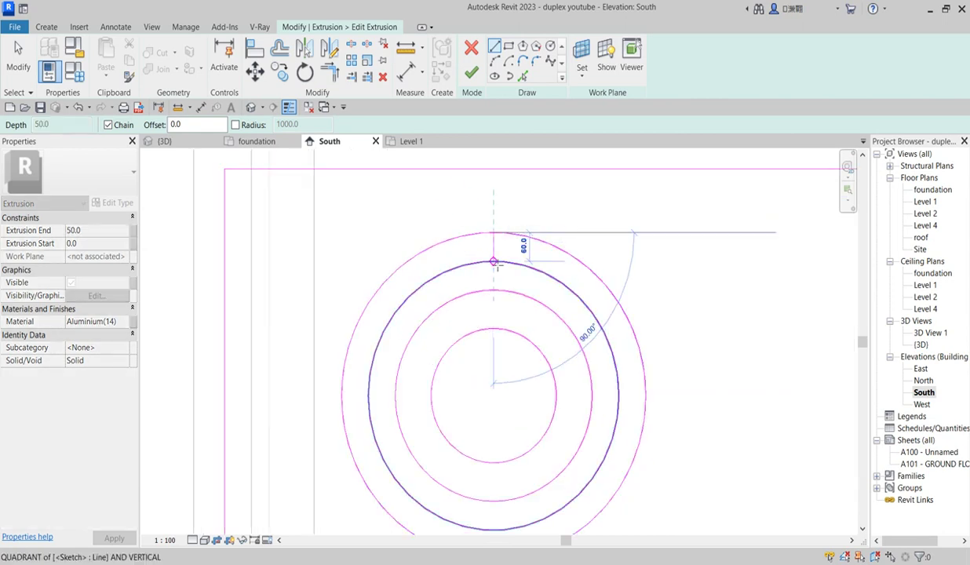
pyautogui.click(494, 264)
pyautogui.press('Escape')
pyautogui.scroll(-2, 495, 470)
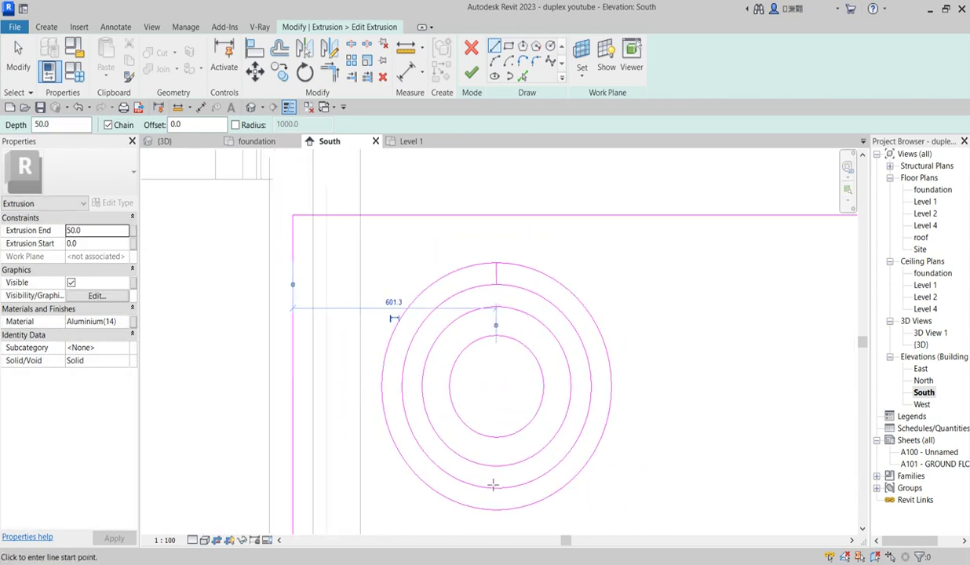
pyautogui.click(497, 486)
pyautogui.click(494, 510)
pyautogui.press('Escape')
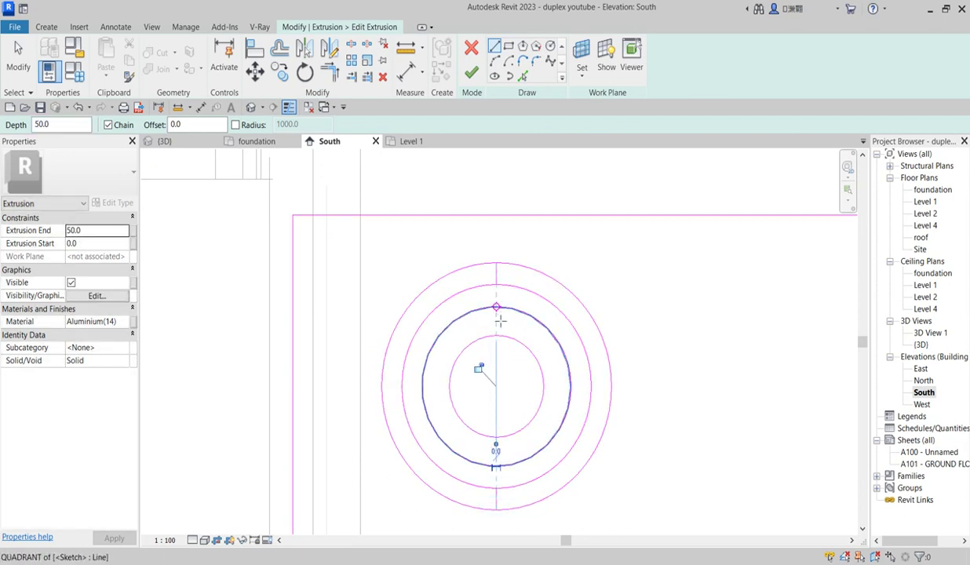
# Sketch vertical lines linking the inner rings above and below the centre
pyautogui.click(496, 308)
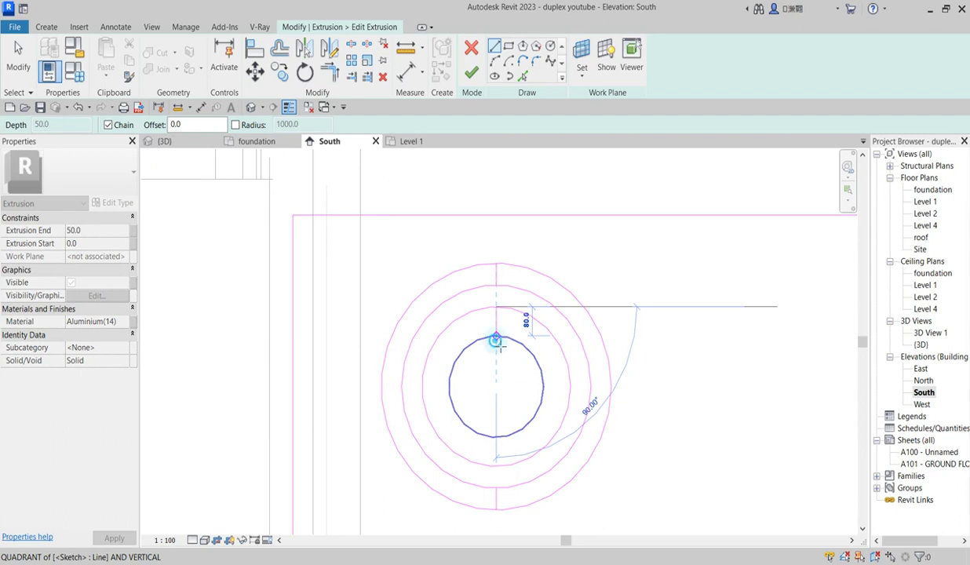
pyautogui.click(496, 340)
pyautogui.click(496, 389)
pyautogui.click(497, 468)
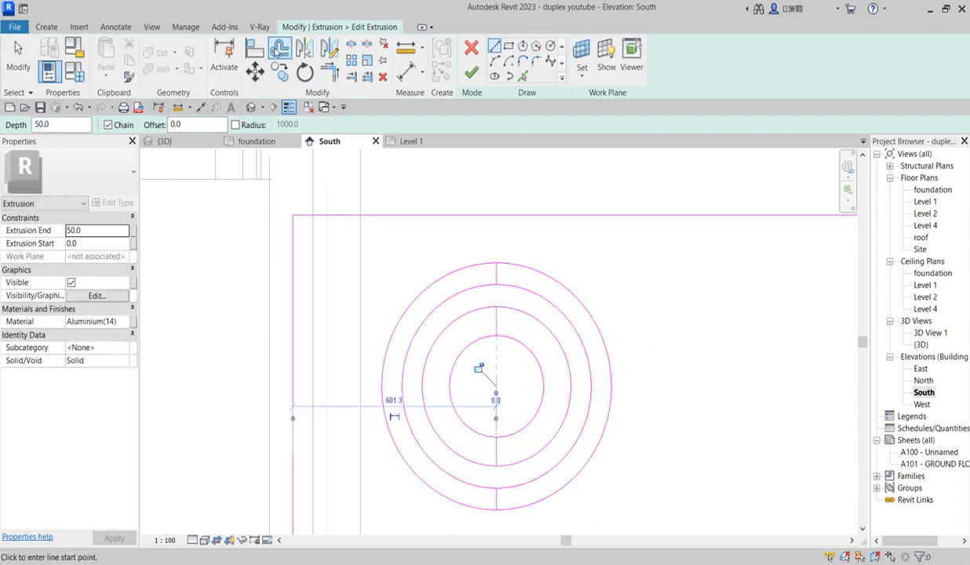
pyautogui.press('o')
pyautogui.press('f')
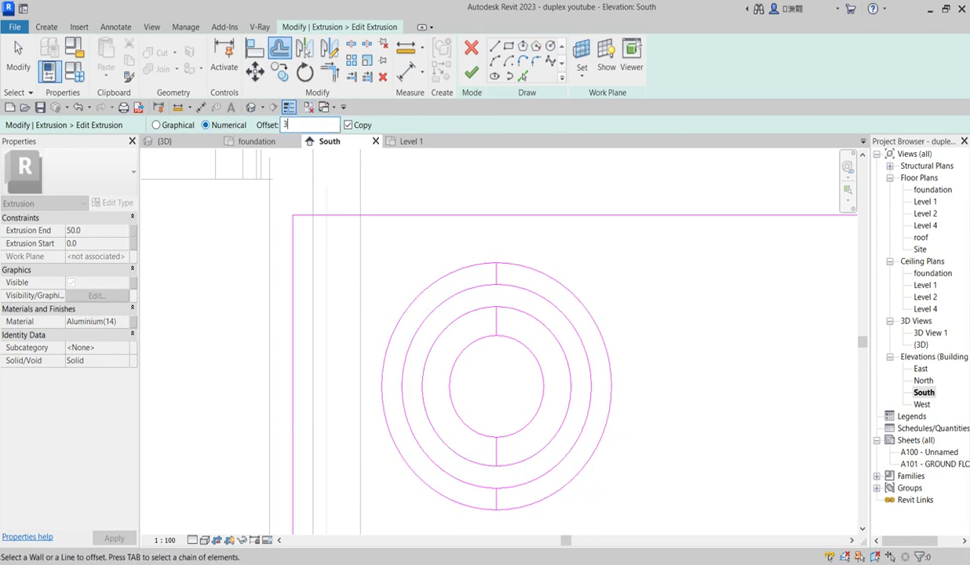
# Add a parallel copy 30 away from the lower vertical connecting line to form a double bar
pyautogui.scroll(3, 520, 279)
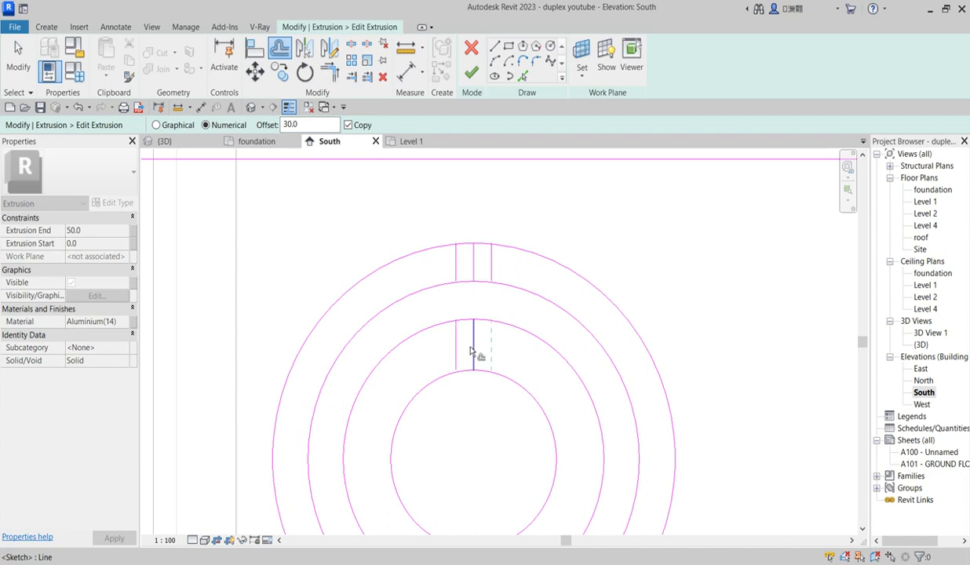
pyautogui.scroll(-3, 444, 481)
pyautogui.scroll(2, 480, 444)
pyautogui.click(466, 437)
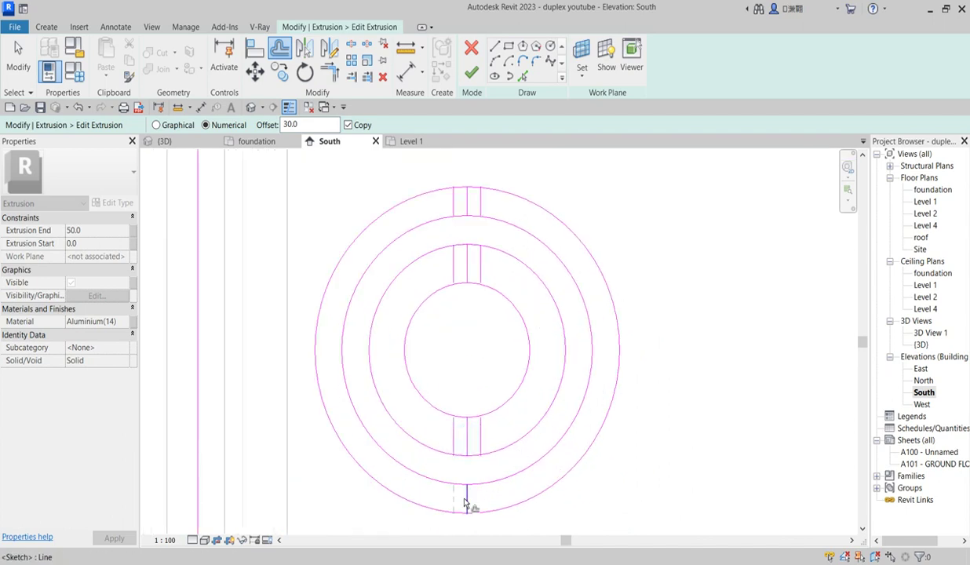
pyautogui.scroll(-2, 474, 493)
pyautogui.scroll(3, 461, 423)
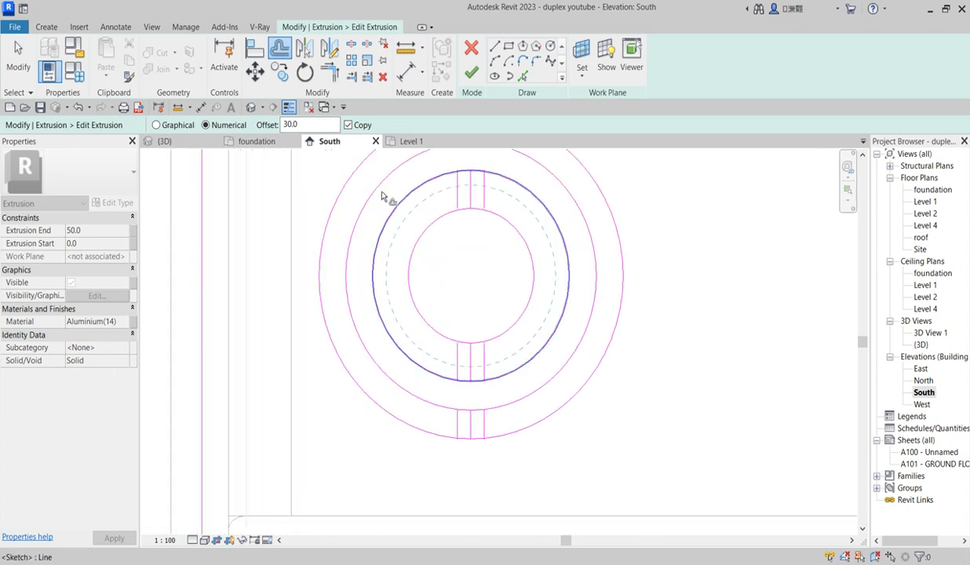
# Split a ring arc at the lower gap line and trim the arcs back to it, unjoining when warned
pyautogui.click(351, 43)
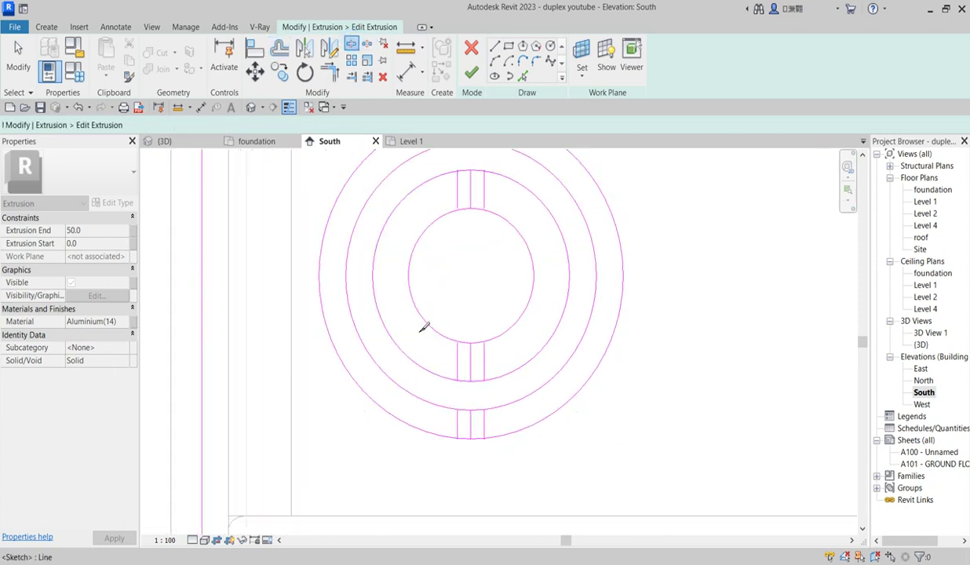
pyautogui.scroll(-2, 428, 330)
pyautogui.scroll(3, 460, 375)
pyautogui.scroll(3, 463, 371)
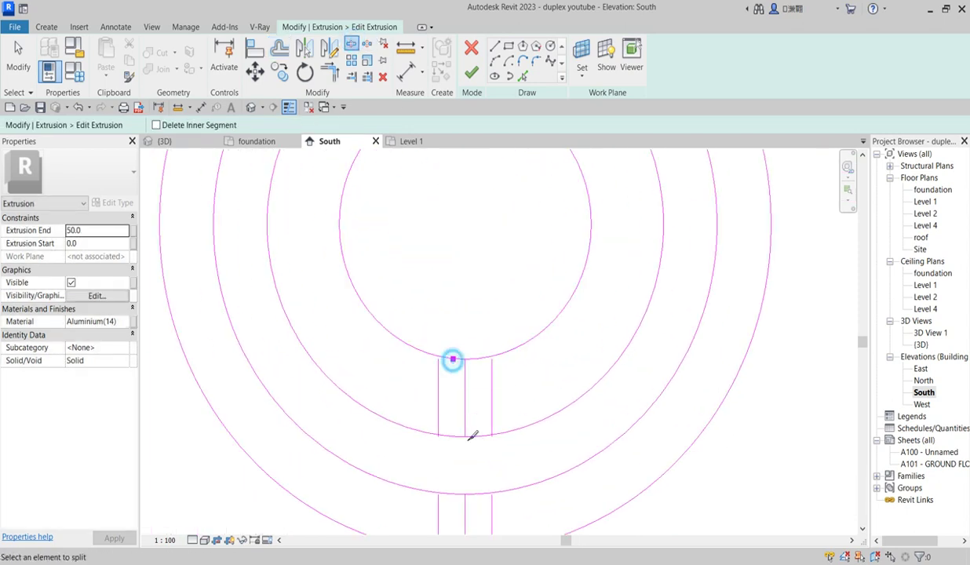
pyautogui.click(454, 495)
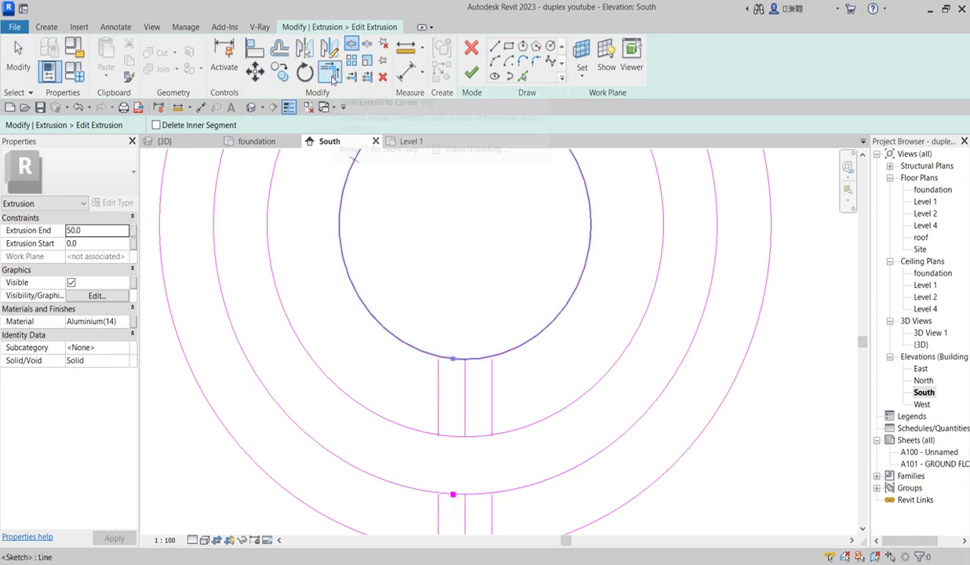
pyautogui.click(331, 75)
pyautogui.click(495, 511)
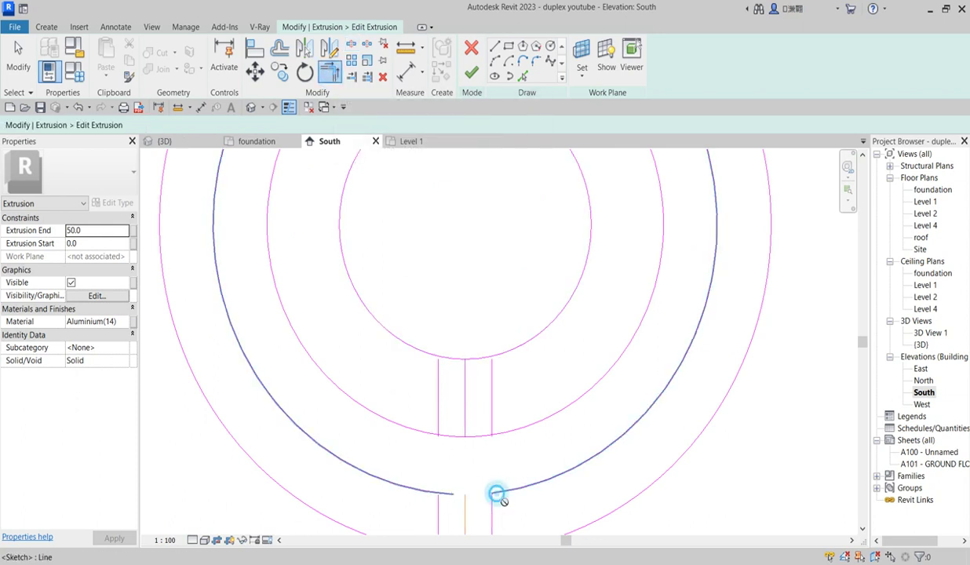
pyautogui.click(497, 493)
pyautogui.click(757, 548)
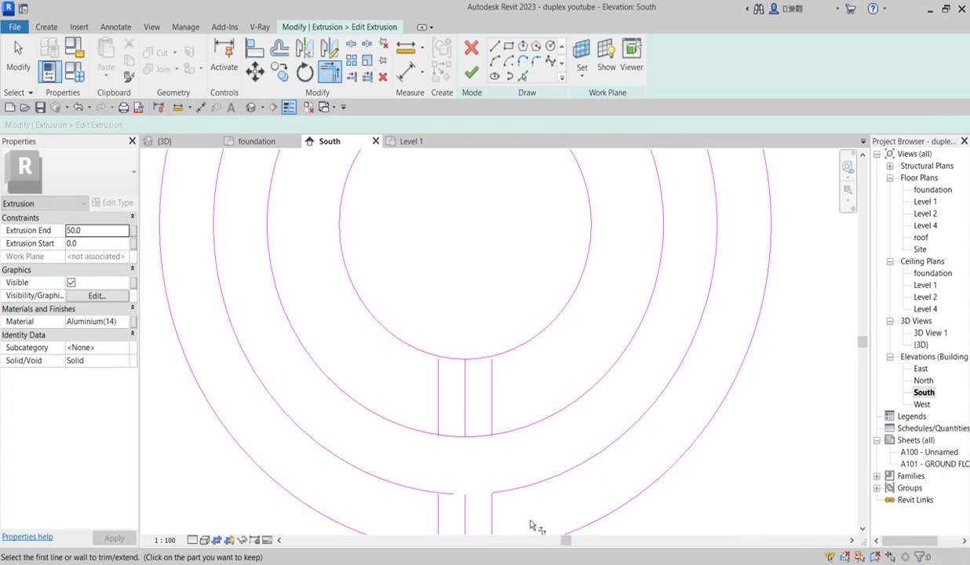
pyautogui.click(426, 495)
pyautogui.scroll(-3, 499, 509)
pyautogui.scroll(1, 490, 416)
pyautogui.scroll(-1, 449, 480)
pyautogui.scroll(-1, 449, 481)
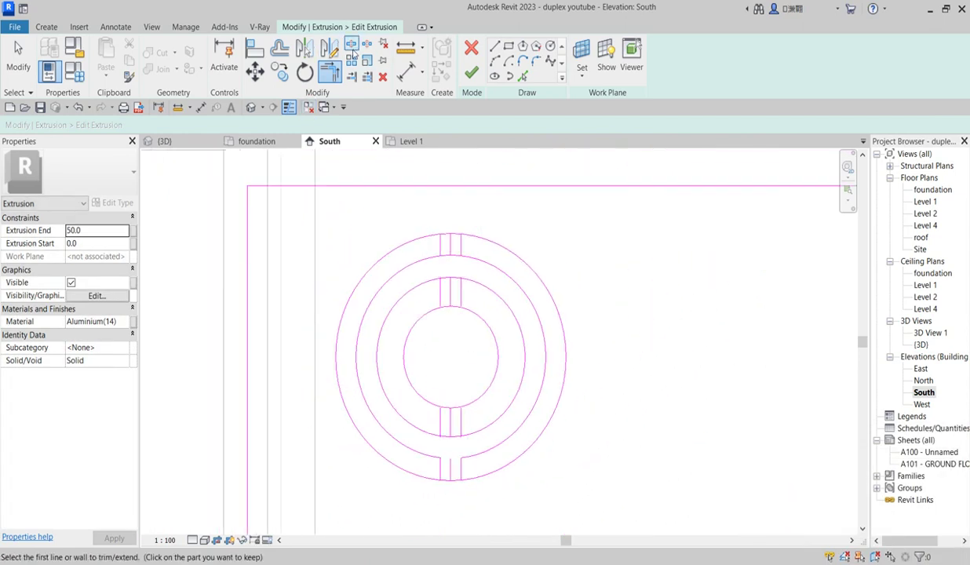
# Split the outer ring's bottom arc and trim it back to the gap, unjoining the lines
pyautogui.click(351, 44)
pyautogui.click(459, 483)
pyautogui.click(329, 72)
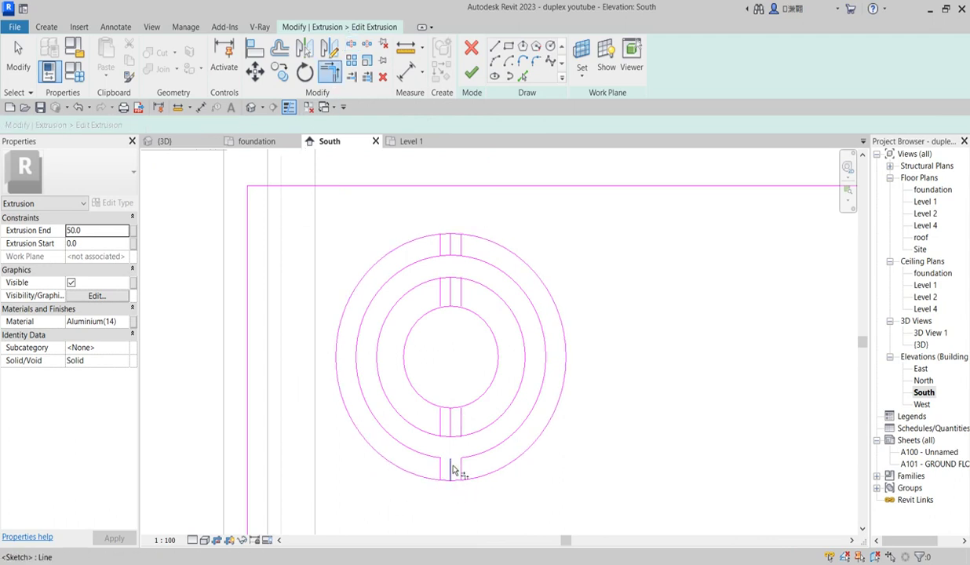
pyautogui.click(481, 479)
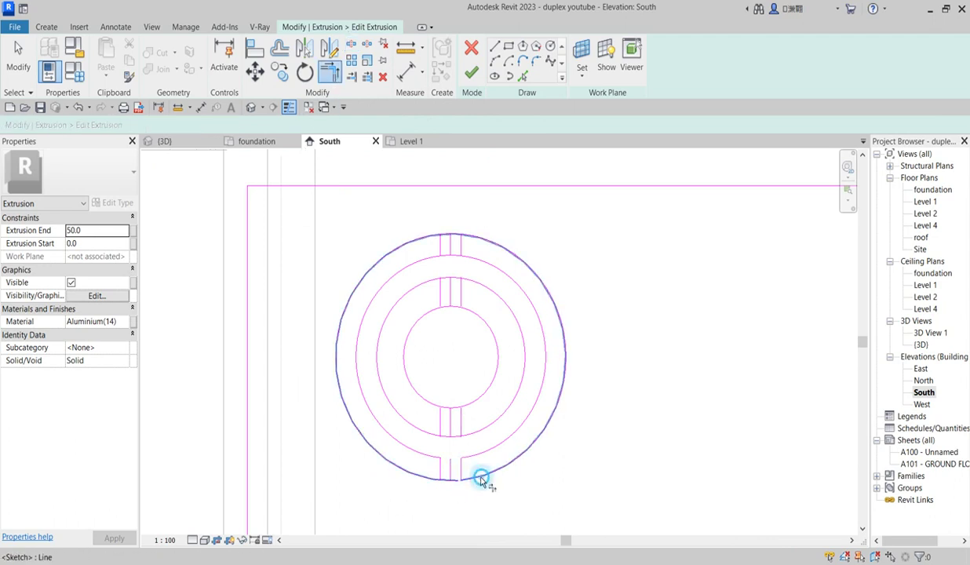
pyautogui.click(424, 479)
pyautogui.click(741, 548)
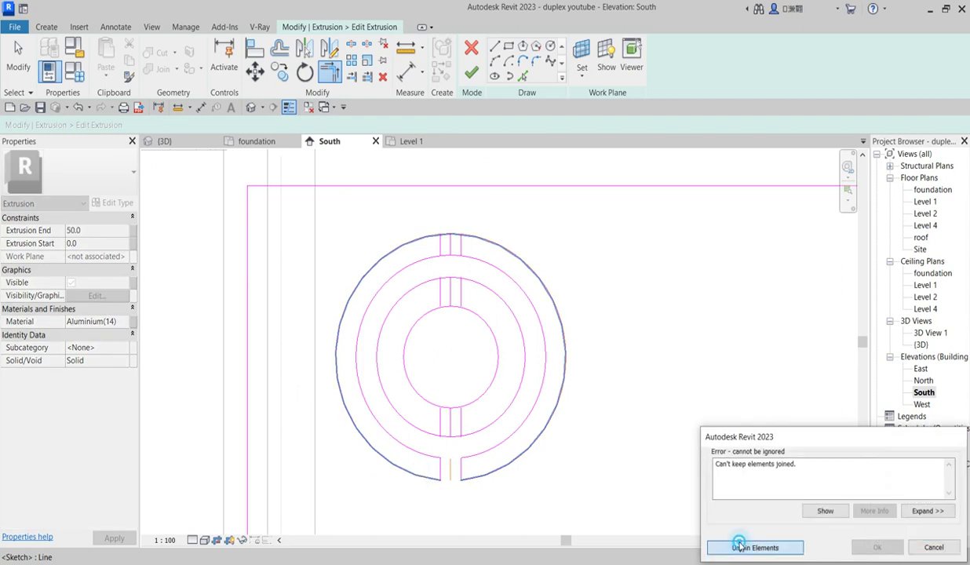
pyautogui.scroll(1, 449, 237)
pyautogui.scroll(-1, 463, 342)
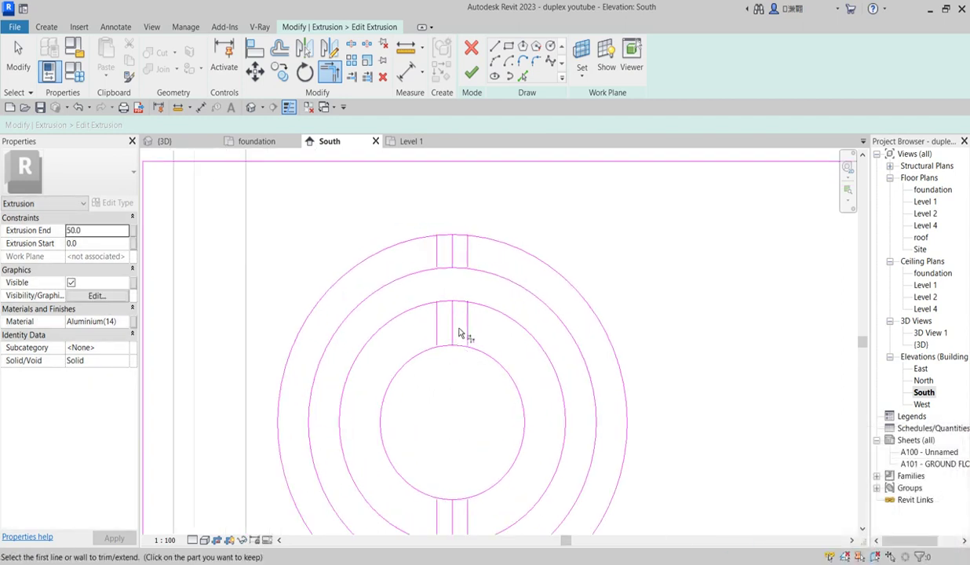
pyautogui.scroll(2, 467, 310)
# Split the inner, middle and outer rings where they meet the top gap lines
pyautogui.click(384, 45)
pyautogui.click(350, 43)
pyautogui.click(460, 302)
pyautogui.click(459, 345)
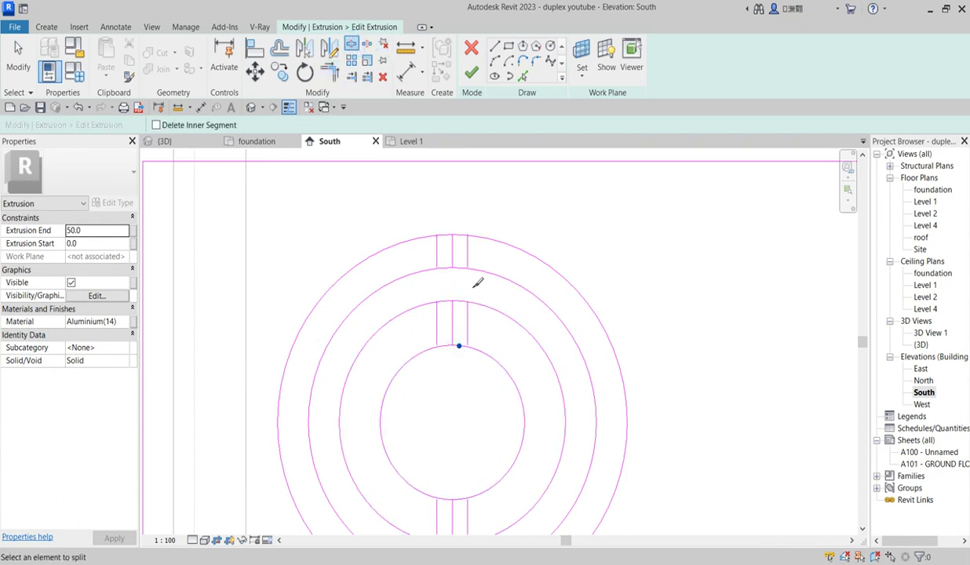
pyautogui.click(459, 268)
pyautogui.click(463, 236)
pyautogui.click(389, 161)
pyautogui.click(330, 70)
# Trim the outer and middle ring arcs back to the top gap lines, unjoining when warned
pyautogui.click(494, 243)
pyautogui.click(475, 267)
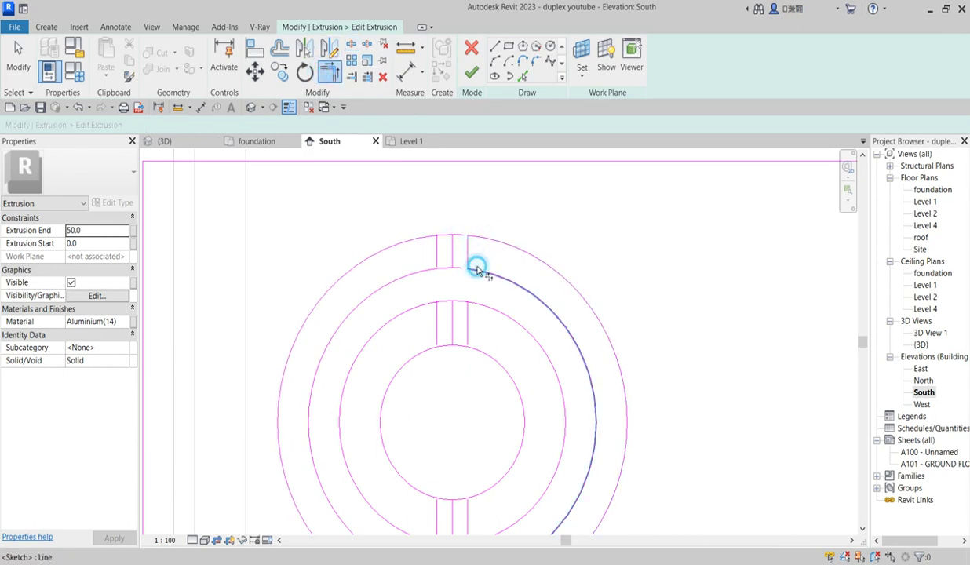
pyautogui.click(425, 269)
pyautogui.click(438, 252)
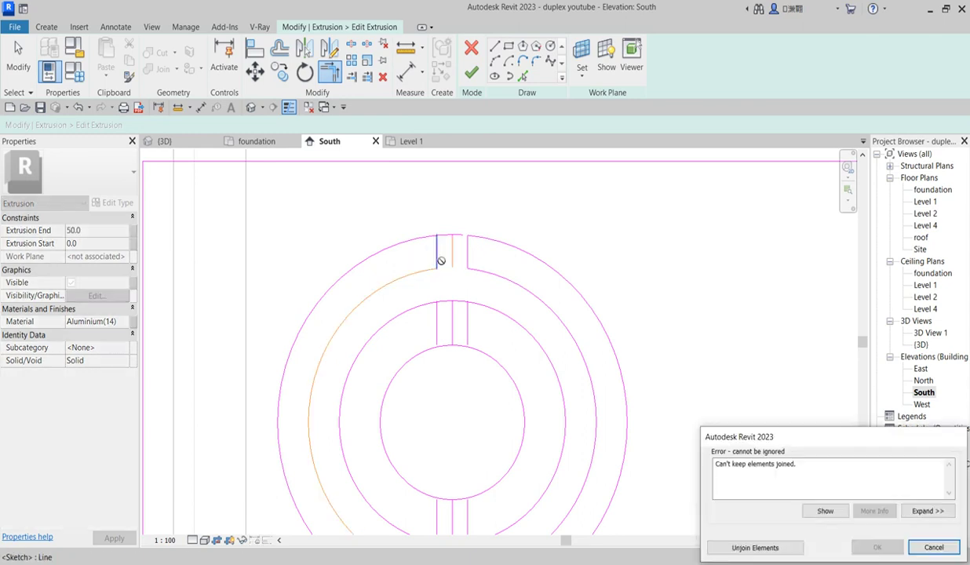
pyautogui.click(756, 548)
pyautogui.click(430, 253)
pyautogui.click(430, 250)
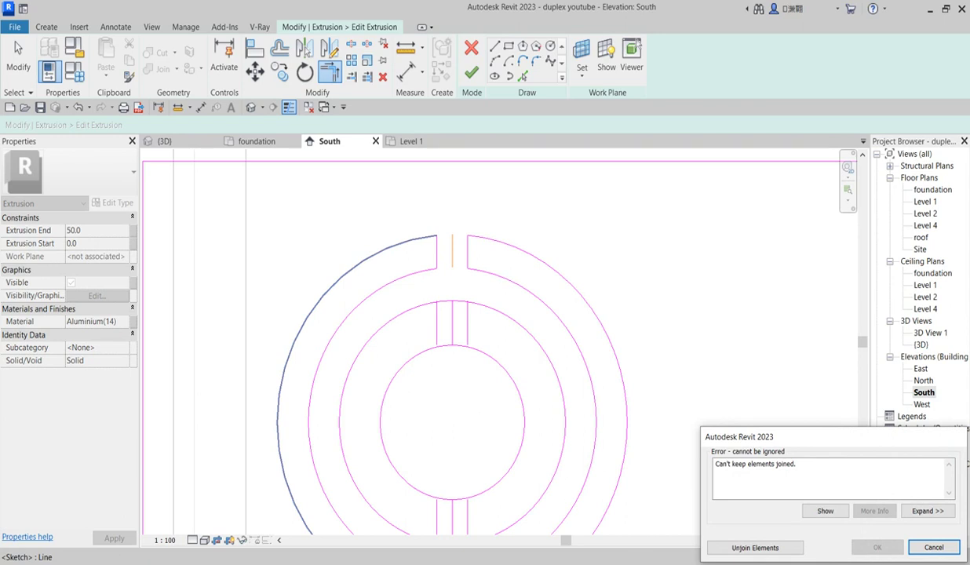
pyautogui.click(755, 548)
# Trim the inner circle's arcs to the left and right top gap lines
pyautogui.click(488, 360)
pyautogui.click(469, 321)
pyautogui.click(424, 312)
pyautogui.click(436, 320)
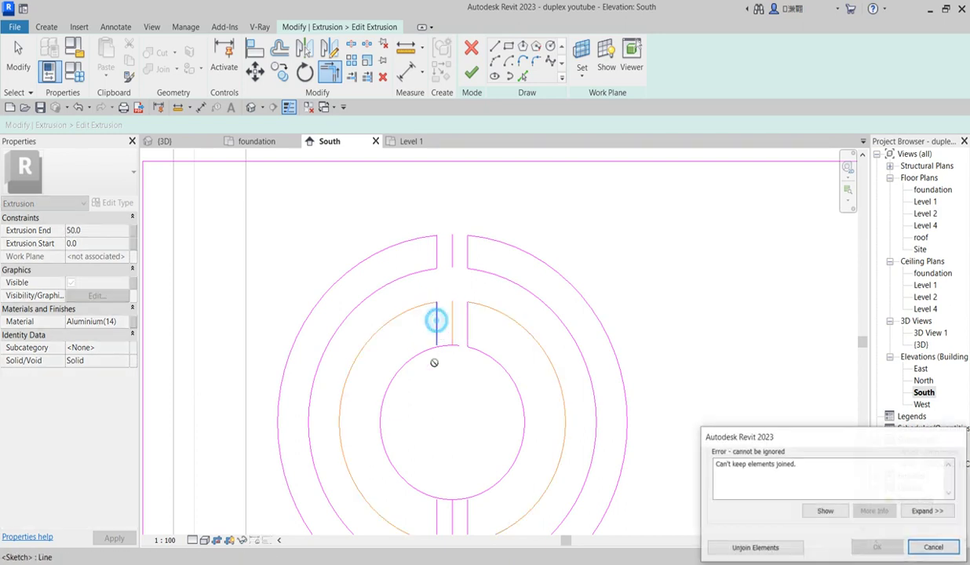
pyautogui.click(755, 548)
pyautogui.click(403, 360)
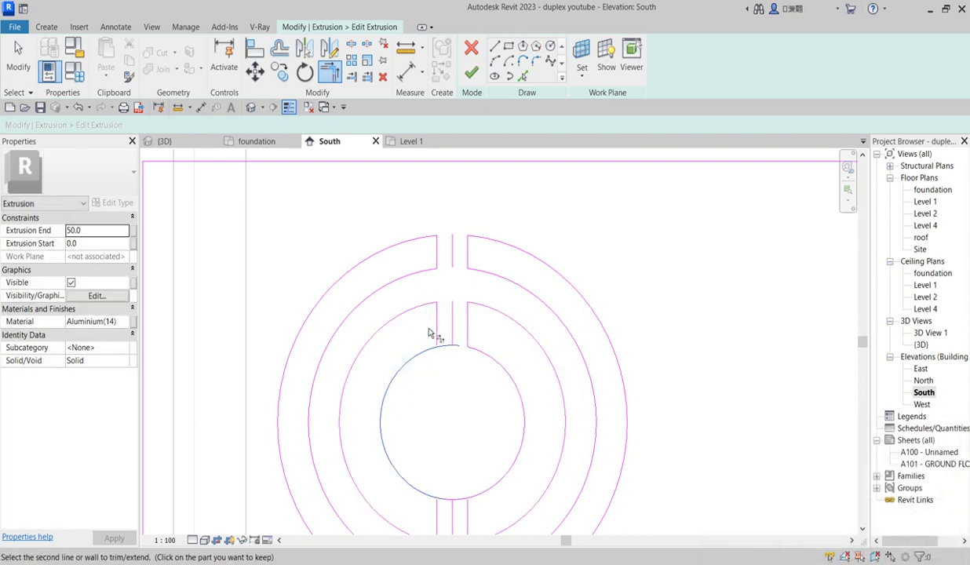
pyautogui.click(438, 331)
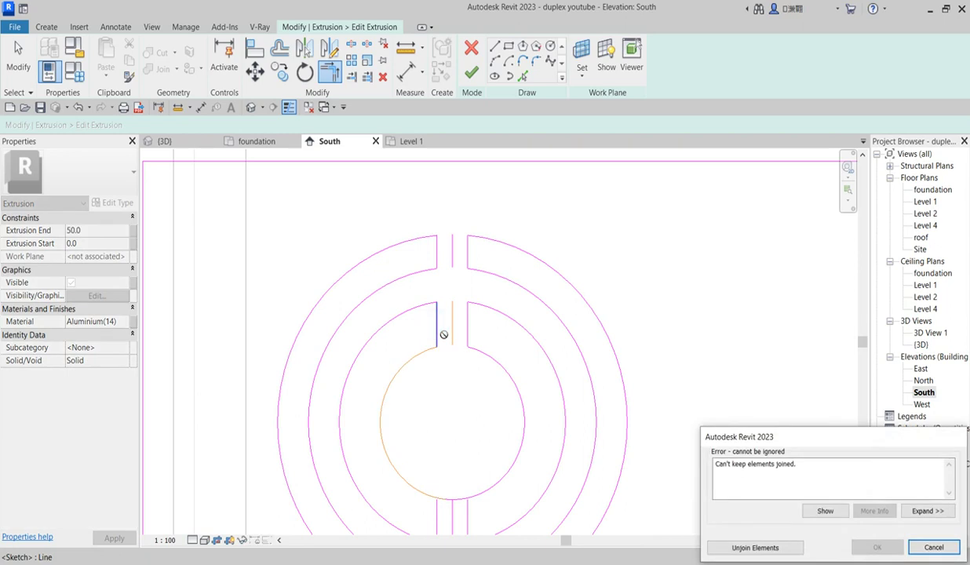
pyautogui.click(746, 548)
# Trim the inner arc to the bottom gap line, resolving the join error
pyautogui.scroll(-4, 502, 471)
pyautogui.scroll(3, 496, 503)
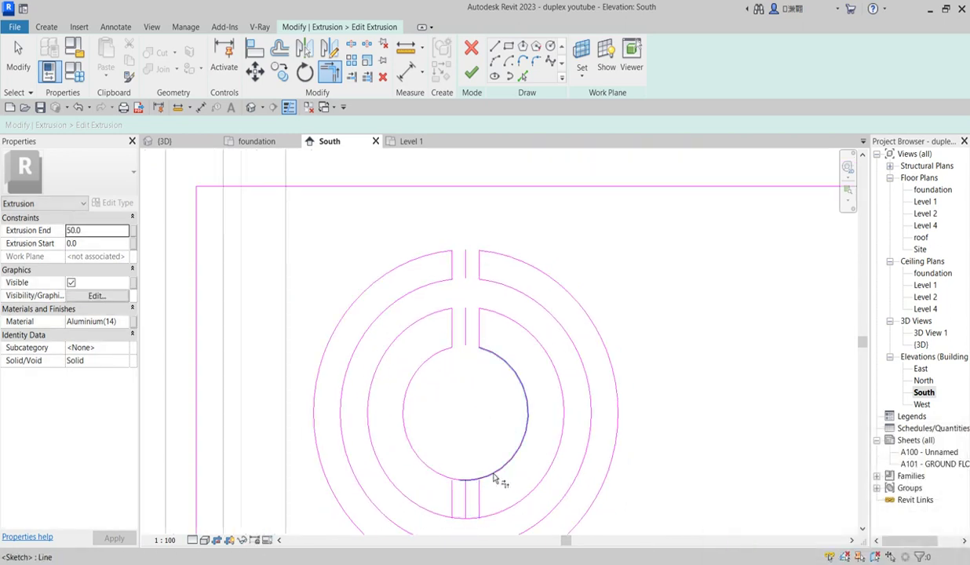
pyautogui.click(480, 490)
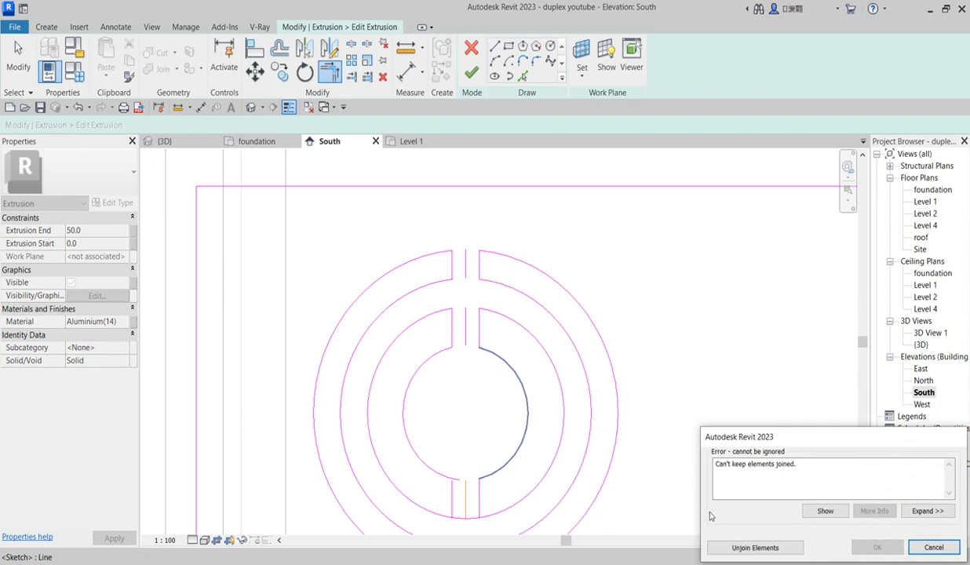
pyautogui.click(755, 548)
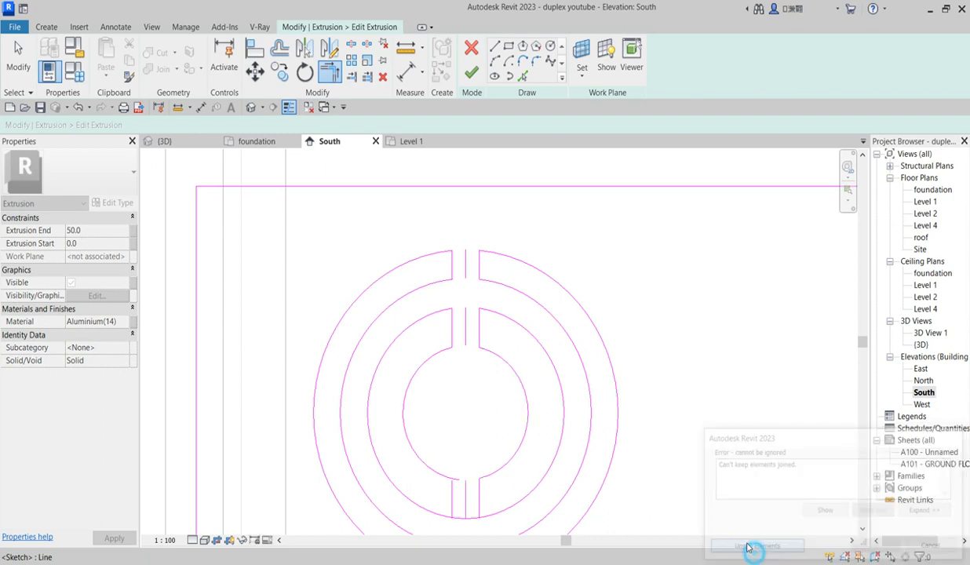
pyautogui.click(452, 508)
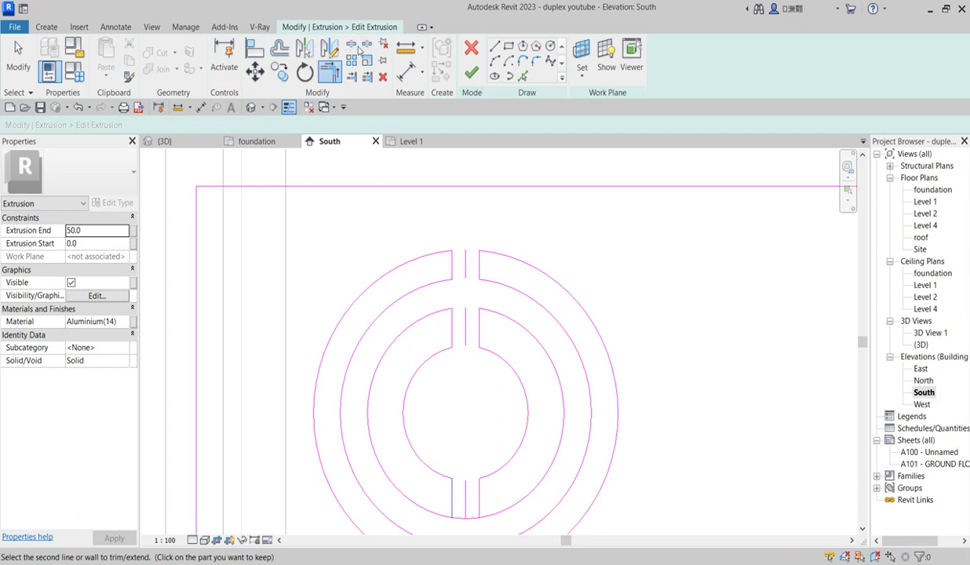
# Split the inner circle at its bottom and trim its arcs against the lower gap line
pyautogui.click(353, 45)
pyautogui.click(456, 515)
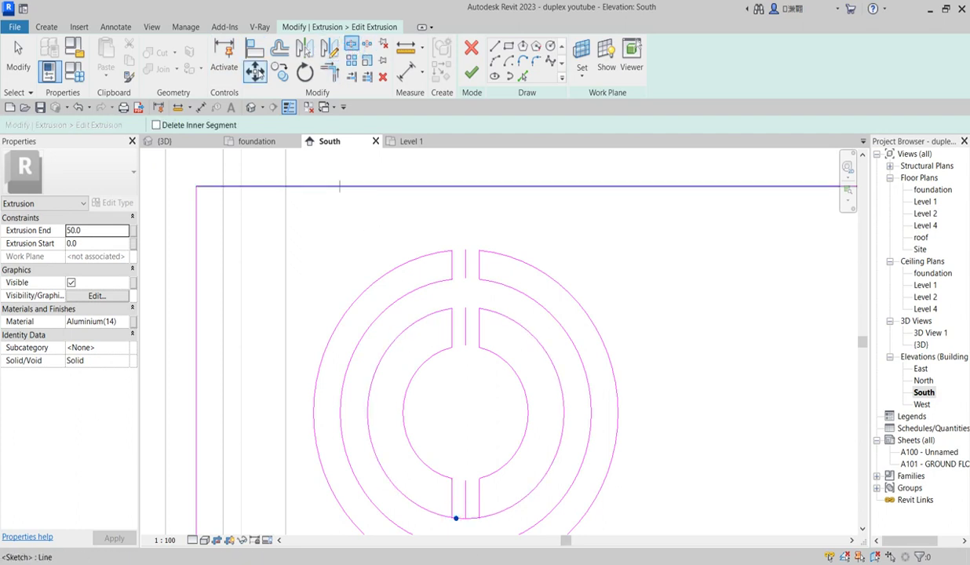
pyautogui.click(330, 72)
pyautogui.click(453, 501)
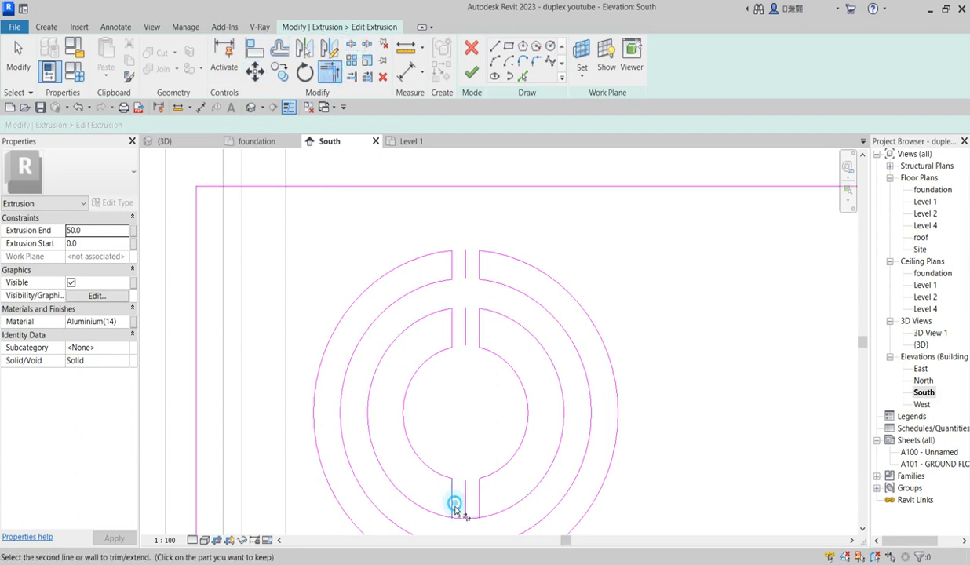
pyautogui.click(434, 516)
pyautogui.click(481, 511)
pyautogui.click(496, 512)
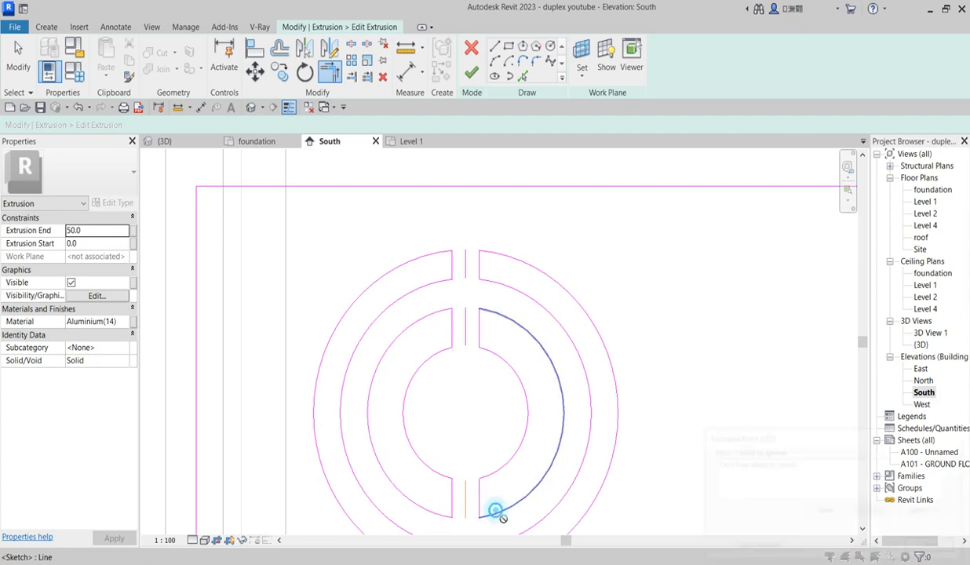
pyautogui.click(742, 548)
# Cancel the trim and check the dimensions of a vertical gap line
pyautogui.scroll(-3, 498, 514)
pyautogui.scroll(4, 493, 422)
pyautogui.rightClick(470, 328)
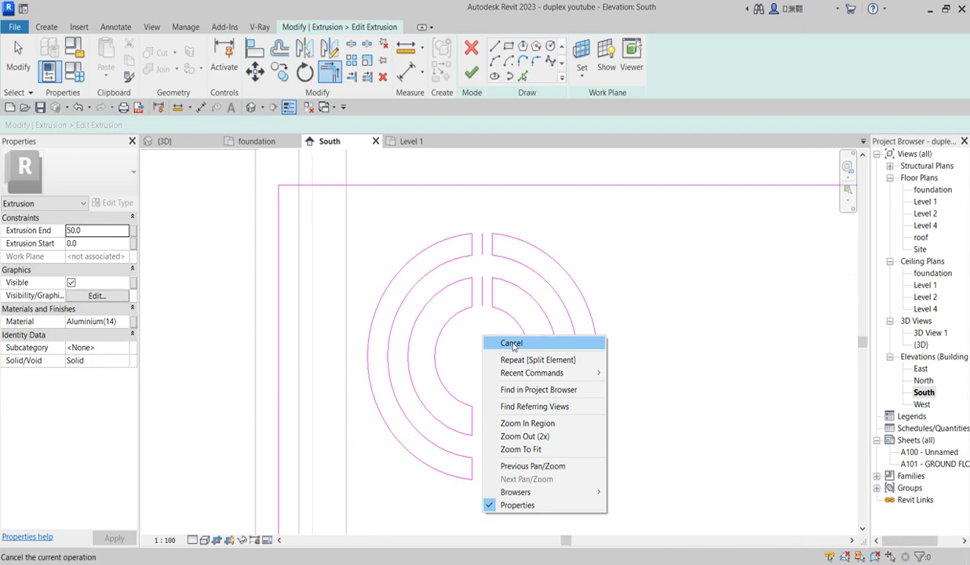
pyautogui.click(511, 366)
pyautogui.scroll(2, 480, 259)
pyautogui.click(481, 249)
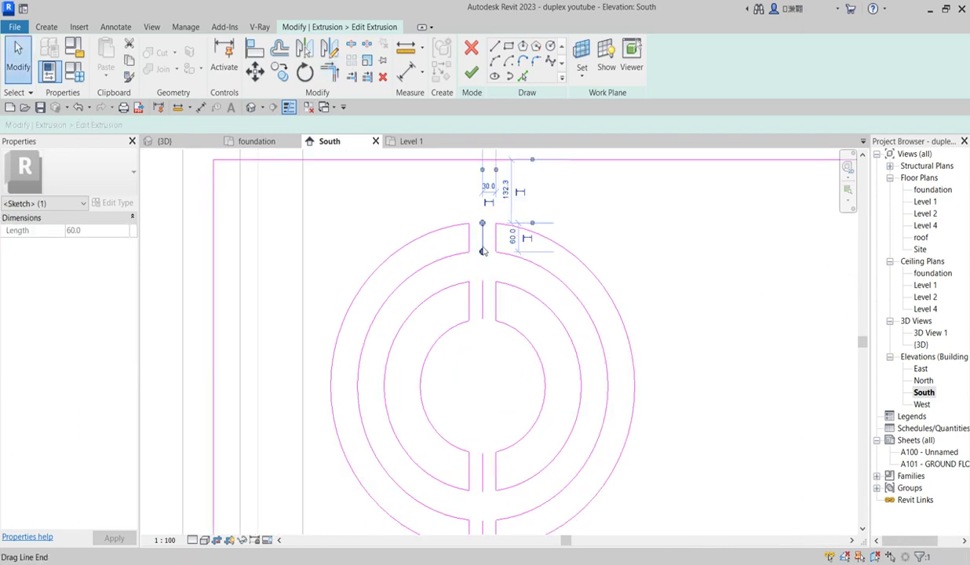
# Check the dimensions of the lower and short vertical gap lines
pyautogui.press('Escape')
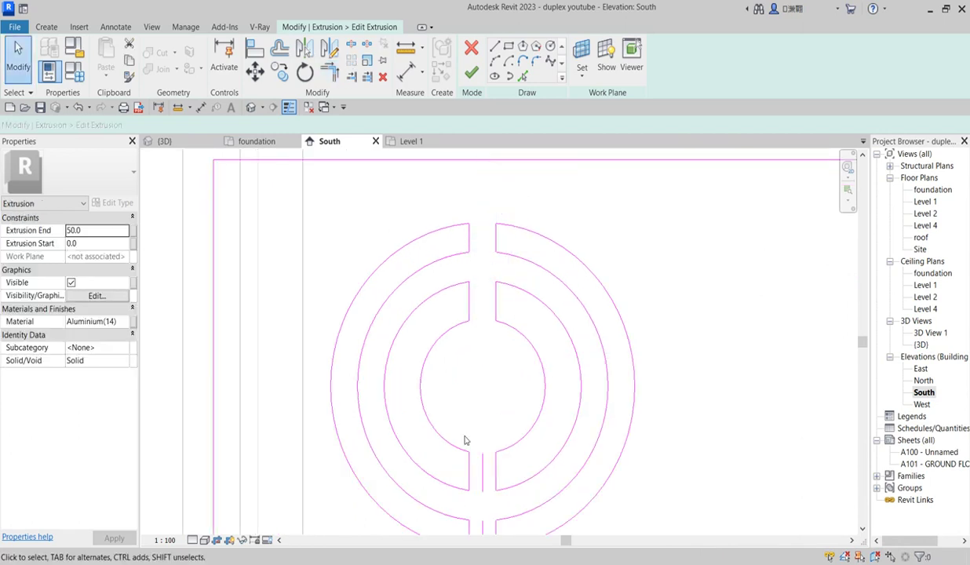
pyautogui.click(480, 461)
pyautogui.press('Escape')
pyautogui.scroll(-2, 495, 471)
pyautogui.scroll(2, 485, 490)
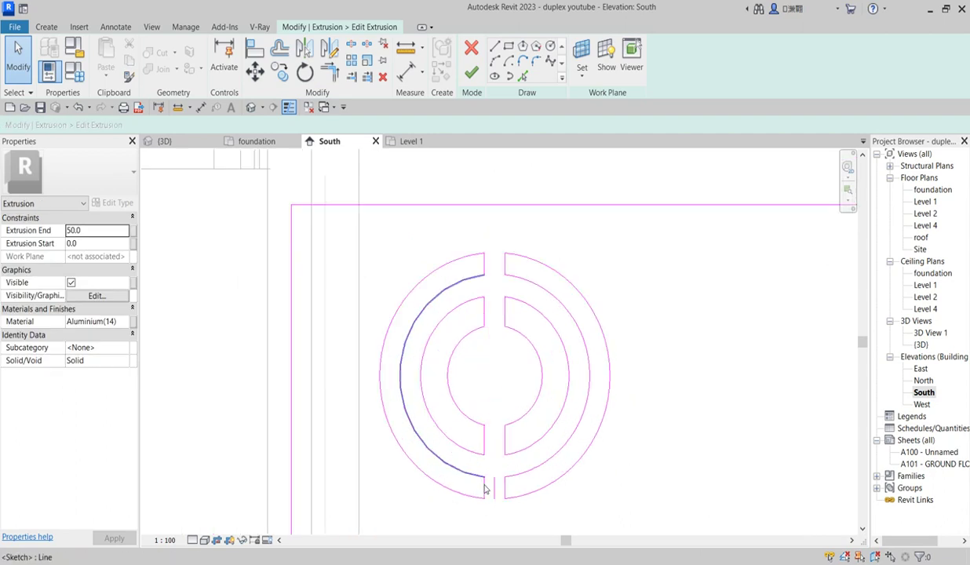
pyautogui.click(494, 488)
pyautogui.press('Escape')
pyautogui.scroll(-5, 628, 432)
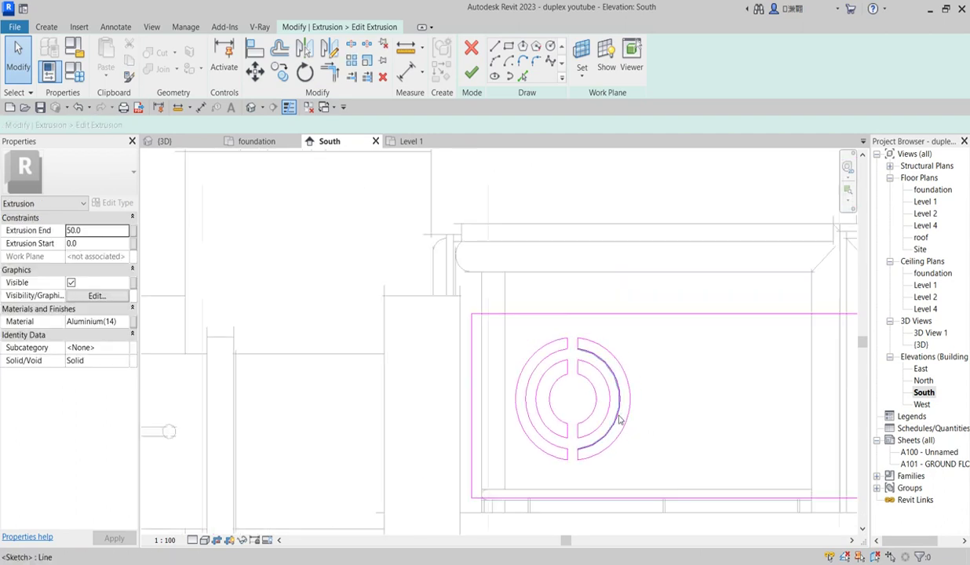
pyautogui.scroll(-2, 542, 369)
pyautogui.scroll(3, 549, 345)
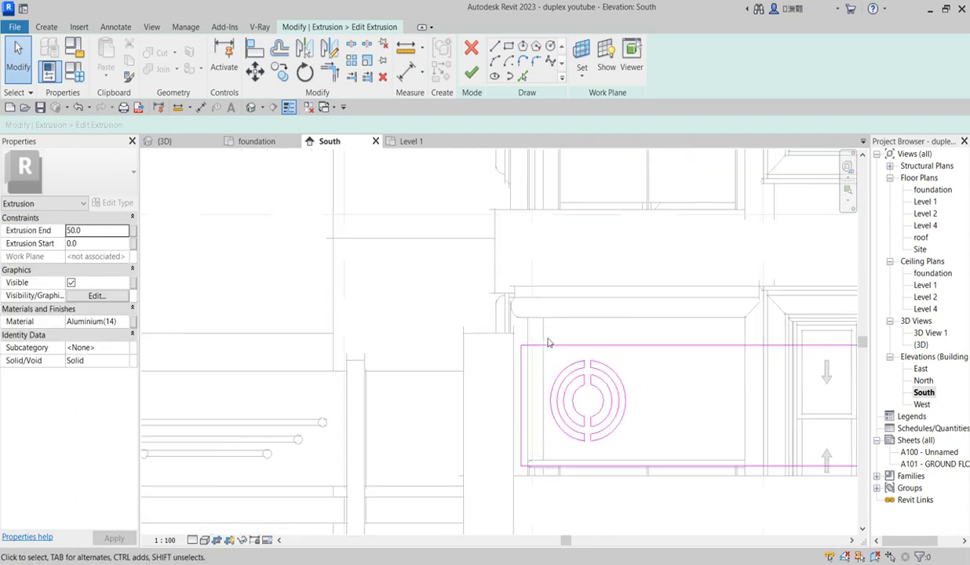
# Copy the split-ring cutout from the top edge to the panel's top-edge midpoint
pyautogui.moveTo(536, 332)
pyautogui.mouseDown()
pyautogui.moveTo(639, 456)
pyautogui.moveTo(628, 481)
pyautogui.mouseUp()
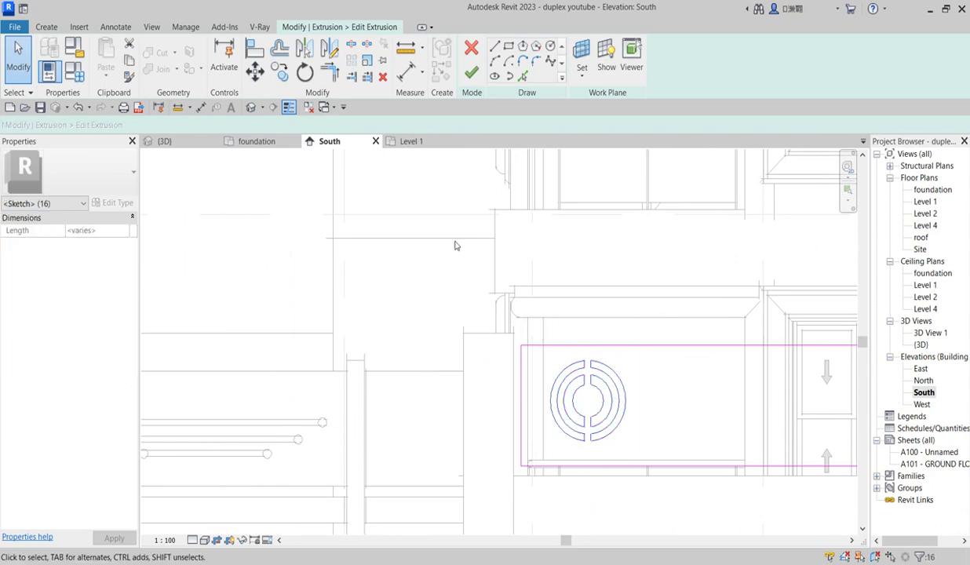
pyautogui.click(329, 47)
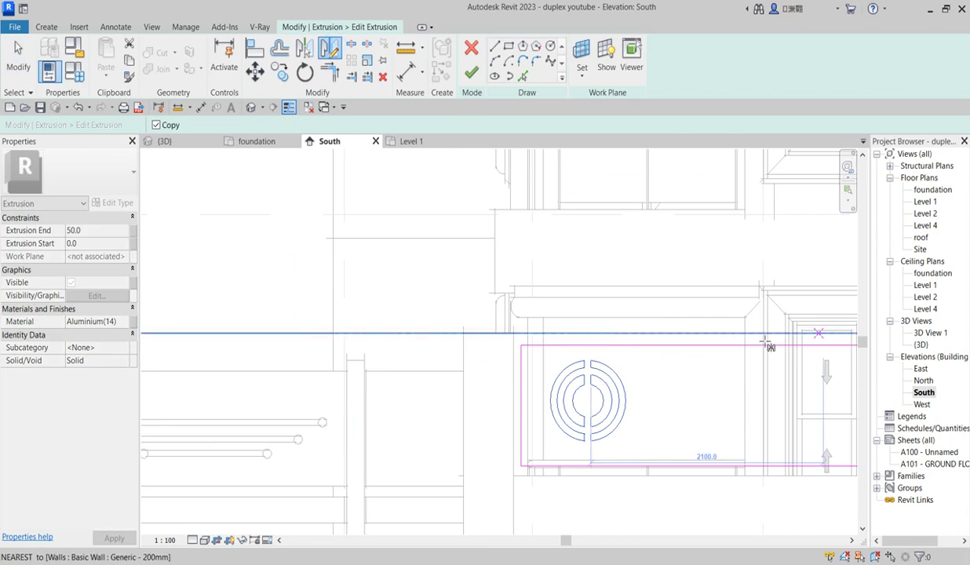
pyautogui.scroll(-3, 707, 385)
pyautogui.scroll(1, 646, 435)
pyautogui.scroll(1, 715, 351)
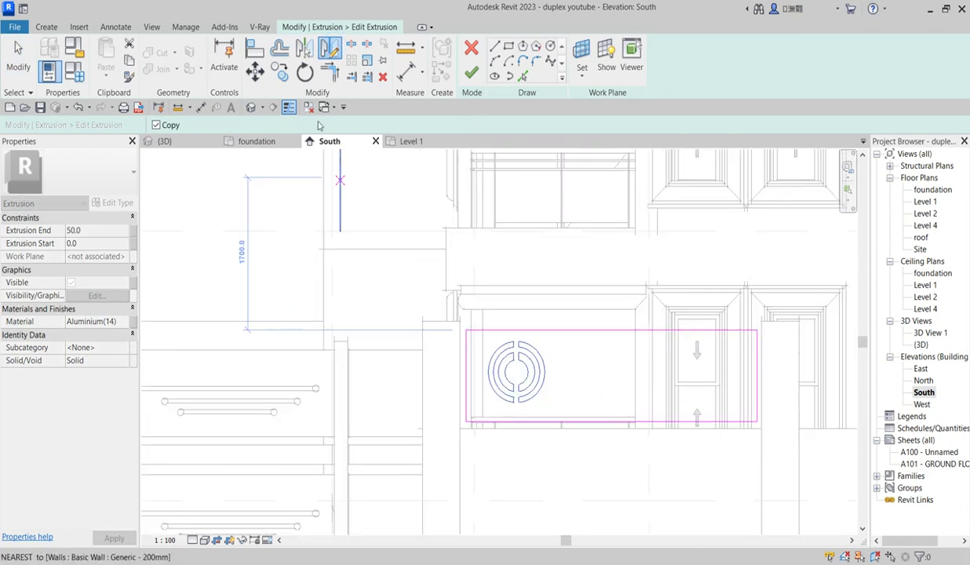
pyautogui.click(279, 72)
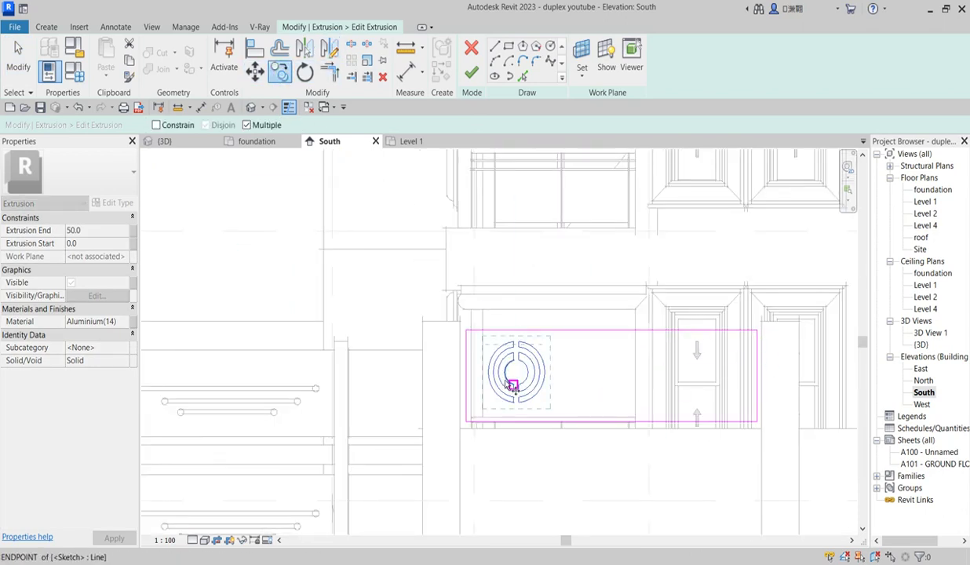
pyautogui.scroll(2, 513, 385)
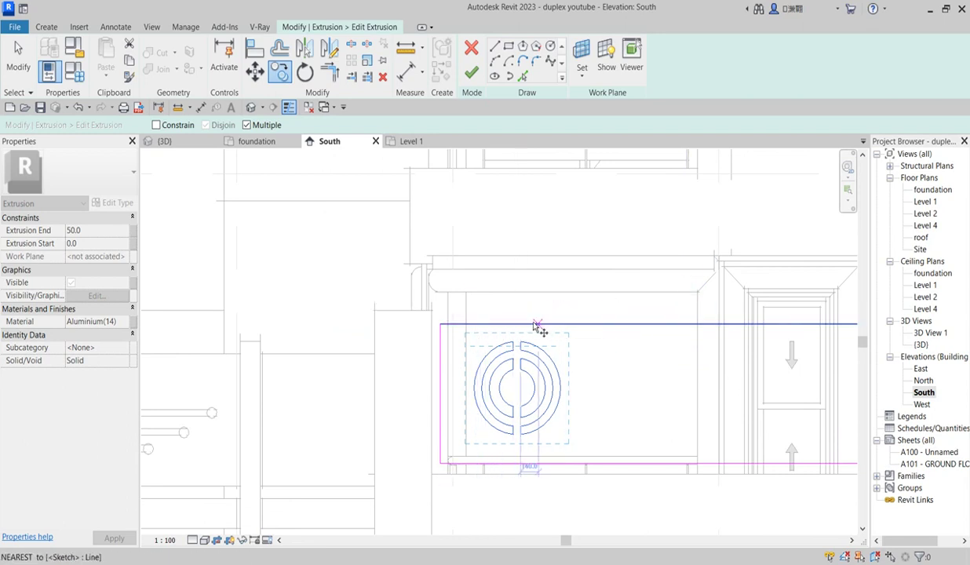
pyautogui.scroll(2, 515, 330)
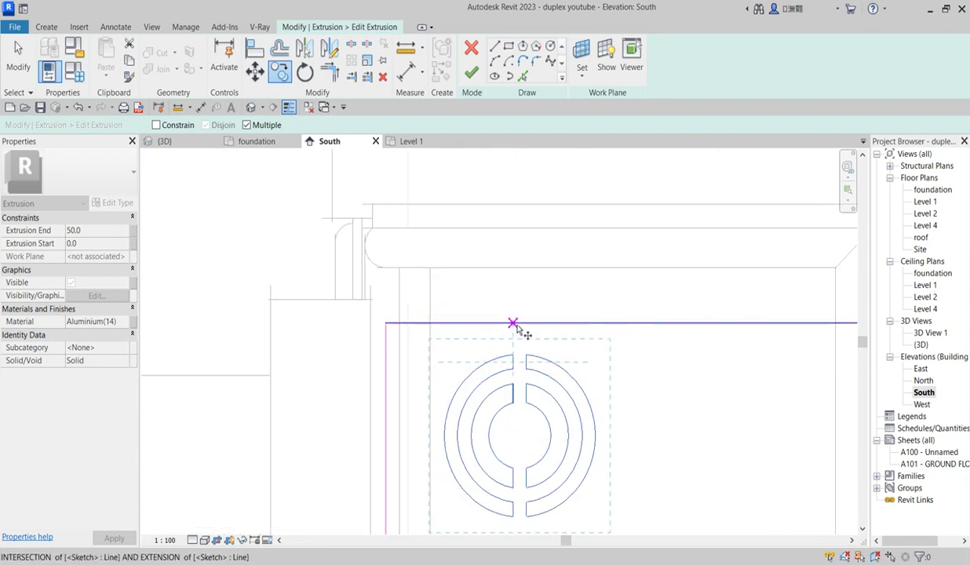
pyautogui.click(518, 325)
pyautogui.scroll(-3, 518, 325)
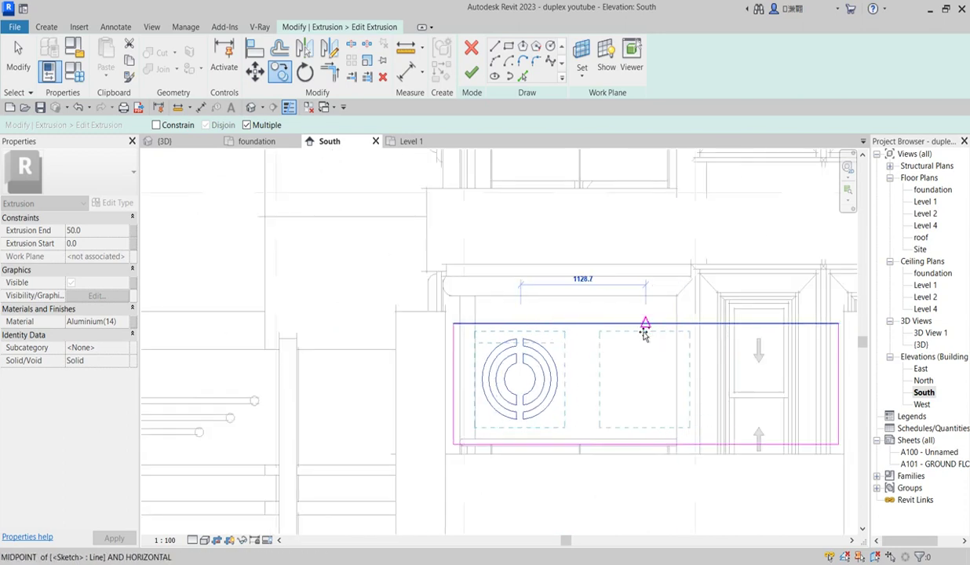
pyautogui.scroll(-2, 645, 330)
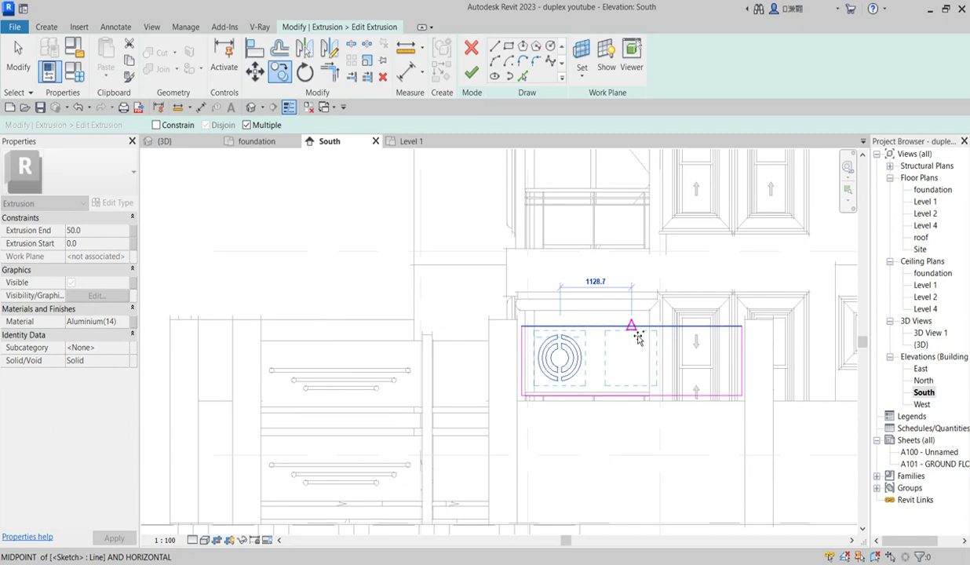
pyautogui.click(638, 336)
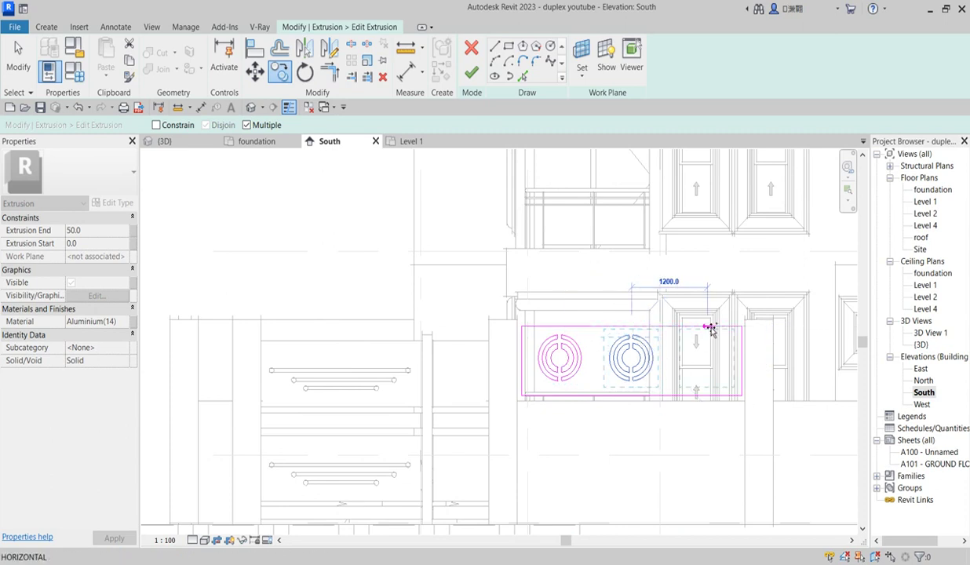
pyautogui.press('Escape')
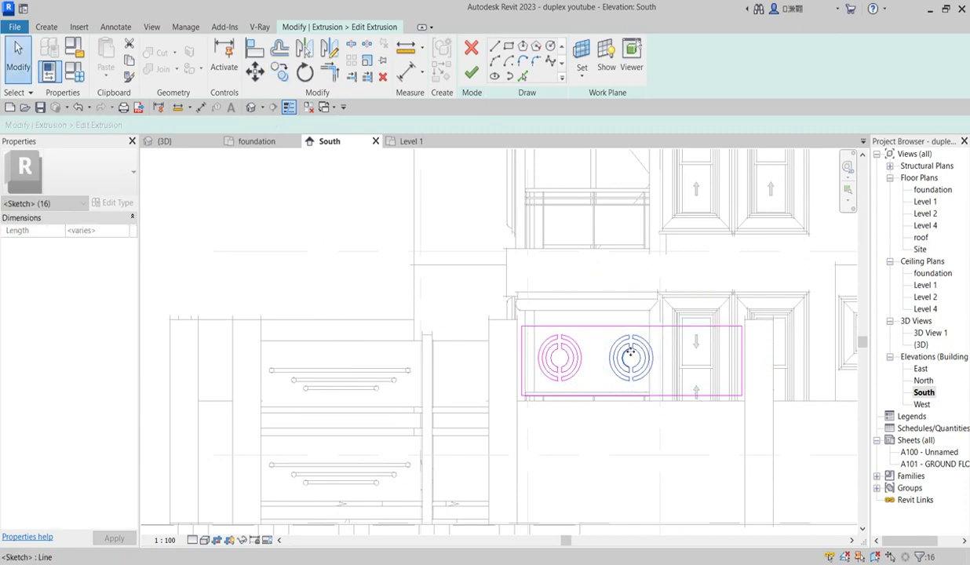
# Mirror a copy of the left ring cutout across a vertical axis for the third set, then finish the sketch
pyautogui.moveTo(533, 320); pyautogui.dragTo(586, 395)
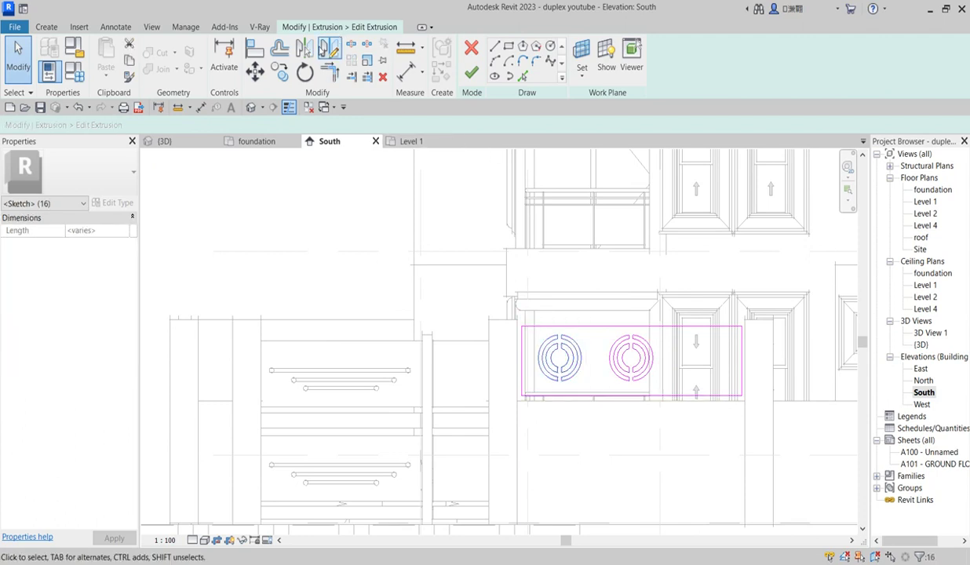
pyautogui.click(328, 49)
pyautogui.scroll(2, 636, 326)
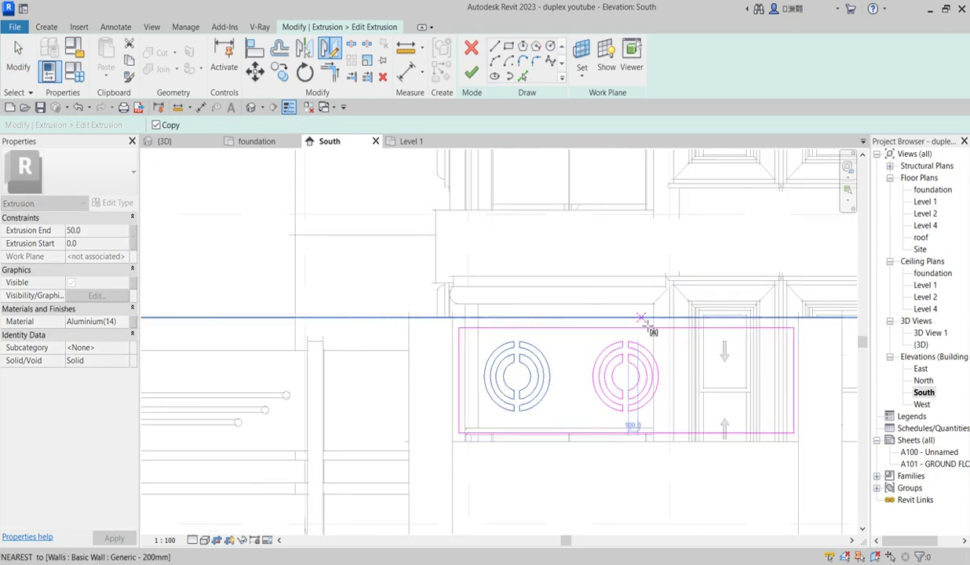
pyautogui.click(626, 327)
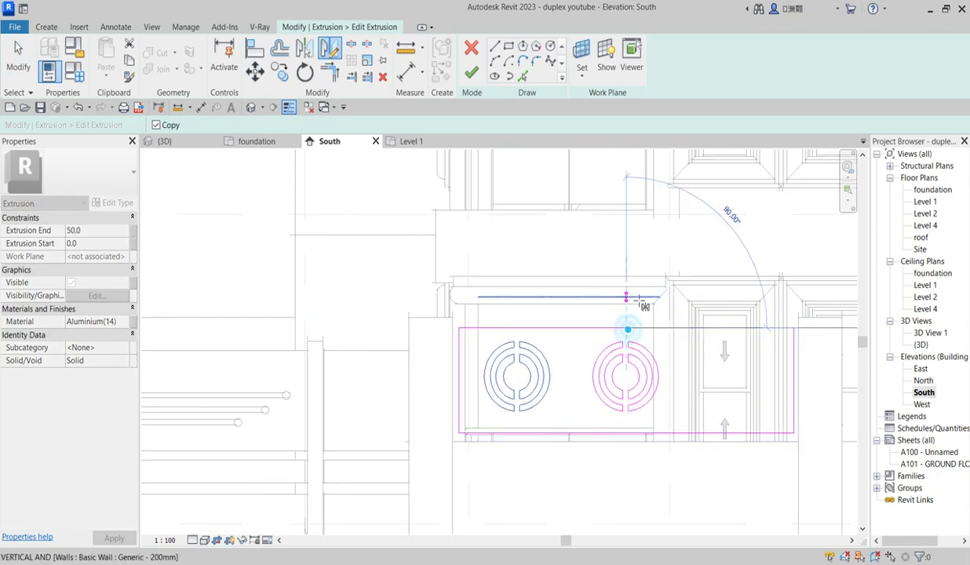
pyautogui.click(627, 259)
pyautogui.scroll(-2, 633, 261)
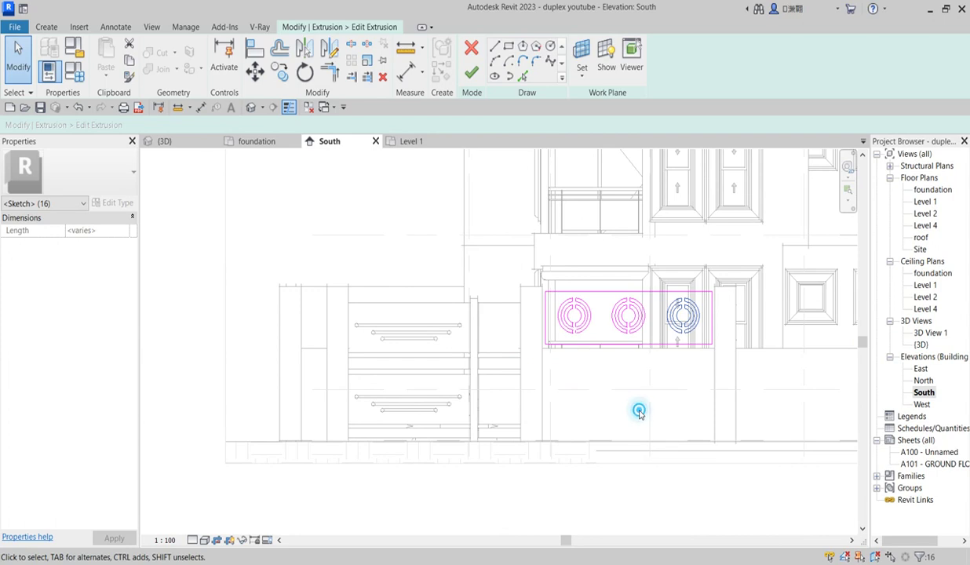
pyautogui.click(639, 412)
pyautogui.scroll(1, 650, 373)
pyautogui.scroll(-1, 492, 408)
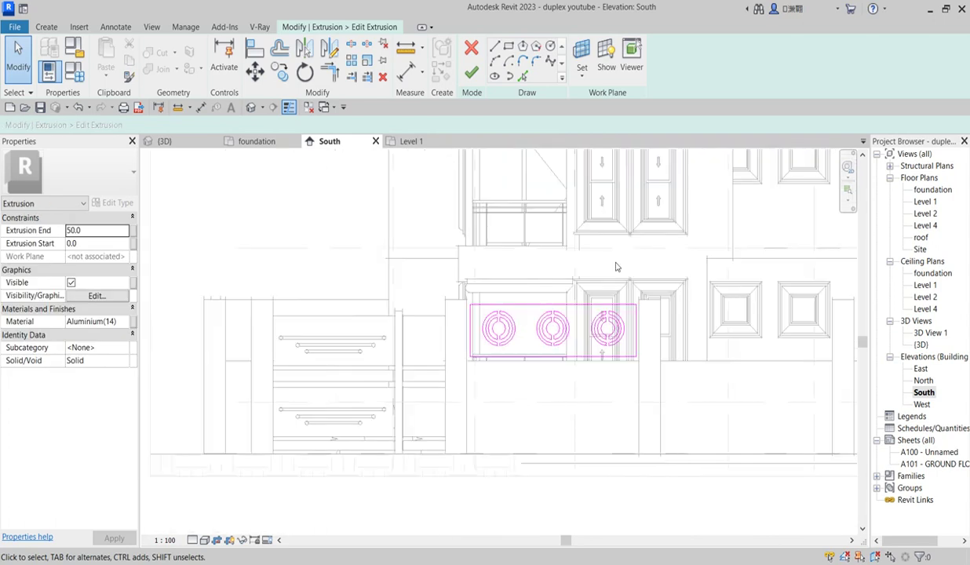
pyautogui.scroll(1, 616, 267)
pyautogui.scroll(2, 526, 405)
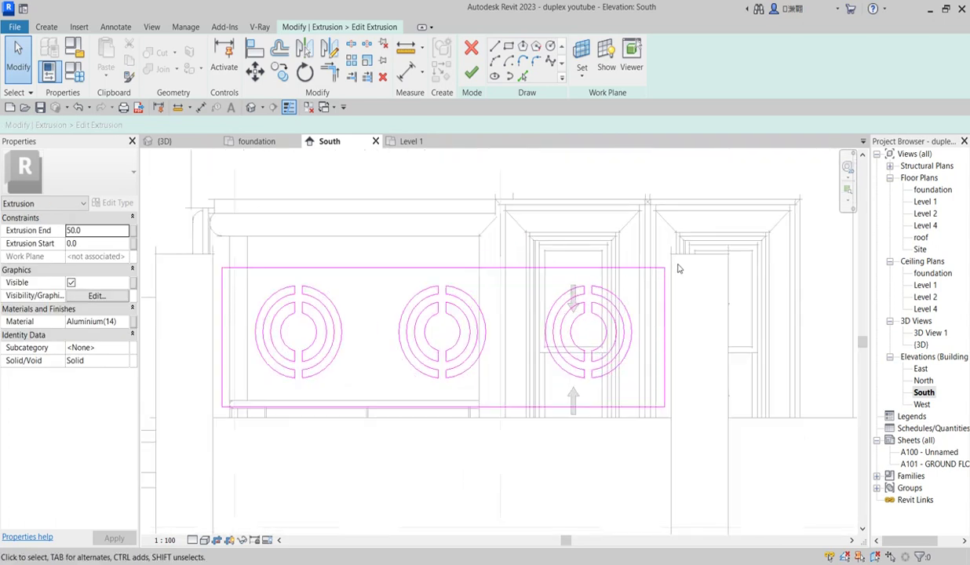
pyautogui.scroll(-1, 679, 269)
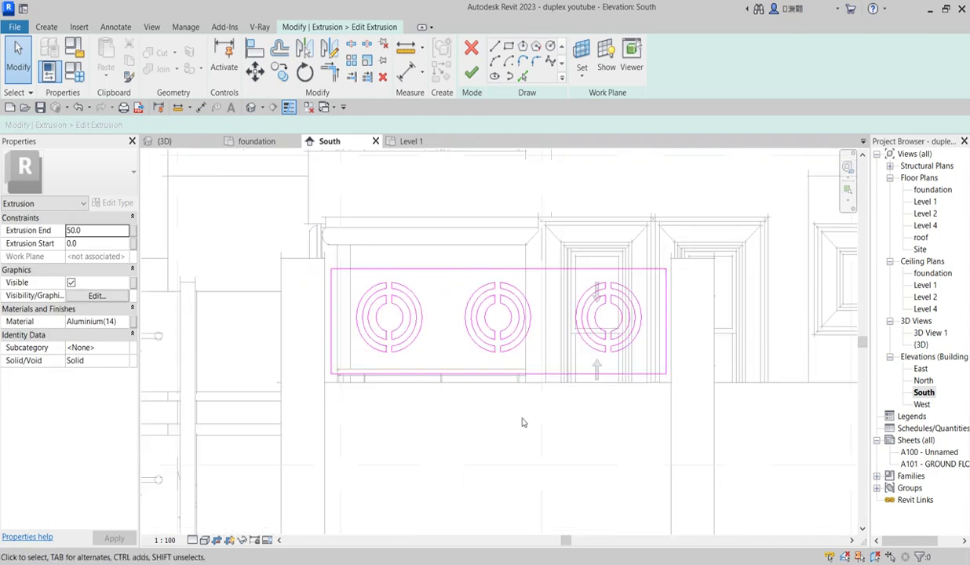
pyautogui.click(472, 75)
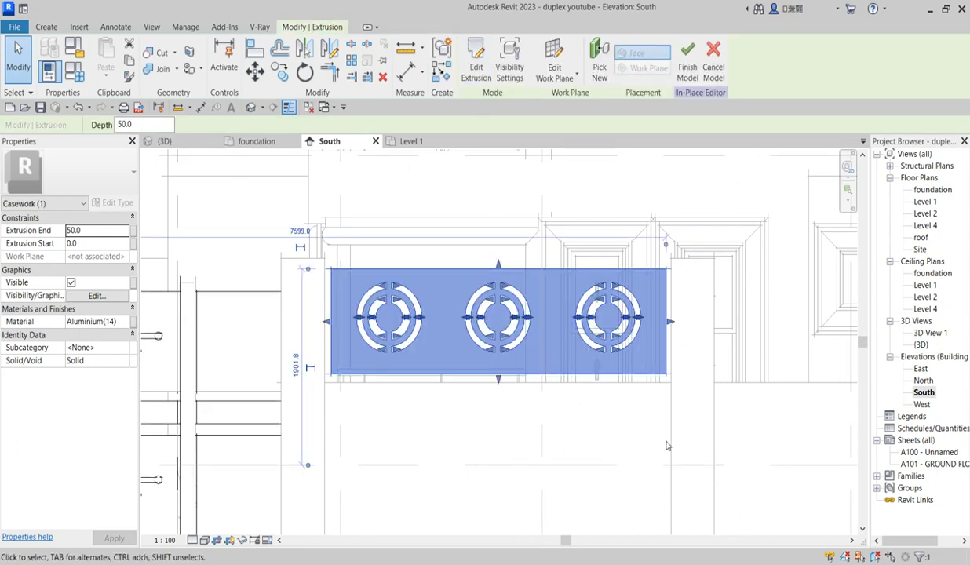
# In the {3D} view, set the ring panel extrusion's Extrusion End to 10
pyautogui.click(665, 446)
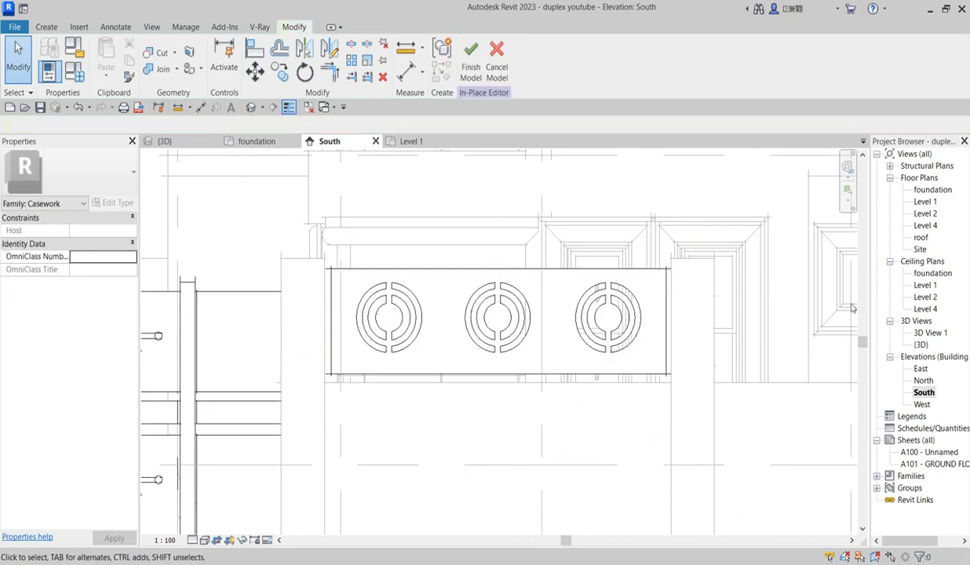
pyautogui.doubleClick(922, 345)
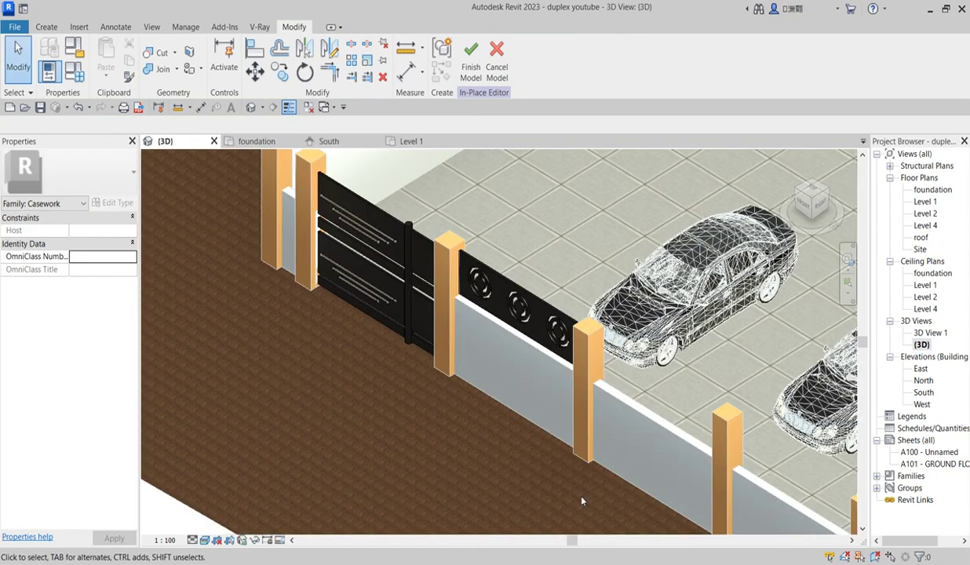
pyautogui.scroll(5, 495, 323)
pyautogui.scroll(2, 495, 323)
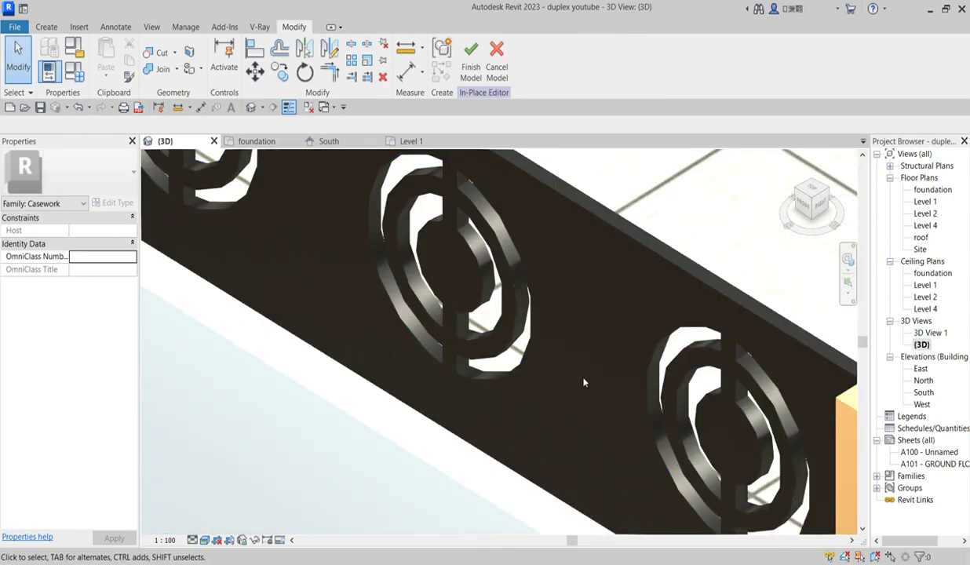
pyautogui.scroll(-3, 587, 281)
pyautogui.click(586, 281)
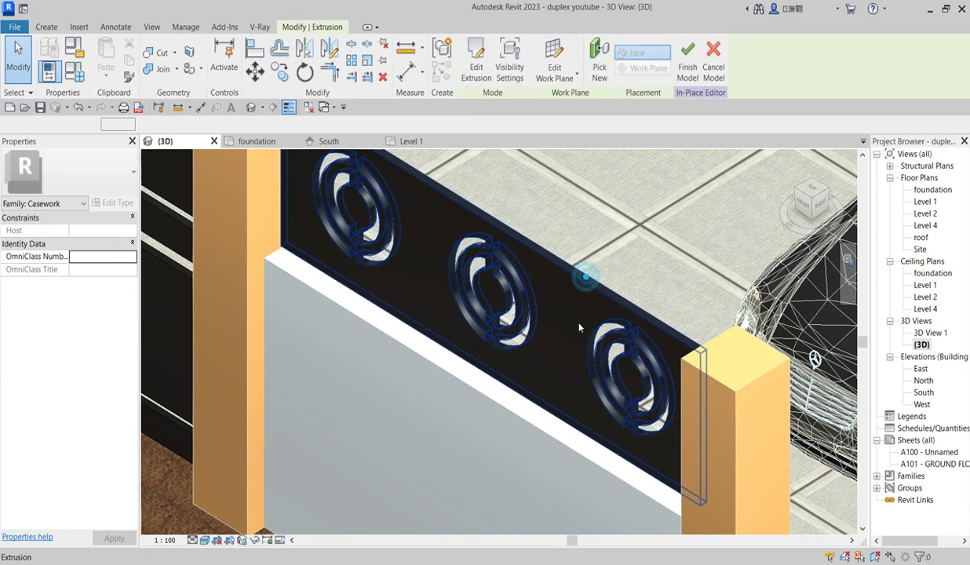
pyautogui.click(91, 230)
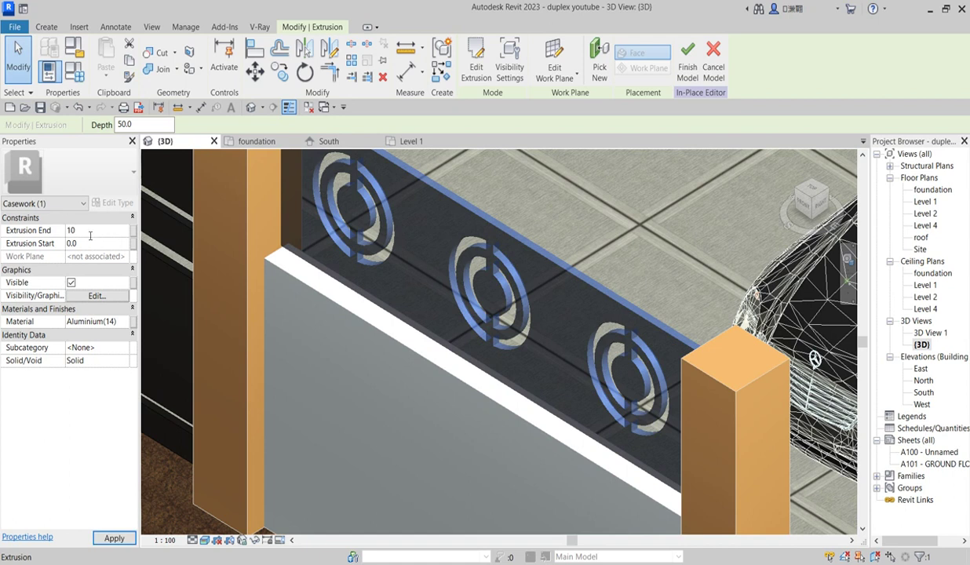
pyautogui.press('Return')
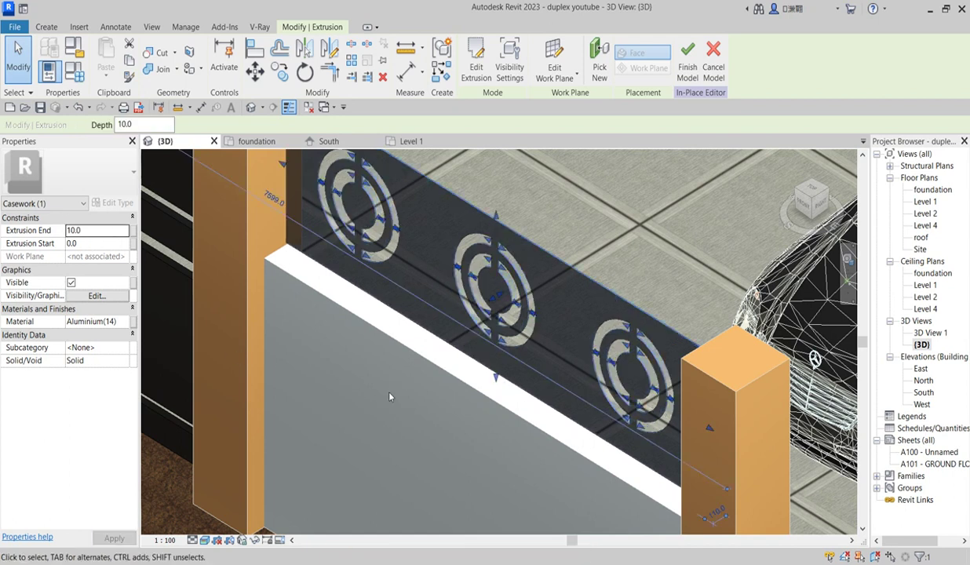
pyautogui.click(380, 384)
# Zoom around the 3D view to inspect the thinner panel and select one of the gate's aluminium rods
pyautogui.scroll(3, 485, 297)
pyautogui.scroll(-5, 485, 297)
pyautogui.scroll(4, 440, 288)
pyautogui.scroll(2, 453, 229)
pyautogui.scroll(-4, 472, 267)
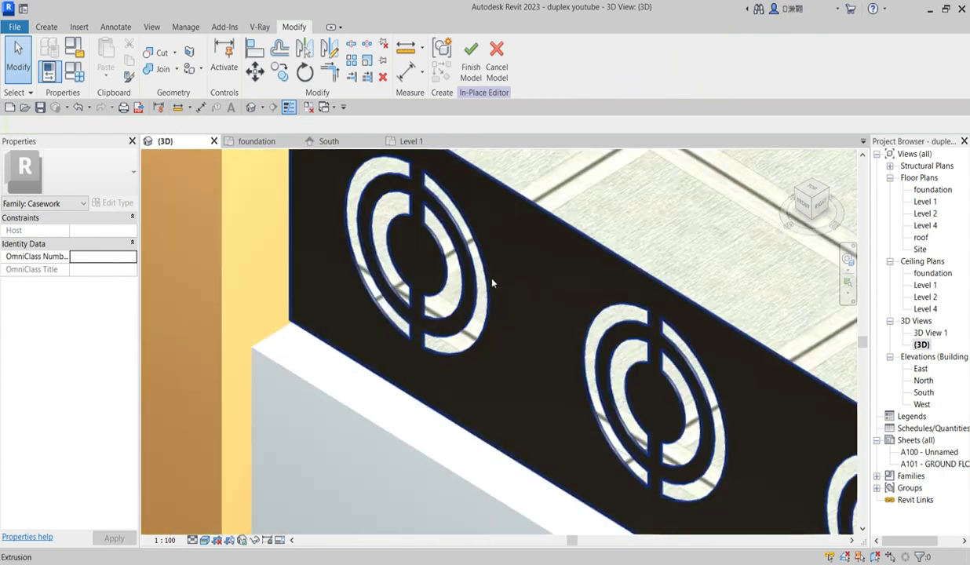
pyautogui.scroll(3, 659, 398)
pyautogui.scroll(2, 660, 398)
pyautogui.scroll(-5, 278, 282)
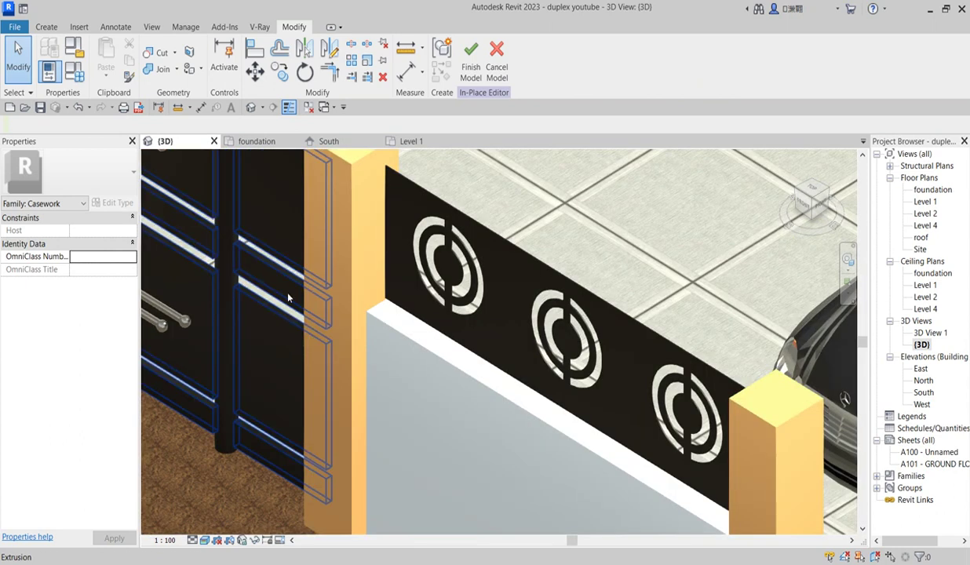
pyautogui.scroll(-2, 280, 362)
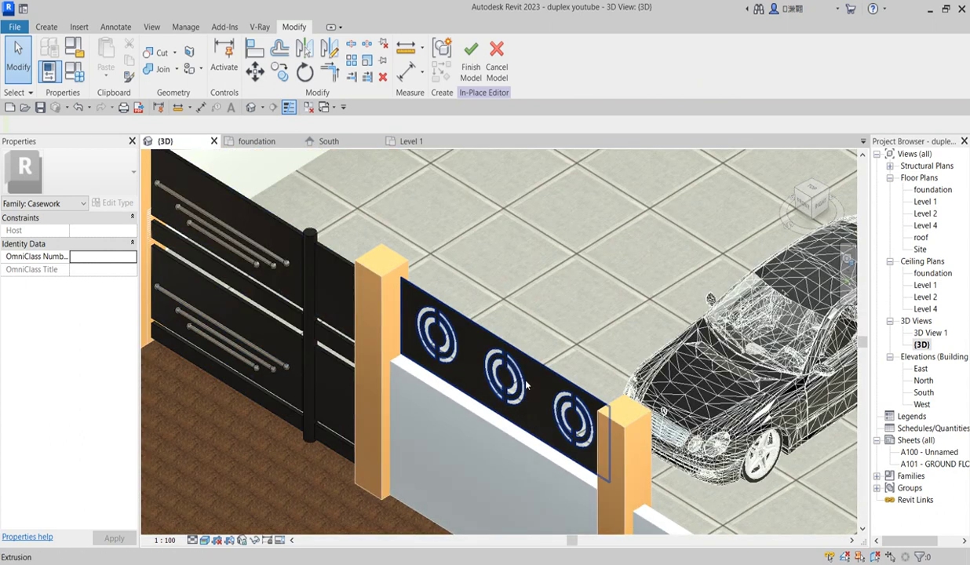
pyautogui.scroll(4, 471, 338)
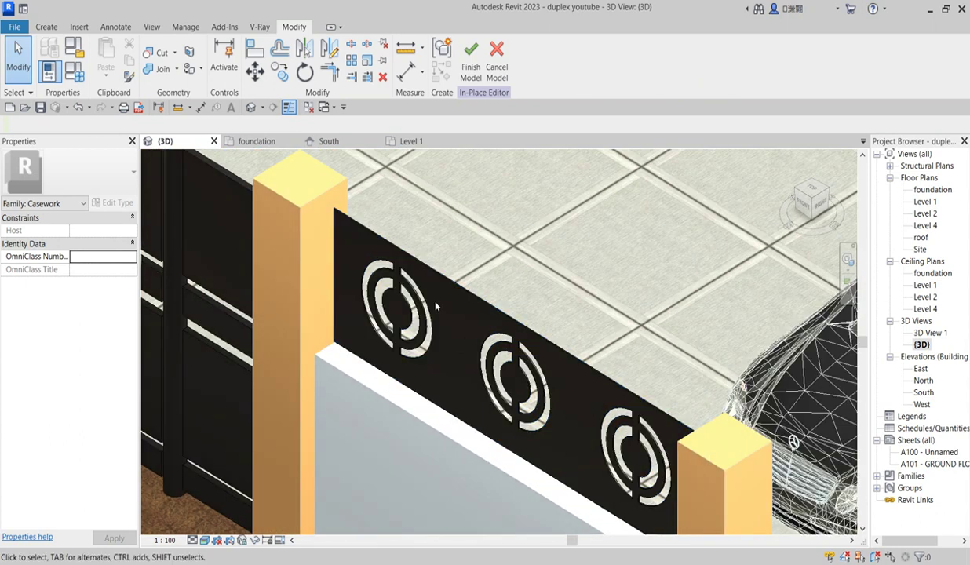
pyautogui.scroll(-2, 538, 396)
pyautogui.scroll(2, 465, 262)
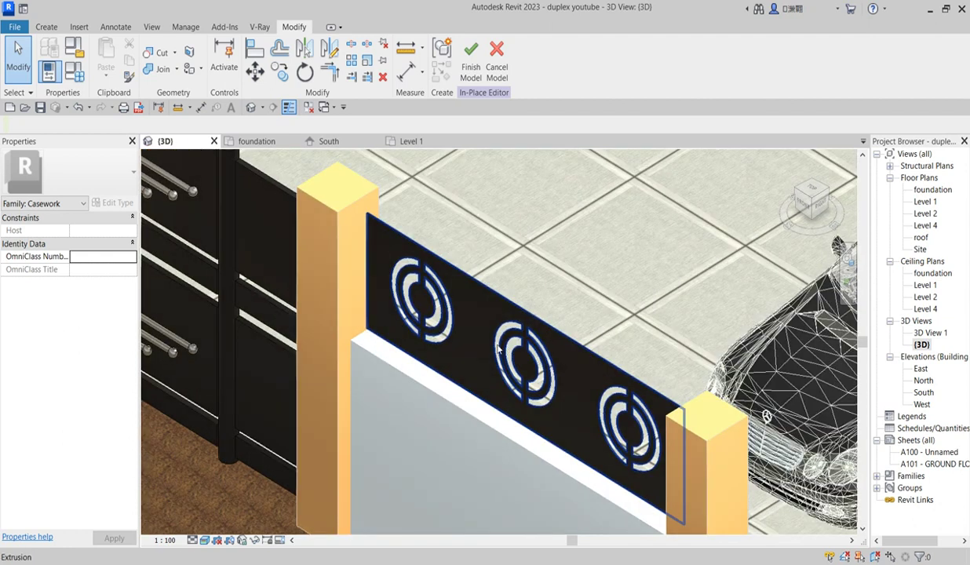
pyautogui.scroll(-3, 182, 199)
pyautogui.scroll(2, 192, 193)
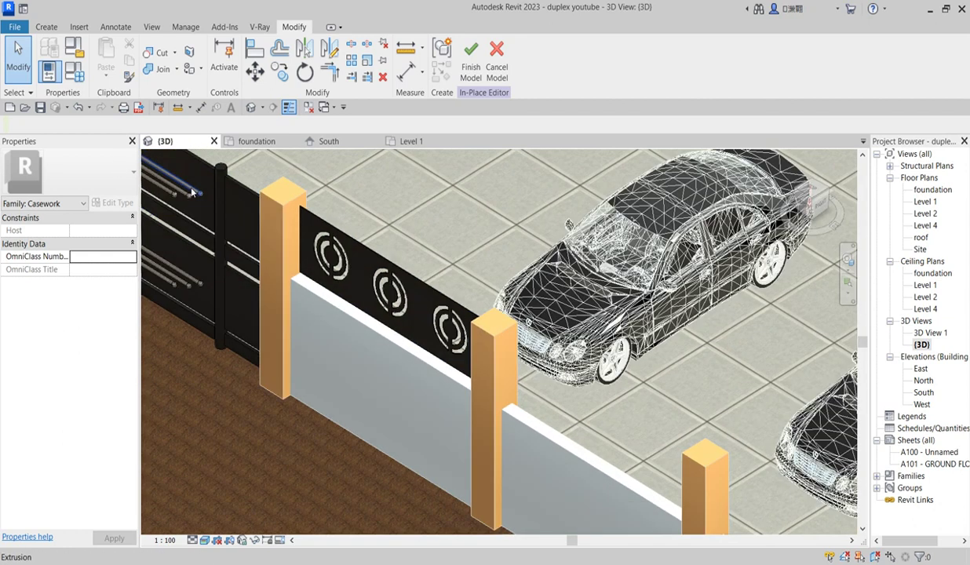
pyautogui.click(192, 191)
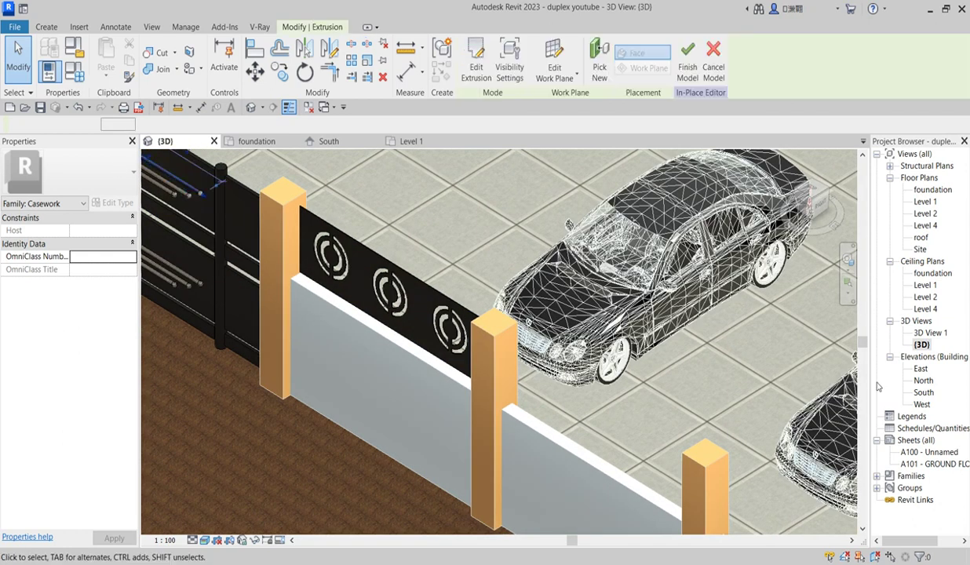
# In the South elevation, window-select the short handle rod on the gate
pyautogui.doubleClick(924, 393)
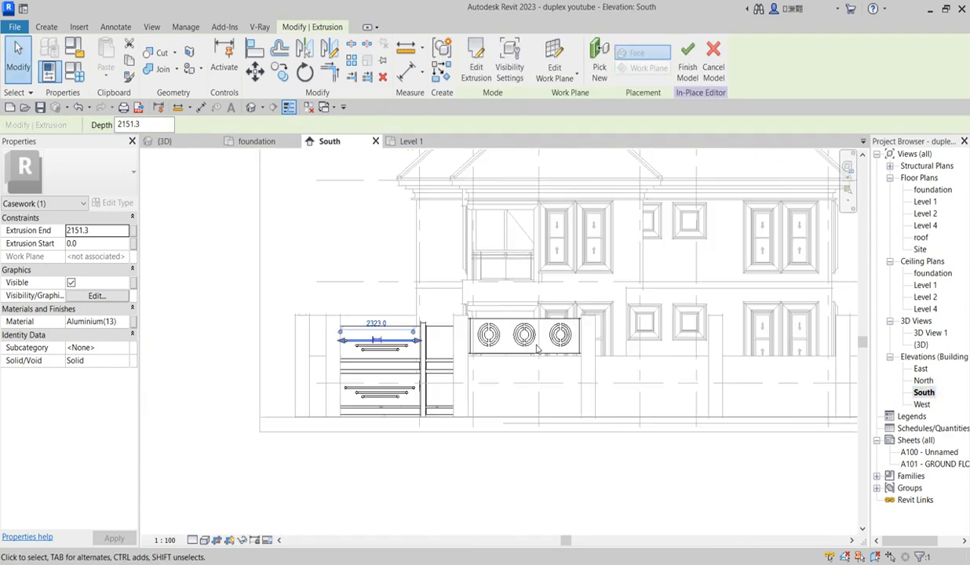
pyautogui.scroll(-1, 537, 350)
pyautogui.scroll(1, 400, 338)
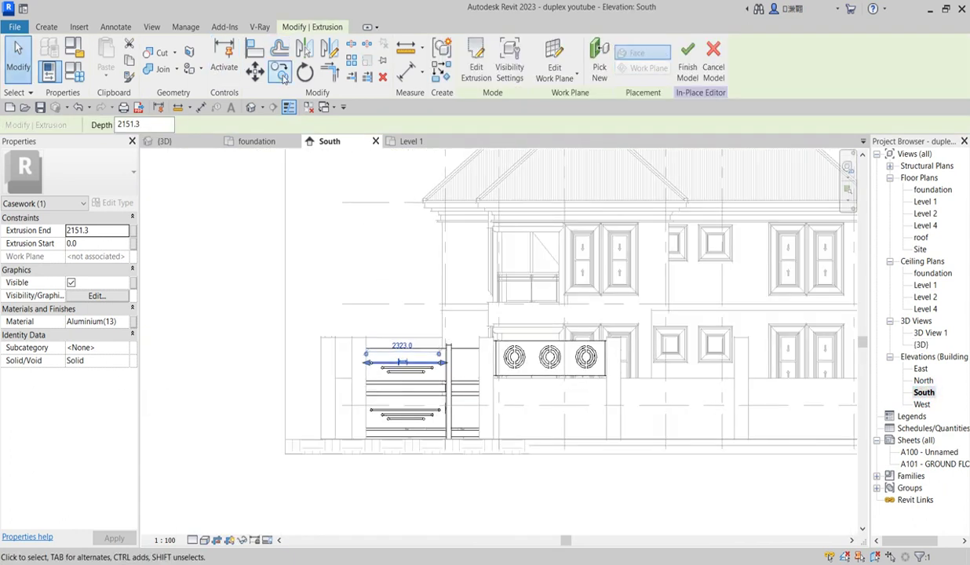
pyautogui.scroll(1, 390, 349)
pyautogui.scroll(1, 389, 349)
pyautogui.click(297, 311)
pyautogui.moveTo(262, 314); pyautogui.dragTo(459, 343)
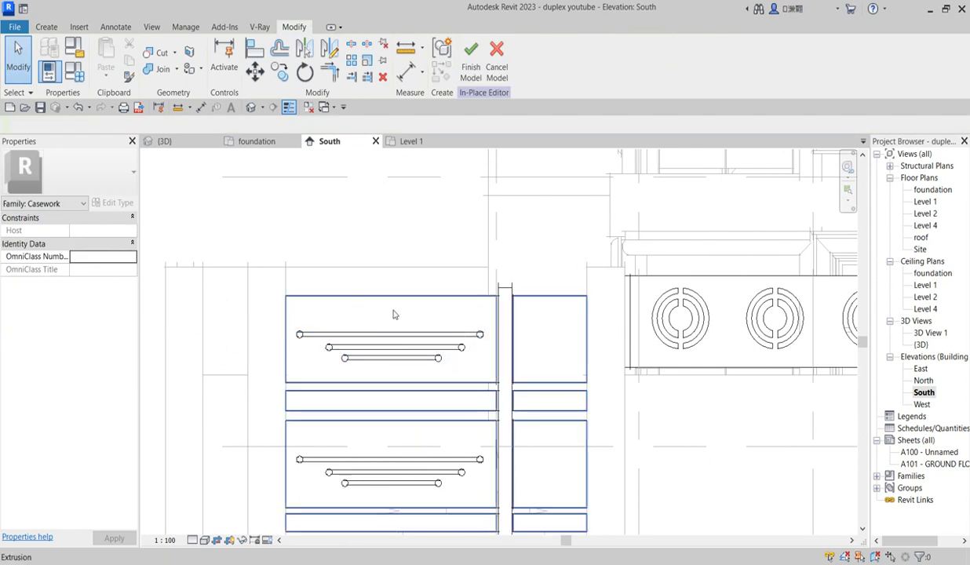
pyautogui.moveTo(267, 337); pyautogui.dragTo(455, 388)
# Copy the rod onto the panel, placing one copy above the rings and one below
pyautogui.click(281, 72)
pyautogui.click(396, 358)
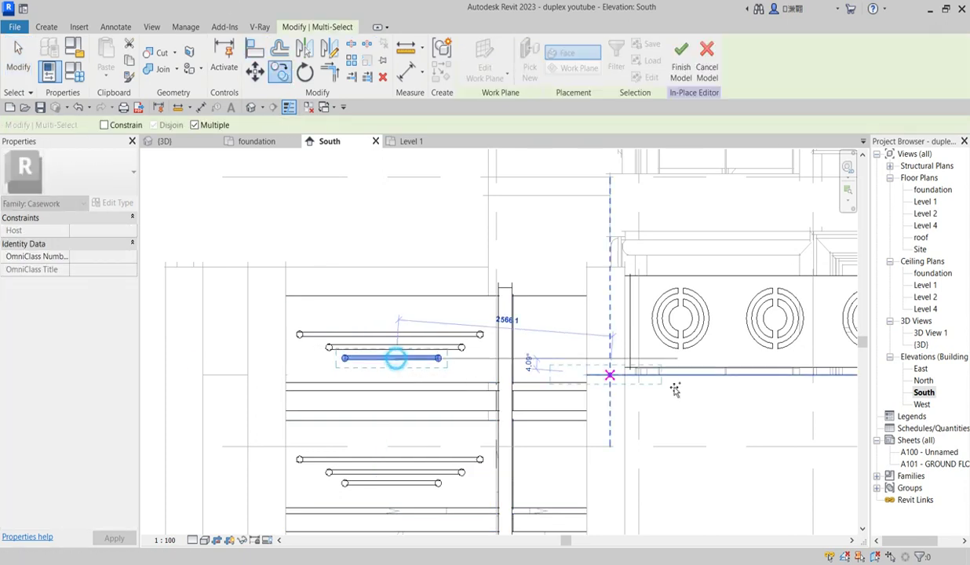
pyautogui.scroll(5, 675, 390)
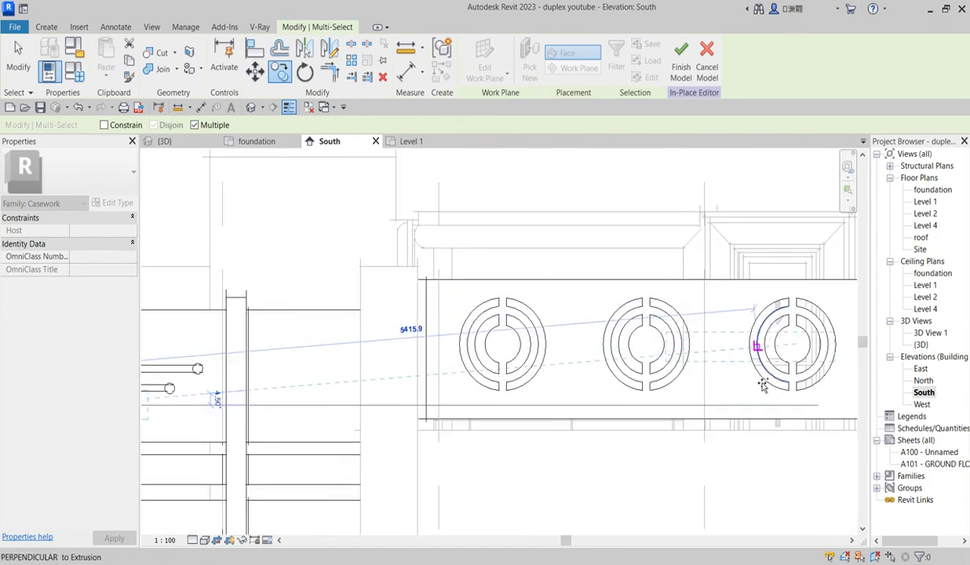
pyautogui.scroll(3, 637, 303)
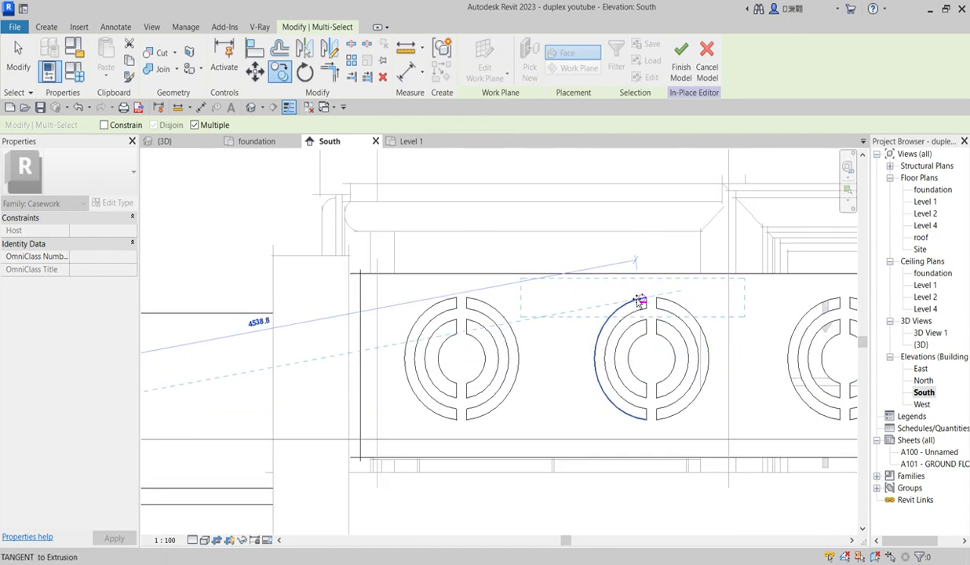
pyautogui.scroll(3, 550, 295)
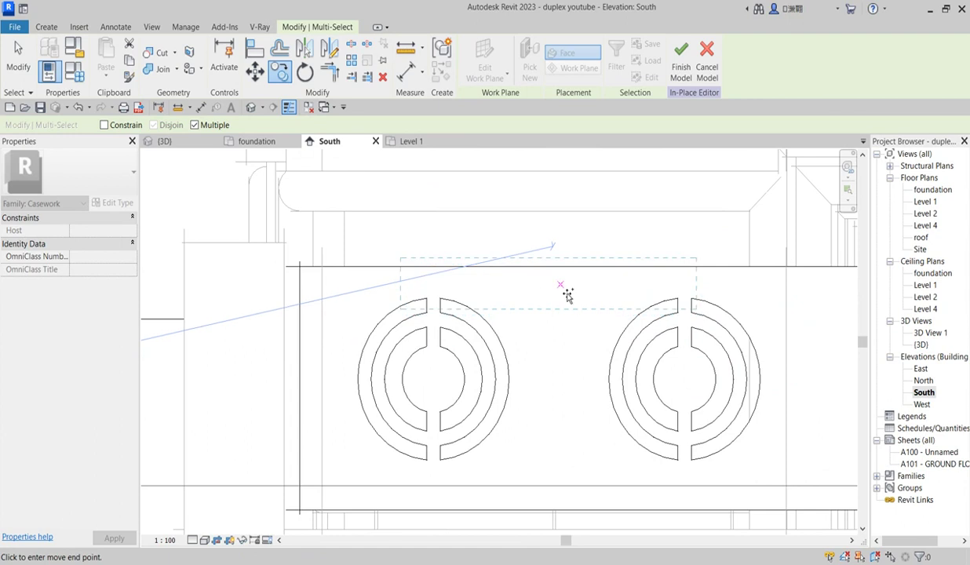
pyautogui.click(568, 296)
pyautogui.scroll(-3, 554, 298)
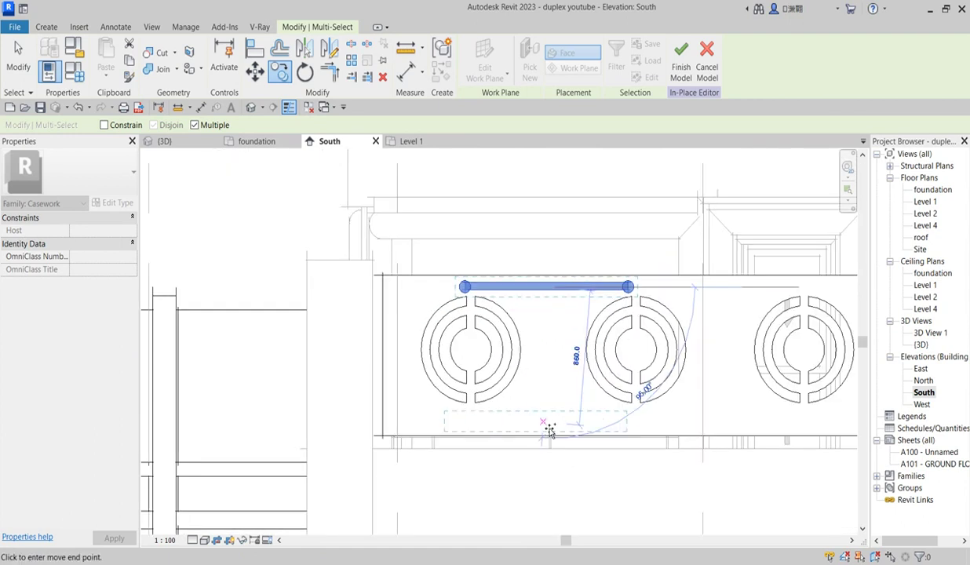
pyautogui.click(561, 427)
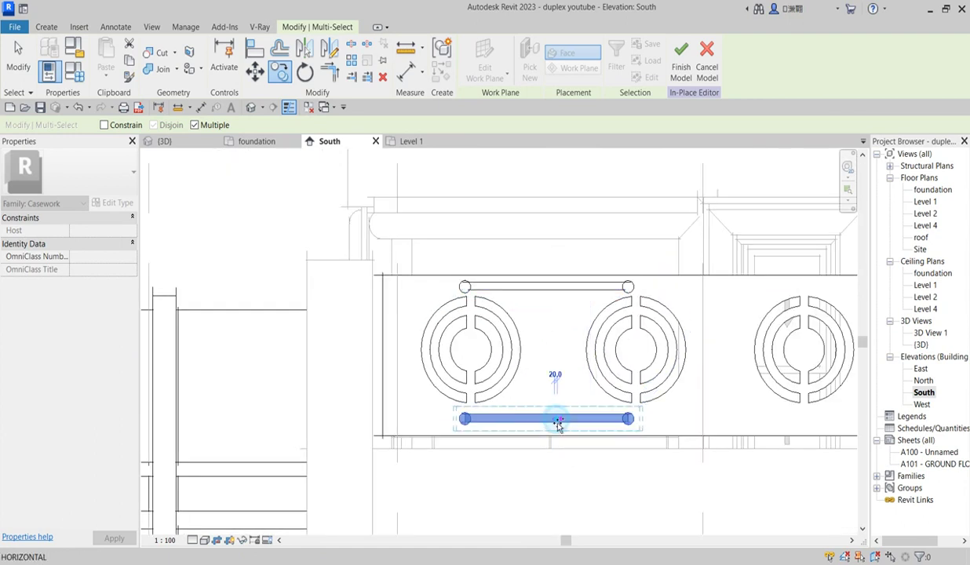
pyautogui.scroll(-3, 494, 390)
pyautogui.press('Escape')
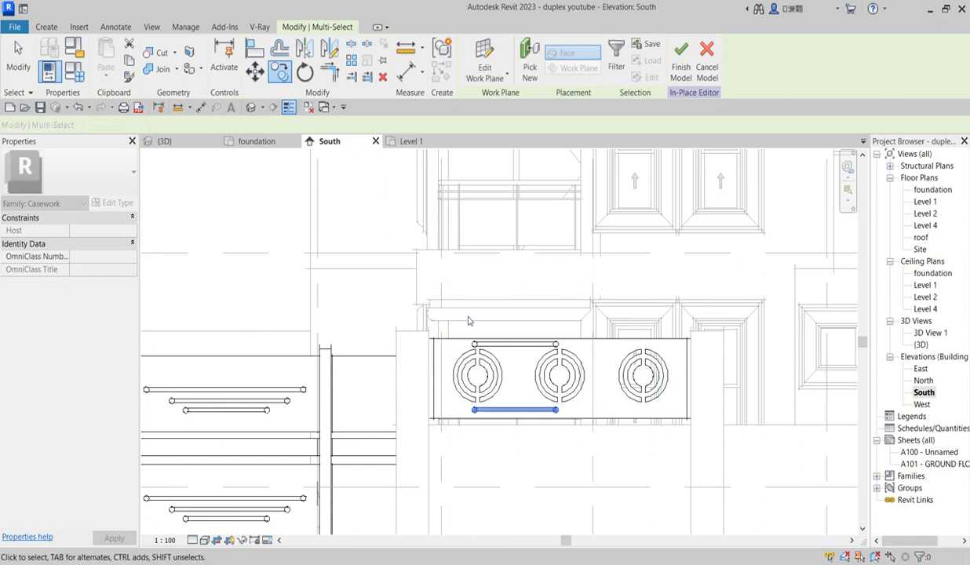
pyautogui.scroll(2, 466, 334)
# Mirror copies of both panel rods across a vertical axis at the middle ring
pyautogui.click(464, 325)
pyautogui.moveTo(448, 308); pyautogui.dragTo(602, 478)
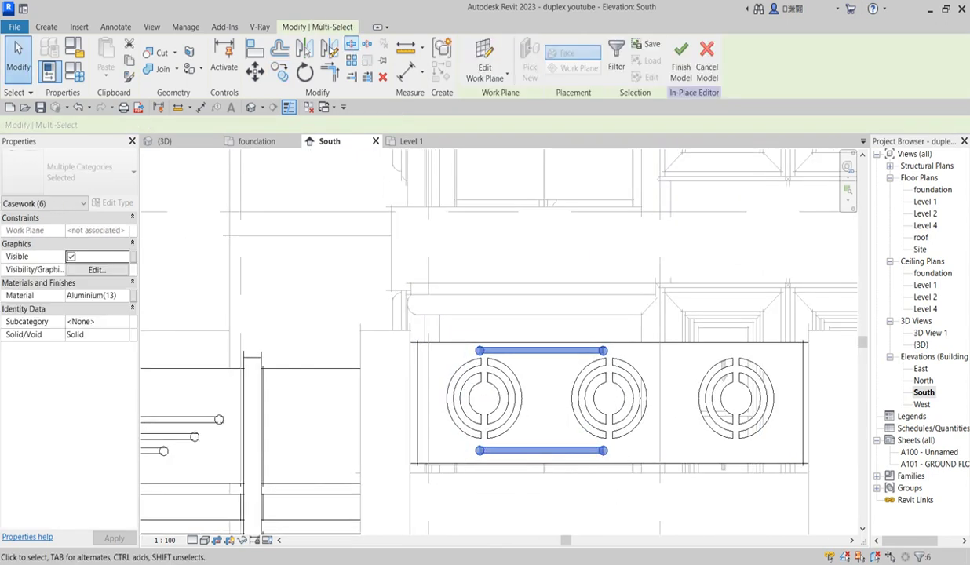
pyautogui.click(329, 48)
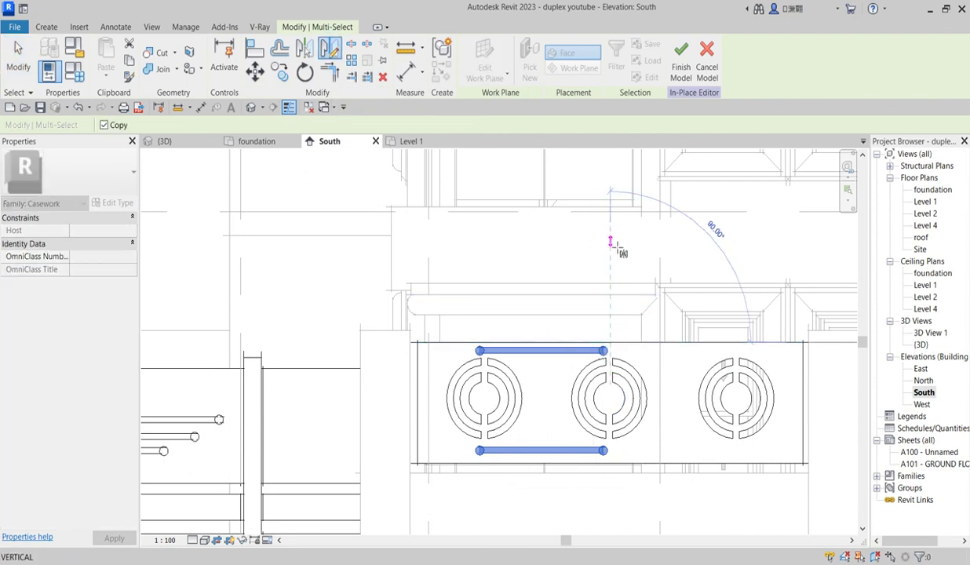
pyautogui.click(611, 242)
pyautogui.scroll(-2, 611, 259)
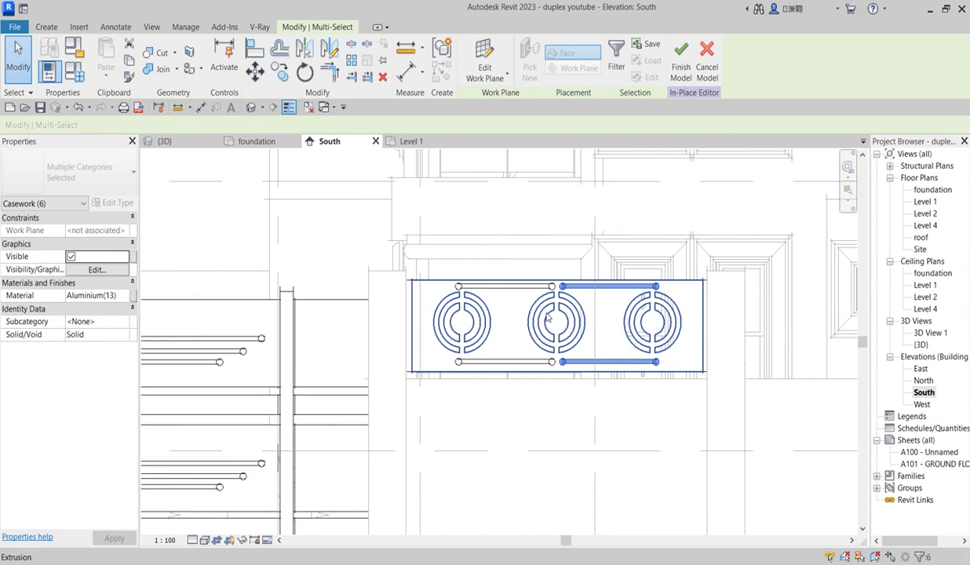
# Select the left pair of rods, then the right-hand pair instead
pyautogui.moveTo(438, 212); pyautogui.dragTo(560, 408)
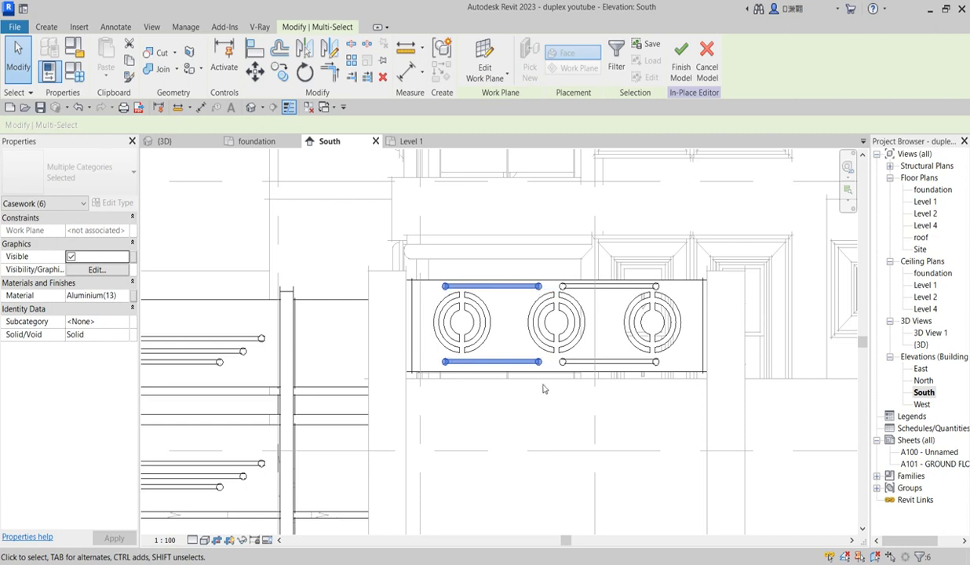
pyautogui.click(560, 206)
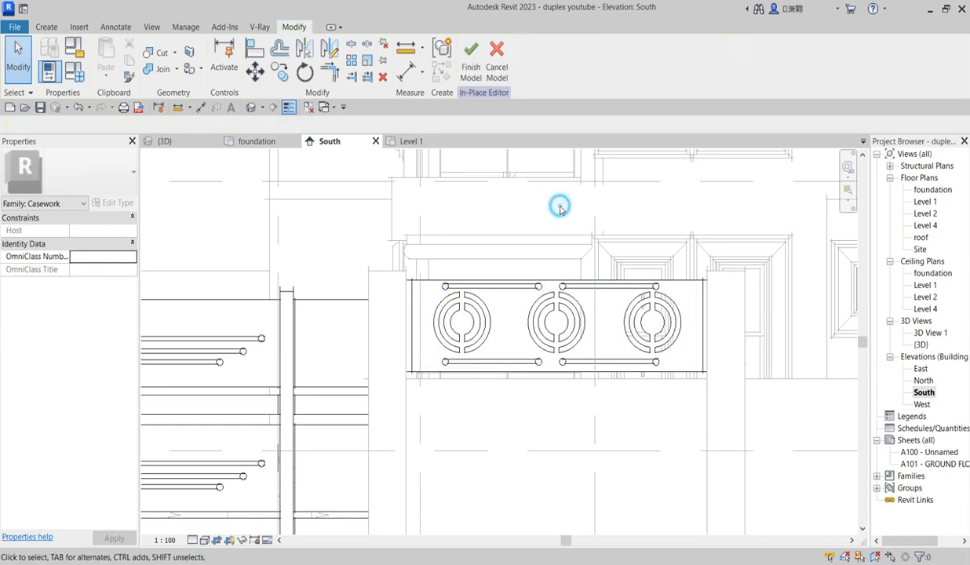
pyautogui.moveTo(559, 198); pyautogui.dragTo(668, 419)
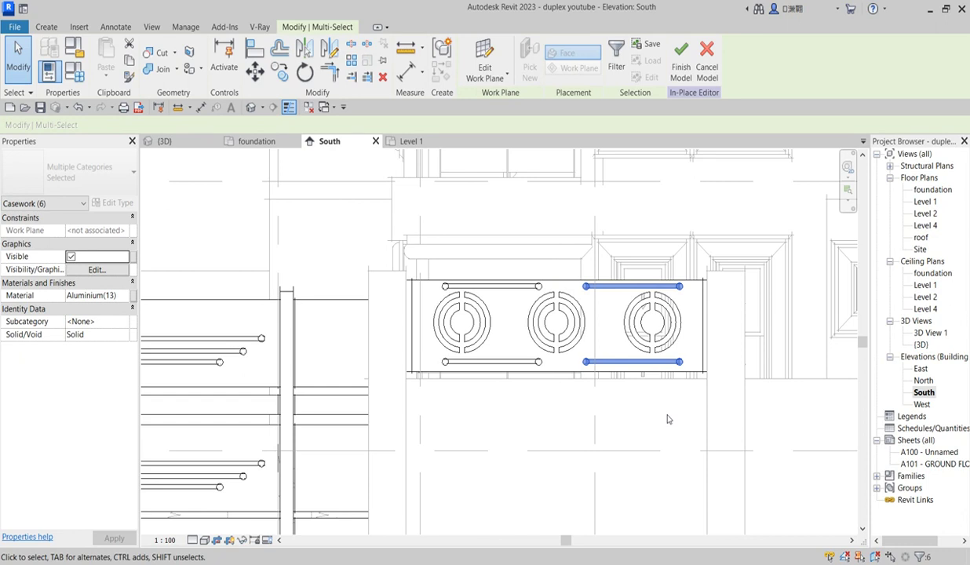
# Clear the rail selection and open 3D View 1, then the default {3D} view
pyautogui.click(656, 428)
pyautogui.scroll(4, 628, 353)
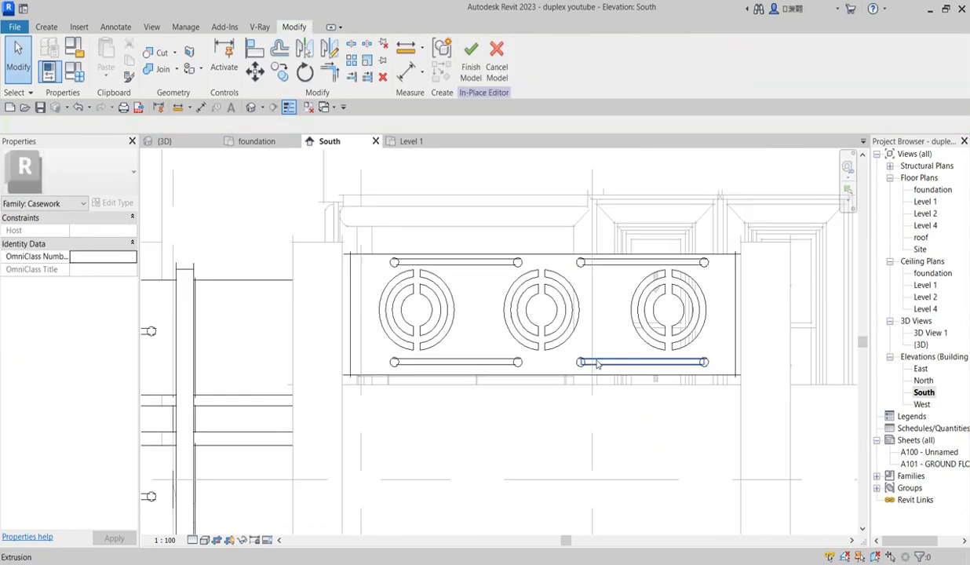
pyautogui.scroll(-2, 596, 361)
pyautogui.scroll(-1, 610, 337)
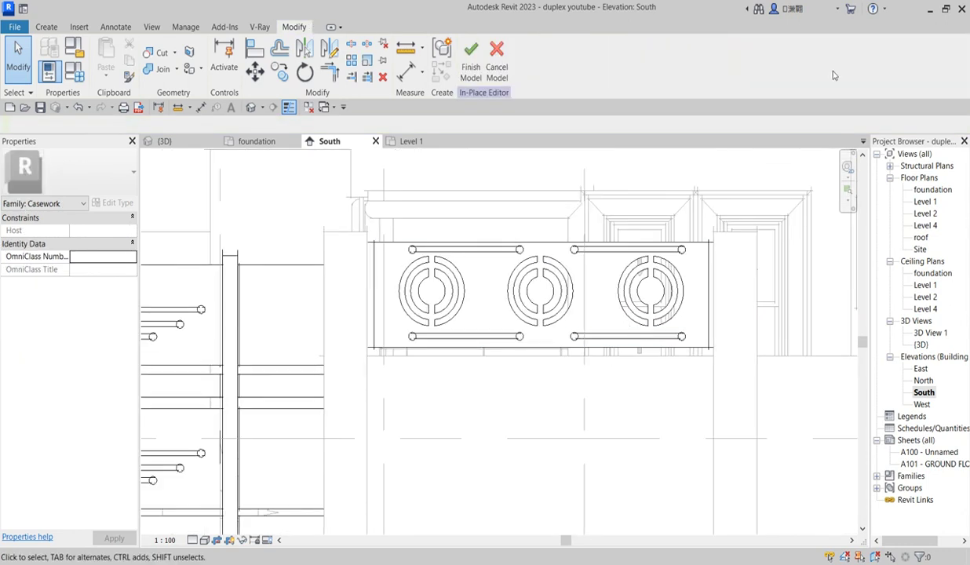
pyautogui.doubleClick(933, 333)
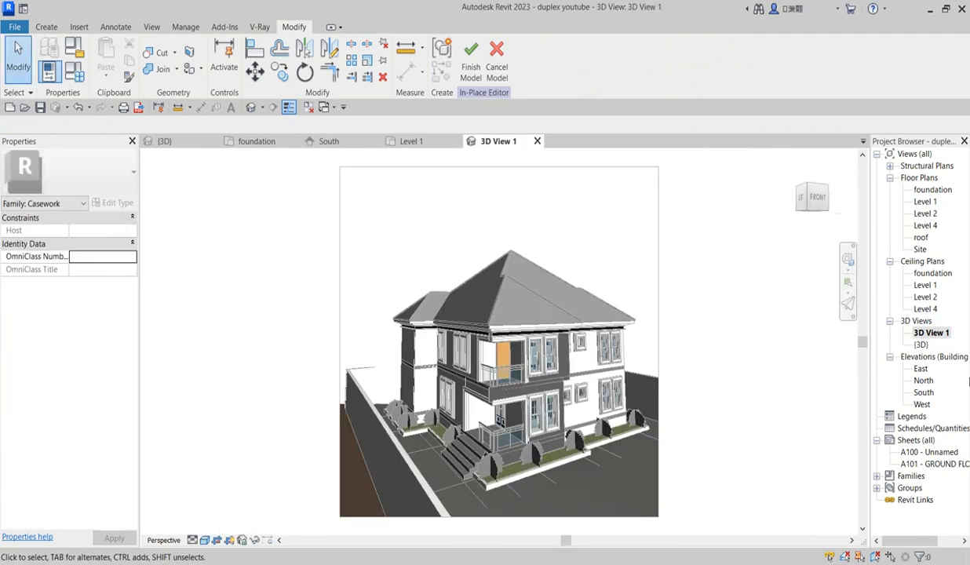
pyautogui.doubleClick(921, 345)
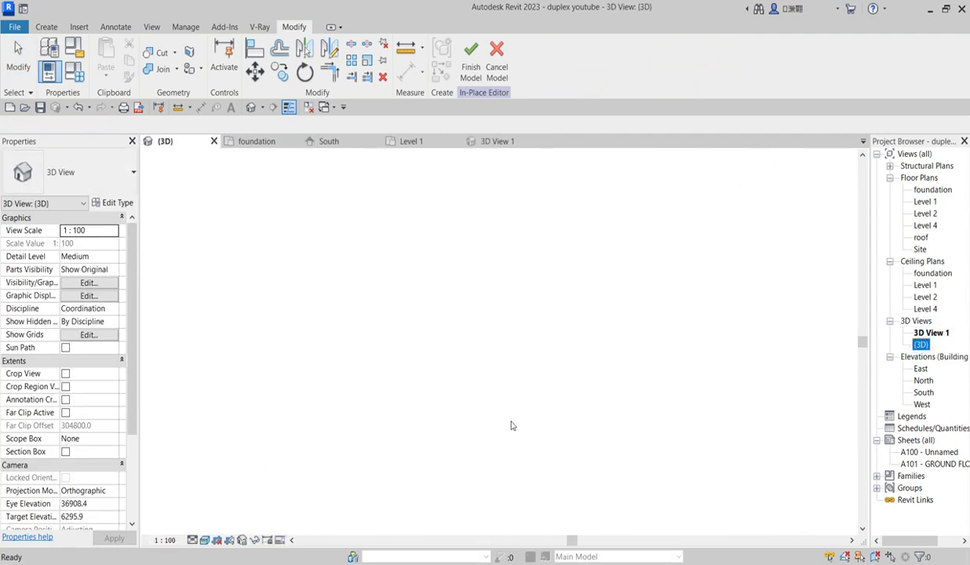
# Zoom around the fence panel and its rails in 3D, then go back to the South elevation
pyautogui.scroll(-3, 385, 365)
pyautogui.scroll(4, 385, 364)
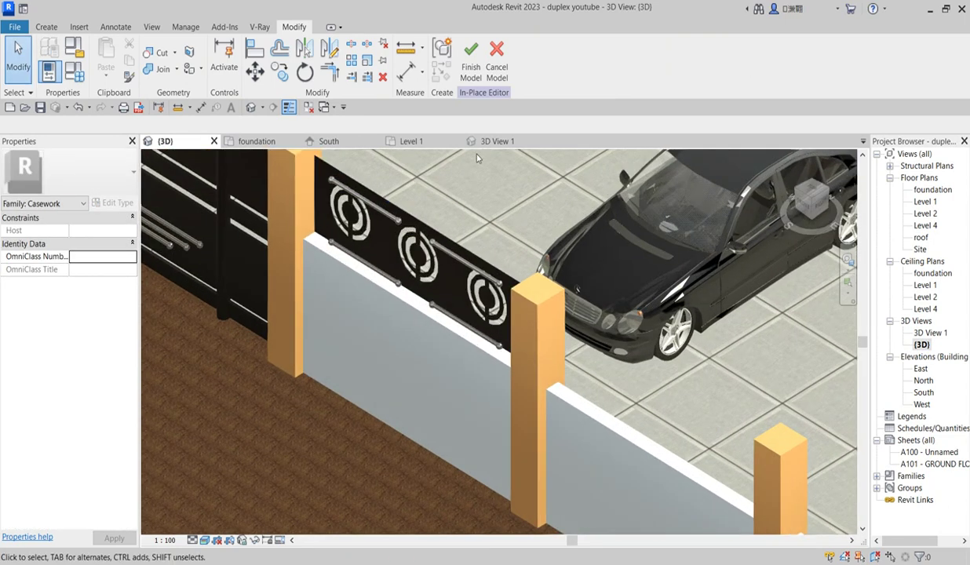
pyautogui.scroll(3, 455, 267)
pyautogui.scroll(-3, 455, 245)
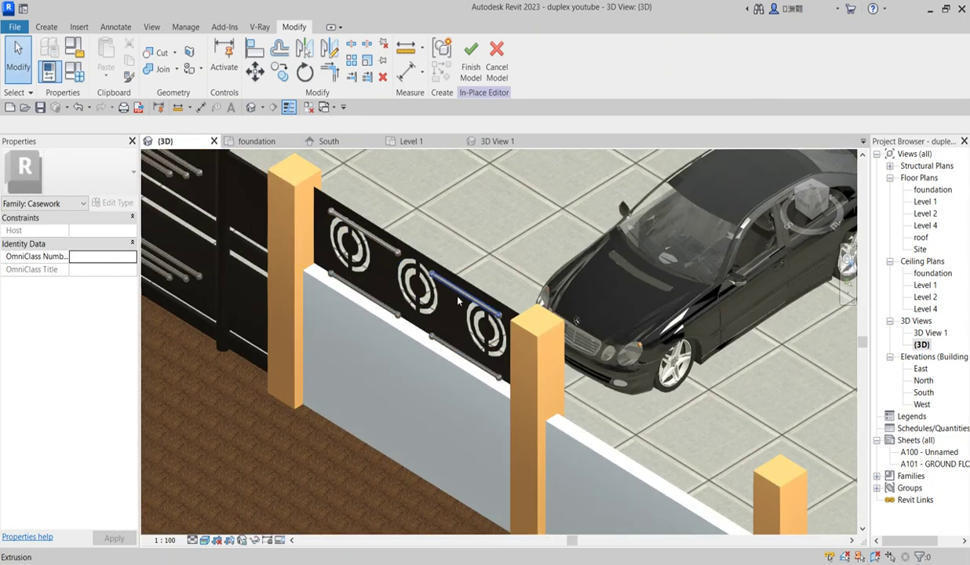
pyautogui.scroll(-3, 406, 338)
pyautogui.scroll(6, 408, 301)
pyautogui.scroll(-5, 477, 307)
pyautogui.scroll(4, 436, 282)
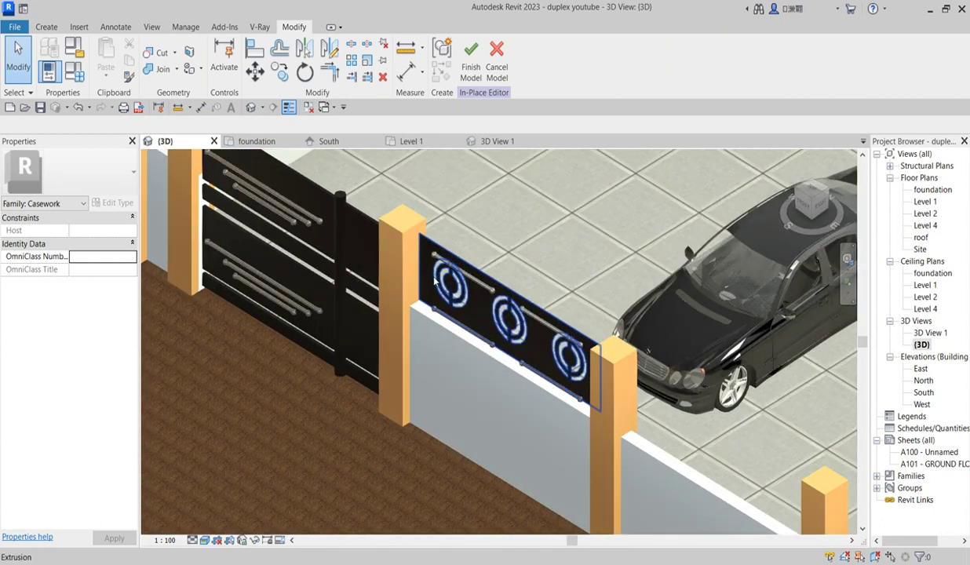
pyautogui.scroll(4, 435, 281)
pyautogui.scroll(-5, 455, 291)
pyautogui.scroll(5, 466, 296)
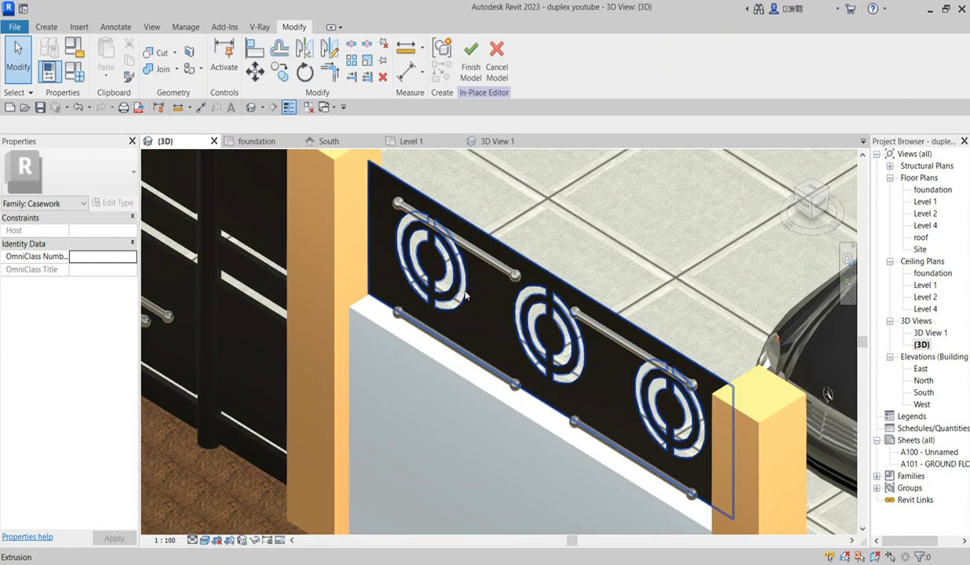
pyautogui.scroll(-5, 466, 295)
pyautogui.scroll(7, 455, 325)
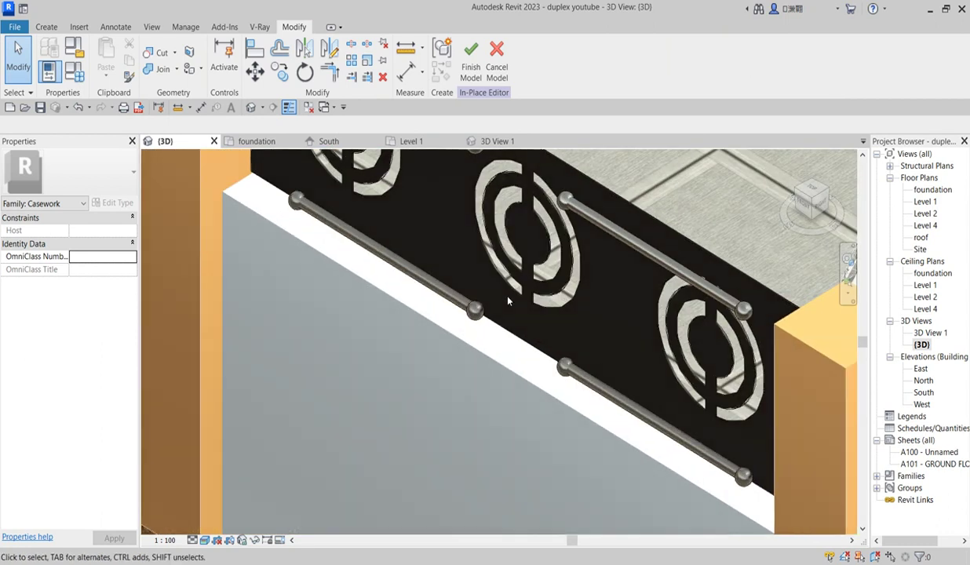
pyautogui.scroll(-5, 508, 301)
pyautogui.scroll(-2, 703, 414)
pyautogui.scroll(2, 796, 425)
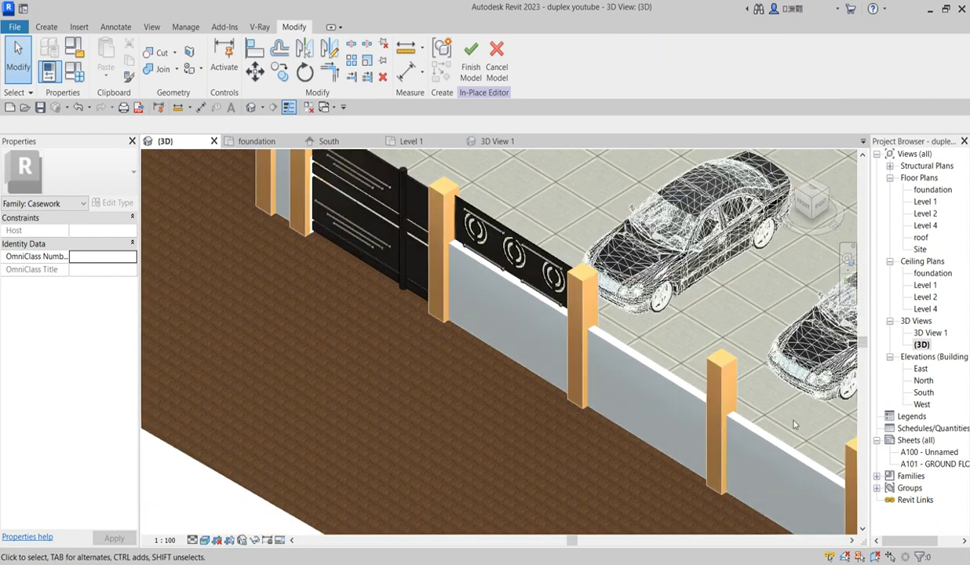
pyautogui.click(924, 393)
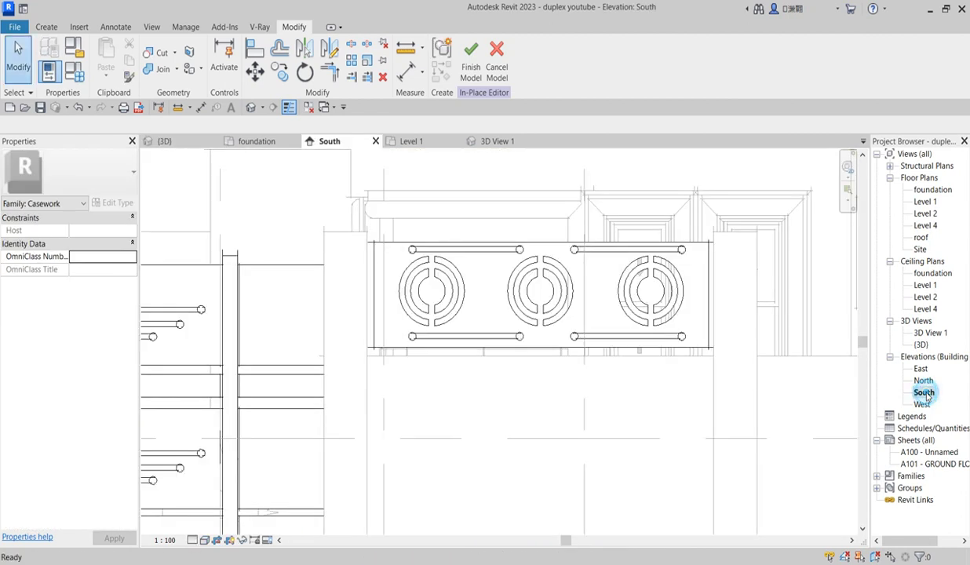
# Select all the panel's rails and nudge them up twice in the Level 1 plan
pyautogui.moveTo(390, 205); pyautogui.dragTo(702, 390)
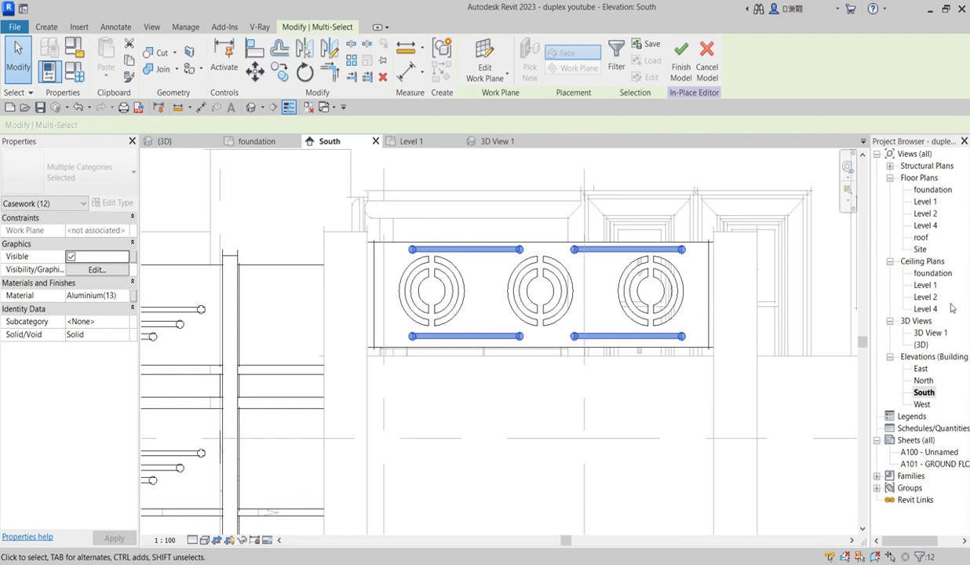
pyautogui.doubleClick(926, 201)
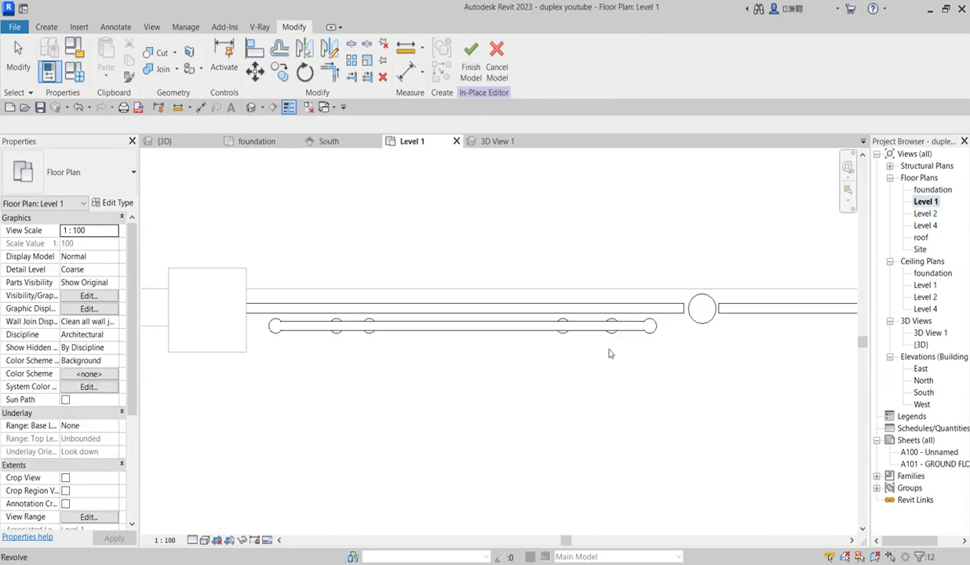
pyautogui.scroll(-3, 594, 367)
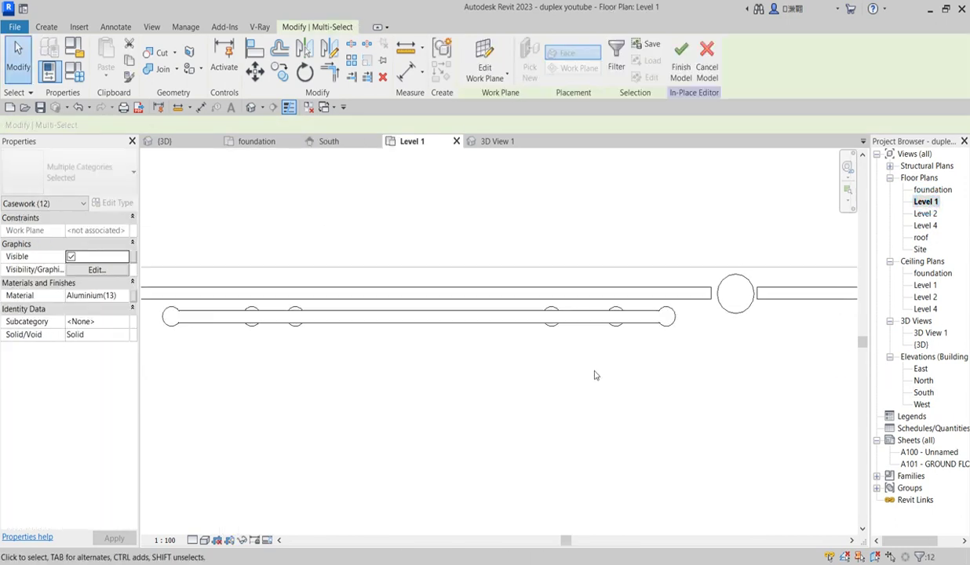
pyautogui.scroll(-2, 636, 403)
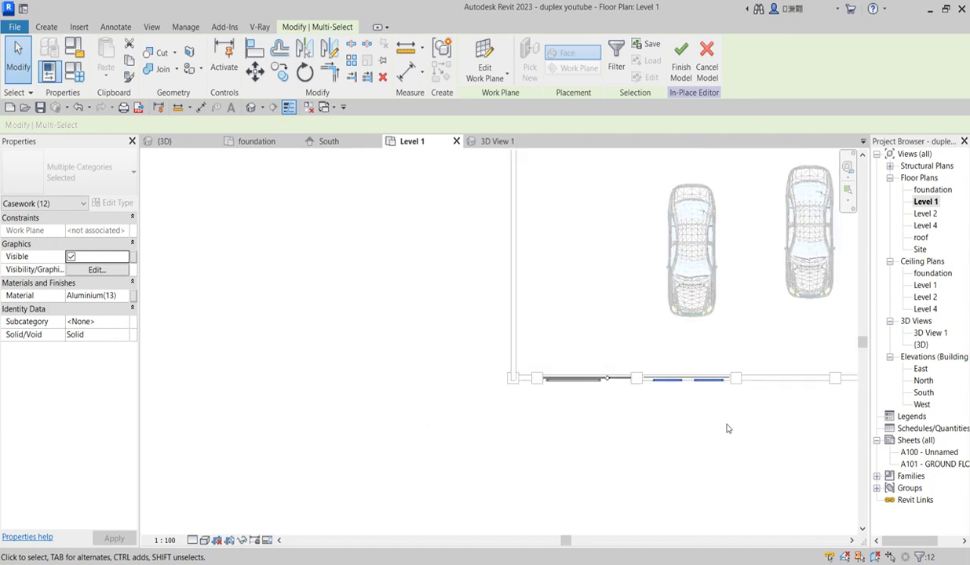
pyautogui.scroll(3, 722, 416)
pyautogui.press('Up')
pyautogui.press('Up')
pyautogui.press('Up')
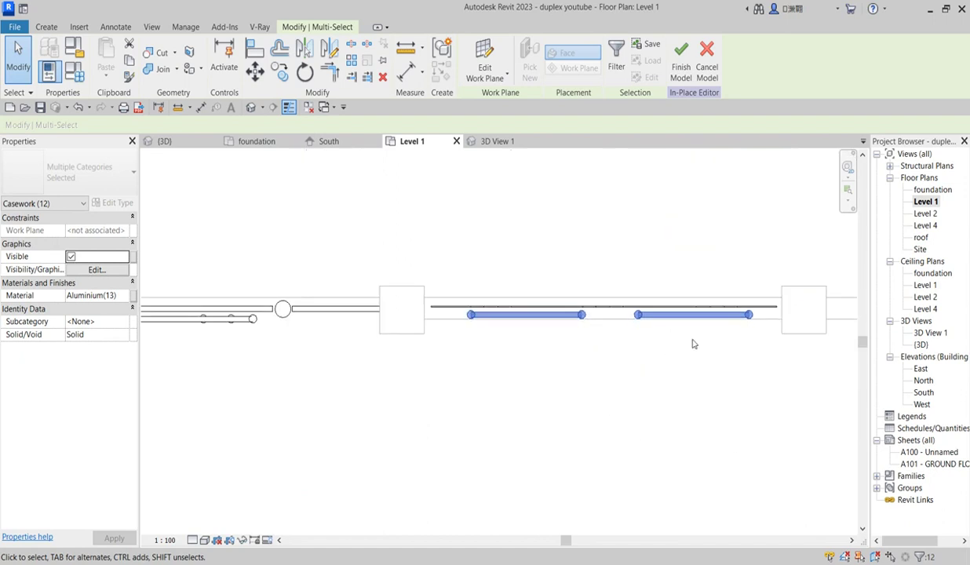
pyautogui.scroll(4, 686, 318)
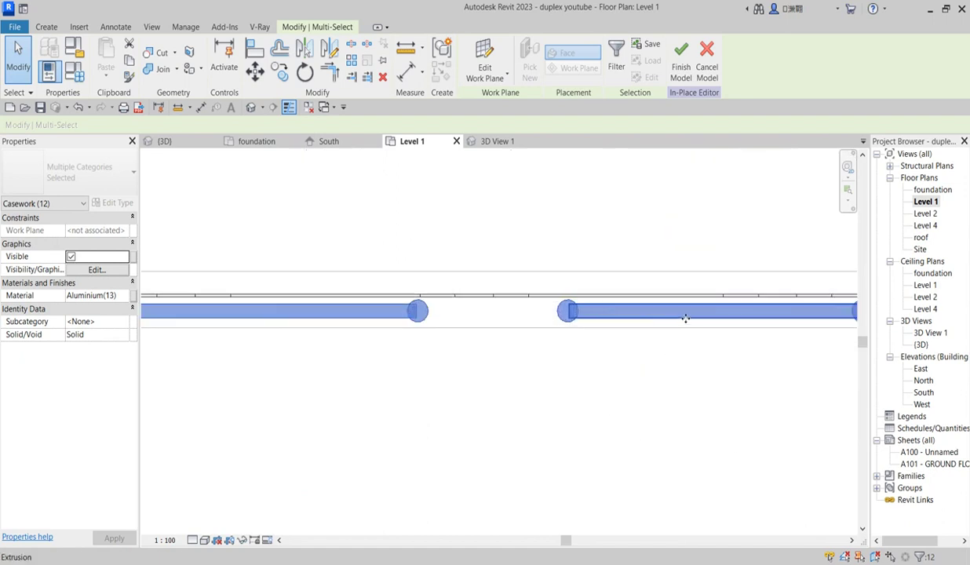
pyautogui.press('Up')
pyautogui.press('Up')
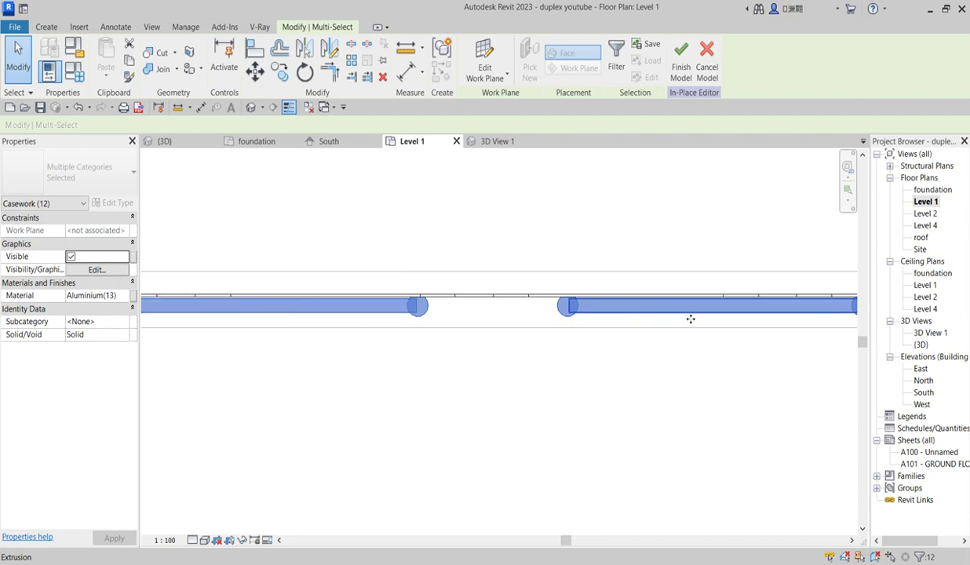
# Deselect the rails and window-select the rails of the right-hand panel
pyautogui.click(509, 396)
pyautogui.scroll(-3, 526, 388)
pyautogui.scroll(-2, 514, 407)
pyautogui.scroll(1, 503, 387)
pyautogui.moveTo(424, 317); pyautogui.dragTo(626, 400)
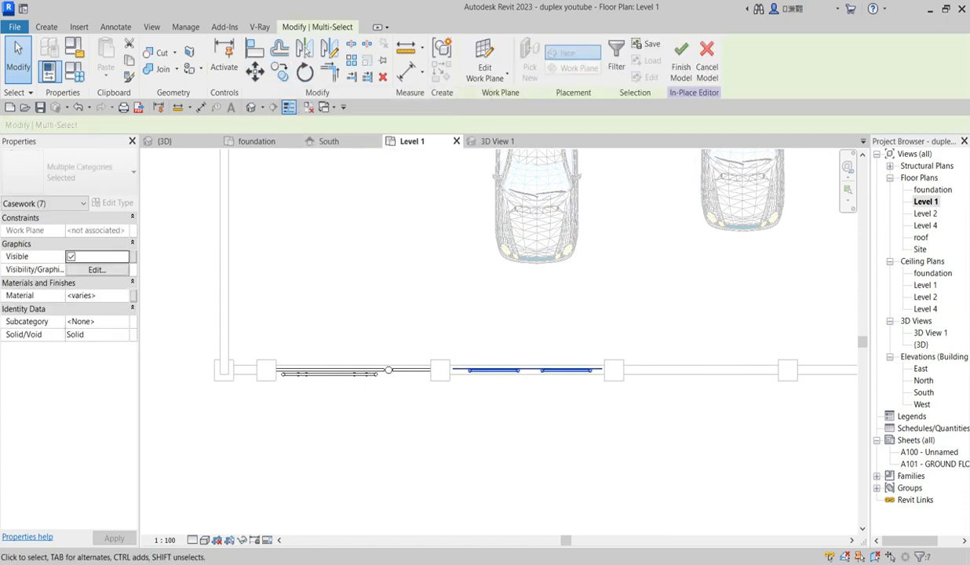
# Copy the selected rails 4050 to the right from their endpoint into the next bay
pyautogui.click(280, 72)
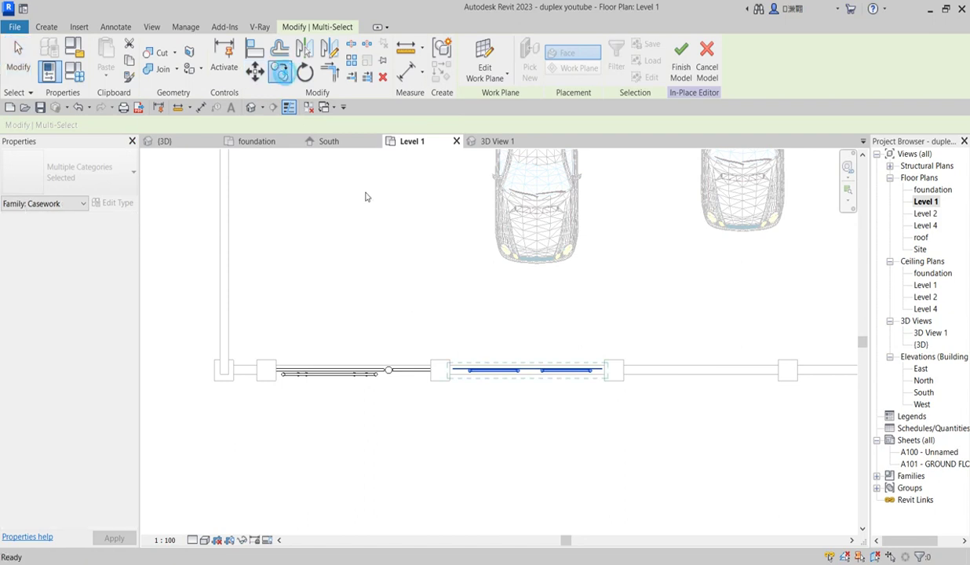
pyautogui.scroll(2, 439, 360)
pyautogui.click(463, 346)
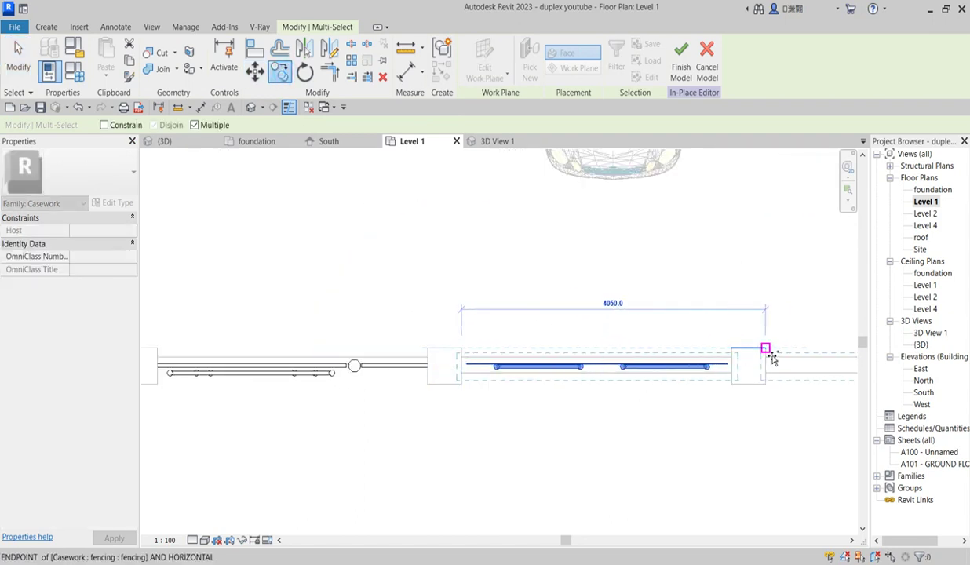
pyautogui.scroll(-4, 520, 363)
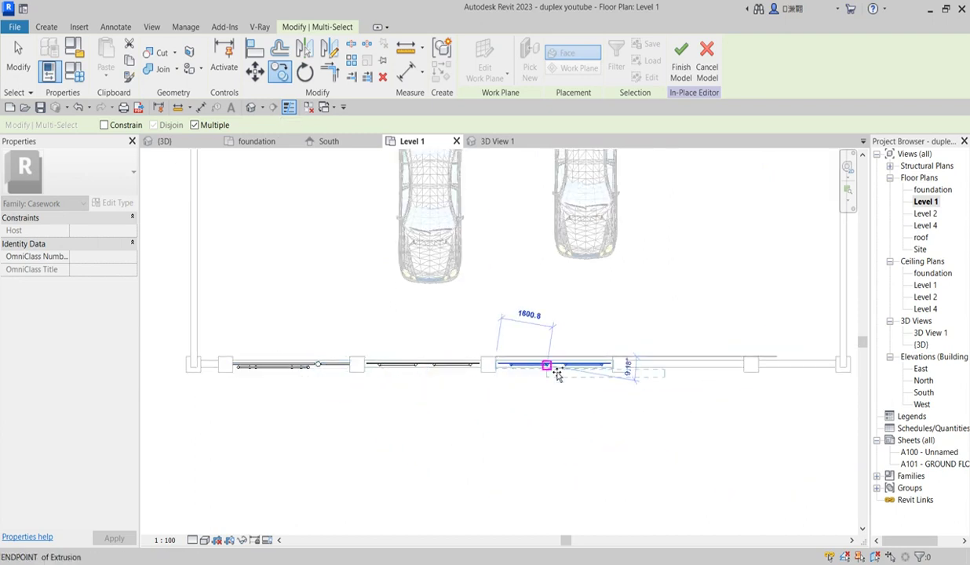
pyautogui.scroll(2, 576, 359)
pyautogui.scroll(-2, 387, 366)
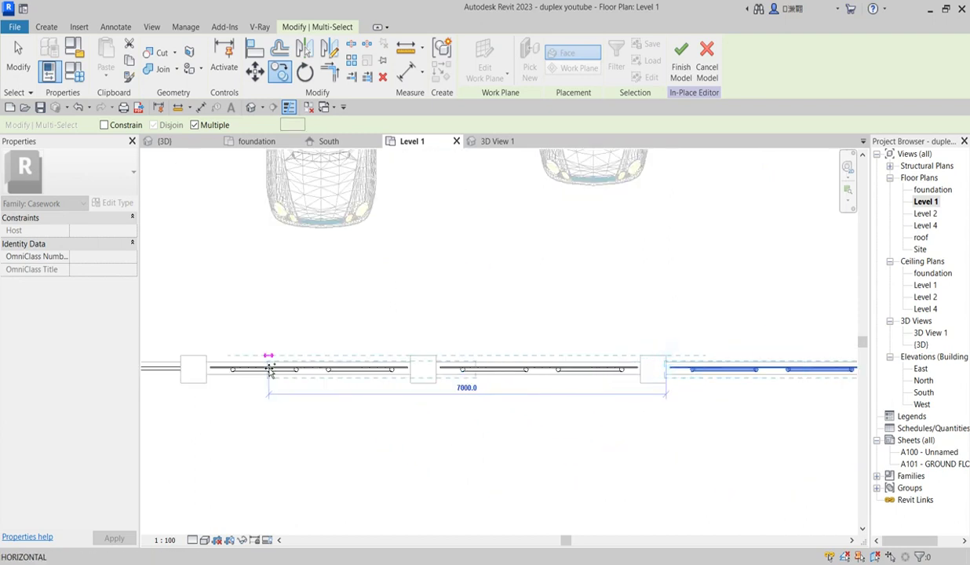
pyautogui.scroll(2, 264, 372)
pyautogui.scroll(-1, 503, 393)
pyautogui.scroll(2, 553, 387)
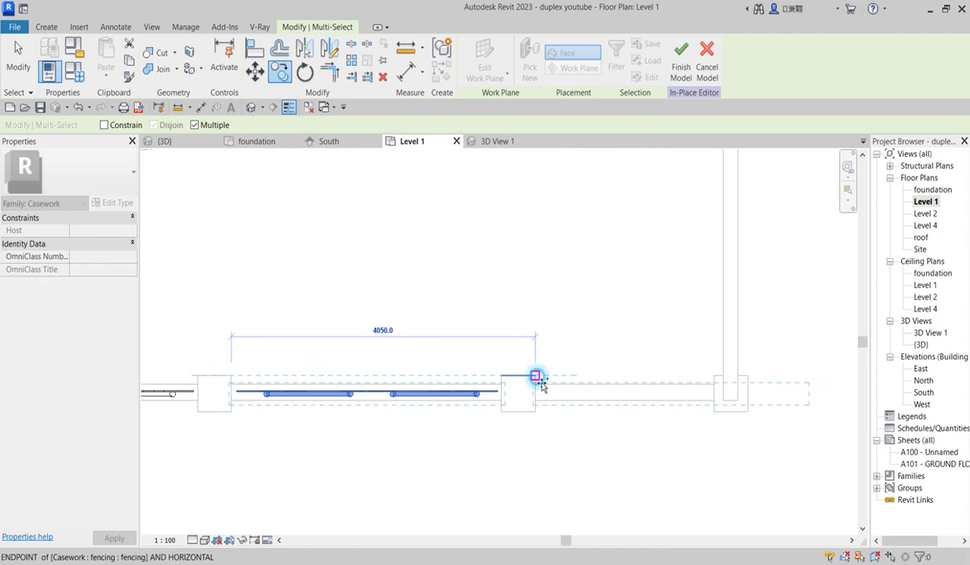
pyautogui.click(537, 376)
pyautogui.rightClick(541, 265)
pyautogui.click(571, 273)
# Switch to the South elevation and select a rail on the fence panel
pyautogui.scroll(-1, 640, 354)
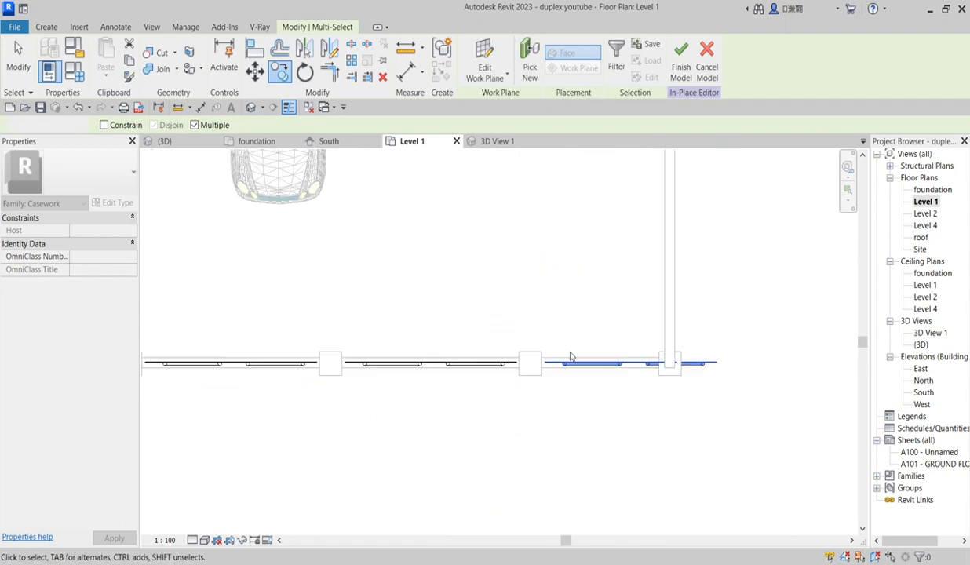
pyautogui.scroll(1, 633, 369)
pyautogui.scroll(-1, 646, 357)
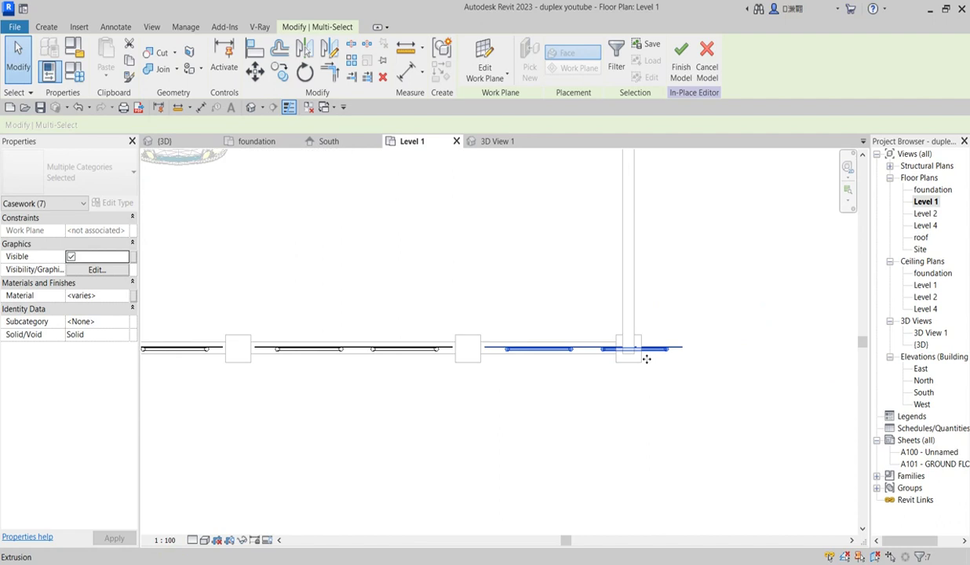
pyautogui.doubleClick(923, 392)
pyautogui.scroll(-3, 265, 307)
pyautogui.scroll(1, 617, 303)
pyautogui.scroll(1, 481, 340)
pyautogui.scroll(-2, 279, 357)
pyautogui.scroll(2, 395, 271)
pyautogui.scroll(2, 394, 271)
pyautogui.click(398, 271)
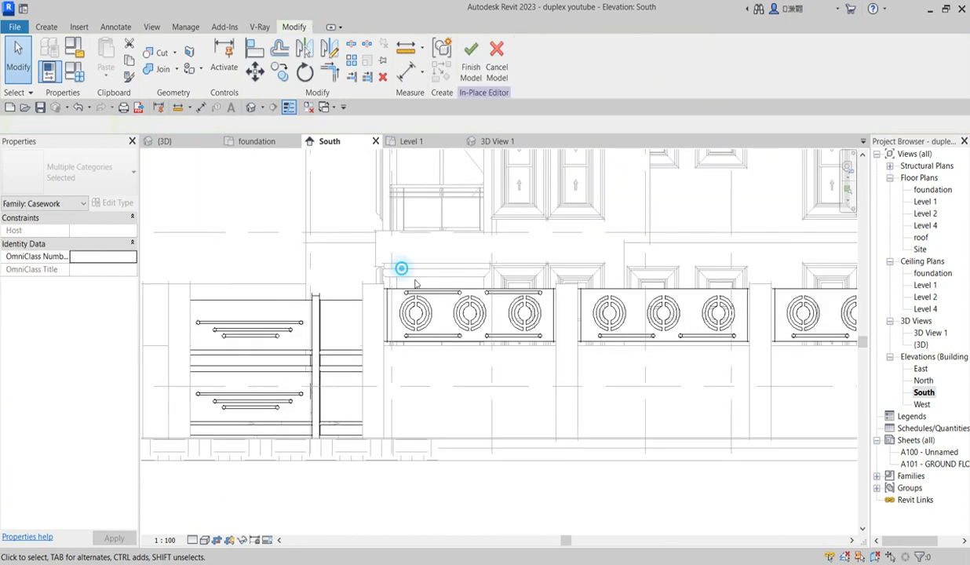
# Add the remaining rails to the selection and copy them to the next panel's corner
pyautogui.press('Tab')
pyautogui.click(577, 306)
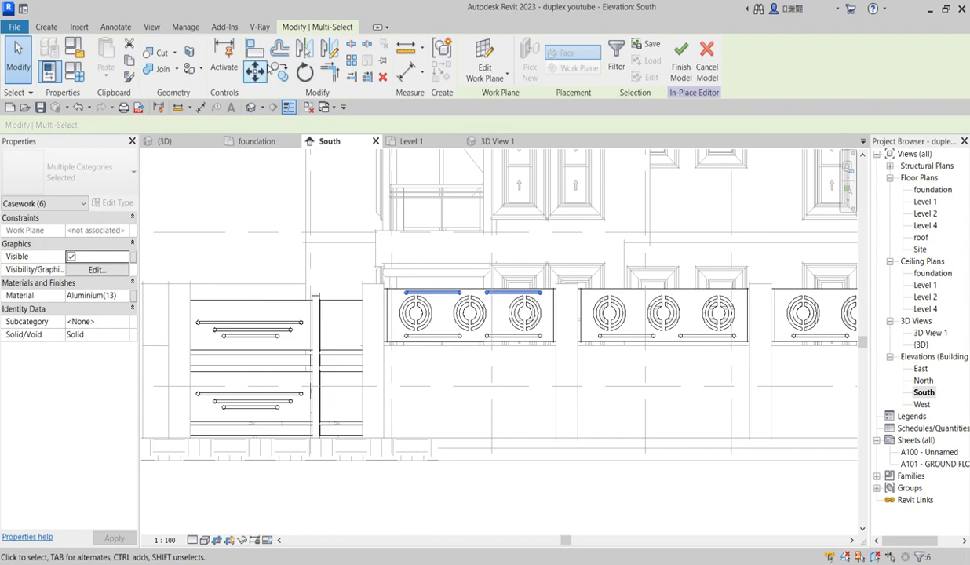
pyautogui.click(280, 72)
pyautogui.scroll(1, 393, 302)
pyautogui.click(379, 274)
pyautogui.click(673, 274)
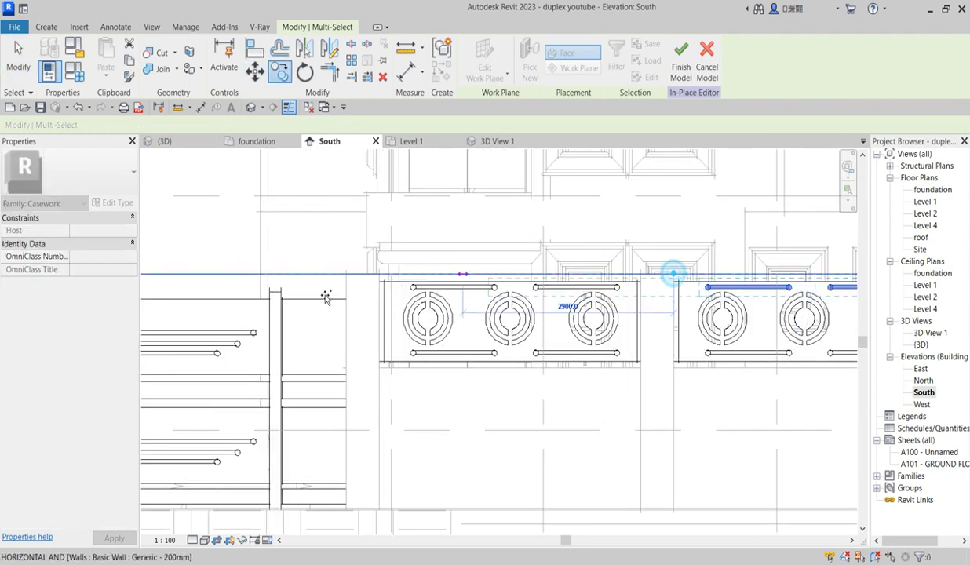
# Place further rail copies on the third and fourth bays, then end copying and deselect
pyautogui.scroll(-3, 299, 308)
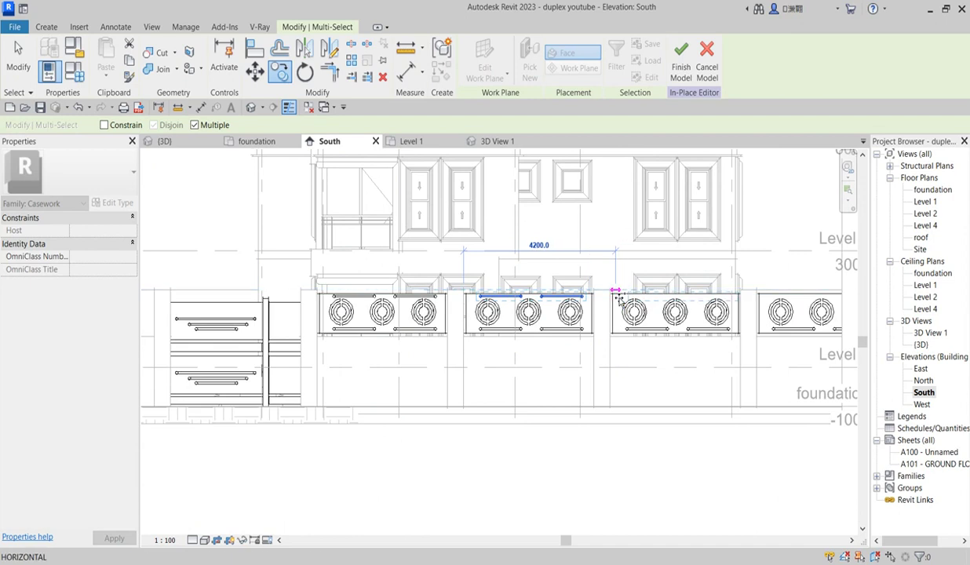
pyautogui.click(615, 291)
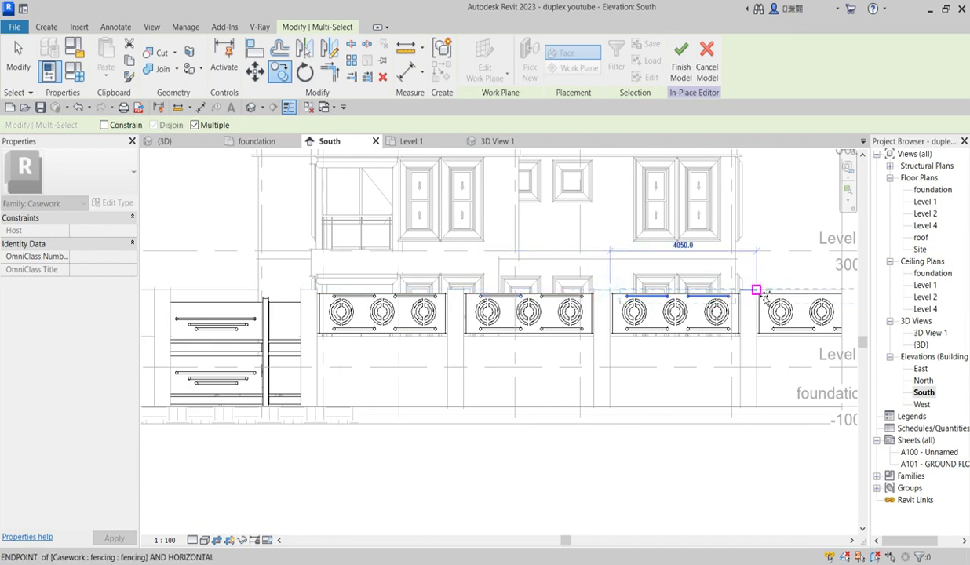
pyautogui.click(756, 291)
pyautogui.scroll(-3, 249, 340)
pyautogui.rightClick(590, 288)
pyautogui.click(621, 296)
pyautogui.scroll(-3, 597, 306)
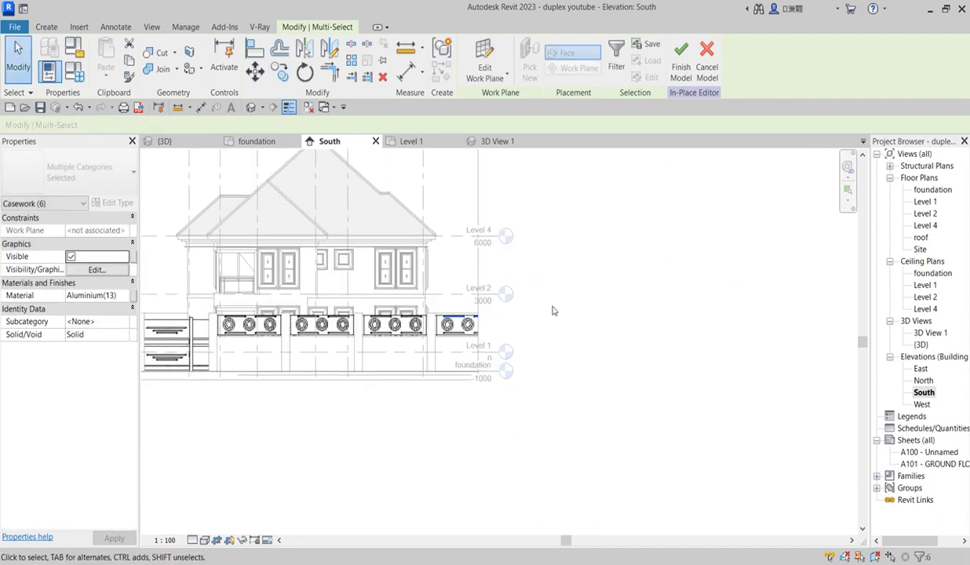
pyautogui.scroll(5, 463, 349)
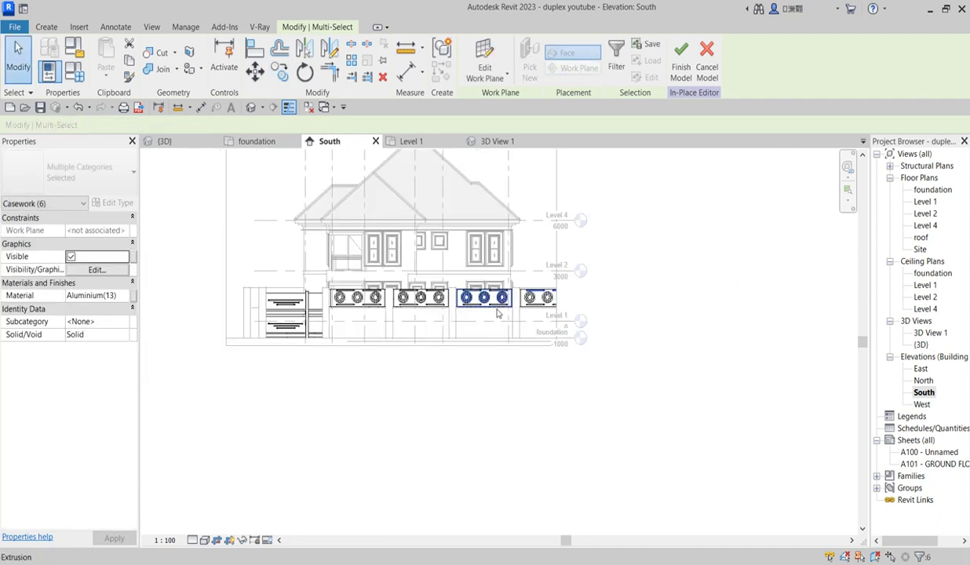
pyautogui.scroll(-5, 570, 329)
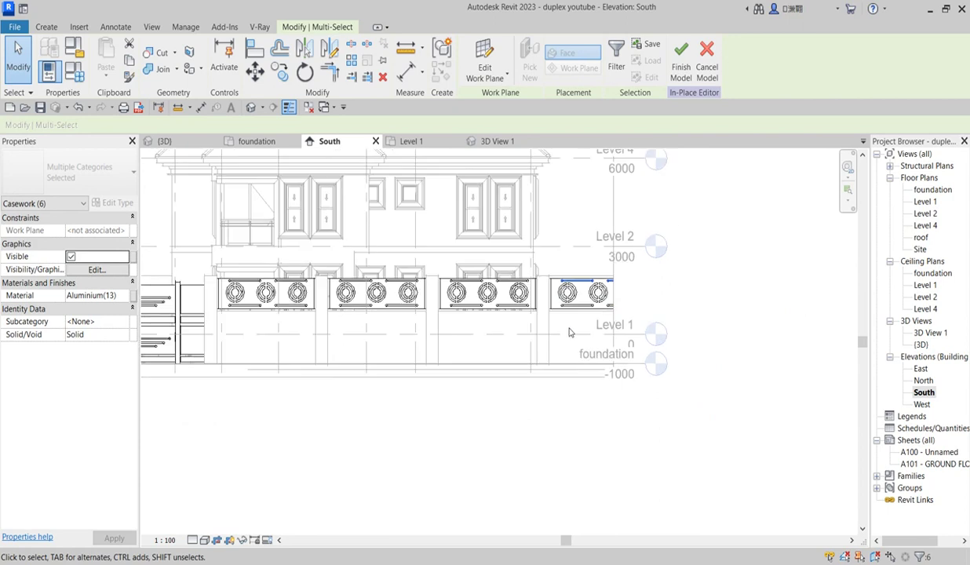
pyautogui.scroll(2, 449, 342)
pyautogui.click(444, 393)
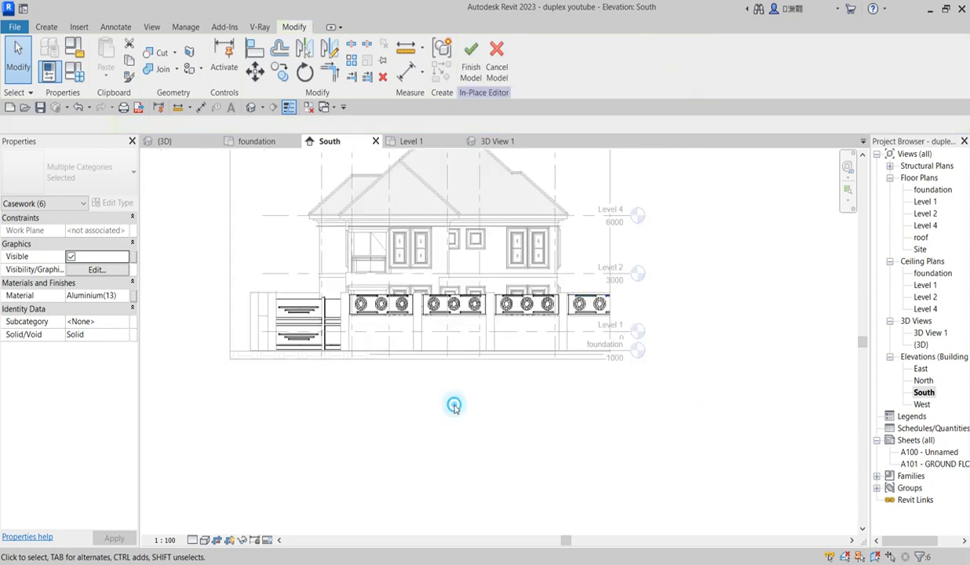
# In the {3D} view, select the overhanging end panel and edit its extrusion
pyautogui.doubleClick(921, 344)
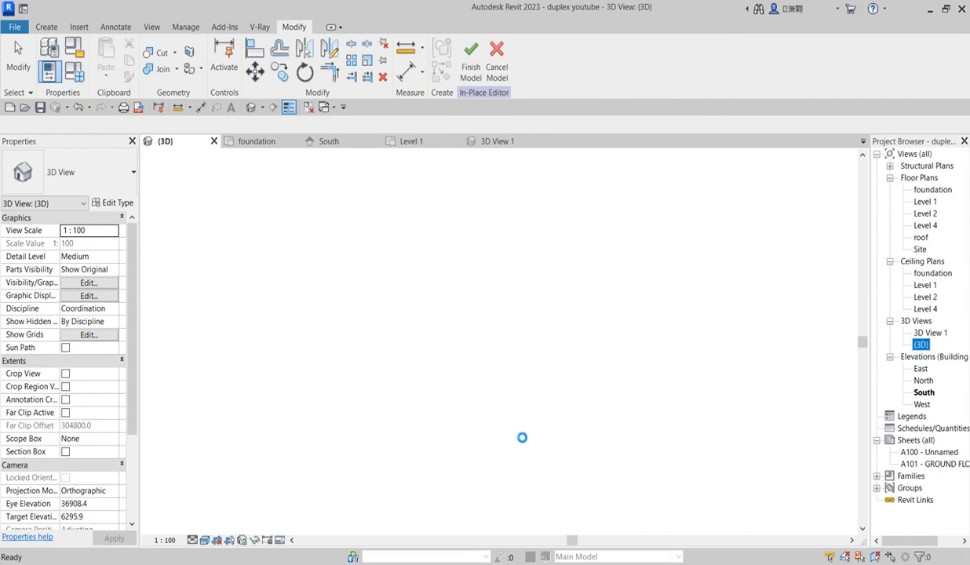
pyautogui.scroll(-4, 494, 368)
pyautogui.scroll(4, 438, 371)
pyautogui.scroll(2, 528, 347)
pyautogui.scroll(-6, 465, 358)
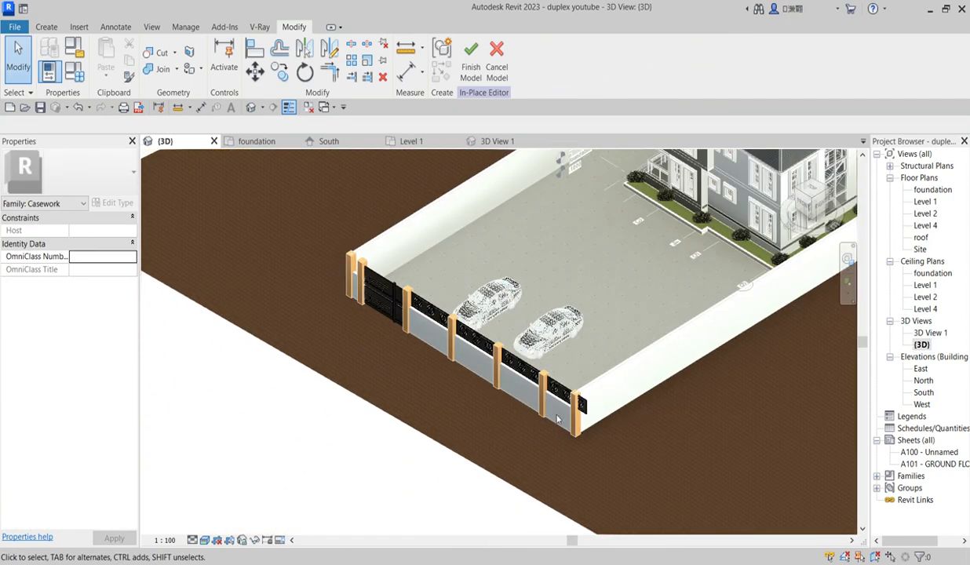
pyautogui.scroll(6, 597, 420)
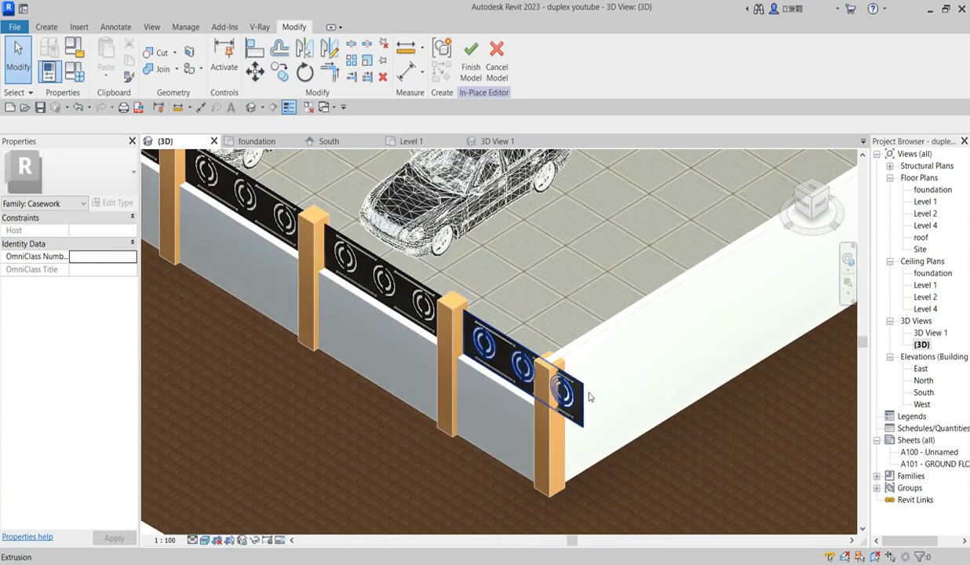
pyautogui.click(581, 397)
pyautogui.scroll(3, 585, 404)
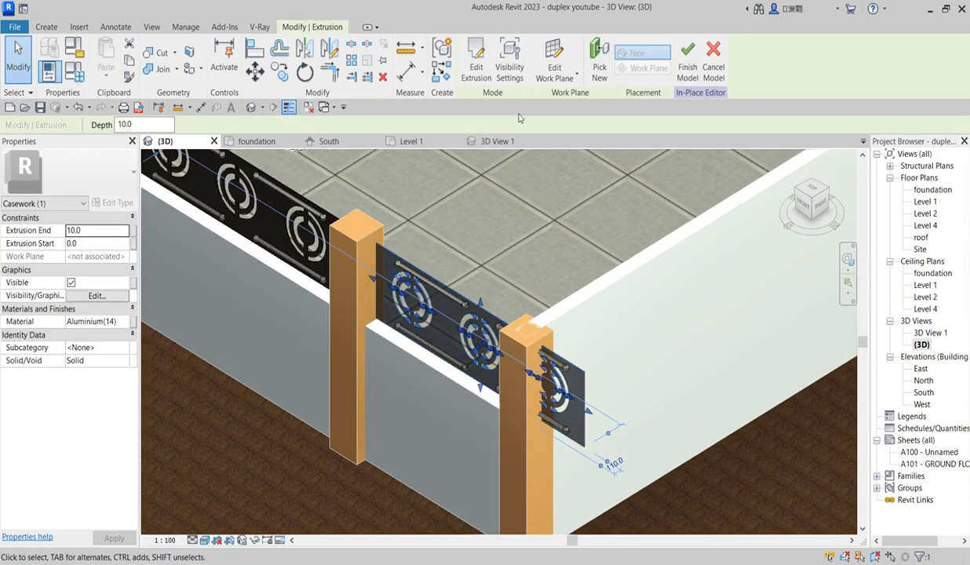
pyautogui.click(475, 72)
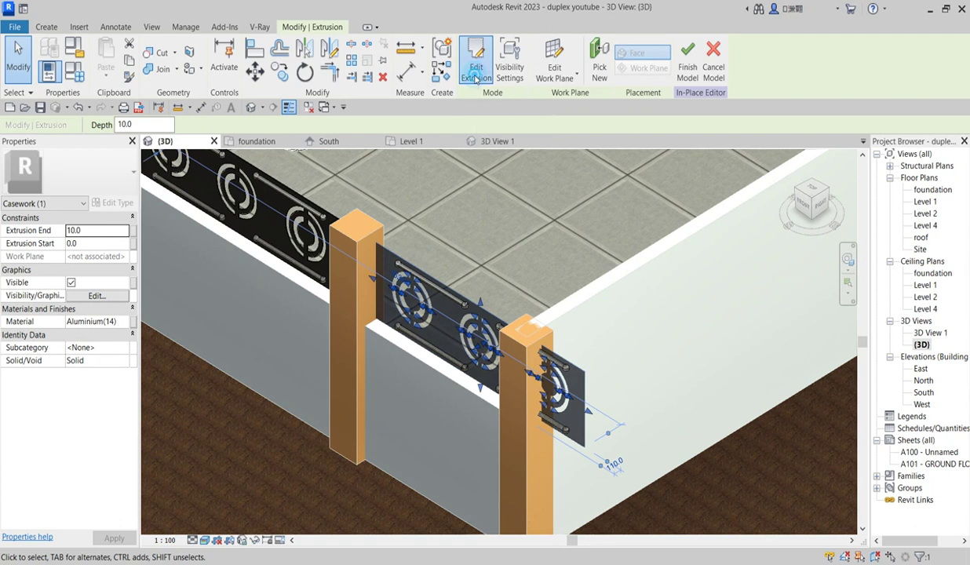
# In the South elevation, delete the rightmost circle cutout from the profile
pyautogui.scroll(4, 581, 424)
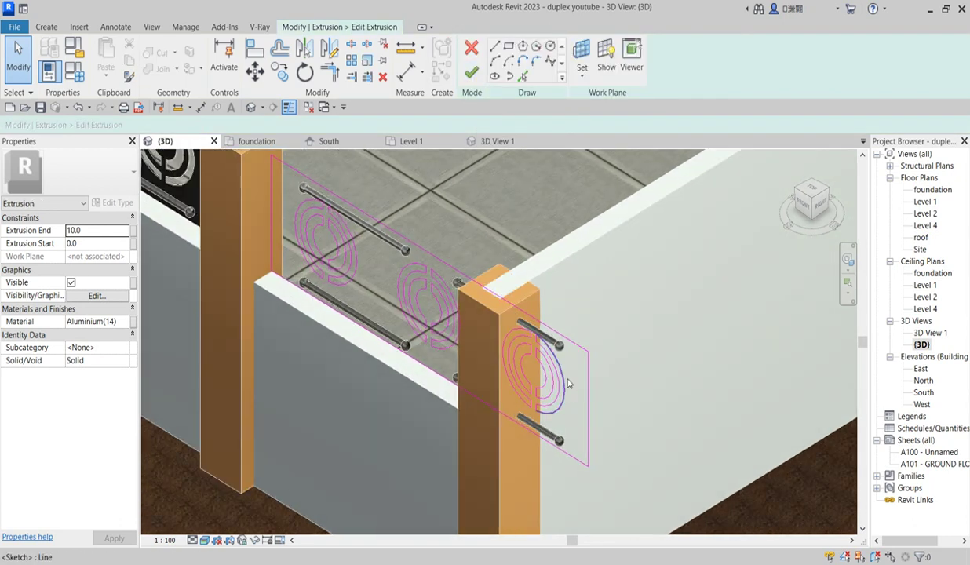
pyautogui.doubleClick(925, 393)
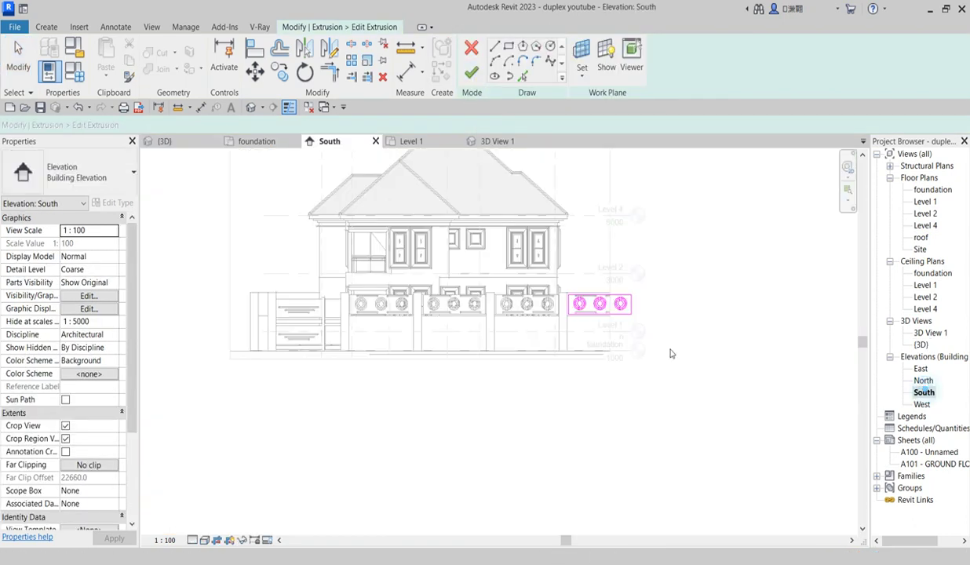
pyautogui.scroll(3, 624, 269)
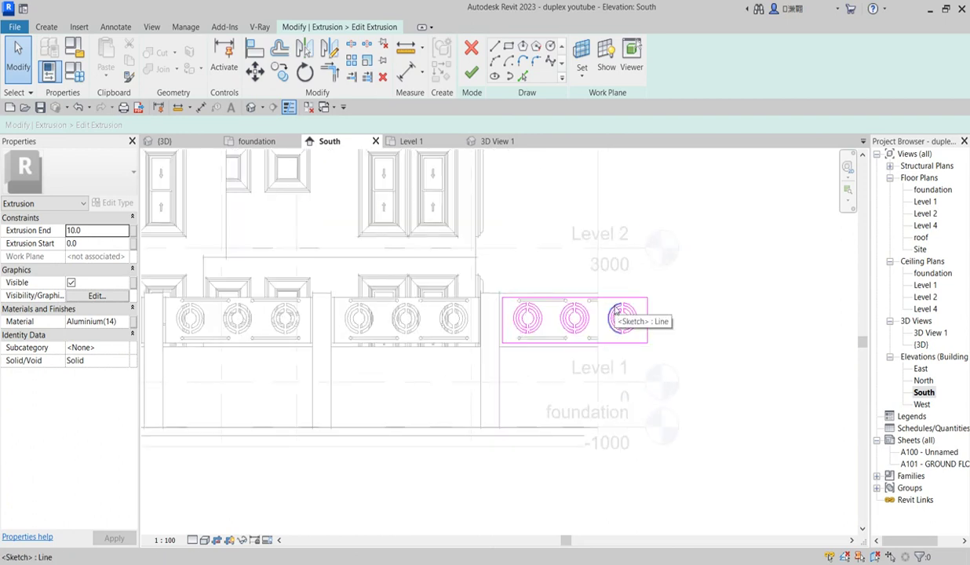
pyautogui.scroll(2, 596, 282)
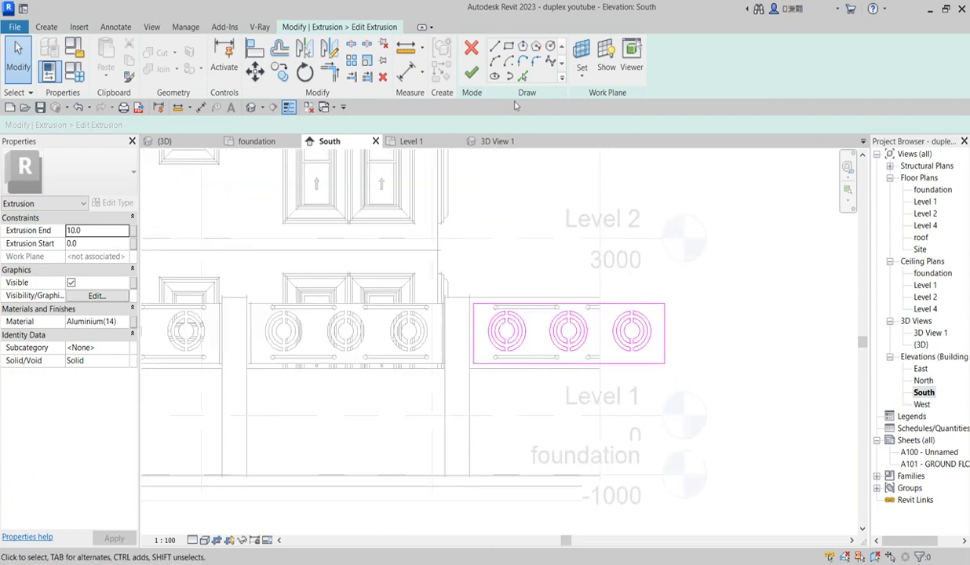
pyautogui.moveTo(600, 281); pyautogui.dragTo(680, 395)
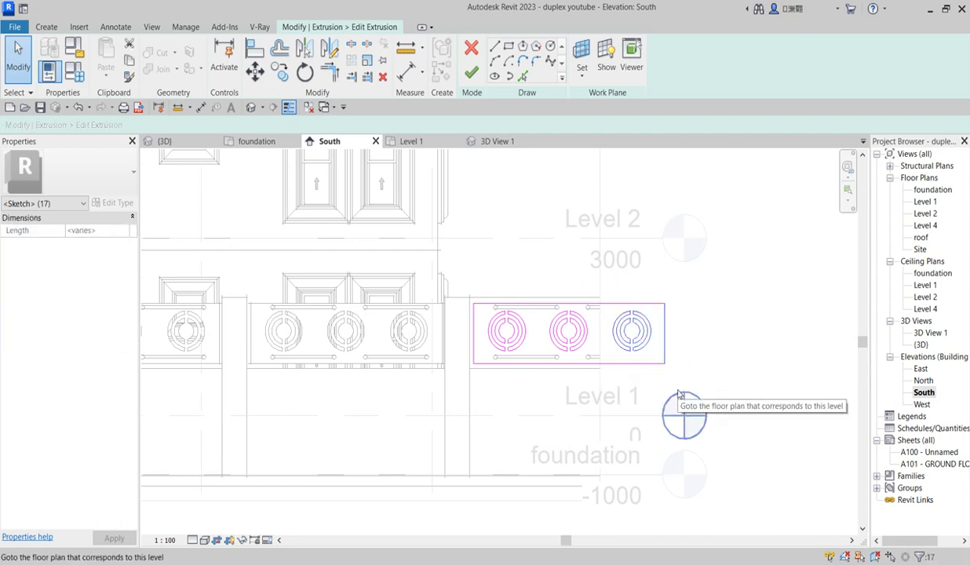
pyautogui.press('Delete')
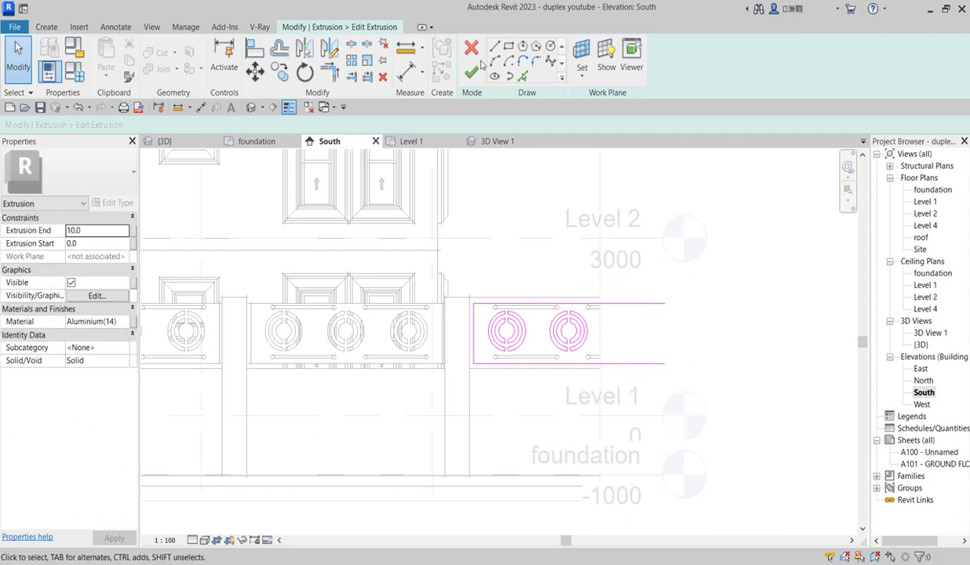
# Draw a vertical closing edge at the post, trim top and bottom edges to corners, and finish the sketch
pyautogui.click(493, 48)
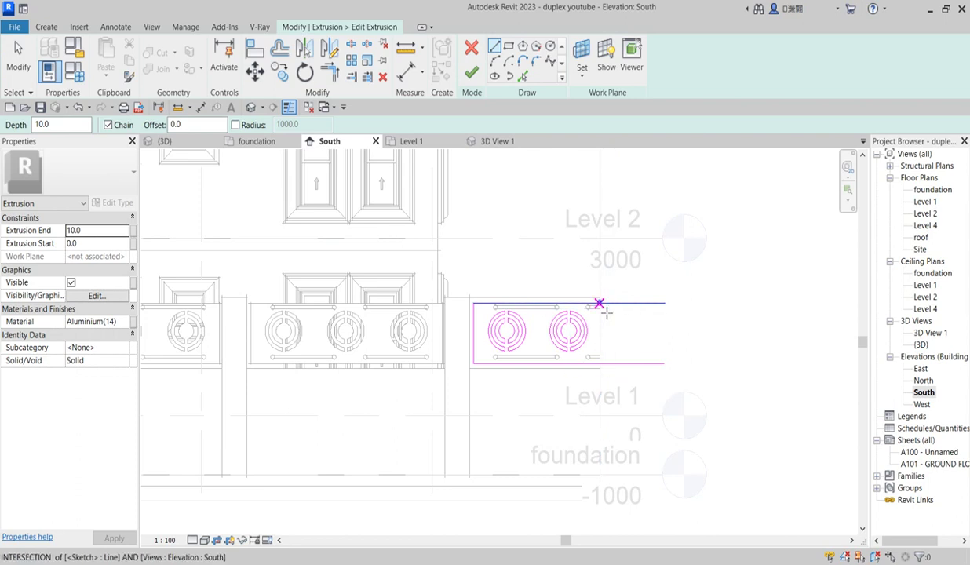
pyautogui.click(599, 303)
pyautogui.click(599, 363)
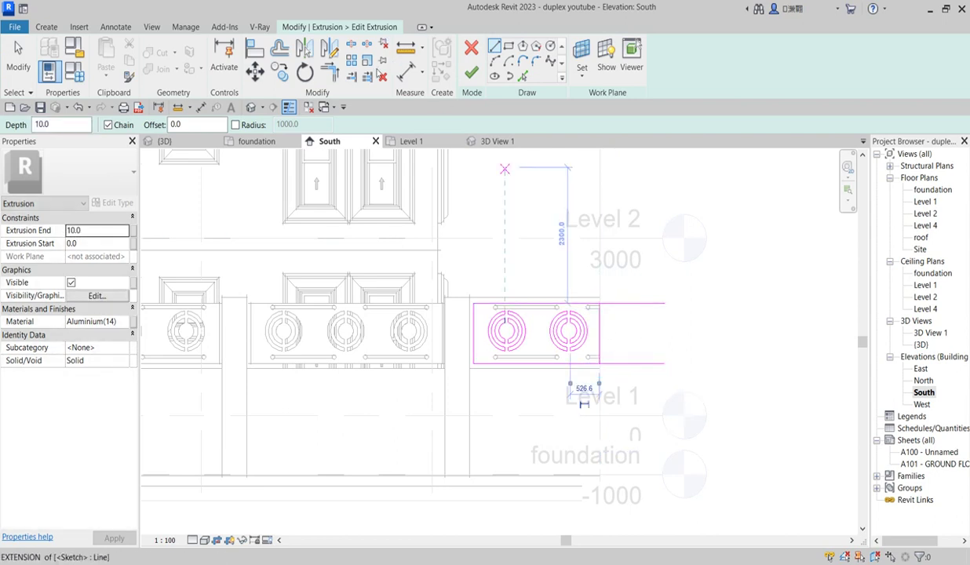
pyautogui.click(331, 76)
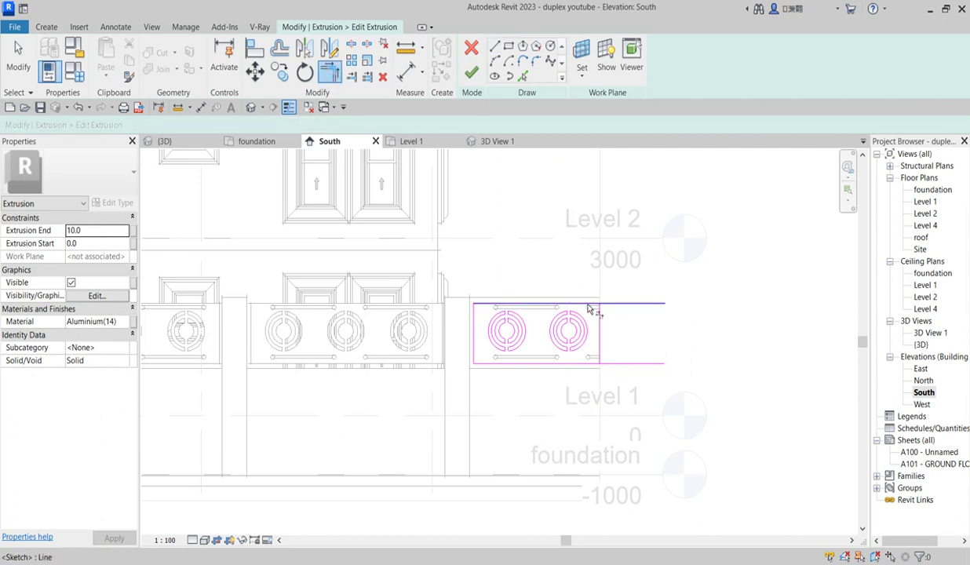
pyautogui.click(603, 329)
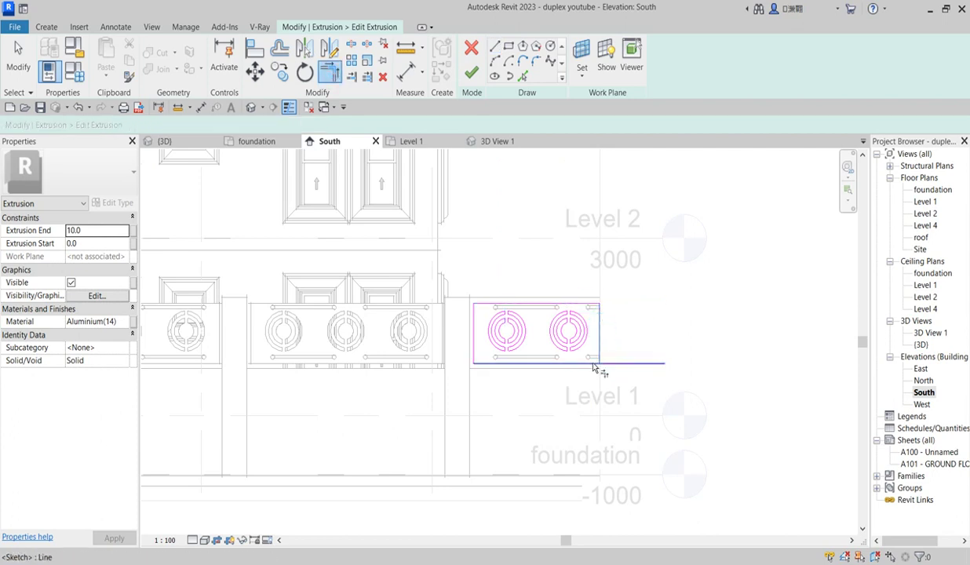
pyautogui.click(594, 363)
pyautogui.scroll(-1, 608, 331)
pyautogui.scroll(-1, 606, 331)
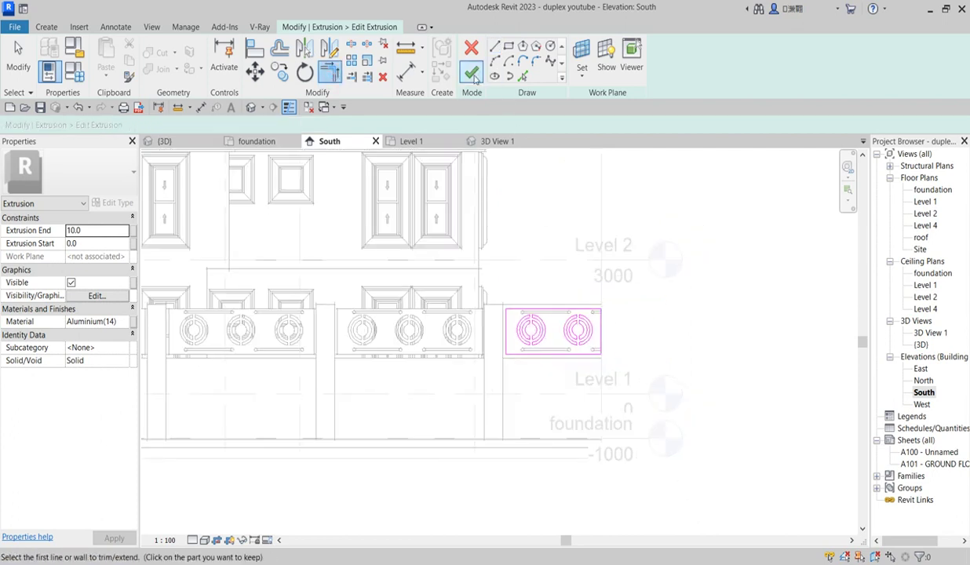
pyautogui.click(473, 74)
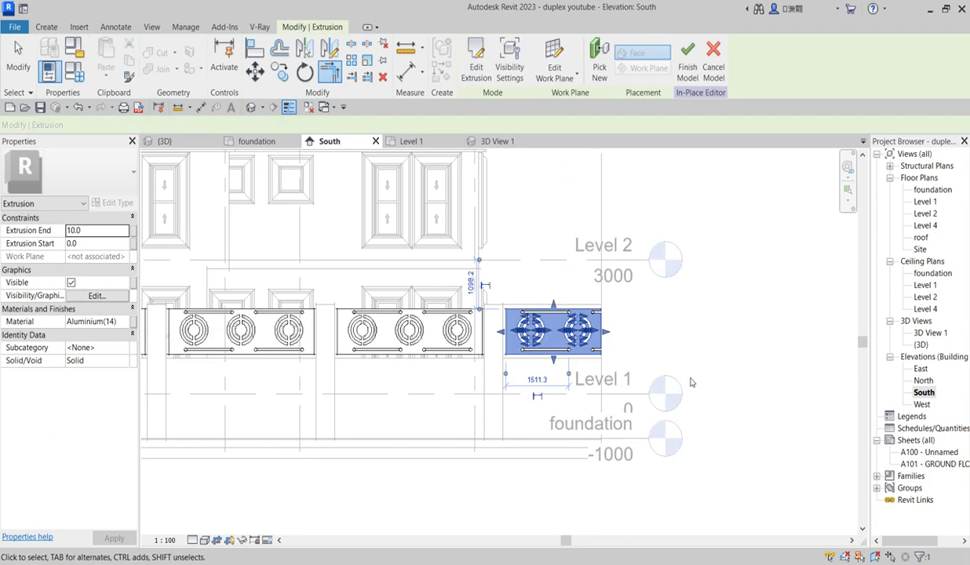
# Check the shortened end panel in the {3D} view, then return to the South elevation
pyautogui.doubleClick(922, 346)
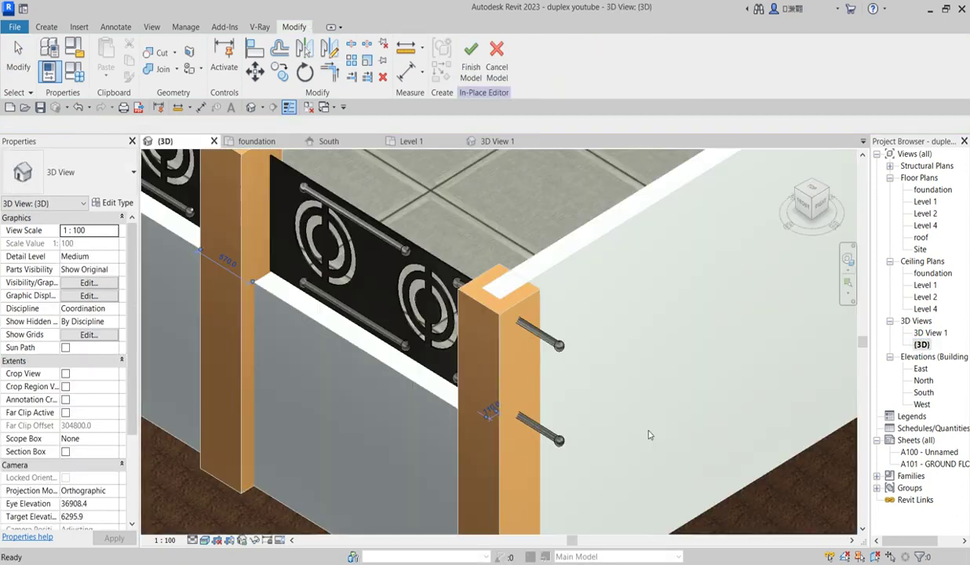
pyautogui.scroll(2, 541, 379)
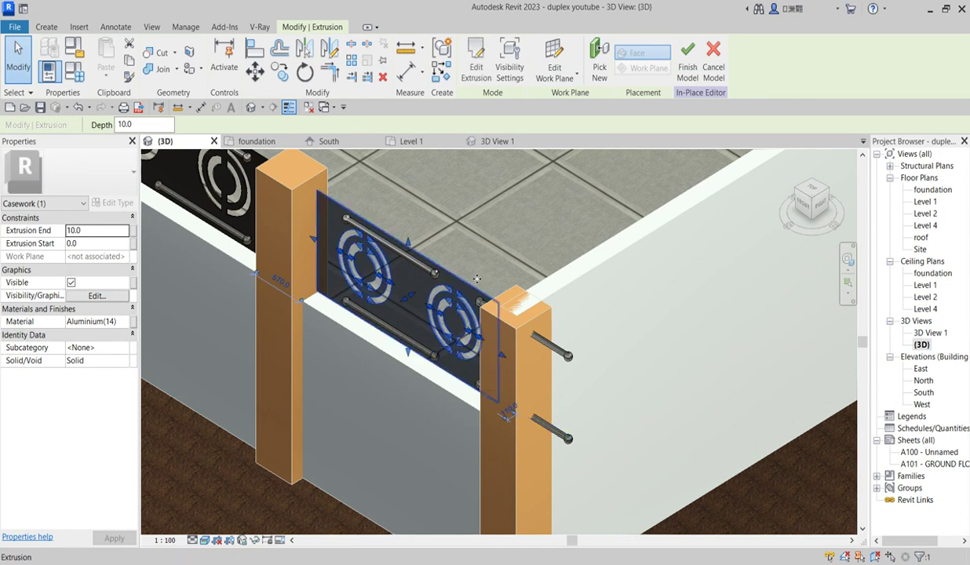
pyautogui.doubleClick(923, 392)
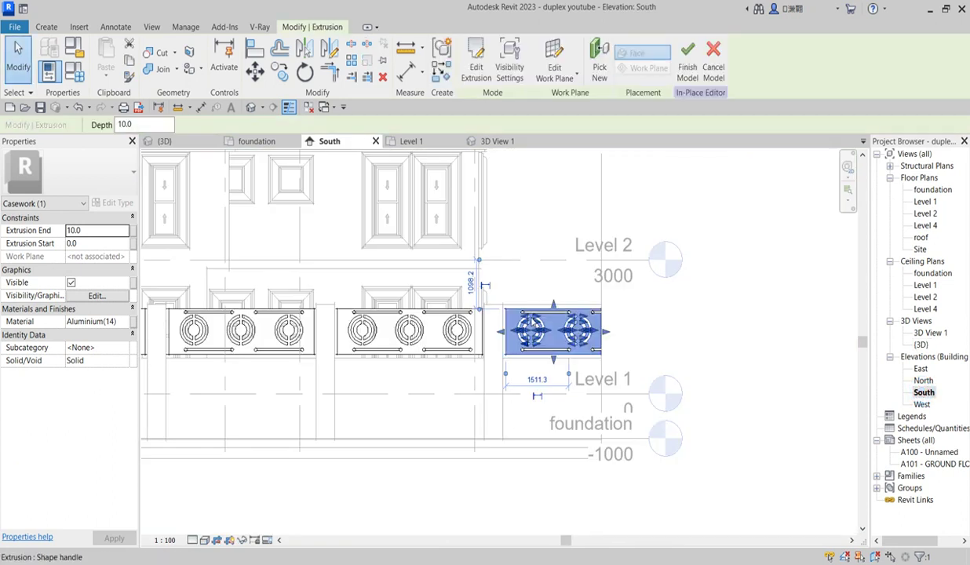
pyautogui.scroll(1, 596, 315)
# Select the right fence panel's parts to review them, then clear the selection and zoom out
pyautogui.click(581, 284)
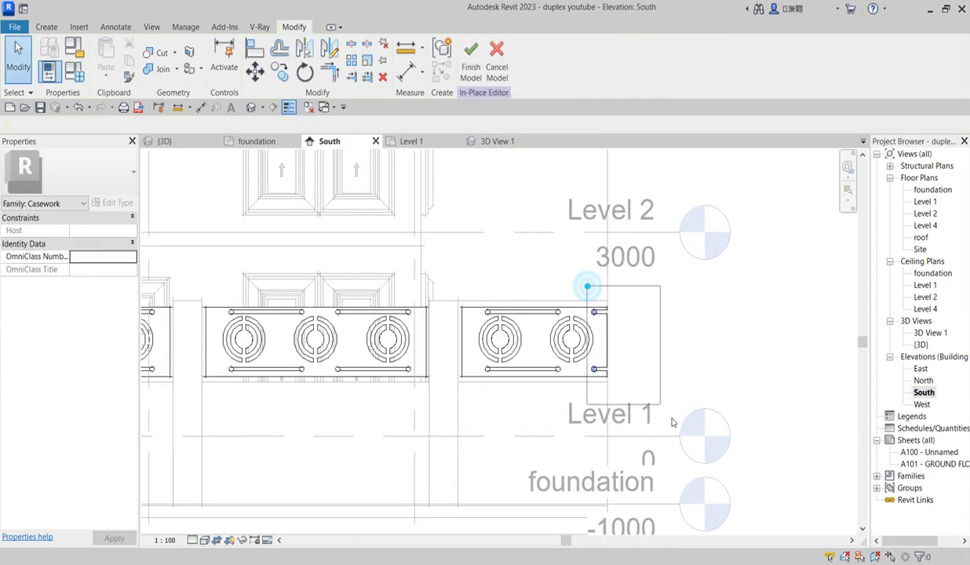
pyautogui.press('Escape')
pyautogui.press('Escape')
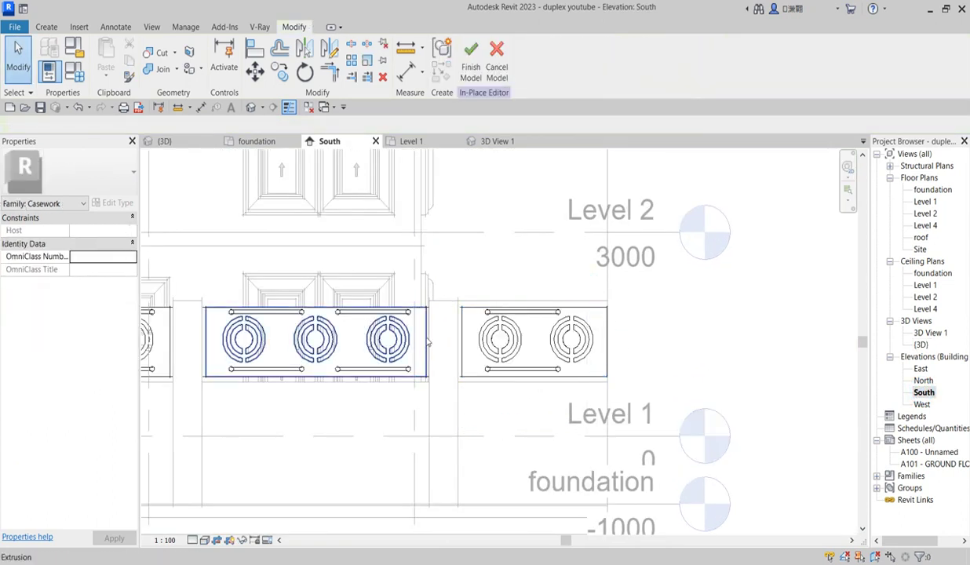
pyautogui.moveTo(456, 276); pyautogui.dragTo(582, 411)
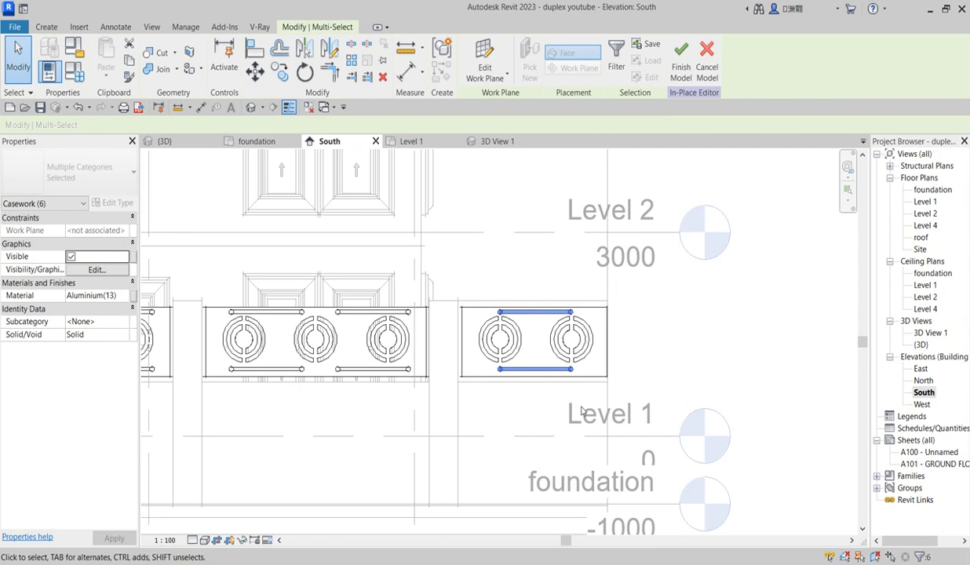
pyautogui.scroll(2, 516, 243)
pyautogui.click(511, 234)
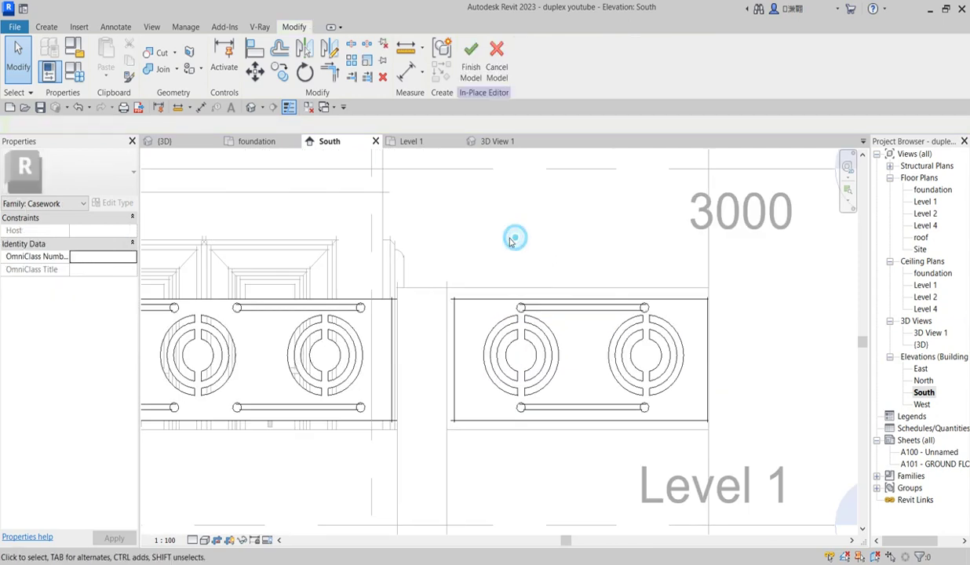
pyautogui.scroll(-4, 511, 234)
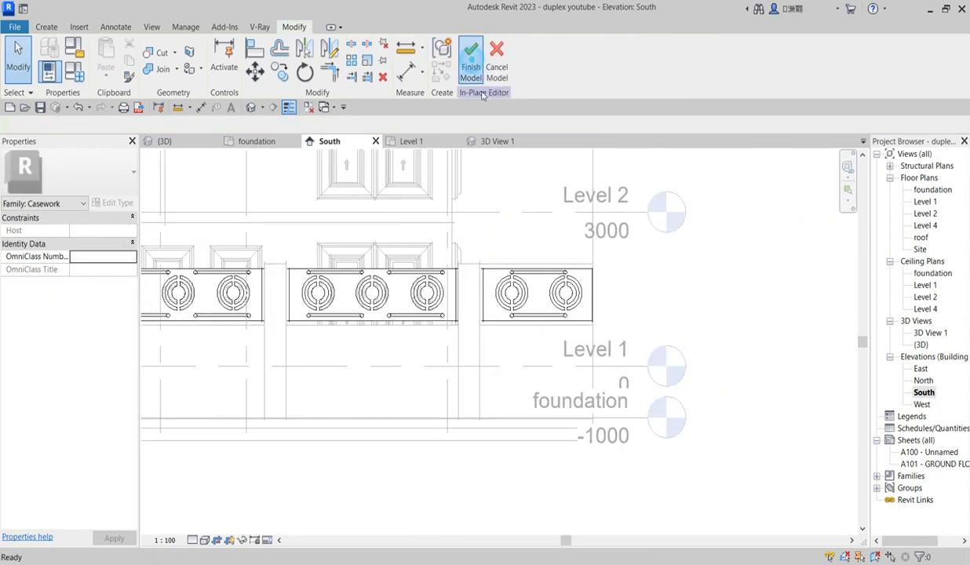
pyautogui.scroll(-3, 669, 308)
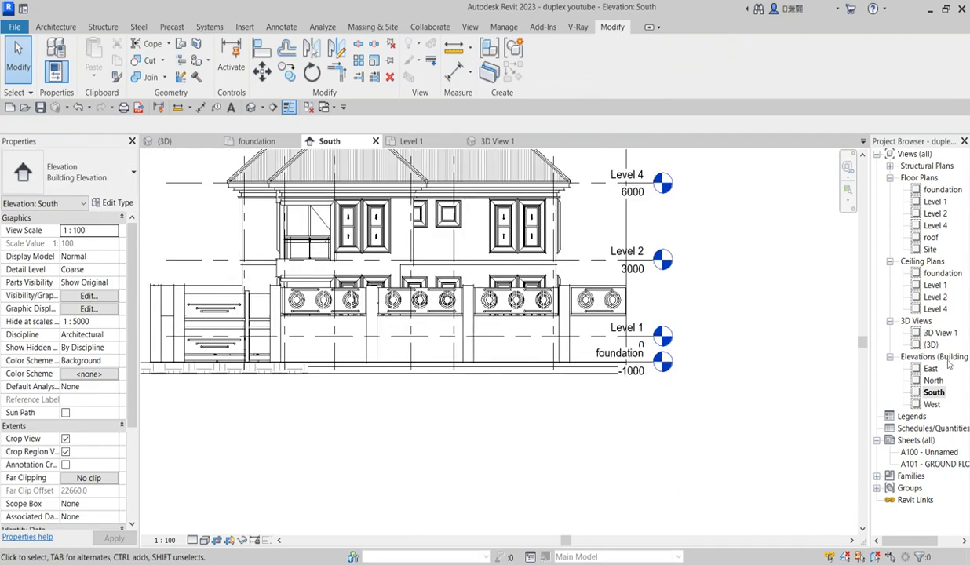
# Open the {3D} view, zoom around the gate, fence and cars, and select the planter casework
pyautogui.doubleClick(932, 344)
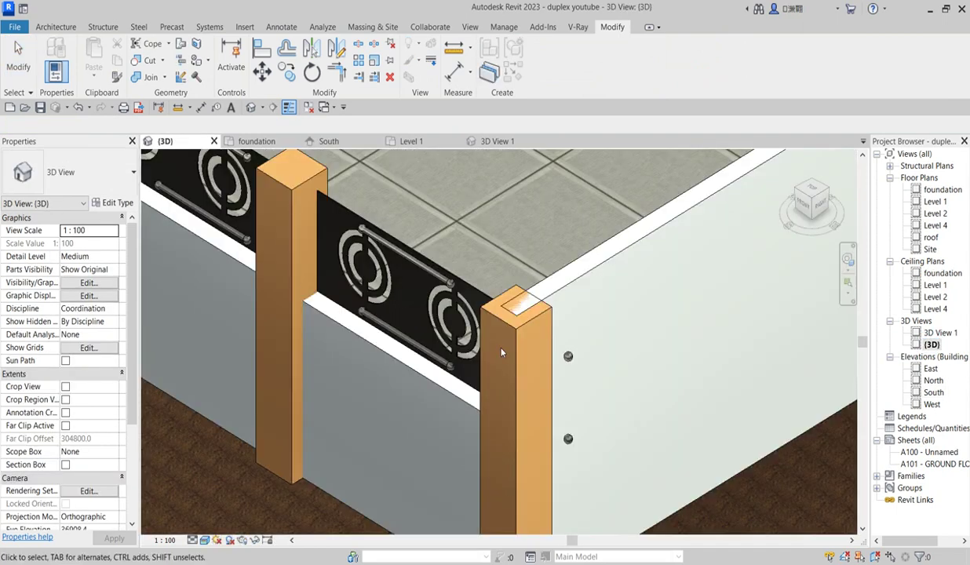
pyautogui.scroll(-5, 502, 349)
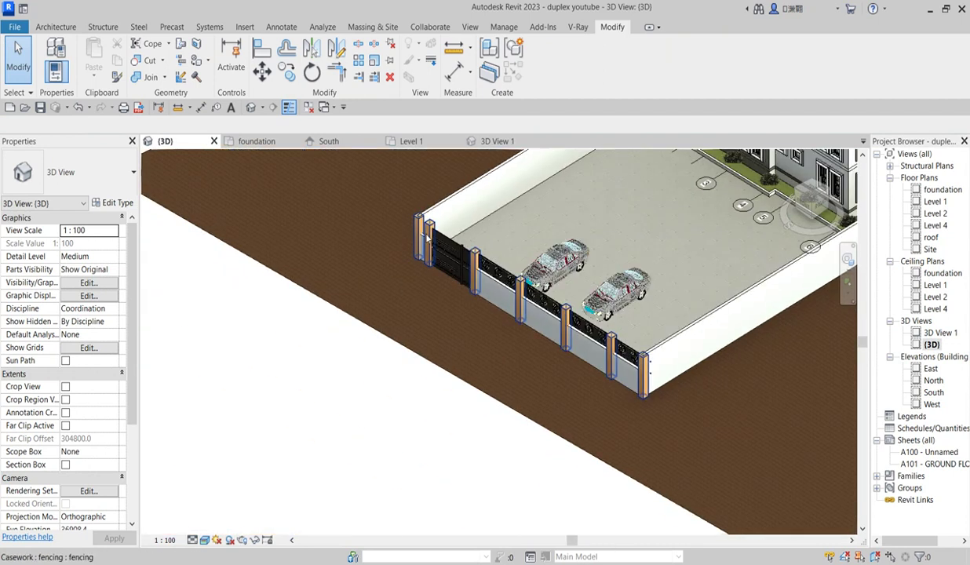
pyautogui.scroll(6, 477, 215)
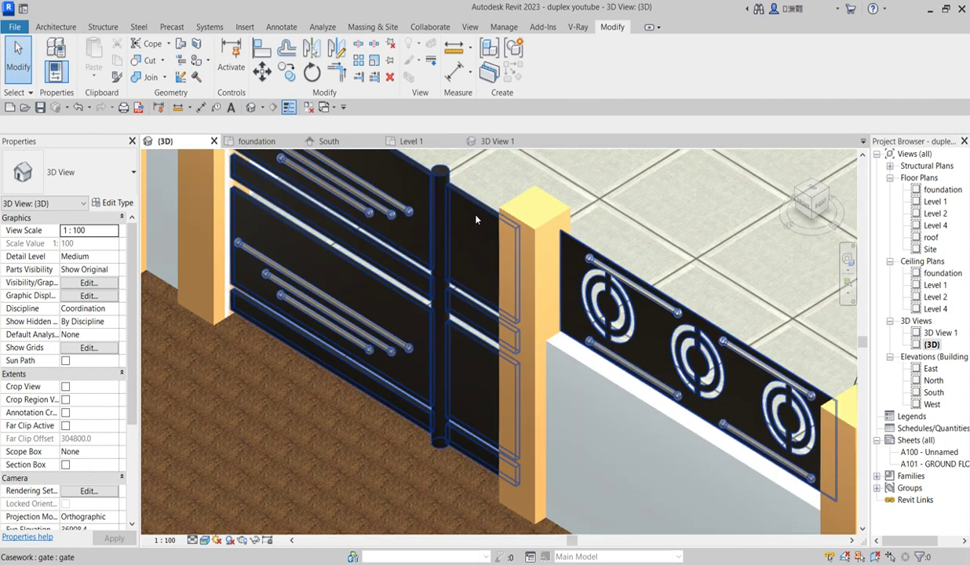
pyautogui.scroll(-4, 463, 362)
pyautogui.scroll(-3, 452, 314)
pyautogui.scroll(3, 357, 330)
pyautogui.scroll(-3, 358, 330)
pyautogui.scroll(2, 397, 289)
pyautogui.scroll(2, 397, 289)
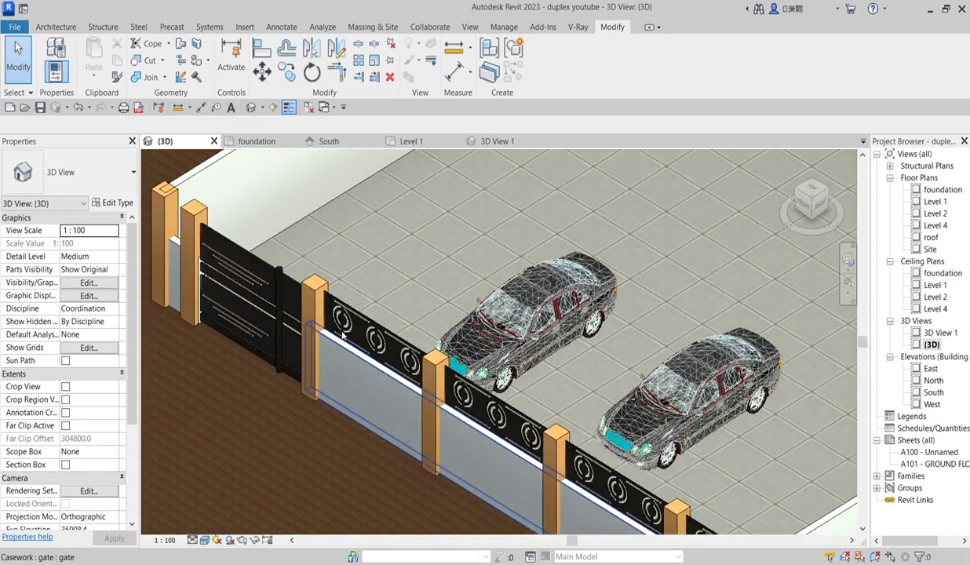
pyautogui.scroll(-1, 385, 286)
pyautogui.scroll(2, 375, 285)
pyautogui.scroll(-3, 376, 284)
pyautogui.scroll(2, 375, 313)
pyautogui.scroll(-3, 446, 294)
pyautogui.scroll(-3, 446, 295)
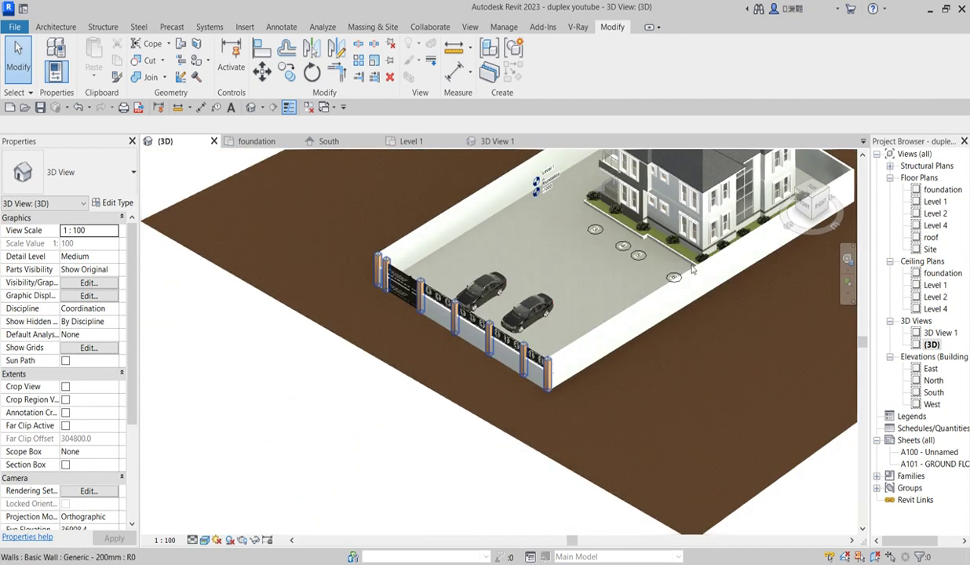
pyautogui.scroll(4, 510, 230)
pyautogui.scroll(2, 510, 230)
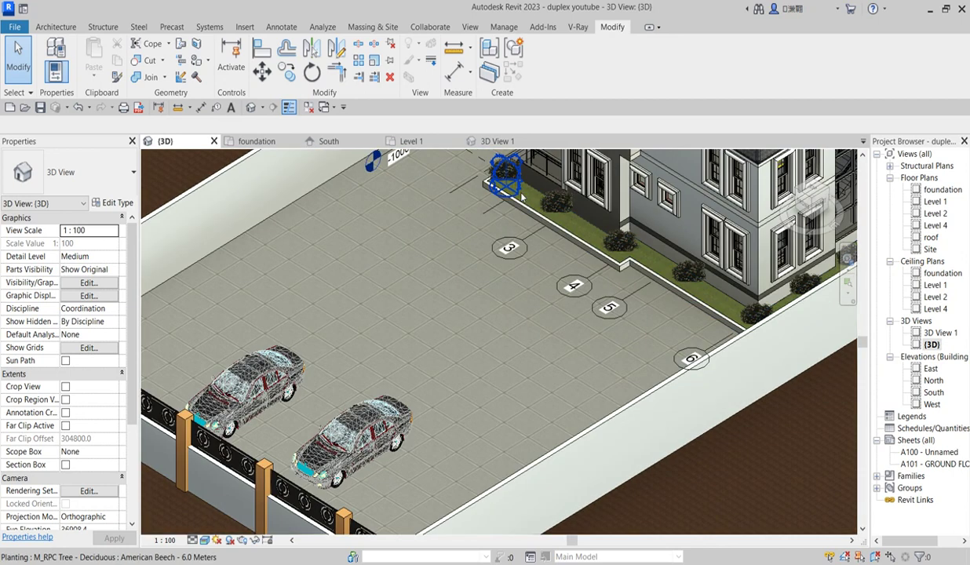
pyautogui.scroll(-3, 531, 334)
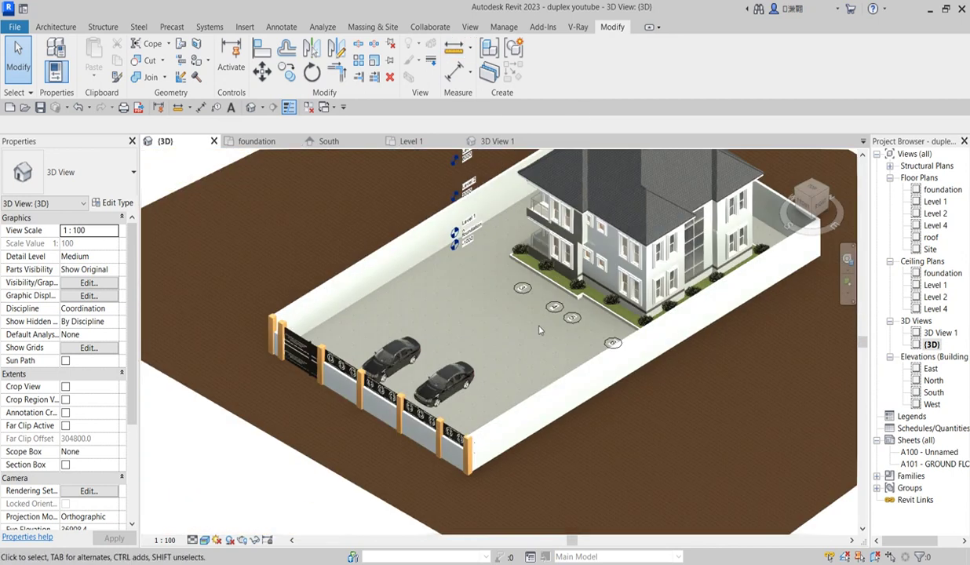
pyautogui.scroll(4, 549, 290)
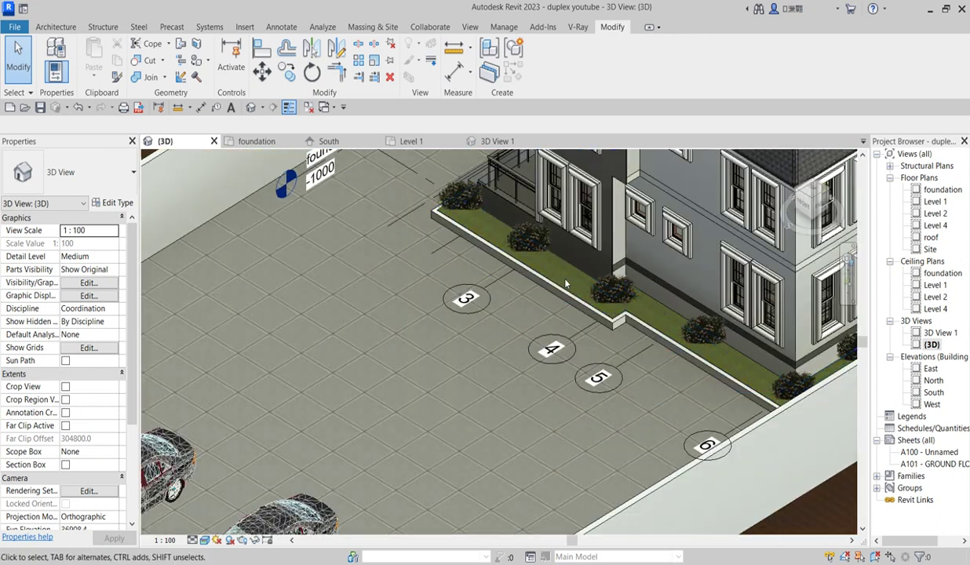
pyautogui.click(555, 260)
pyautogui.scroll(2, 553, 263)
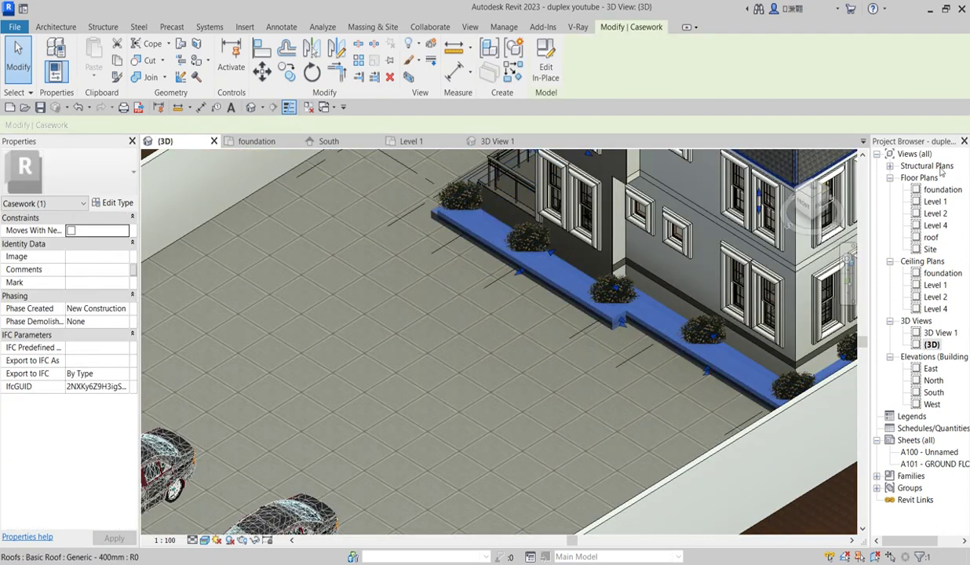
# On the foundation plan, edit the casework in place and open the 230-deep extrusion's sketch
pyautogui.doubleClick(946, 194)
pyautogui.scroll(-2, 554, 282)
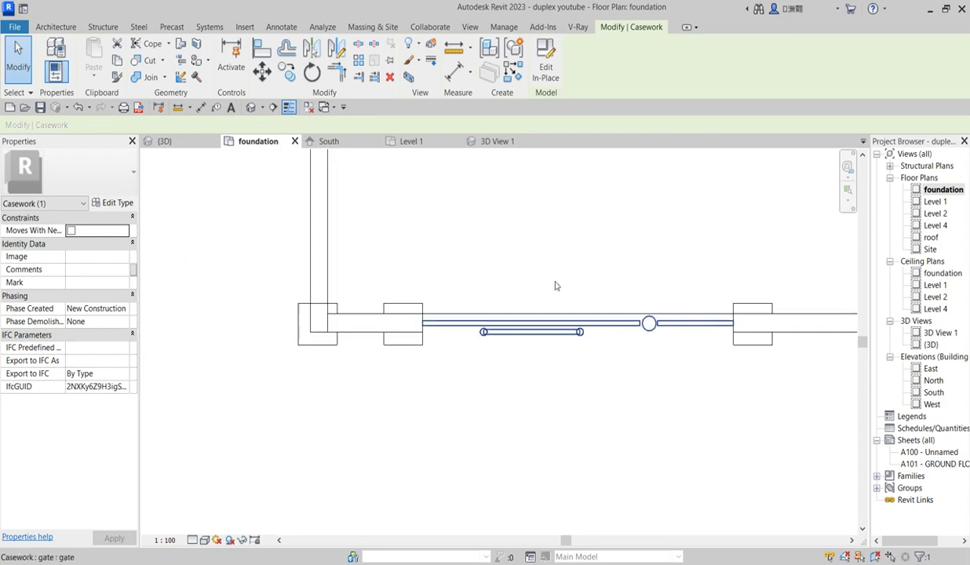
pyautogui.click(544, 56)
pyautogui.scroll(-3, 453, 380)
pyautogui.scroll(-4, 534, 369)
pyautogui.scroll(6, 506, 283)
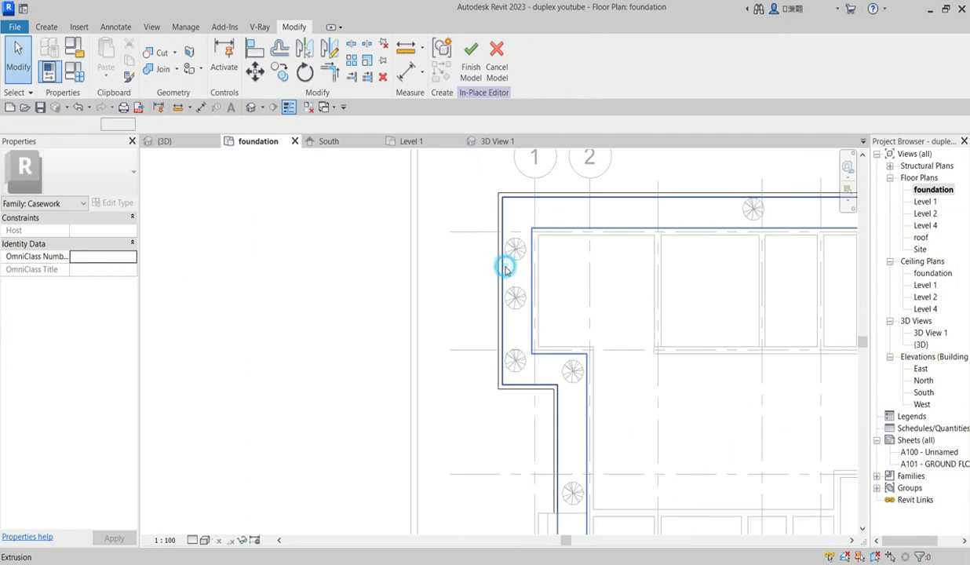
pyautogui.click(505, 268)
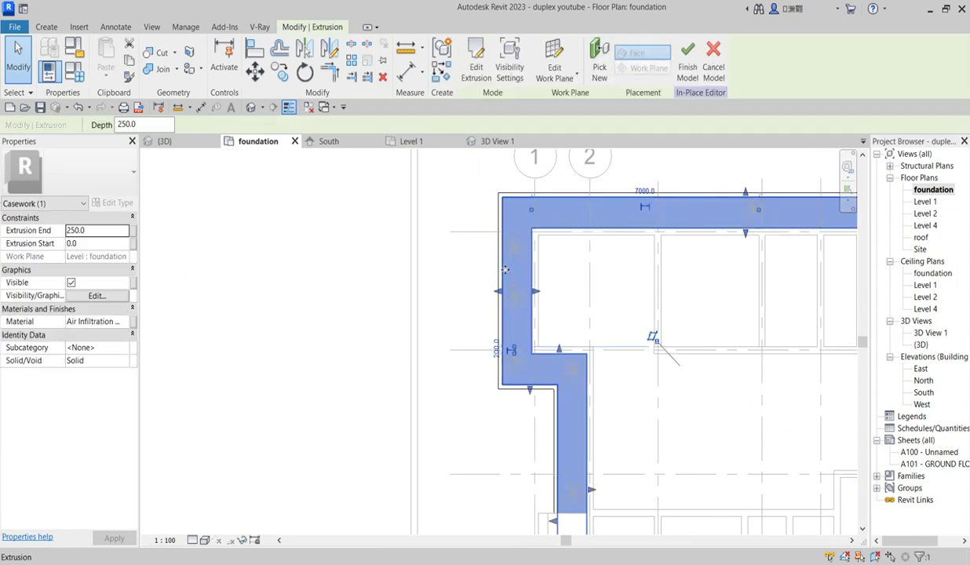
pyautogui.click(490, 271)
pyautogui.click(500, 271)
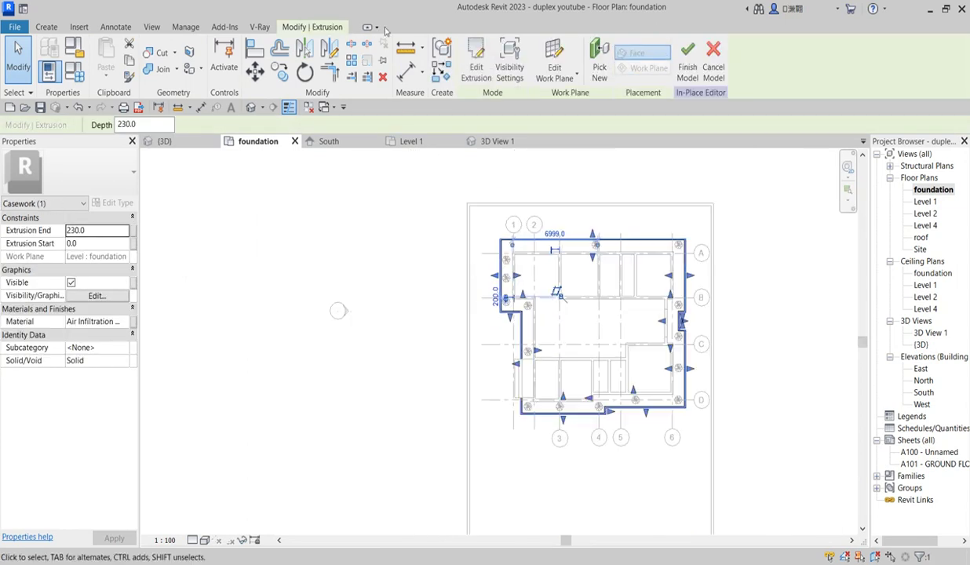
pyautogui.click(477, 69)
# Pick the left, right and bottom site edges as sketch lines
pyautogui.scroll(-2, 536, 210)
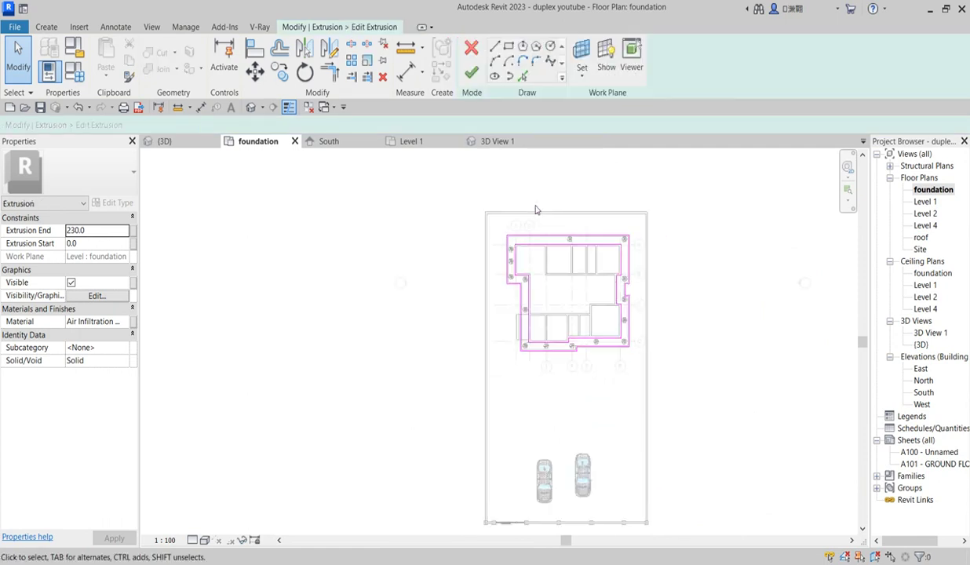
pyautogui.click(522, 77)
pyautogui.scroll(2, 512, 194)
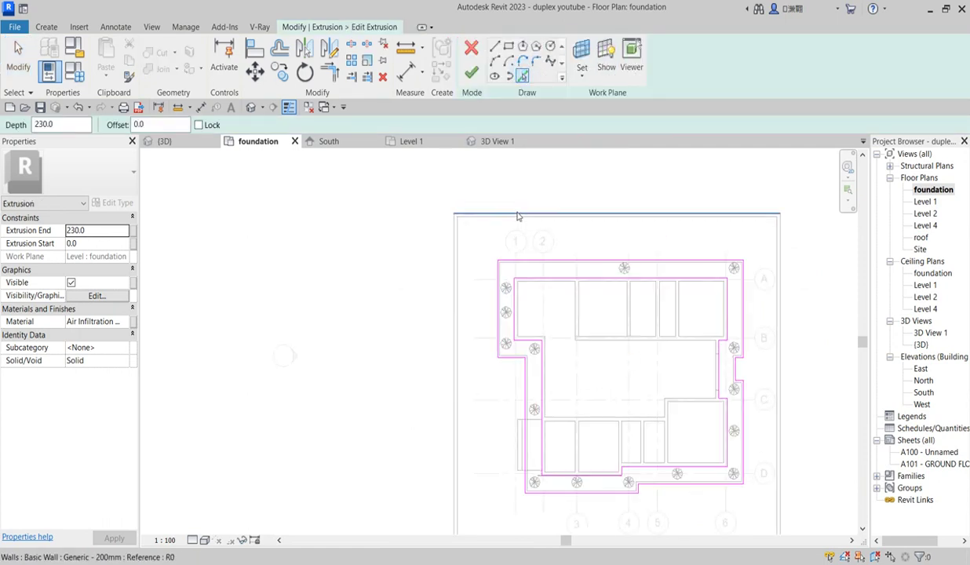
pyautogui.click(457, 259)
pyautogui.click(781, 250)
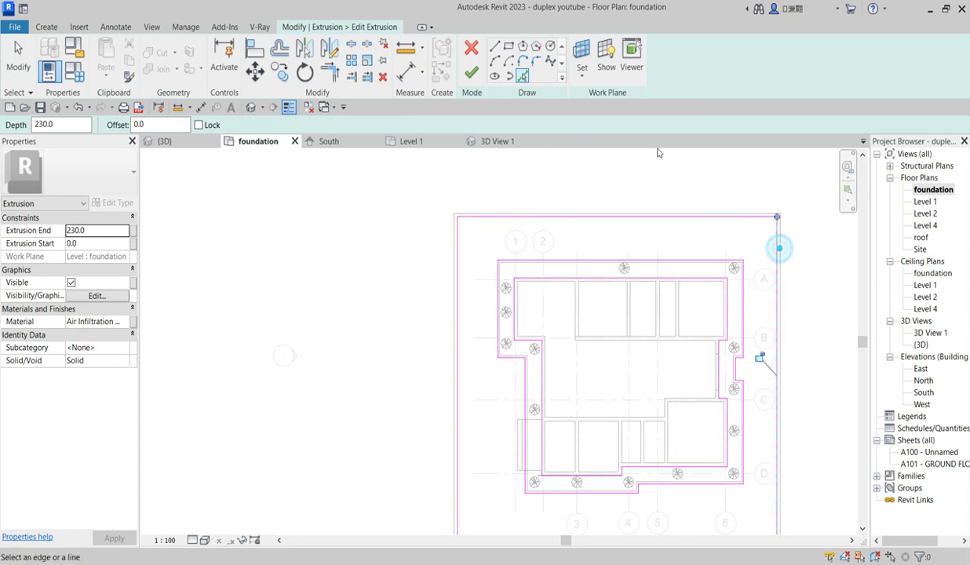
pyautogui.scroll(3, 746, 325)
pyautogui.scroll(-5, 716, 452)
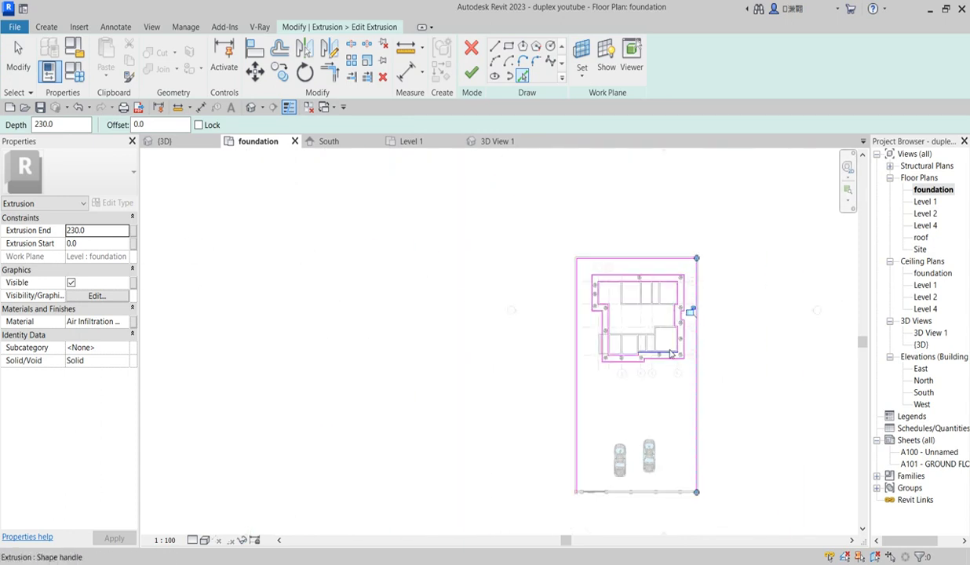
pyautogui.scroll(4, 691, 424)
pyautogui.scroll(2, 684, 408)
pyautogui.click(687, 393)
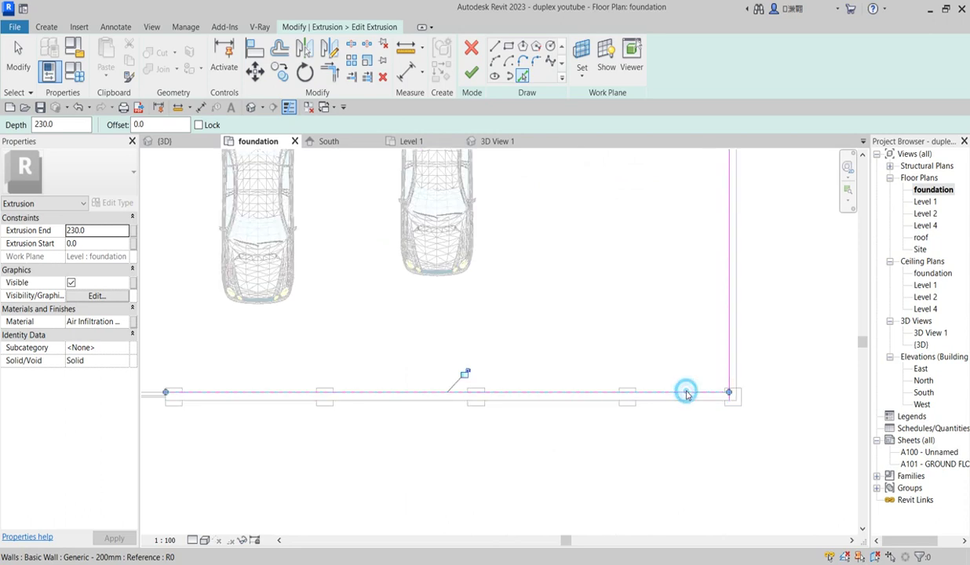
pyautogui.scroll(-3, 273, 342)
pyautogui.scroll(3, 443, 401)
pyautogui.scroll(4, 443, 399)
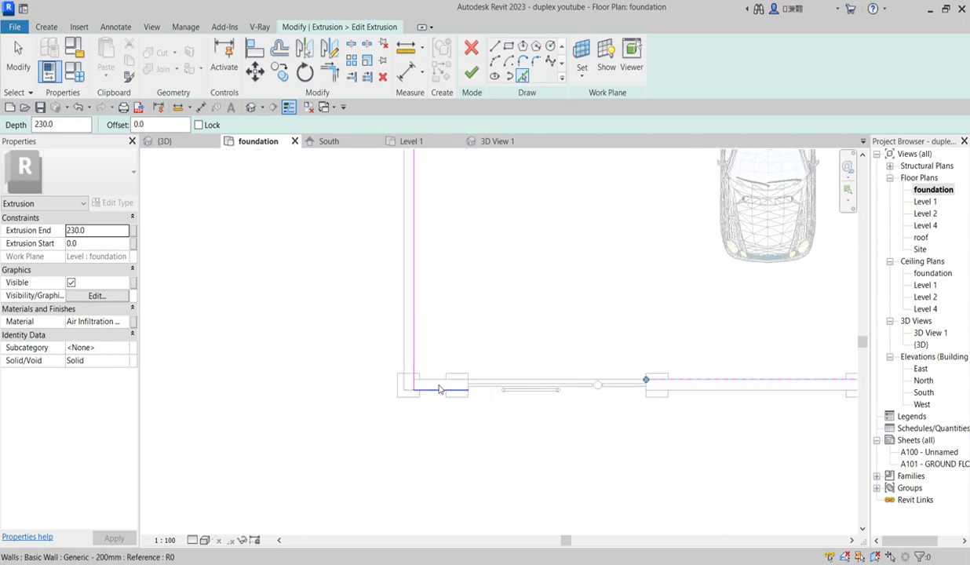
pyautogui.scroll(-4, 442, 397)
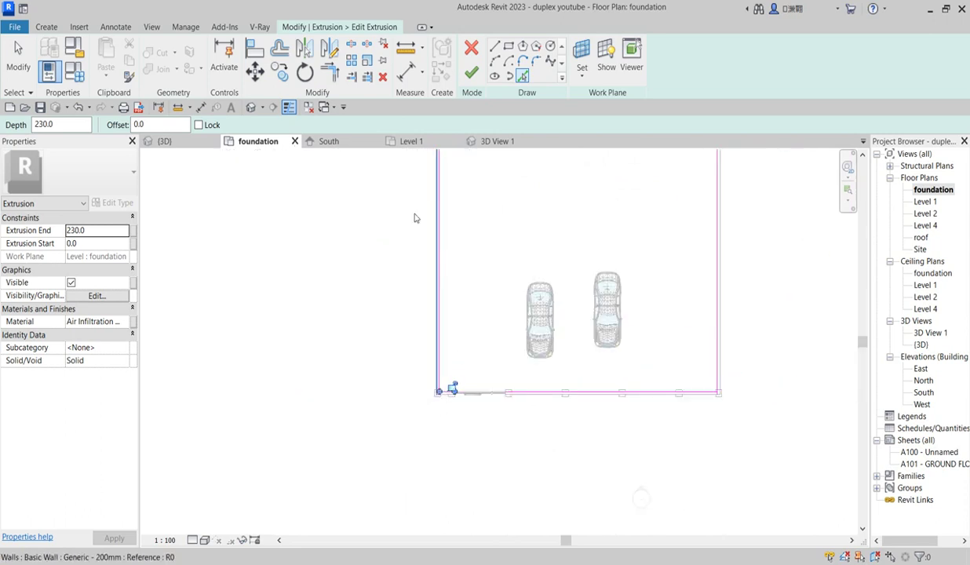
# Offset the bottom, right, left and top sketch lines inward by 750
pyautogui.click(281, 48)
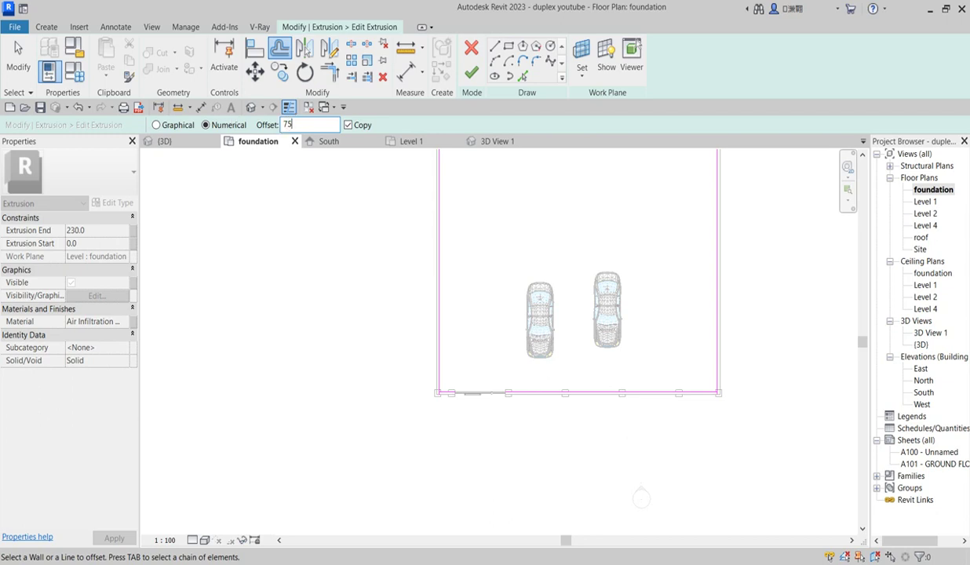
pyautogui.click(582, 392)
pyautogui.click(712, 354)
pyautogui.click(440, 321)
pyautogui.scroll(2, 446, 388)
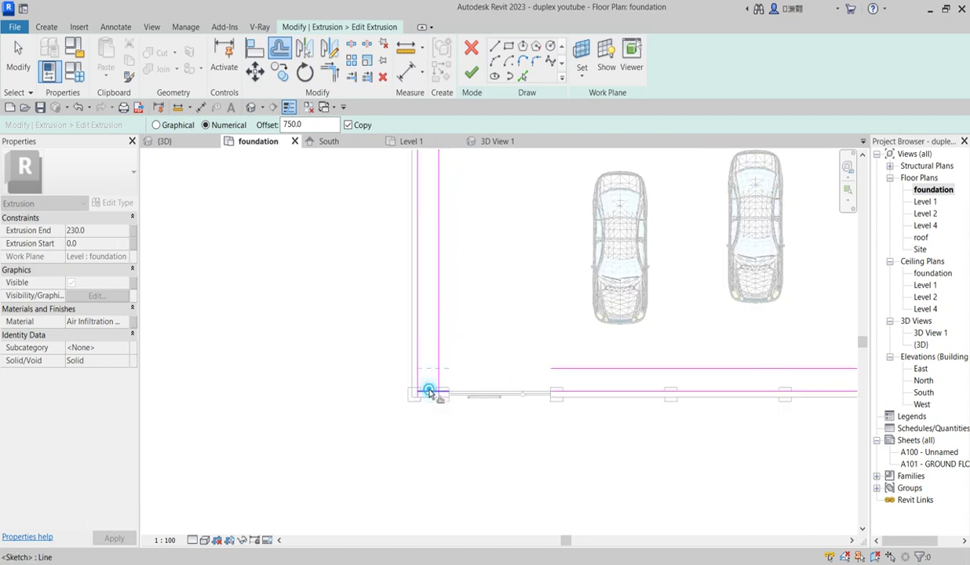
pyautogui.scroll(-5, 429, 392)
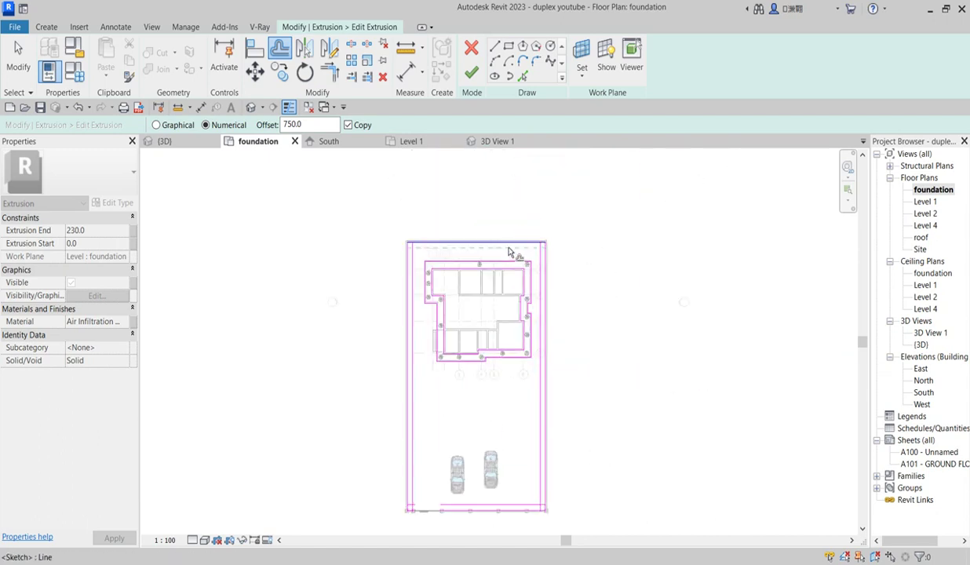
pyautogui.click(509, 248)
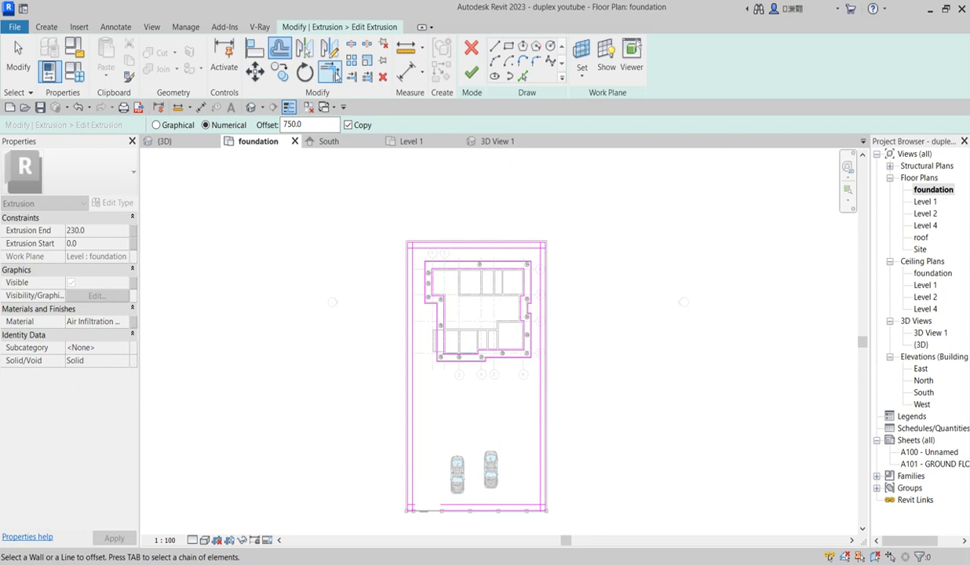
# Trim the top-right inner corner, and trim the bottom and vertical lines to a corner
pyautogui.click(330, 73)
pyautogui.scroll(3, 418, 256)
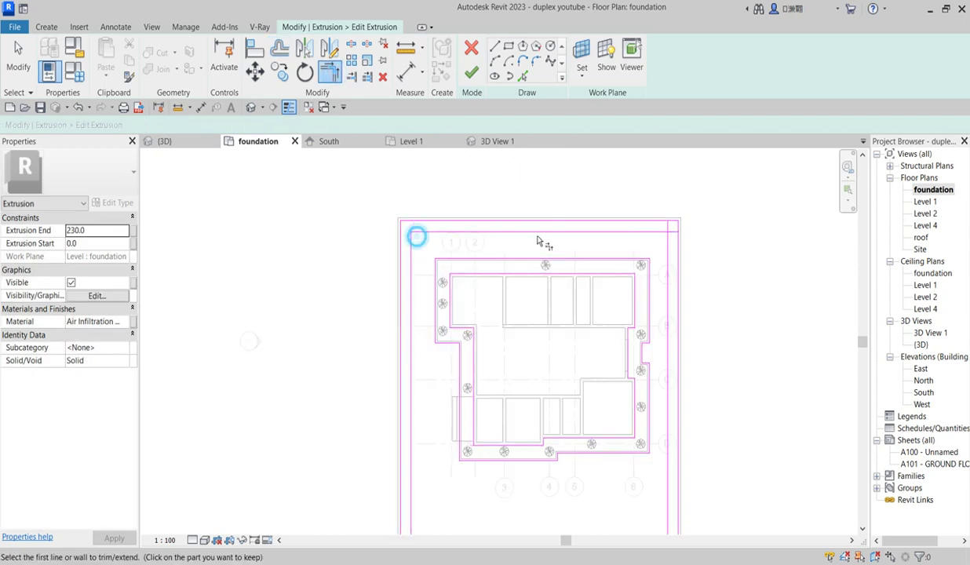
pyautogui.click(654, 232)
pyautogui.click(667, 245)
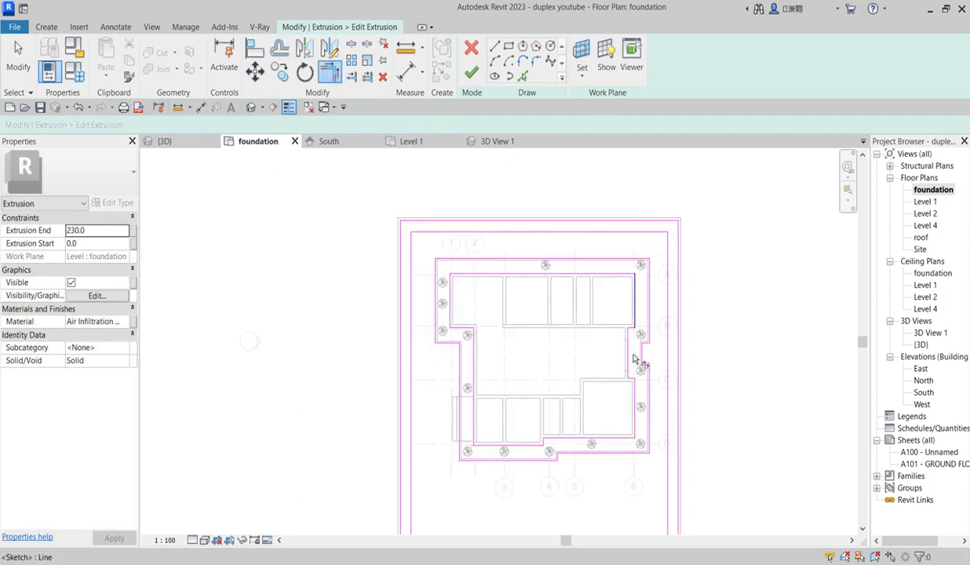
pyautogui.scroll(-3, 574, 202)
pyautogui.click(621, 514)
pyautogui.scroll(2, 614, 373)
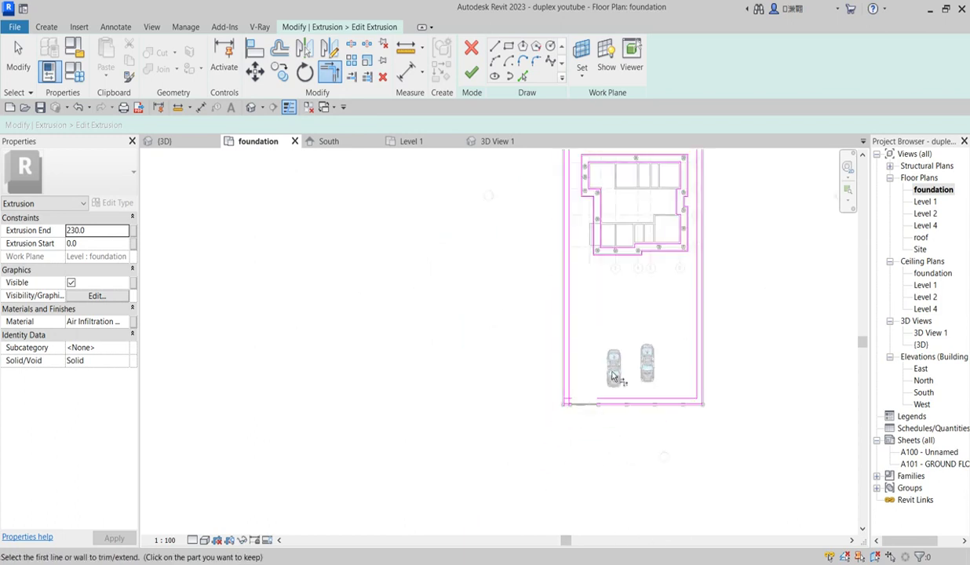
pyautogui.scroll(2, 582, 360)
pyautogui.scroll(2, 582, 360)
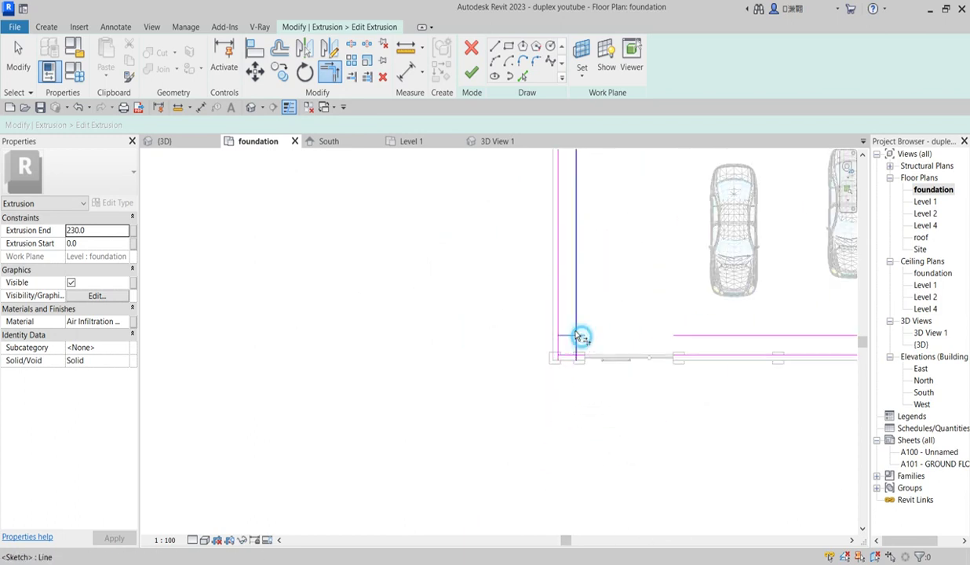
pyautogui.click(575, 323)
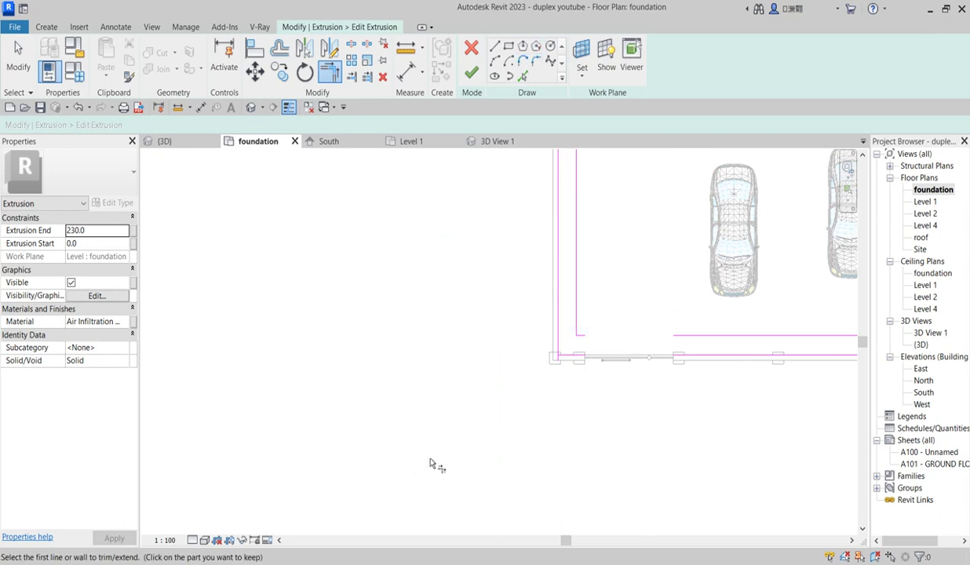
# Draw two short closing lines from the slab corner down to the fence, then cancel
pyautogui.click(495, 47)
pyautogui.scroll(2, 605, 340)
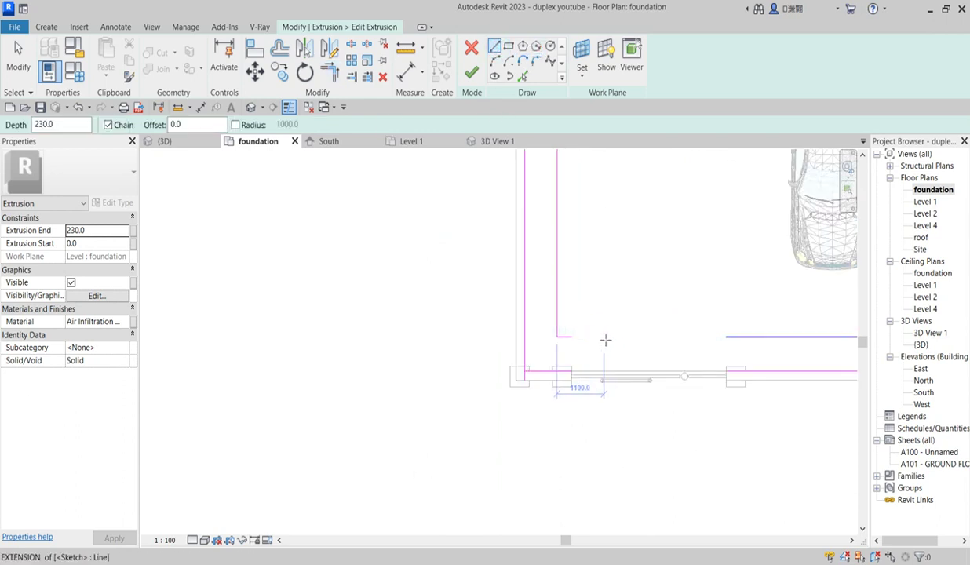
pyautogui.click(573, 334)
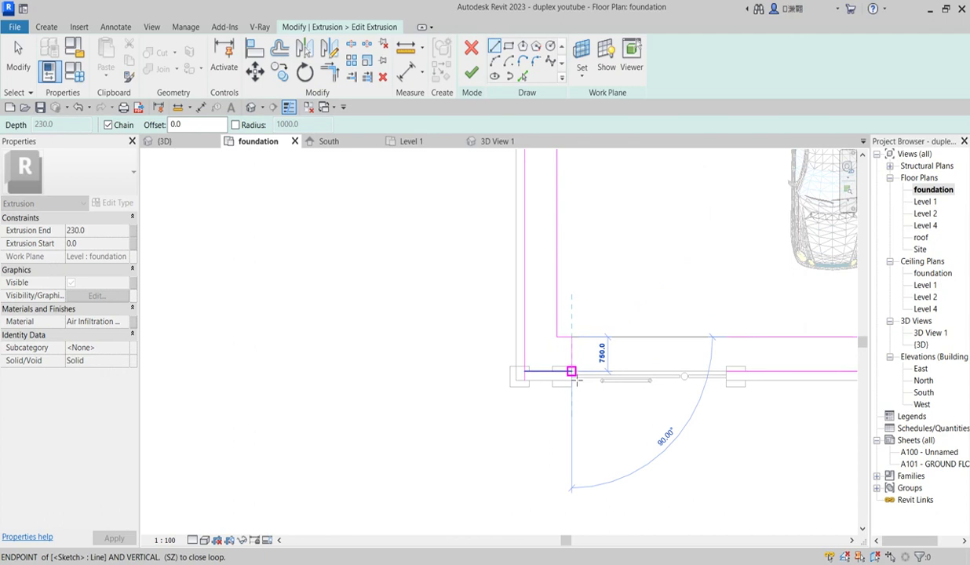
pyautogui.click(570, 372)
pyautogui.scroll(-1, 676, 401)
pyautogui.scroll(1, 654, 382)
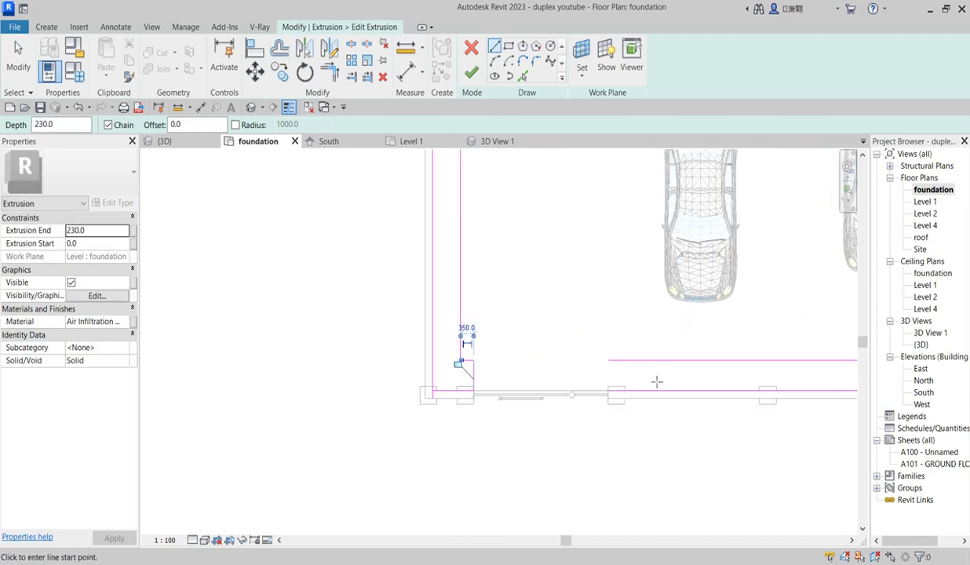
pyautogui.click(607, 361)
pyautogui.click(608, 391)
pyautogui.scroll(-2, 609, 387)
pyautogui.rightClick(523, 268)
pyautogui.click(551, 272)
pyautogui.rightClick(523, 213)
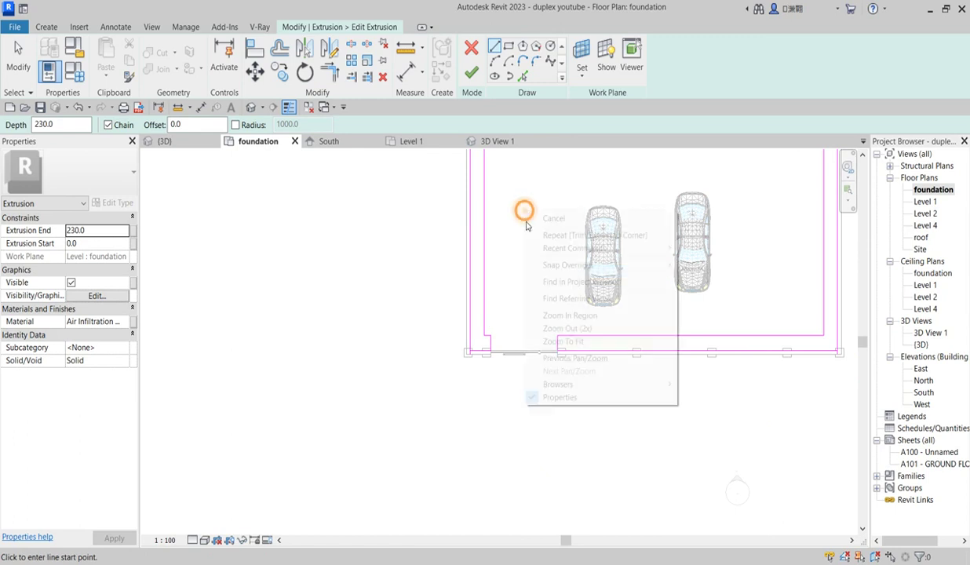
pyautogui.click(576, 218)
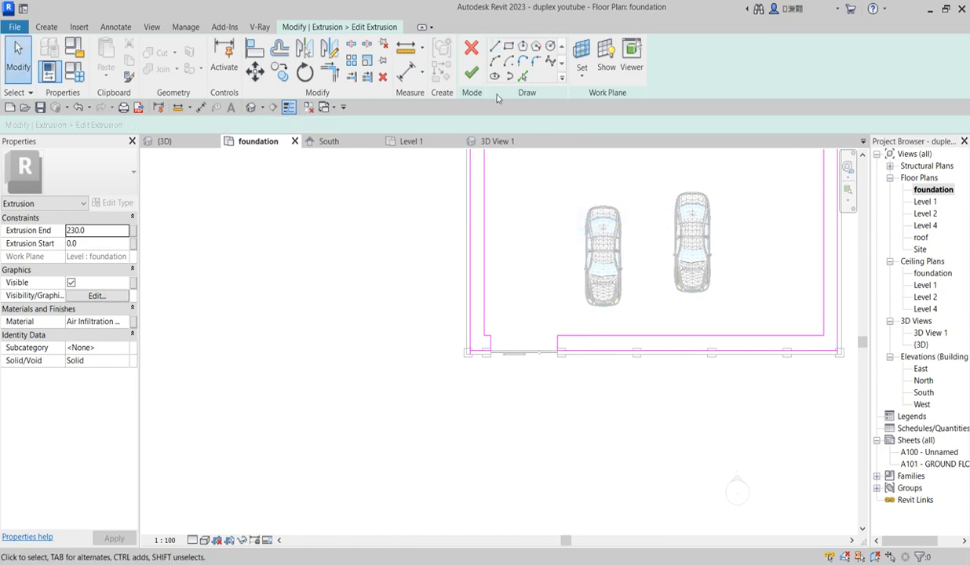
pyautogui.moveTo(549, 230); pyautogui.dragTo(542, 201, button='middle')
pyautogui.scroll(-1, 596, 311)
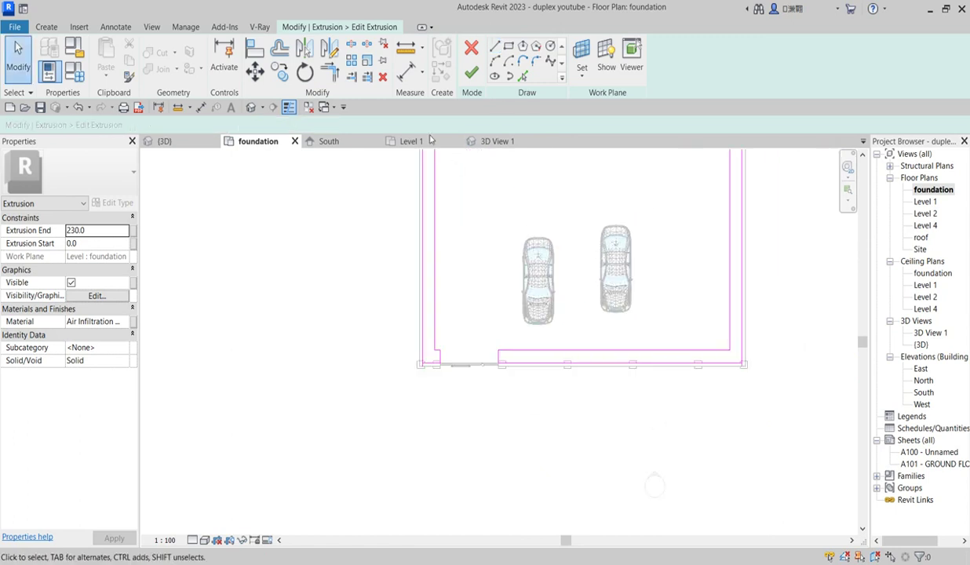
# Try to finish the sketch and dismiss the 'Lines cannot intersect' error with Continue
pyautogui.click(471, 73)
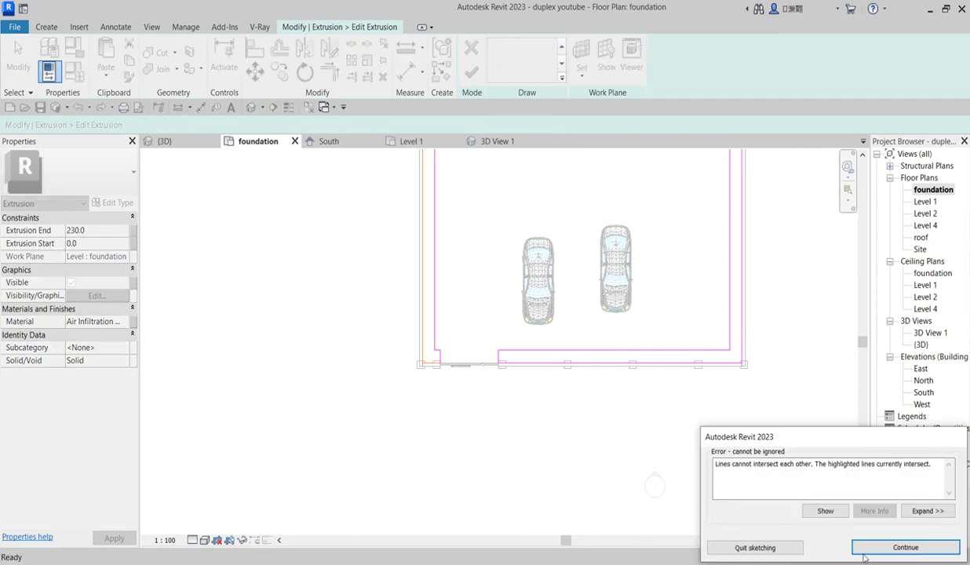
pyautogui.click(877, 548)
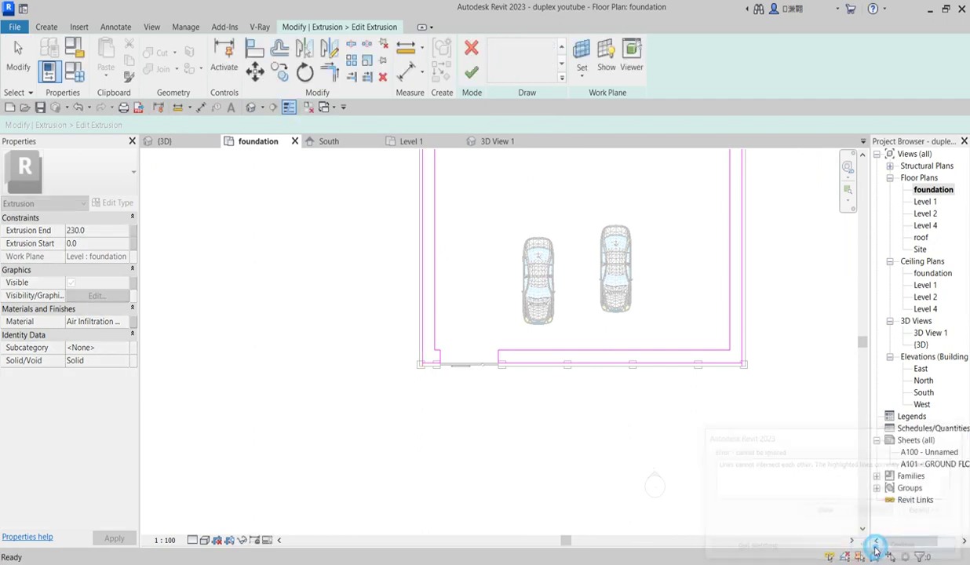
pyautogui.scroll(-4, 505, 382)
pyautogui.scroll(2, 526, 260)
pyautogui.scroll(3, 526, 260)
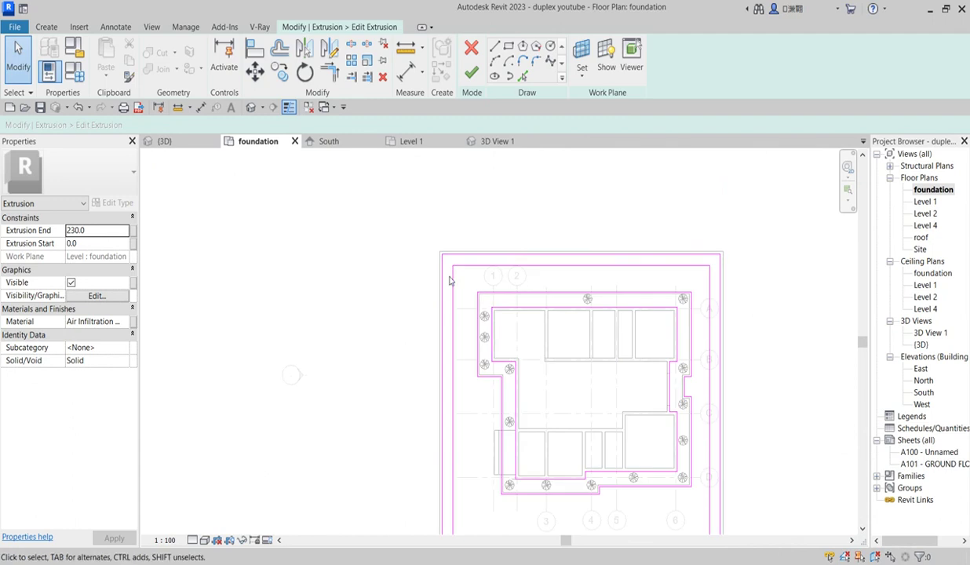
pyautogui.scroll(-4, 503, 259)
pyautogui.scroll(5, 422, 469)
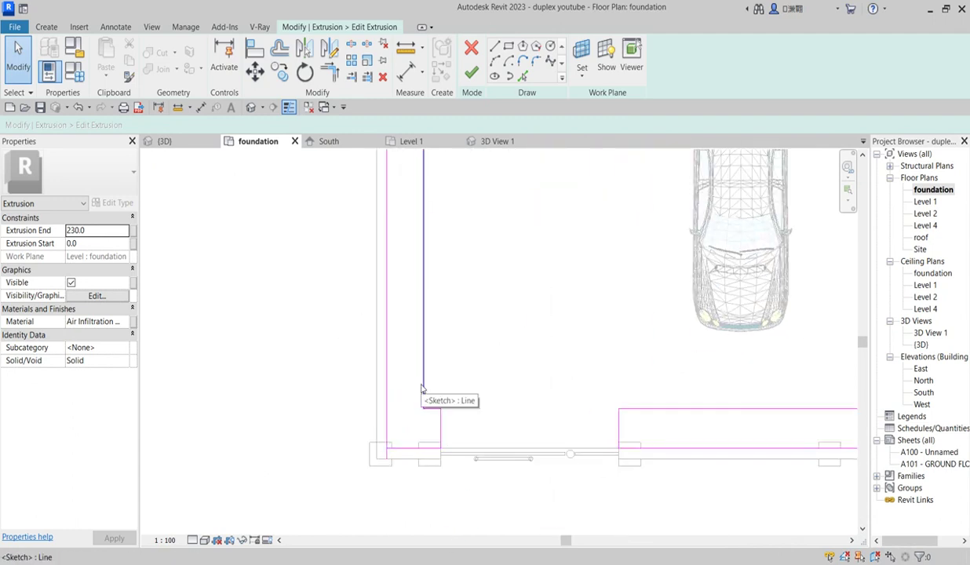
# Trim the two crossing sketch lines at the lower left into a corner
pyautogui.click(330, 69)
pyautogui.click(410, 449)
pyautogui.click(385, 428)
pyautogui.scroll(-3, 730, 298)
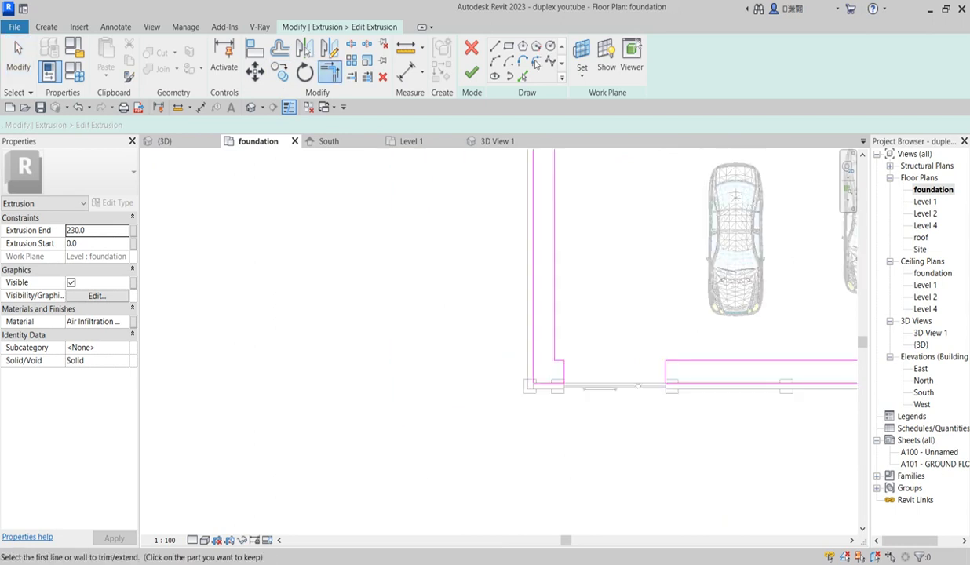
# Retry finishing, dismiss the error again, and pick the bottom line along the fence
pyautogui.click(468, 73)
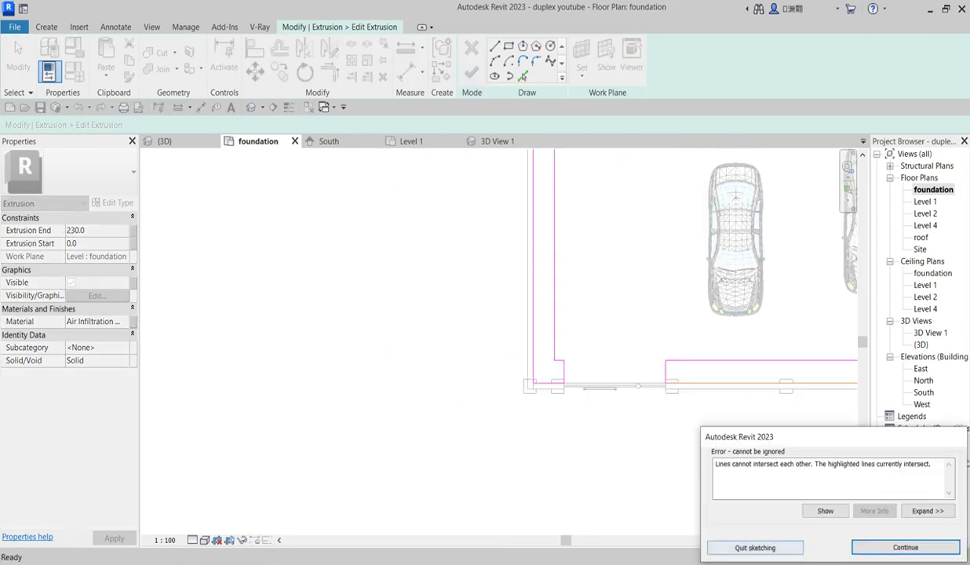
pyautogui.click(905, 548)
pyautogui.scroll(-3, 759, 429)
pyautogui.scroll(5, 722, 401)
pyautogui.click(711, 374)
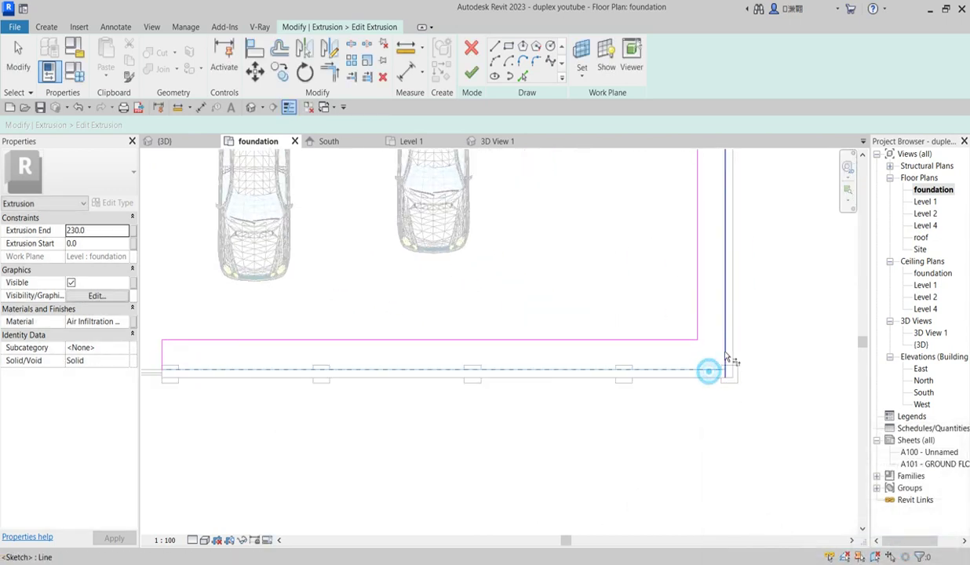
pyautogui.scroll(-4, 736, 477)
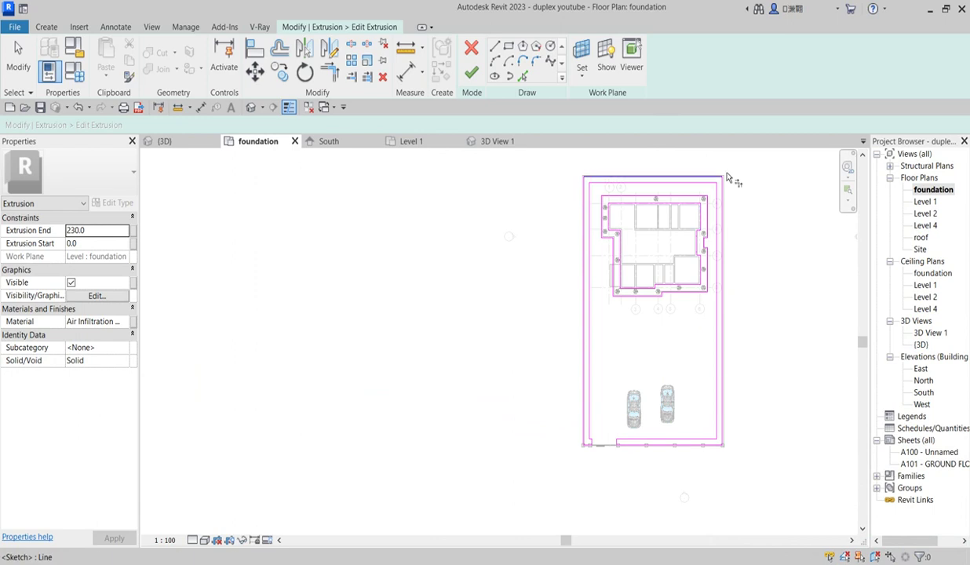
pyautogui.scroll(3, 726, 189)
pyautogui.scroll(-3, 726, 189)
# Finish the 230-deep extrusion sketch
pyautogui.press('t')
pyautogui.press('r')
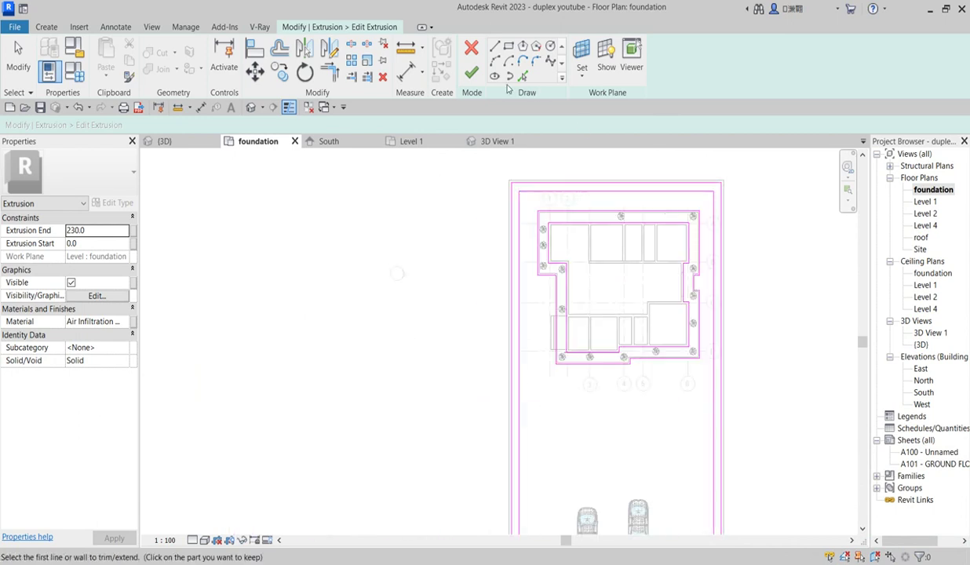
pyautogui.click(470, 75)
pyautogui.scroll(-2, 397, 349)
pyautogui.scroll(4, 533, 353)
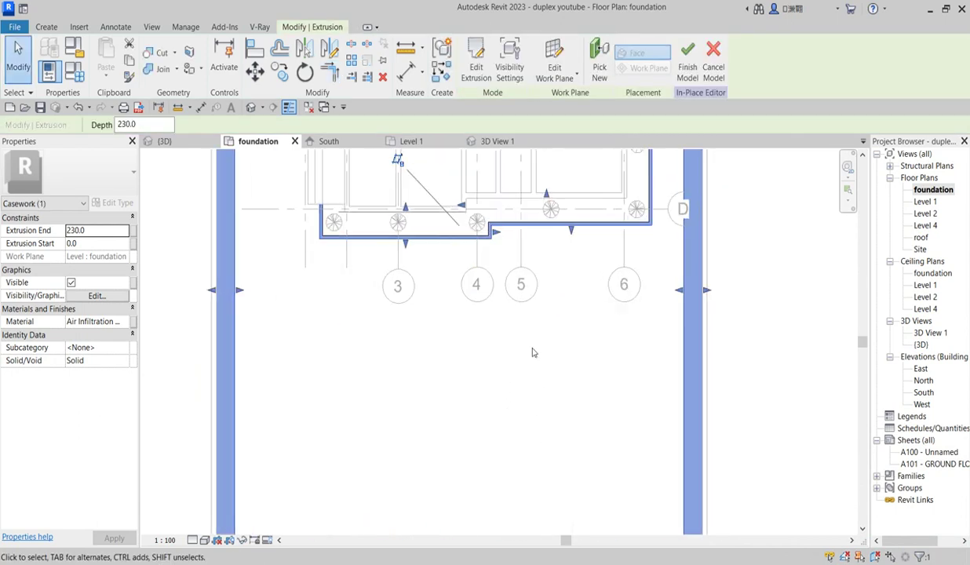
pyautogui.scroll(2, 570, 327)
pyautogui.scroll(-2, 467, 318)
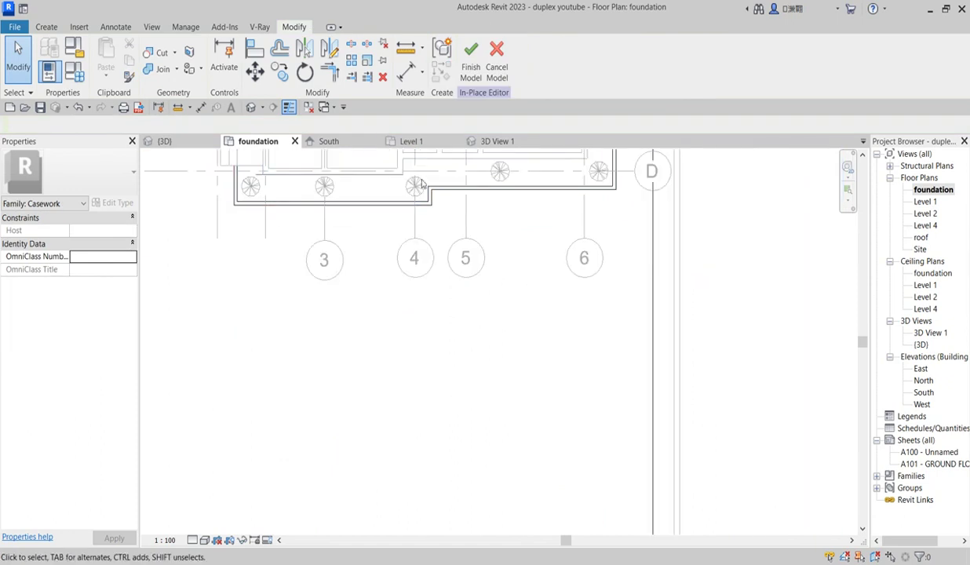
# Select the 250-deep extrusion around the building and reopen its sketch
pyautogui.click(430, 185)
pyautogui.scroll(-2, 474, 297)
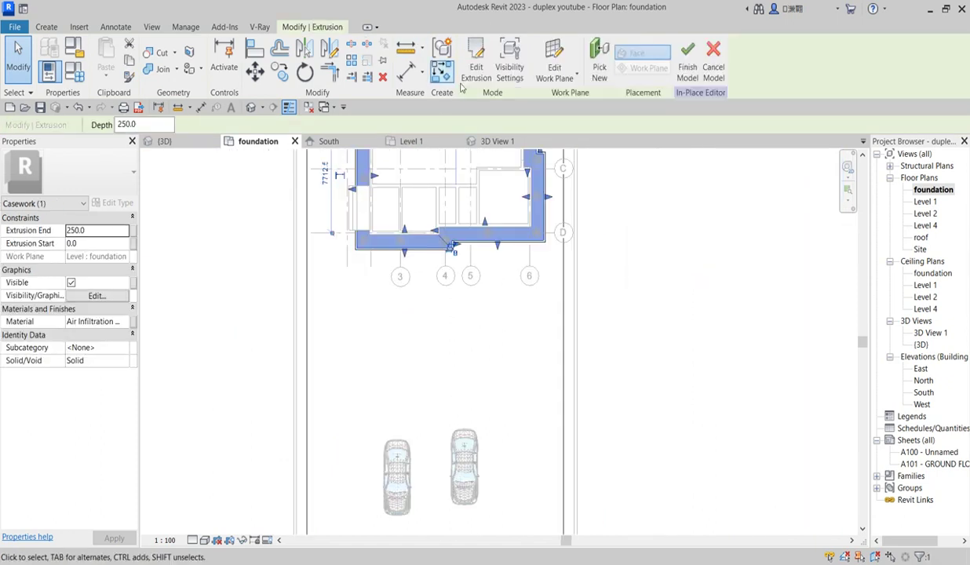
pyautogui.click(476, 67)
pyautogui.scroll(-2, 429, 329)
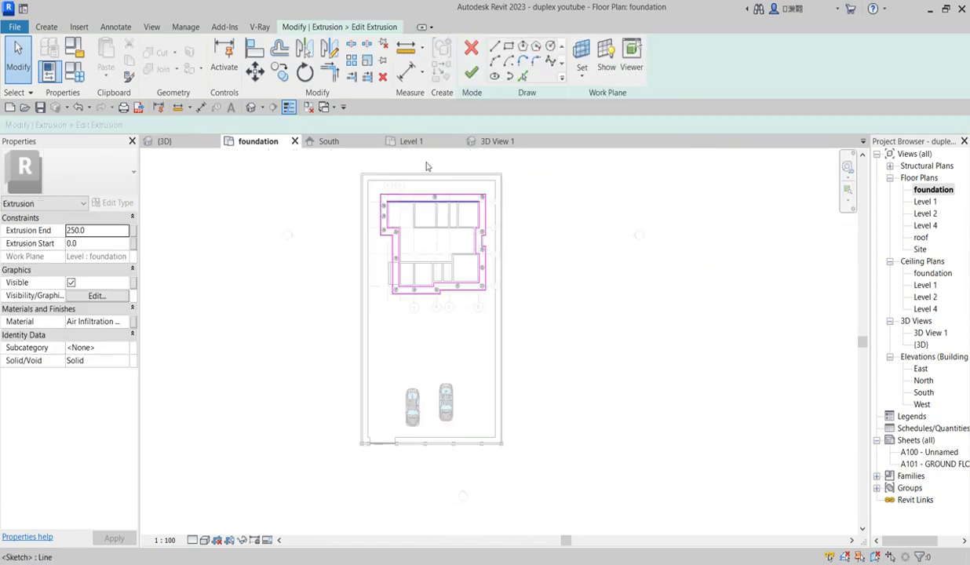
# Pick the top, left, right and bottom site border lines into the sketch
pyautogui.click(523, 76)
pyautogui.scroll(2, 374, 168)
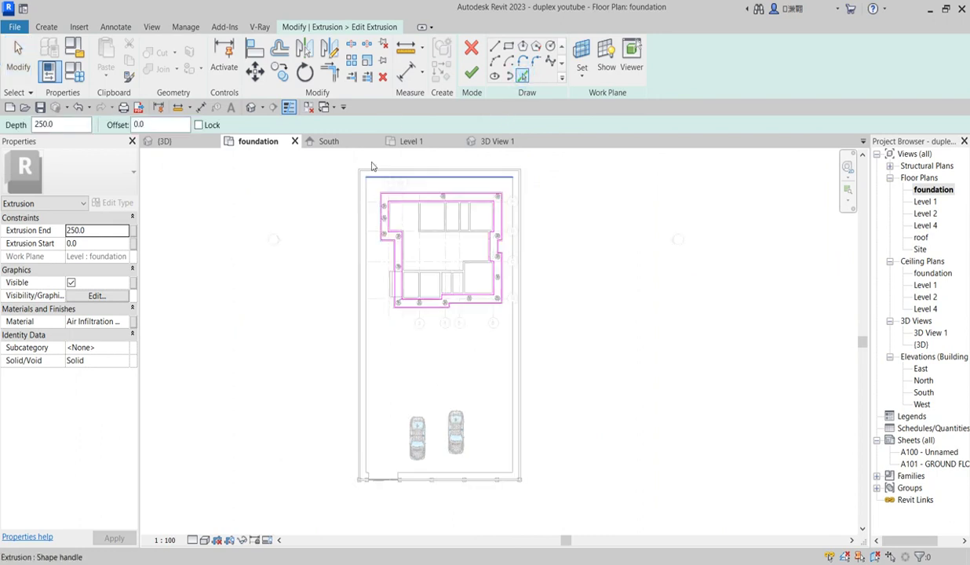
pyautogui.scroll(1, 427, 188)
pyautogui.click(438, 173)
pyautogui.click(353, 202)
pyautogui.click(654, 203)
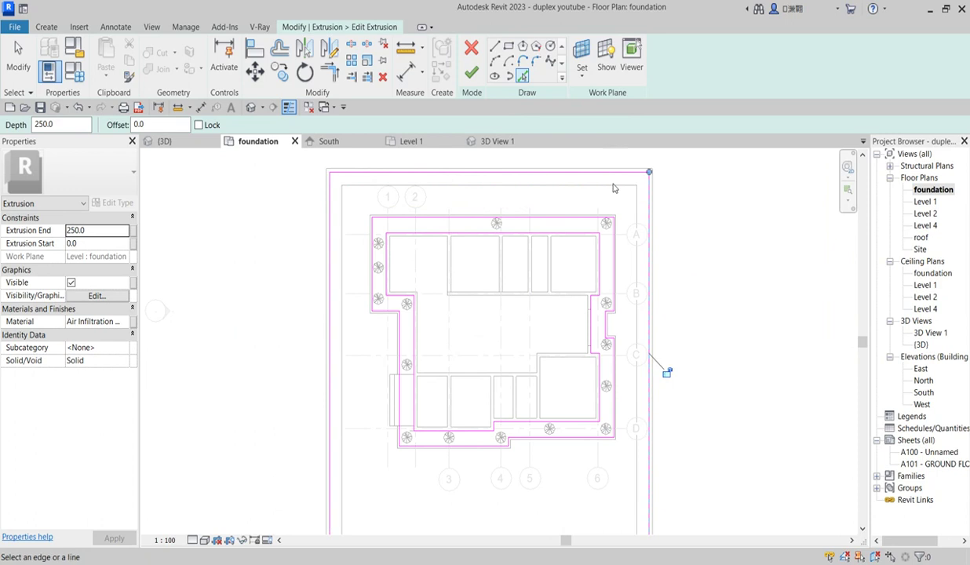
pyautogui.scroll(2, 660, 220)
pyautogui.scroll(-4, 585, 381)
pyautogui.scroll(-2, 581, 386)
pyautogui.scroll(4, 595, 488)
pyautogui.click(640, 489)
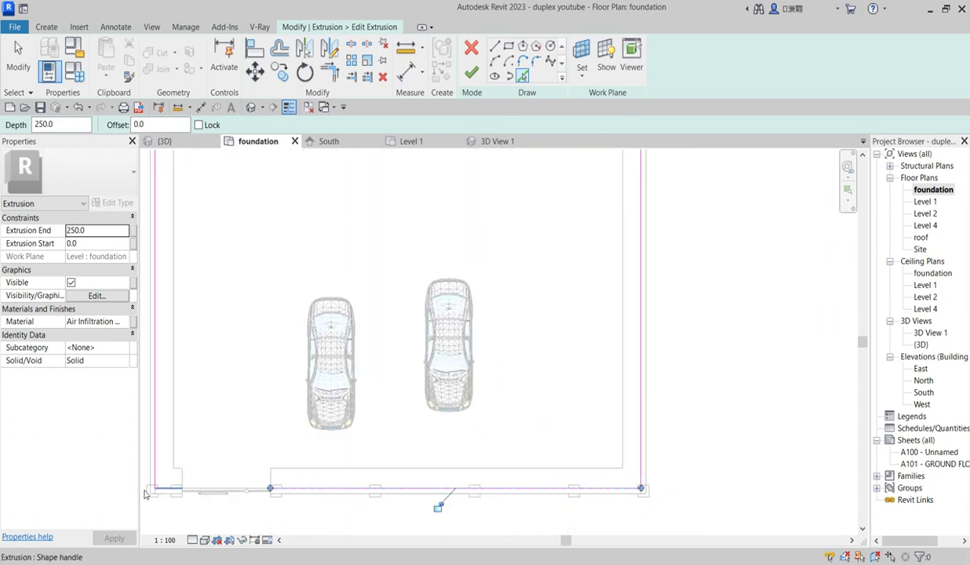
pyautogui.scroll(-2, 322, 463)
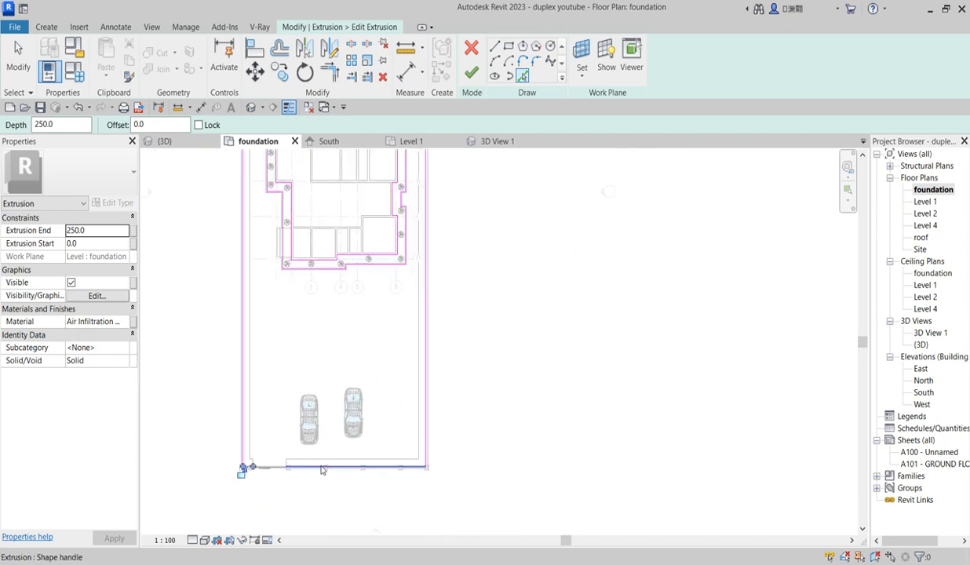
# Join the top boundary line into corners with the line below and the left boundary
pyautogui.click(281, 51)
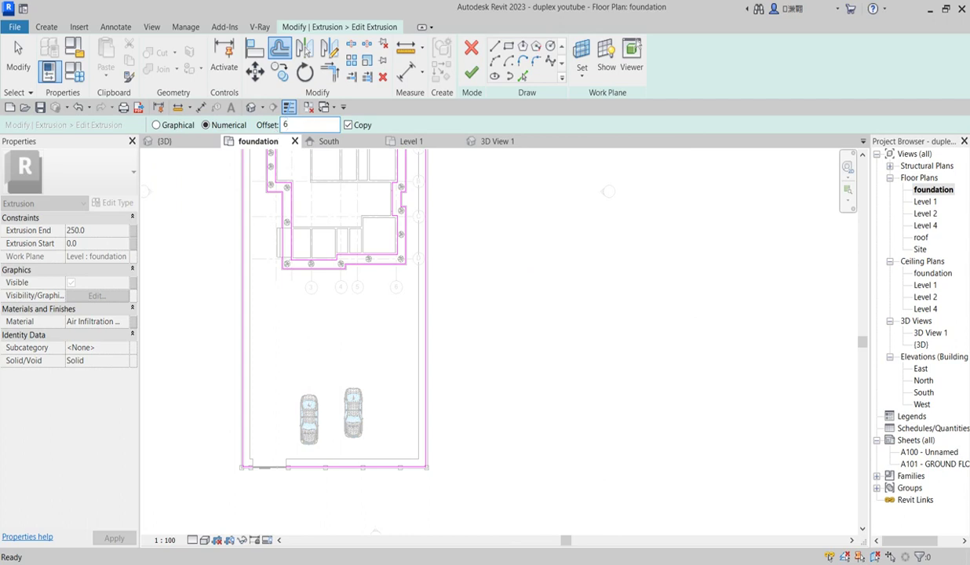
pyautogui.scroll(4, 235, 222)
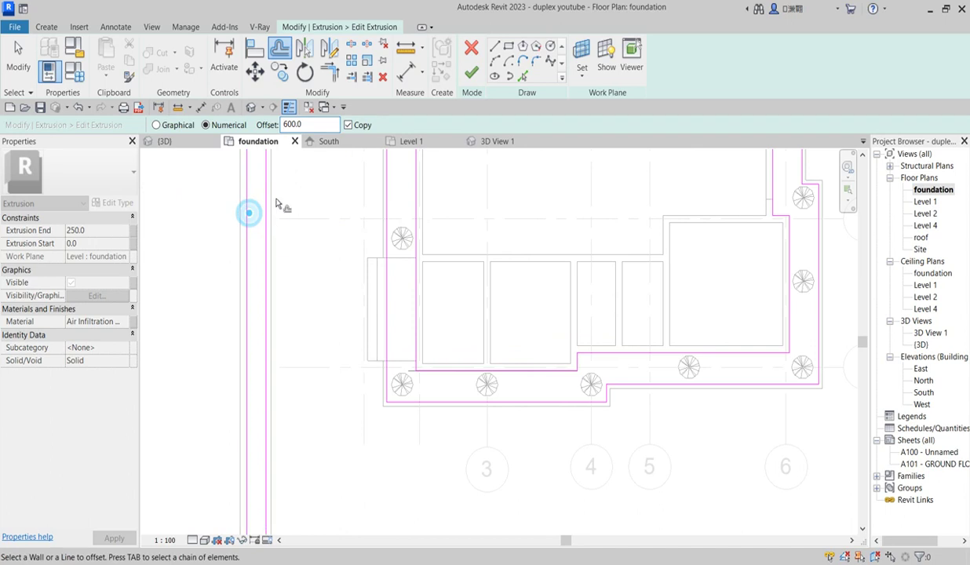
pyautogui.scroll(-5, 249, 210)
pyautogui.scroll(6, 298, 425)
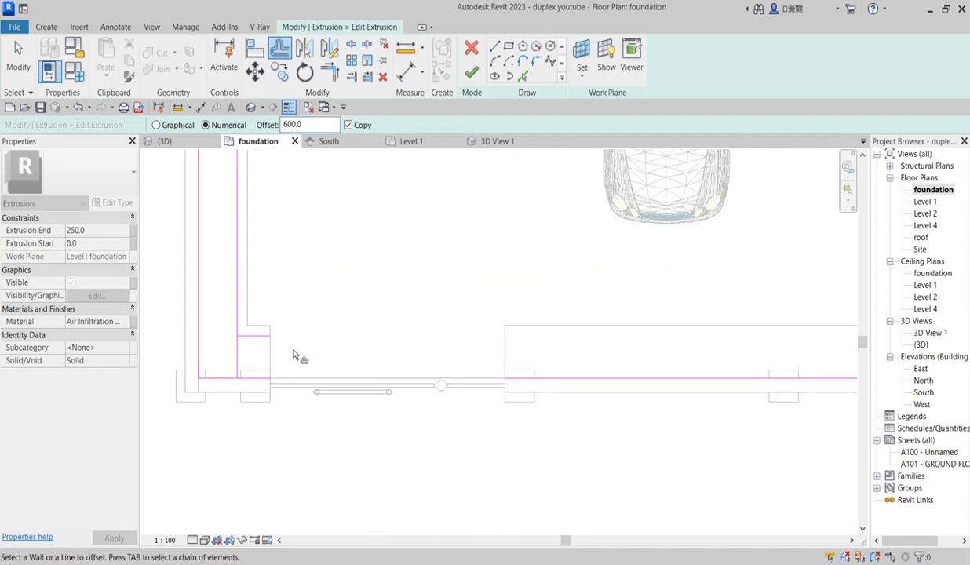
pyautogui.scroll(-5, 369, 455)
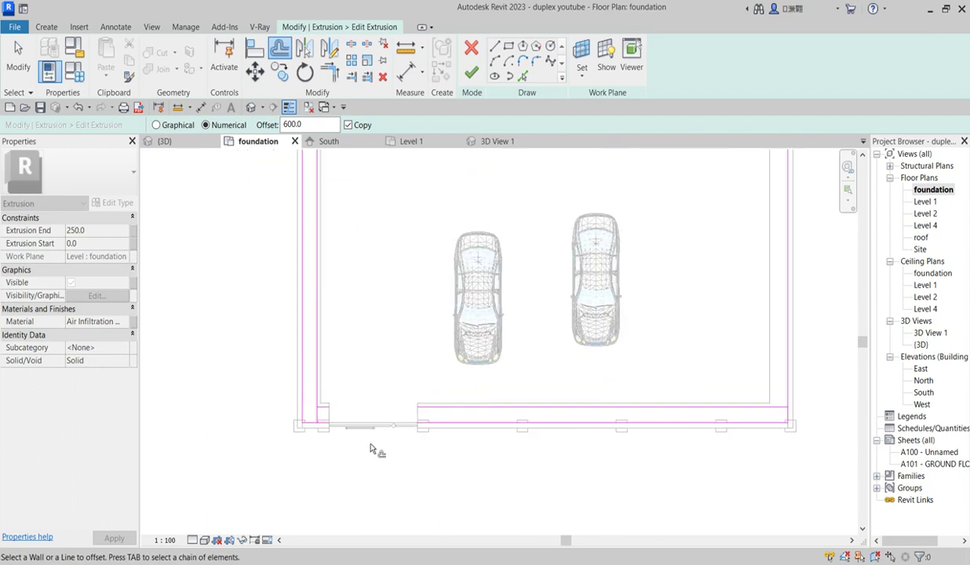
pyautogui.scroll(-4, 537, 454)
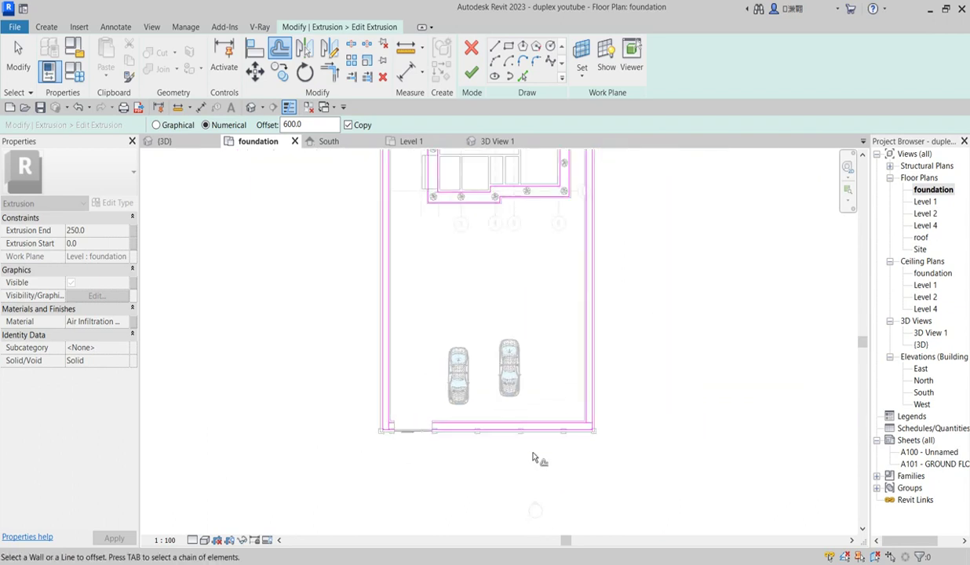
pyautogui.scroll(2, 558, 259)
pyautogui.scroll(2, 567, 308)
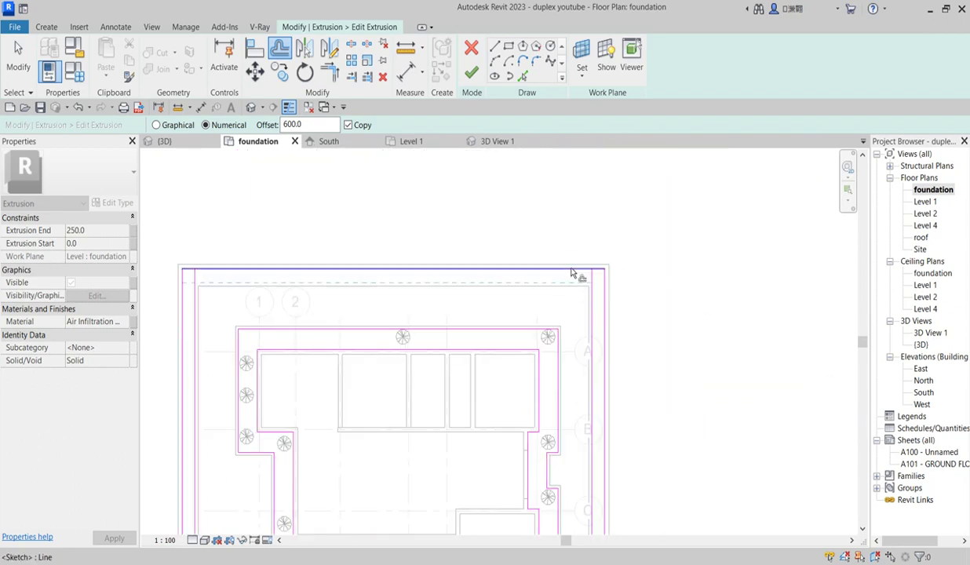
pyautogui.click(330, 73)
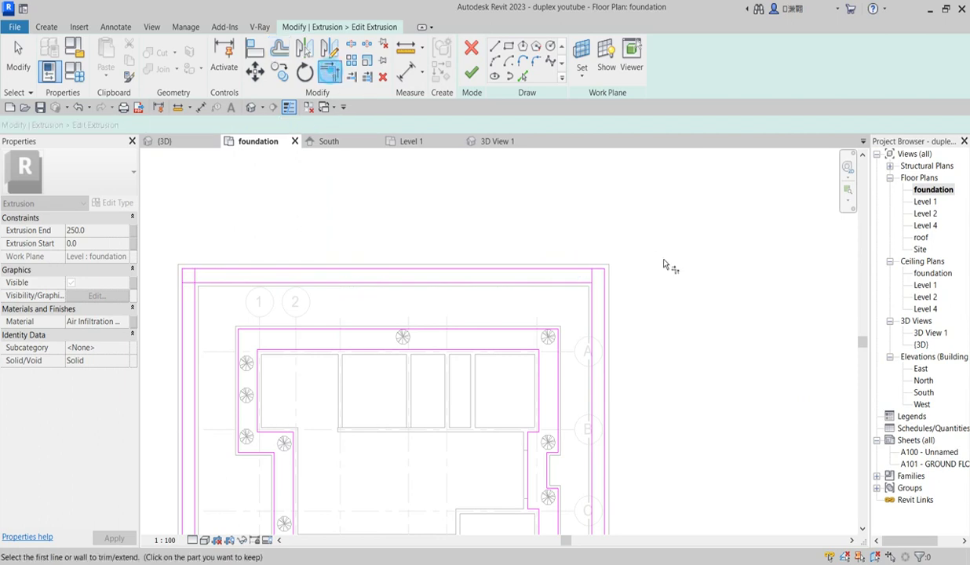
pyautogui.scroll(-3, 549, 259)
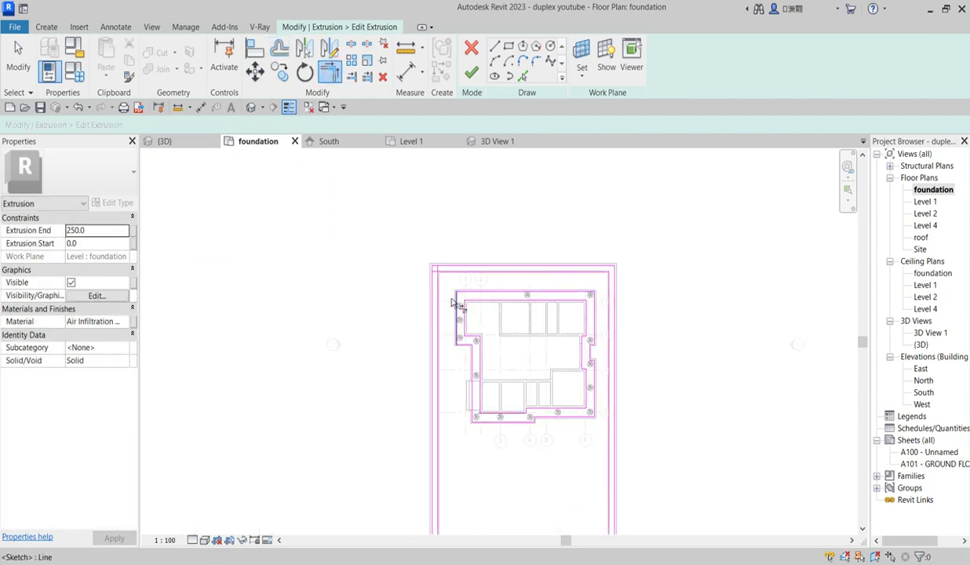
pyautogui.scroll(3, 455, 251)
pyautogui.click(483, 249)
pyautogui.click(483, 289)
pyautogui.click(523, 259)
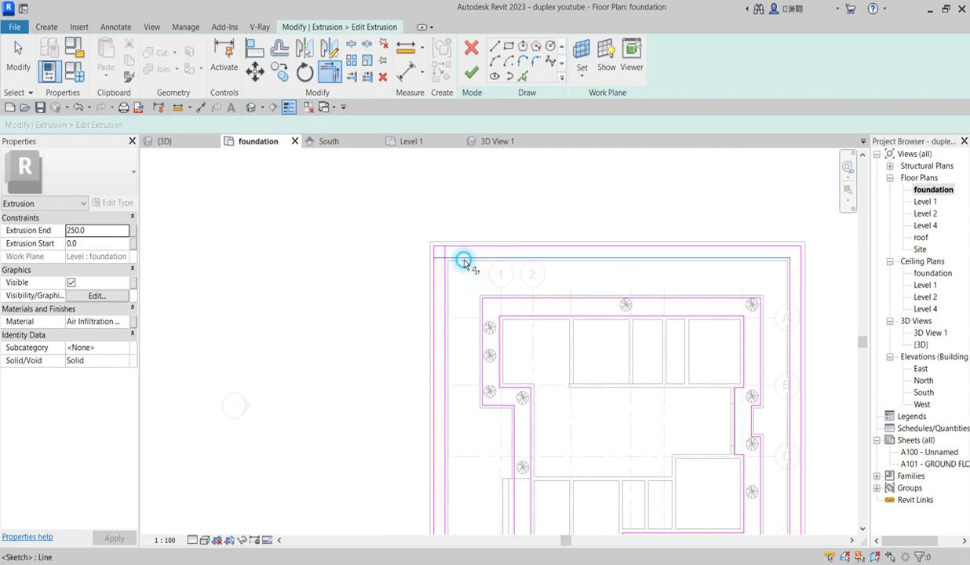
pyautogui.click(445, 276)
# Close the lower-left corner and join the bottom line with the inner vertical line
pyautogui.scroll(-3, 467, 235)
pyautogui.scroll(-2, 481, 431)
pyautogui.scroll(6, 460, 292)
pyautogui.click(418, 271)
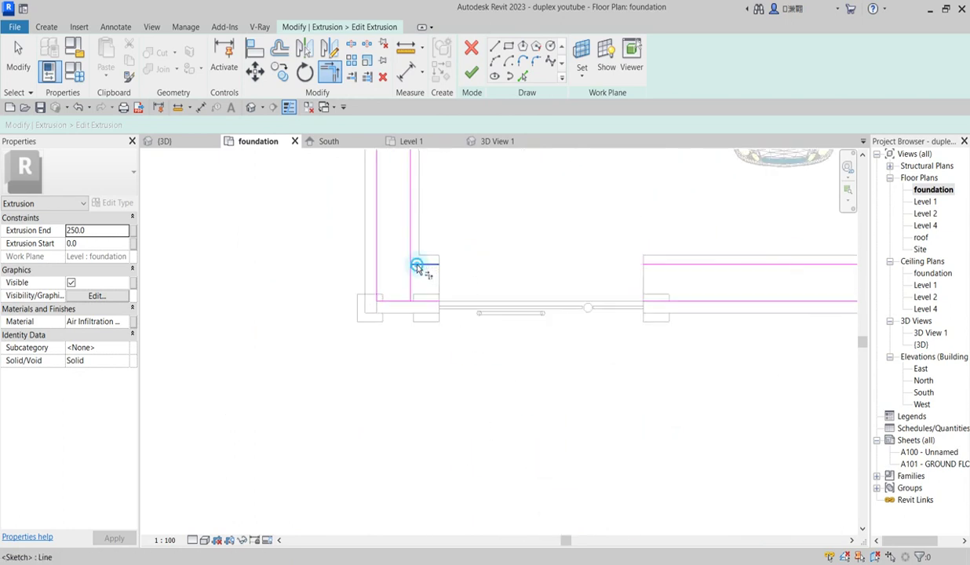
pyautogui.click(407, 245)
pyautogui.scroll(-2, 549, 286)
pyautogui.scroll(2, 464, 317)
pyautogui.scroll(-3, 471, 318)
pyautogui.scroll(4, 551, 297)
pyautogui.click(540, 289)
pyautogui.click(559, 263)
pyautogui.scroll(-3, 660, 306)
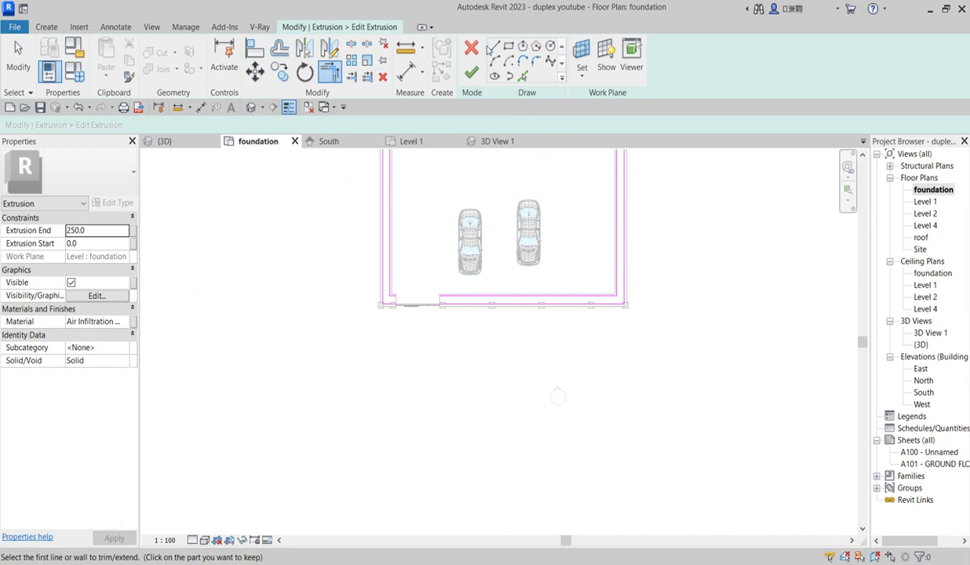
pyautogui.scroll(2, 395, 300)
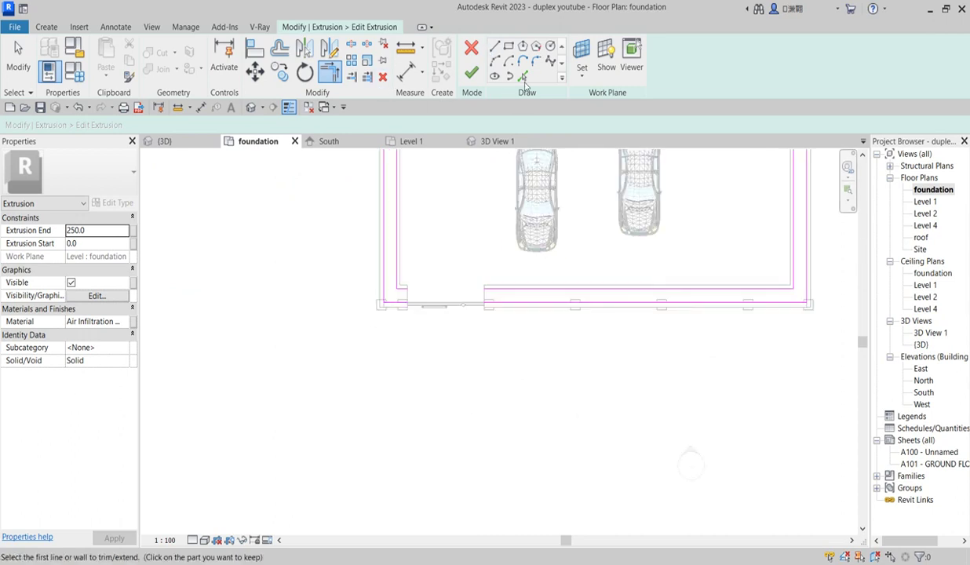
# Draw a connecting line from the existing line's end down to the lower line
pyautogui.click(494, 47)
pyautogui.scroll(5, 412, 274)
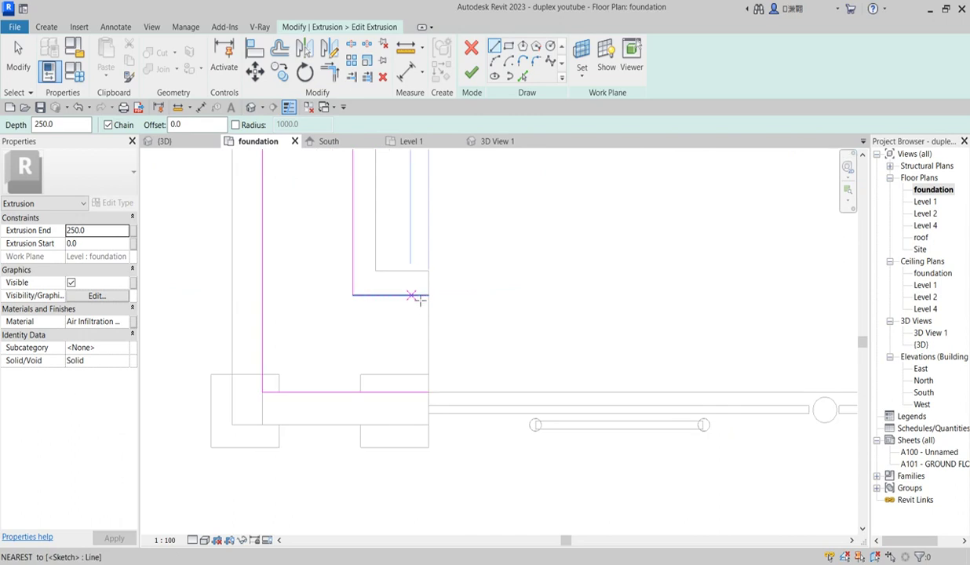
pyautogui.click(421, 296)
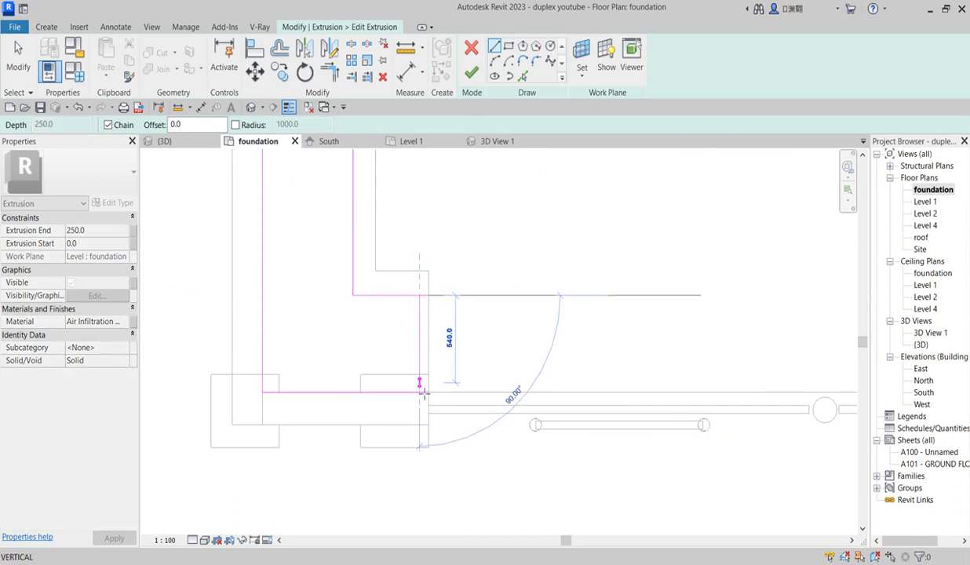
pyautogui.click(411, 392)
pyautogui.scroll(-2, 412, 392)
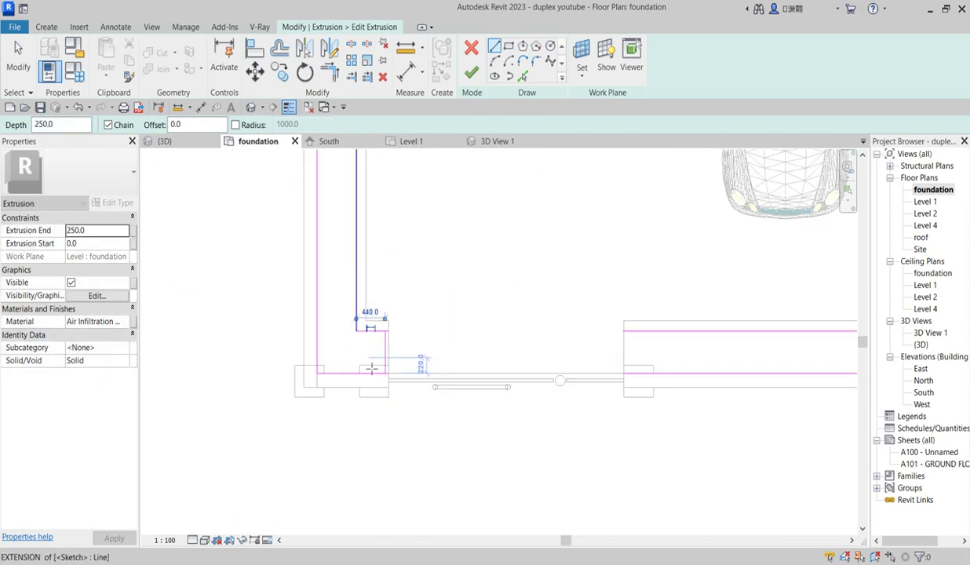
pyautogui.click(642, 326)
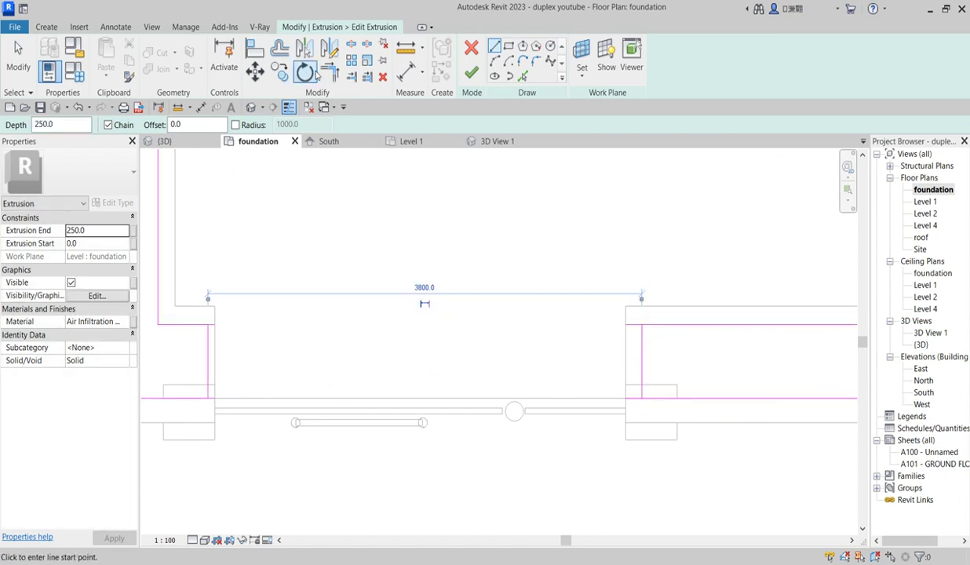
# Trim the remaining right and left corners clean and finish the solid extrusion
pyautogui.click(330, 72)
pyautogui.click(662, 327)
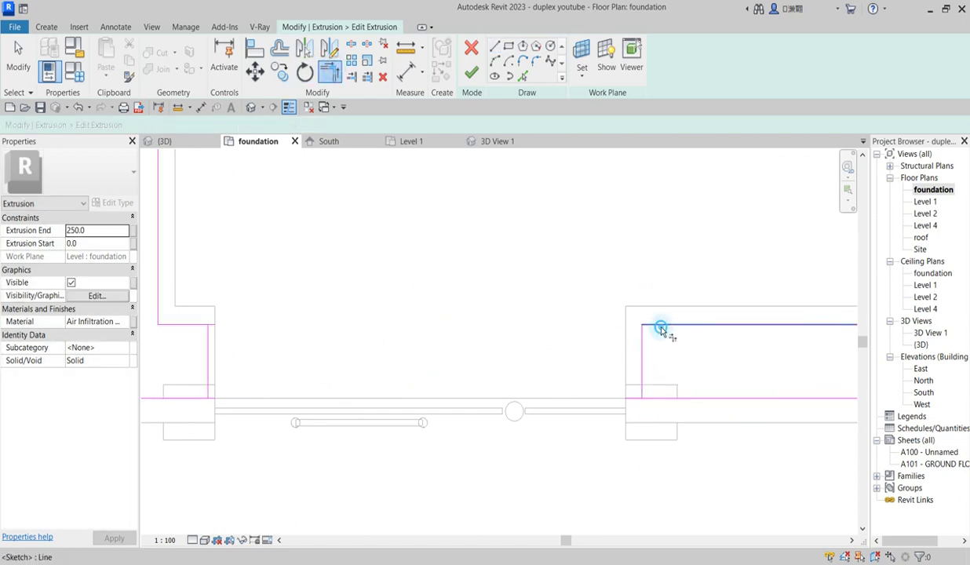
pyautogui.click(669, 397)
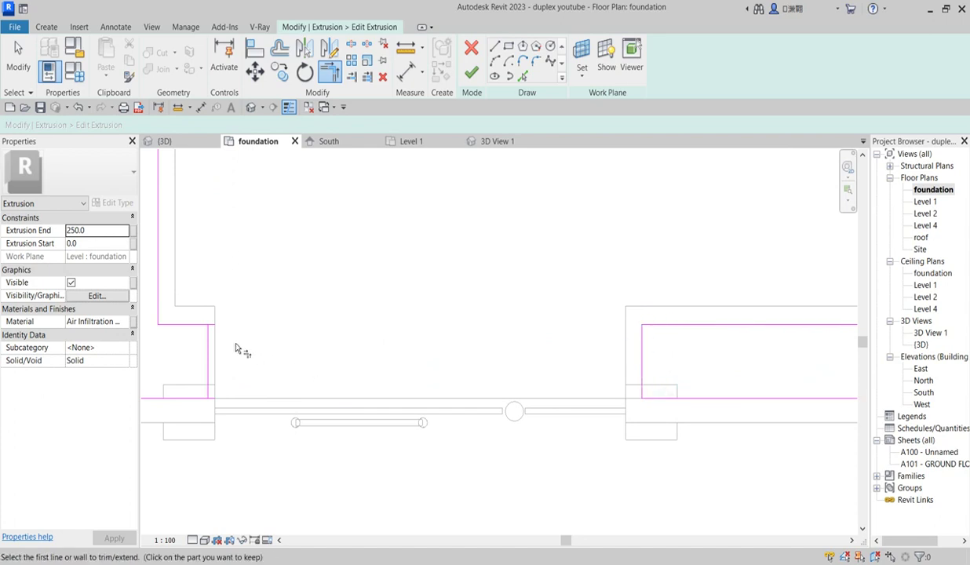
pyautogui.click(206, 345)
pyautogui.click(194, 325)
pyautogui.click(182, 398)
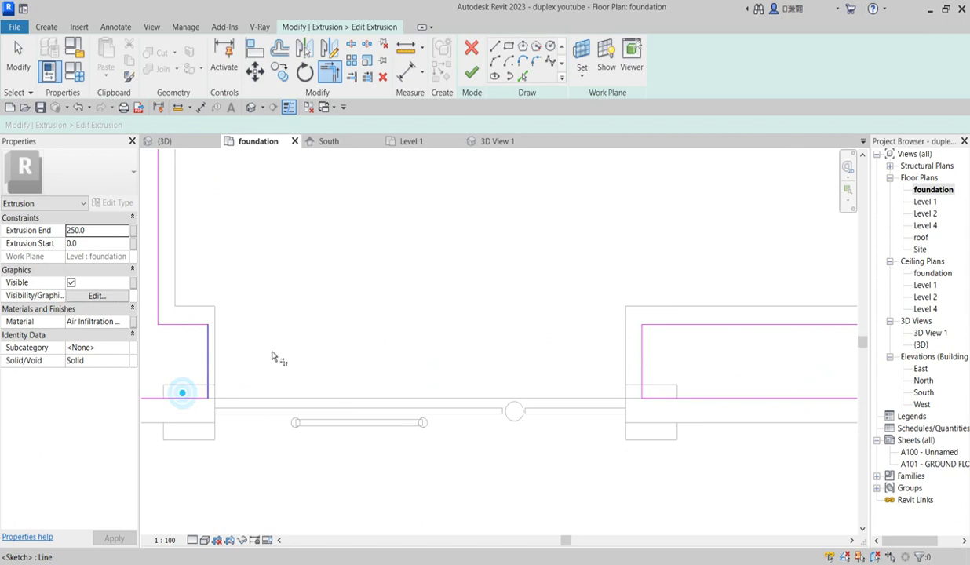
pyautogui.click(473, 73)
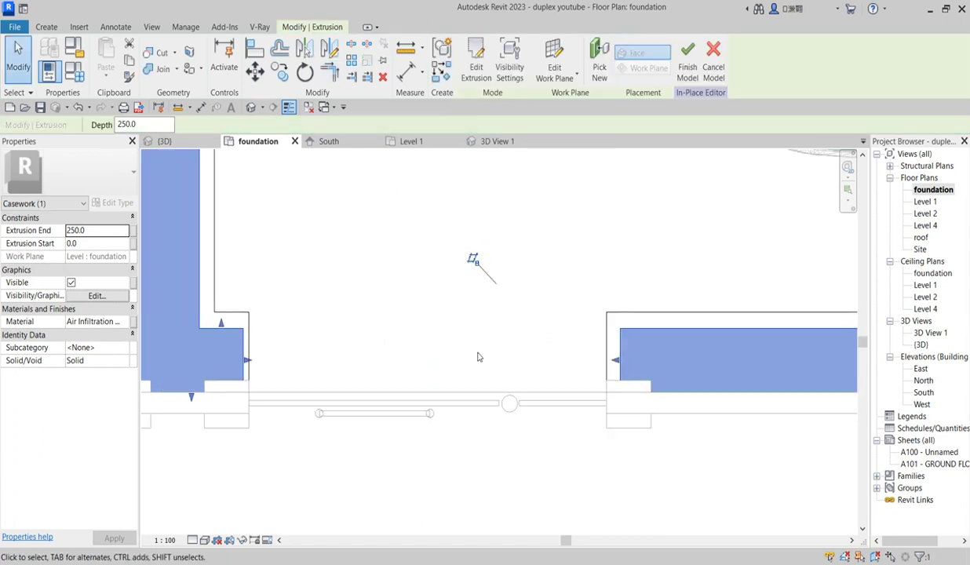
# Stretch the extrusion's outer edge past the fence and its bottom edge downward
pyautogui.scroll(-3, 476, 357)
pyautogui.click(567, 318)
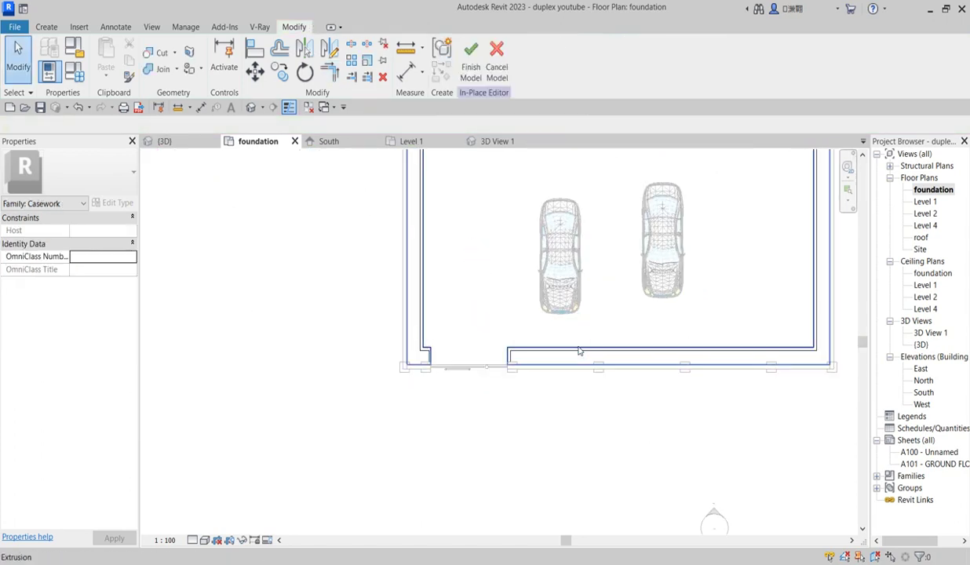
pyautogui.click(563, 352)
pyautogui.scroll(2, 608, 408)
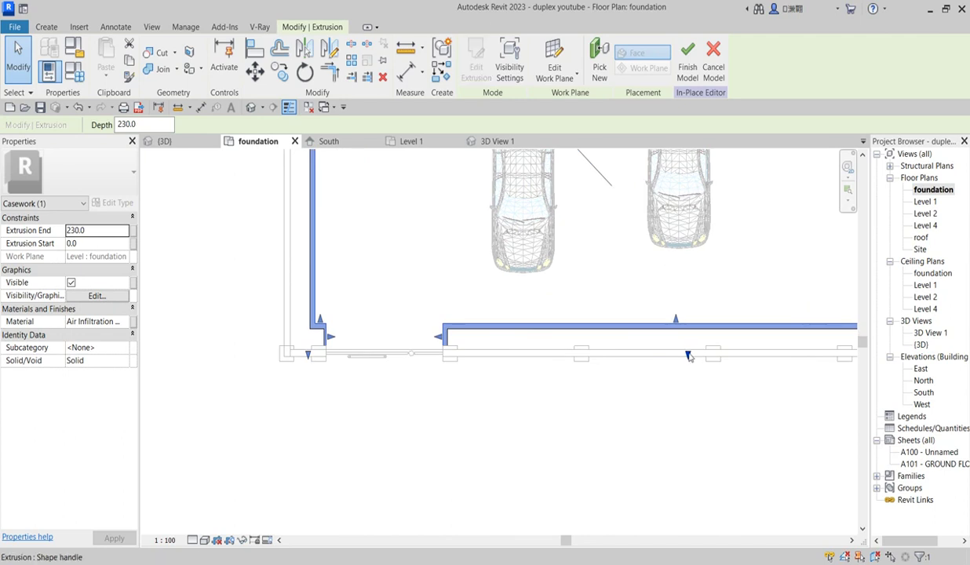
pyautogui.moveTo(687, 391); pyautogui.dragTo(686, 387)
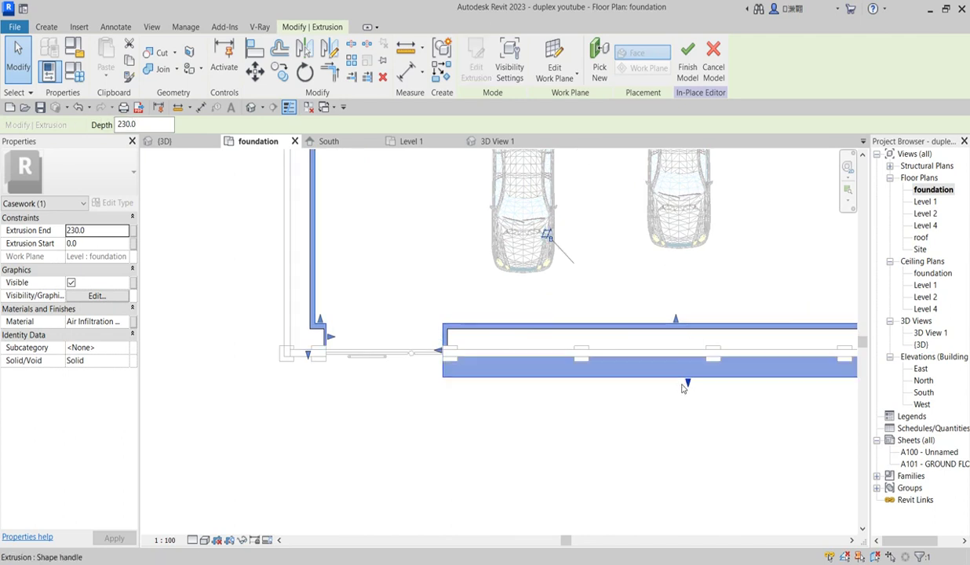
pyautogui.scroll(2, 690, 411)
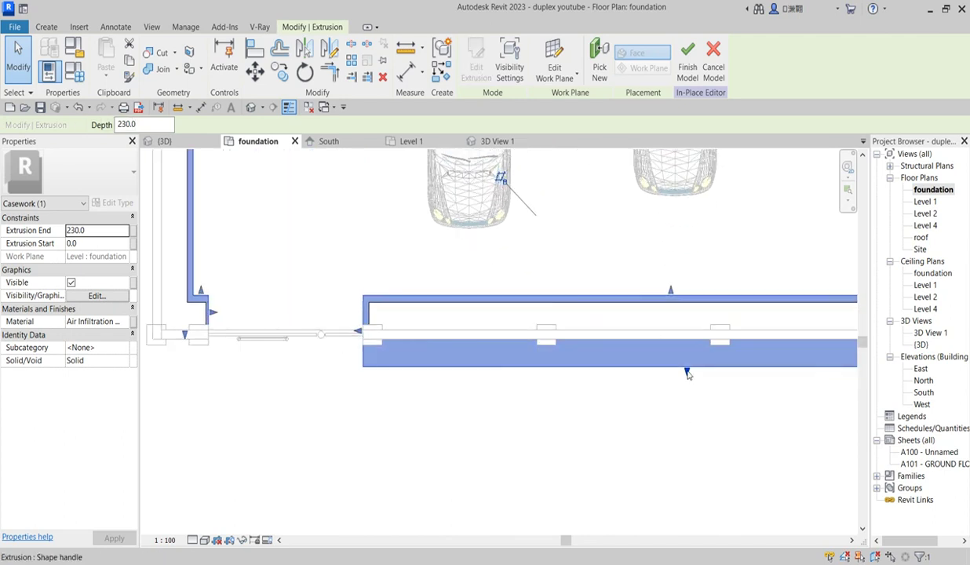
pyautogui.moveTo(683, 384); pyautogui.dragTo(684, 385)
pyautogui.scroll(-2, 671, 417)
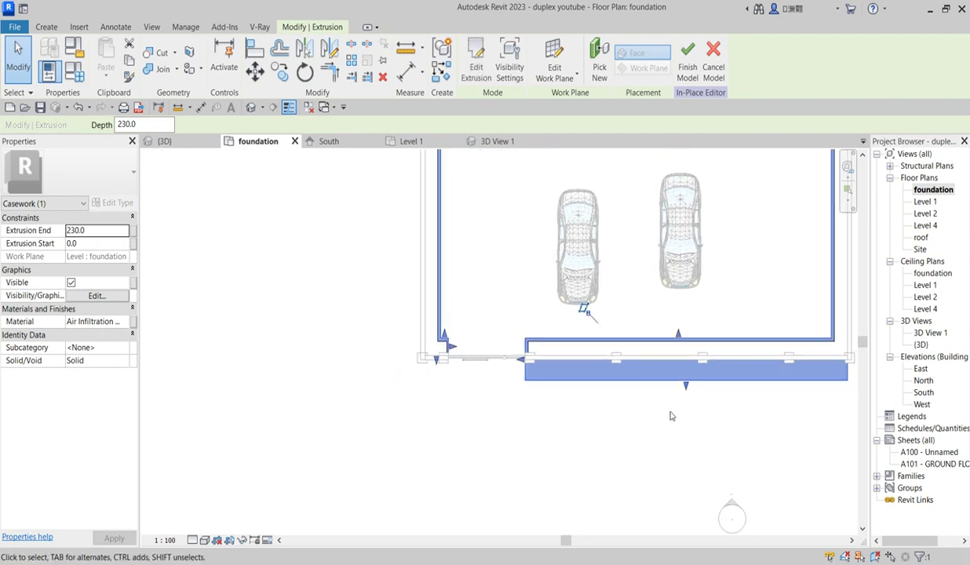
pyautogui.click(445, 401)
pyautogui.click(551, 382)
pyautogui.scroll(2, 445, 358)
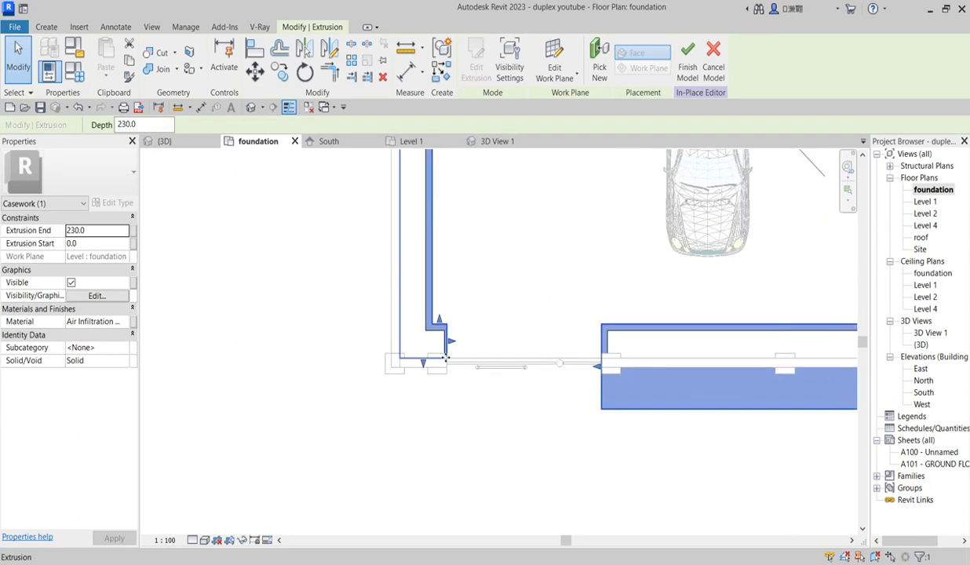
pyautogui.moveTo(423, 363); pyautogui.dragTo(456, 406)
# Align the extrusion's bottom edge to the right wall's bottom edge, then cancel Align
pyautogui.click(254, 48)
pyautogui.click(643, 408)
pyautogui.click(424, 400)
pyautogui.scroll(-3, 427, 403)
pyautogui.rightClick(502, 321)
pyautogui.click(514, 327)
pyautogui.rightClick(464, 303)
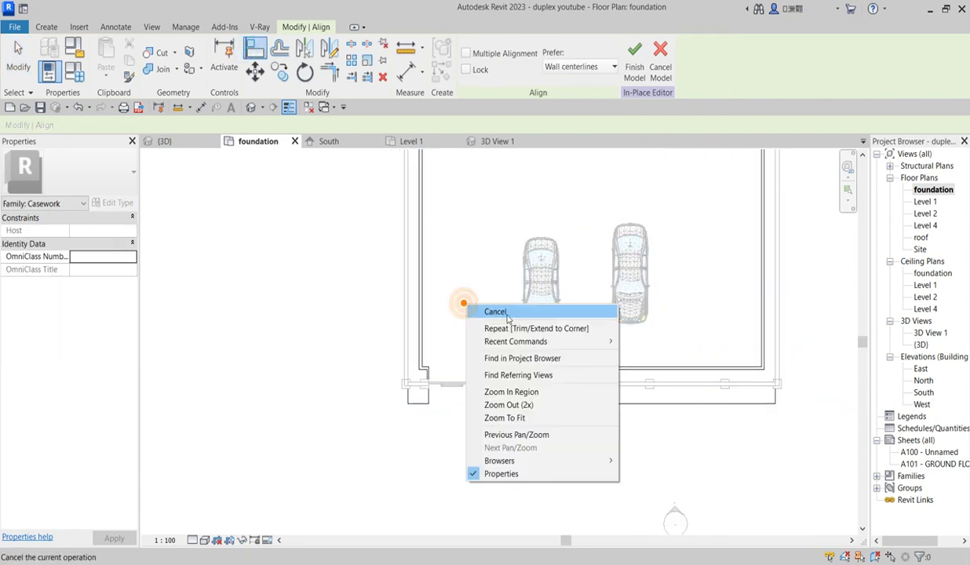
pyautogui.click(506, 313)
pyautogui.scroll(2, 505, 379)
# Nudge the extrusion's bottom edges down so it fills the lower post box
pyautogui.click(509, 381)
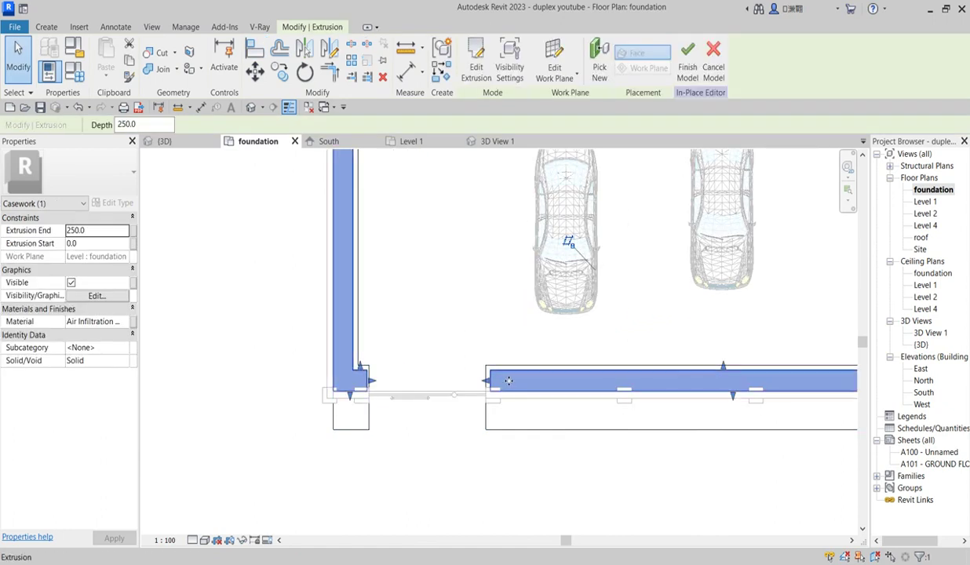
pyautogui.scroll(-3, 565, 388)
pyautogui.scroll(2, 620, 389)
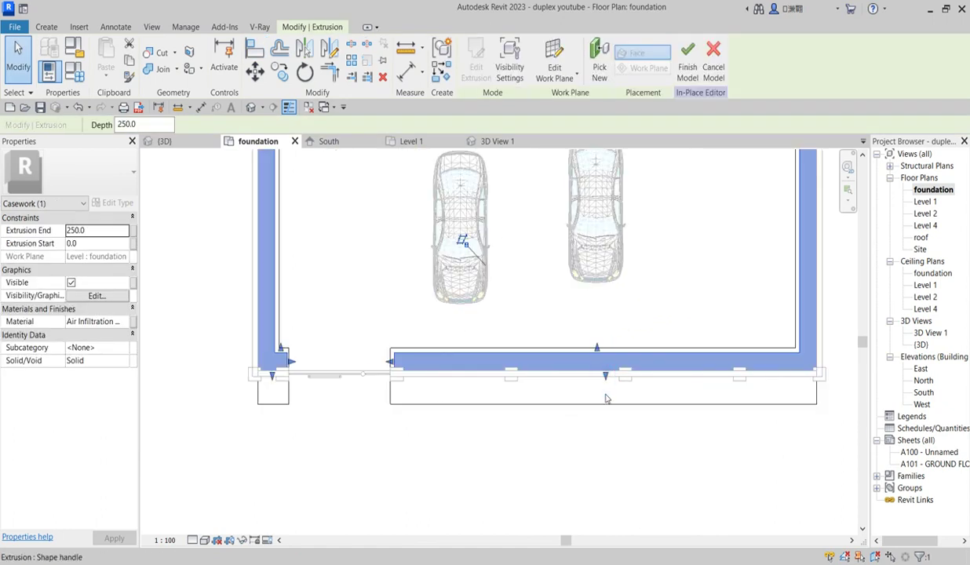
pyautogui.scroll(5, 608, 404)
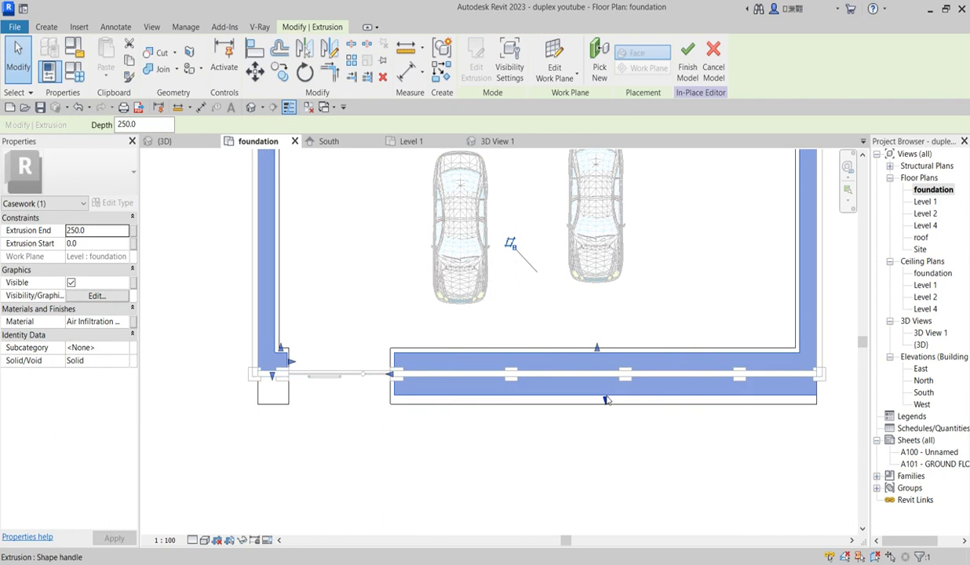
pyautogui.moveTo(605, 403); pyautogui.dragTo(609, 412)
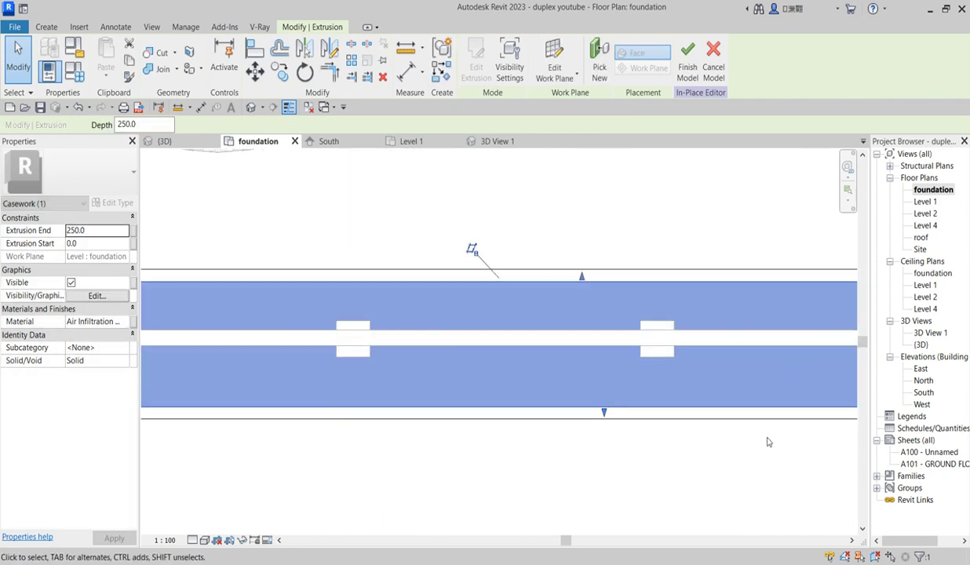
pyautogui.scroll(-2, 769, 442)
pyautogui.scroll(2, 275, 414)
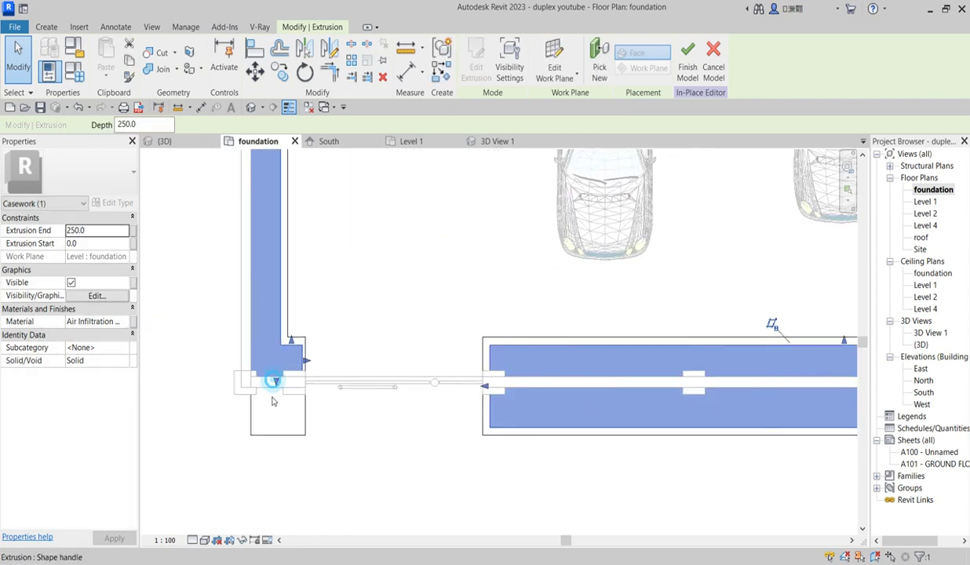
pyautogui.moveTo(275, 419); pyautogui.dragTo(275, 424)
pyautogui.scroll(2, 275, 425)
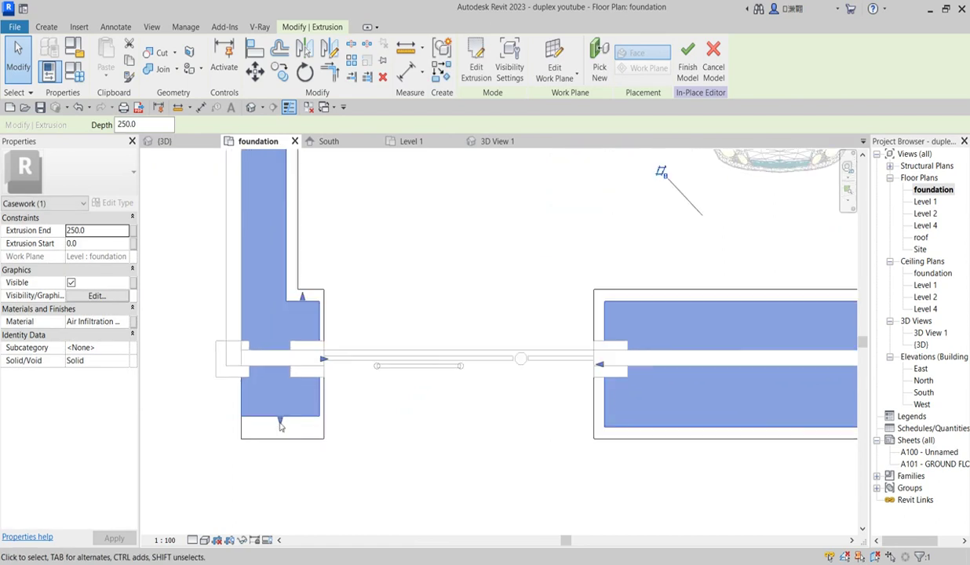
# Align the extrusion's bottom edge to the right box's bottom wall, then view it in 3D
pyautogui.click(253, 49)
pyautogui.click(730, 429)
pyautogui.click(264, 416)
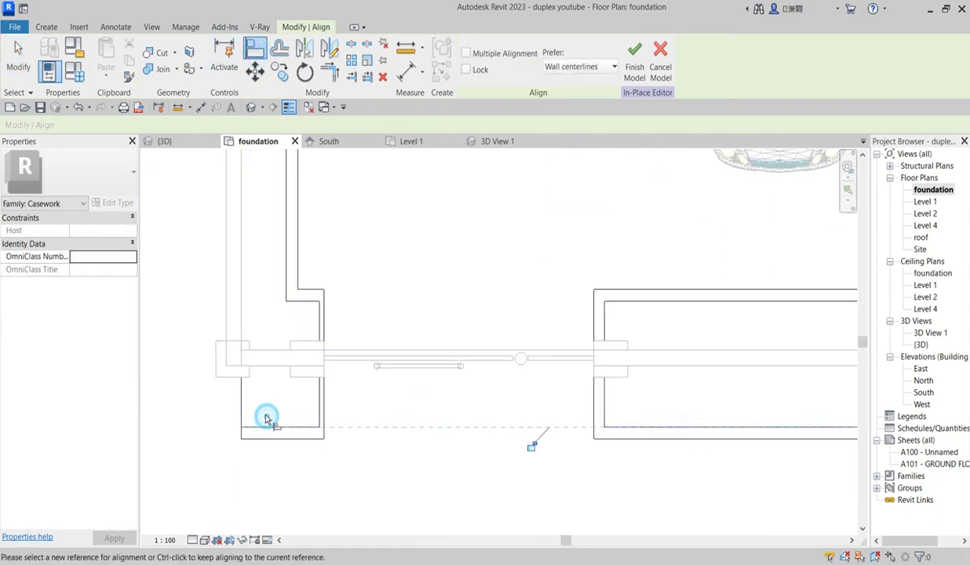
pyautogui.scroll(-3, 265, 416)
pyautogui.scroll(-2, 754, 396)
pyautogui.doubleClick(921, 345)
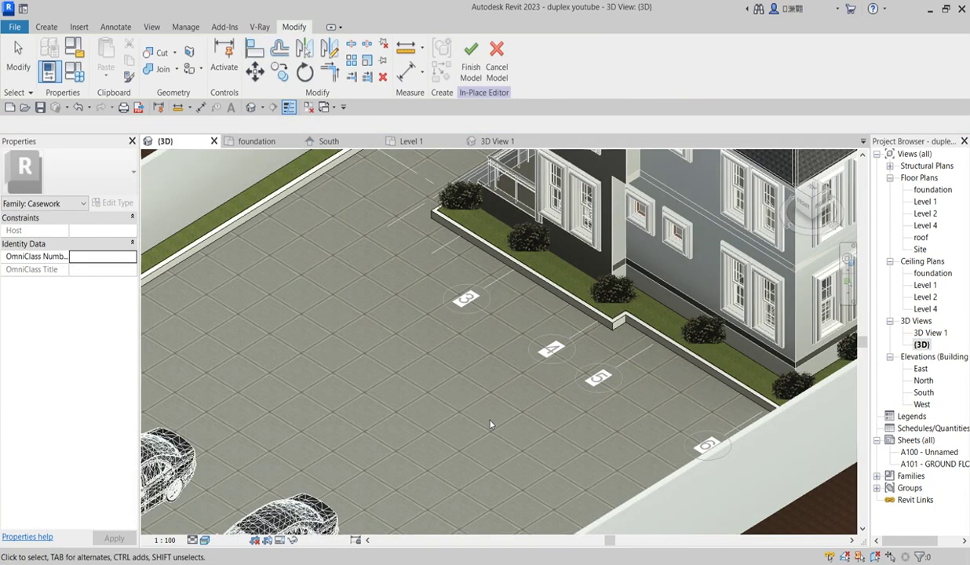
# Orbit the 3D view down onto the fence and select the fence-base extrusion
pyautogui.scroll(-2, 430, 322)
pyautogui.scroll(2, 398, 273)
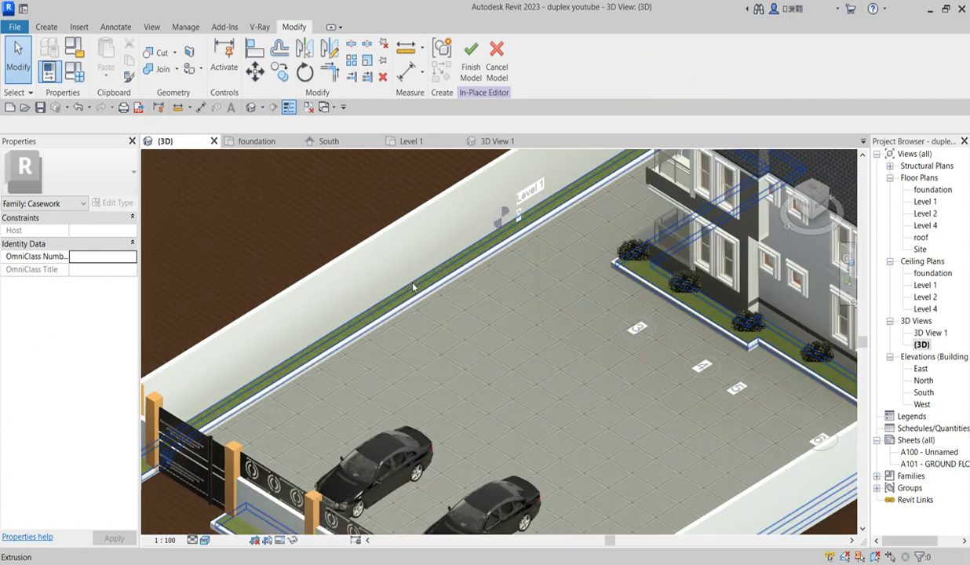
pyautogui.scroll(-3, 488, 257)
pyautogui.keyDown('shift'); pyautogui.moveTo(489, 258); pyautogui.dragTo(435, 399, button='middle'); pyautogui.keyUp('shift')
pyautogui.scroll(4, 524, 454)
pyautogui.scroll(4, 523, 454)
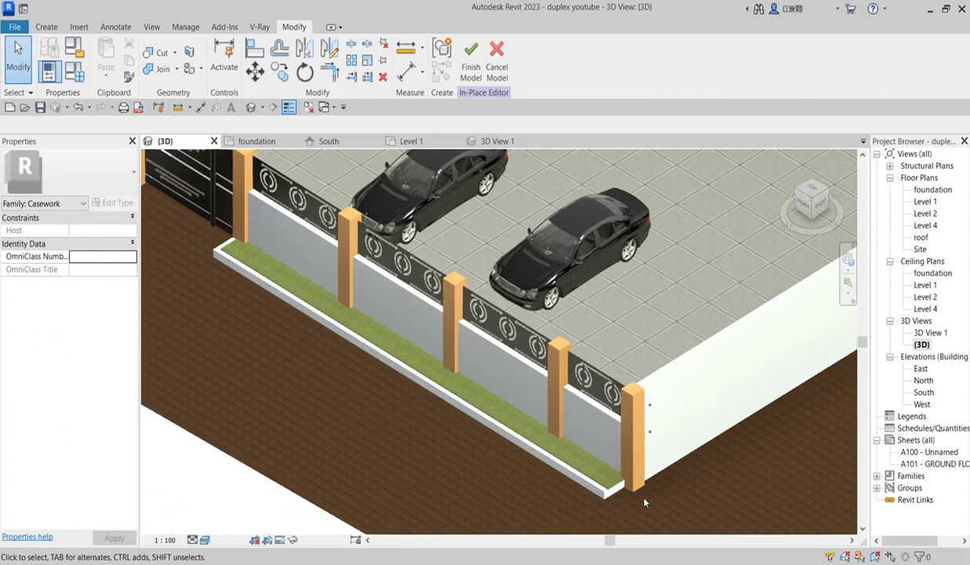
pyautogui.scroll(-2, 571, 480)
pyautogui.click(571, 480)
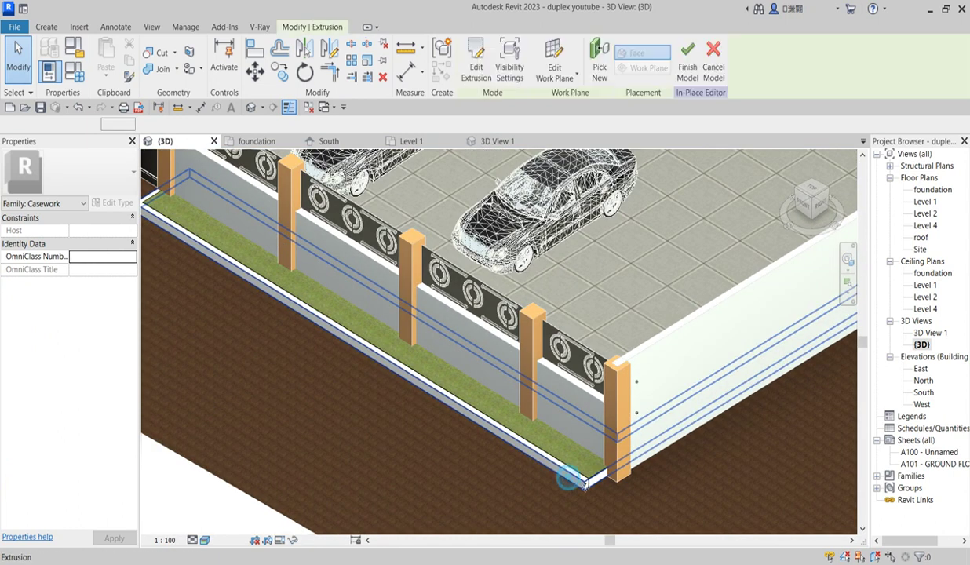
# In the foundation plan, stretch the fence-base extrusion's edge further right
pyautogui.doubleClick(933, 191)
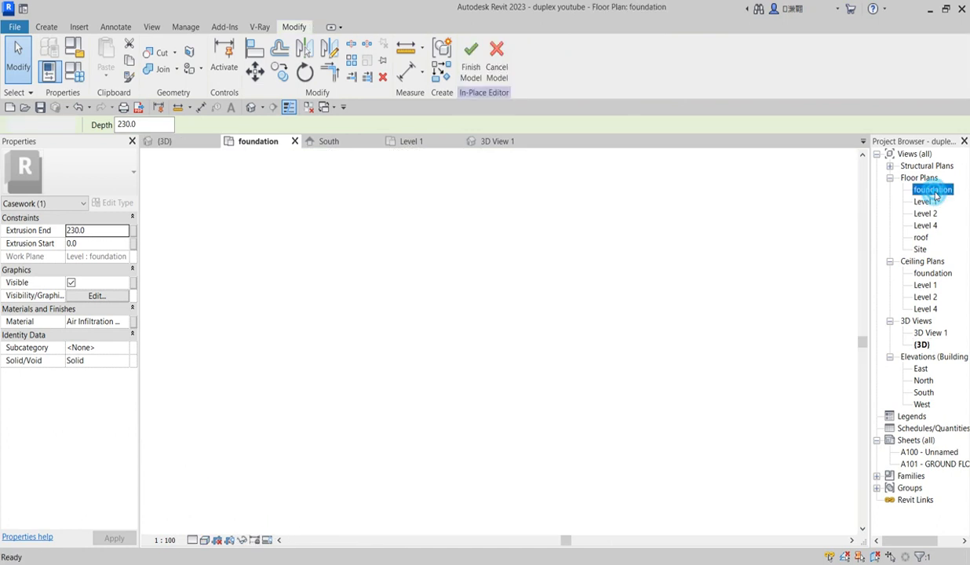
pyautogui.scroll(-3, 627, 212)
pyautogui.scroll(5, 626, 212)
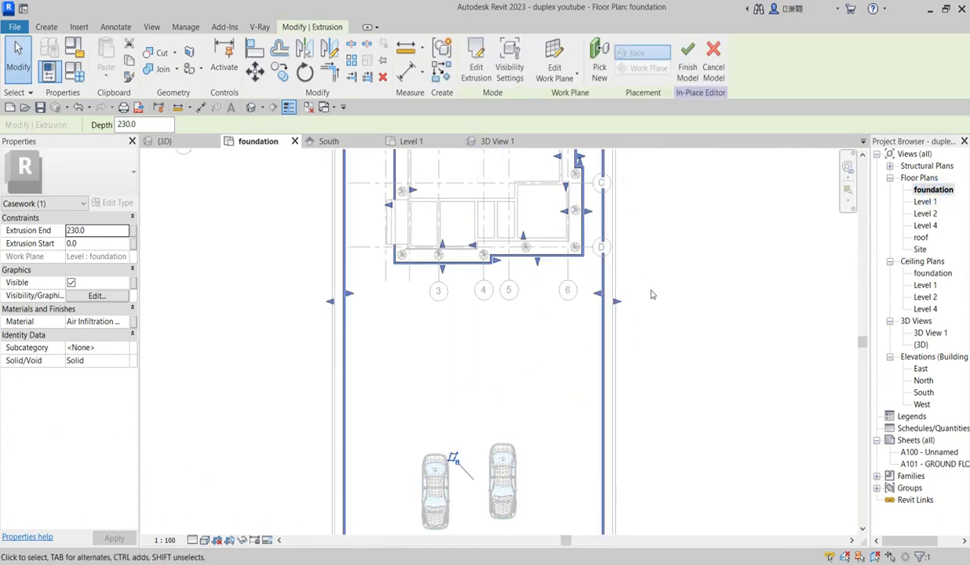
pyautogui.moveTo(589, 314)
pyautogui.mouseDown()
pyautogui.moveTo(657, 318)
pyautogui.moveTo(607, 320)
pyautogui.mouseUp()
pyautogui.scroll(-2, 489, 310)
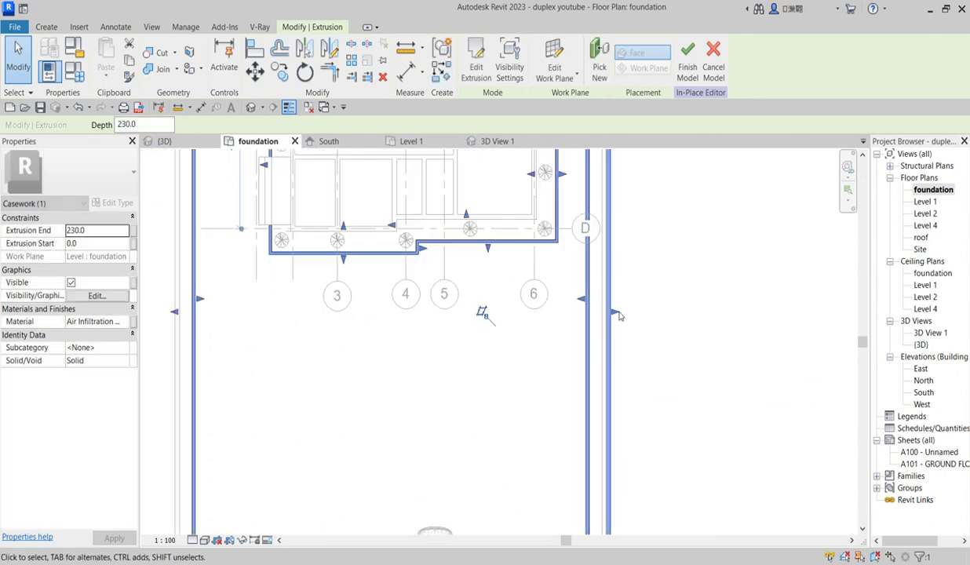
pyautogui.click(684, 314)
pyautogui.scroll(-5, 685, 314)
pyautogui.scroll(6, 524, 395)
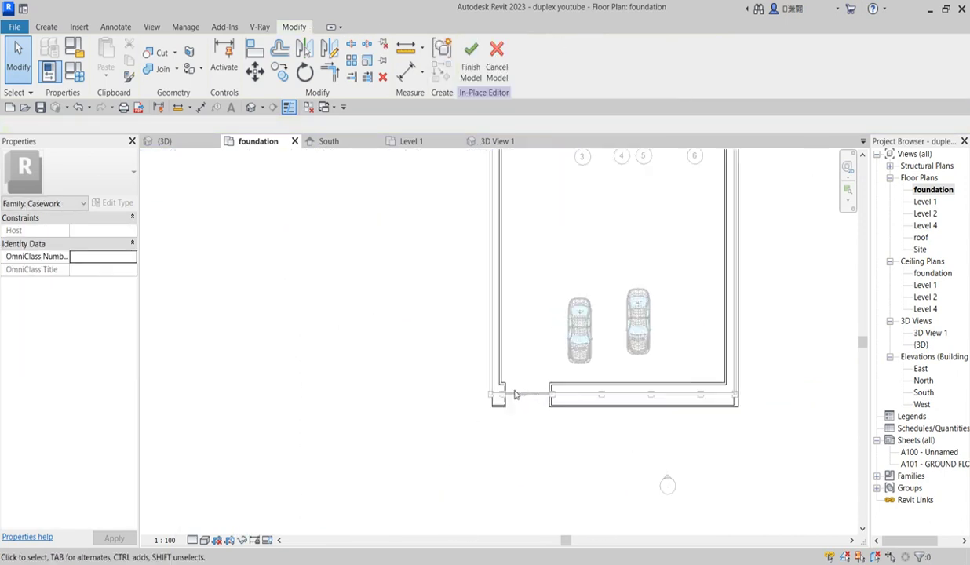
pyautogui.click(496, 416)
pyautogui.scroll(-5, 466, 337)
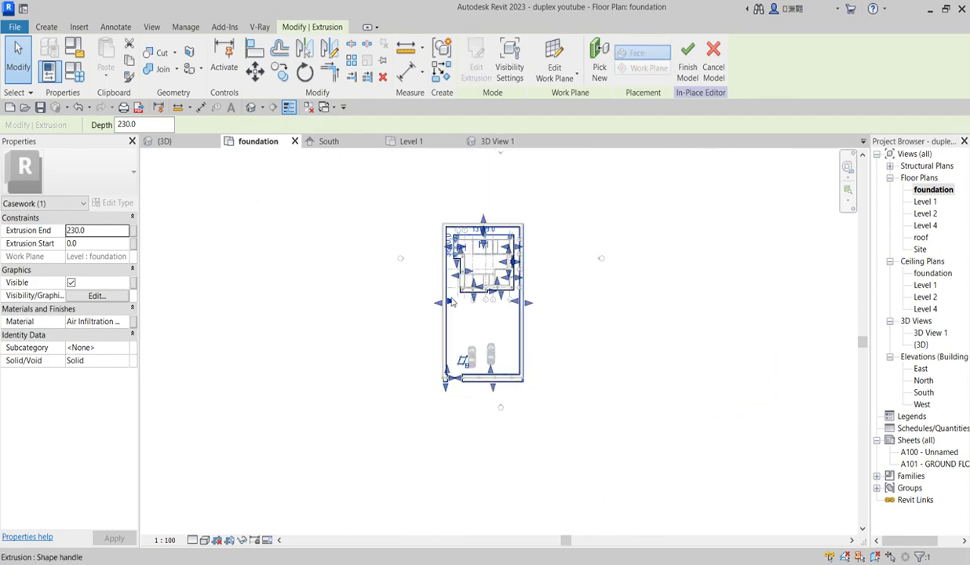
pyautogui.scroll(2, 456, 306)
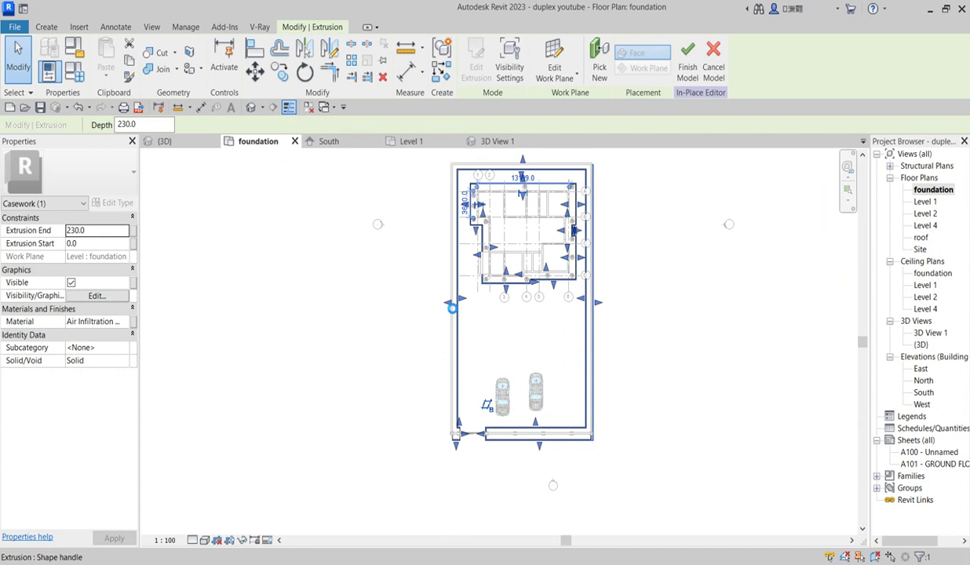
pyautogui.click(504, 329)
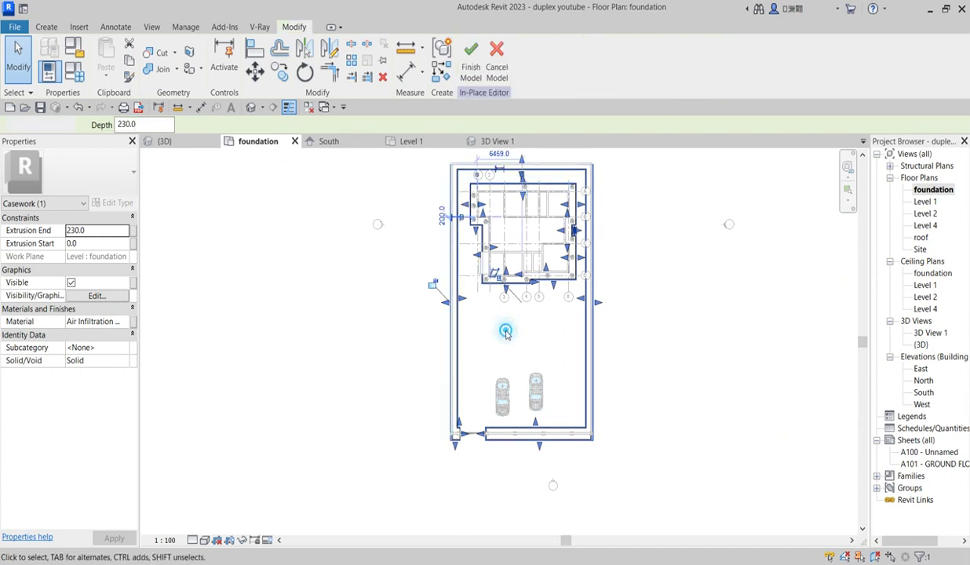
# Finish the in-place model, start placing a component, and save the project at the reminder
pyautogui.click(471, 61)
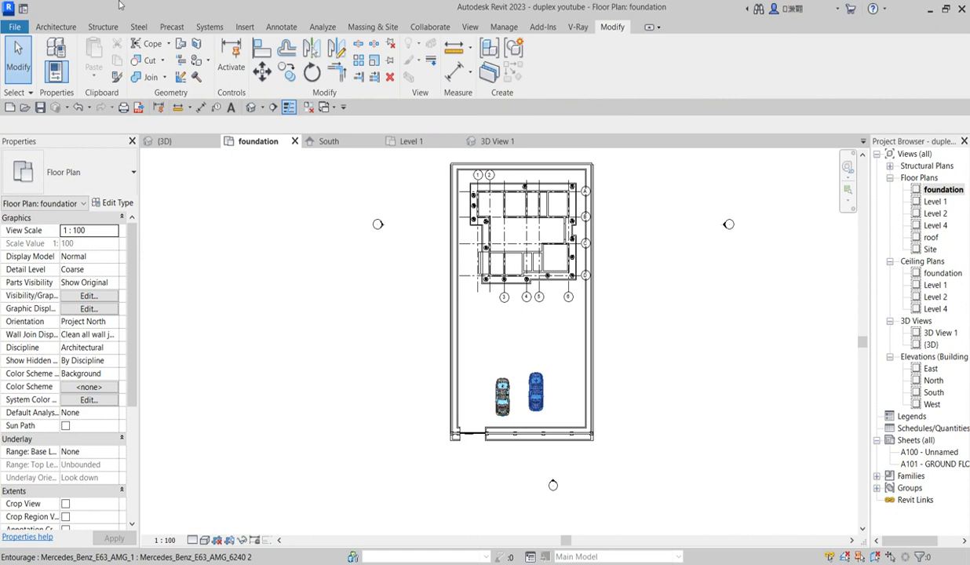
pyautogui.click(58, 27)
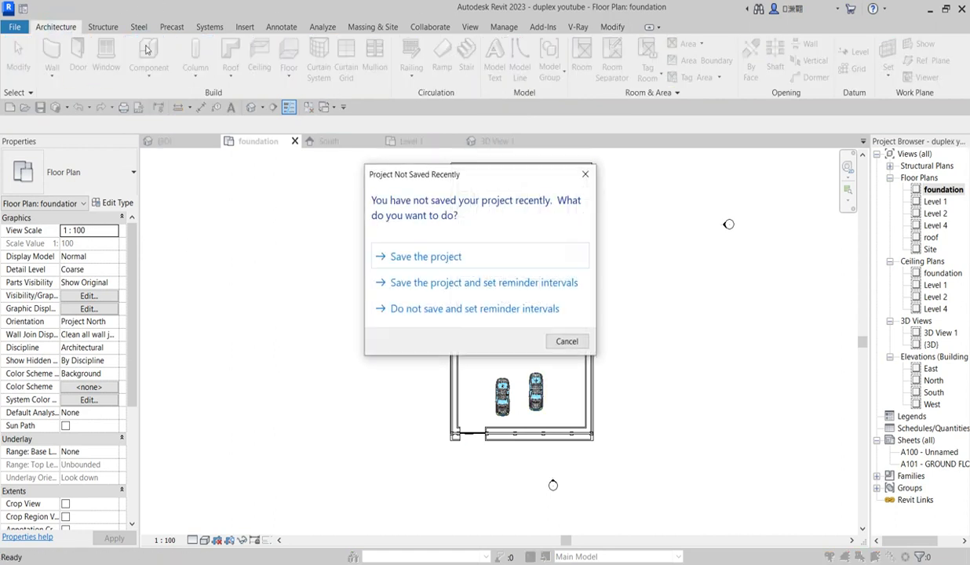
pyautogui.click(448, 266)
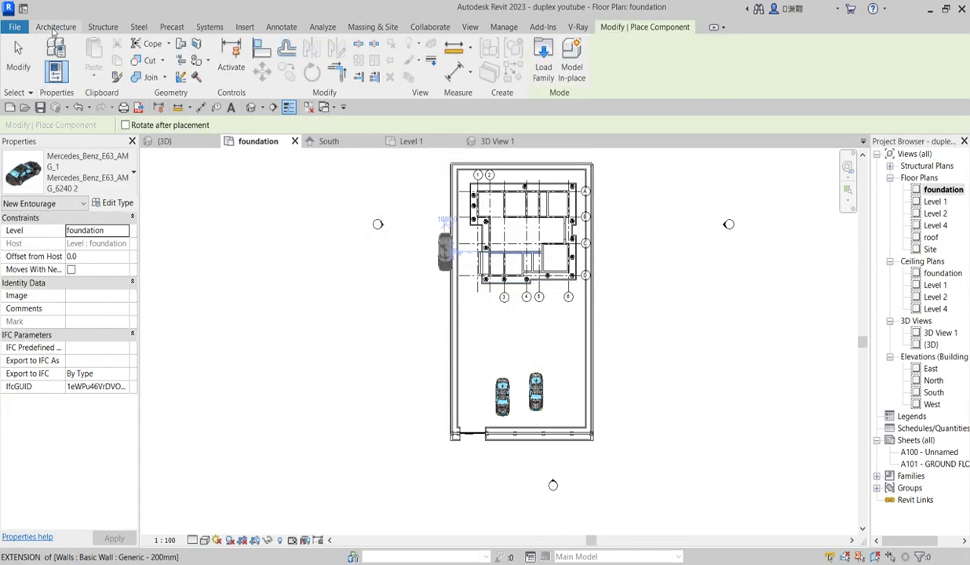
# Choose the Street Light (3) type and rotate its preview 90 degrees
pyautogui.click(116, 183)
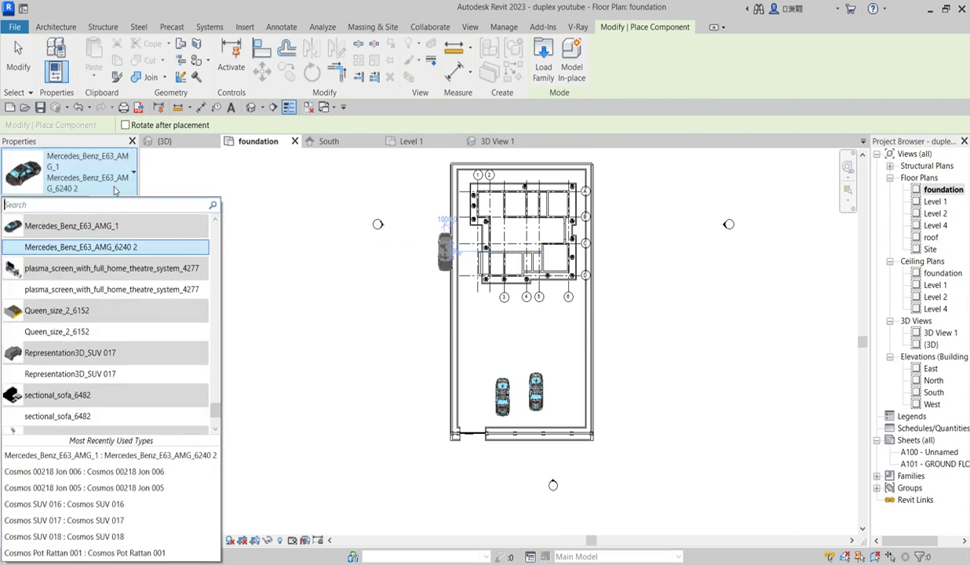
pyautogui.scroll(-2, 123, 334)
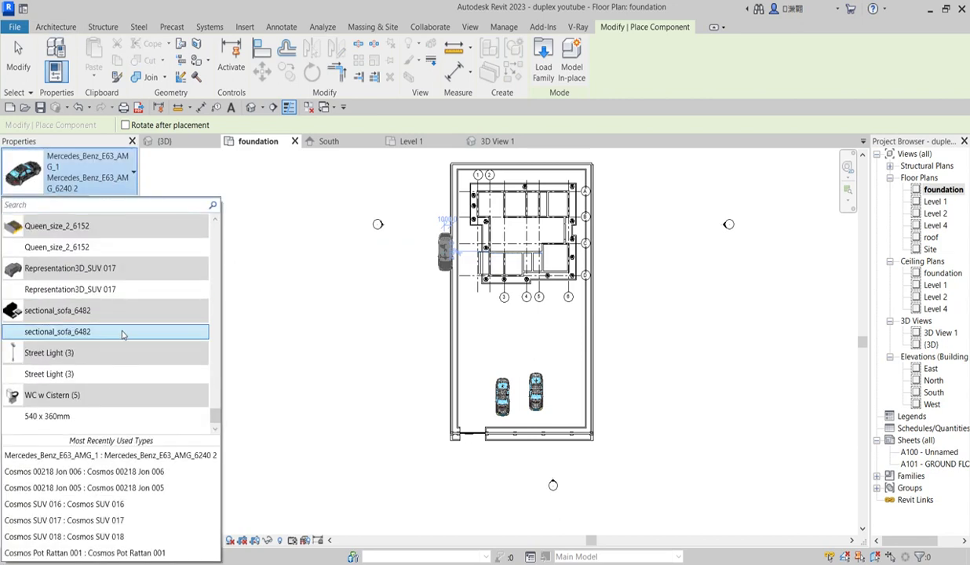
pyautogui.click(60, 378)
pyautogui.scroll(5, 536, 438)
pyautogui.scroll(4, 526, 424)
pyautogui.press('space')
# Place four street lights along the fence strip, ending at its right end
pyautogui.click(475, 395)
pyautogui.scroll(-3, 475, 391)
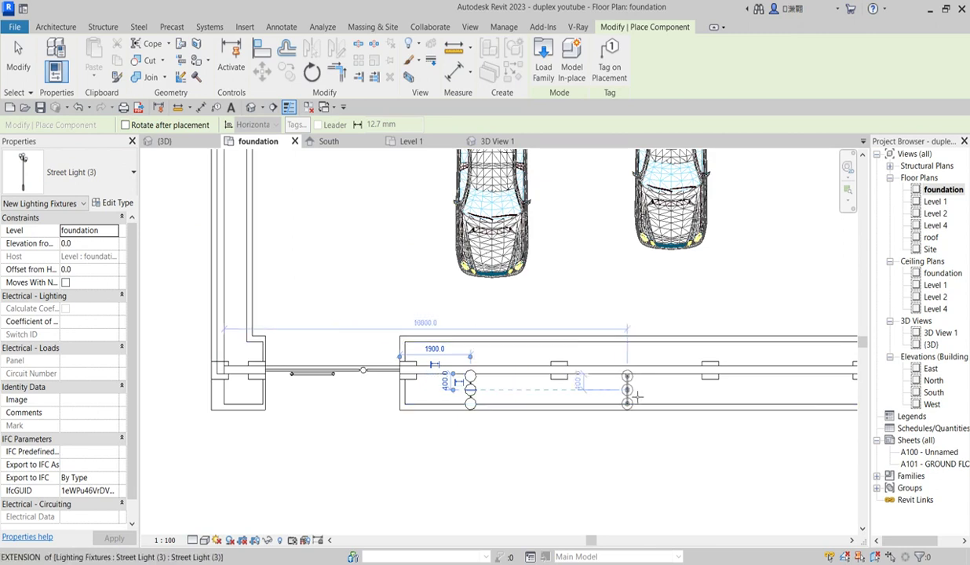
pyautogui.click(632, 392)
pyautogui.scroll(-3, 624, 400)
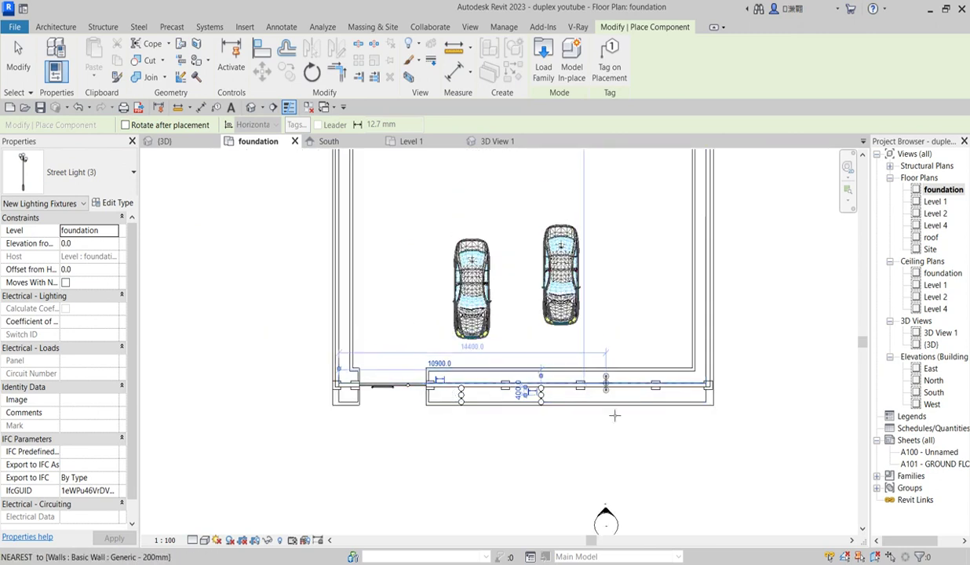
pyautogui.scroll(2, 614, 412)
pyautogui.click(619, 388)
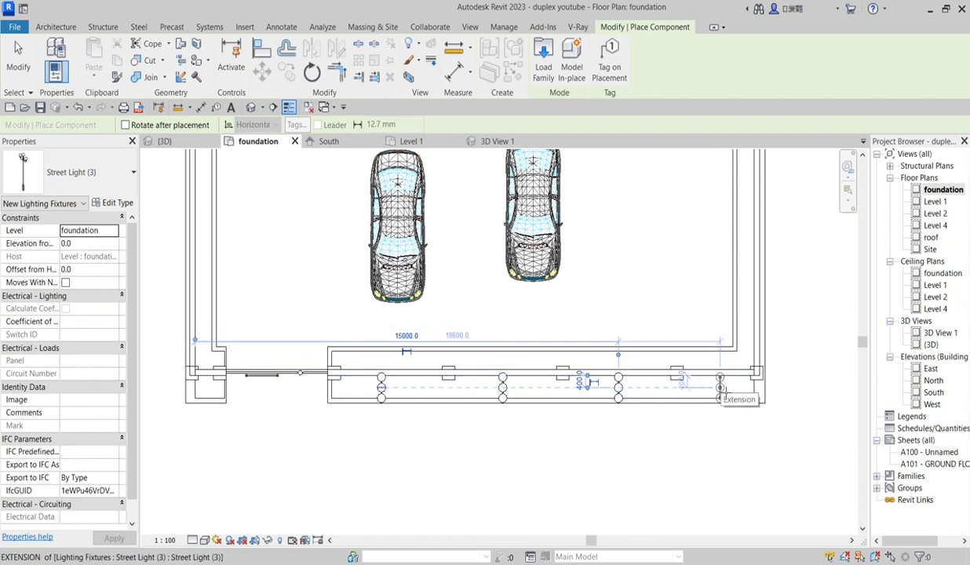
pyautogui.click(722, 388)
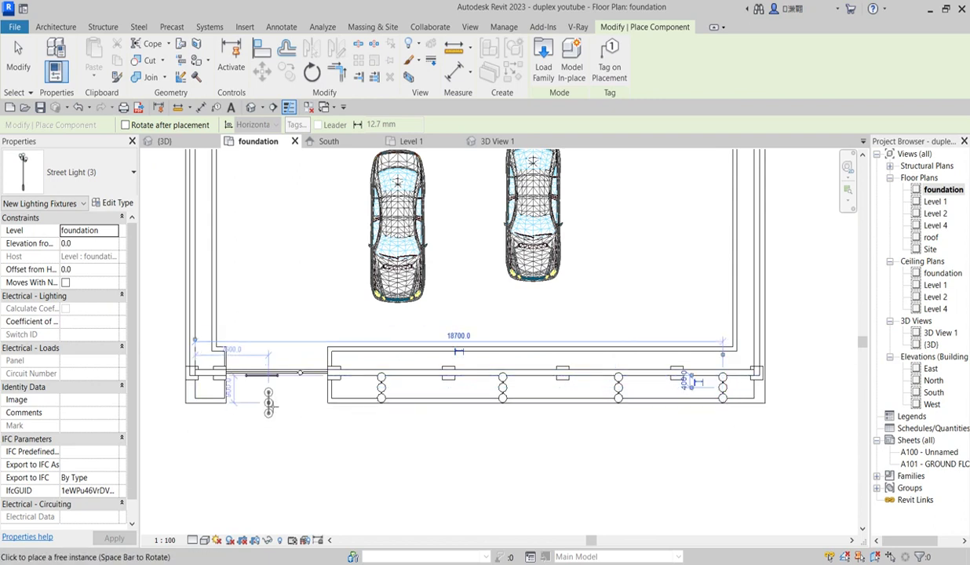
# Place a final street light by the gate, check the lights in 3D, then return to the foundation plan
pyautogui.click(208, 387)
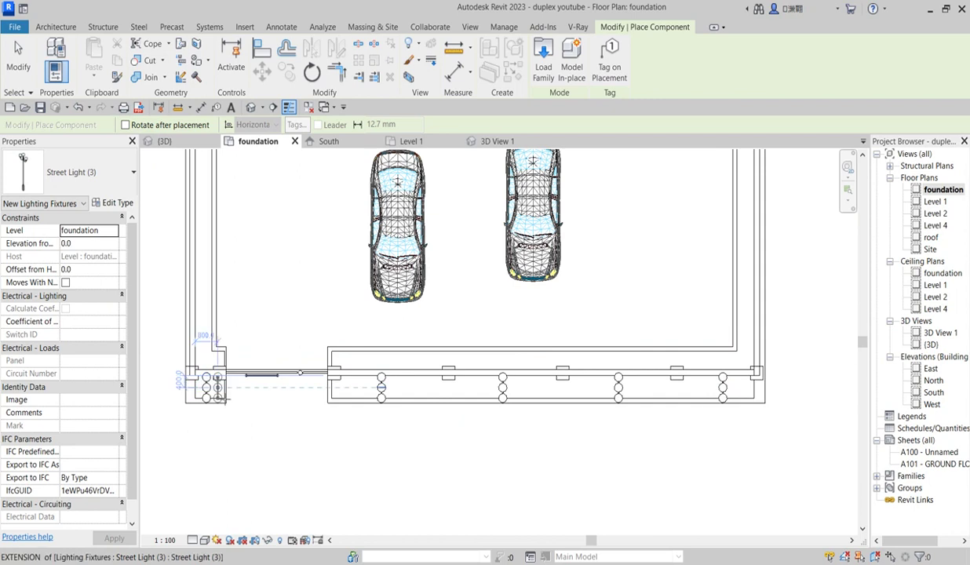
pyautogui.doubleClick(931, 345)
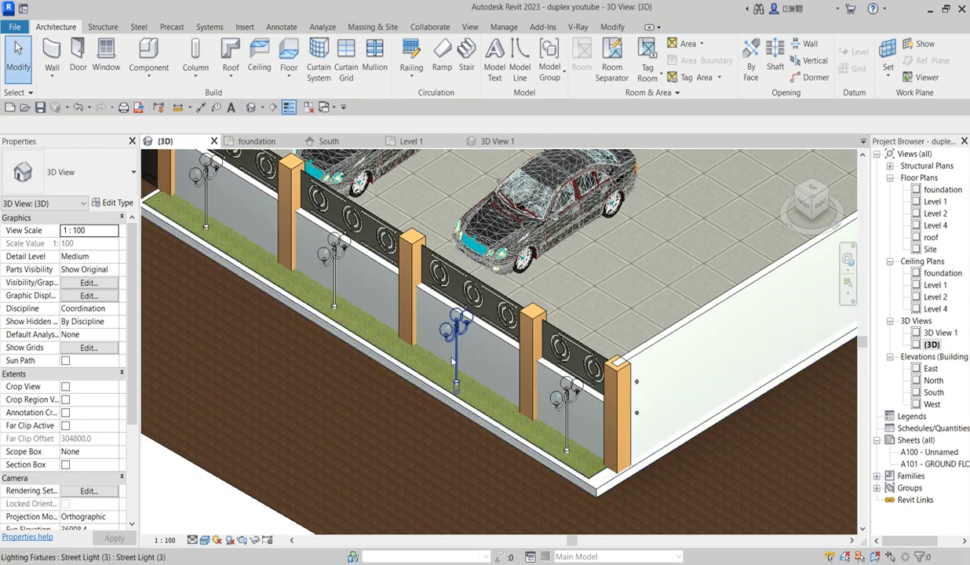
pyautogui.scroll(4, 452, 318)
pyautogui.scroll(-4, 453, 318)
pyautogui.scroll(3, 372, 278)
pyautogui.scroll(-5, 371, 364)
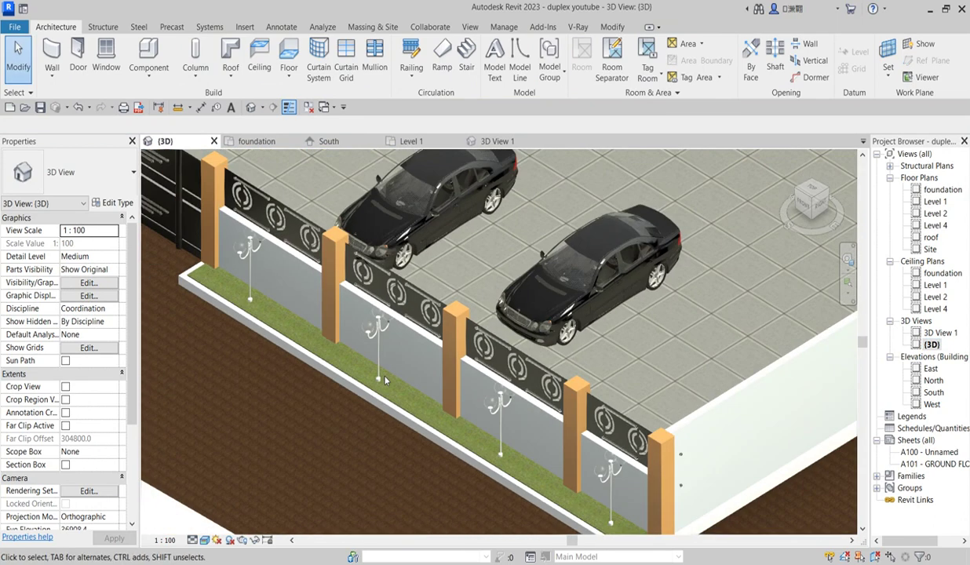
pyautogui.scroll(2, 333, 321)
pyautogui.scroll(-6, 333, 321)
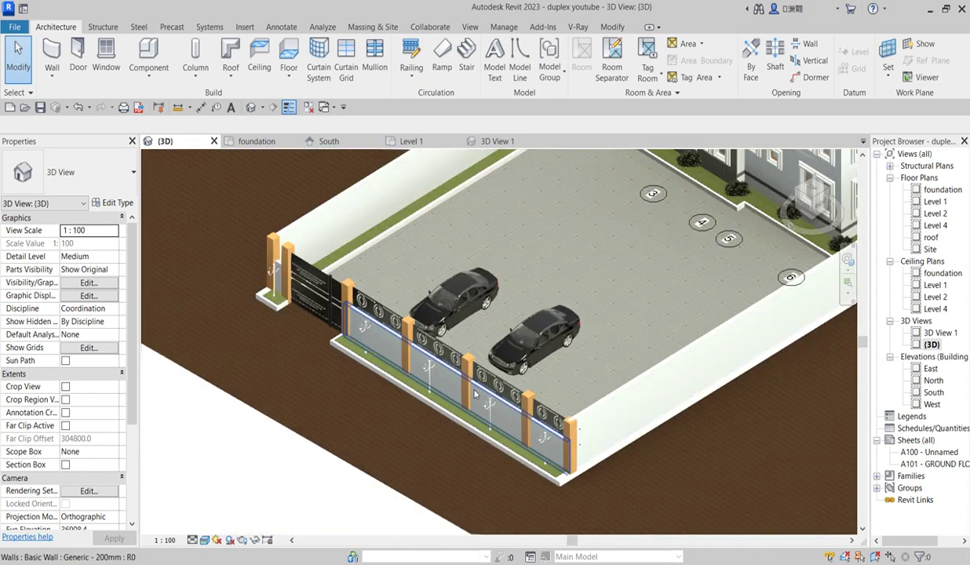
pyautogui.scroll(3, 402, 377)
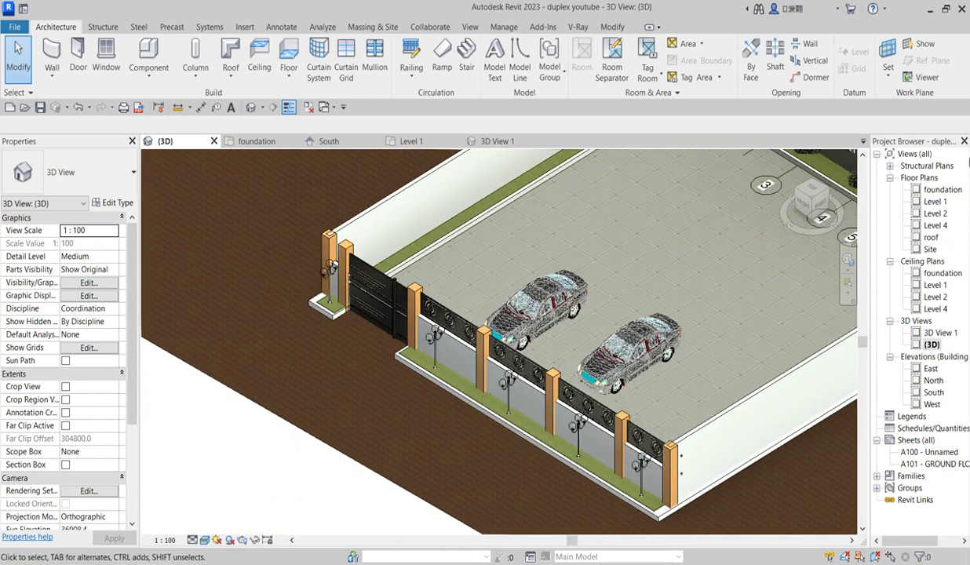
pyautogui.doubleClick(927, 190)
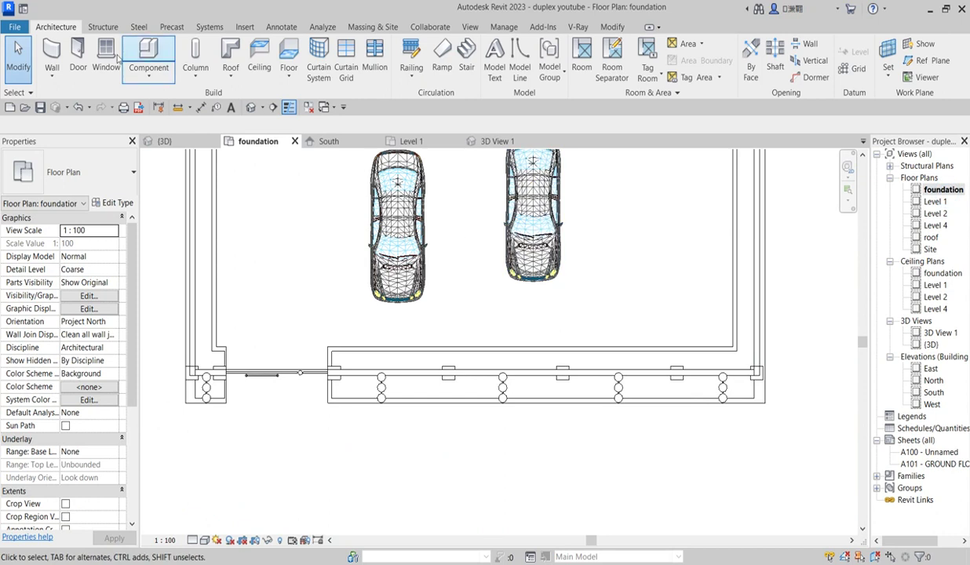
# Start Place Component with the M_RPC Tree - Deciduous : Comman Apple - 6.0 Meters type
pyautogui.click(148, 56)
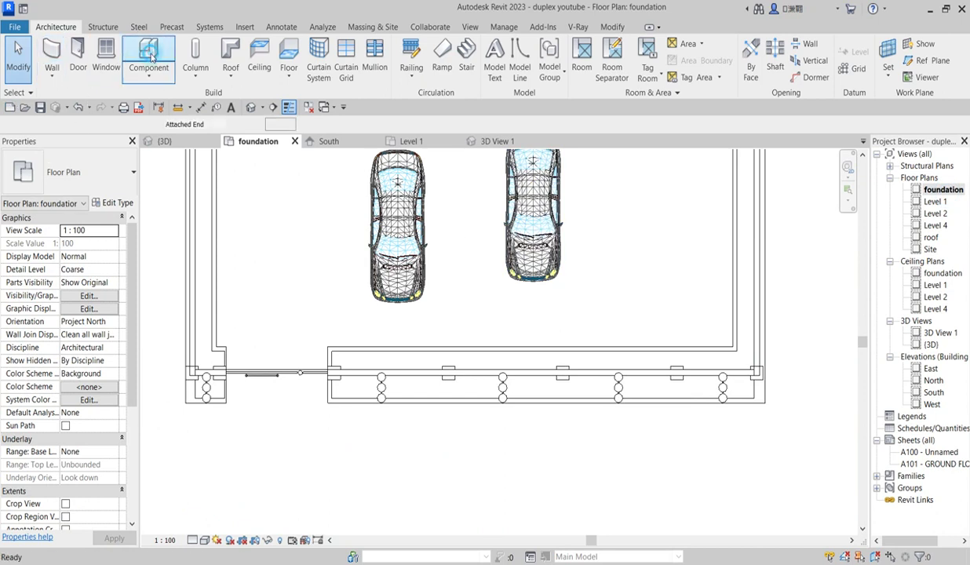
pyautogui.click(92, 173)
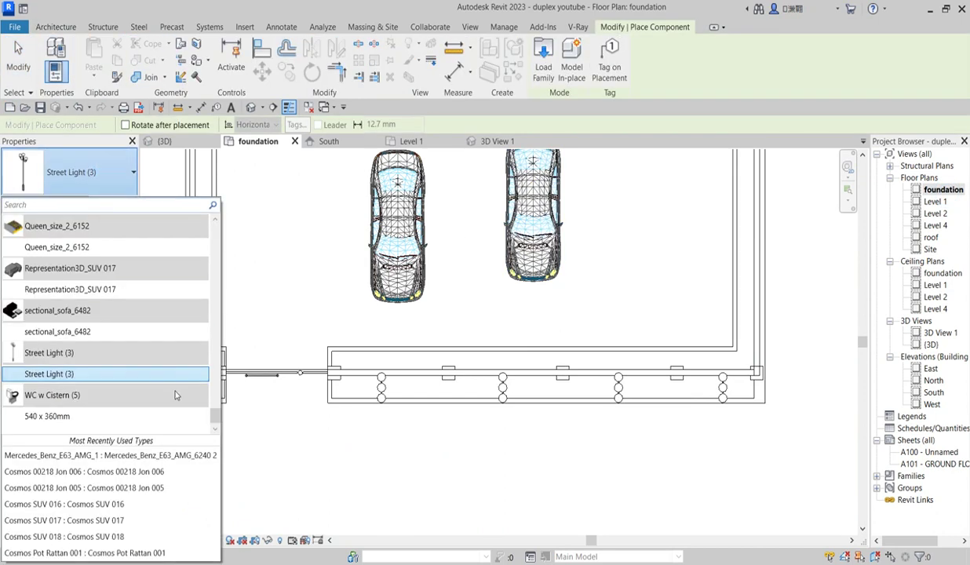
pyautogui.scroll(5, 124, 373)
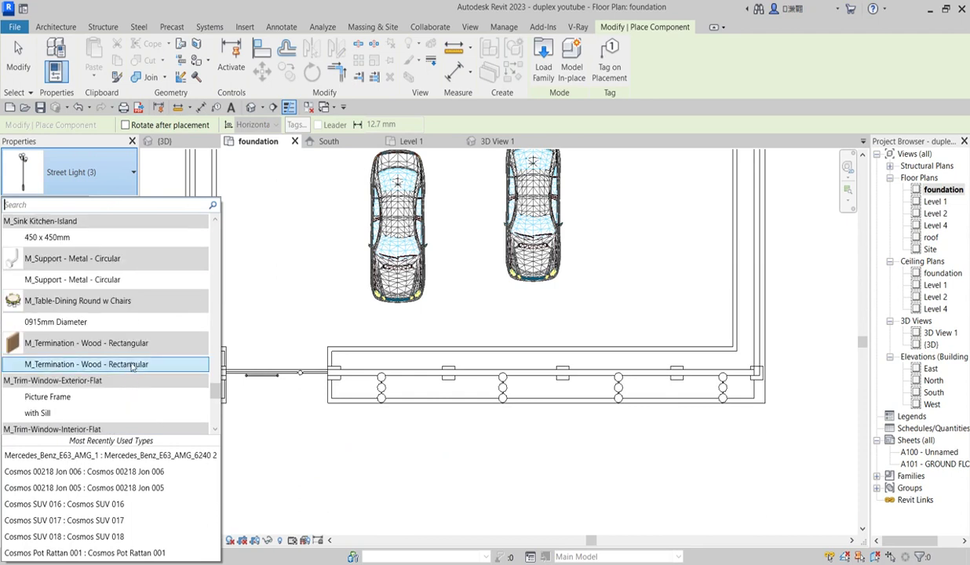
pyautogui.scroll(5, 128, 338)
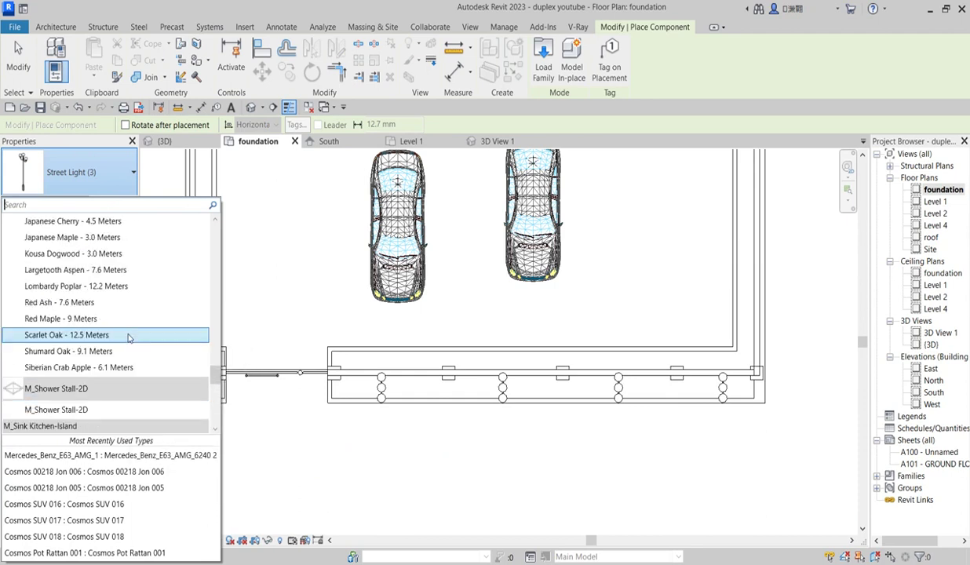
pyautogui.scroll(3, 129, 336)
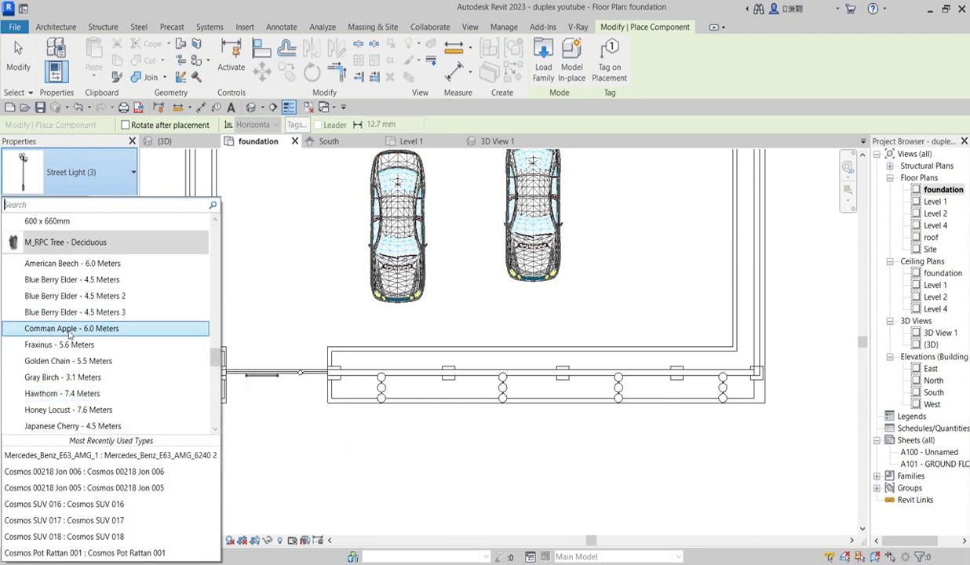
pyautogui.moveTo(107, 334)
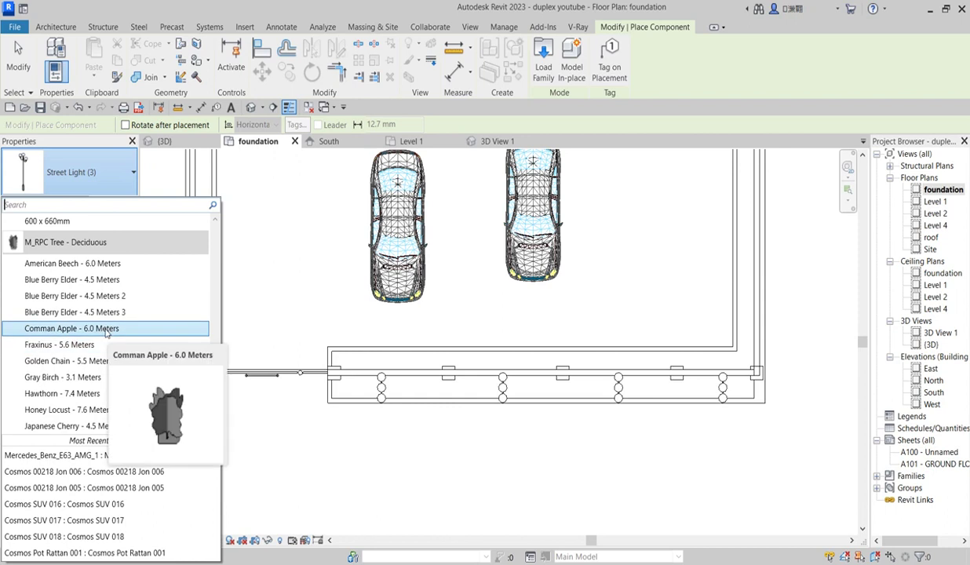
pyautogui.click(107, 334)
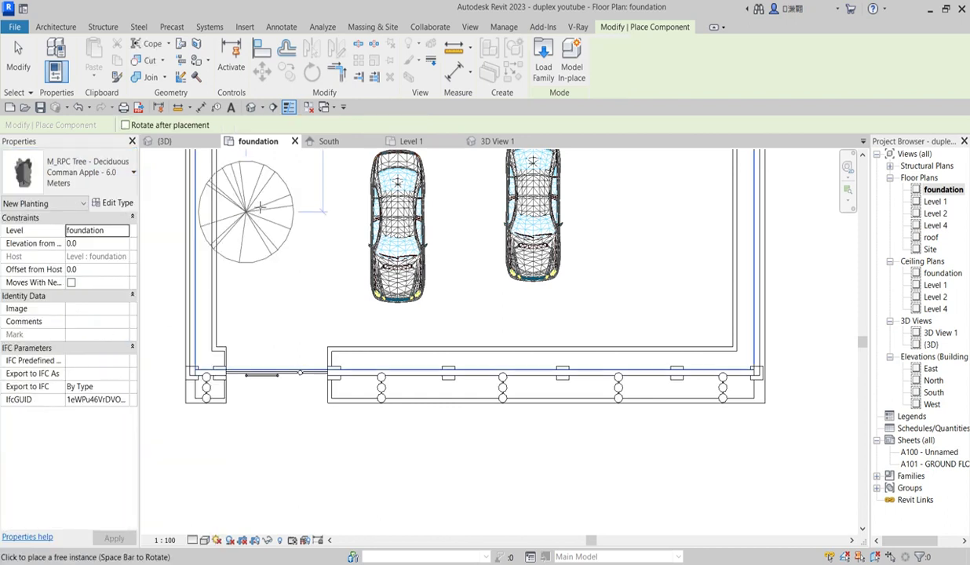
# Duplicate the tree type as 'Comman Apple - 6.0 Meters 2' with Height 1900 and open Render Appearance
pyautogui.click(124, 205)
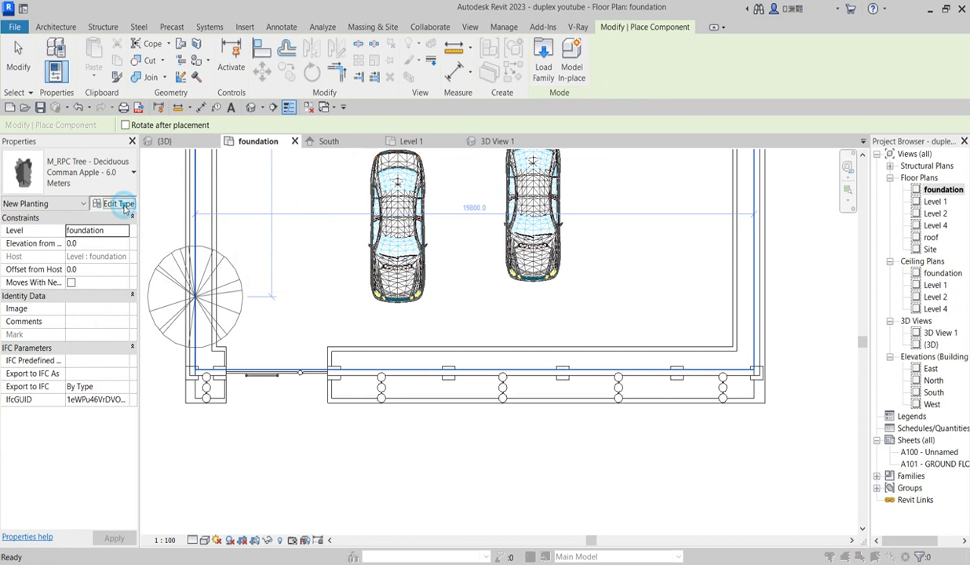
pyautogui.click(507, 154)
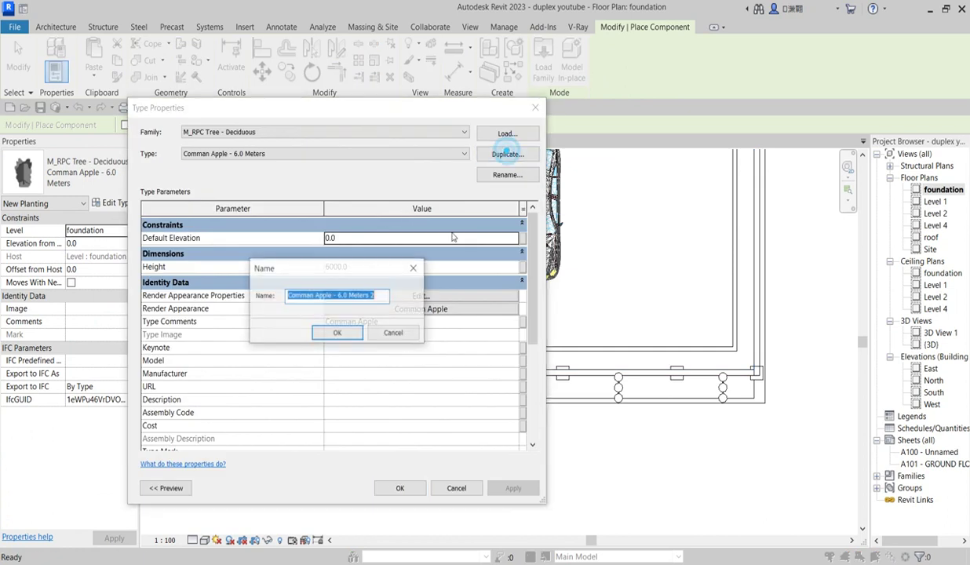
pyautogui.click(337, 334)
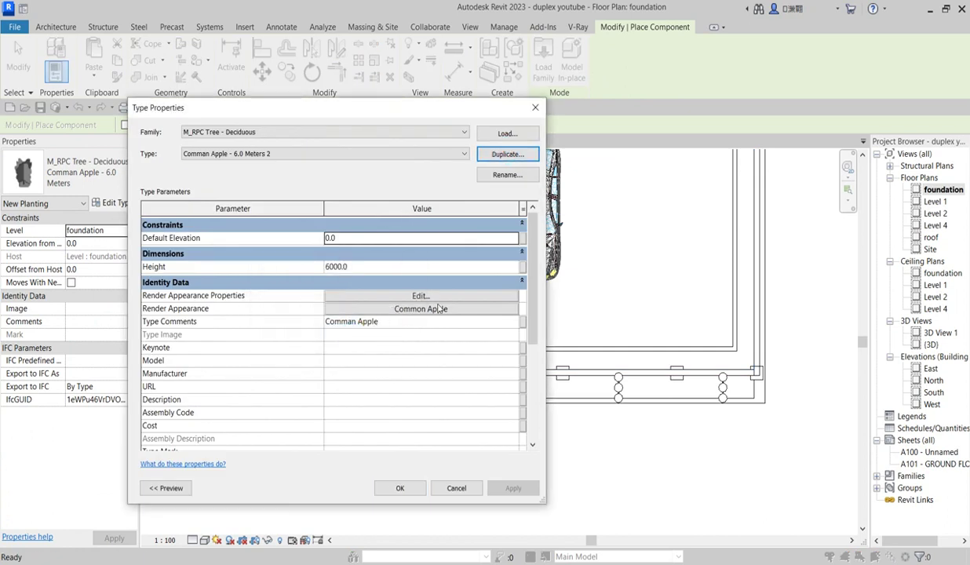
pyautogui.click(361, 269)
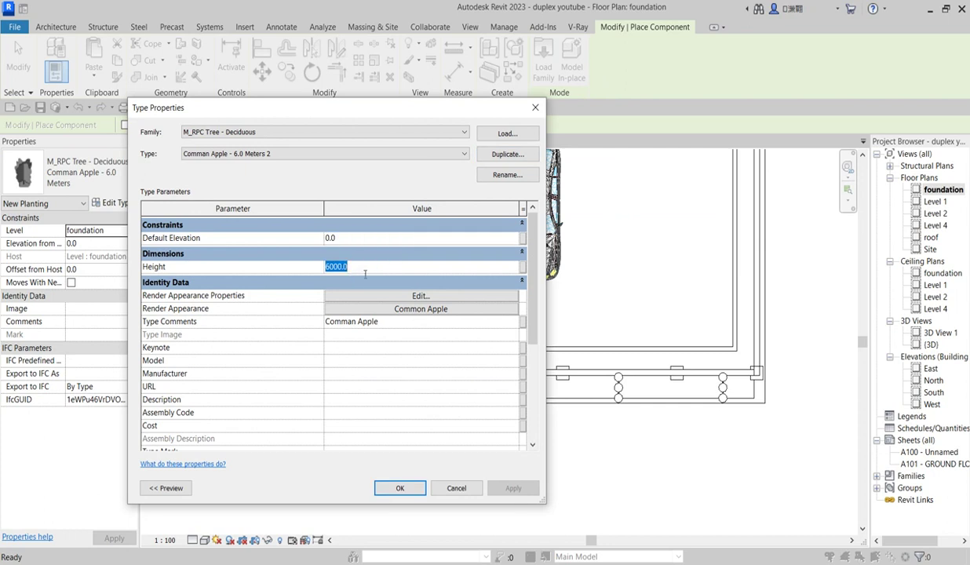
pyautogui.write('1900')
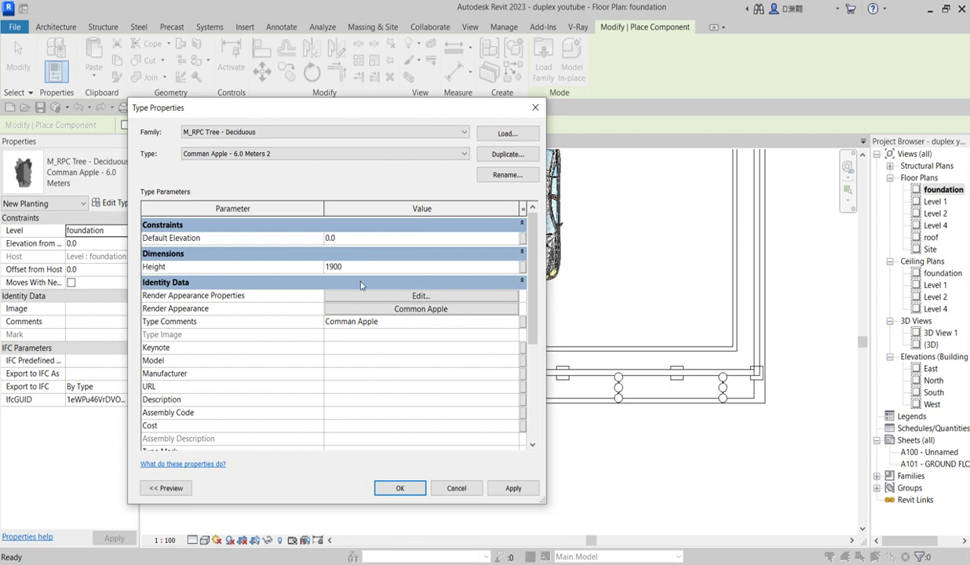
pyautogui.click(418, 309)
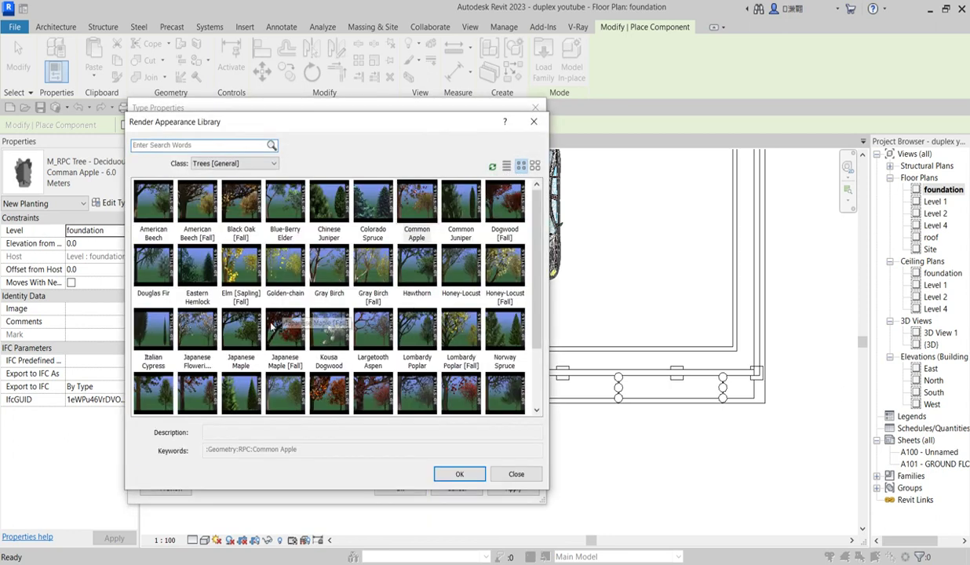
# Pick Cuban Royal Palm under Trees [Tropical] as the render appearance and confirm both dialogs
pyautogui.click(274, 164)
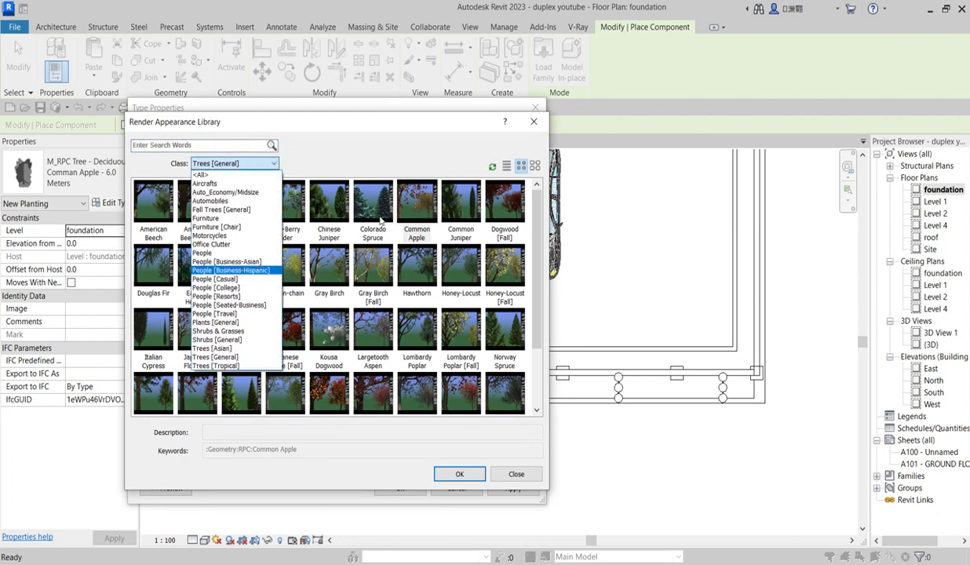
pyautogui.click(330, 209)
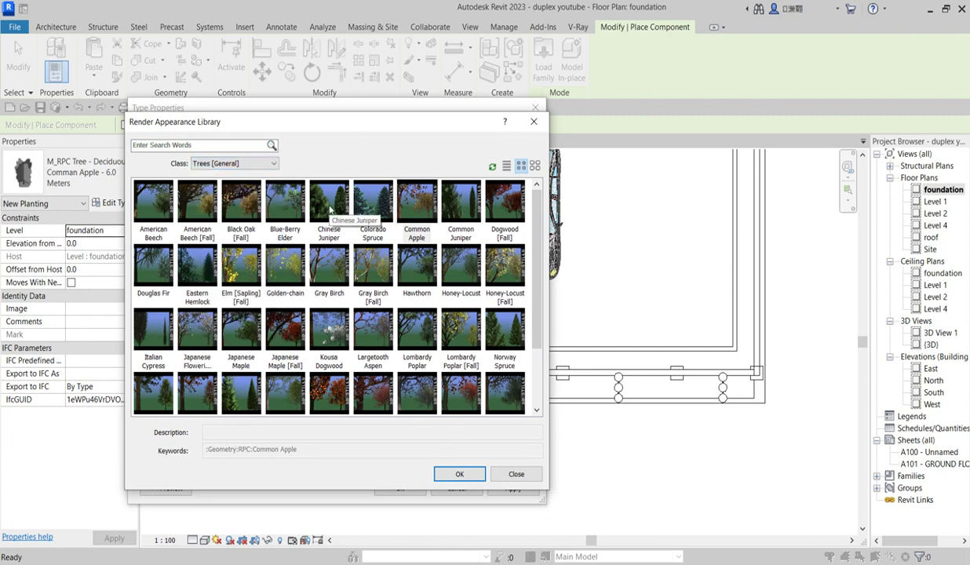
pyautogui.click(274, 163)
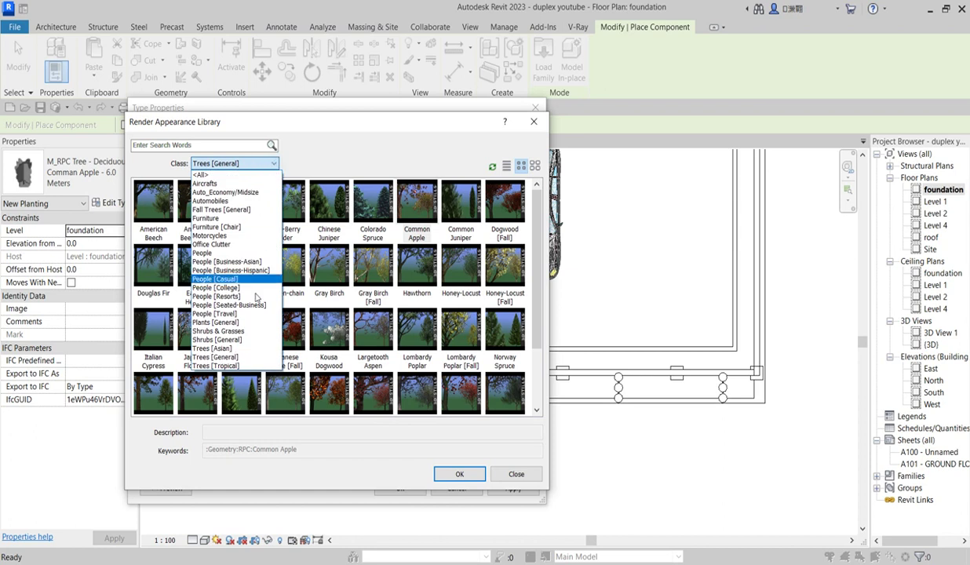
pyautogui.click(226, 331)
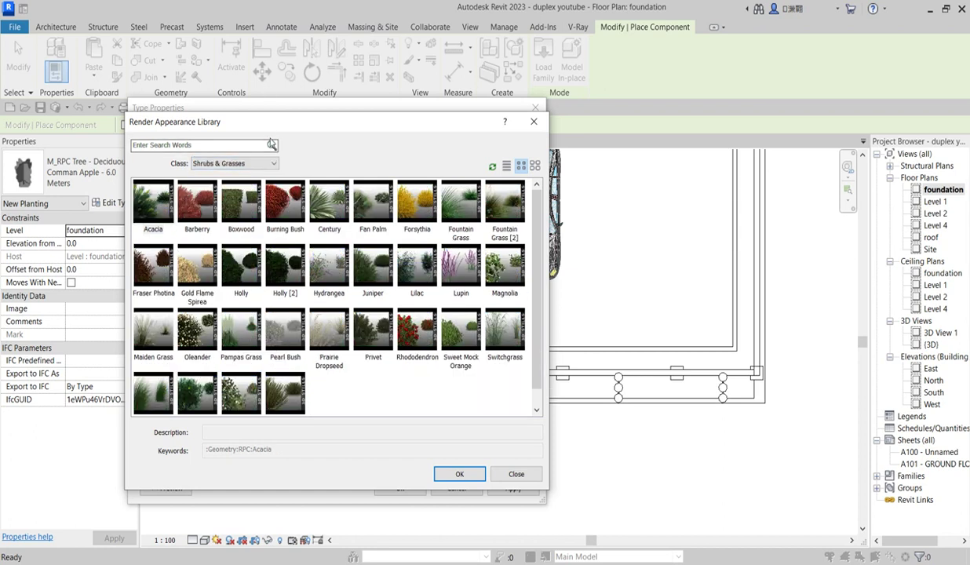
pyautogui.click(267, 163)
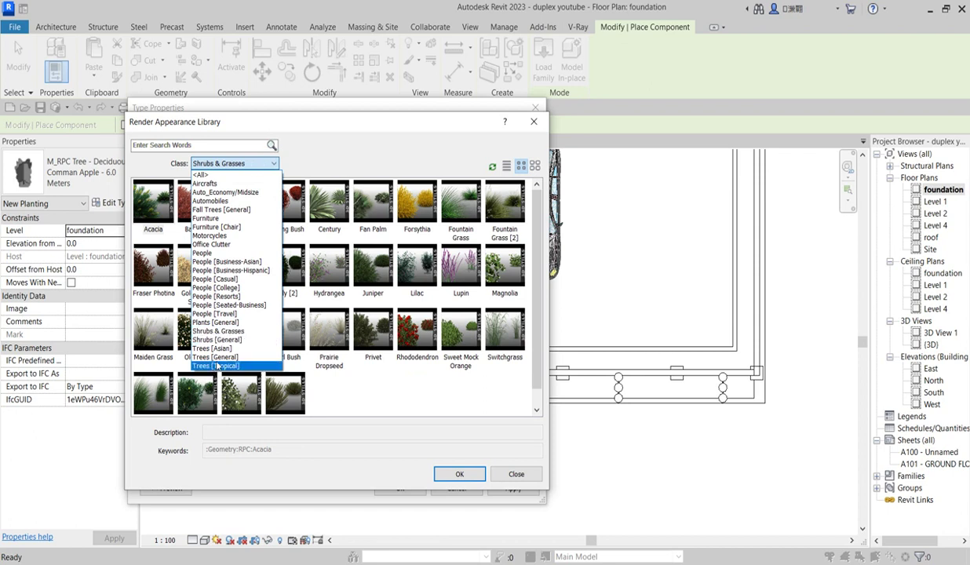
pyautogui.click(224, 365)
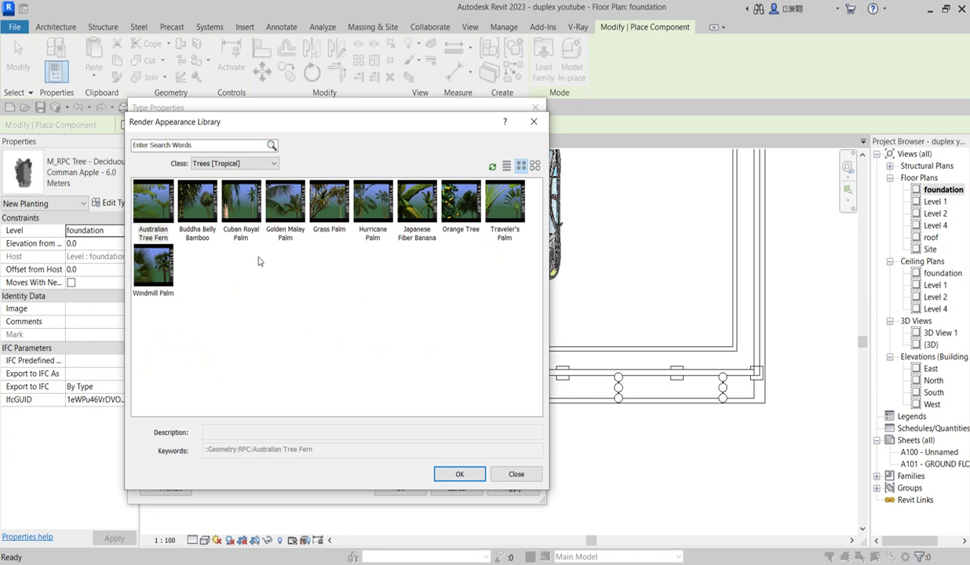
pyautogui.click(243, 211)
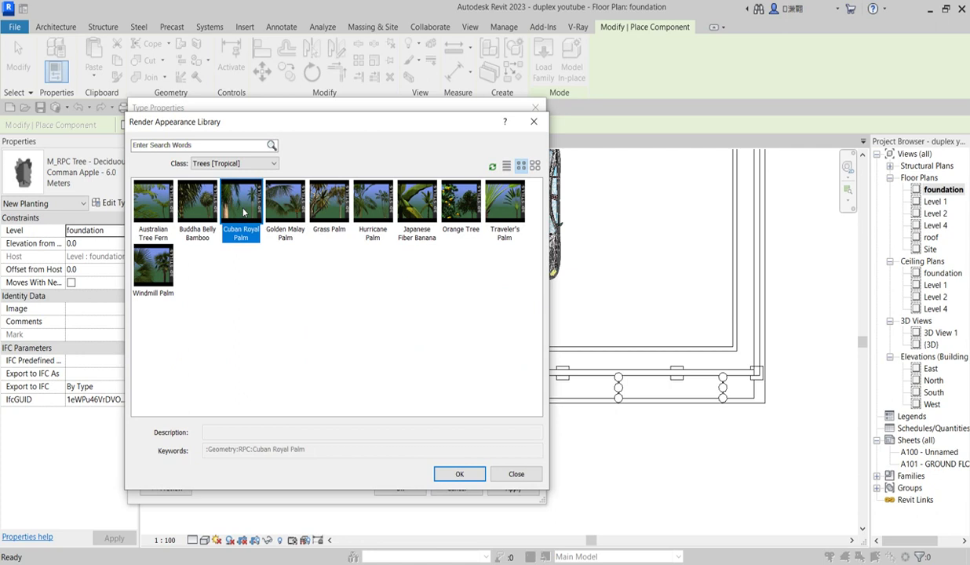
pyautogui.click(460, 475)
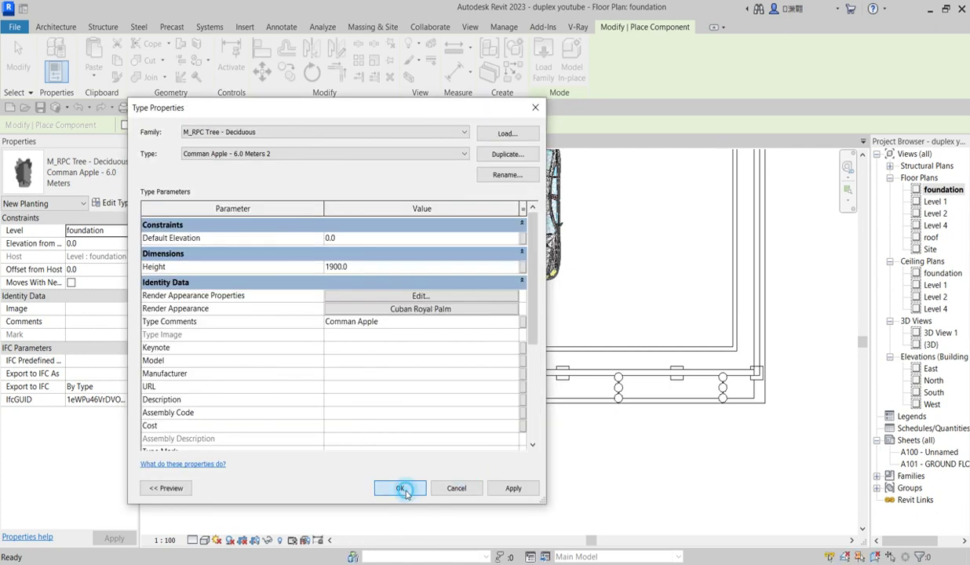
pyautogui.click(400, 489)
# Place four palm trees along the front fence, up to its right end
pyautogui.scroll(2, 383, 395)
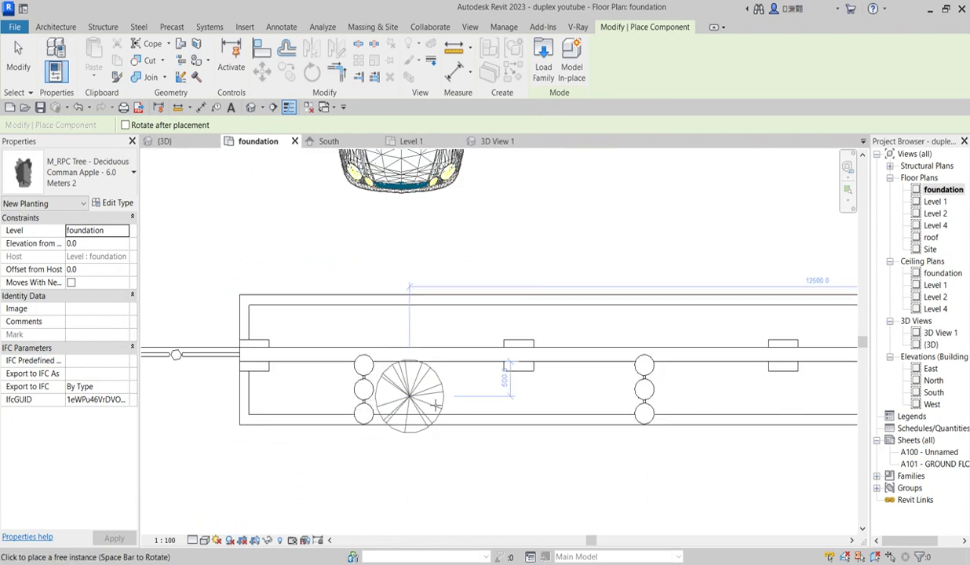
pyautogui.scroll(2, 440, 412)
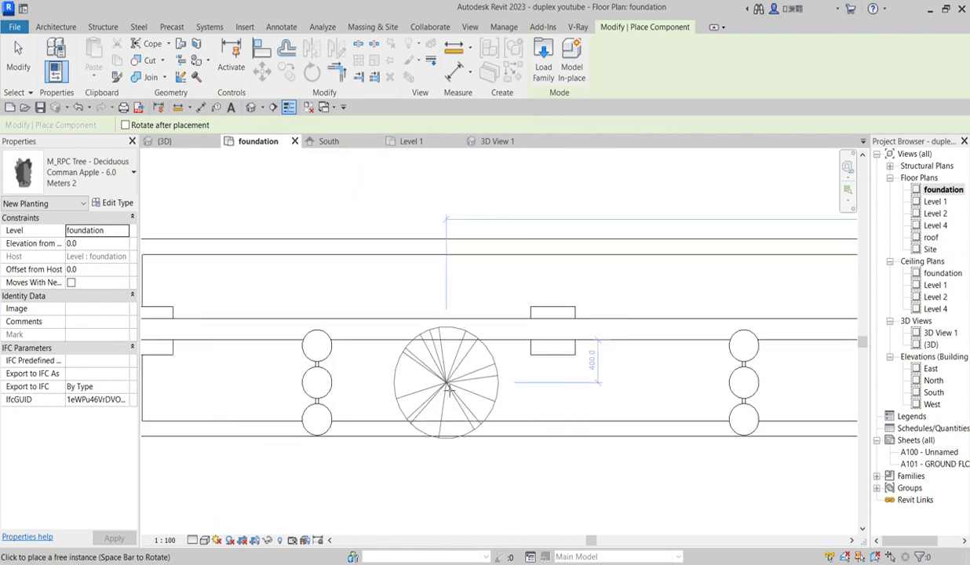
pyautogui.click(445, 382)
pyautogui.scroll(-2, 377, 329)
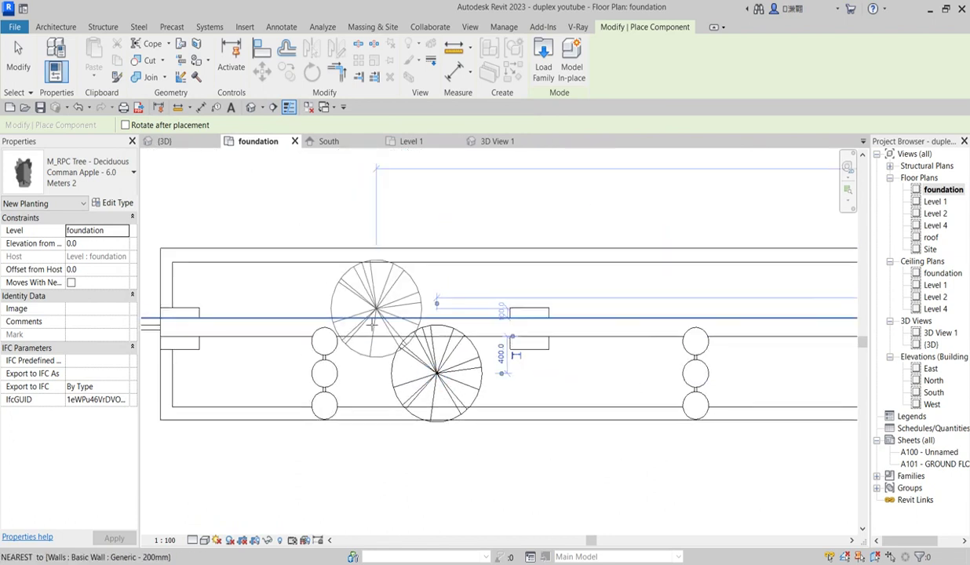
pyautogui.scroll(-1, 377, 330)
pyautogui.click(625, 348)
pyautogui.scroll(-2, 505, 374)
pyautogui.scroll(1, 703, 396)
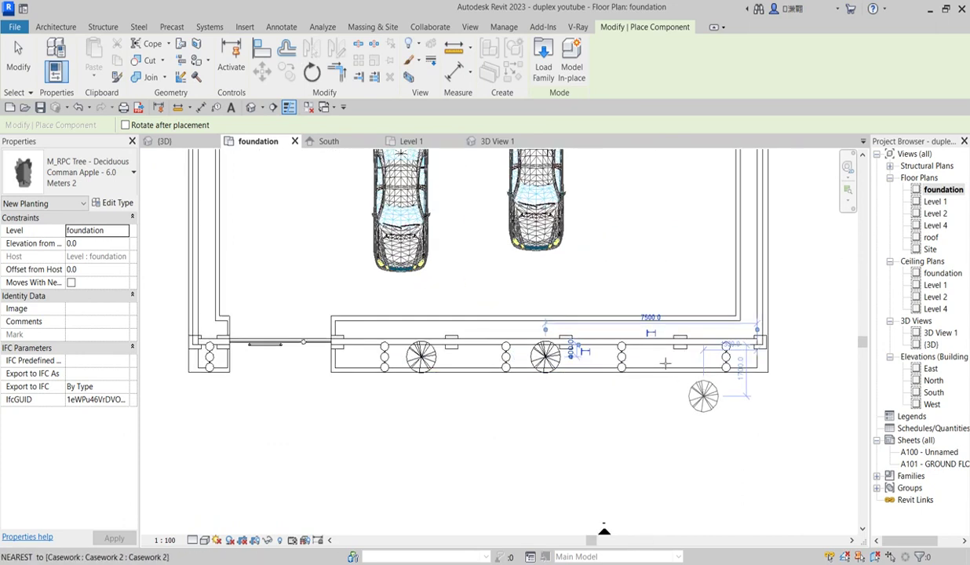
pyautogui.scroll(1, 703, 397)
pyautogui.click(652, 346)
pyautogui.click(773, 345)
pyautogui.scroll(-1, 549, 343)
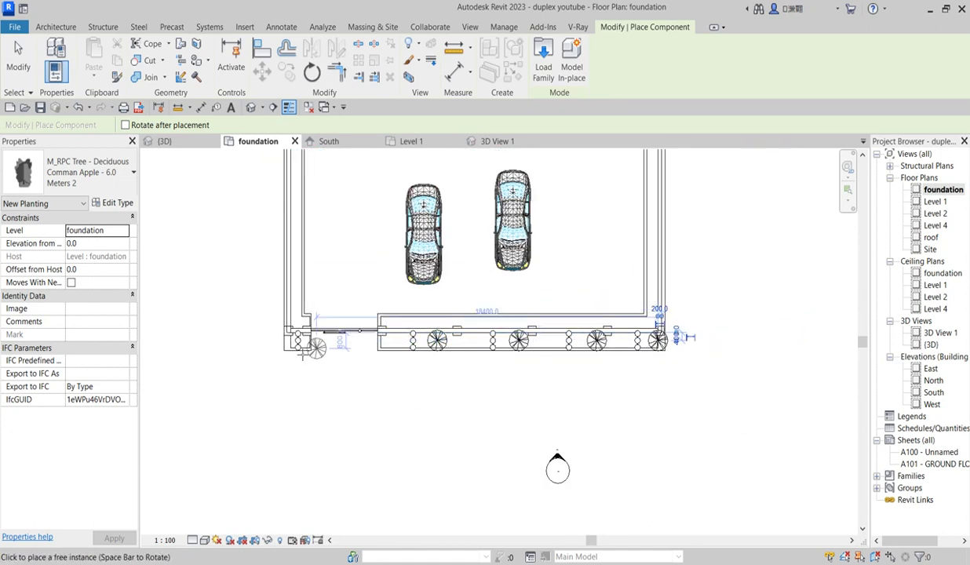
pyautogui.scroll(2, 299, 346)
pyautogui.scroll(-2, 373, 275)
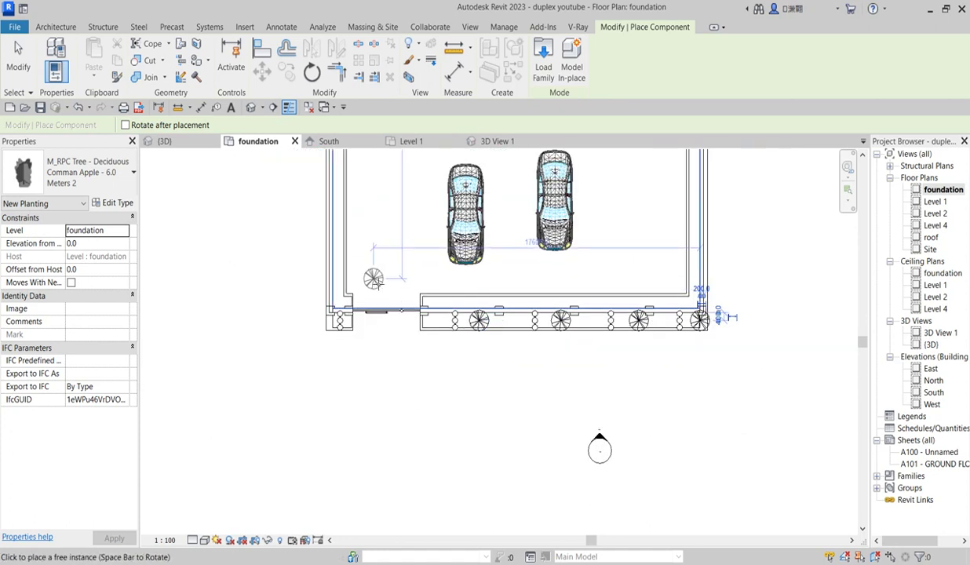
pyautogui.scroll(2, 338, 253)
pyautogui.scroll(2, 339, 249)
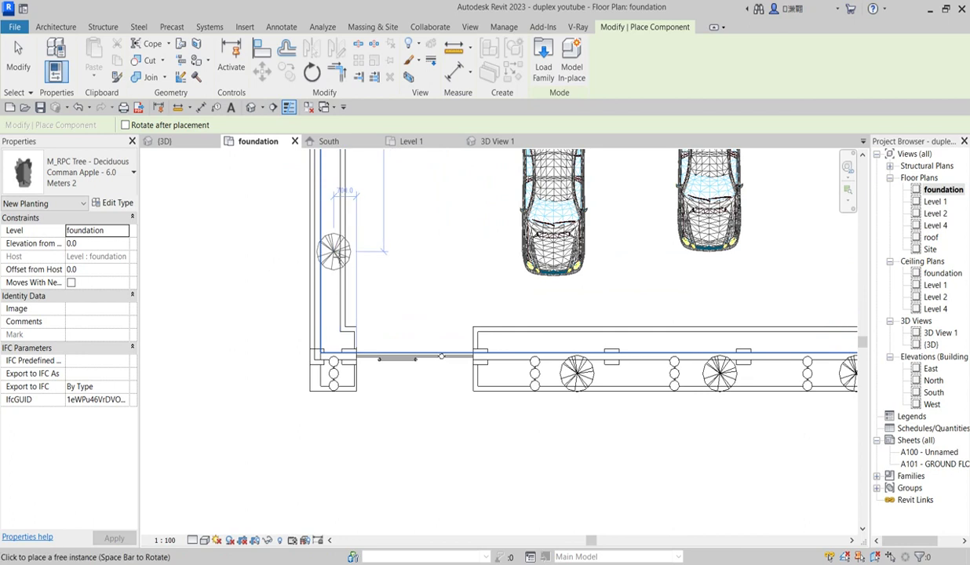
# Place palm trees beside the left and right boundary walls
pyautogui.click(334, 392)
pyautogui.scroll(-3, 341, 362)
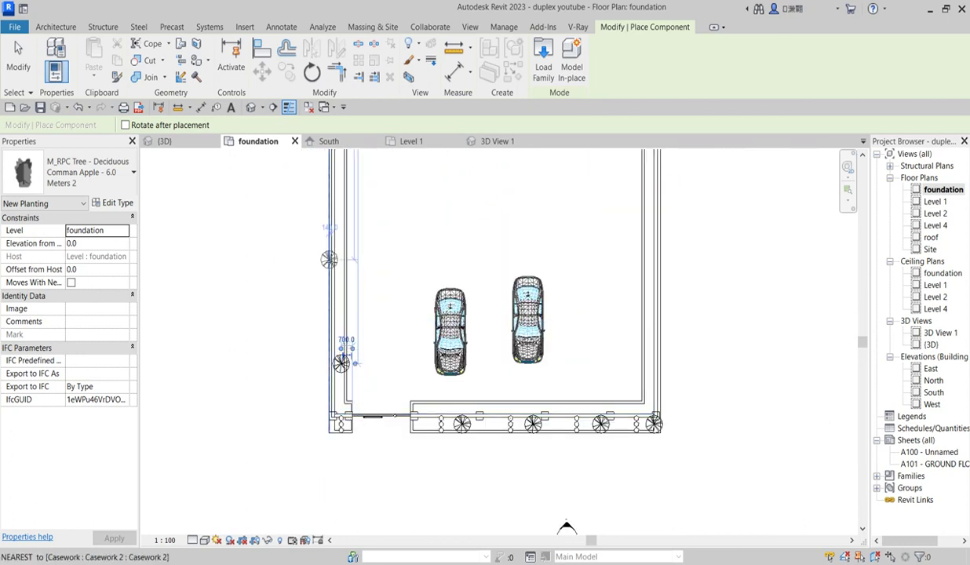
pyautogui.scroll(2, 338, 251)
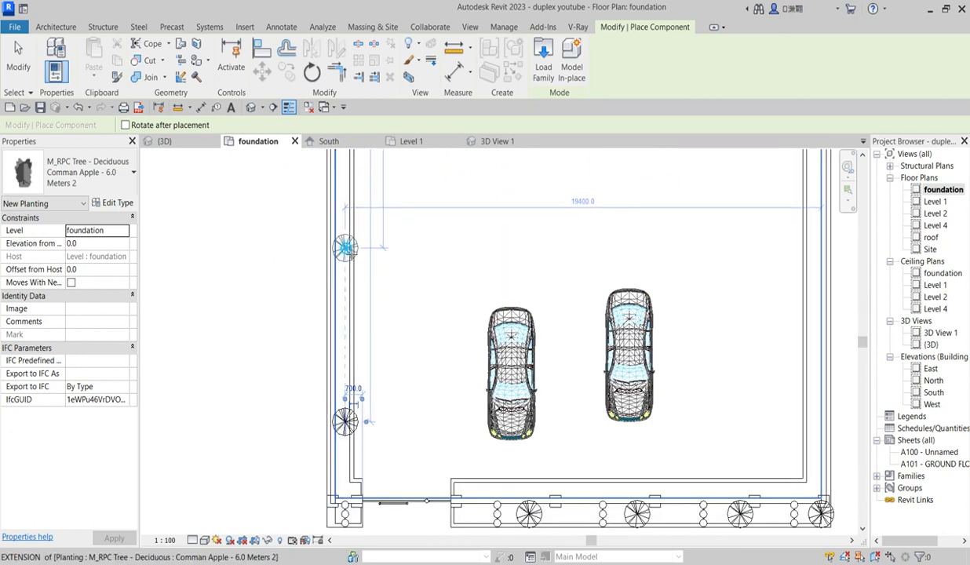
pyautogui.click(345, 249)
pyautogui.scroll(-3, 345, 248)
pyautogui.scroll(2, 339, 236)
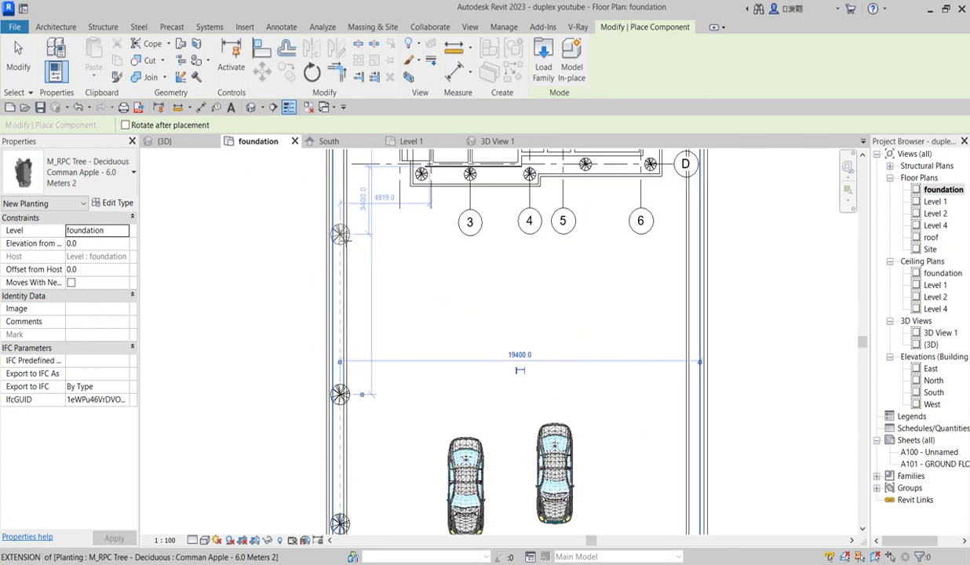
pyautogui.scroll(-2, 396, 459)
pyautogui.scroll(4, 372, 267)
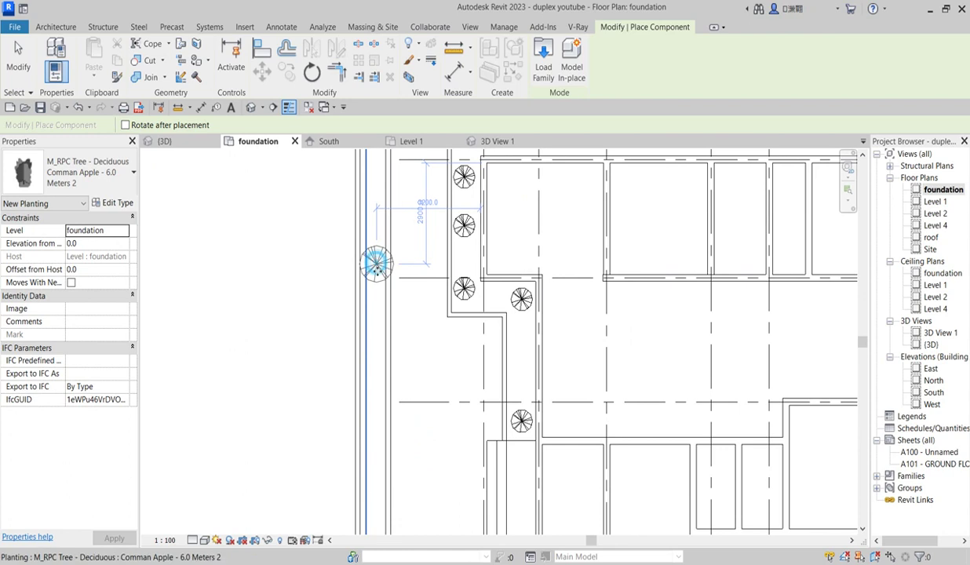
pyautogui.scroll(-5, 376, 264)
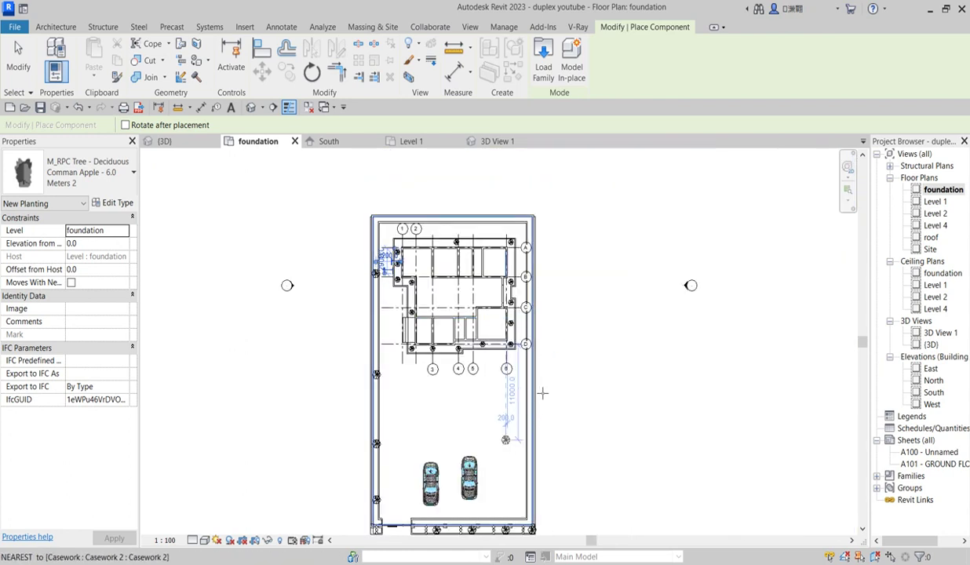
pyautogui.scroll(5, 543, 394)
pyautogui.scroll(2, 547, 331)
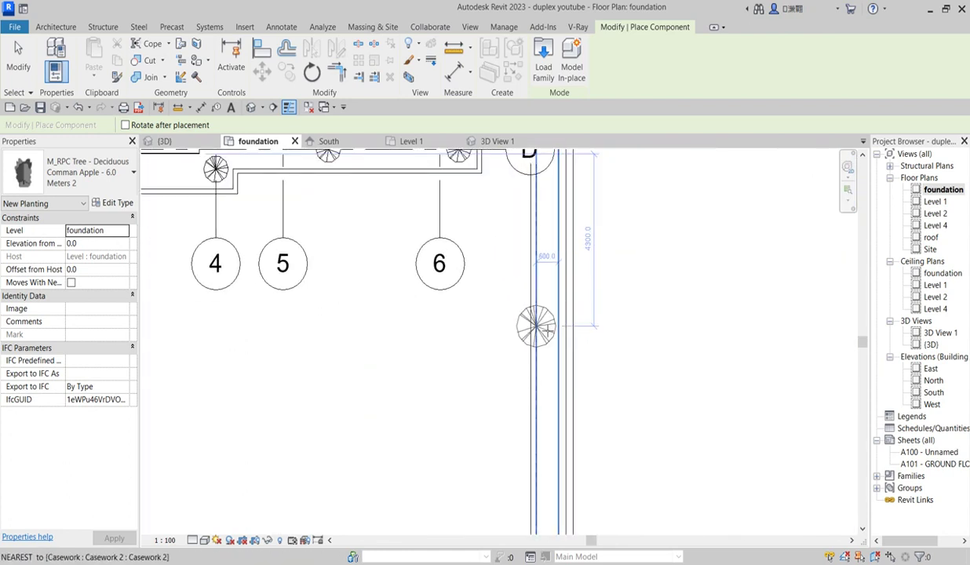
pyautogui.click(542, 338)
pyautogui.scroll(-5, 541, 354)
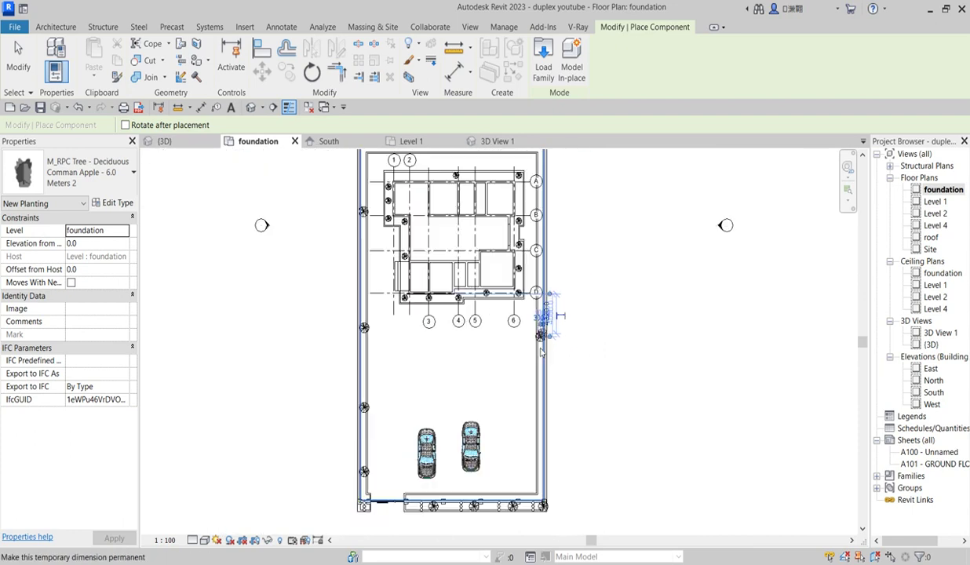
pyautogui.scroll(4, 542, 358)
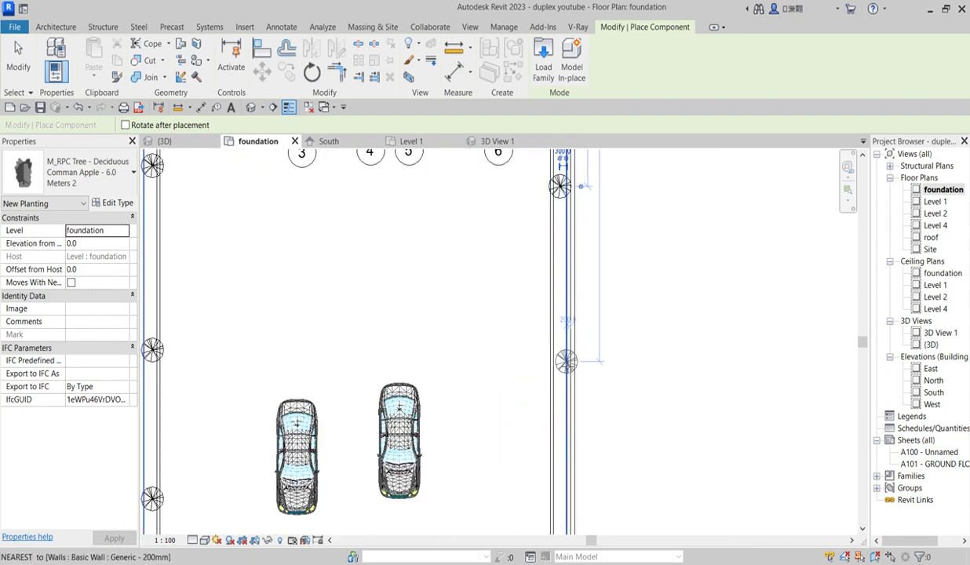
pyautogui.scroll(-3, 554, 338)
pyautogui.scroll(3, 552, 406)
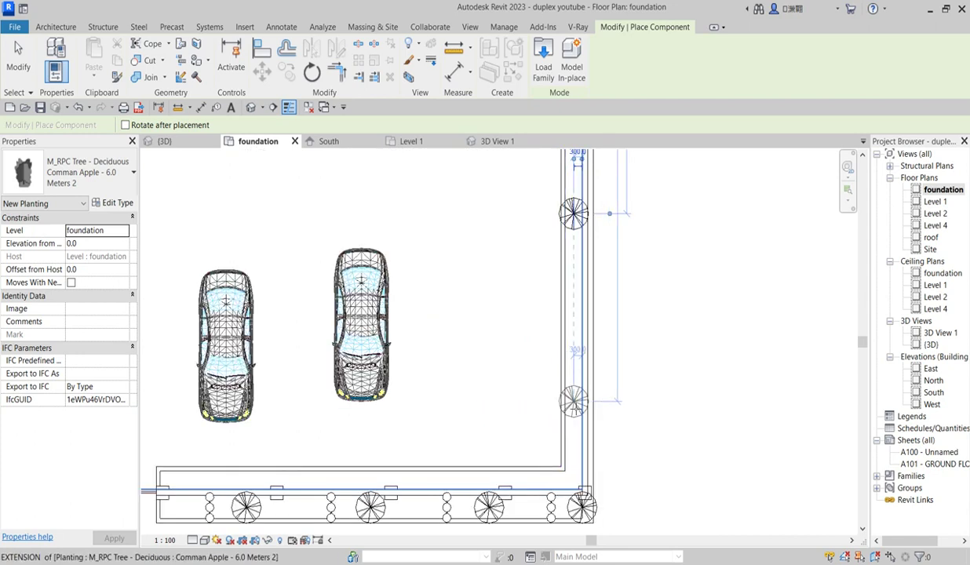
pyautogui.scroll(-3, 502, 351)
# Cancel the tree Place Component command from the right-click menu
pyautogui.rightClick(493, 326)
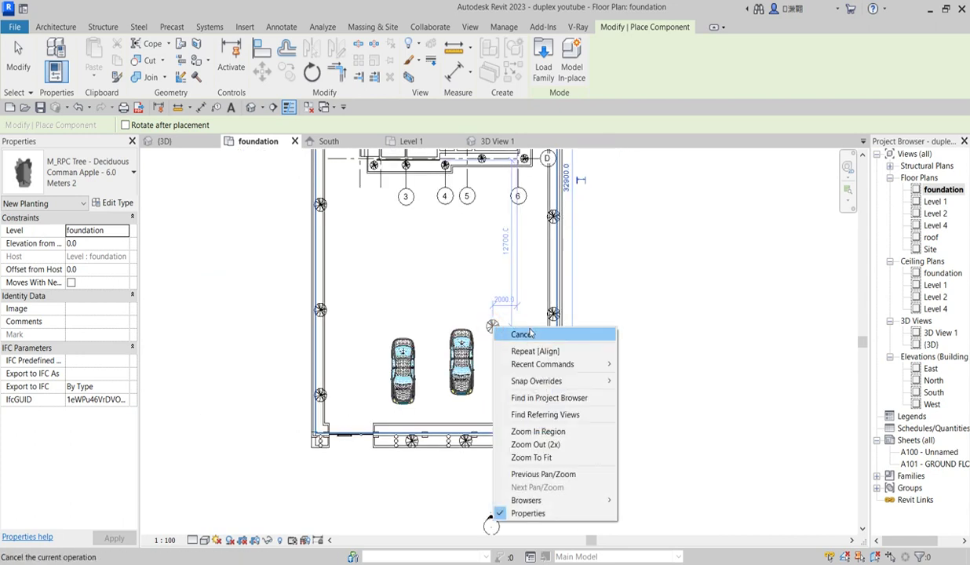
pyautogui.press('Escape')
pyautogui.rightClick(502, 371)
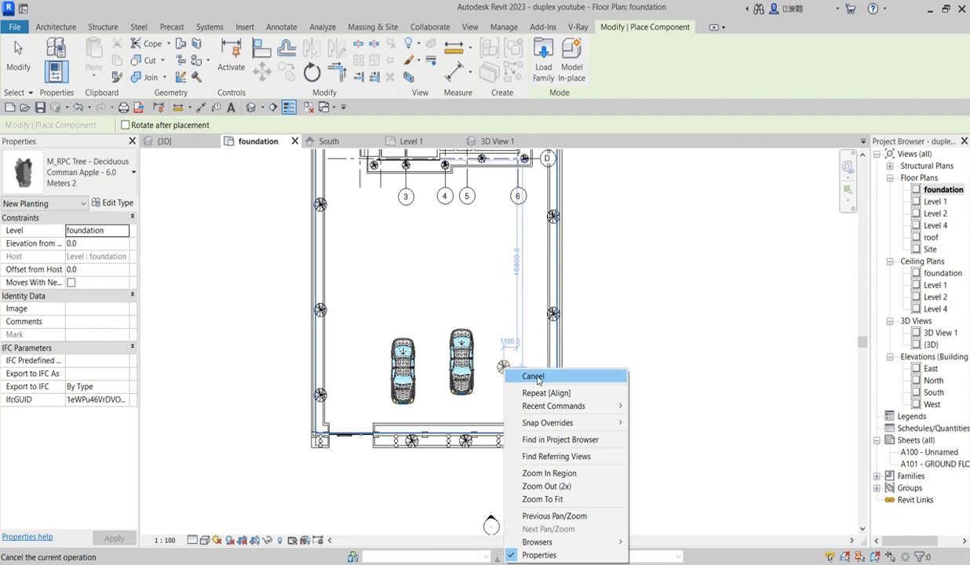
pyautogui.click(522, 379)
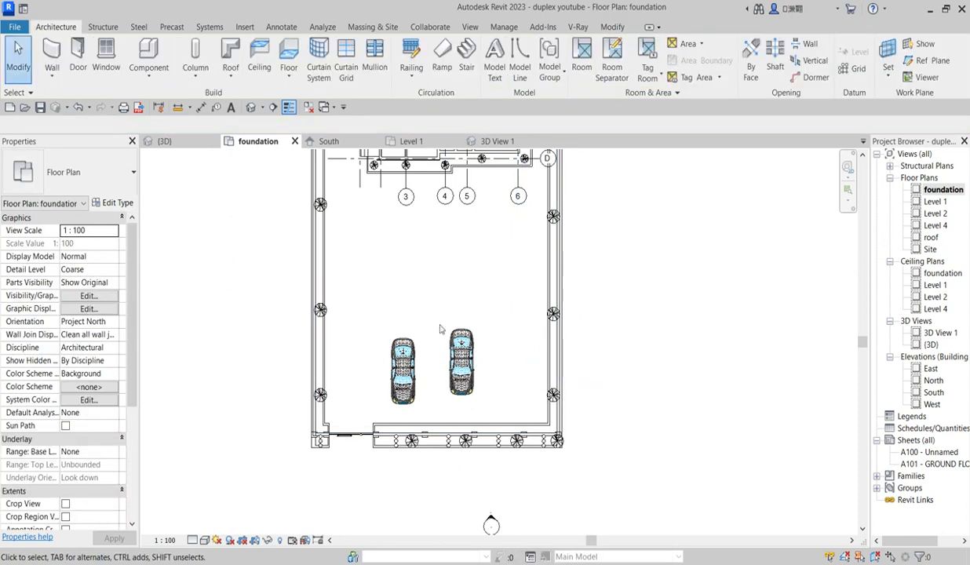
# Open the {3D} view and zoom onto the front fence
pyautogui.doubleClick(931, 346)
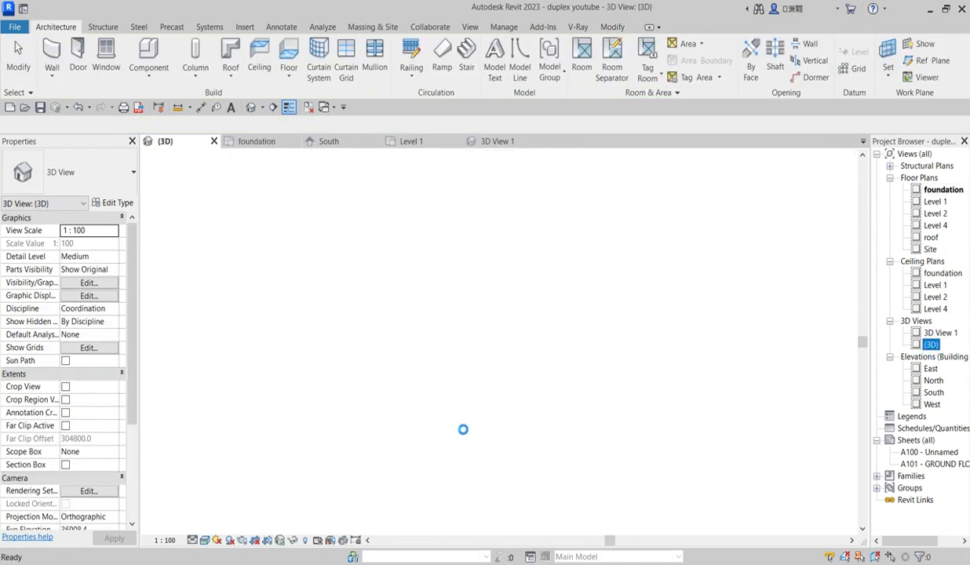
pyautogui.scroll(-2, 440, 385)
pyautogui.scroll(8, 507, 370)
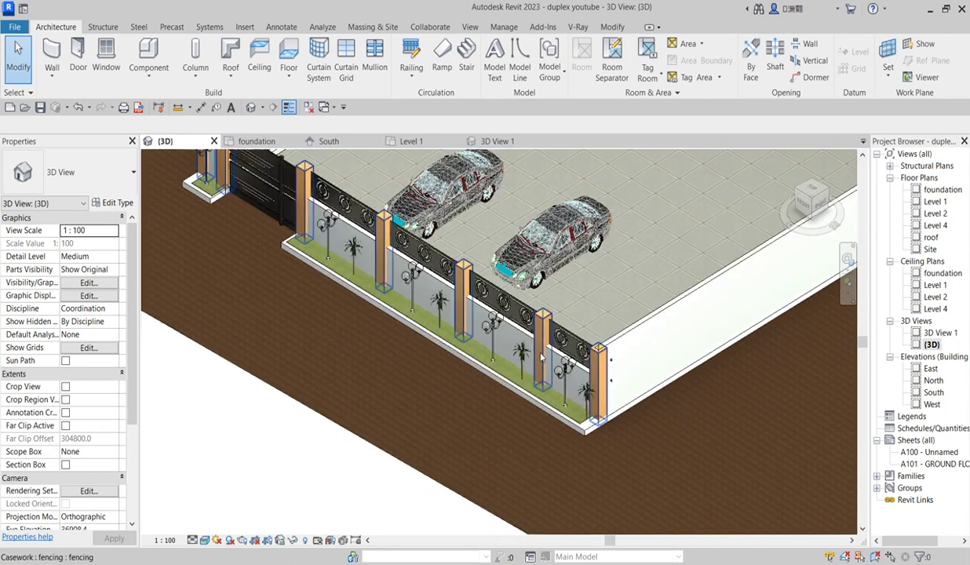
pyautogui.scroll(-4, 488, 339)
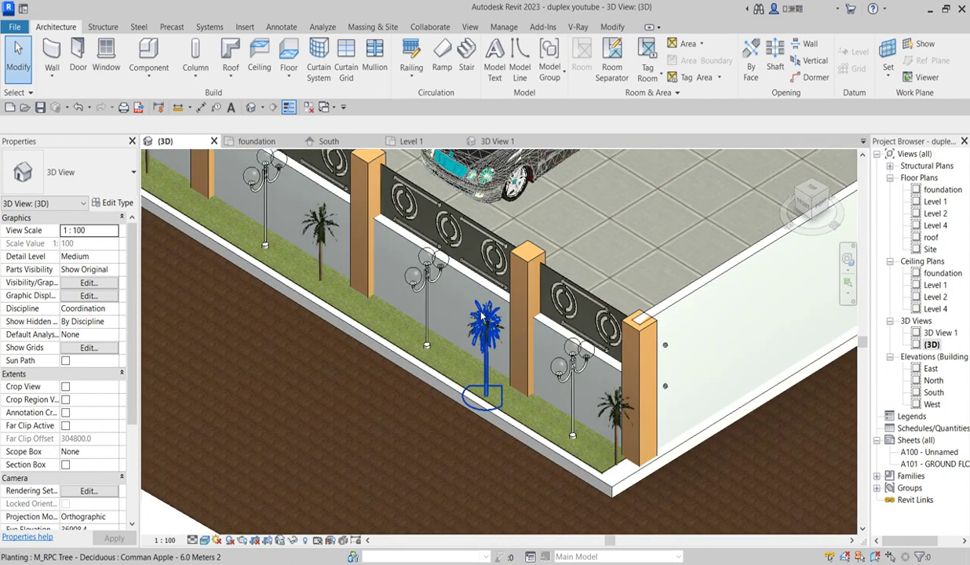
# Select a palm tree by the fence and open its Type Properties
pyautogui.click(487, 336)
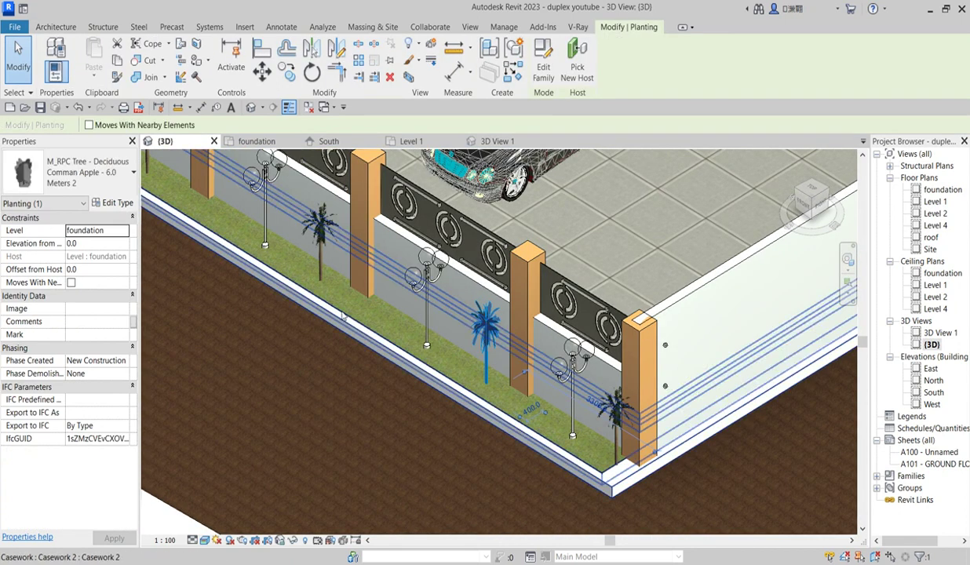
pyautogui.scroll(-1, 200, 322)
pyautogui.scroll(-2, 165, 290)
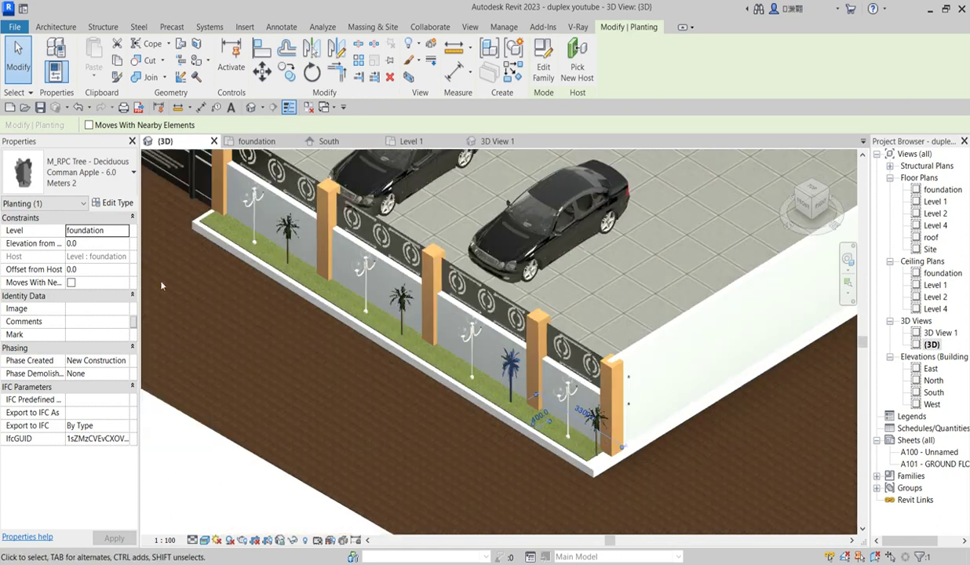
pyautogui.click(113, 203)
# Set the palm tree type's Height to 2500
pyautogui.click(361, 266)
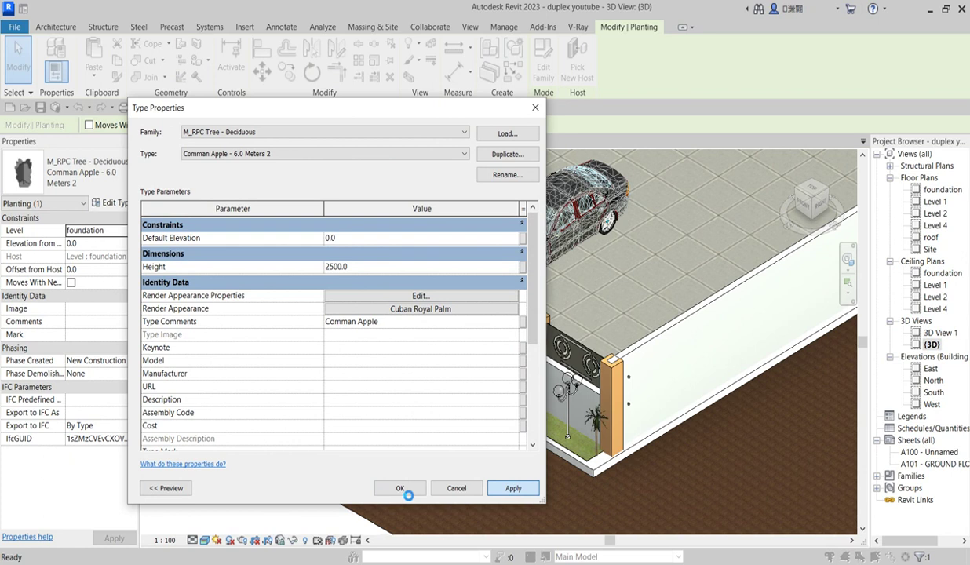
pyautogui.click(400, 489)
pyautogui.click(418, 472)
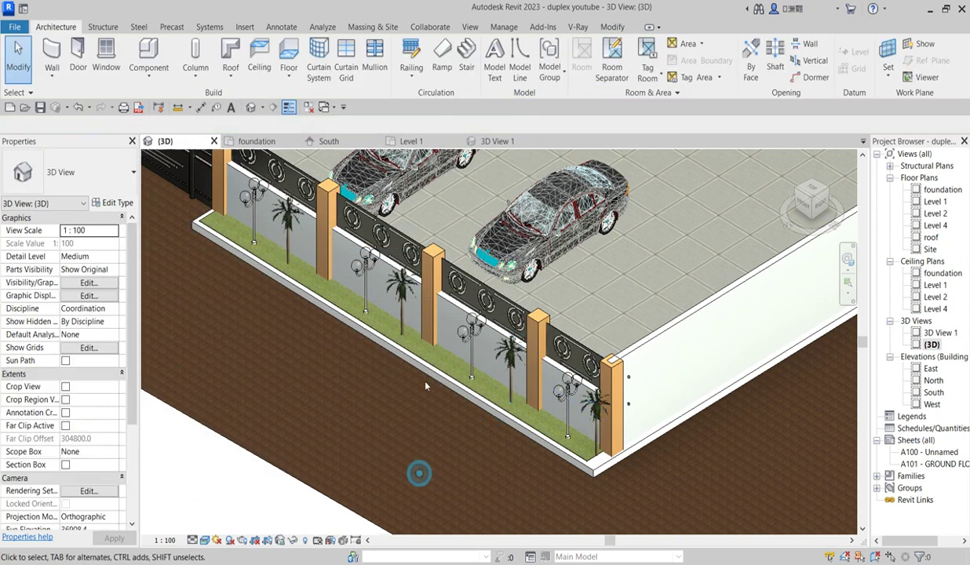
# Reselect a fence palm and set its type's Render Appearance to Windmill Palm
pyautogui.scroll(5, 508, 376)
pyautogui.click(509, 377)
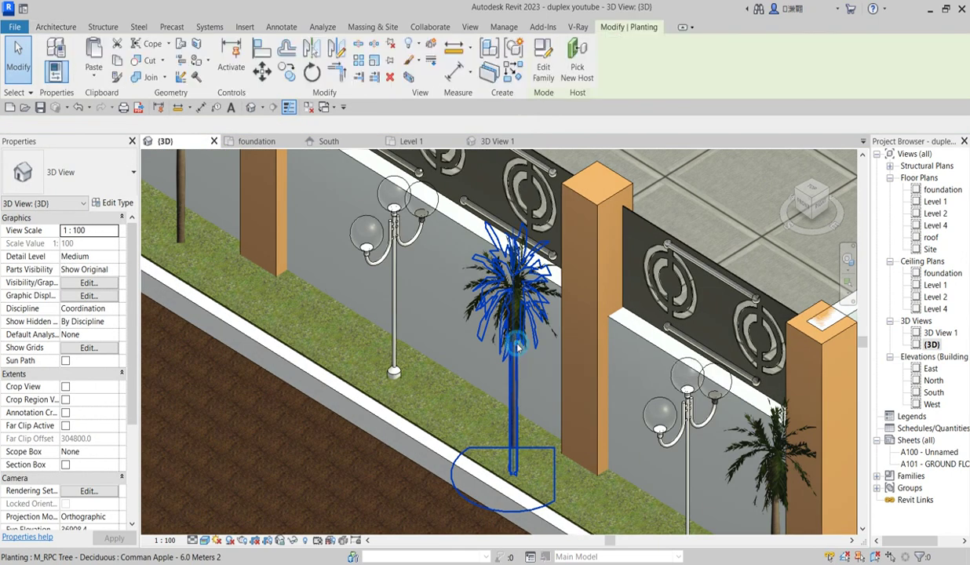
pyautogui.scroll(-5, 509, 377)
pyautogui.click(118, 203)
pyautogui.click(455, 308)
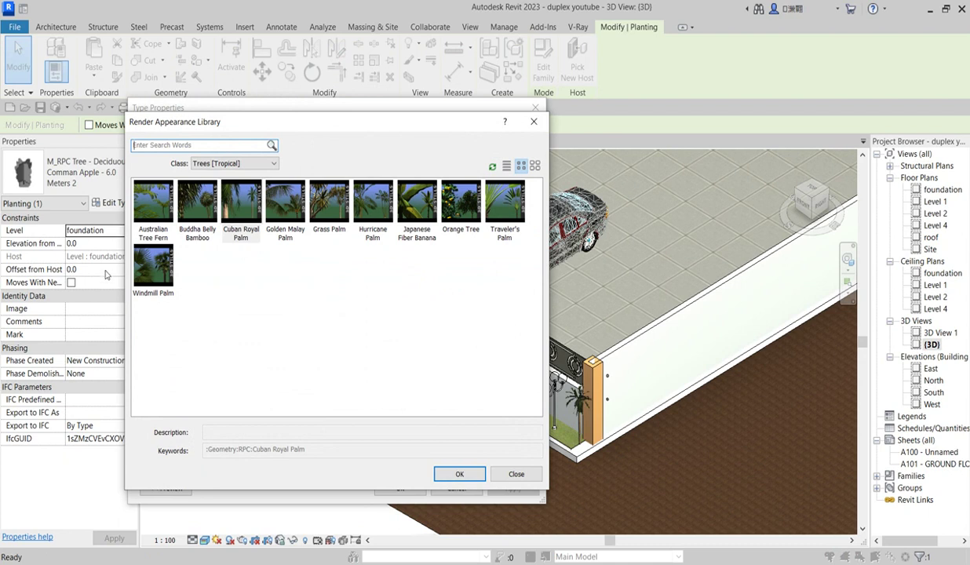
pyautogui.click(156, 270)
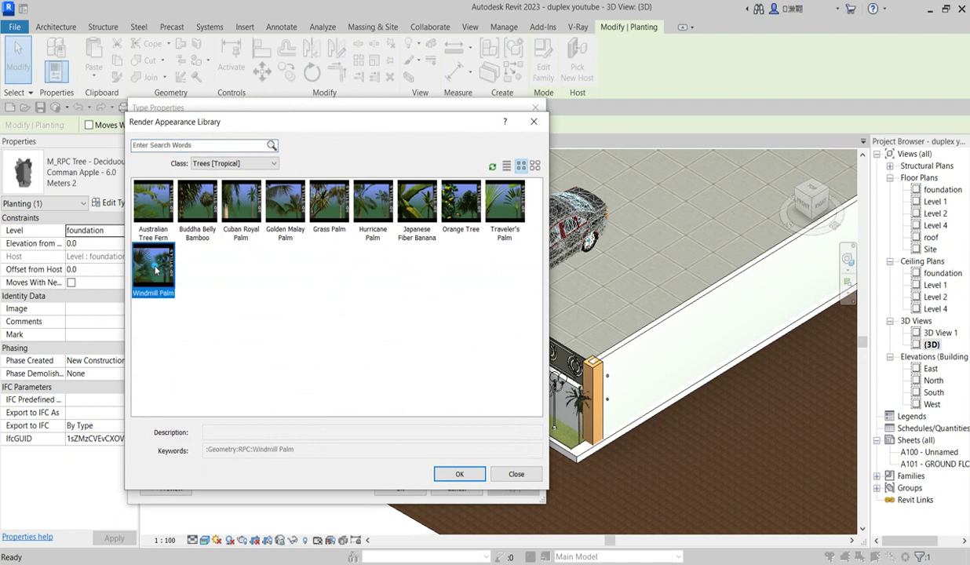
pyautogui.doubleClick(155, 276)
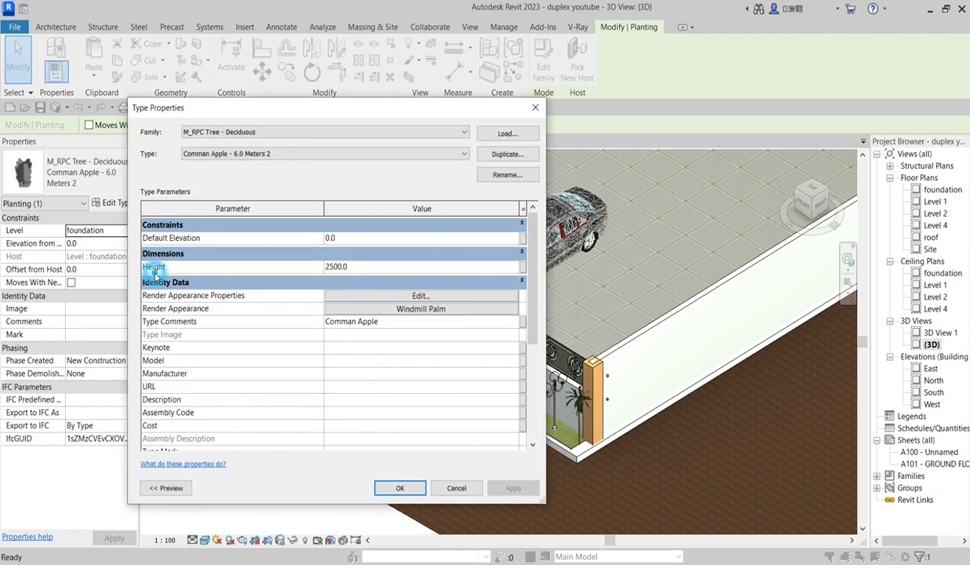
pyautogui.click(410, 490)
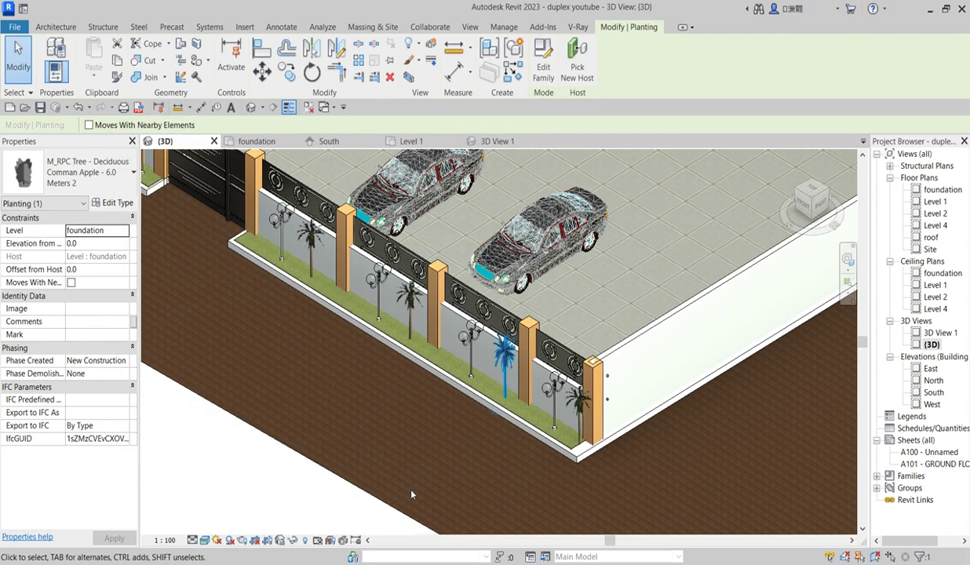
pyautogui.click(365, 389)
# Select a fence palm and switch its type's Render Appearance to Cuban Royal Palm
pyautogui.scroll(3, 430, 429)
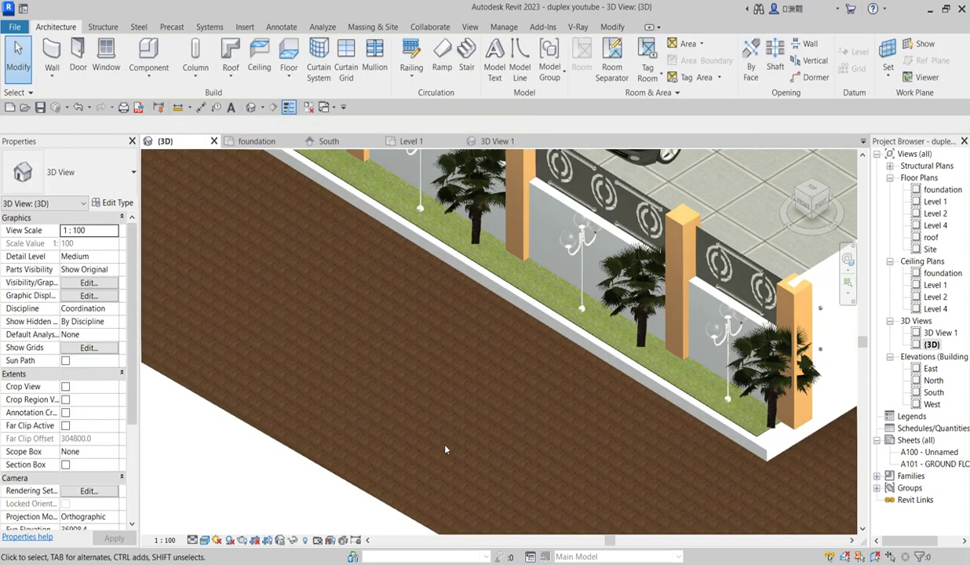
pyautogui.scroll(-2, 442, 335)
pyautogui.scroll(-1, 442, 335)
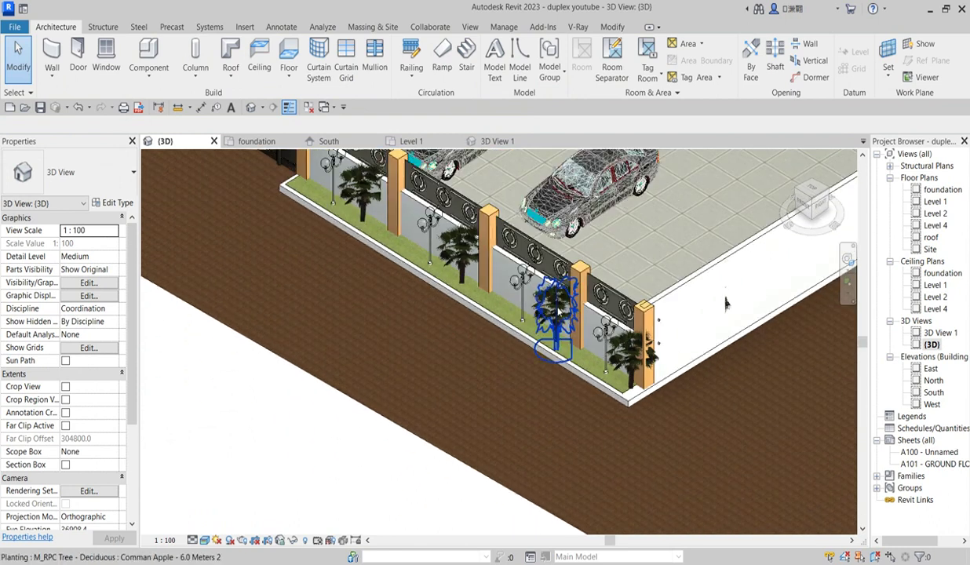
pyautogui.click(556, 314)
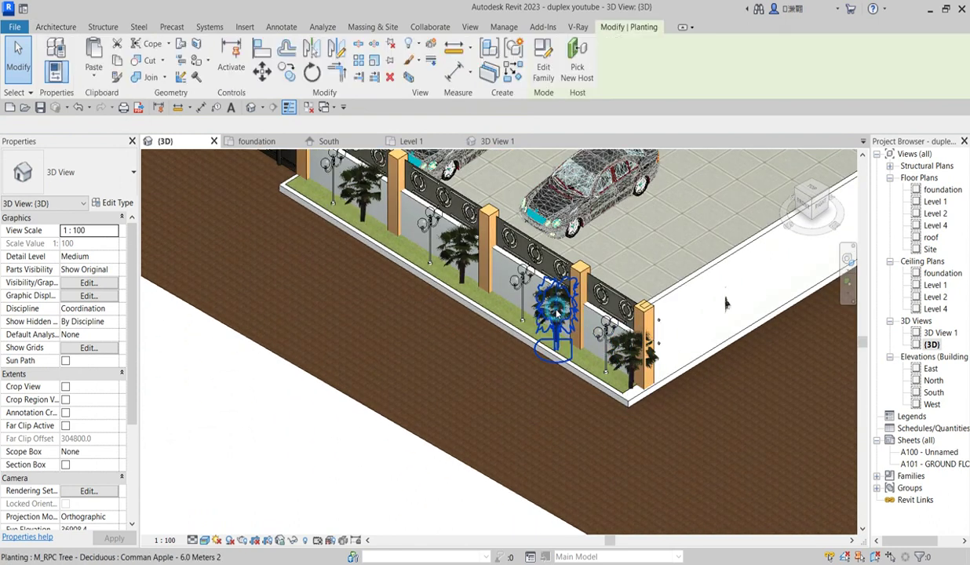
pyautogui.click(122, 203)
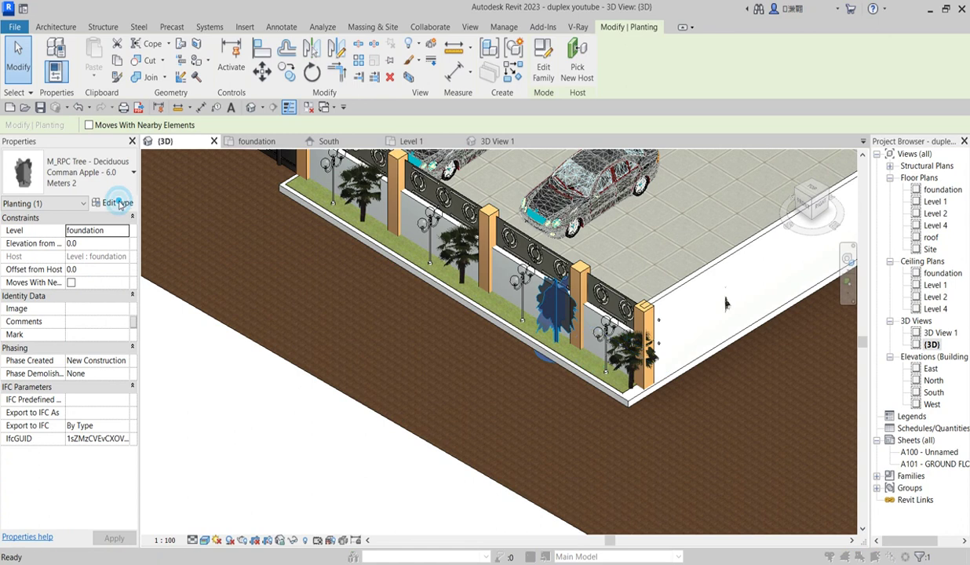
pyautogui.click(433, 309)
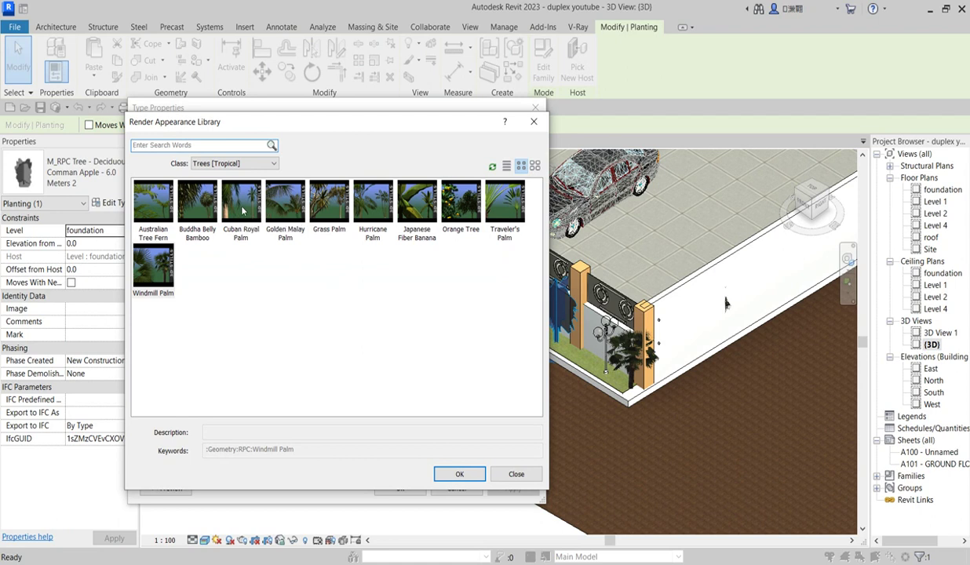
pyautogui.click(243, 210)
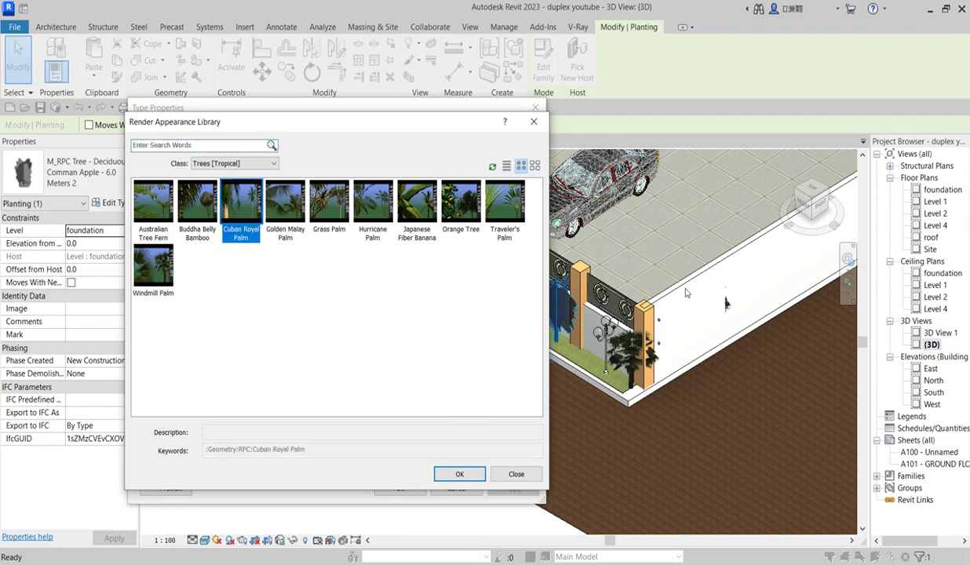
pyautogui.click(463, 476)
pyautogui.click(401, 489)
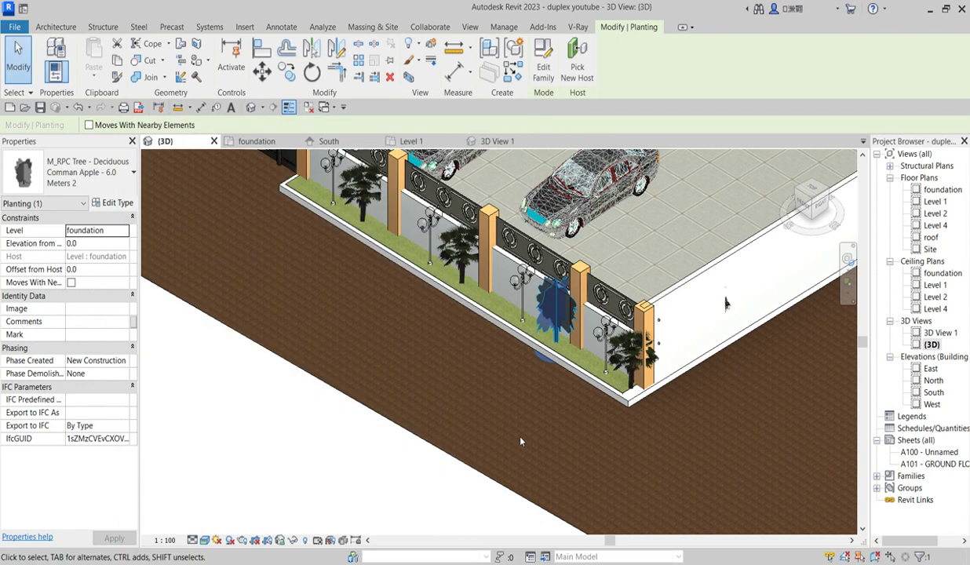
pyautogui.scroll(2, 680, 359)
pyautogui.scroll(3, 679, 359)
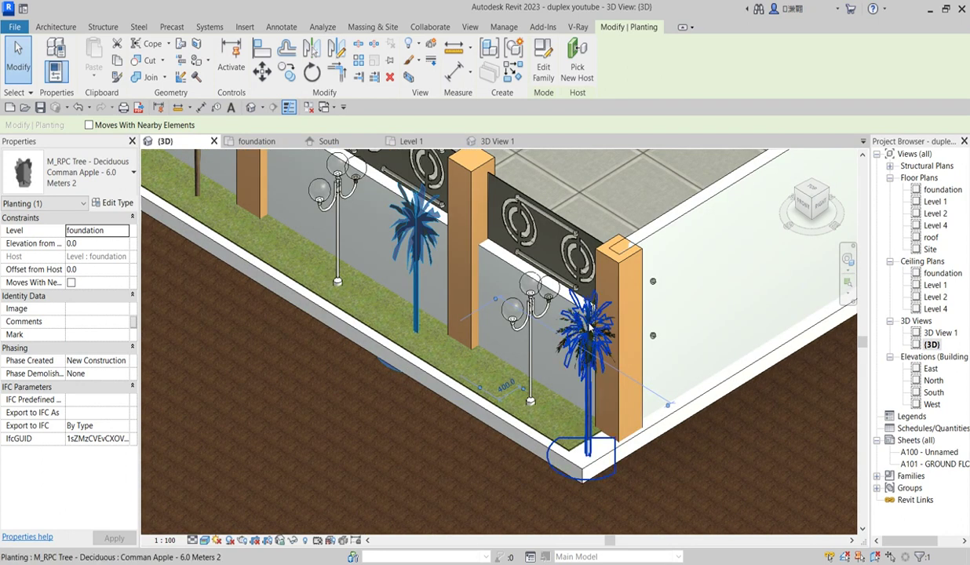
pyautogui.scroll(-3, 533, 430)
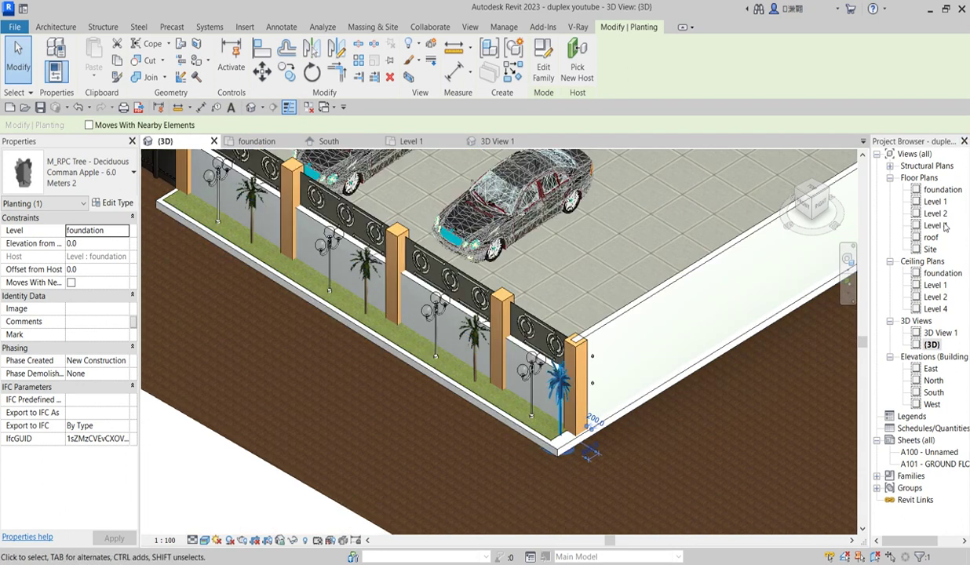
pyautogui.doubleClick(942, 191)
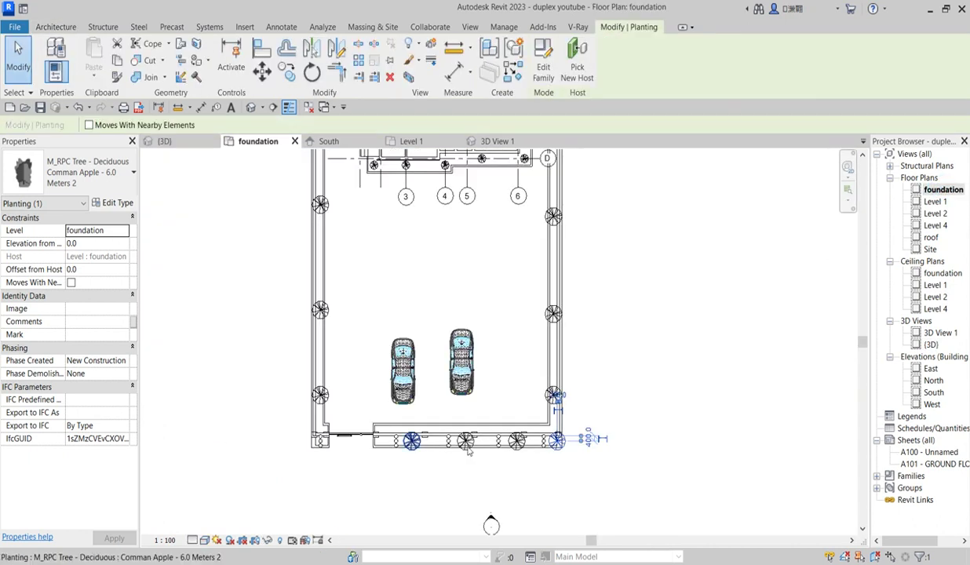
pyautogui.scroll(2, 555, 514)
pyautogui.press('Down')
pyautogui.press('Down')
pyautogui.press('Down')
pyautogui.press('Down')
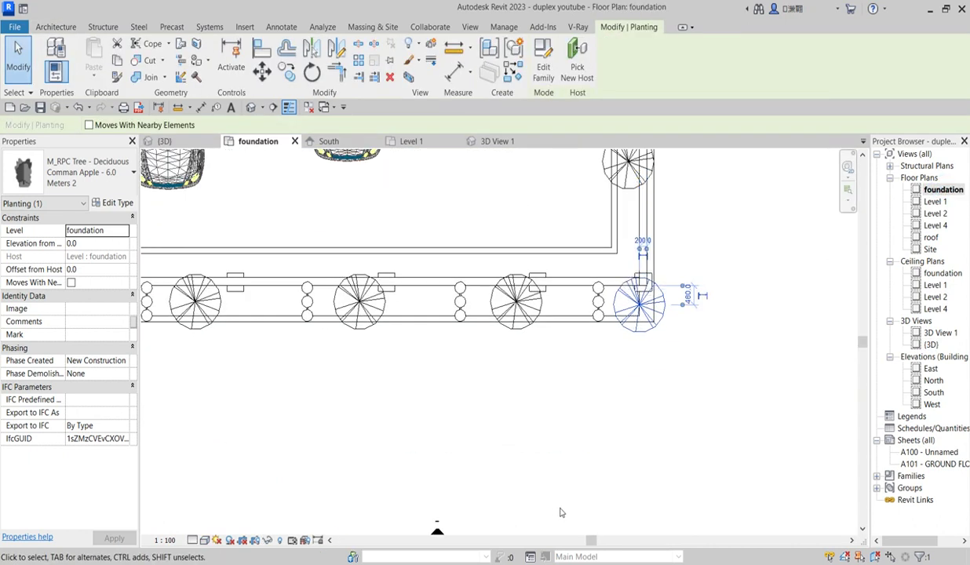
pyautogui.press('Left')
pyautogui.press('Left')
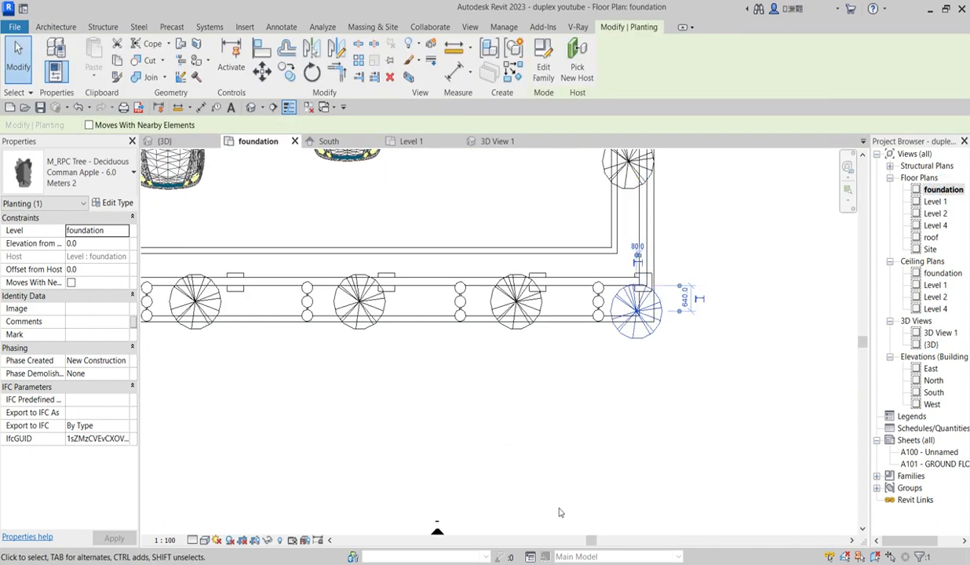
pyautogui.press('Escape')
pyautogui.scroll(-4, 546, 390)
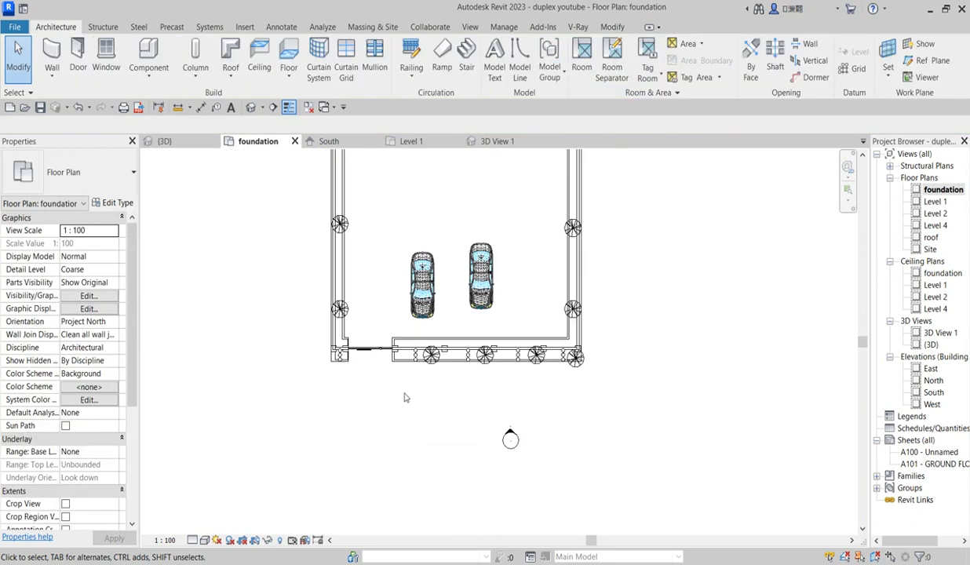
pyautogui.scroll(-2, 375, 387)
pyautogui.scroll(-2, 439, 345)
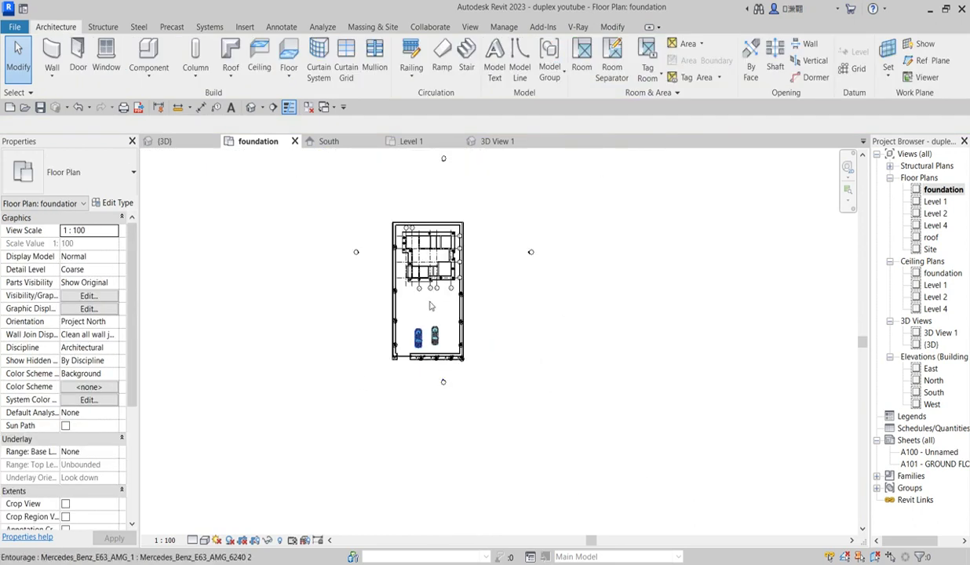
pyautogui.scroll(3, 429, 306)
pyautogui.scroll(2, 395, 436)
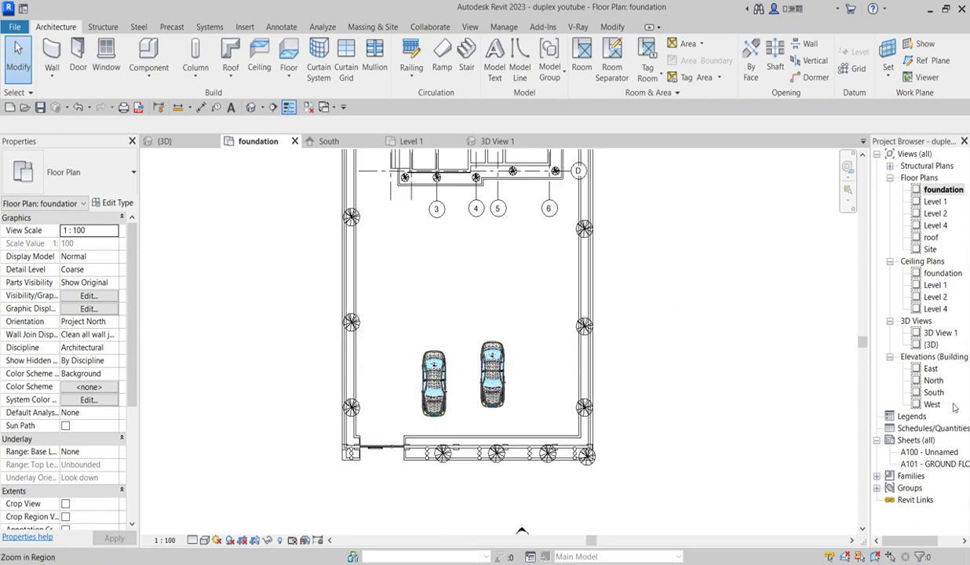
pyautogui.scroll(-2, 412, 448)
pyautogui.scroll(2, 407, 457)
pyautogui.scroll(-2, 404, 440)
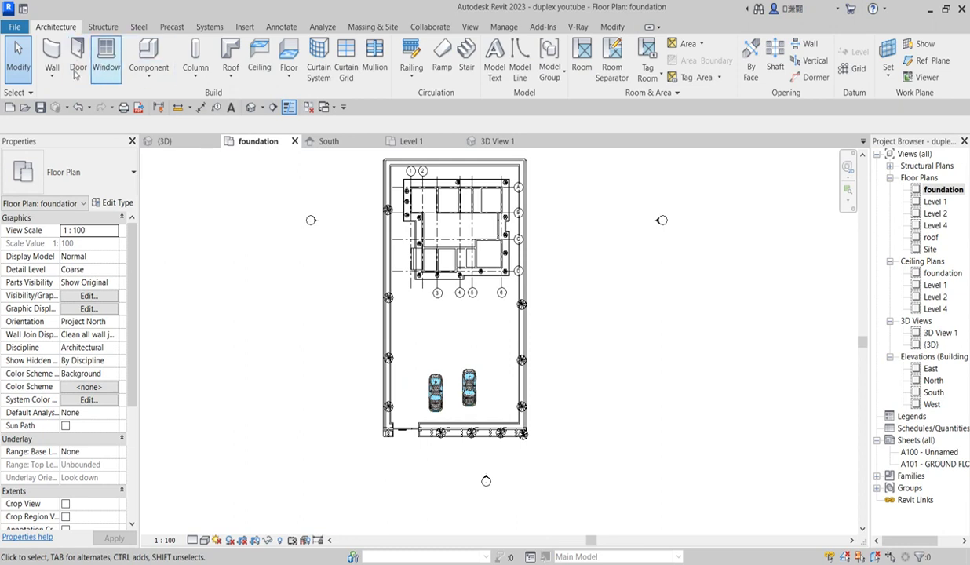
# Start a Generic 150mm floor and pick the fence wall edge as a boundary
pyautogui.click(292, 79)
pyautogui.click(312, 110)
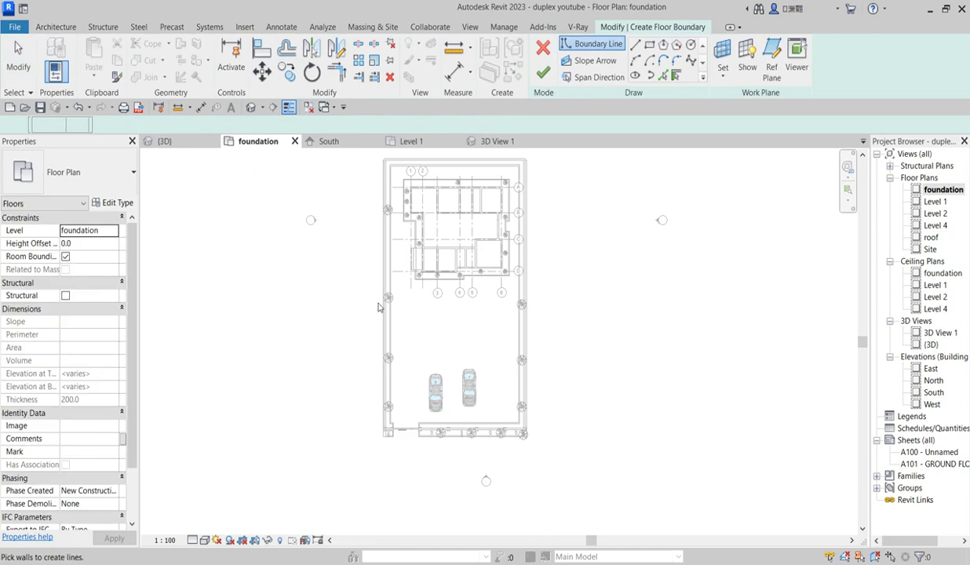
pyautogui.click(635, 45)
pyautogui.scroll(5, 389, 444)
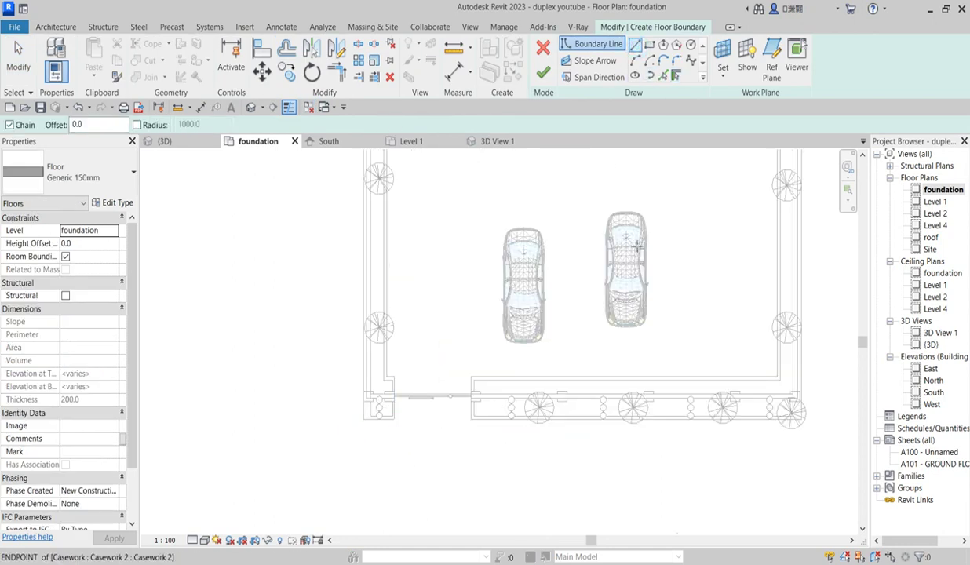
pyautogui.click(663, 74)
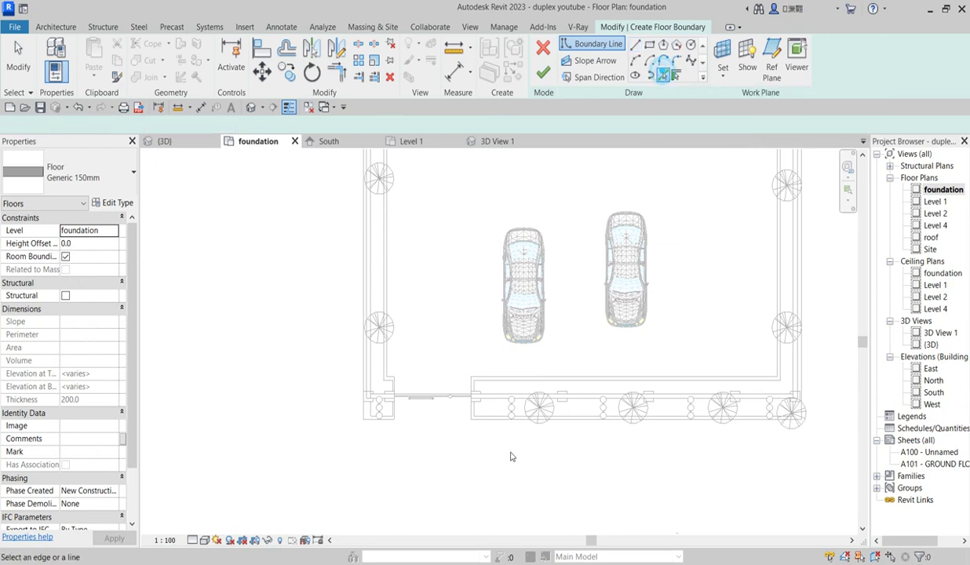
pyautogui.scroll(3, 476, 412)
pyautogui.click(473, 410)
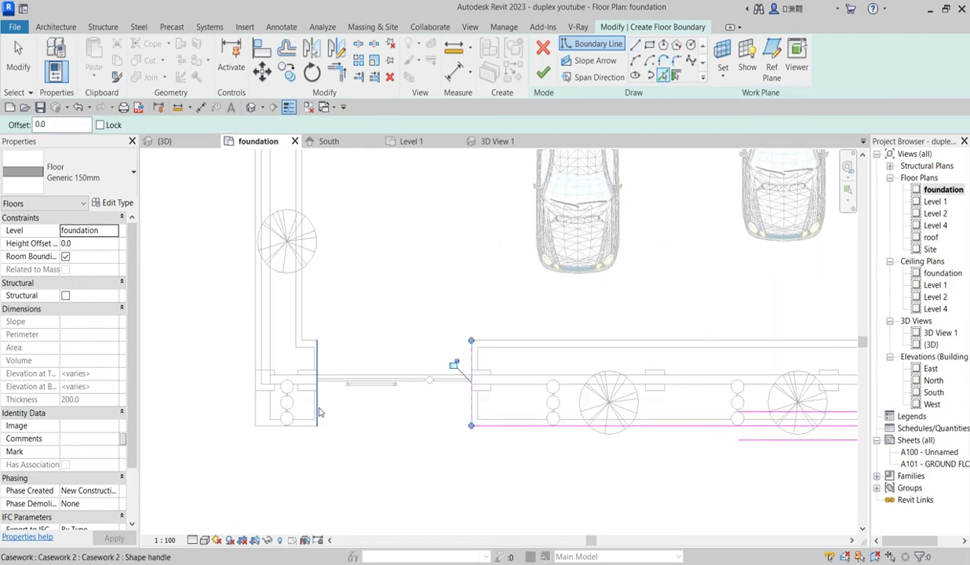
pyautogui.scroll(-4, 303, 428)
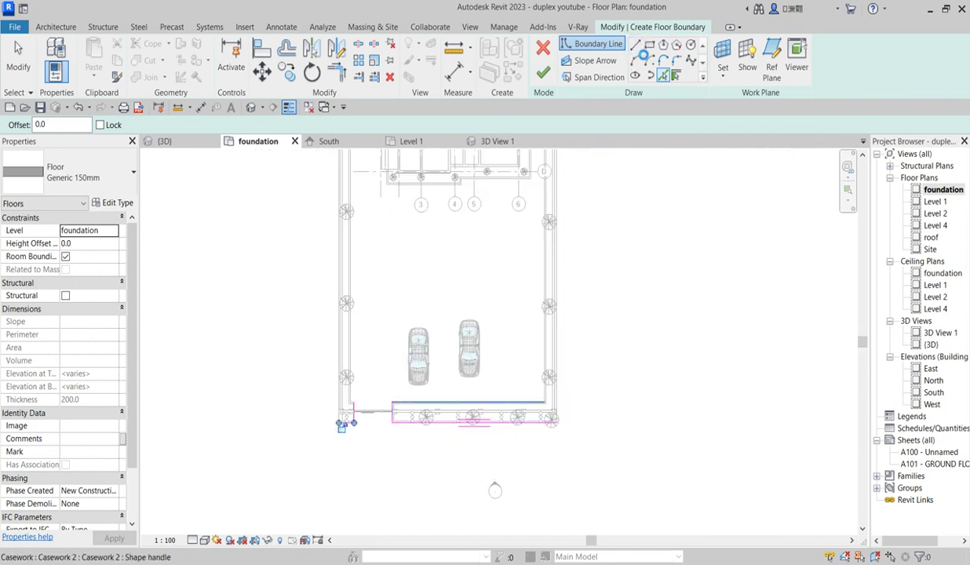
# Draw the strip's horizontal boundary line below the fence
pyautogui.click(636, 44)
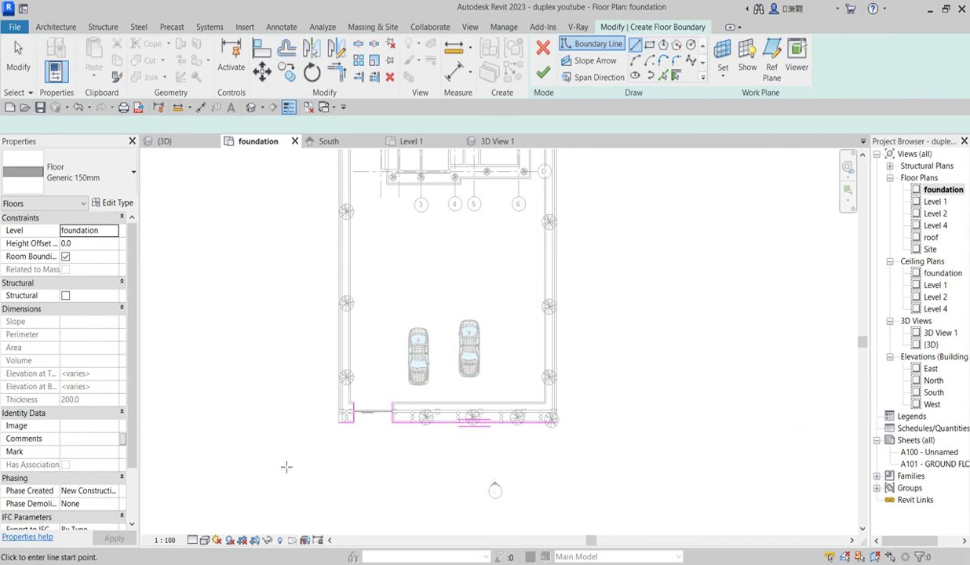
pyautogui.click(218, 469)
pyautogui.click(686, 469)
pyautogui.scroll(2, 694, 457)
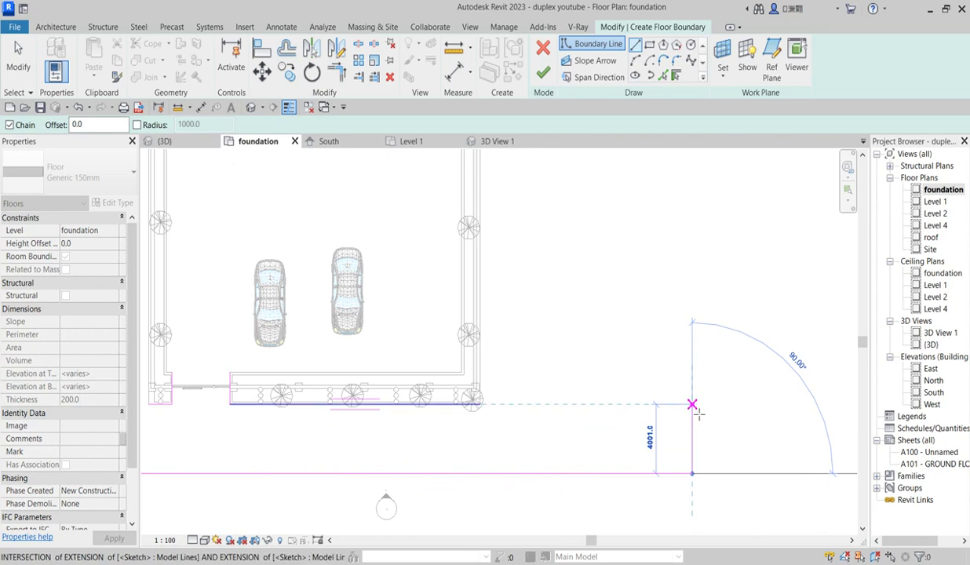
pyautogui.rightClick(625, 416)
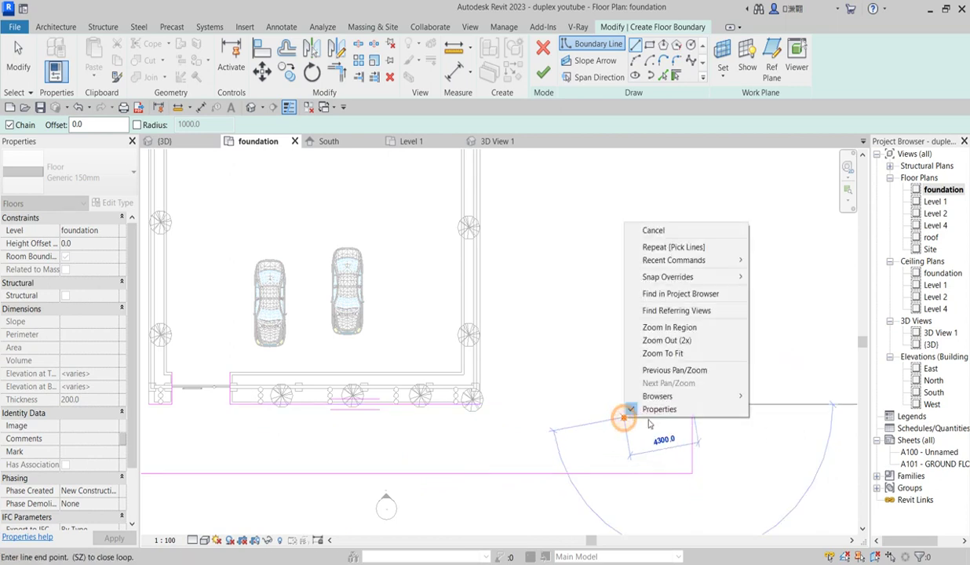
pyautogui.click(652, 230)
pyautogui.scroll(2, 685, 450)
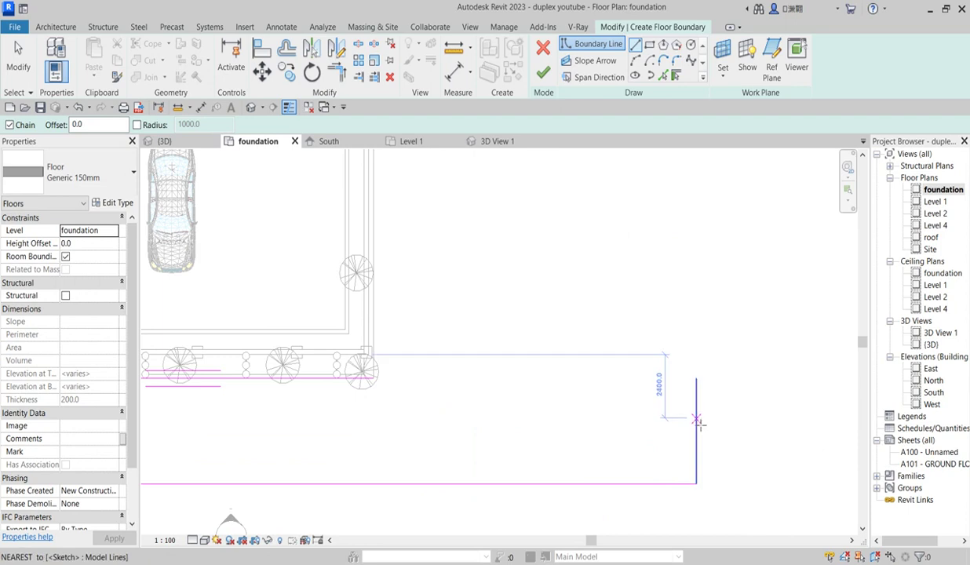
# Draw the zigzag break-line at the strip's right end and copy it to the left end
pyautogui.click(663, 428)
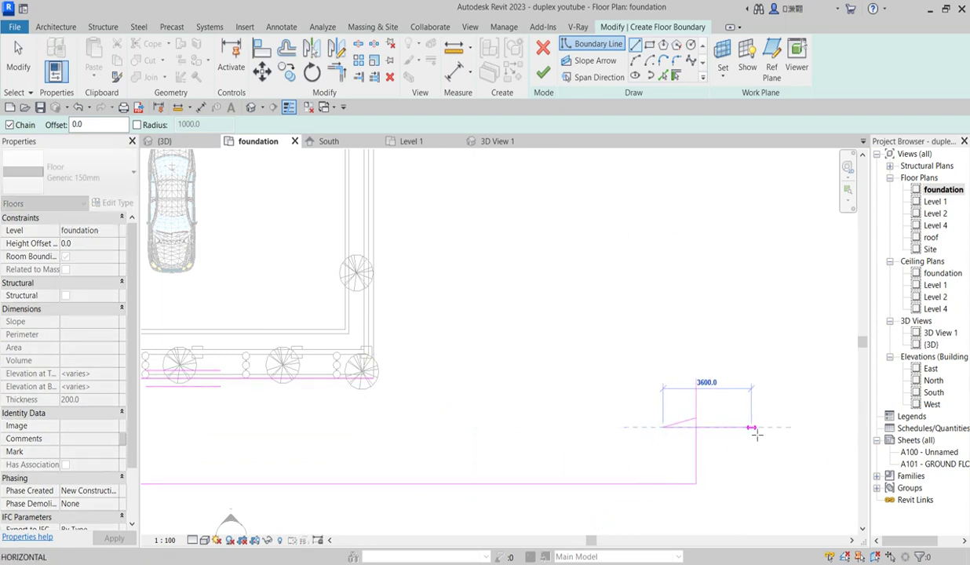
pyautogui.press('Escape')
pyautogui.scroll(-2, 684, 441)
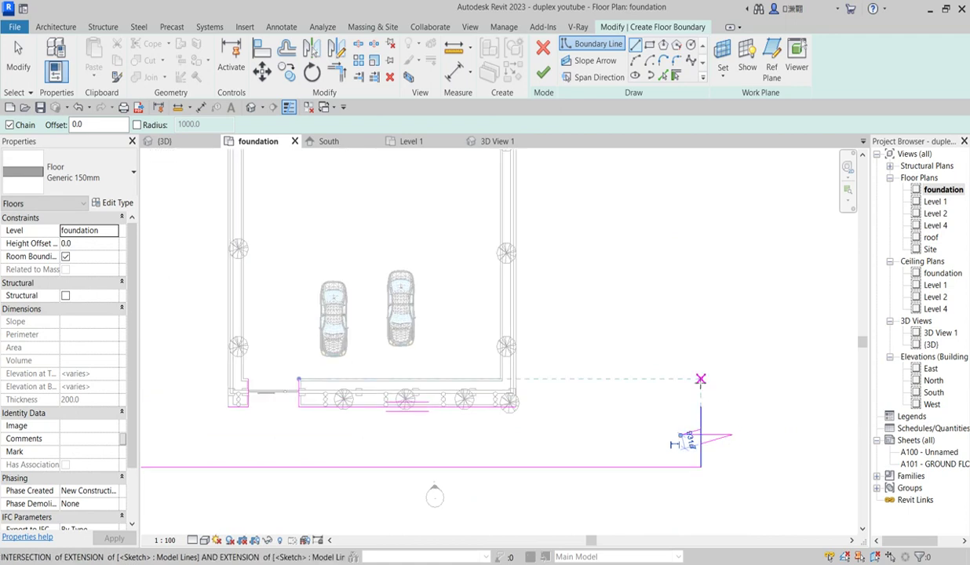
pyautogui.scroll(-2, 676, 397)
pyautogui.rightClick(682, 373)
pyautogui.click(683, 377)
pyautogui.rightClick(645, 372)
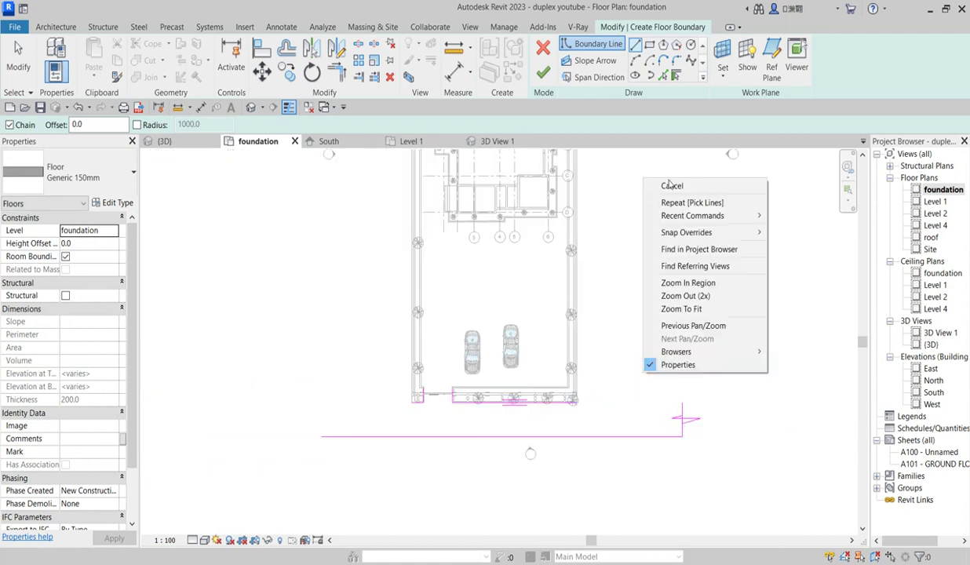
pyautogui.click(669, 183)
pyautogui.moveTo(612, 346); pyautogui.dragTo(765, 515)
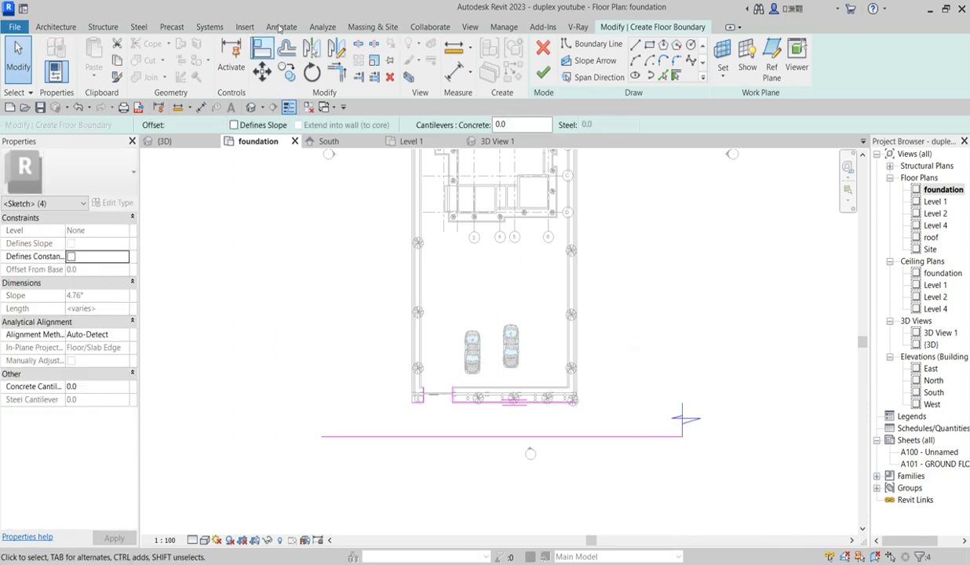
pyautogui.click(338, 49)
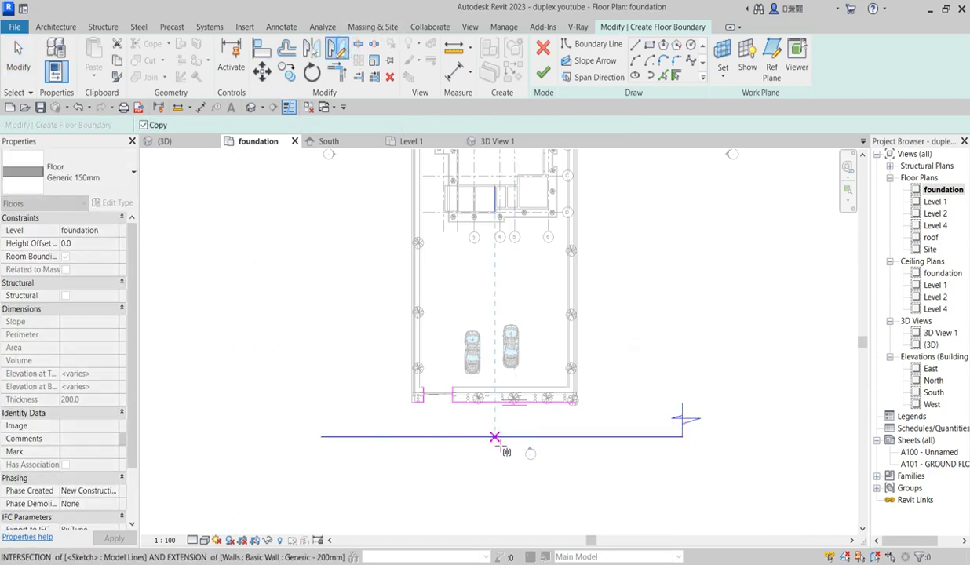
pyautogui.press('Escape')
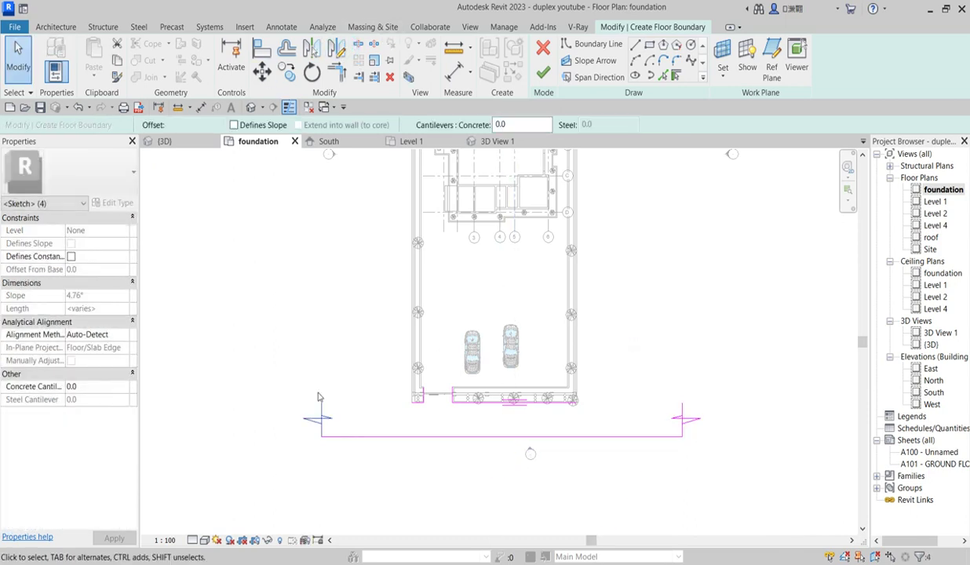
# Trim/Extend the left-end boundary and vertical lines into a closed corner
pyautogui.scroll(2, 309, 383)
pyautogui.click(636, 47)
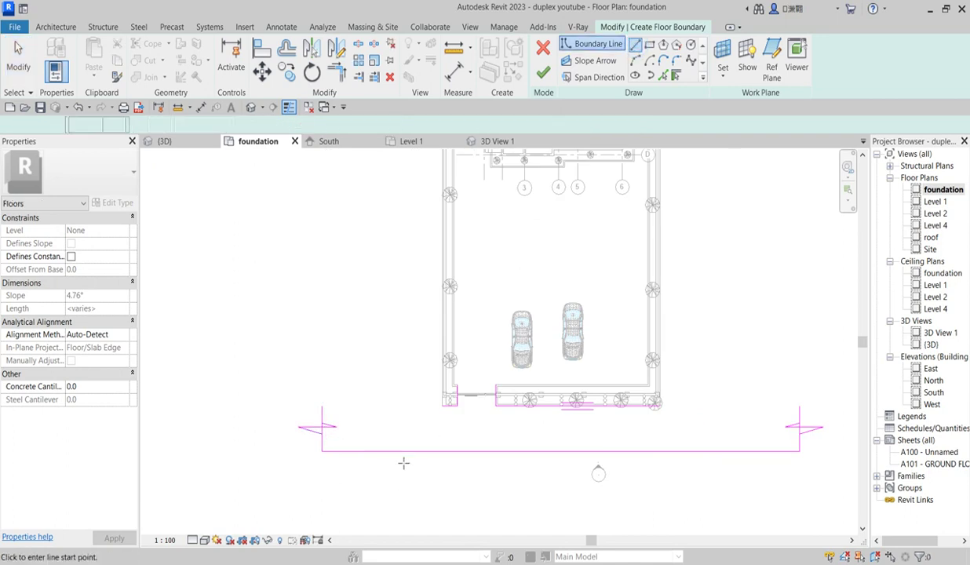
pyautogui.scroll(2, 422, 390)
pyautogui.click(337, 70)
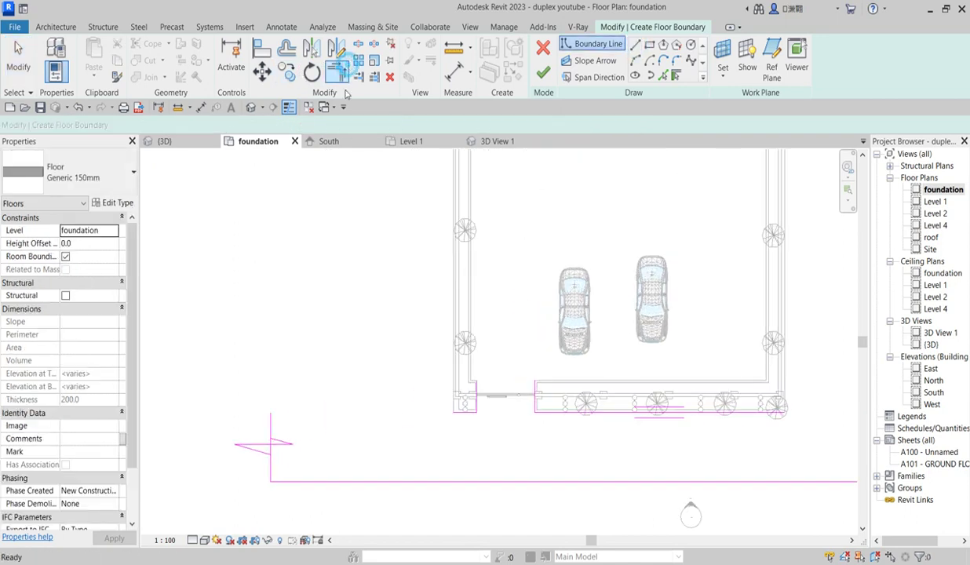
pyautogui.click(460, 412)
pyautogui.click(270, 422)
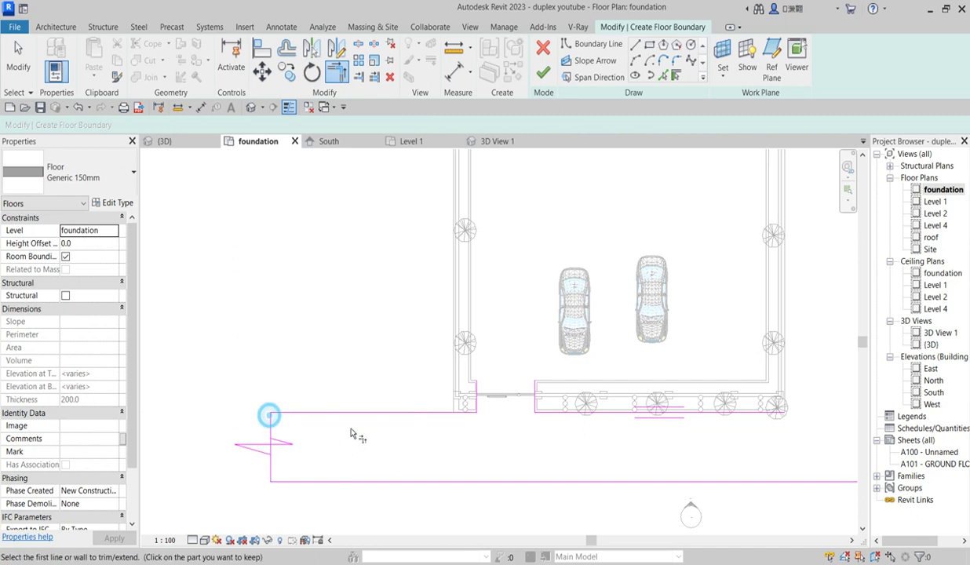
pyautogui.scroll(2, 542, 424)
pyautogui.scroll(1, 432, 341)
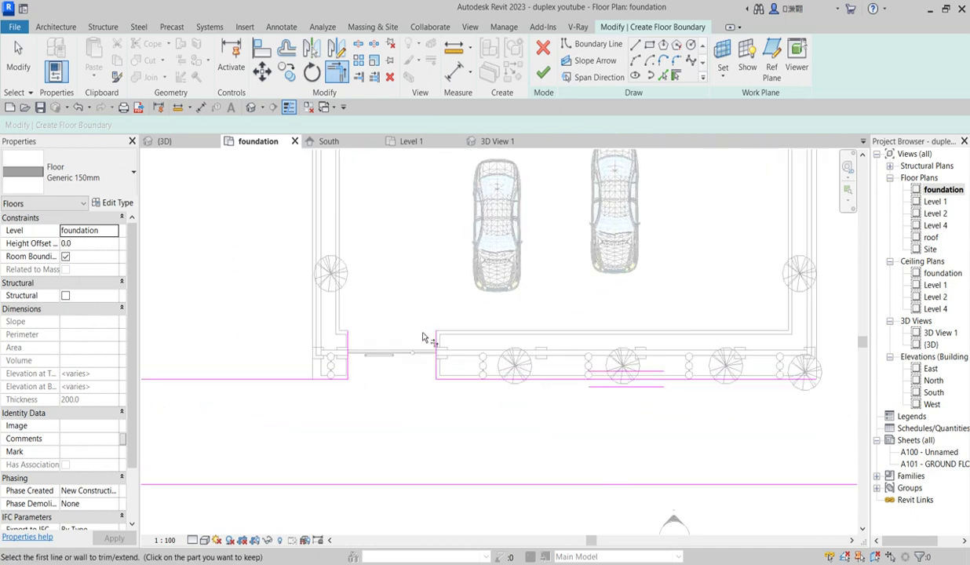
# Draw a boundary line across the gate opening from the wall corner
pyautogui.click(636, 45)
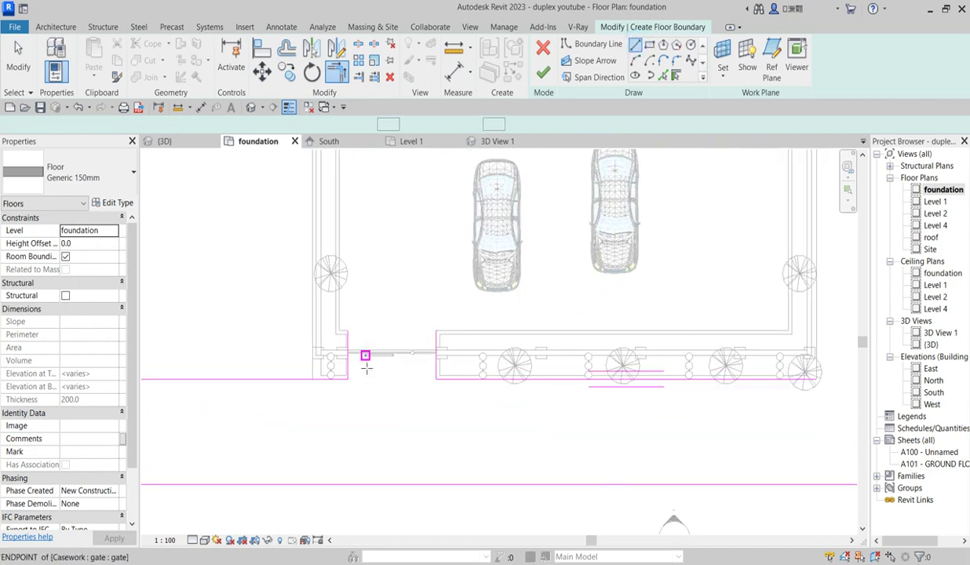
pyautogui.scroll(3, 369, 361)
pyautogui.click(340, 340)
pyautogui.click(493, 342)
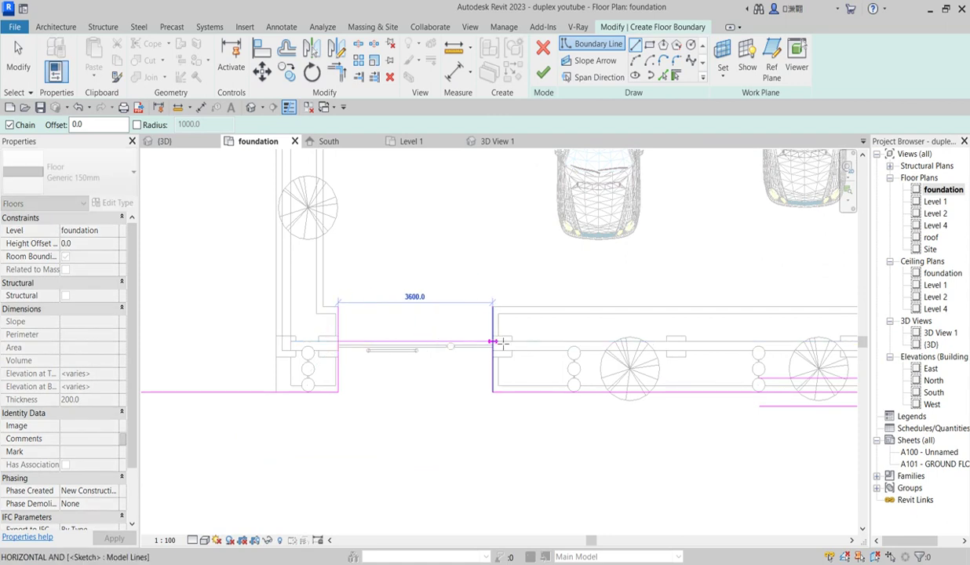
pyautogui.press('Escape')
# Begin a Trim/Extend to Corner at the strip's right end
pyautogui.click(338, 72)
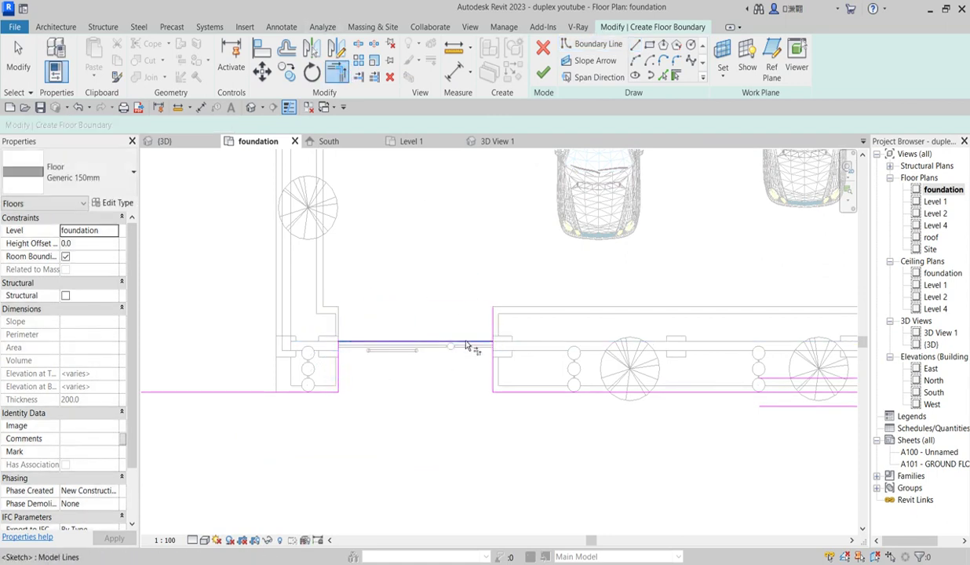
pyautogui.scroll(-3, 443, 350)
pyautogui.scroll(-2, 711, 385)
pyautogui.click(644, 373)
pyautogui.scroll(-2, 594, 371)
# Join the second line to close the right-end corner
pyautogui.scroll(2, 675, 389)
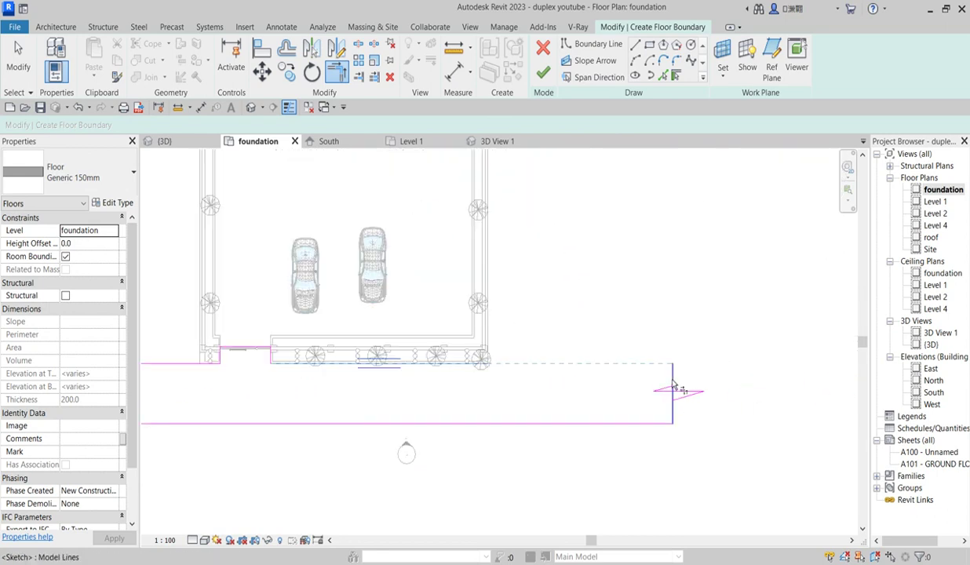
pyautogui.scroll(-3, 674, 385)
pyautogui.click(400, 385)
pyautogui.scroll(4, 434, 390)
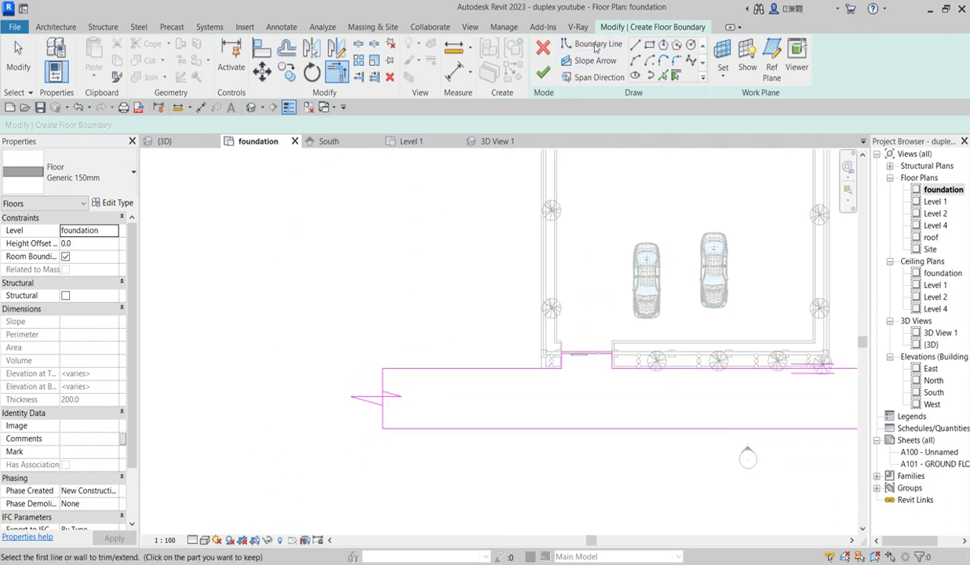
pyautogui.scroll(2, 363, 418)
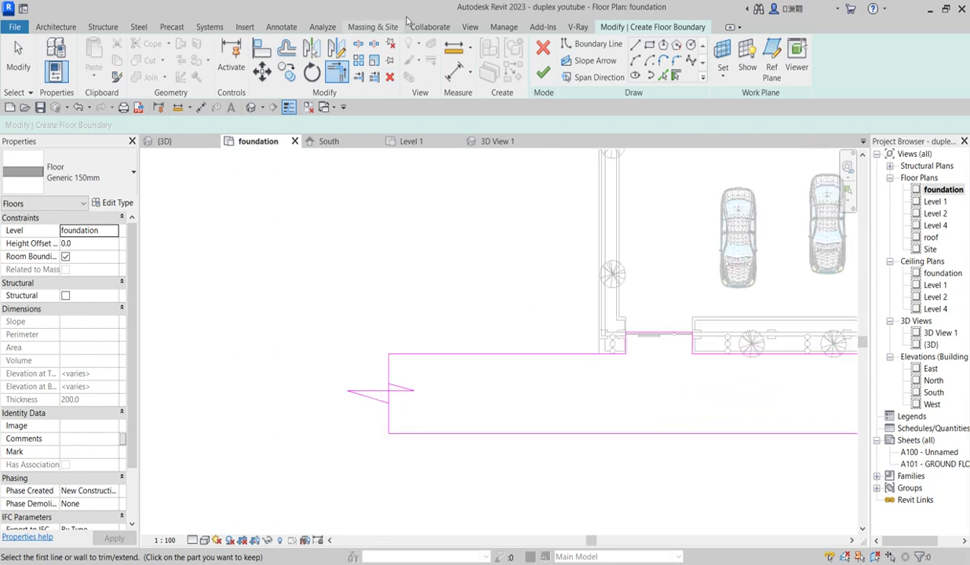
# Trim the upper and lower vertical lines to the slanted break-line diagonals
pyautogui.click(358, 43)
pyautogui.scroll(2, 391, 416)
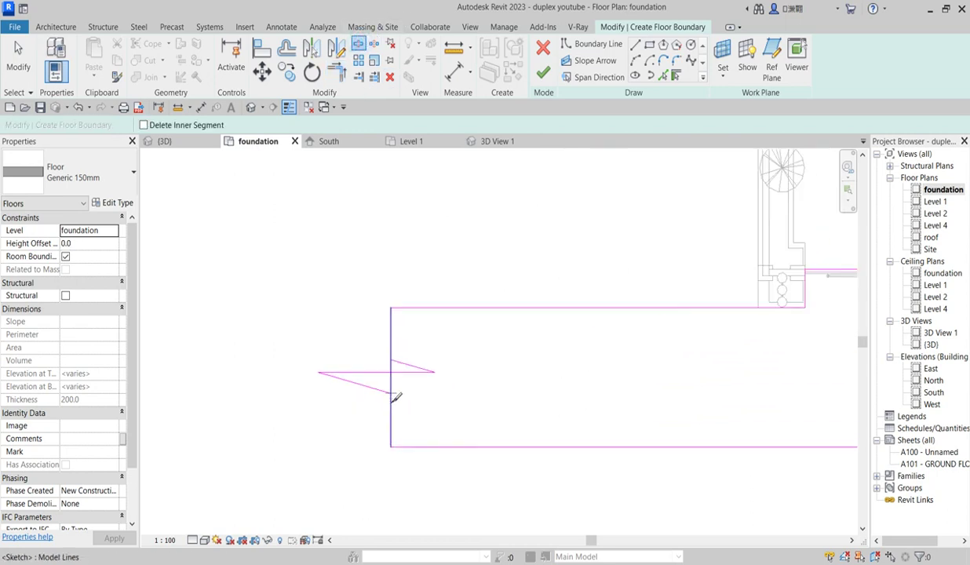
pyautogui.click(337, 74)
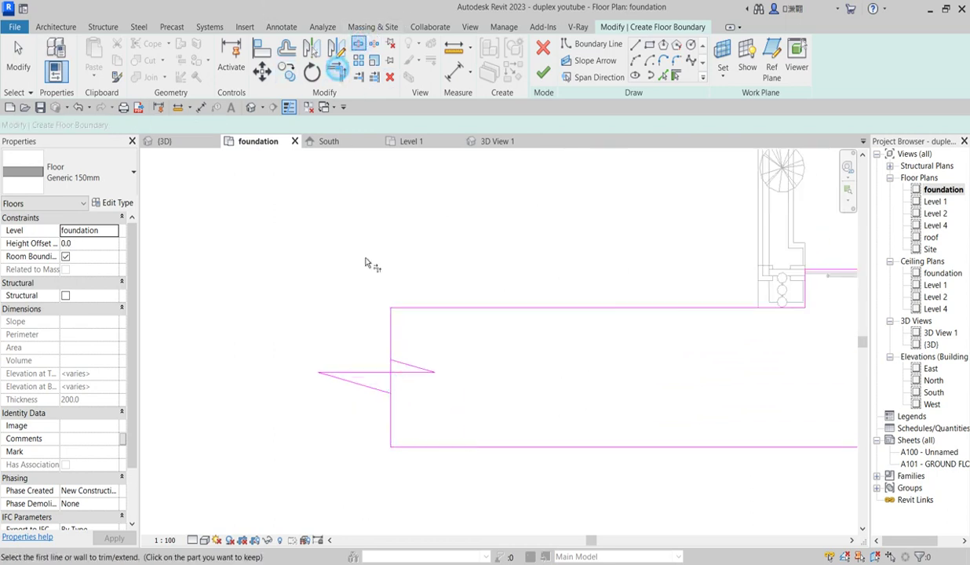
pyautogui.click(390, 331)
pyautogui.click(380, 389)
pyautogui.click(393, 428)
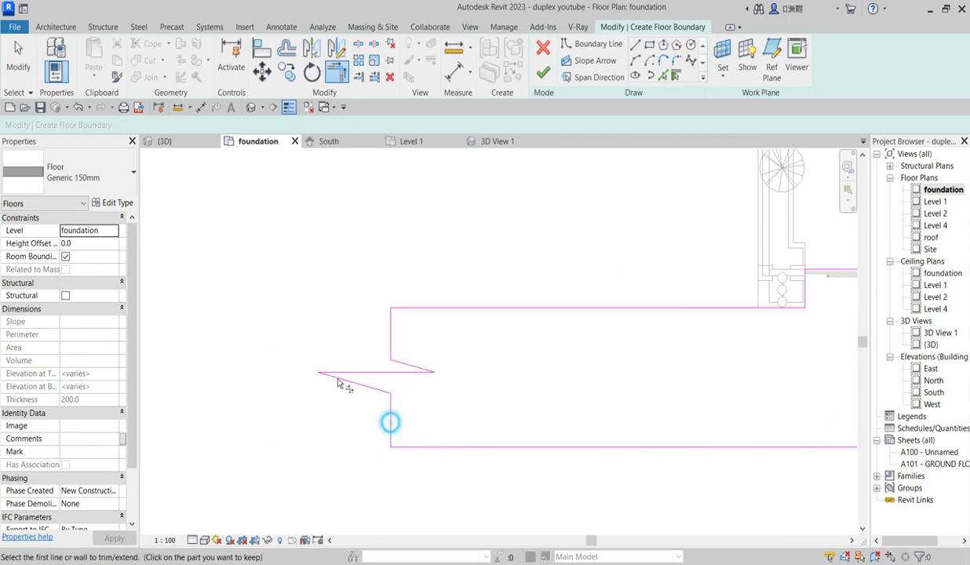
pyautogui.scroll(-4, 347, 390)
pyautogui.scroll(2, 697, 383)
pyautogui.scroll(4, 620, 383)
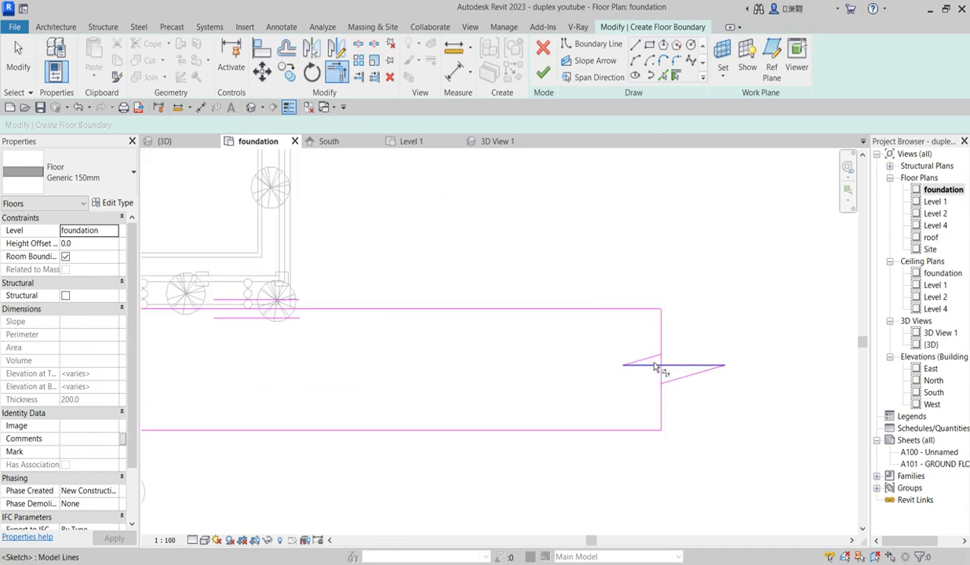
# Split the right vertical sketch line near the break and trim its pieces into corners
pyautogui.click(357, 44)
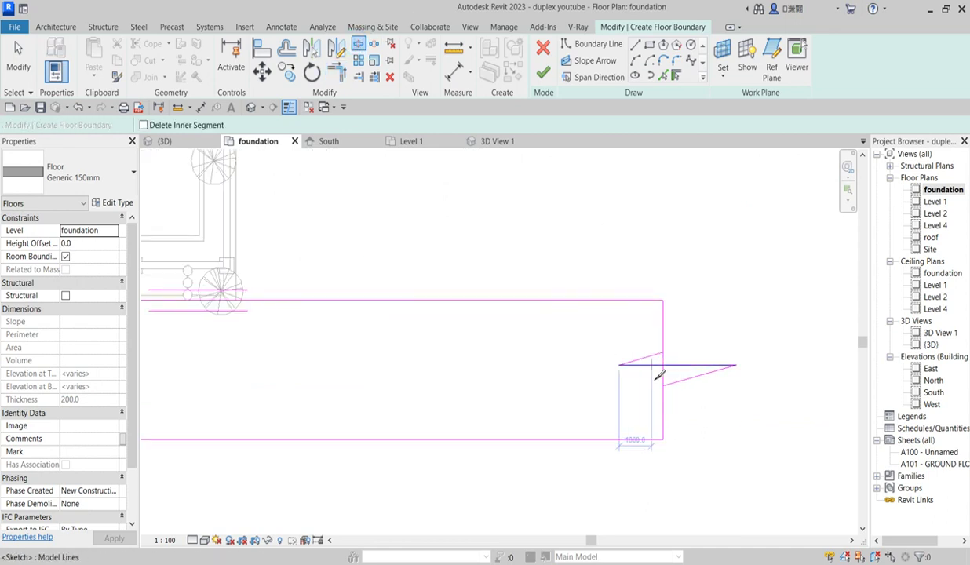
pyautogui.click(664, 378)
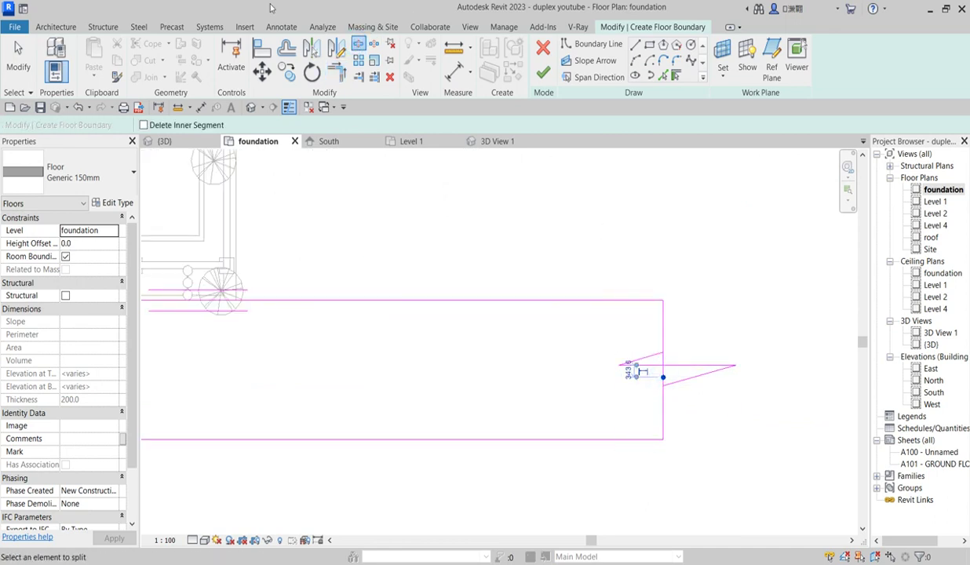
pyautogui.click(336, 71)
pyautogui.click(660, 345)
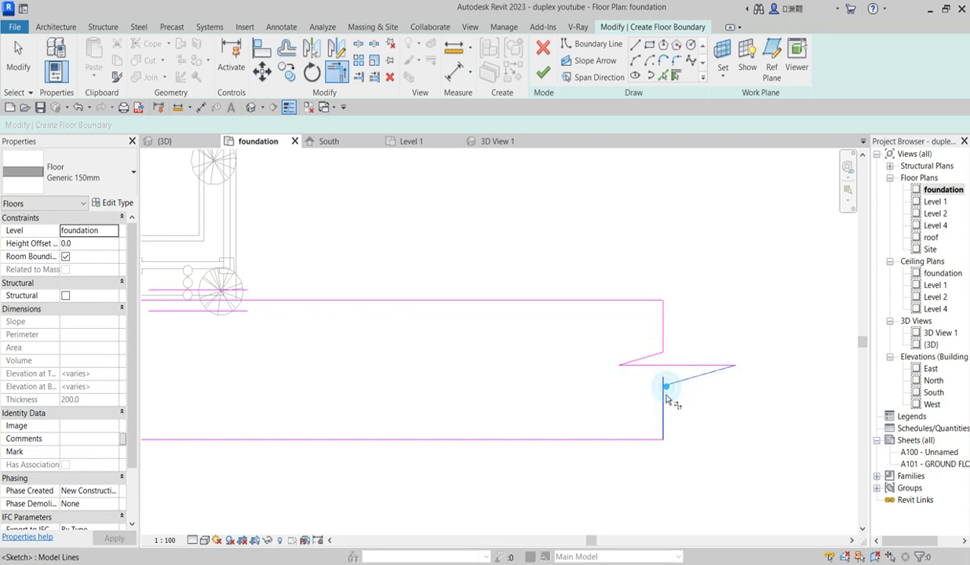
pyautogui.scroll(-3, 499, 342)
pyautogui.scroll(2, 314, 340)
pyautogui.click(312, 331)
pyautogui.click(337, 338)
pyautogui.click(296, 328)
pyautogui.scroll(-2, 308, 366)
# Finish the sketch to create the floor slab strip outside the front fence
pyautogui.click(544, 71)
pyautogui.scroll(-2, 646, 465)
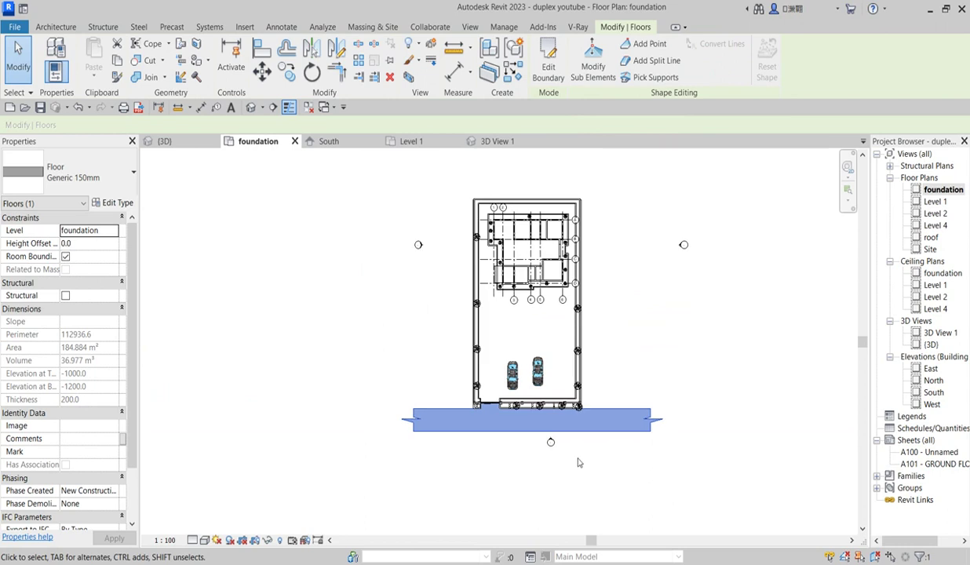
pyautogui.scroll(2, 578, 463)
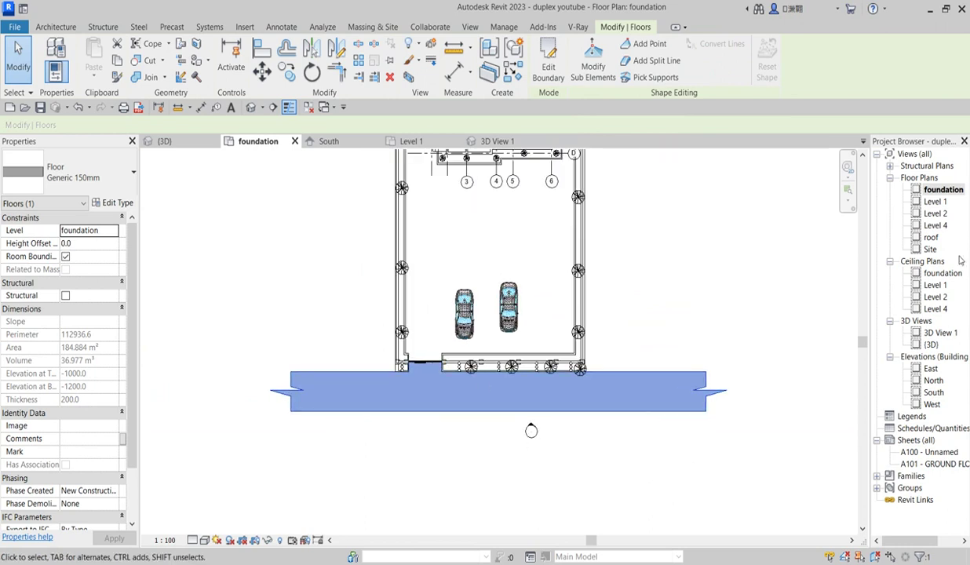
# Inspect the new floor strip along the front fence and gate in the default 3D view
pyautogui.doubleClick(931, 345)
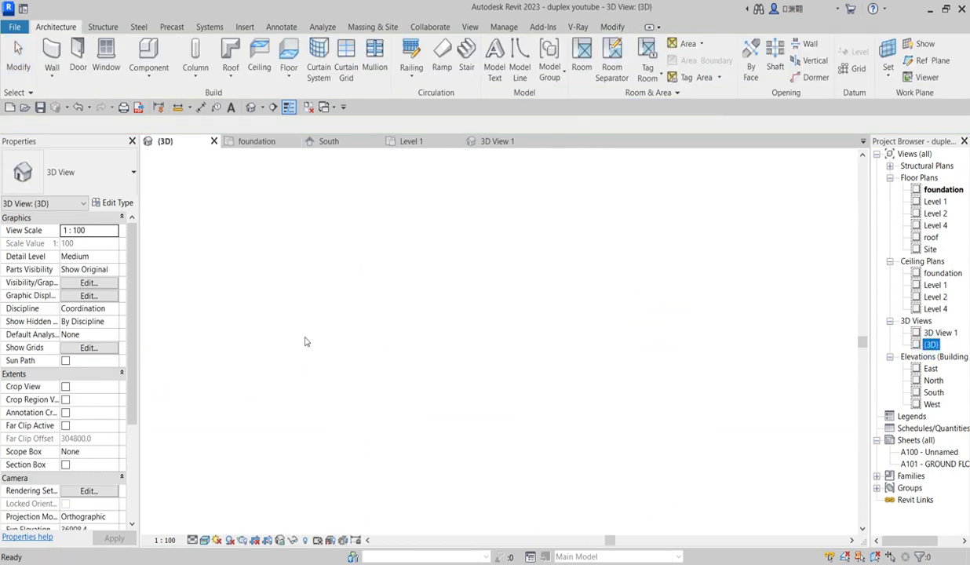
pyautogui.scroll(5, 379, 427)
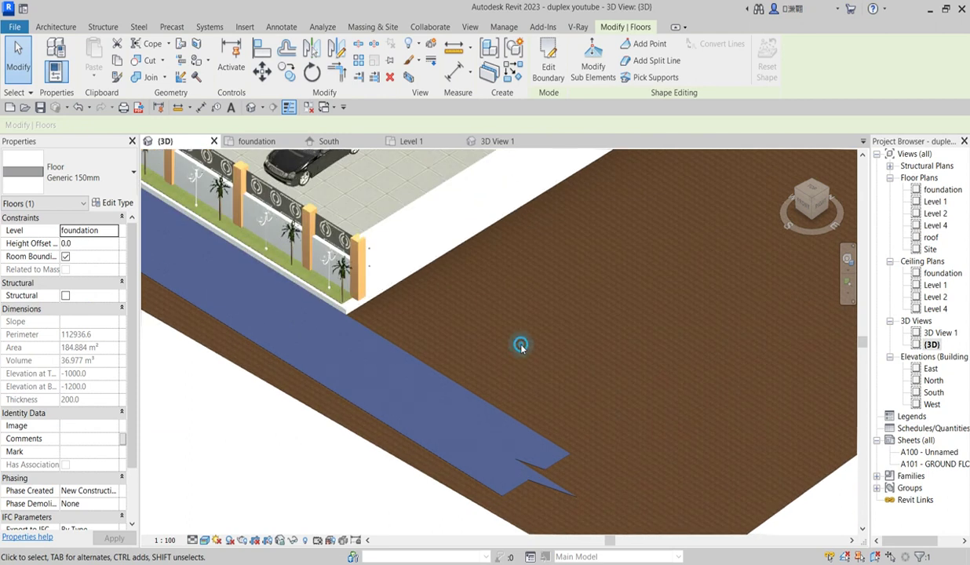
pyautogui.press('Escape')
pyautogui.scroll(-3, 540, 382)
pyautogui.scroll(2, 258, 271)
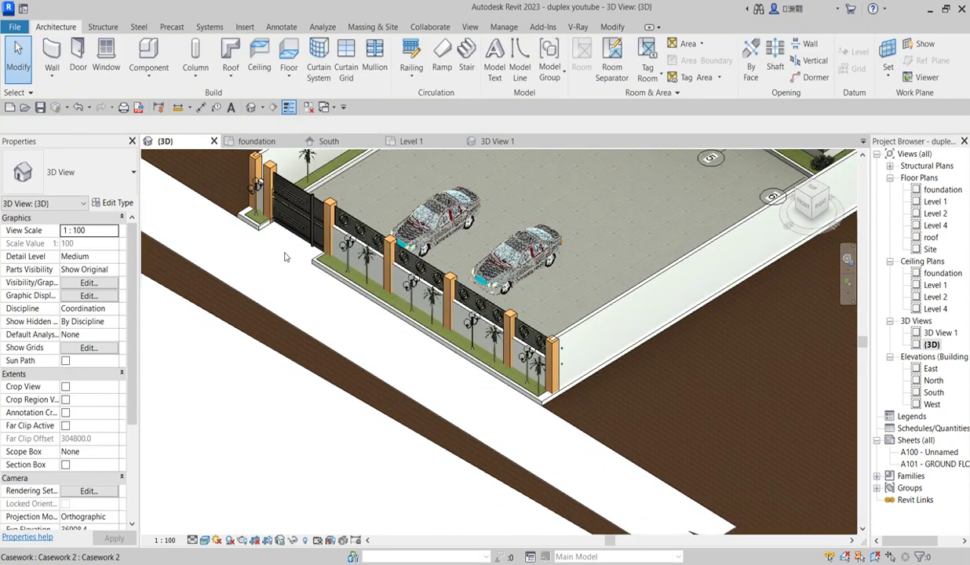
pyautogui.click(245, 313)
pyautogui.scroll(4, 336, 274)
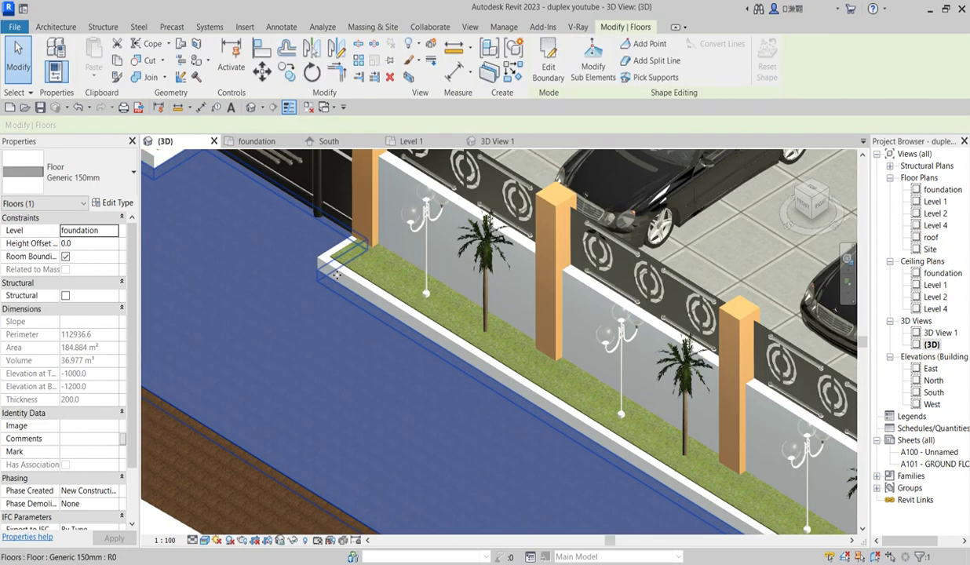
pyautogui.scroll(-6, 336, 274)
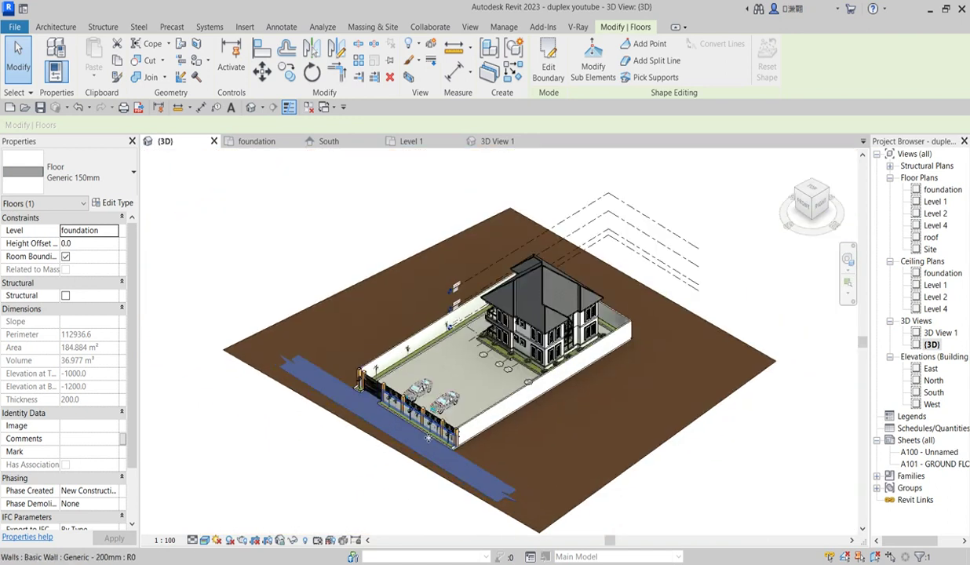
pyautogui.scroll(3, 428, 437)
pyautogui.click(273, 439)
pyautogui.scroll(2, 351, 357)
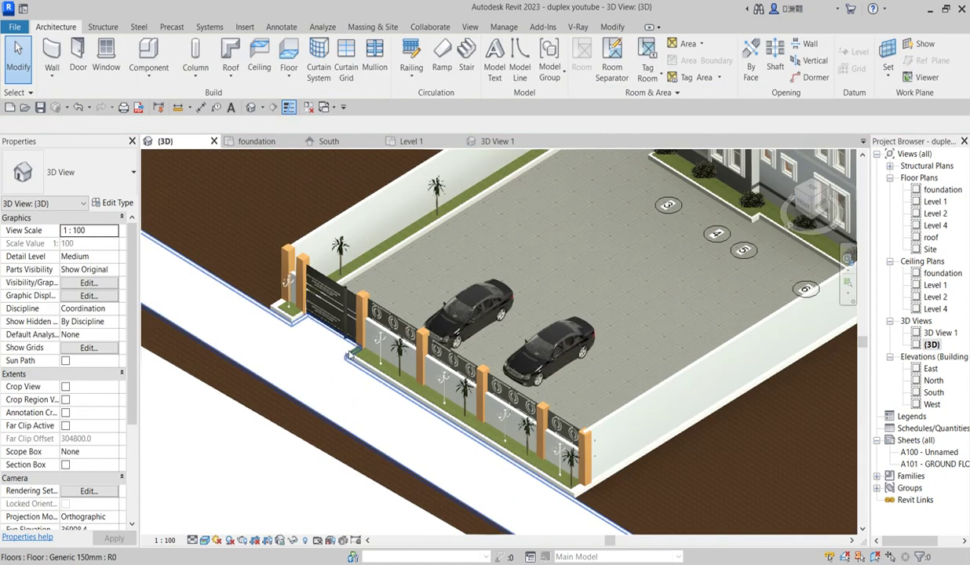
pyautogui.scroll(3, 351, 358)
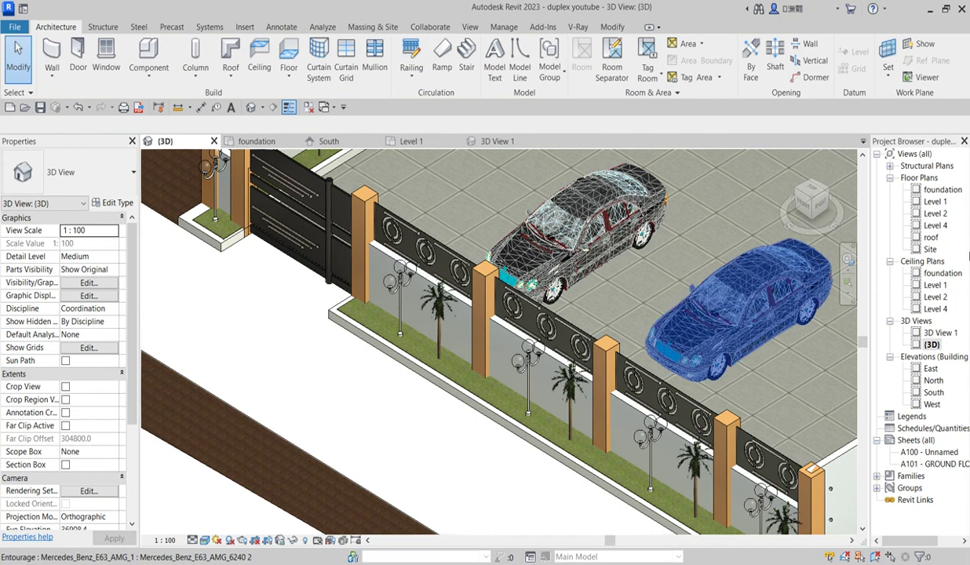
# On the foundation plan, place a Mercedes_Benz_E63_AMG_6240 2 car lengthwise on the slab's left end
pyautogui.doubleClick(943, 190)
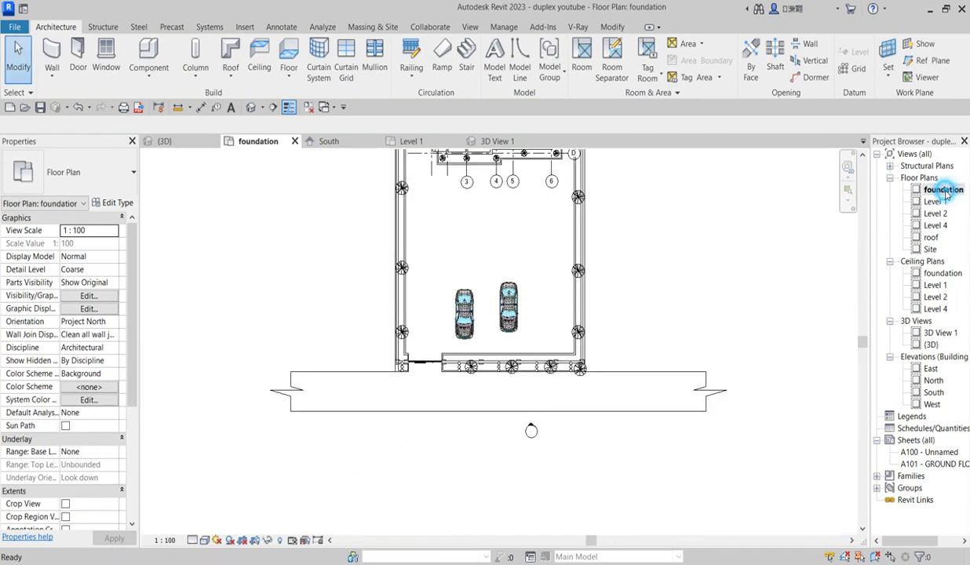
pyautogui.click(148, 68)
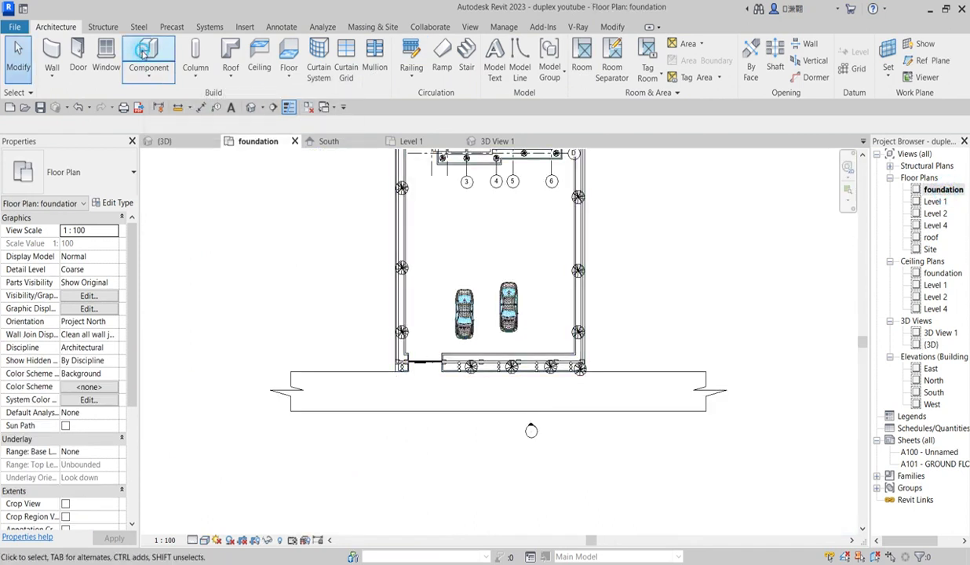
pyautogui.click(90, 172)
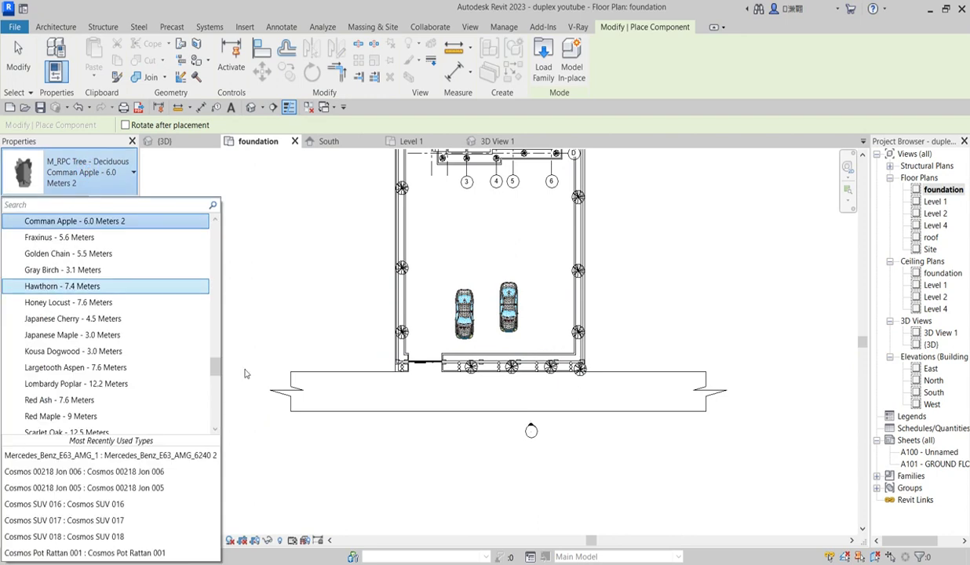
pyautogui.moveTo(216, 366); pyautogui.dragTo(216, 403)
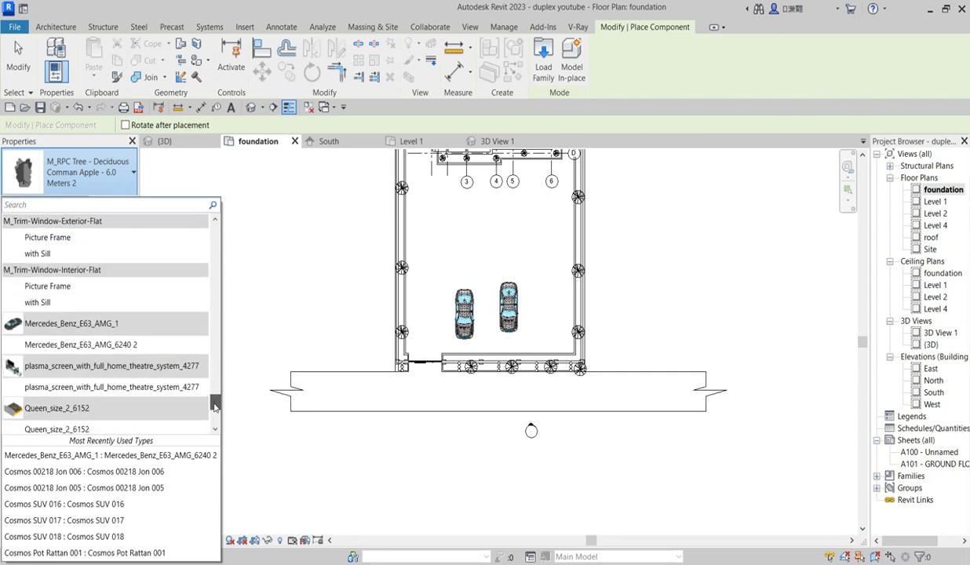
pyautogui.click(91, 344)
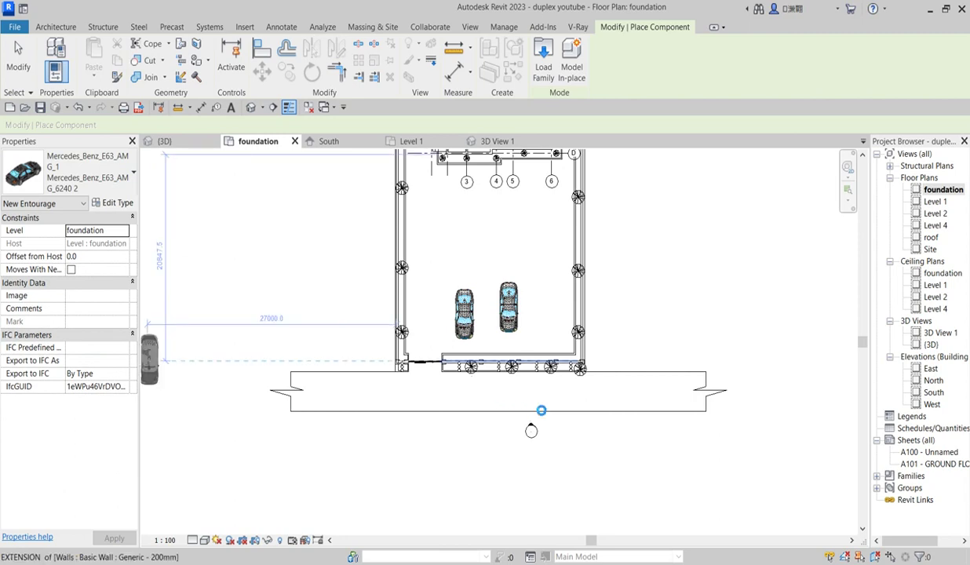
pyautogui.press('space')
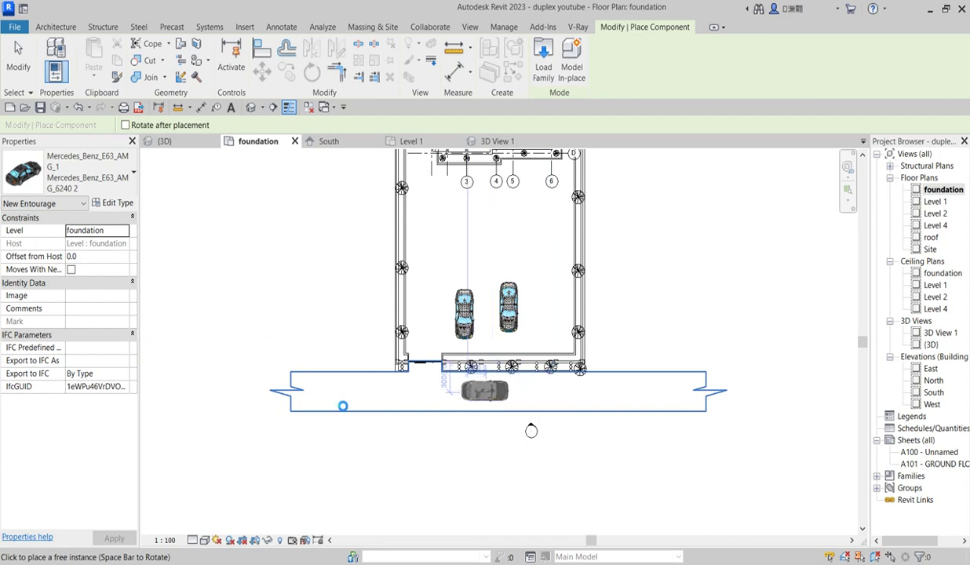
pyautogui.scroll(1, 342, 406)
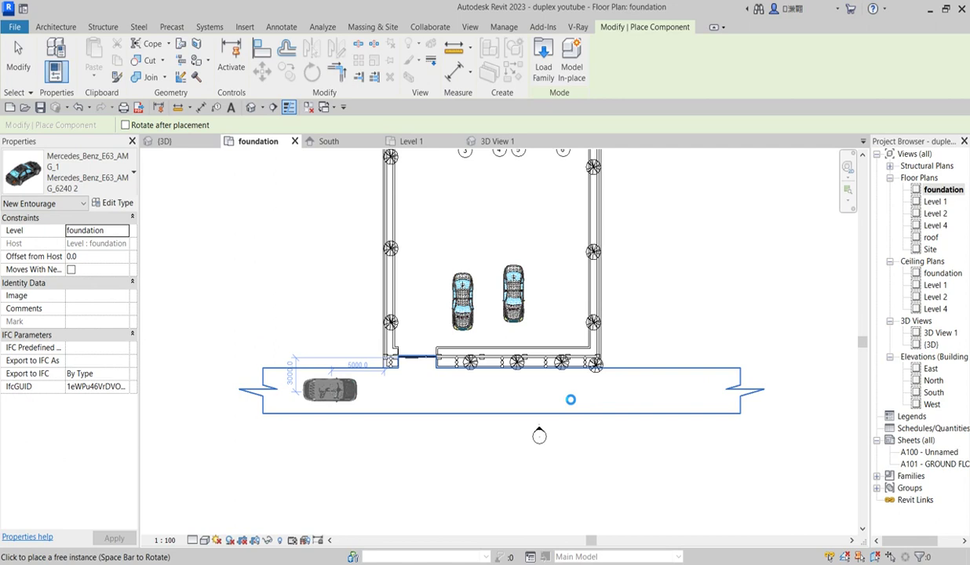
pyautogui.click(330, 391)
pyautogui.press('space')
pyautogui.press('space')
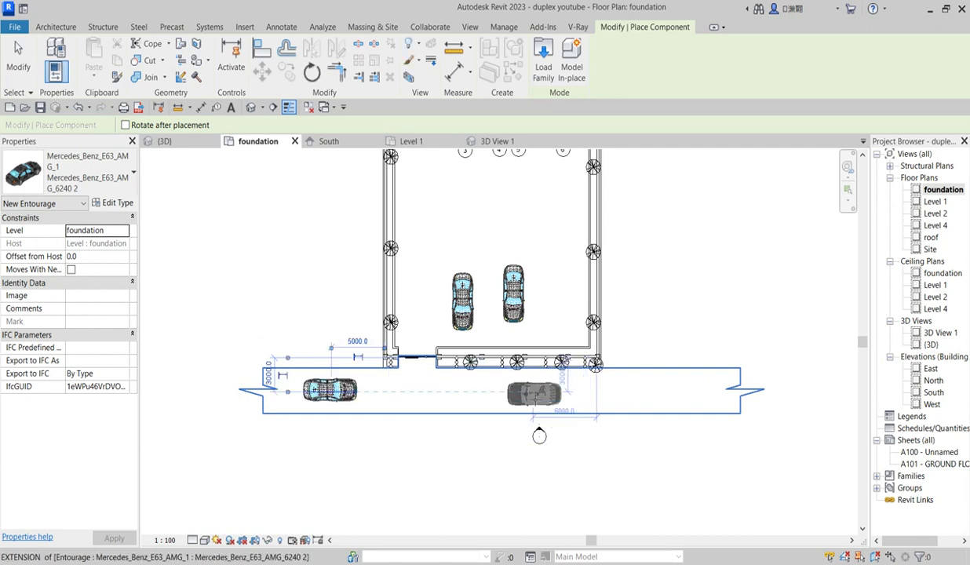
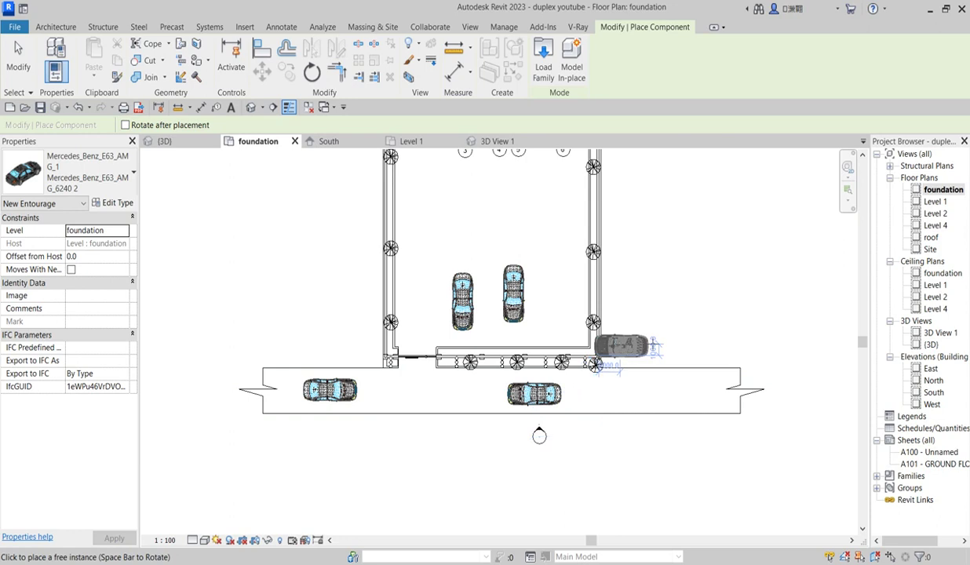
# Extend the road floor slab south by nudging its lower boundary lines down, then finish the boundary edit
pyautogui.press('Escape')
pyautogui.click(635, 417)
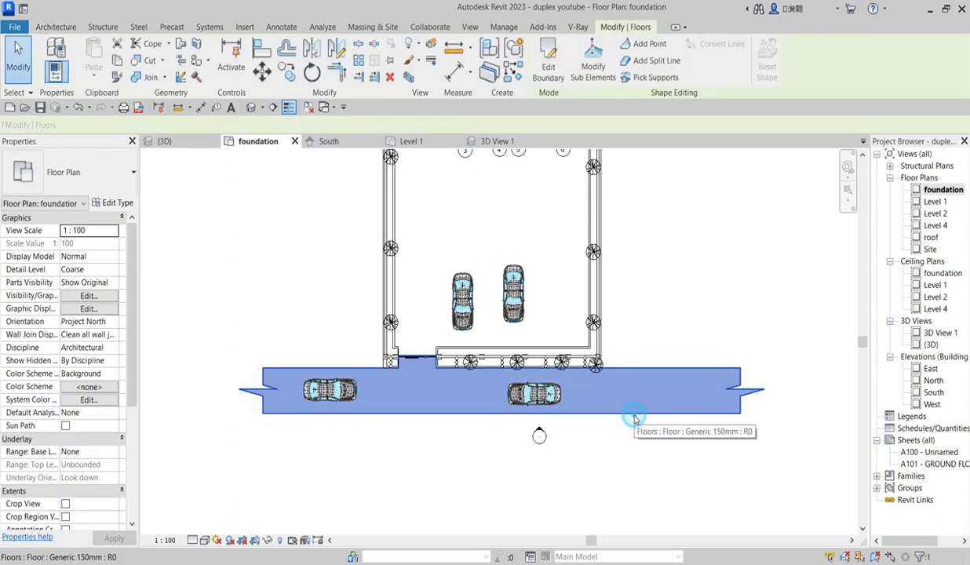
pyautogui.click(548, 56)
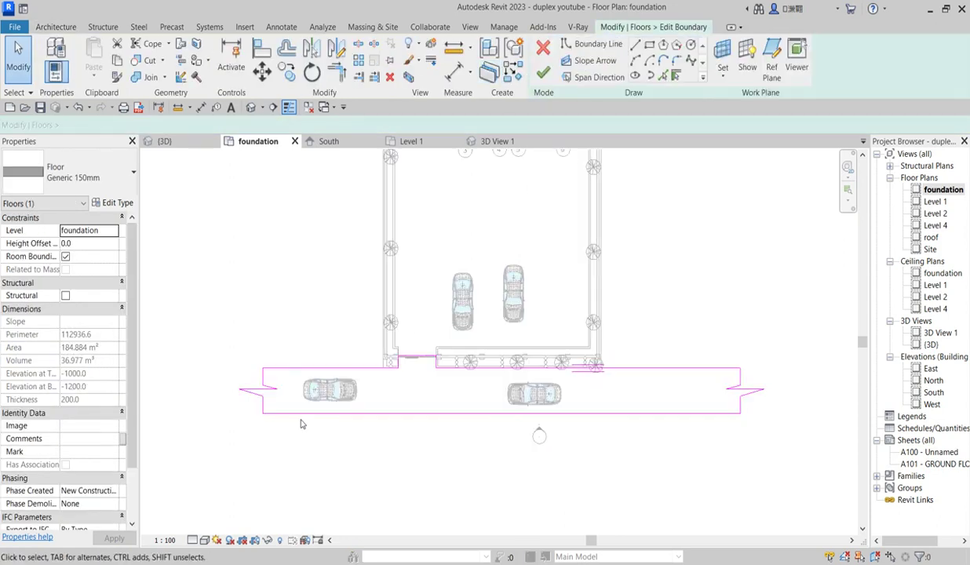
pyautogui.moveTo(216, 378)
pyautogui.mouseDown()
pyautogui.moveTo(390, 448)
pyautogui.moveTo(581, 493)
pyautogui.moveTo(763, 459)
pyautogui.moveTo(780, 476)
pyautogui.mouseUp()
pyautogui.press('Down')
pyautogui.press('Down')
pyautogui.press('Down')
pyautogui.press('Down')
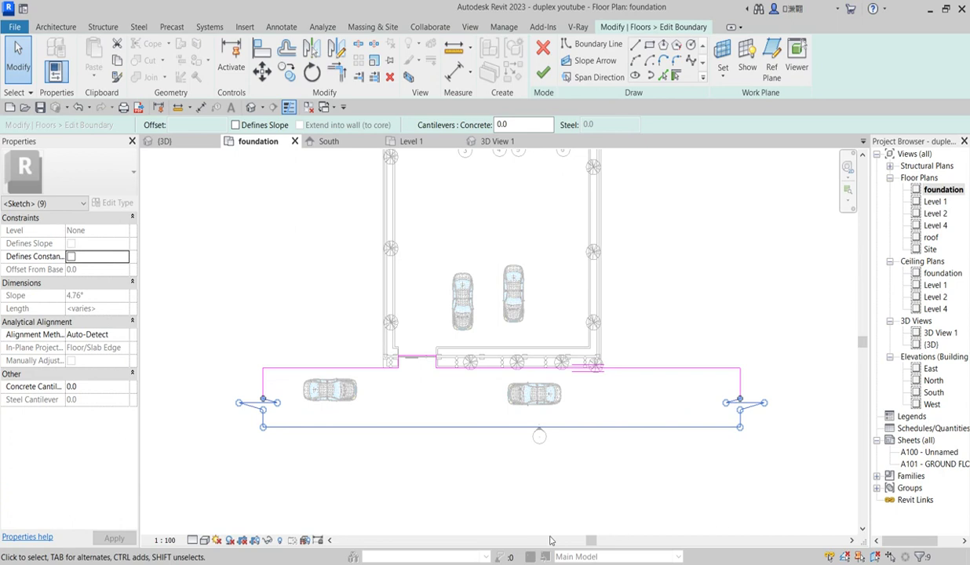
pyautogui.click(417, 493)
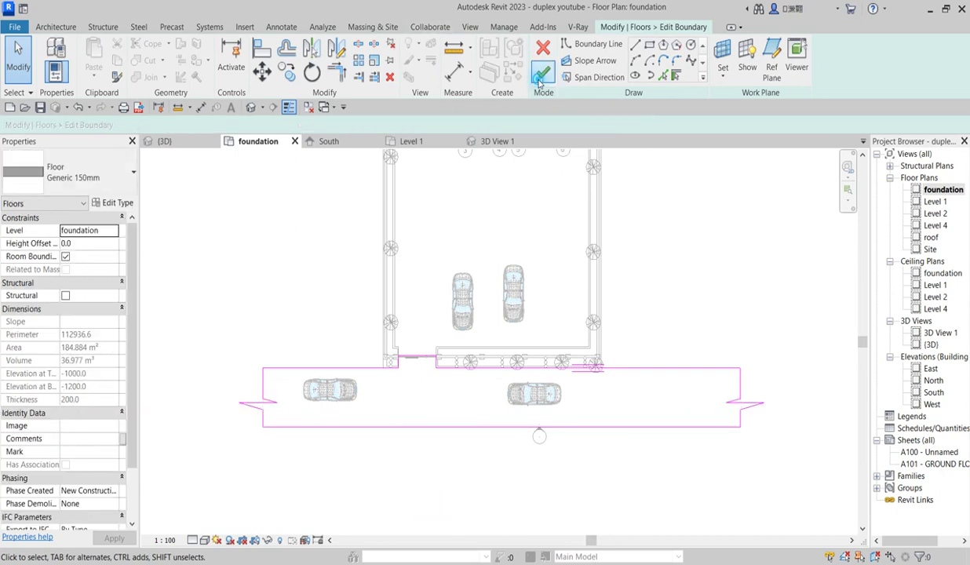
pyautogui.click(542, 75)
pyautogui.click(639, 273)
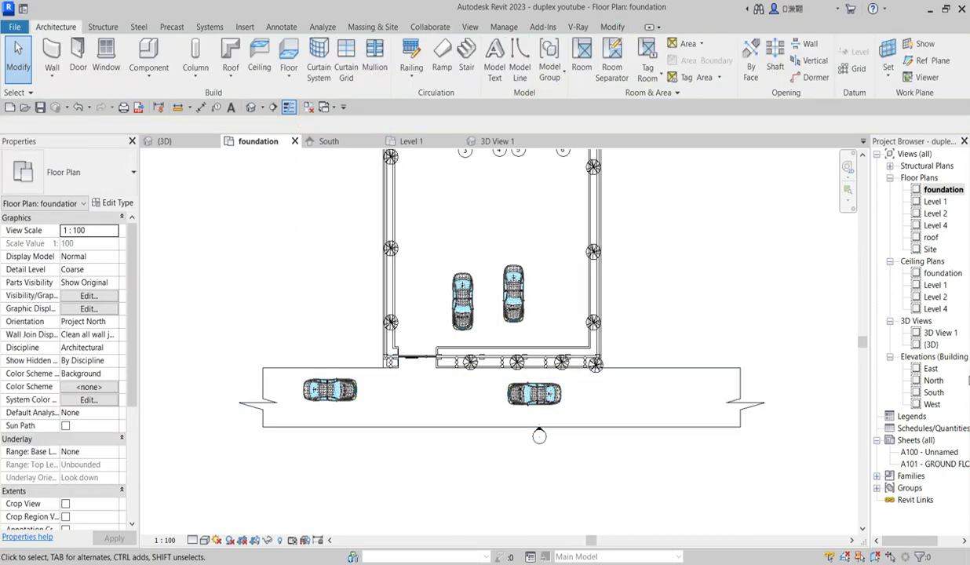
# Open the {3D} view and orbit, pan and zoom to review the fence, gate and pillars
pyautogui.doubleClick(932, 345)
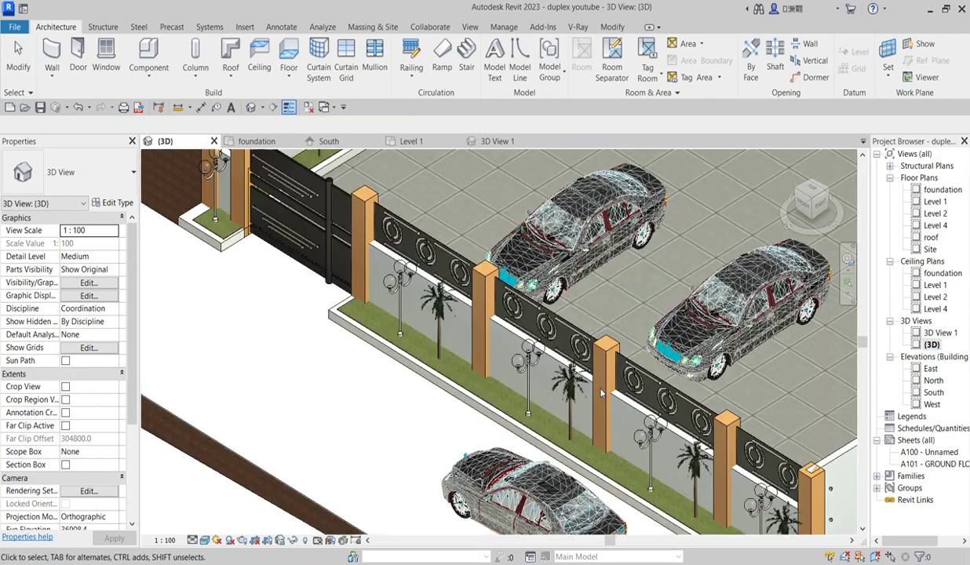
pyautogui.keyDown('shift'); pyautogui.moveTo(320, 232); pyautogui.dragTo(424, 406, button='middle'); pyautogui.keyUp('shift')
pyautogui.scroll(-5, 424, 407)
pyautogui.scroll(5, 498, 457)
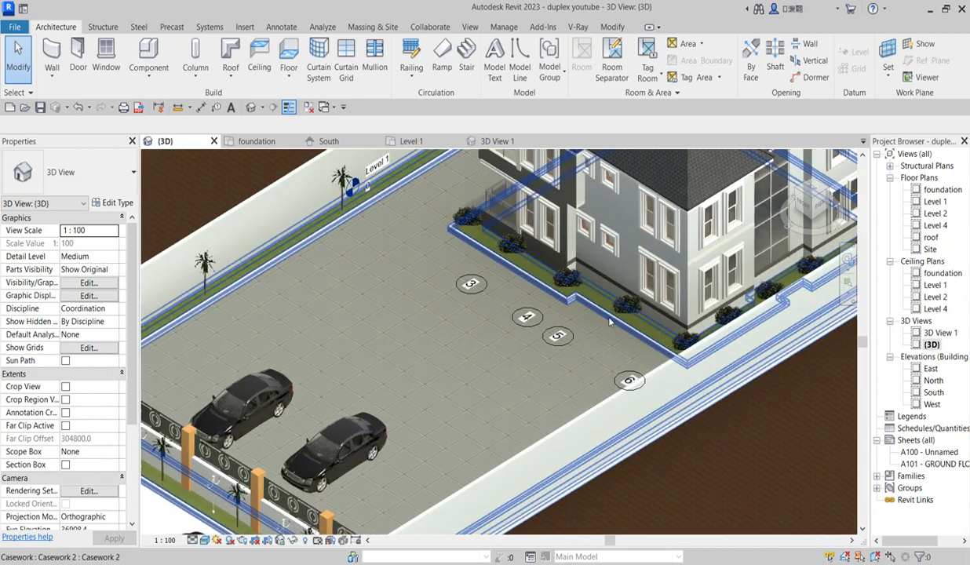
pyautogui.scroll(-3, 599, 295)
pyautogui.moveTo(599, 294); pyautogui.dragTo(230, 464, button='middle')
pyautogui.scroll(6, 357, 444)
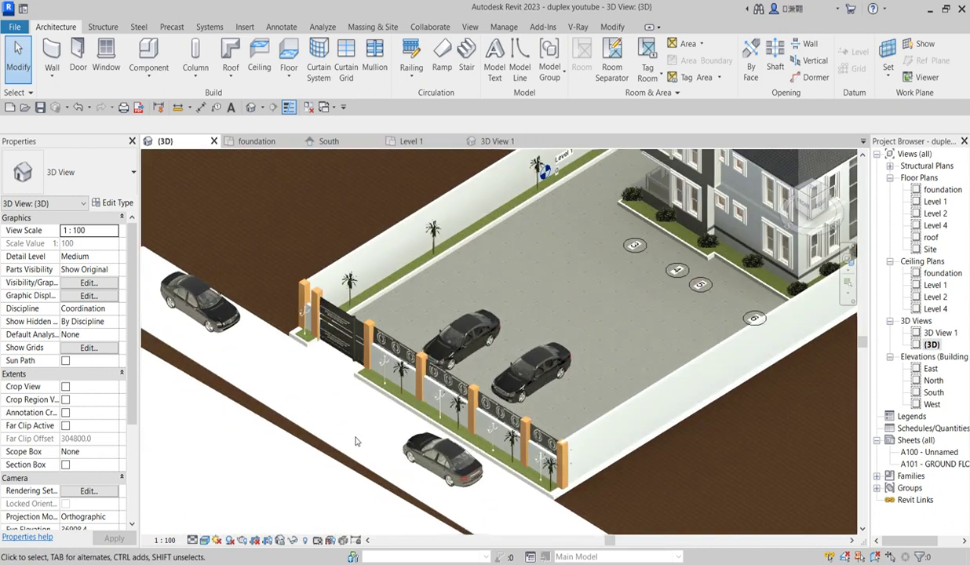
pyautogui.scroll(-3, 369, 300)
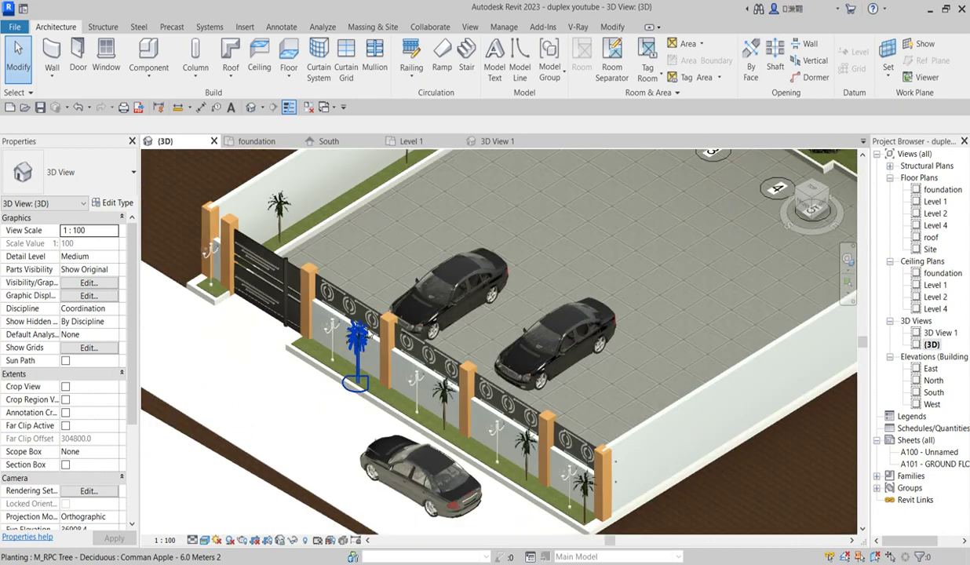
pyautogui.click(276, 411)
pyautogui.scroll(5, 251, 272)
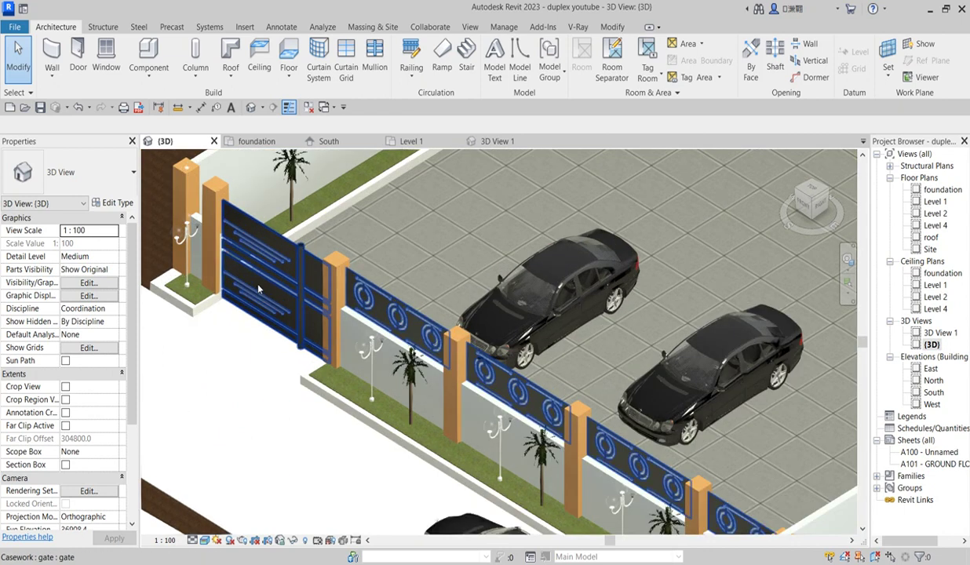
pyautogui.scroll(-3, 407, 369)
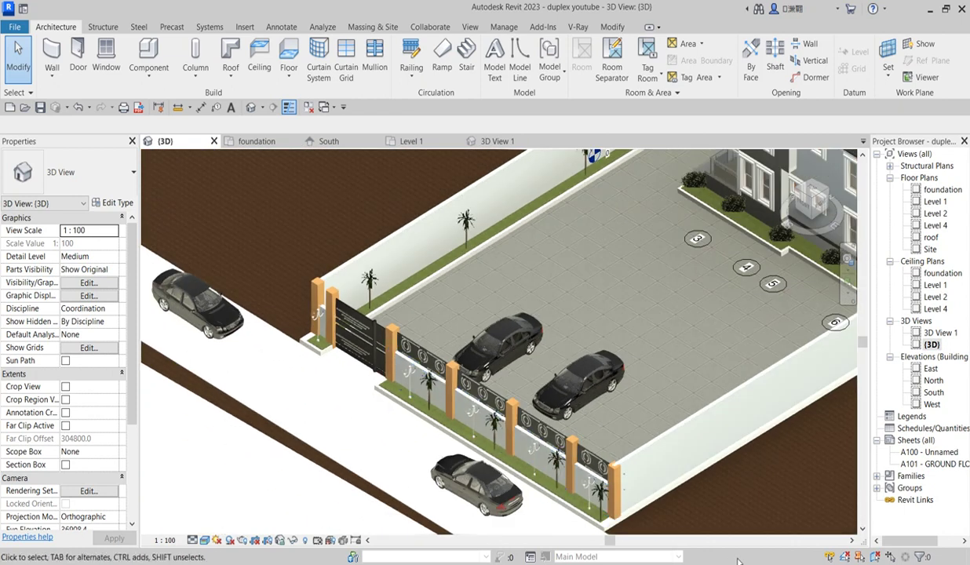
pyautogui.scroll(2, 202, 239)
pyautogui.scroll(2, 201, 238)
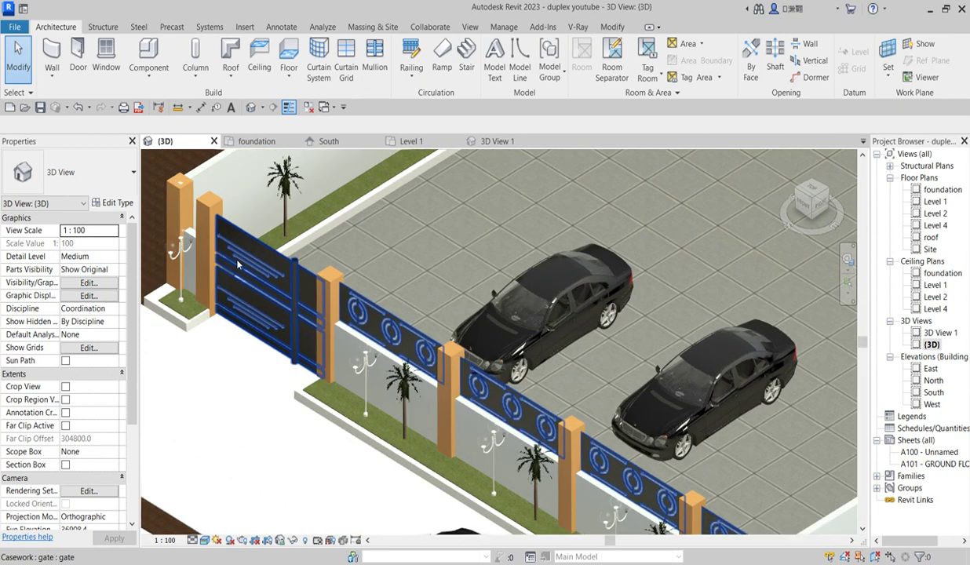
pyautogui.scroll(-1, 312, 394)
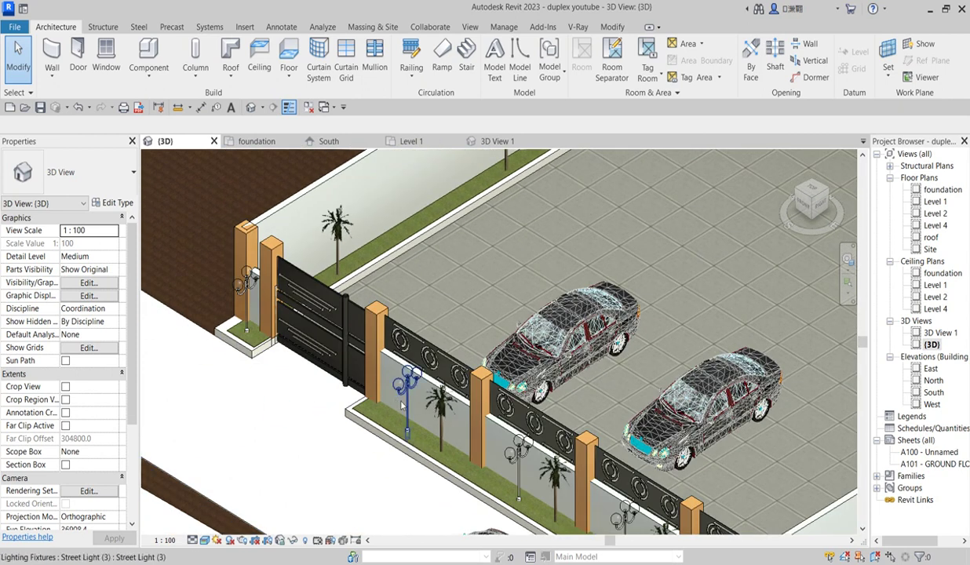
pyautogui.scroll(2, 409, 352)
pyautogui.scroll(-2, 409, 353)
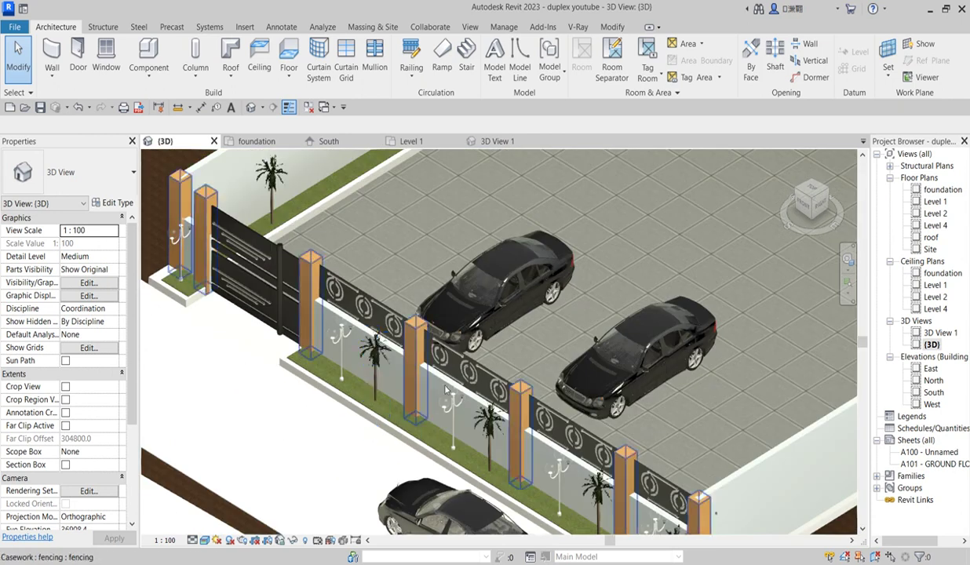
pyautogui.scroll(3, 464, 366)
pyautogui.scroll(-3, 464, 366)
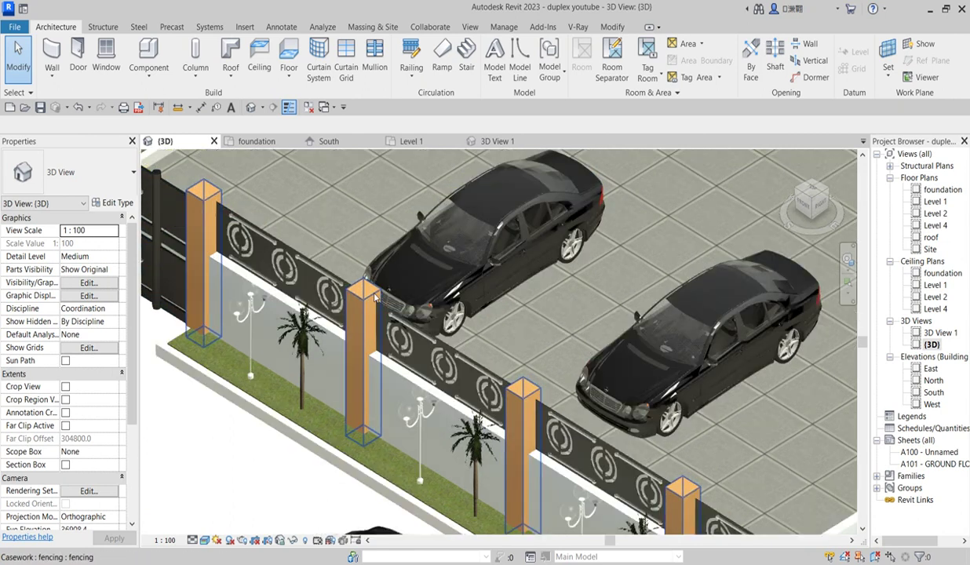
pyautogui.scroll(2, 408, 337)
pyautogui.scroll(-2, 432, 374)
pyautogui.scroll(-3, 431, 373)
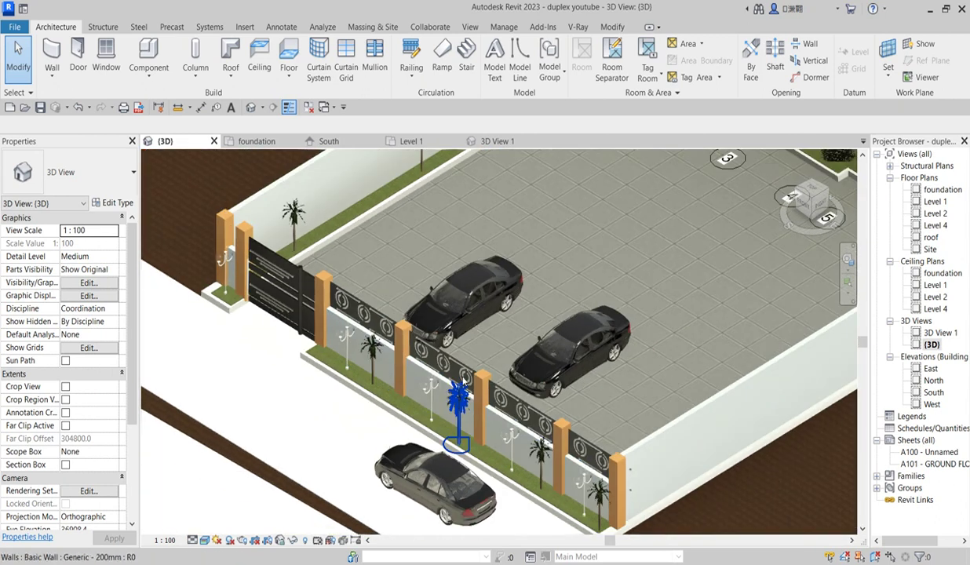
pyautogui.scroll(2, 427, 320)
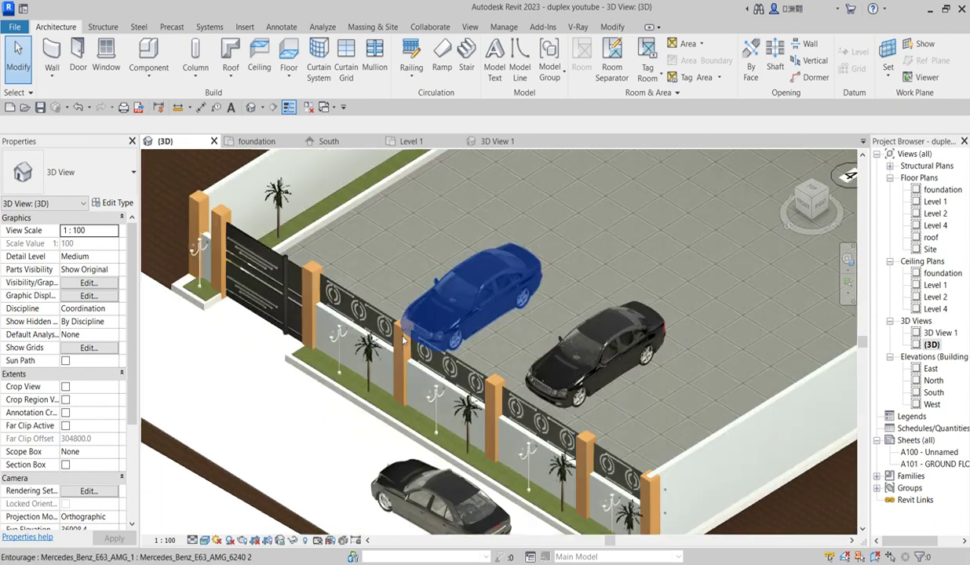
# In the South elevation, select the fence and start editing it in place
pyautogui.doubleClick(933, 392)
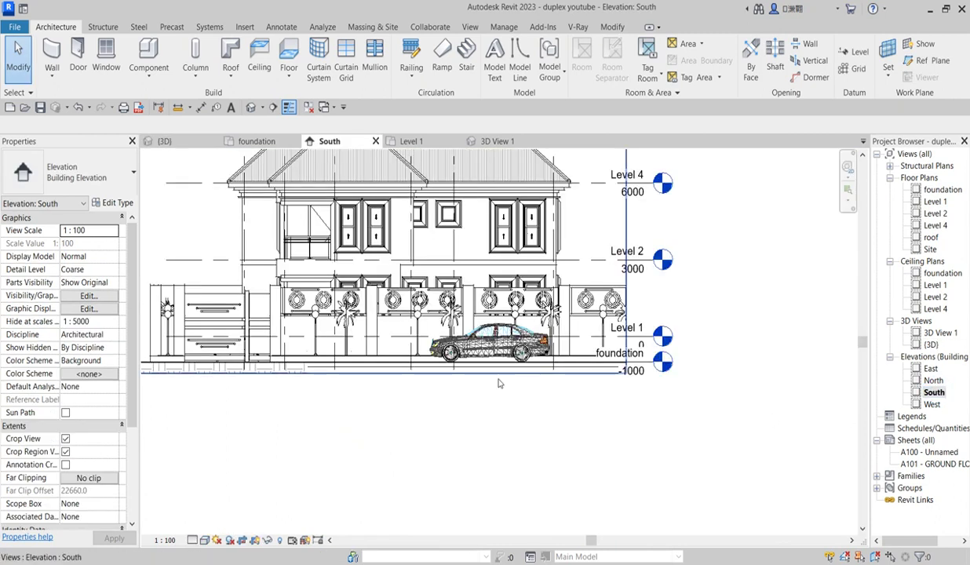
pyautogui.scroll(2, 275, 291)
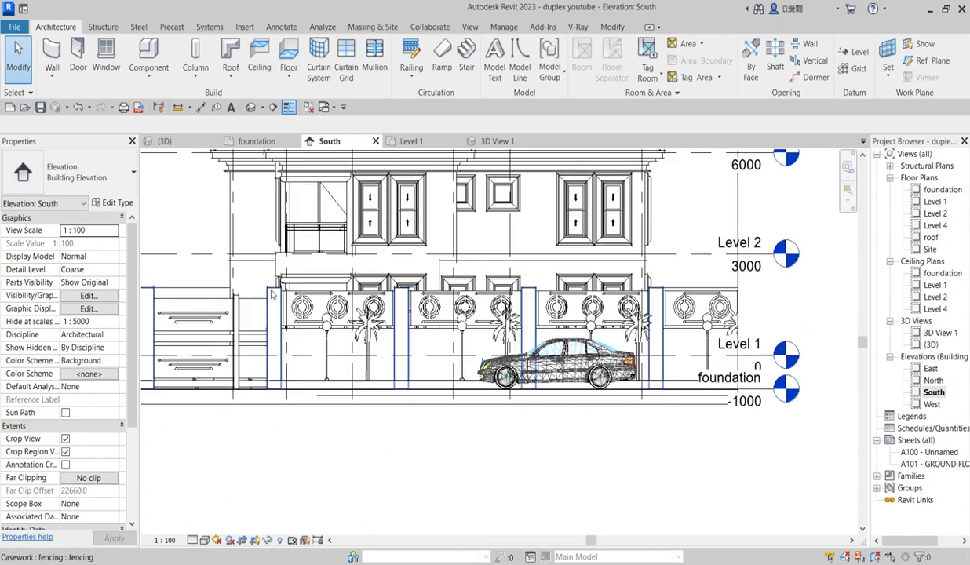
pyautogui.click(270, 292)
pyautogui.click(545, 61)
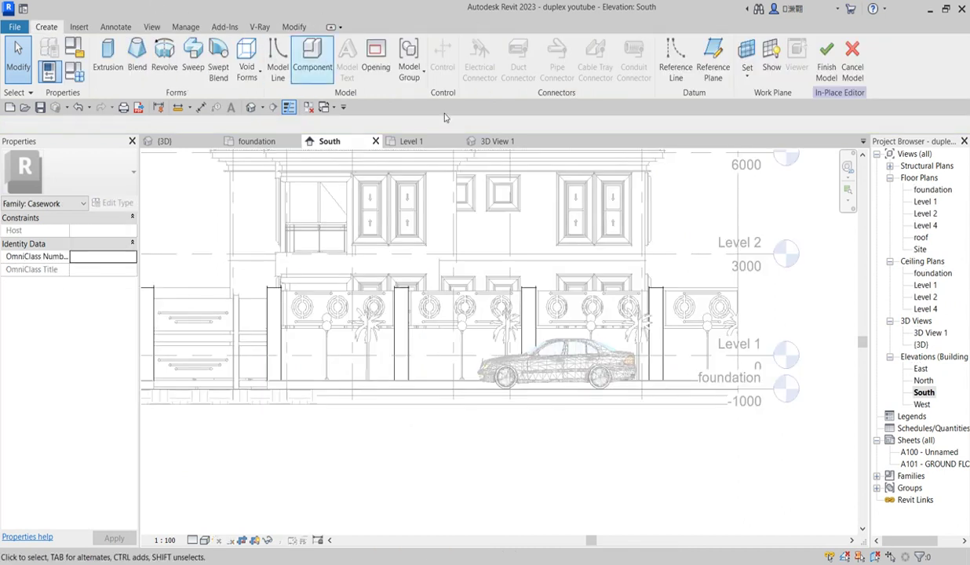
# On the foundation plan, start a sweep and sketch a rectangular path around the pillar
pyautogui.doubleClick(931, 190)
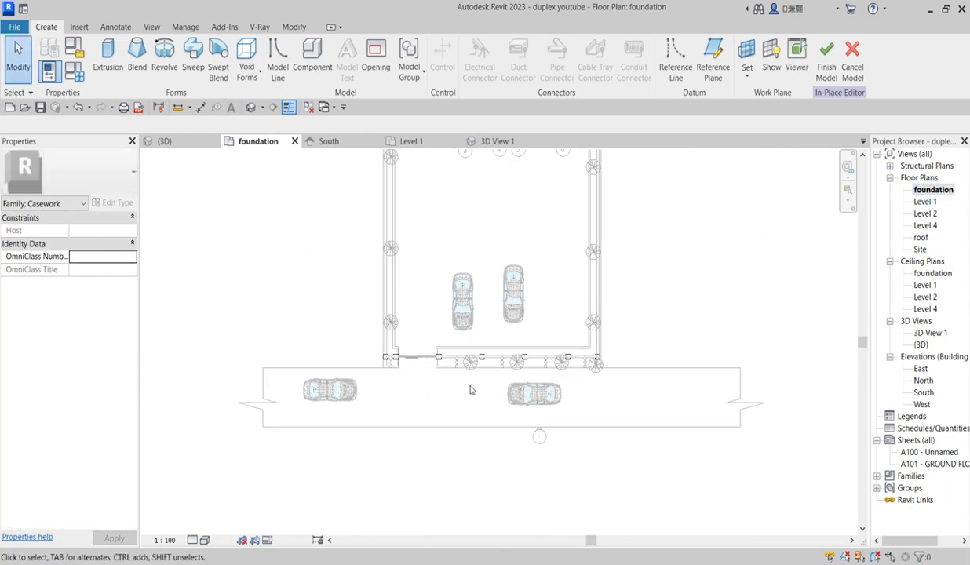
pyautogui.scroll(6, 471, 390)
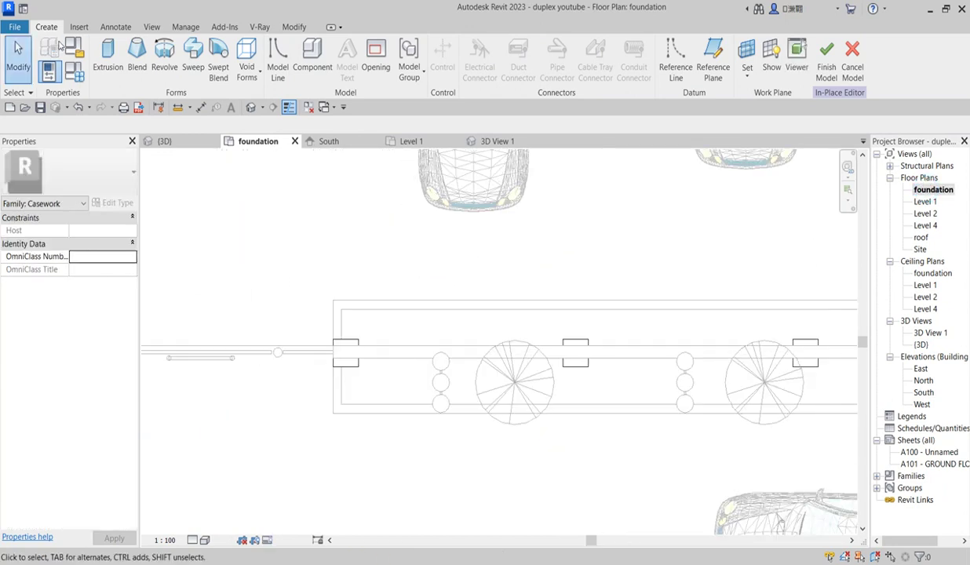
pyautogui.click(193, 62)
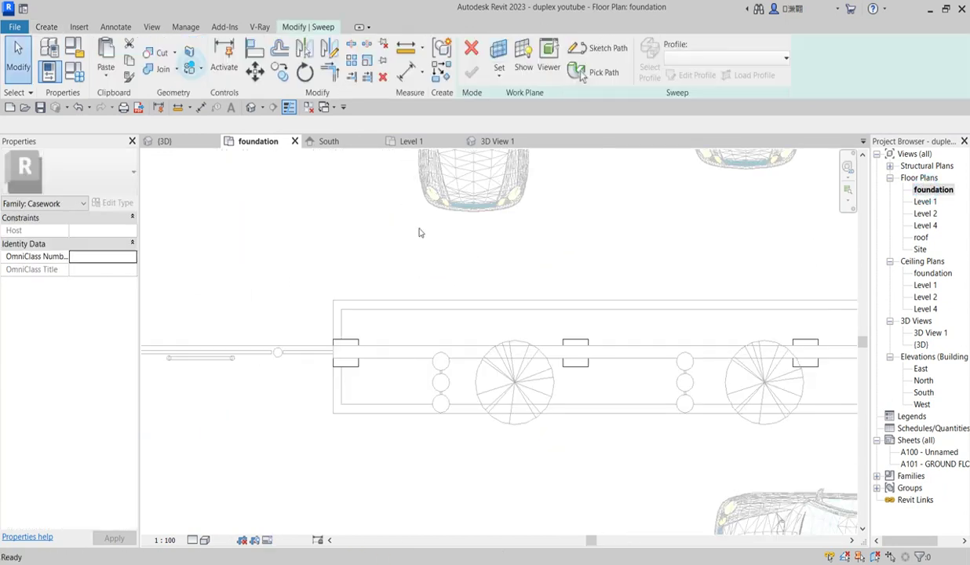
pyautogui.click(611, 49)
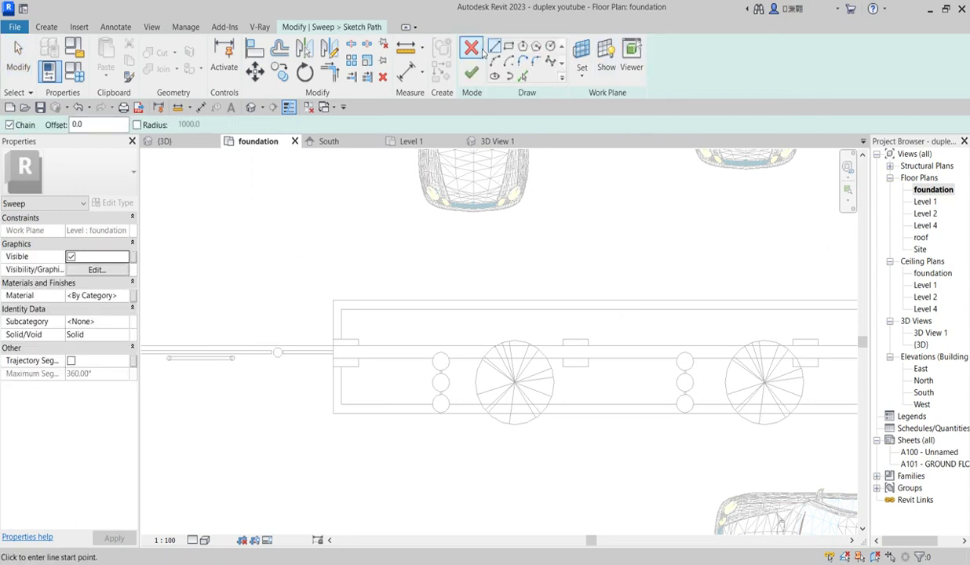
pyautogui.click(509, 46)
pyautogui.scroll(2, 339, 353)
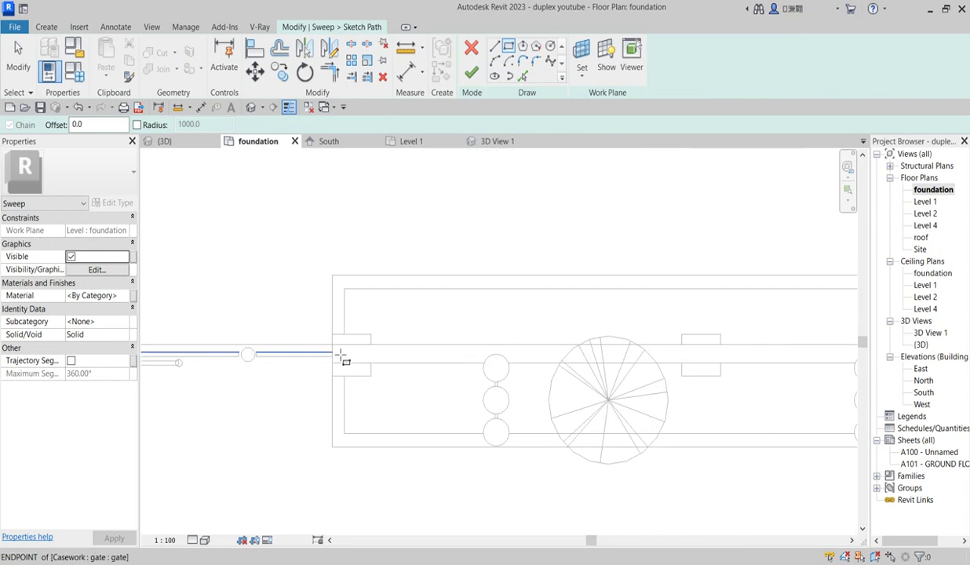
pyautogui.click(333, 335)
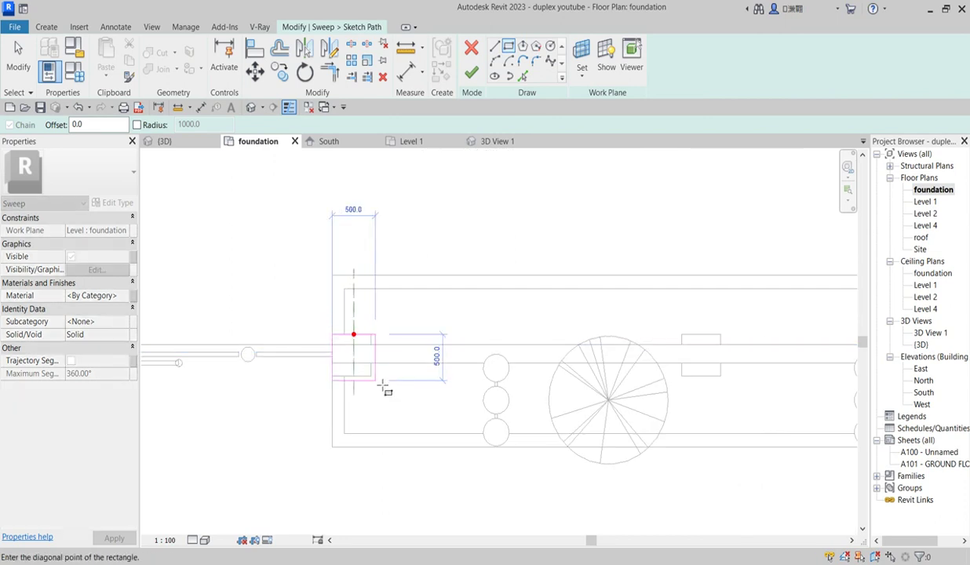
pyautogui.click(377, 381)
pyautogui.rightClick(446, 207)
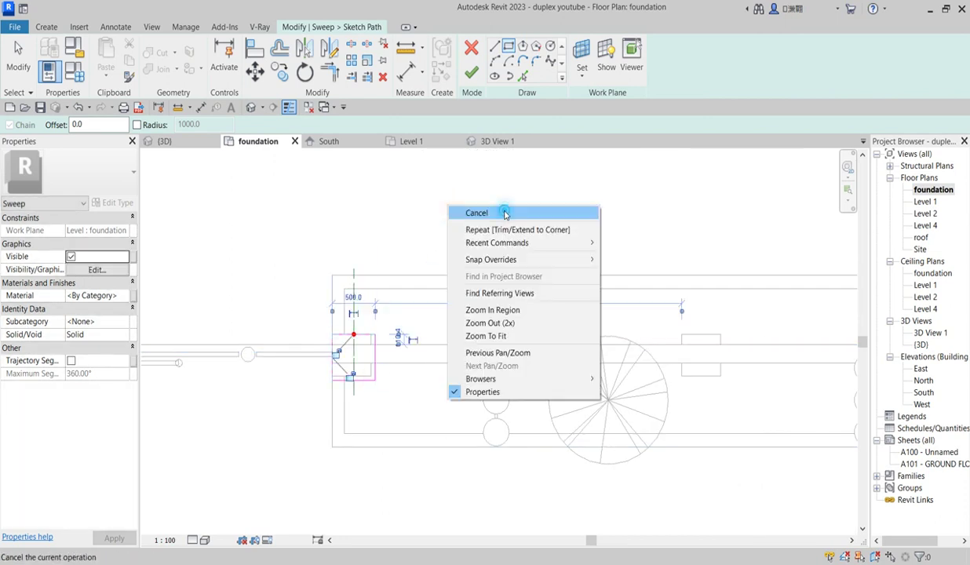
pyautogui.click(505, 214)
pyautogui.rightClick(399, 215)
pyautogui.click(407, 220)
# Replace the rectangle with picked pillar top and bottom edges and finish the sweep path
pyautogui.moveTo(286, 312); pyautogui.dragTo(411, 429)
pyautogui.press('Delete')
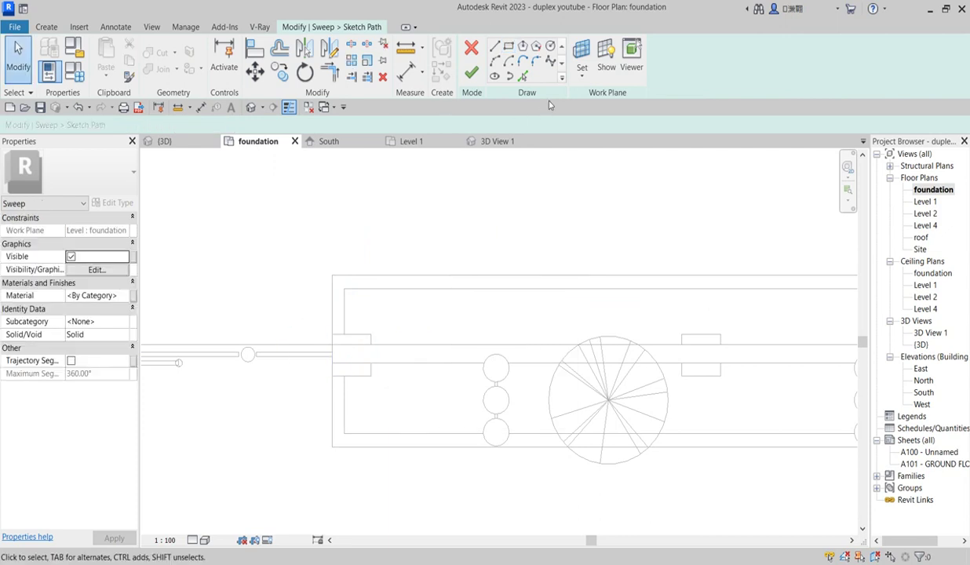
pyautogui.click(522, 76)
pyautogui.scroll(3, 375, 396)
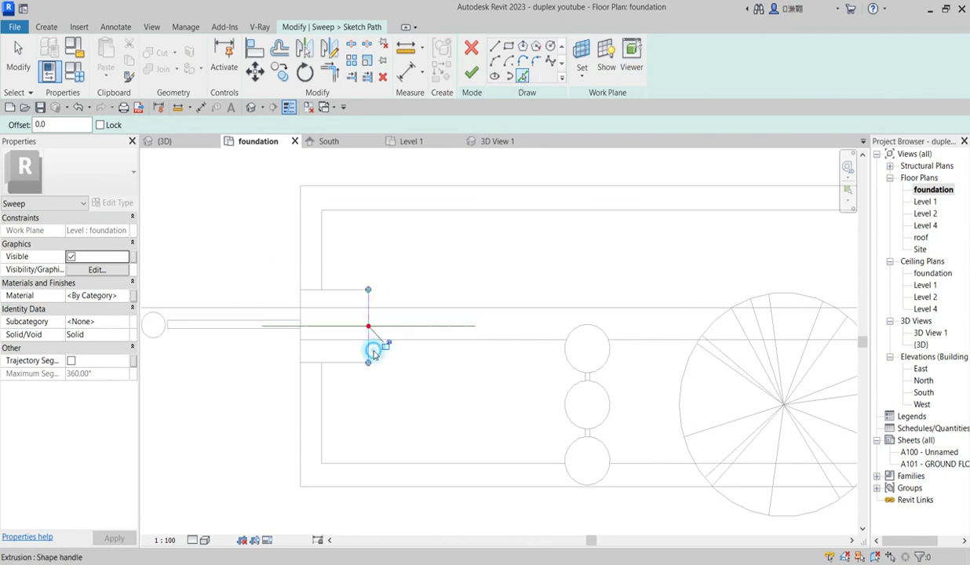
pyautogui.click(358, 289)
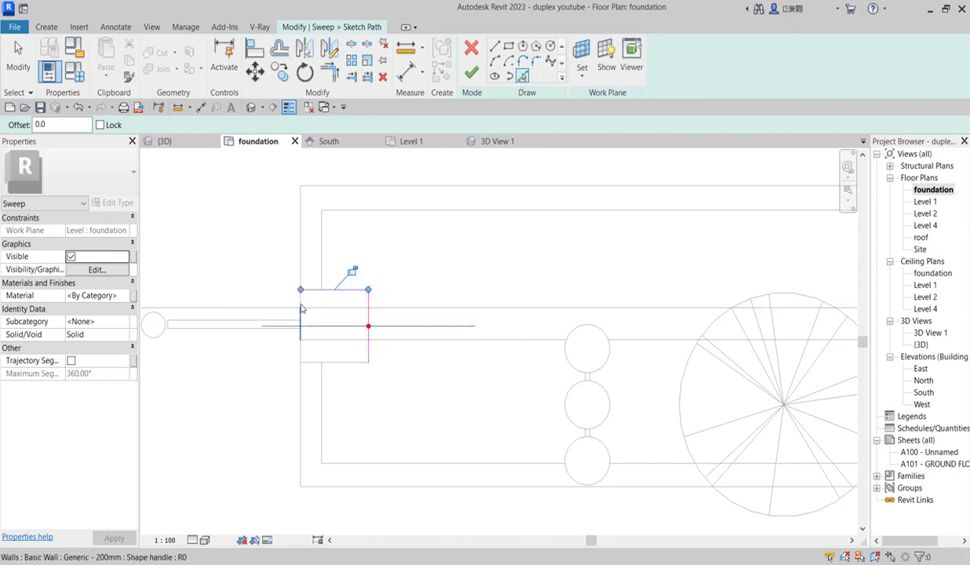
pyautogui.scroll(3, 301, 309)
pyautogui.click(372, 425)
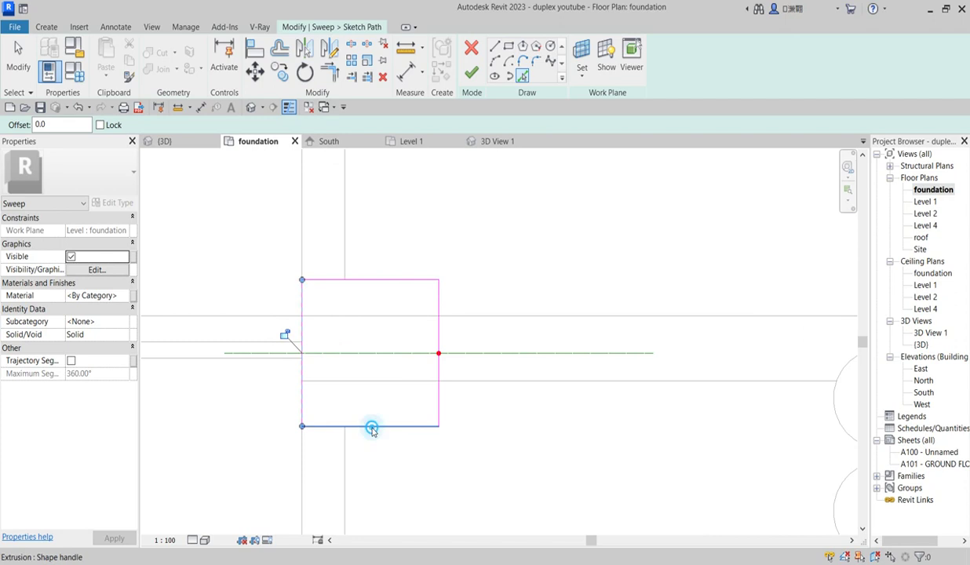
pyautogui.rightClick(473, 233)
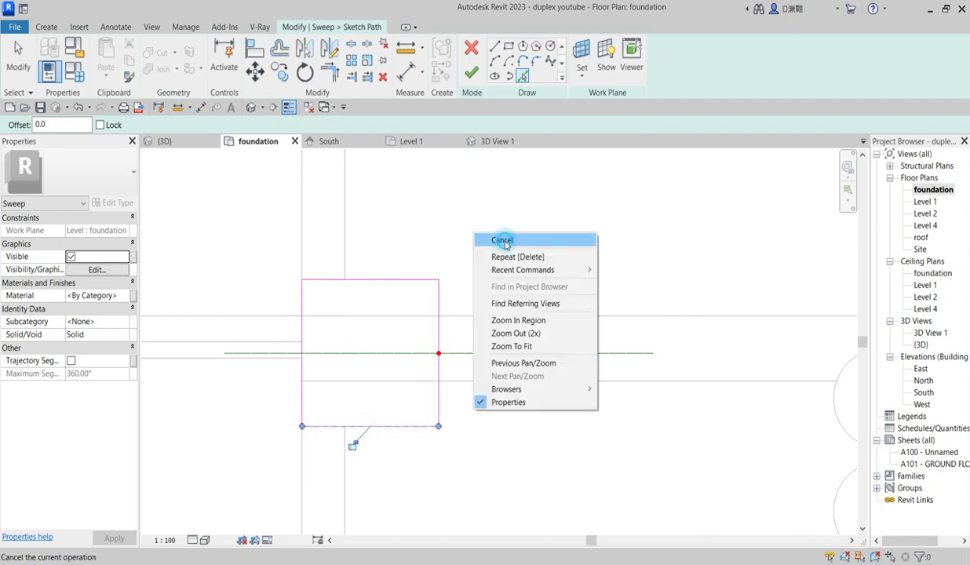
pyautogui.click(503, 240)
pyautogui.click(471, 72)
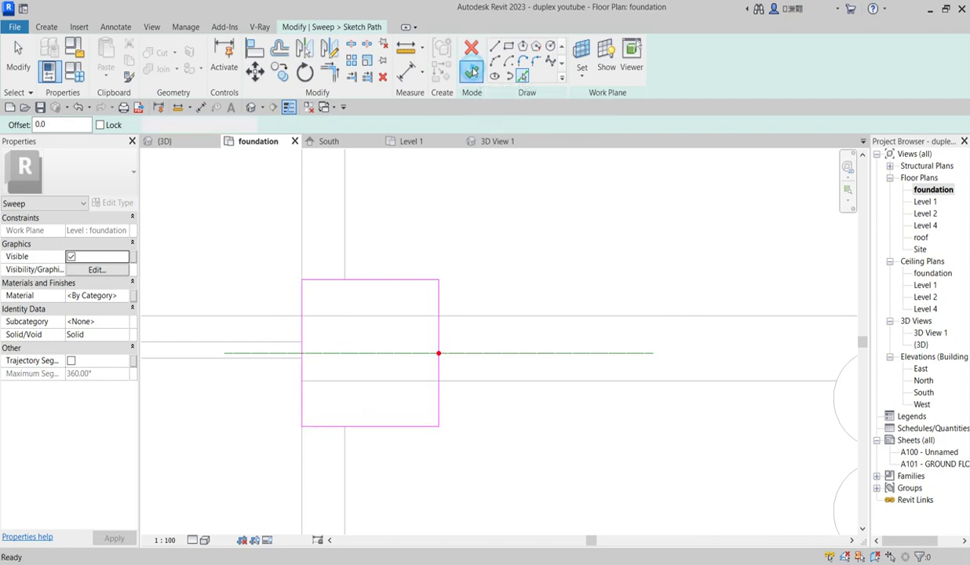
# Open the sweep profile in the South elevation and draw a rectangle at the wall top
pyautogui.click(691, 75)
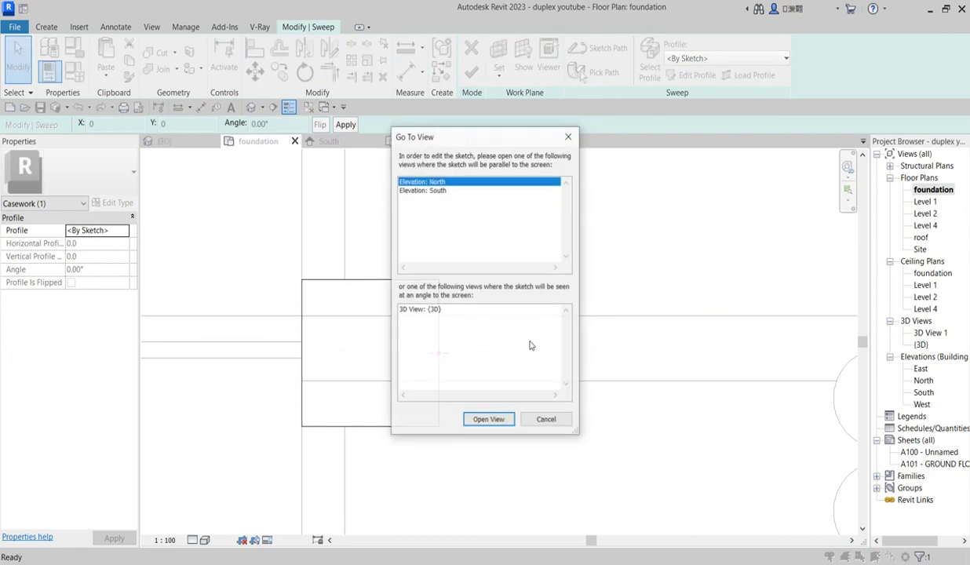
pyautogui.click(442, 190)
pyautogui.click(493, 421)
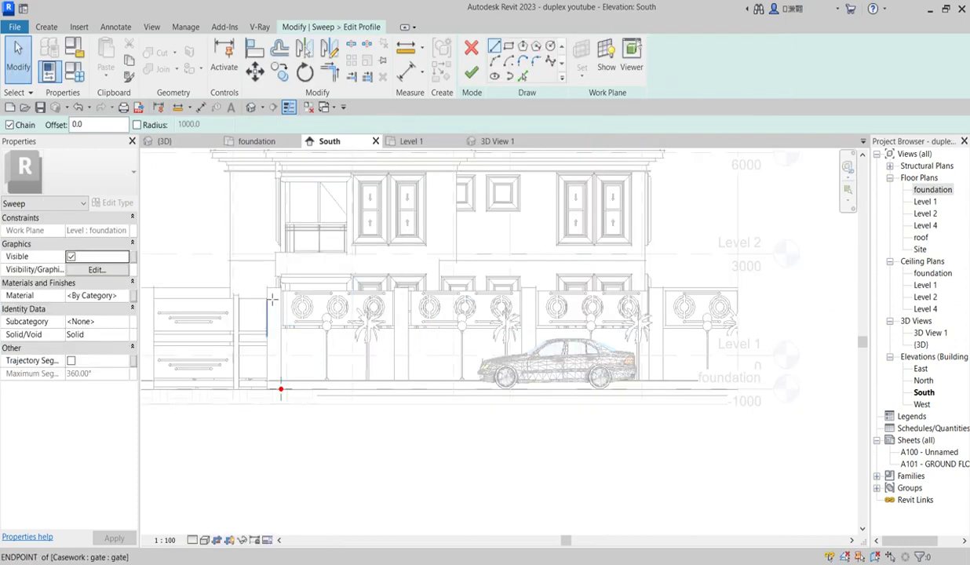
pyautogui.scroll(5, 281, 284)
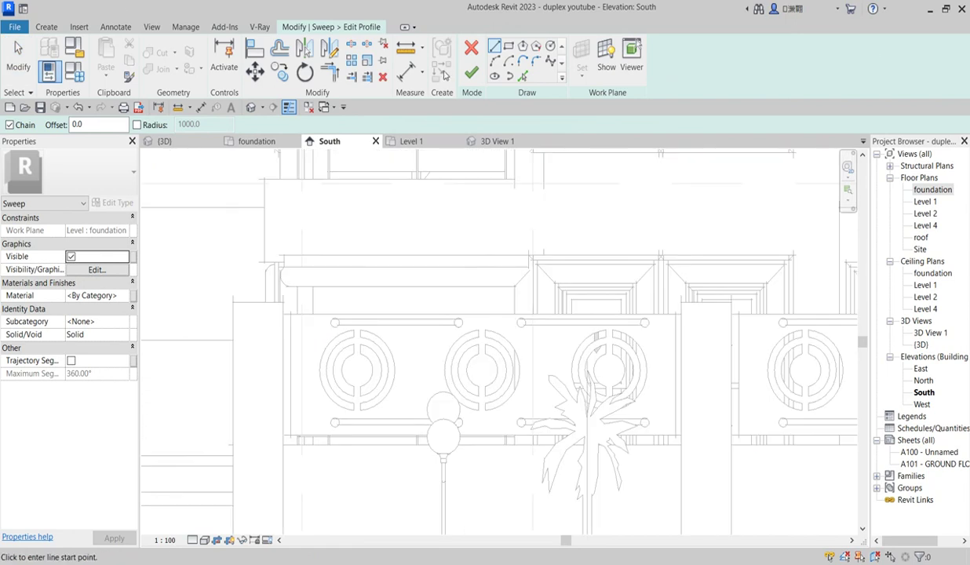
pyautogui.click(510, 47)
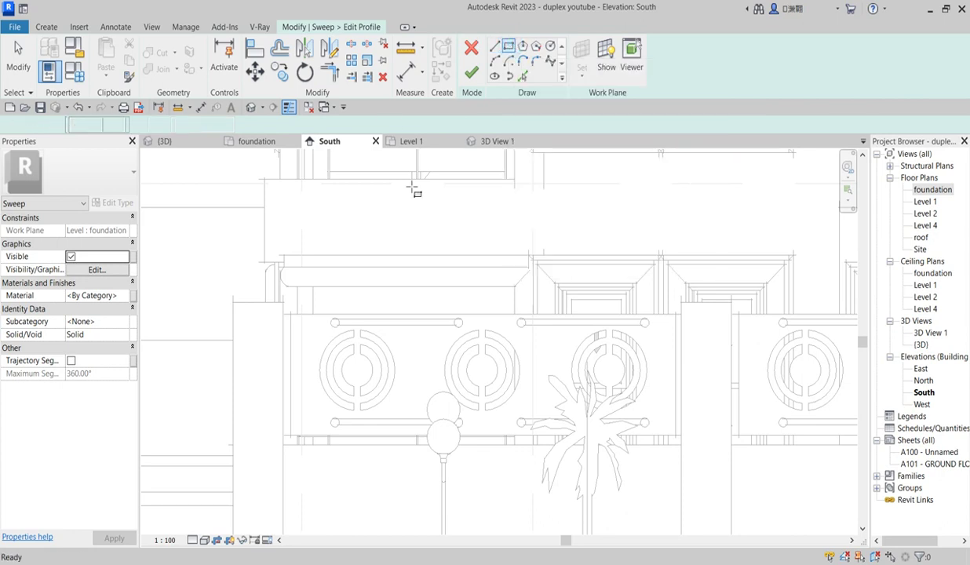
pyautogui.click(258, 300)
pyautogui.click(312, 231)
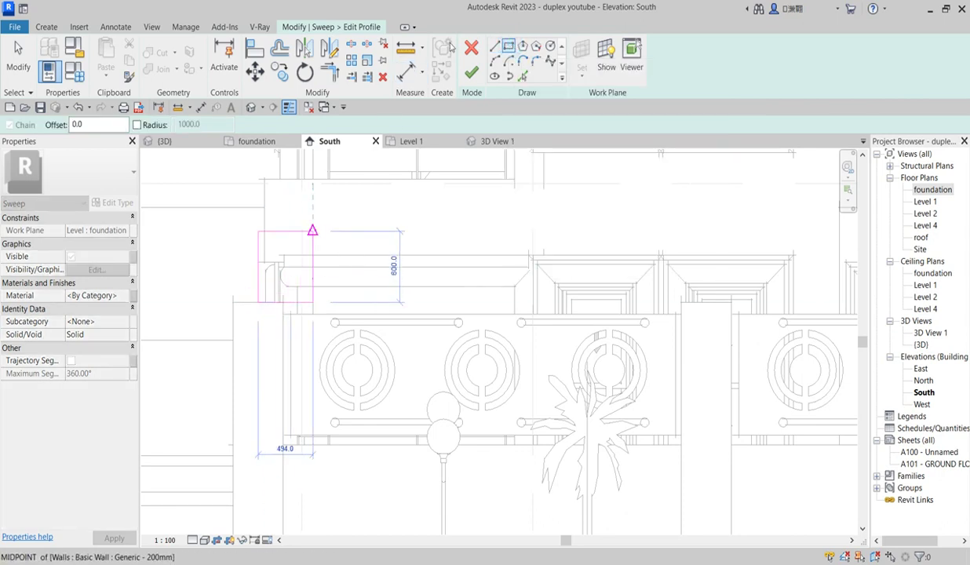
# Draw the closed profile outline: 400 mm vertical edge, top edge, two chamfers and 140 mm face
pyautogui.click(494, 47)
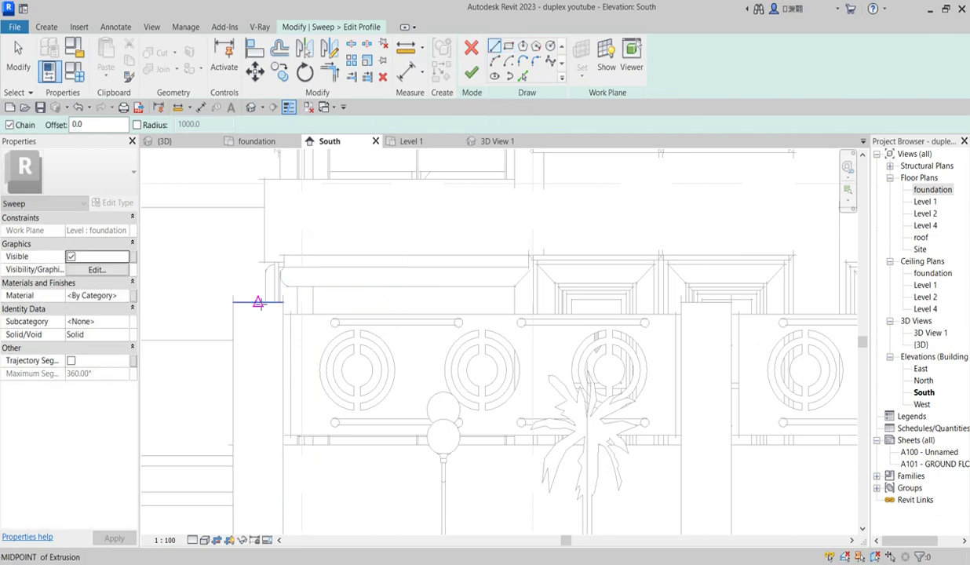
pyautogui.click(260, 303)
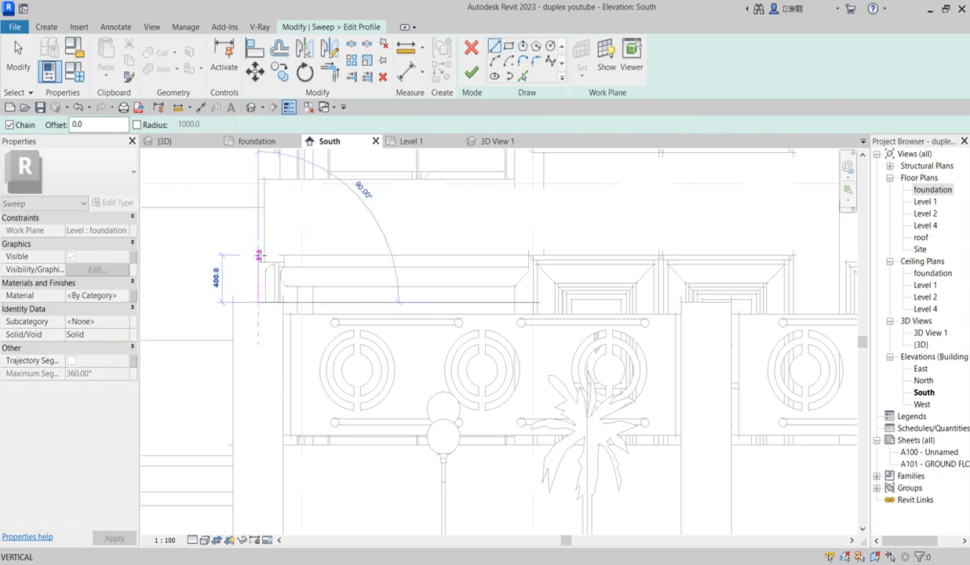
pyautogui.click(266, 255)
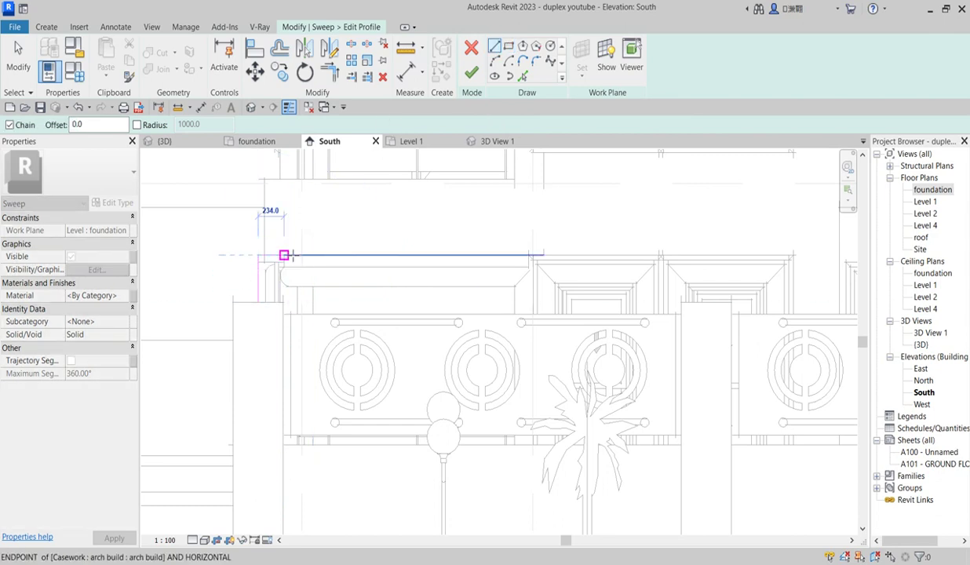
pyautogui.scroll(5, 284, 256)
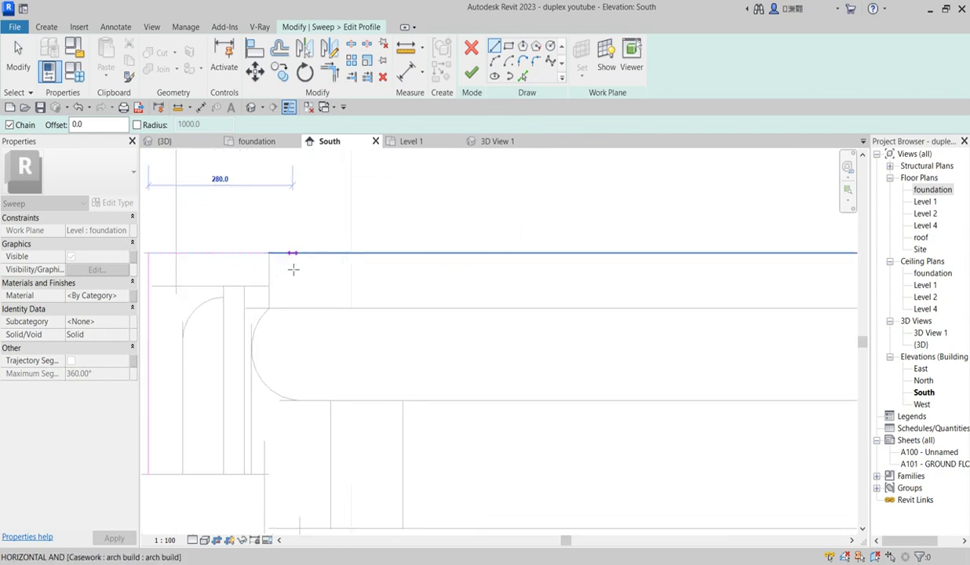
pyautogui.click(300, 253)
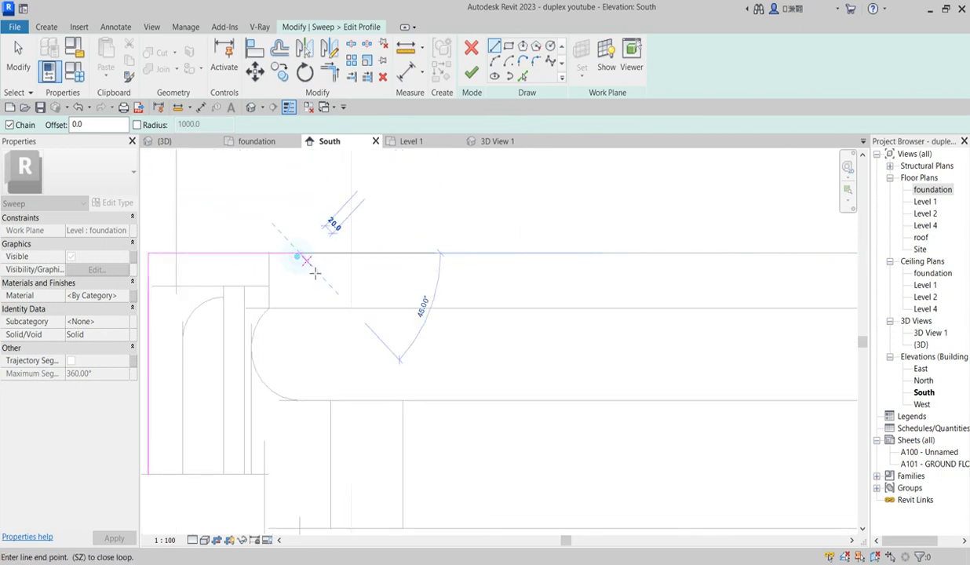
pyautogui.click(337, 320)
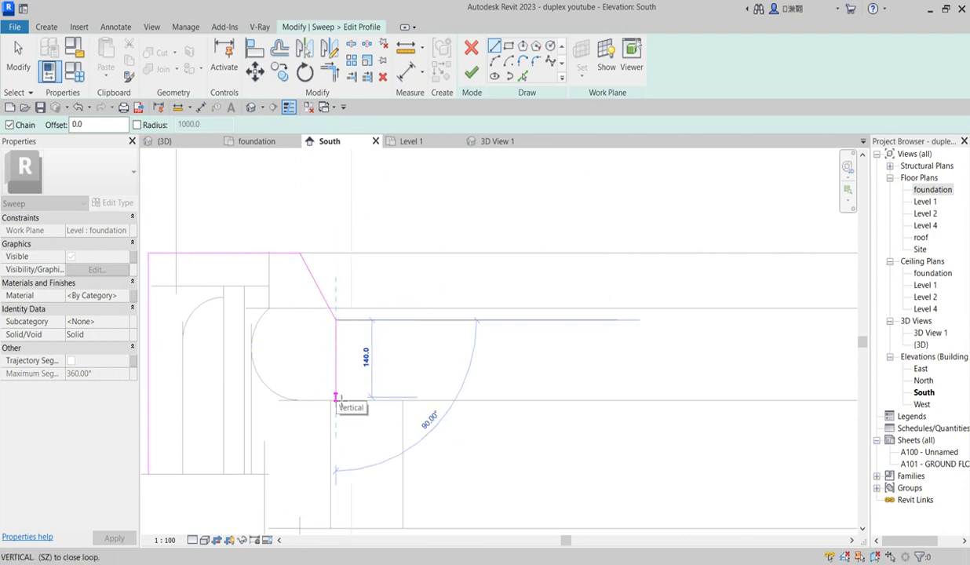
pyautogui.click(336, 401)
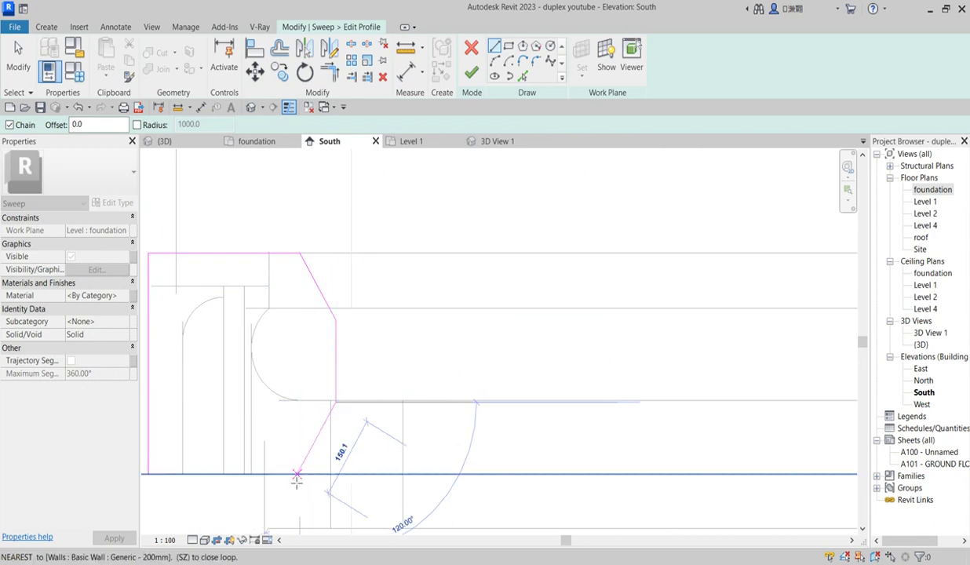
pyautogui.click(299, 474)
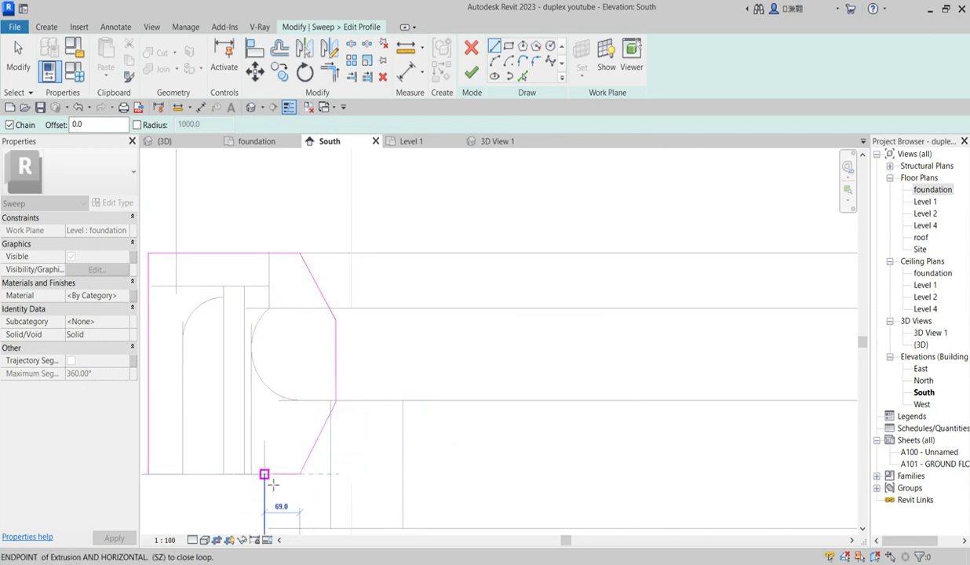
pyautogui.click(148, 475)
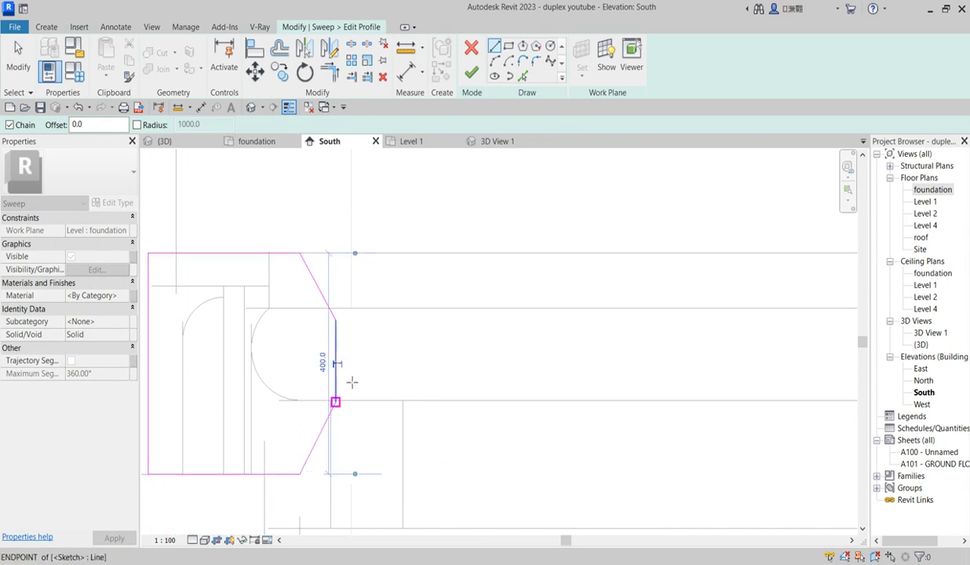
pyautogui.scroll(-2, 349, 367)
# Add a start-end-radius arc rounding the corner between the sloped and bottom edges
pyautogui.click(496, 61)
pyautogui.scroll(5, 392, 411)
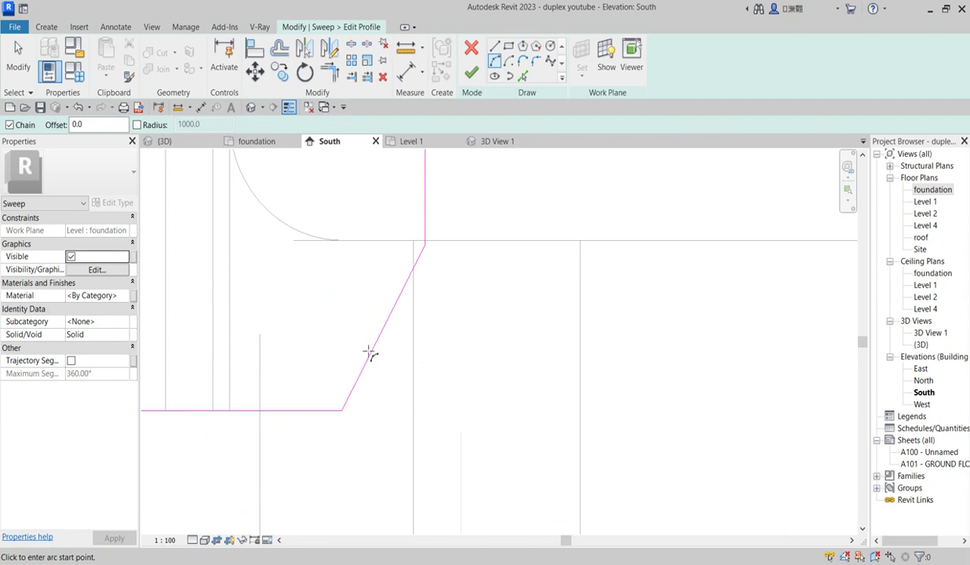
pyautogui.click(377, 339)
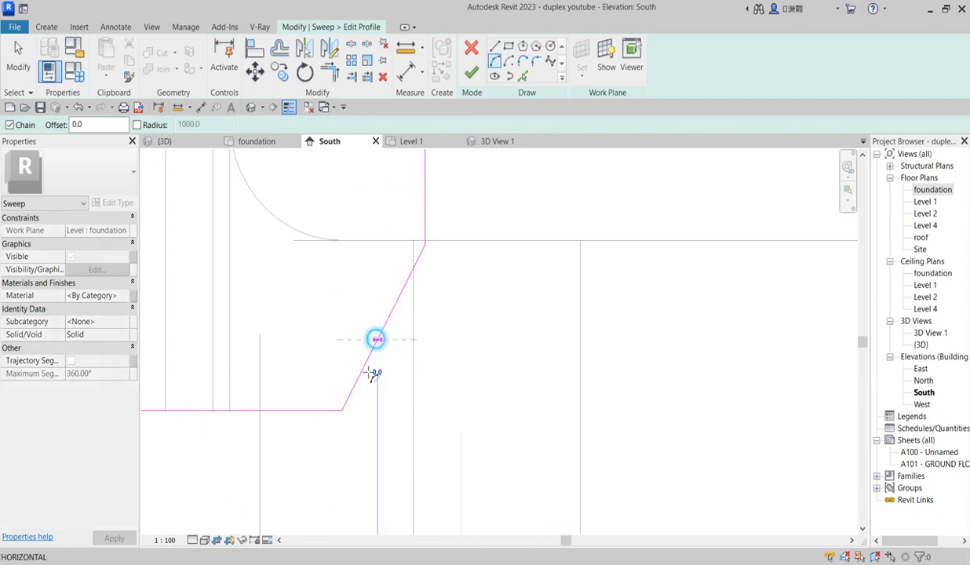
pyautogui.click(295, 411)
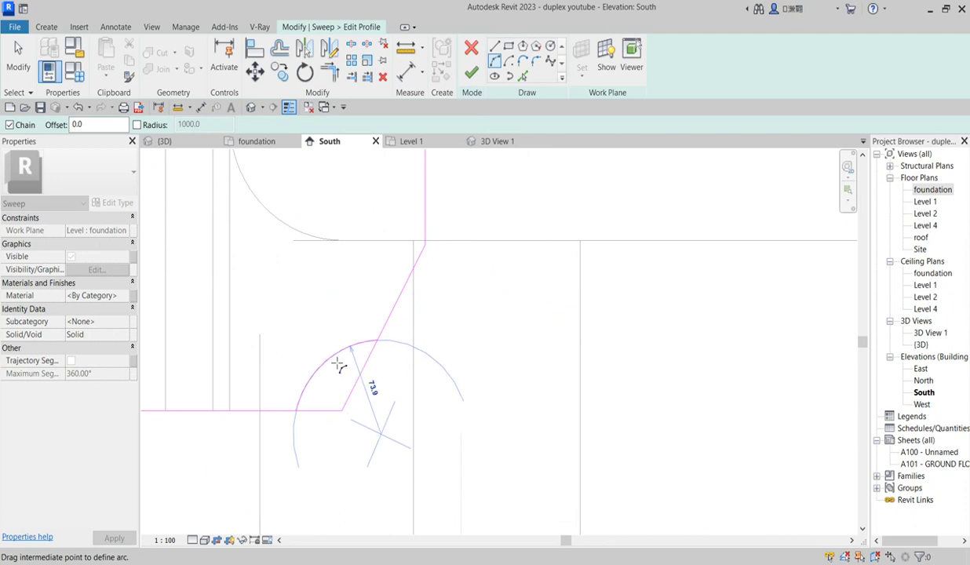
pyautogui.click(331, 365)
pyautogui.scroll(-2, 410, 314)
pyautogui.scroll(2, 412, 263)
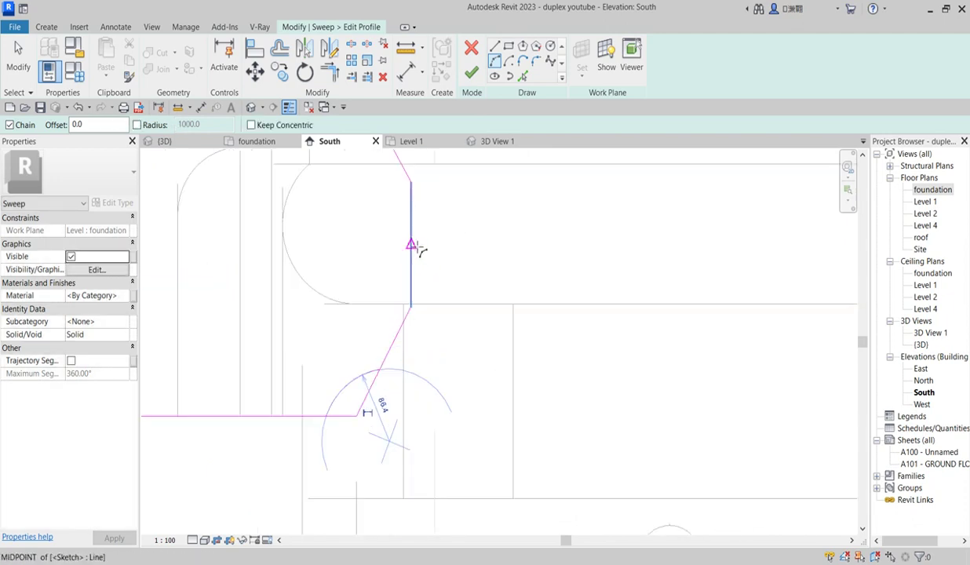
# Add arcs along the vertical profile edge and near the top of the sloped line
pyautogui.click(409, 204)
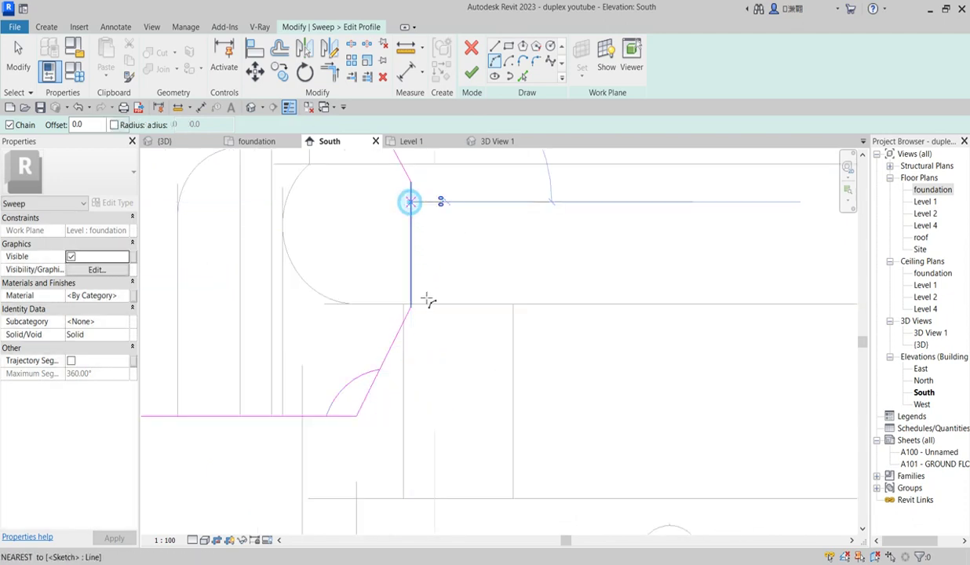
pyautogui.click(412, 302)
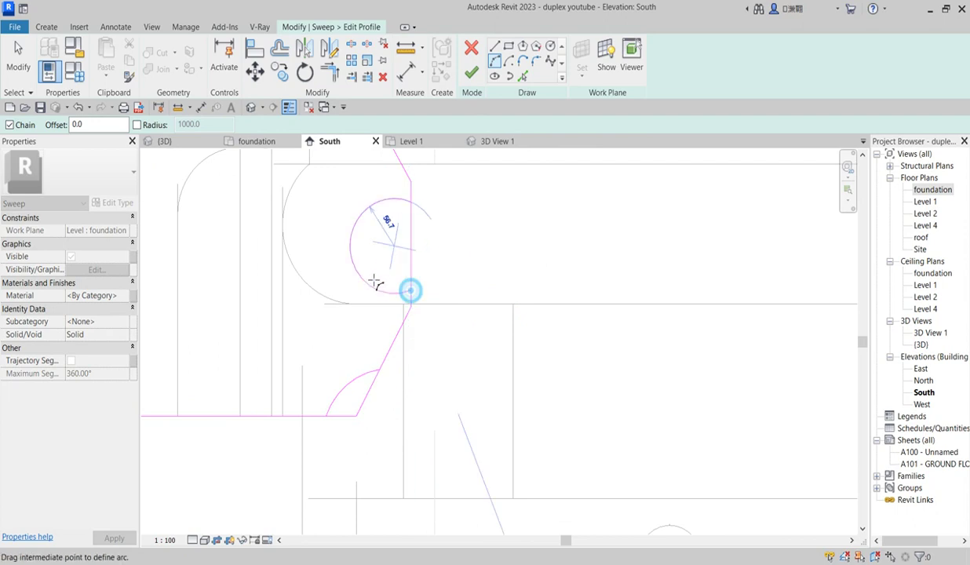
pyautogui.click(399, 241)
pyautogui.scroll(-2, 408, 325)
pyautogui.scroll(2, 372, 200)
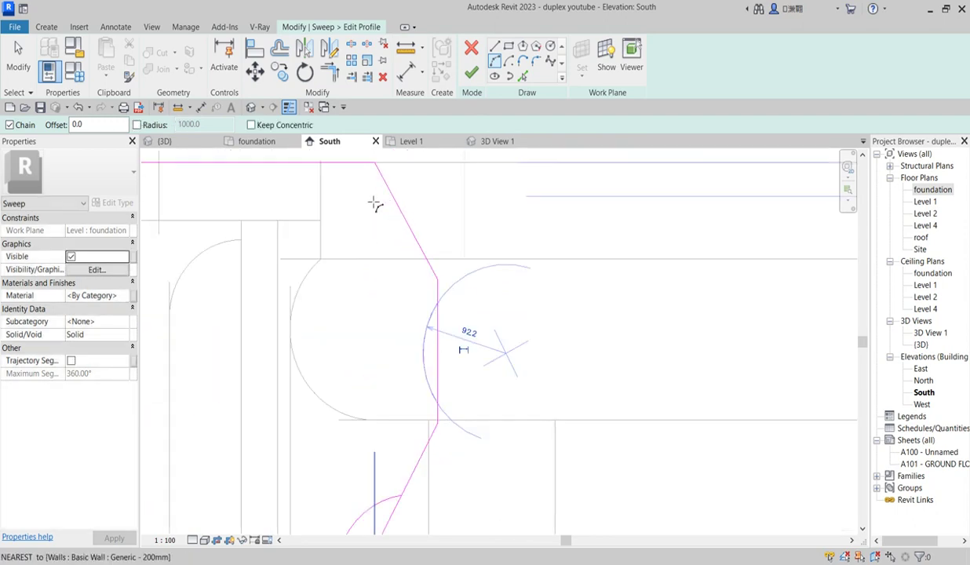
pyautogui.click(390, 175)
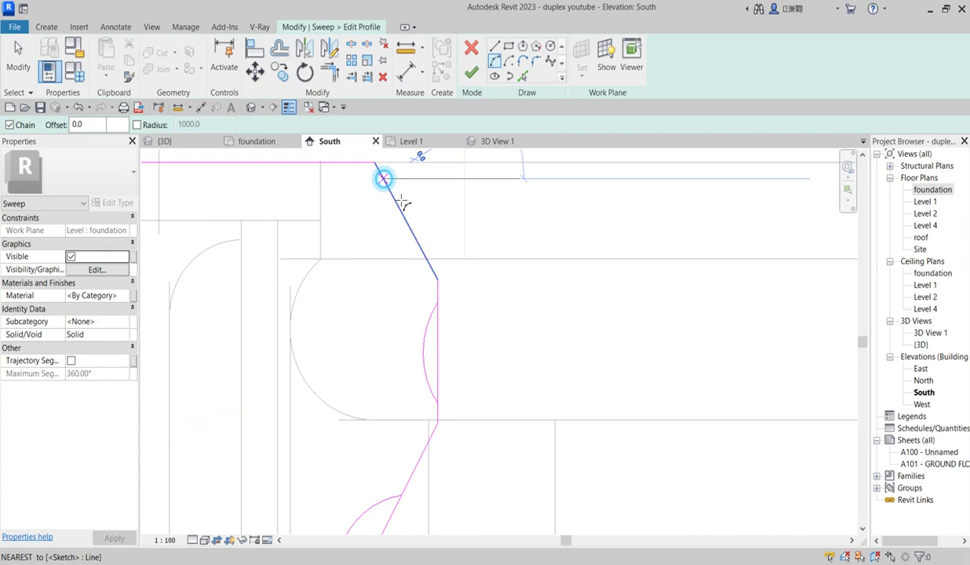
pyautogui.click(428, 264)
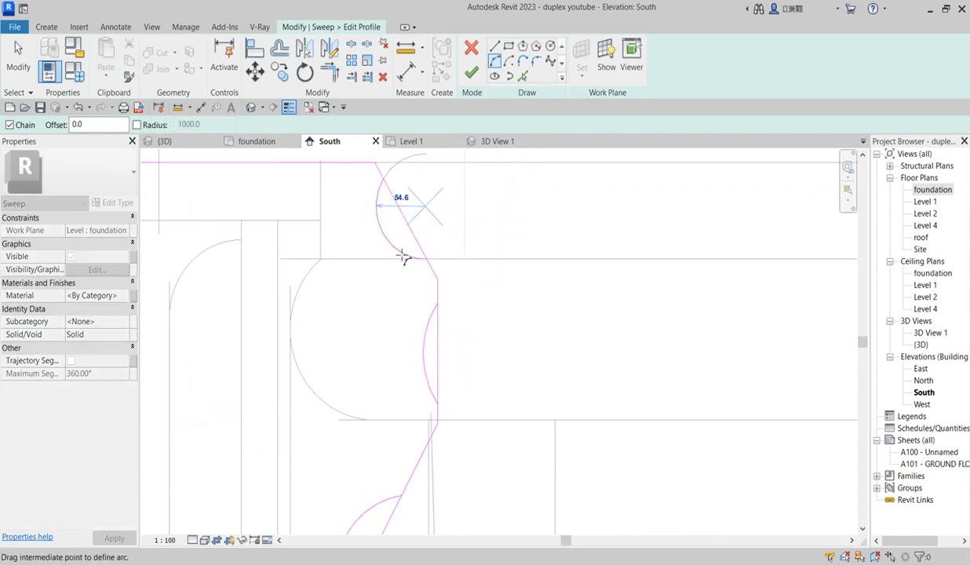
pyautogui.click(432, 272)
pyautogui.scroll(3, 431, 275)
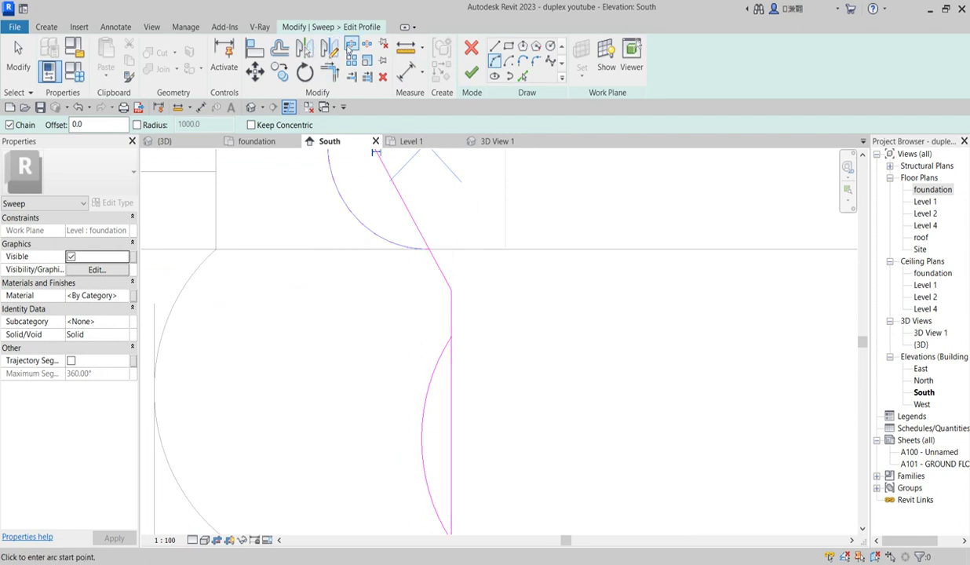
# Split the vertical profile line at a point with Split Element (SL)
pyautogui.press('s')
pyautogui.press('l')
pyautogui.scroll(-2, 392, 171)
pyautogui.click(437, 340)
pyautogui.scroll(-3, 392, 481)
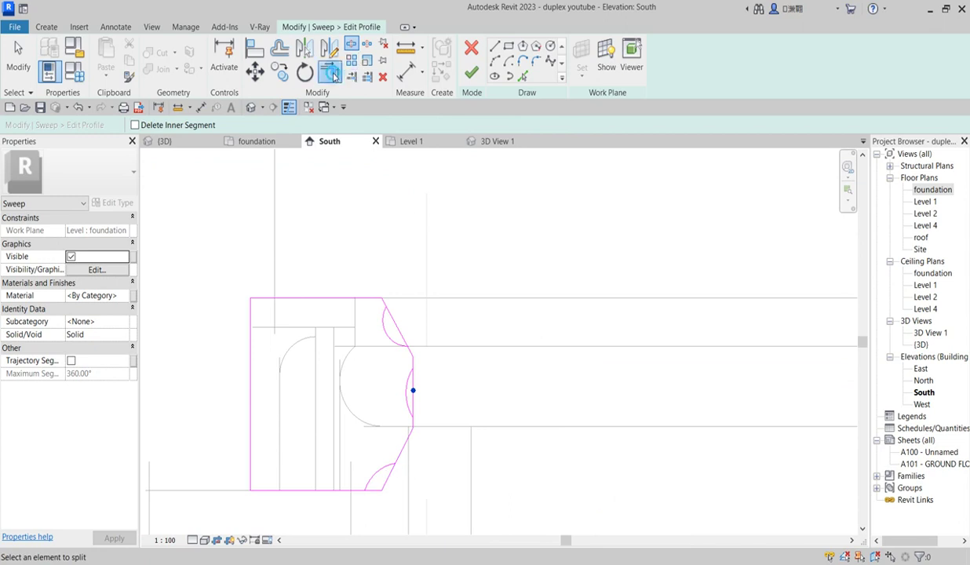
# Trim the lower arc to the vertical line and the diagonal against the upper arc
pyautogui.click(334, 76)
pyautogui.scroll(3, 418, 386)
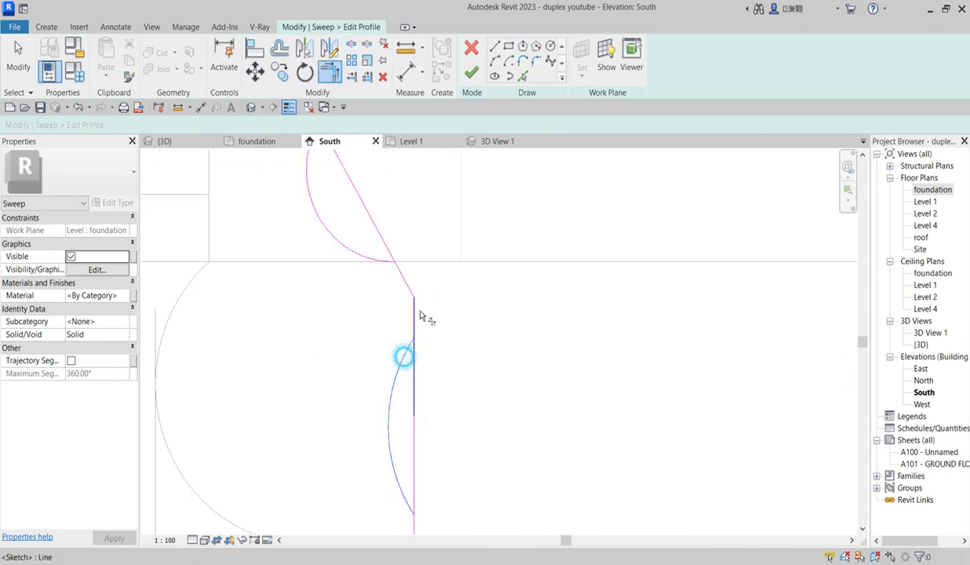
pyautogui.click(411, 319)
pyautogui.click(403, 277)
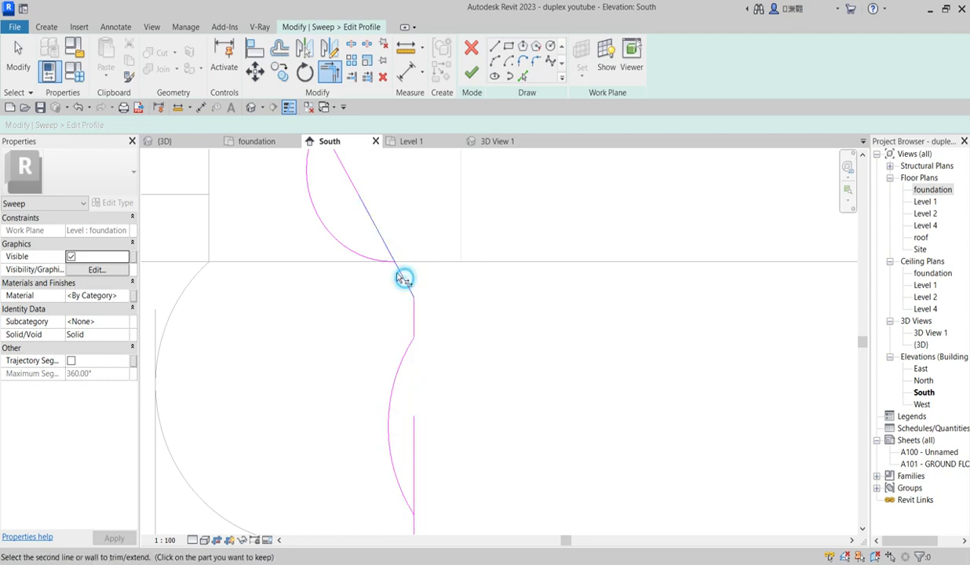
pyautogui.moveTo(416, 364); pyautogui.dragTo(442, 448, button='middle')
pyautogui.click(365, 244)
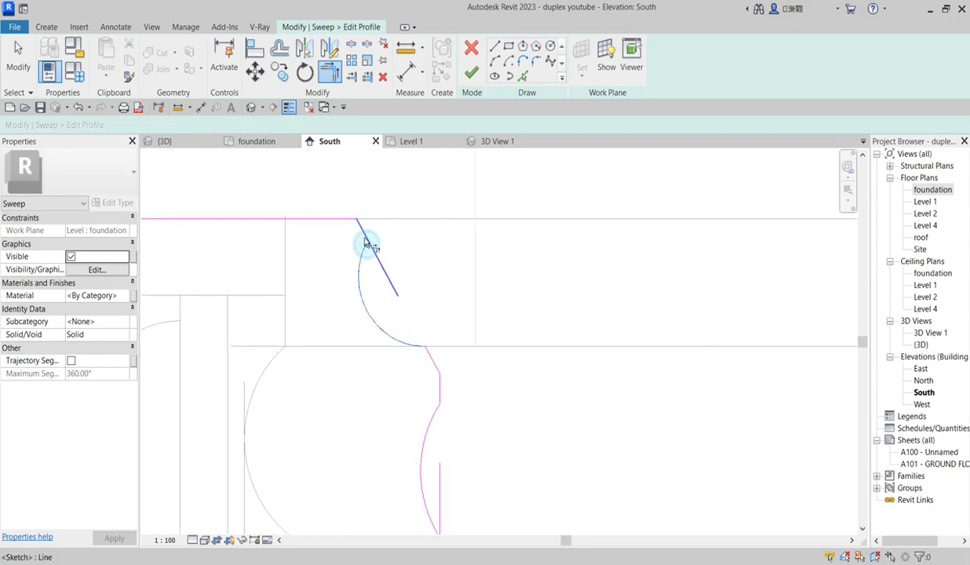
pyautogui.scroll(-2, 372, 236)
# Trim the diagonal and lower arc to the bottom line, closing the outline, and finish the profile
pyautogui.moveTo(439, 262)
pyautogui.mouseDown(button='middle')
pyautogui.moveTo(418, 392)
pyautogui.moveTo(448, 346)
pyautogui.mouseUp(button='middle')
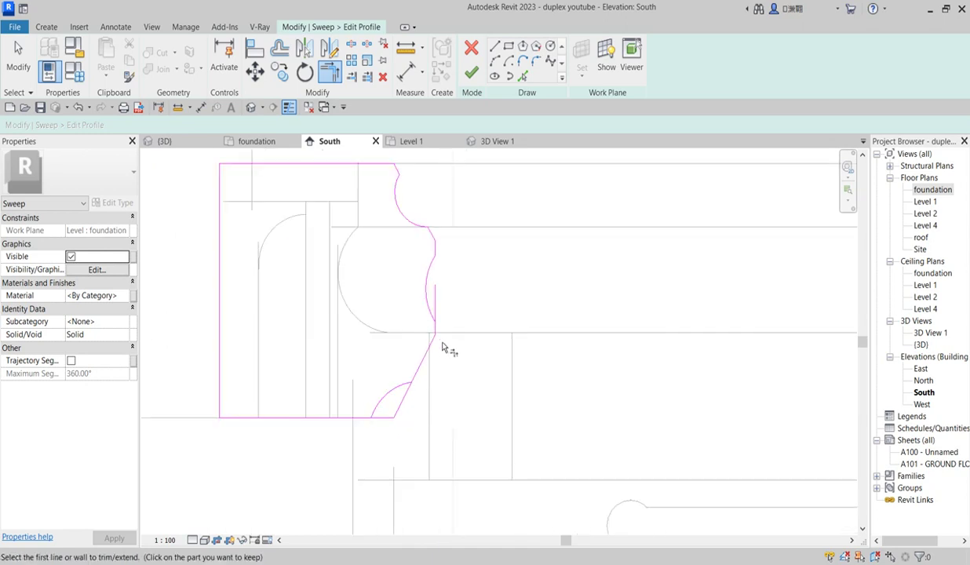
pyautogui.scroll(2, 434, 342)
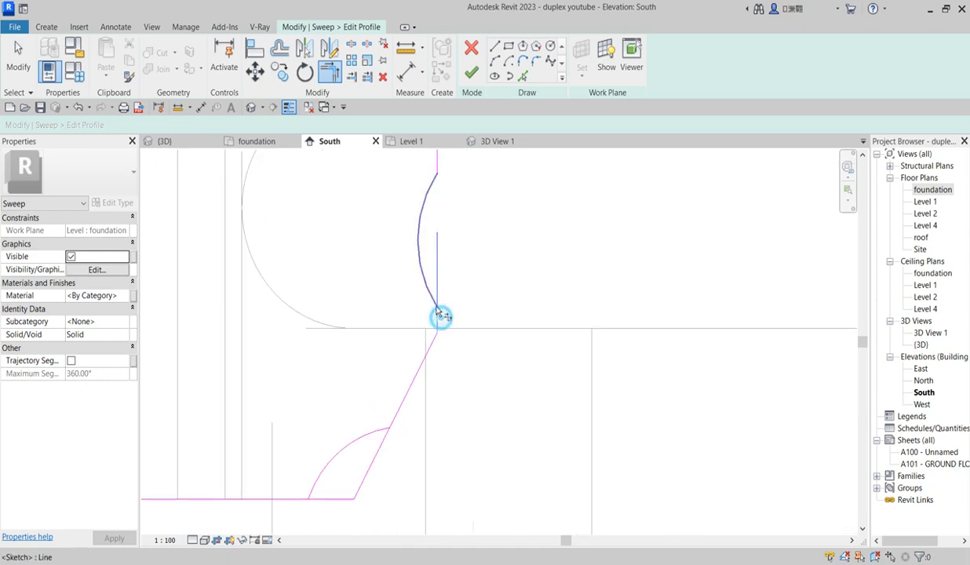
pyautogui.click(377, 432)
pyautogui.click(322, 471)
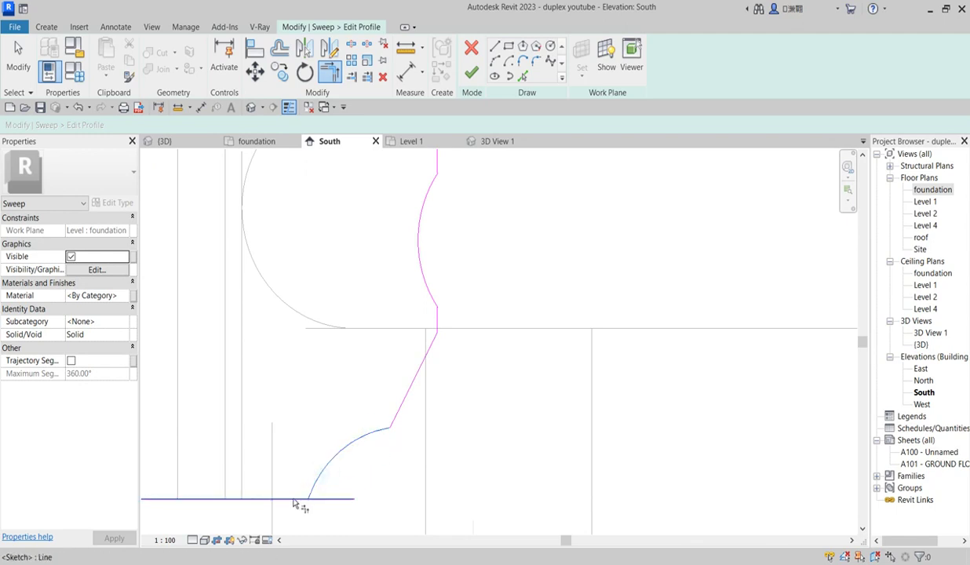
pyautogui.click(294, 500)
pyautogui.scroll(-3, 510, 412)
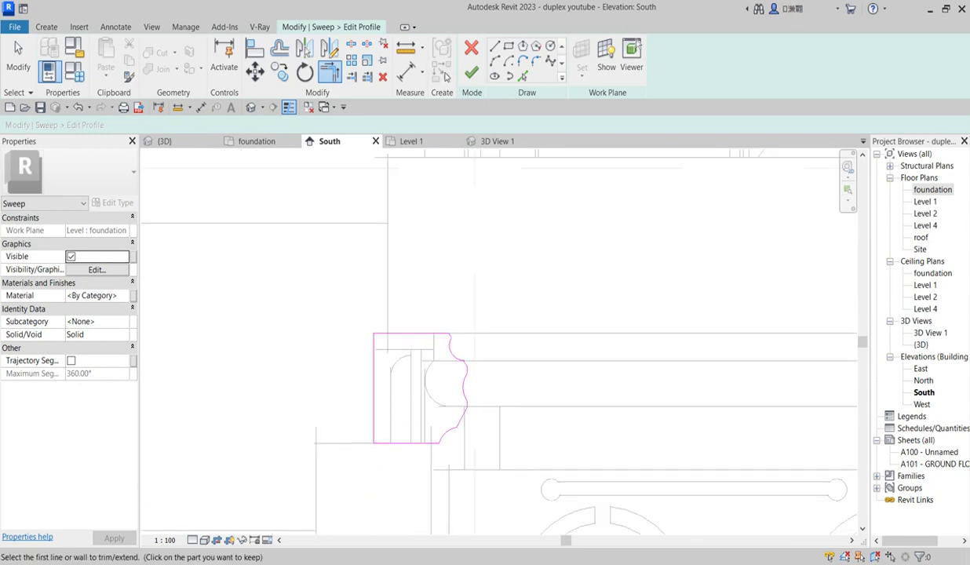
pyautogui.click(474, 75)
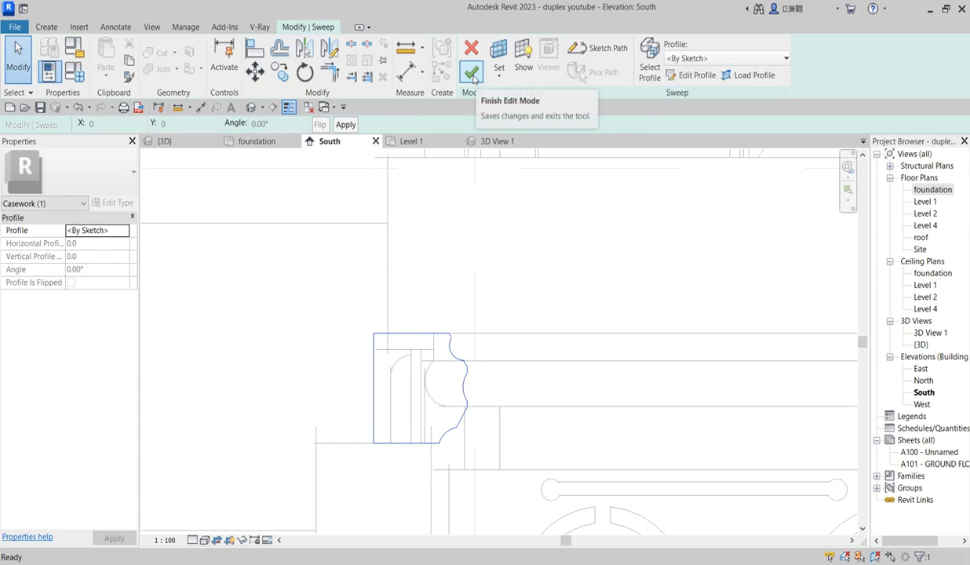
# Finish the moulding sweep, then reopen the sweep and its profile sketch for editing
pyautogui.click(471, 73)
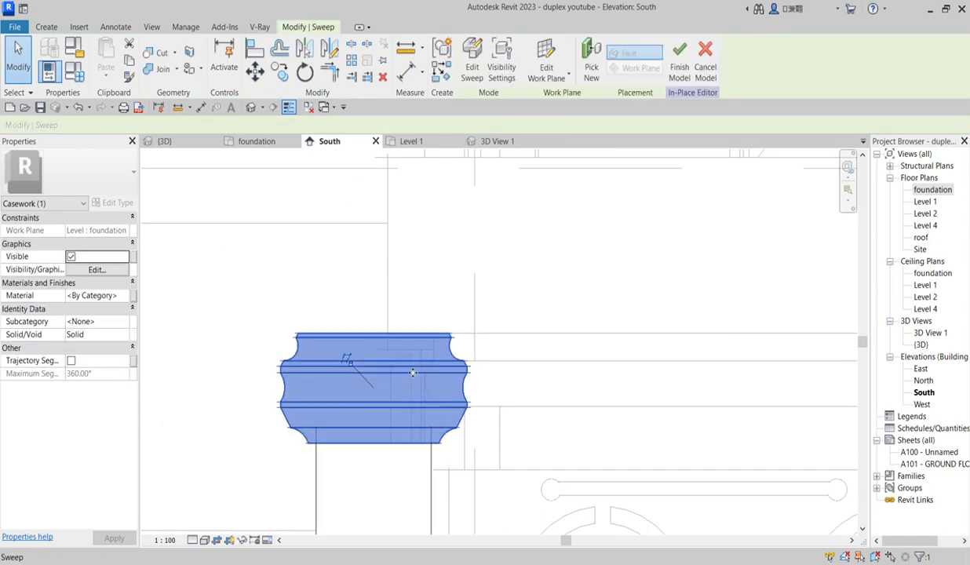
pyautogui.scroll(2, 408, 376)
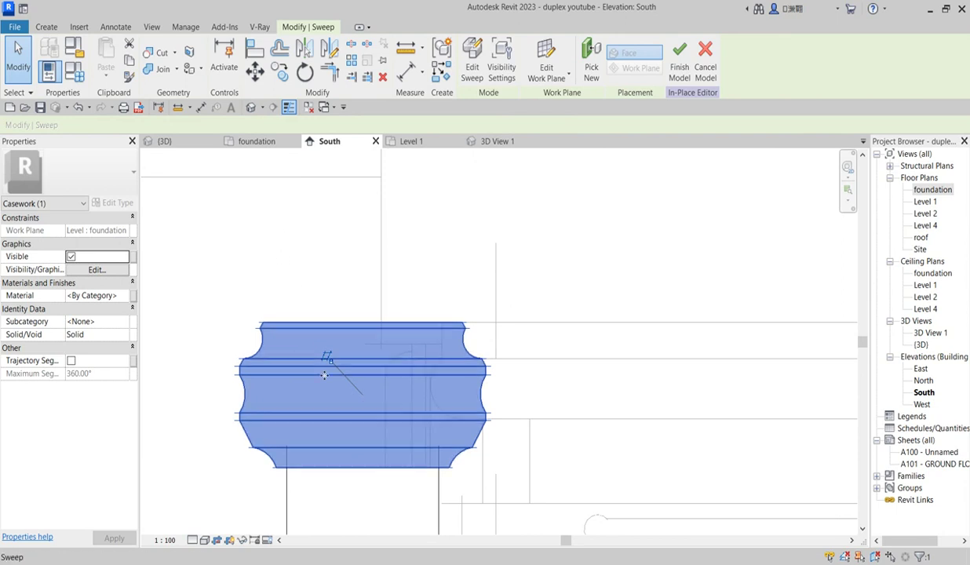
pyautogui.scroll(-3, 314, 361)
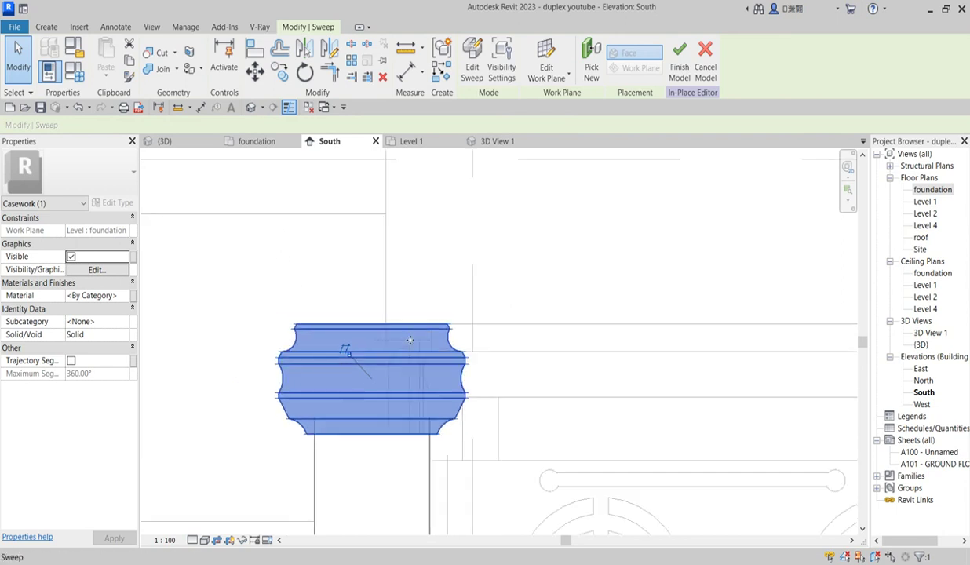
pyautogui.click(473, 55)
pyautogui.scroll(2, 398, 344)
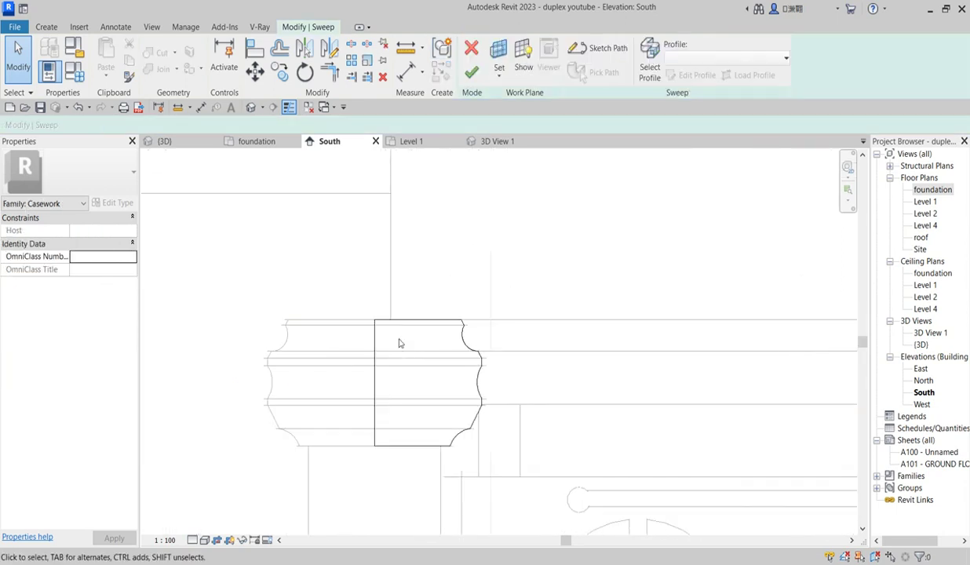
pyautogui.click(442, 321)
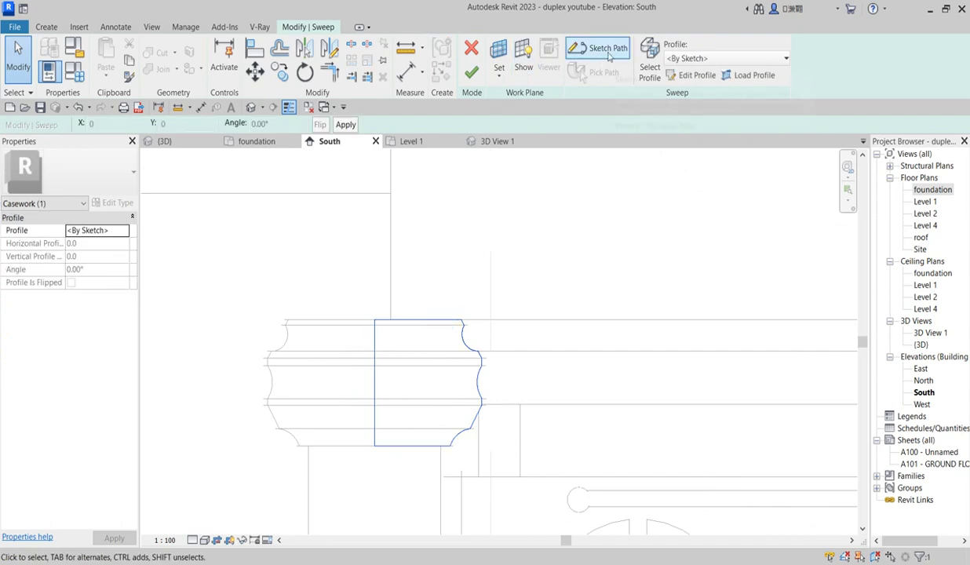
pyautogui.click(695, 75)
# Delete the profile's top arc and draw a straight chamfer line up to the top edge
pyautogui.scroll(4, 463, 336)
pyautogui.scroll(-2, 456, 319)
pyautogui.moveTo(386, 268)
pyautogui.mouseDown()
pyautogui.moveTo(425, 289)
pyautogui.moveTo(493, 385)
pyautogui.mouseUp()
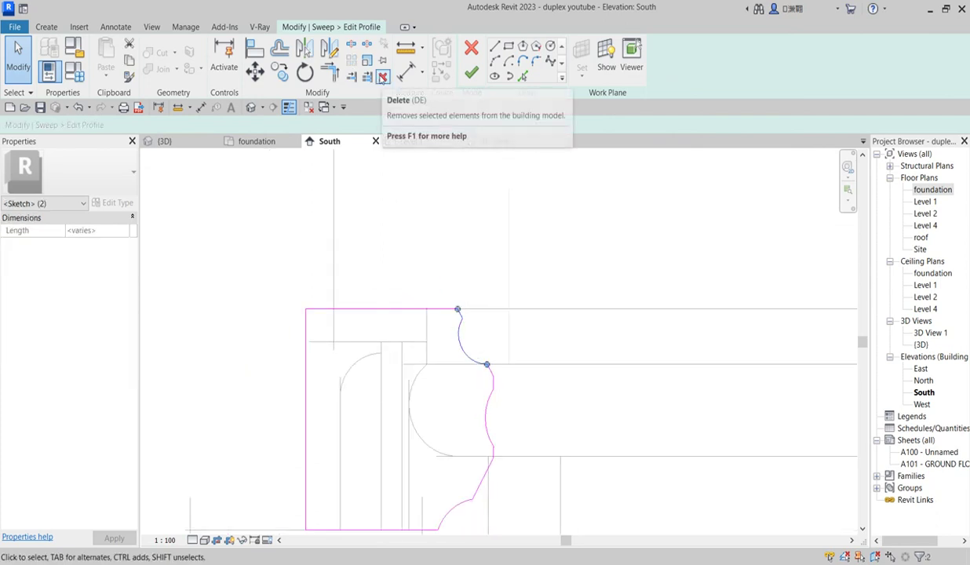
pyautogui.click(382, 76)
pyautogui.click(494, 47)
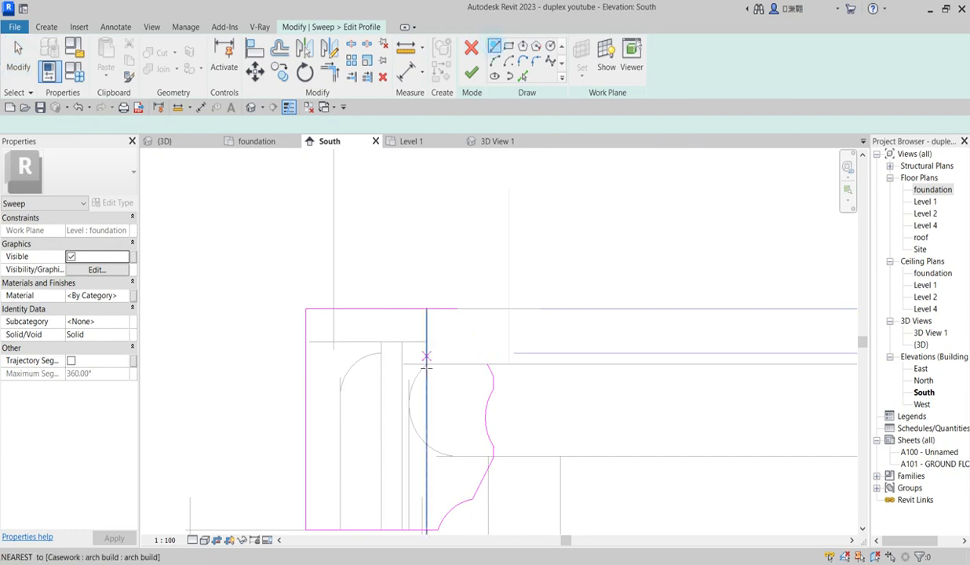
pyautogui.click(487, 364)
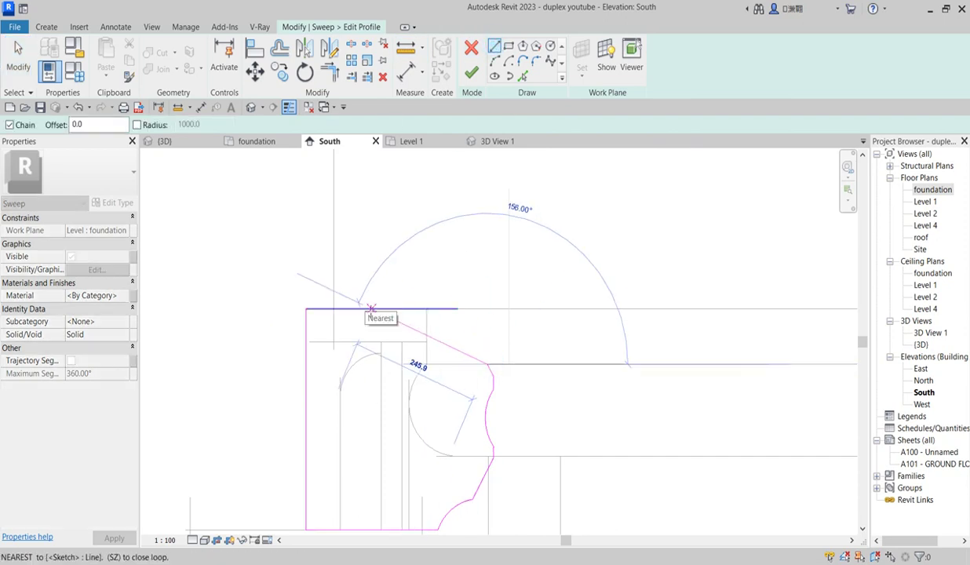
pyautogui.click(371, 308)
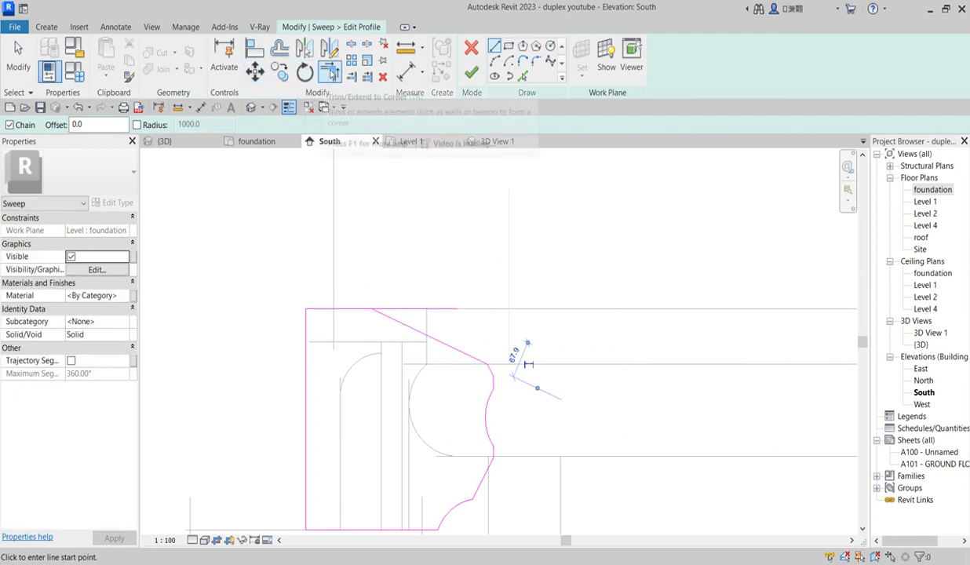
# Trim the top line and chamfer to a corner and finish the profile sketch
pyautogui.click(330, 71)
pyautogui.click(354, 316)
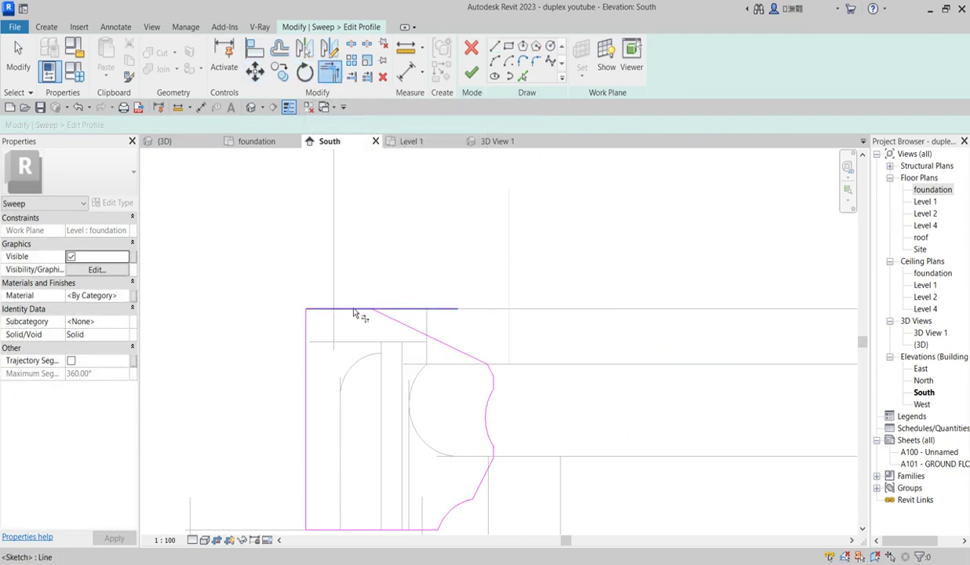
pyautogui.click(401, 324)
pyautogui.scroll(-1, 392, 332)
pyautogui.scroll(-2, 392, 331)
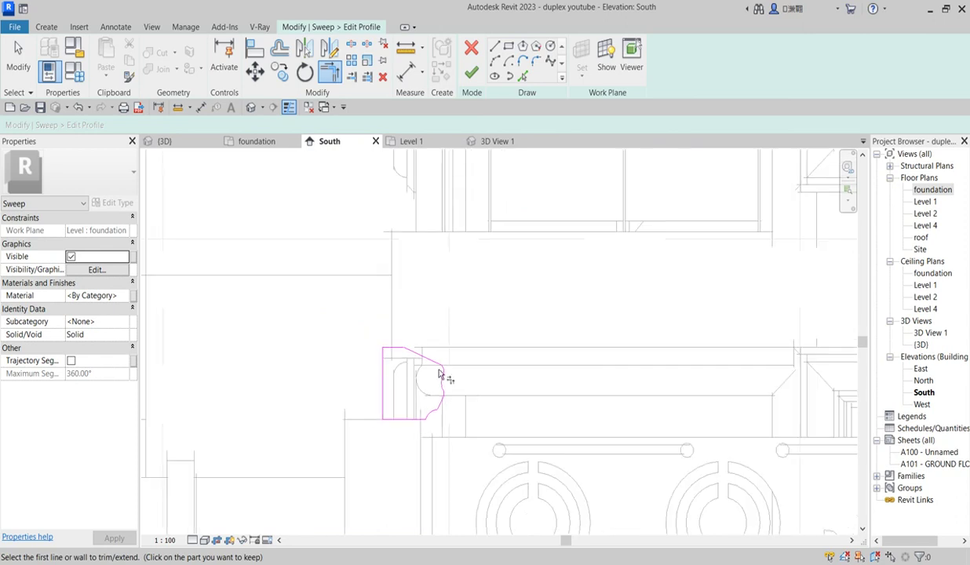
pyautogui.click(471, 72)
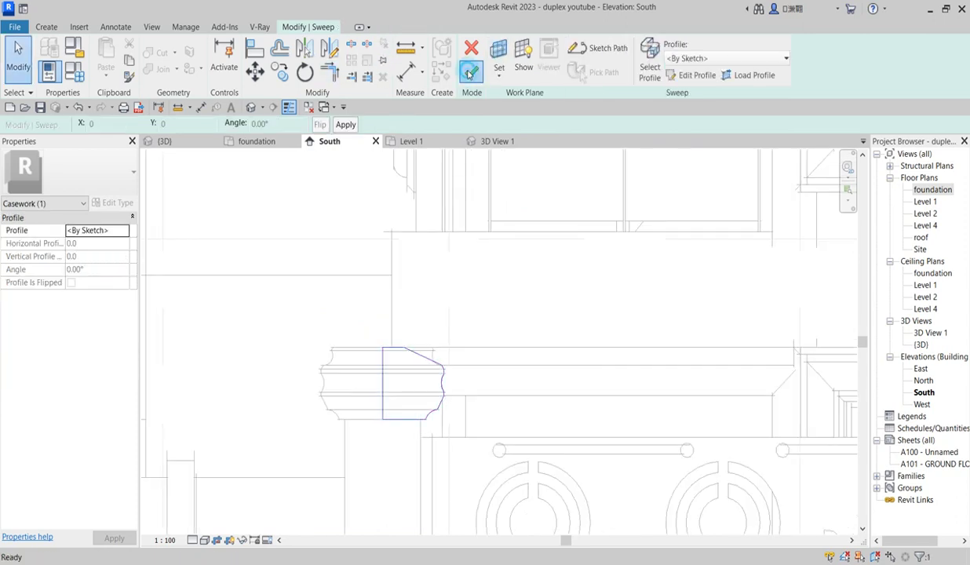
# Finish the chamfered cap sweep and assign it the Air Infiltration Barrier(11) material
pyautogui.click(472, 73)
pyautogui.scroll(1, 452, 407)
pyautogui.scroll(1, 451, 407)
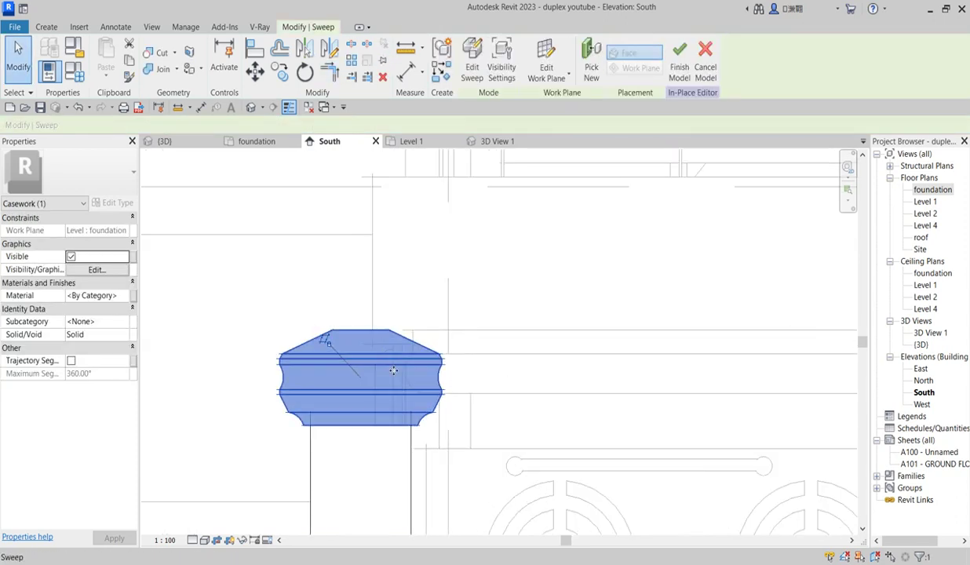
pyautogui.click(124, 296)
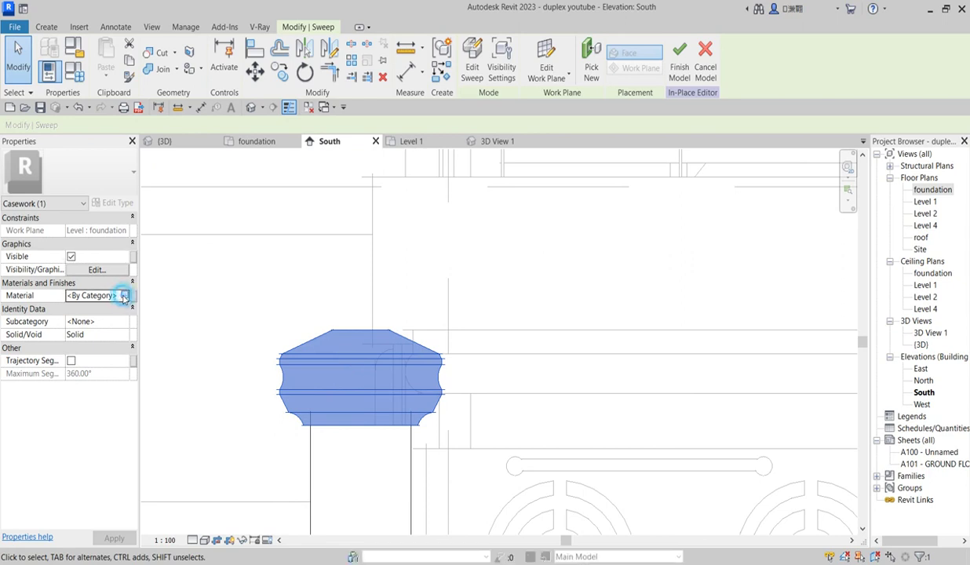
pyautogui.click(125, 296)
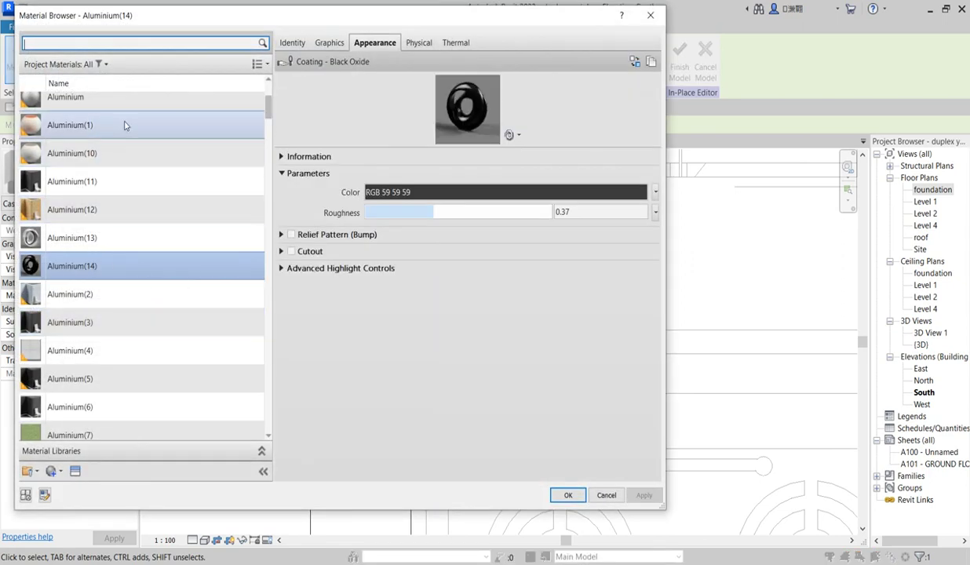
pyautogui.scroll(2, 132, 203)
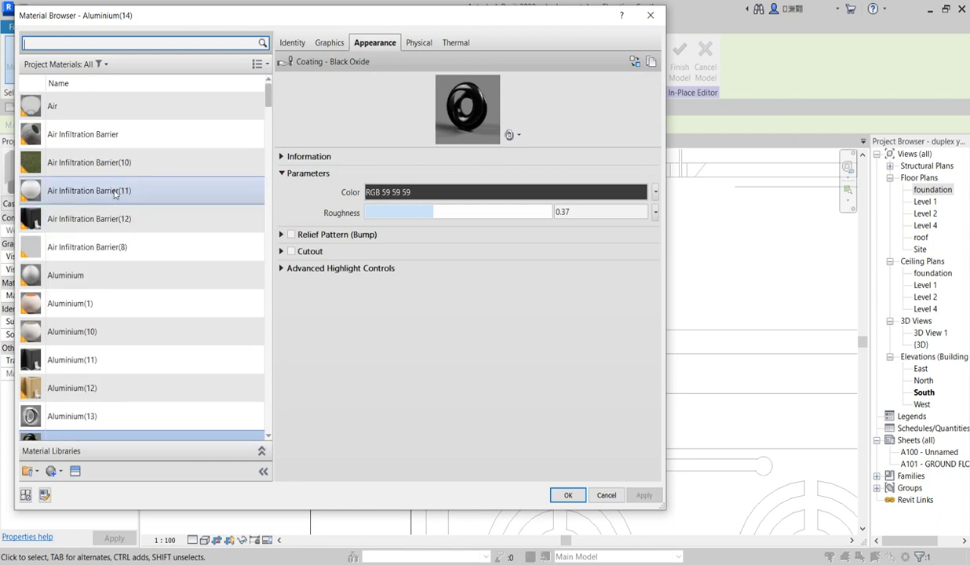
pyautogui.click(115, 194)
pyautogui.click(568, 495)
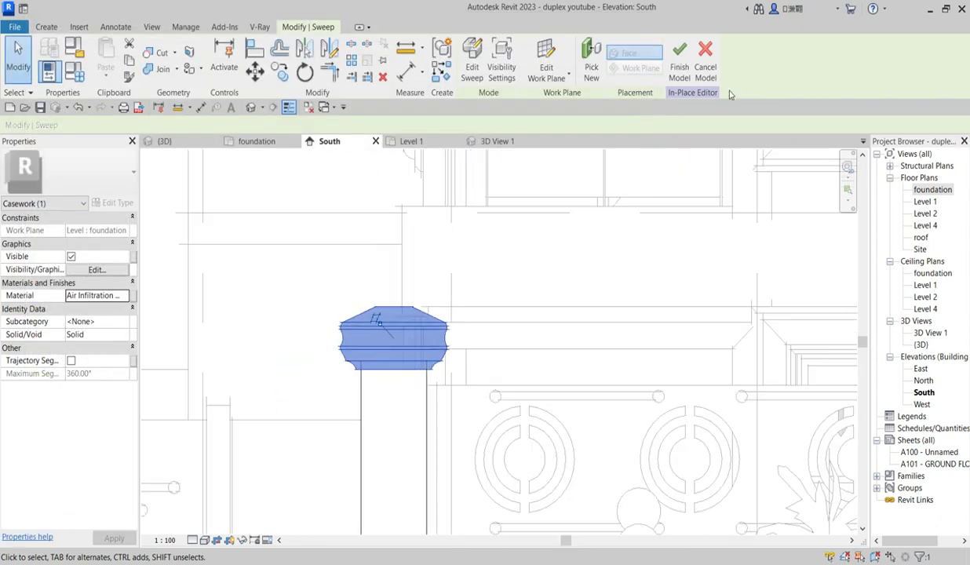
# Finish the in-place cap model and open the site's {3D} view
pyautogui.click(681, 59)
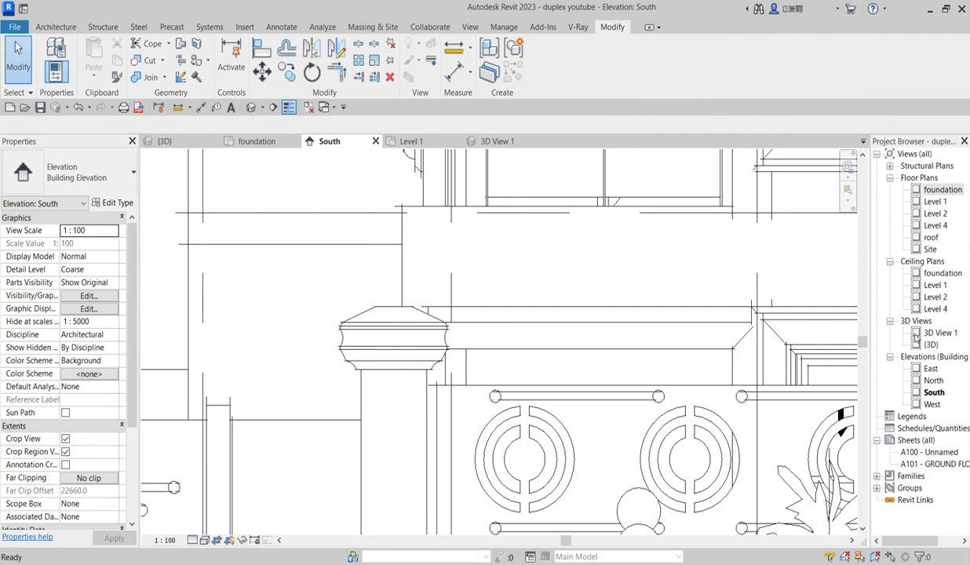
pyautogui.click(932, 345)
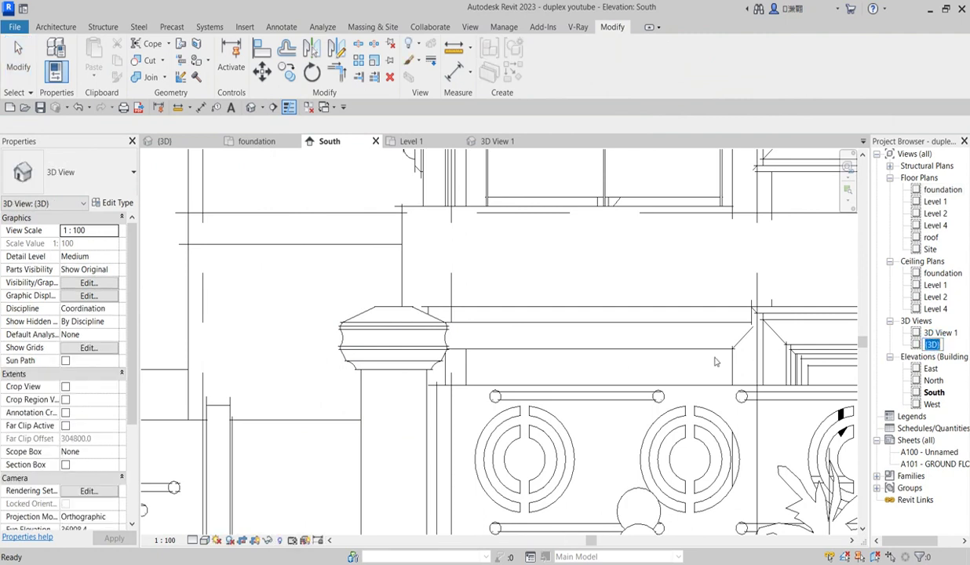
pyautogui.click(908, 346)
pyautogui.click(581, 202)
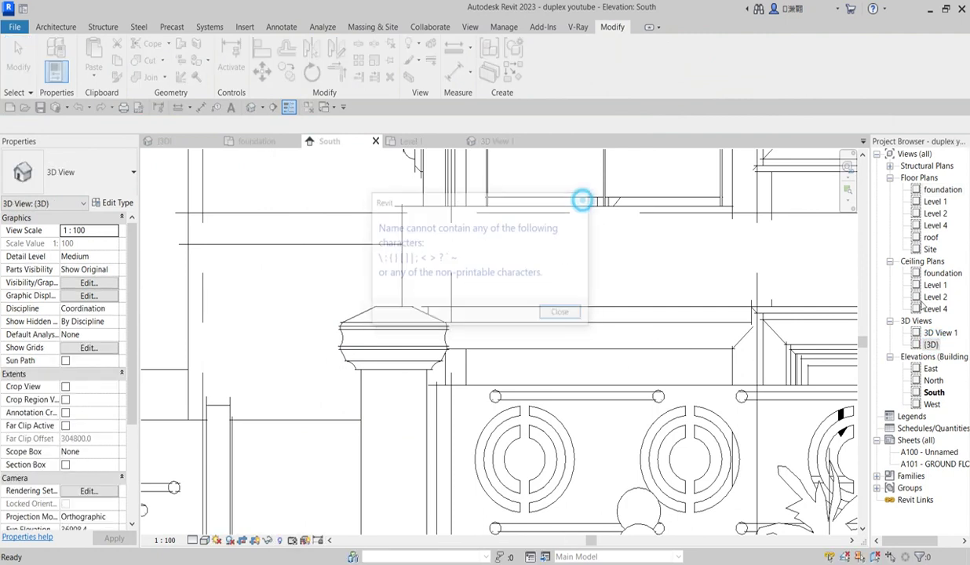
pyautogui.doubleClick(930, 345)
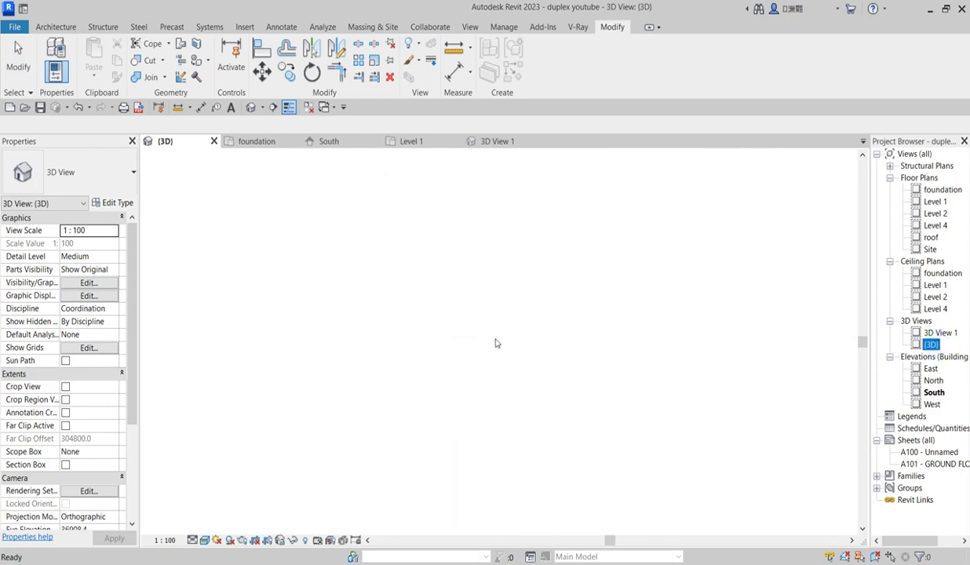
pyautogui.scroll(5, 333, 262)
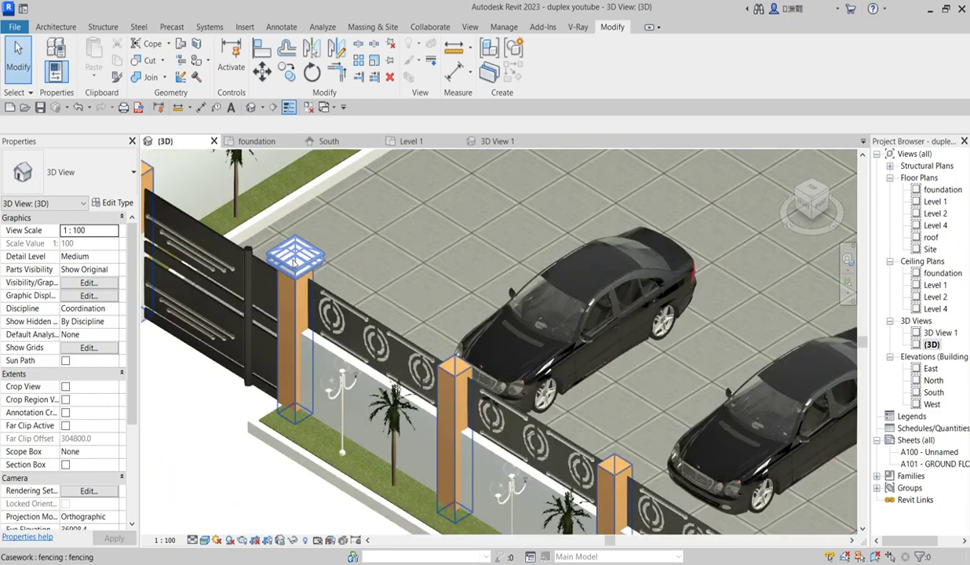
# Inspect the new cap on the gate pillar, then return to the South elevation
pyautogui.click(329, 234)
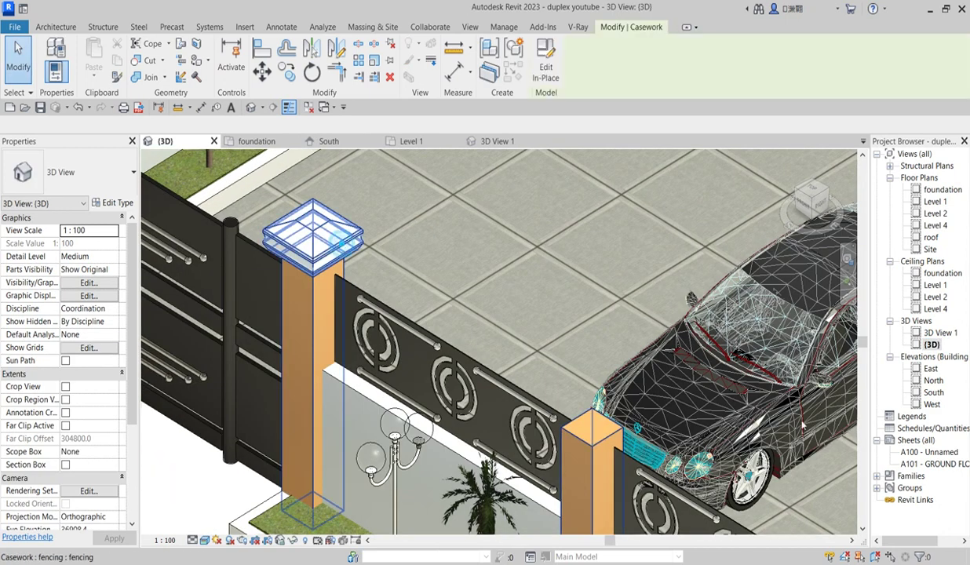
pyautogui.doubleClick(934, 392)
pyautogui.scroll(-4, 382, 325)
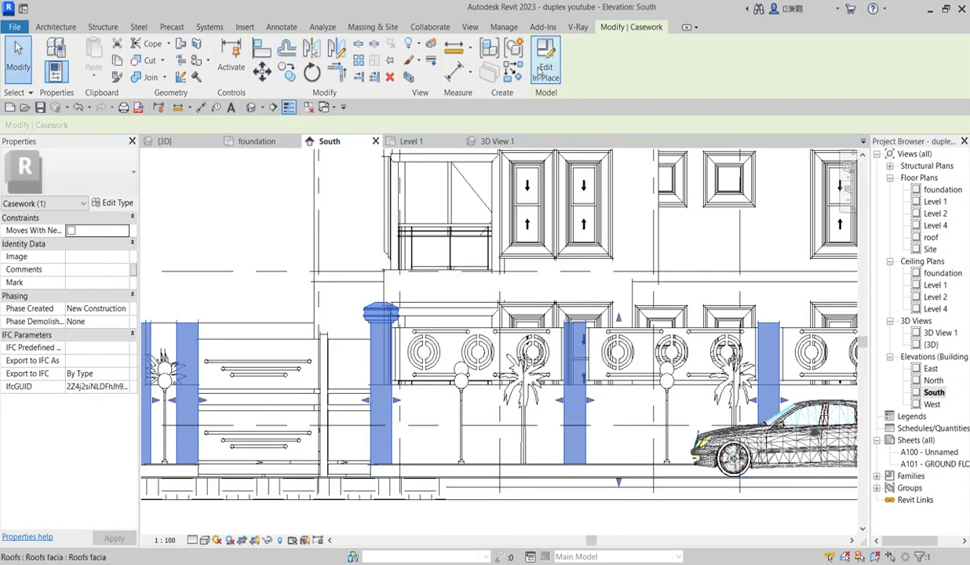
# Copy the pillar cap sweep in place from its corner onto the next pillar
pyautogui.click(545, 71)
pyautogui.click(381, 312)
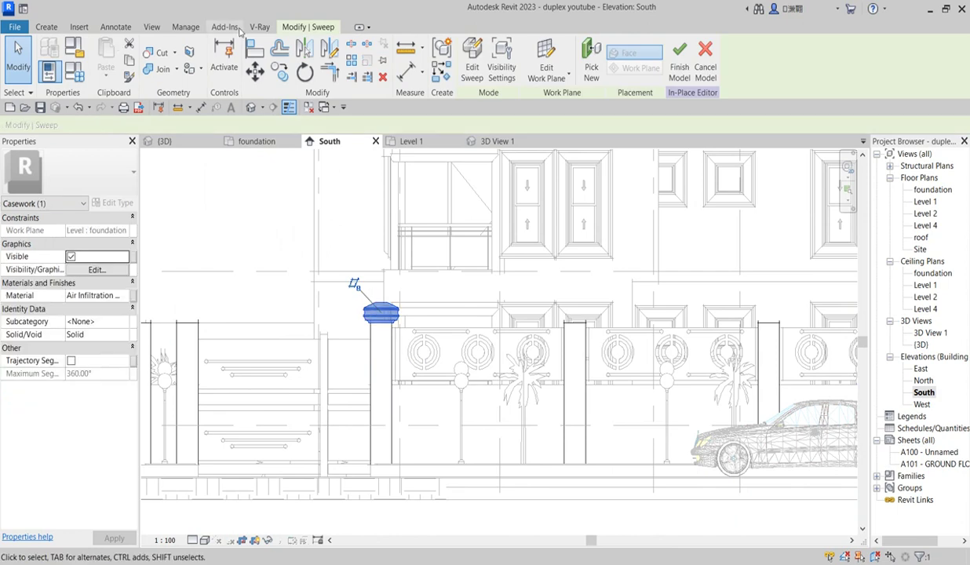
pyautogui.click(280, 71)
pyautogui.scroll(3, 366, 322)
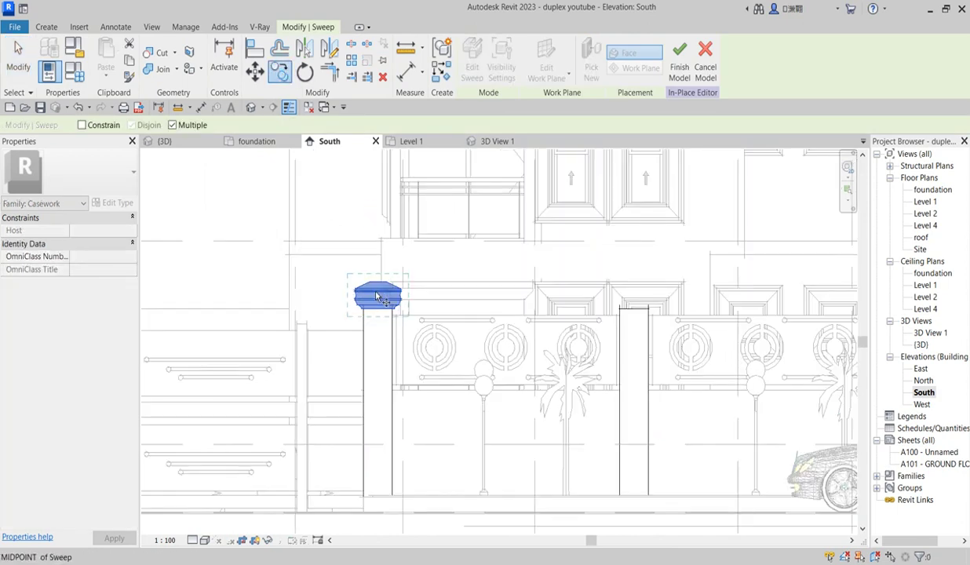
pyautogui.scroll(2, 399, 317)
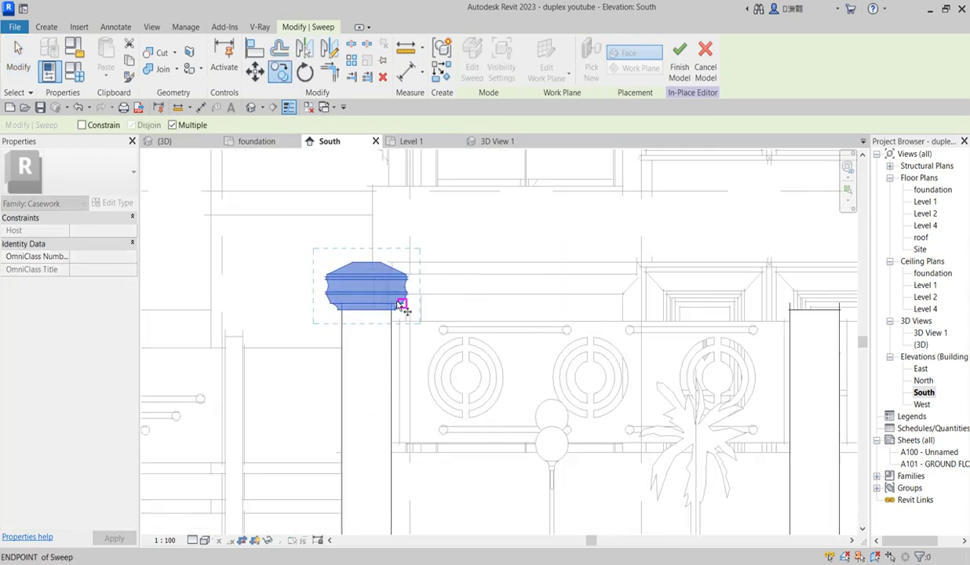
pyautogui.scroll(2, 398, 312)
pyautogui.click(393, 308)
pyautogui.scroll(-5, 358, 323)
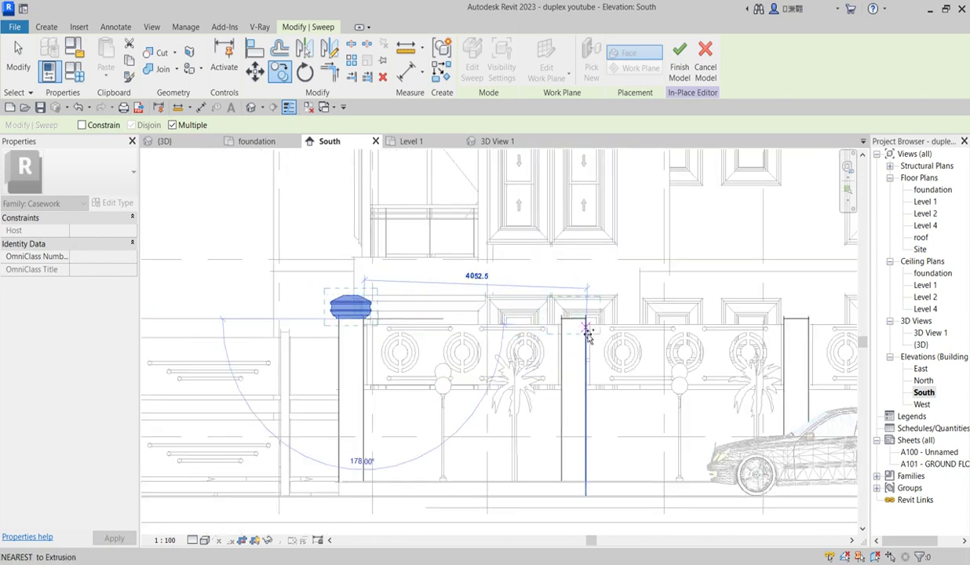
pyautogui.scroll(2, 589, 330)
pyautogui.click(596, 324)
# Place more cap copies at the wall end and on the right pillar
pyautogui.scroll(-3, 585, 314)
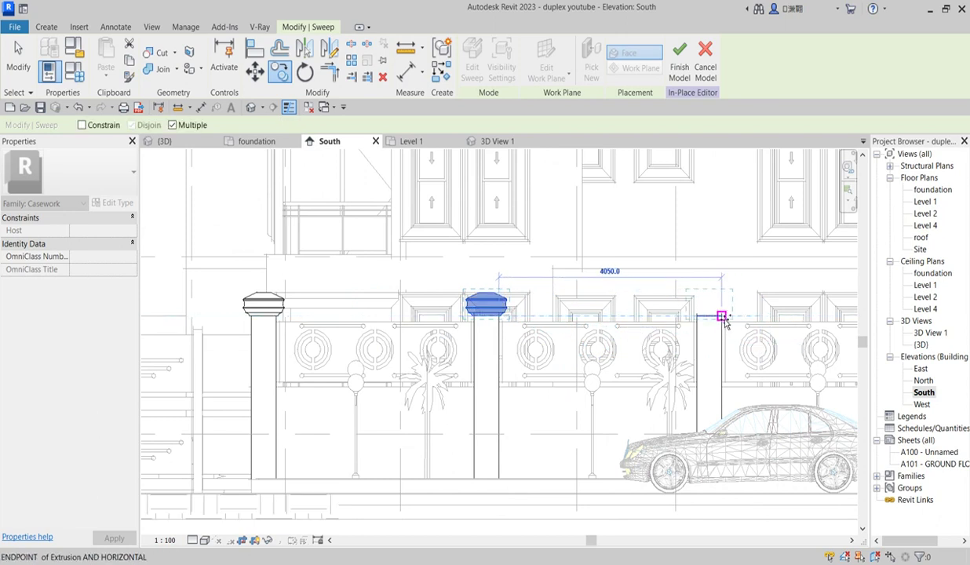
pyautogui.scroll(-4, 721, 318)
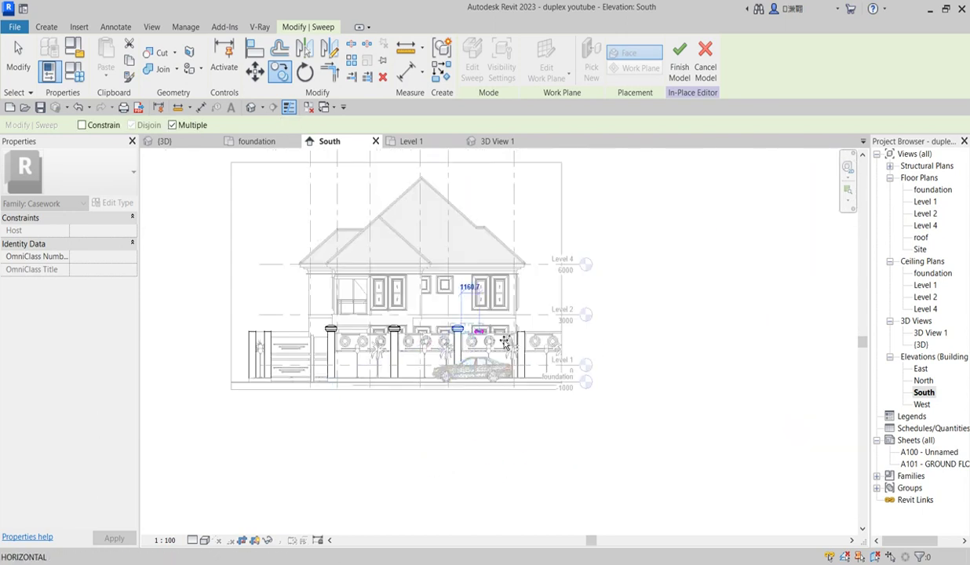
pyautogui.scroll(3, 540, 343)
pyautogui.scroll(2, 541, 343)
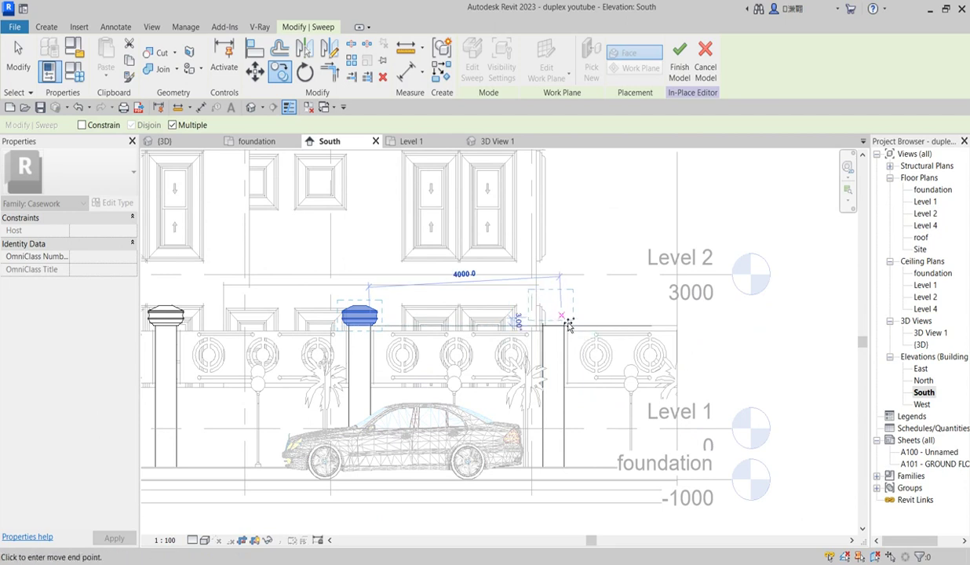
pyautogui.scroll(2, 566, 329)
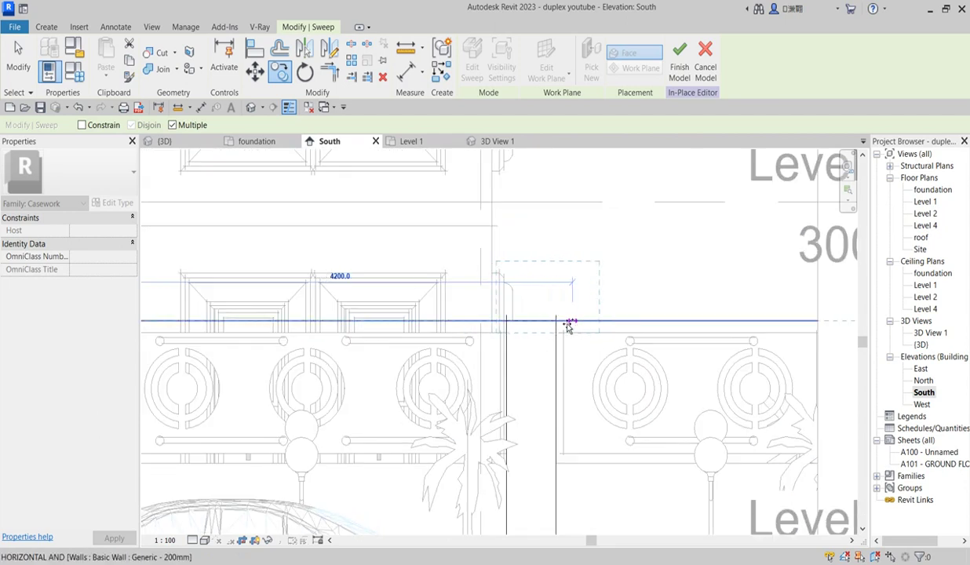
pyautogui.click(557, 320)
pyautogui.scroll(-2, 503, 331)
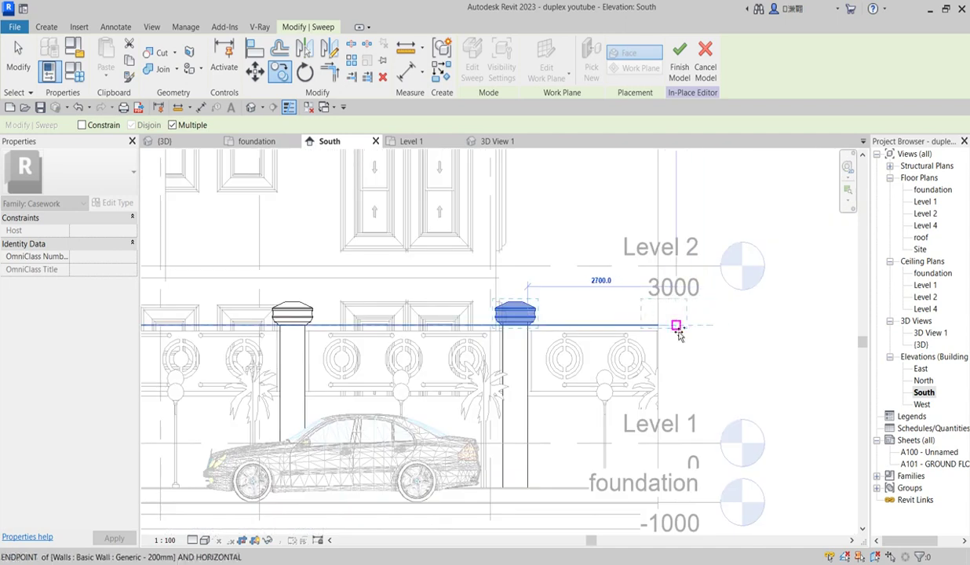
pyautogui.click(676, 329)
pyautogui.scroll(-1, 683, 384)
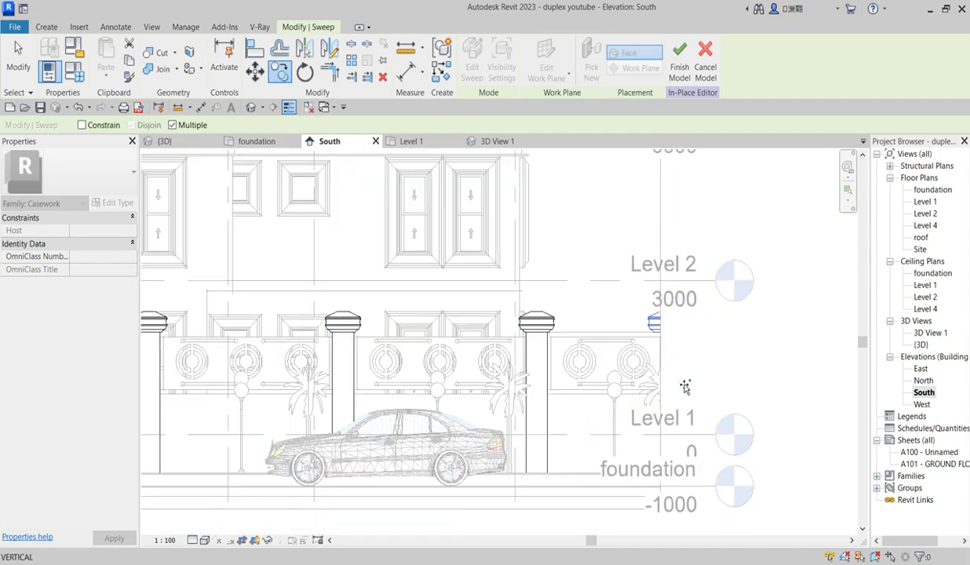
pyautogui.scroll(-2, 684, 385)
pyautogui.press('Escape')
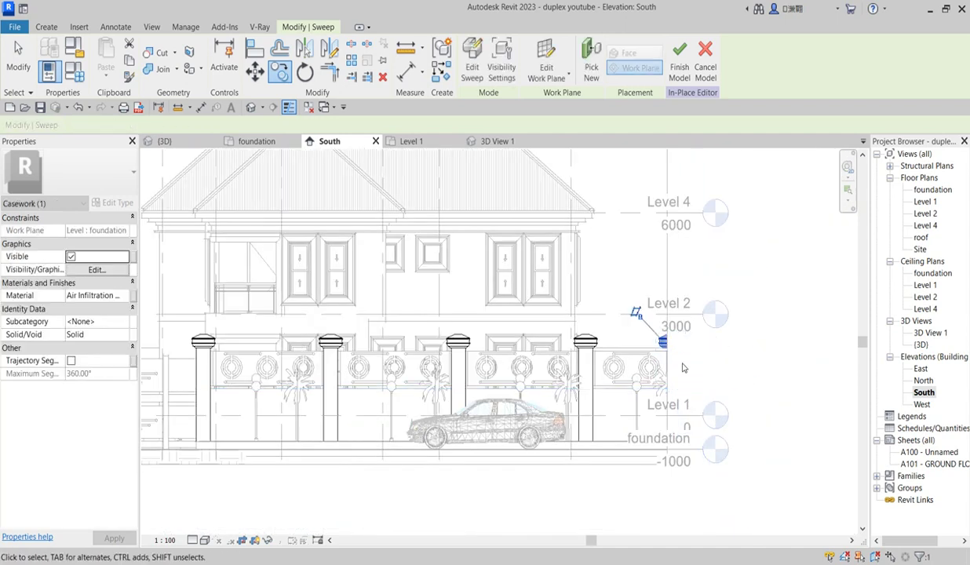
# Nudge the last cap slightly right and copy the selected cap again
pyautogui.scroll(5, 681, 355)
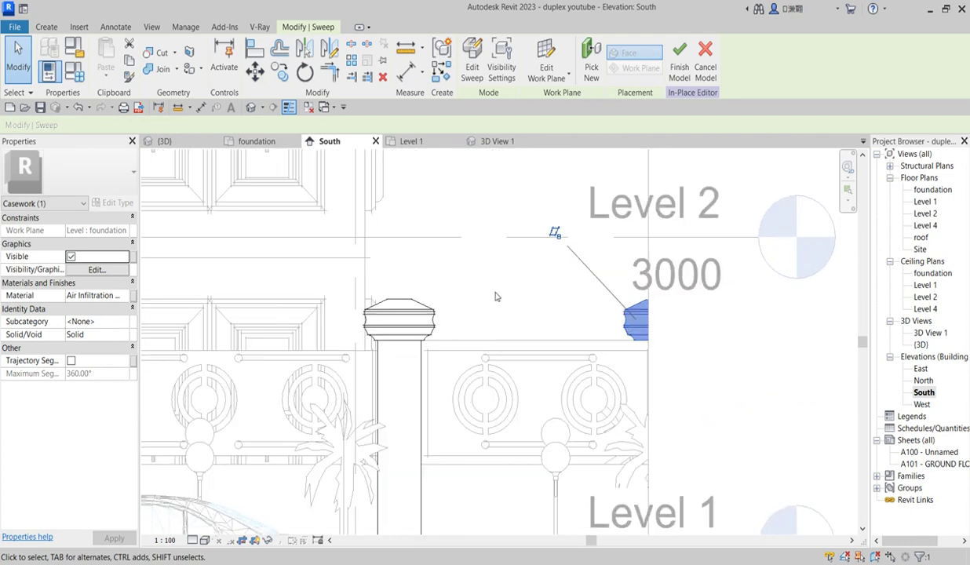
pyautogui.press('Right')
pyautogui.press('Right')
pyautogui.scroll(-8, 496, 296)
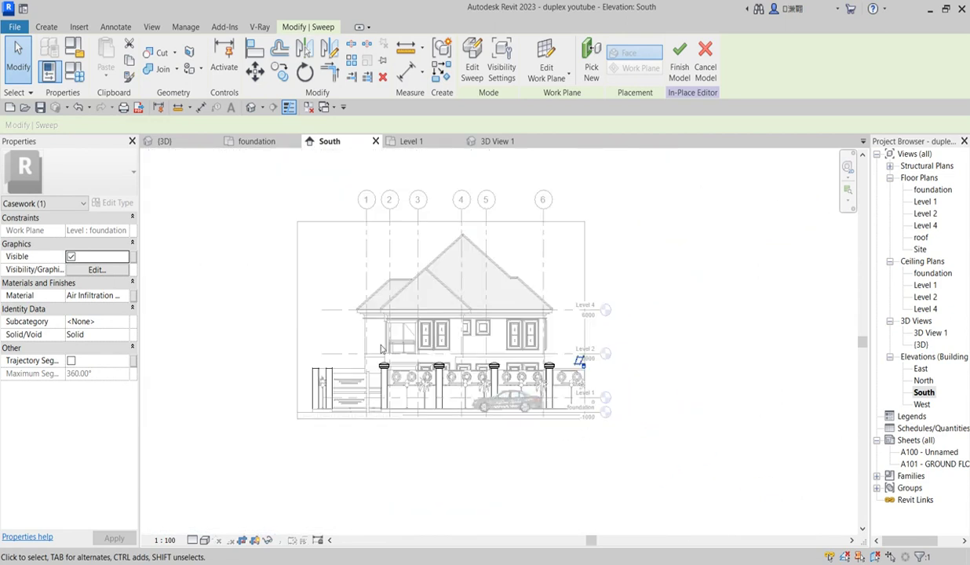
pyautogui.scroll(3, 381, 348)
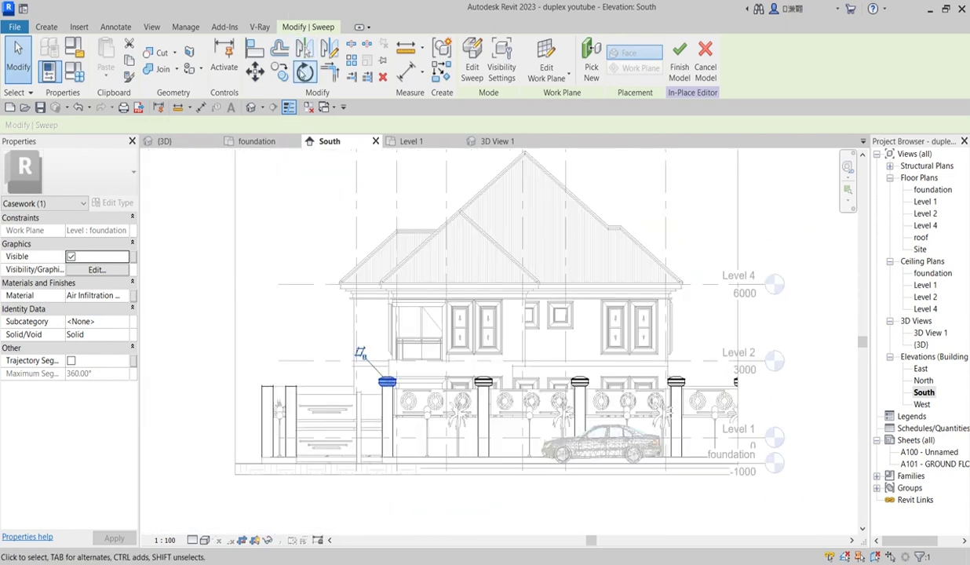
pyautogui.click(280, 72)
pyautogui.scroll(6, 386, 389)
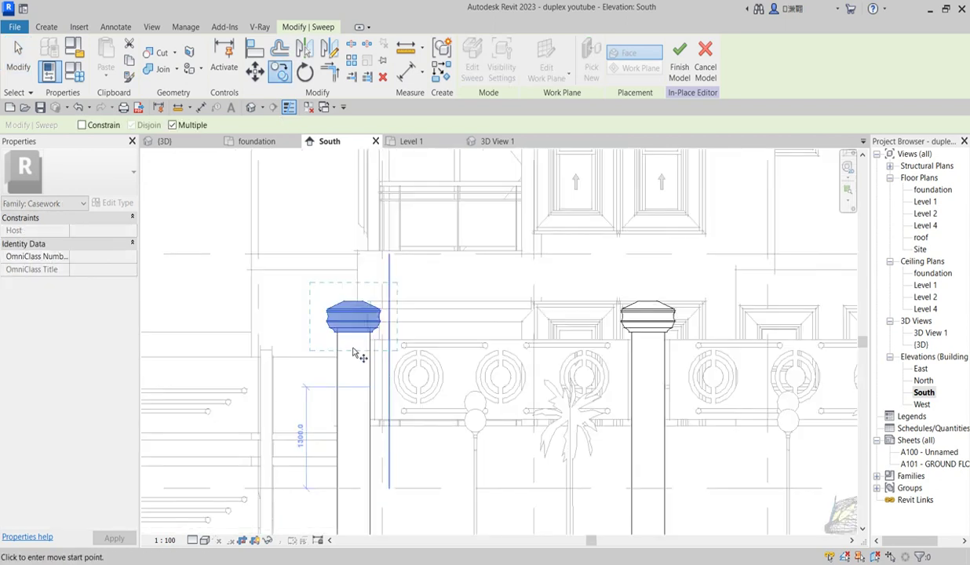
pyautogui.scroll(-4, 410, 337)
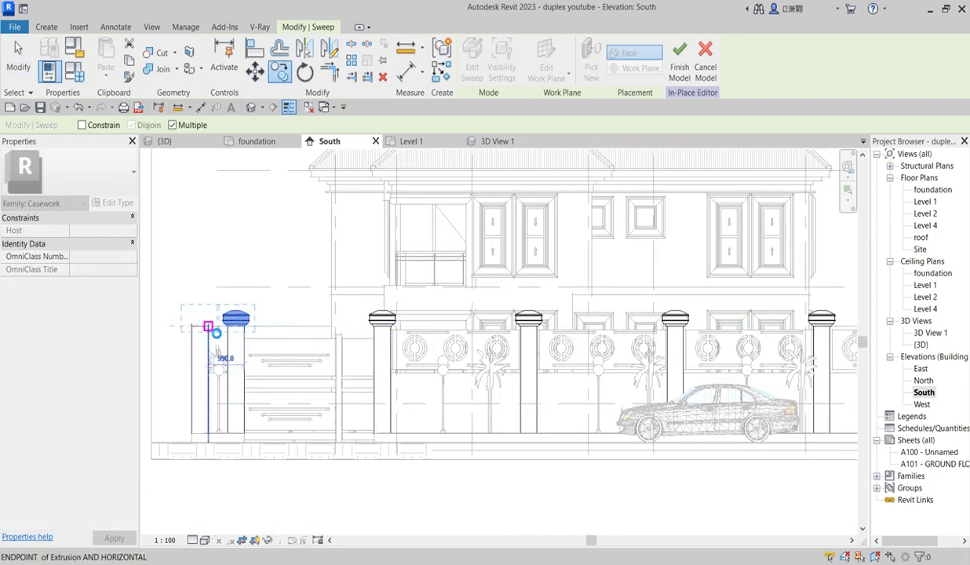
pyautogui.press('Escape')
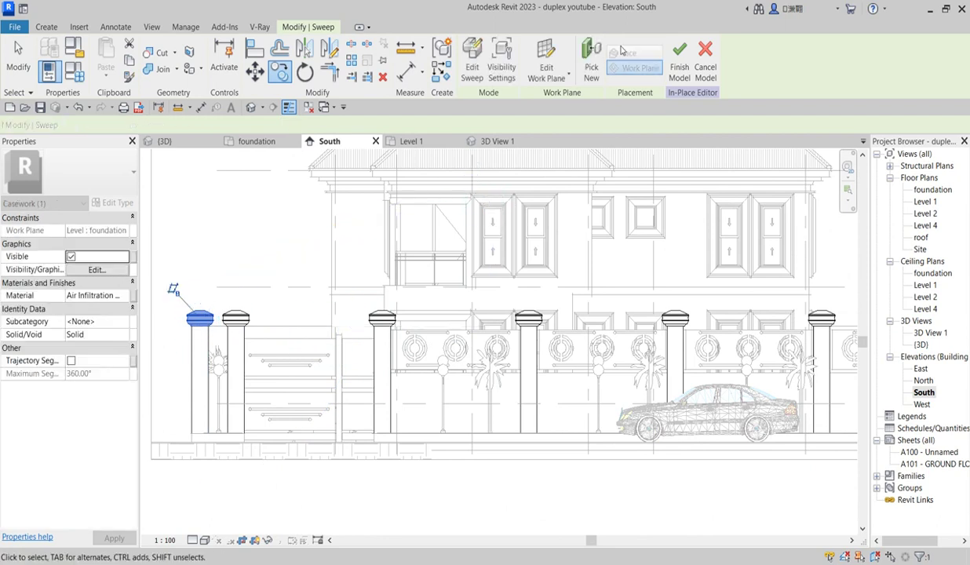
# Zoom around the {3D} view to check the white chamfered caps on every fence and gate pillar
pyautogui.doubleClick(930, 345)
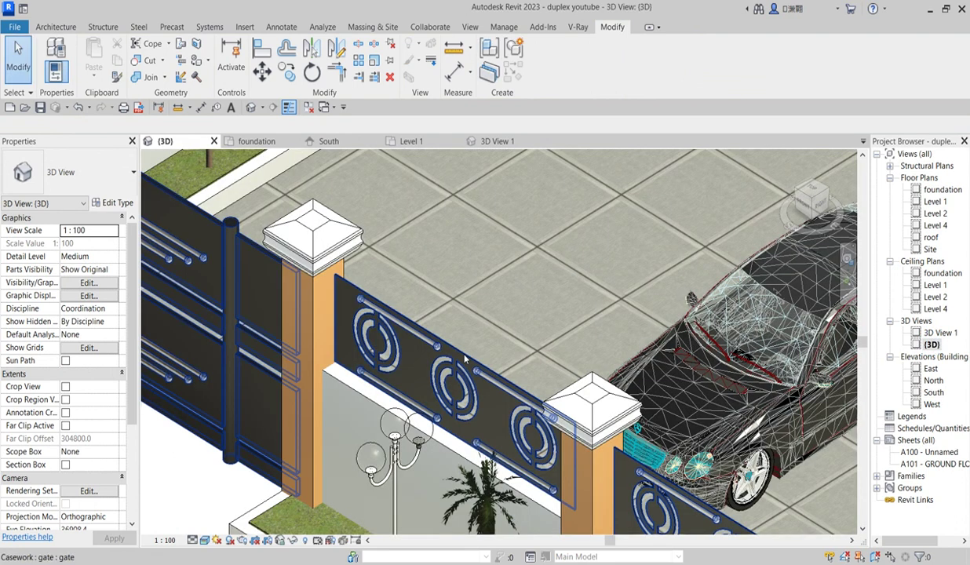
pyautogui.scroll(-3, 707, 452)
pyautogui.scroll(5, 707, 455)
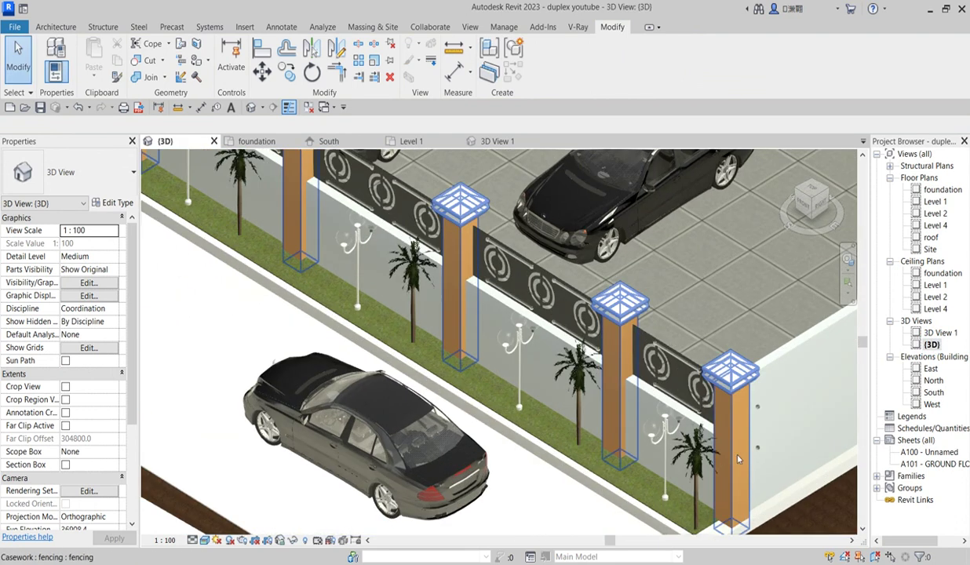
pyautogui.scroll(-2, 556, 367)
pyautogui.scroll(-4, 556, 368)
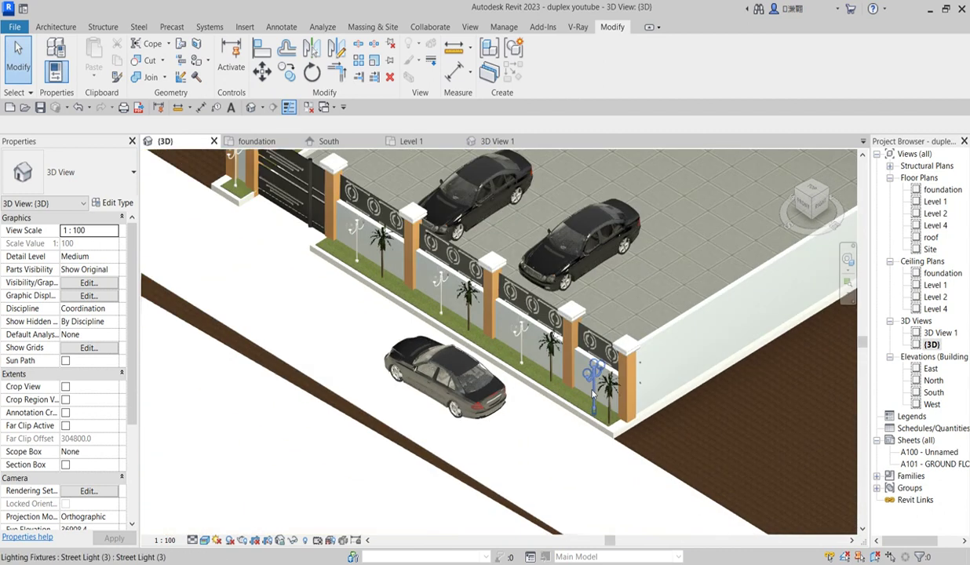
pyautogui.scroll(4, 534, 428)
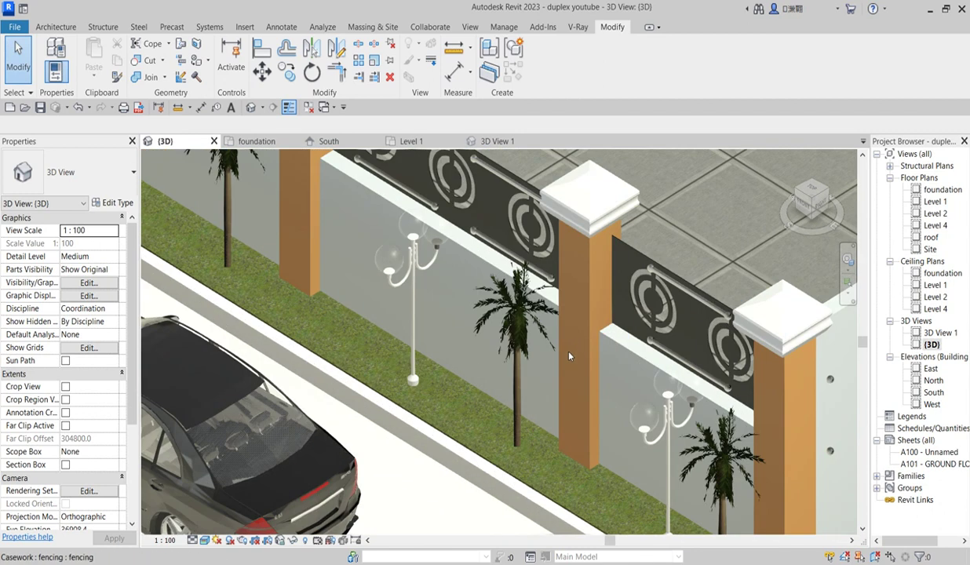
pyautogui.scroll(-4, 558, 408)
pyautogui.scroll(5, 564, 405)
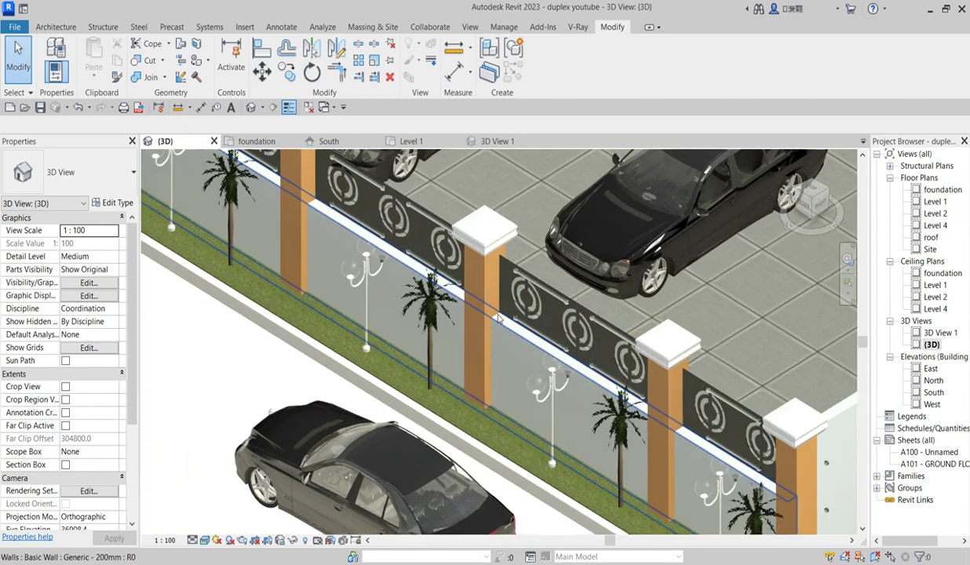
pyautogui.scroll(-5, 483, 324)
pyautogui.scroll(4, 487, 334)
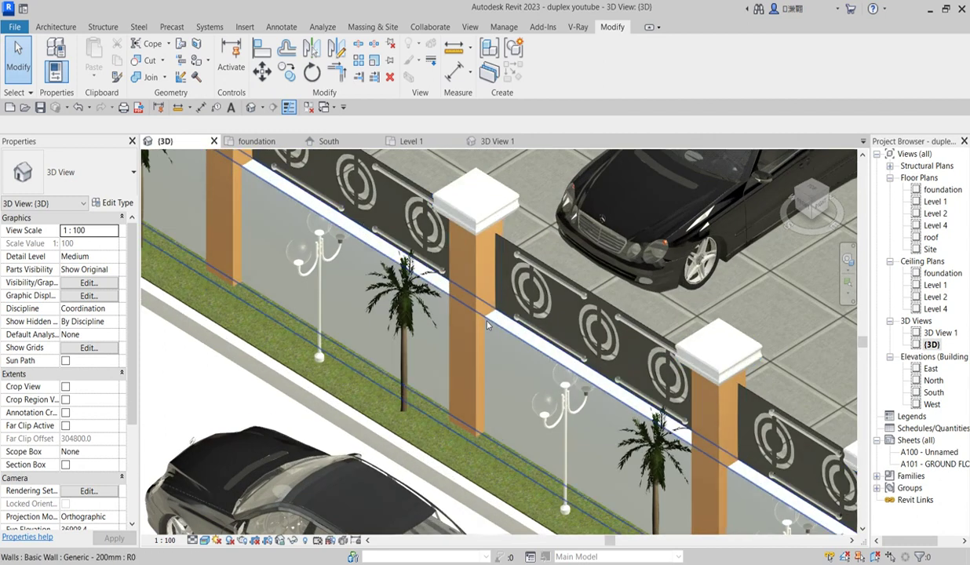
pyautogui.scroll(-2, 496, 348)
pyautogui.scroll(-6, 497, 349)
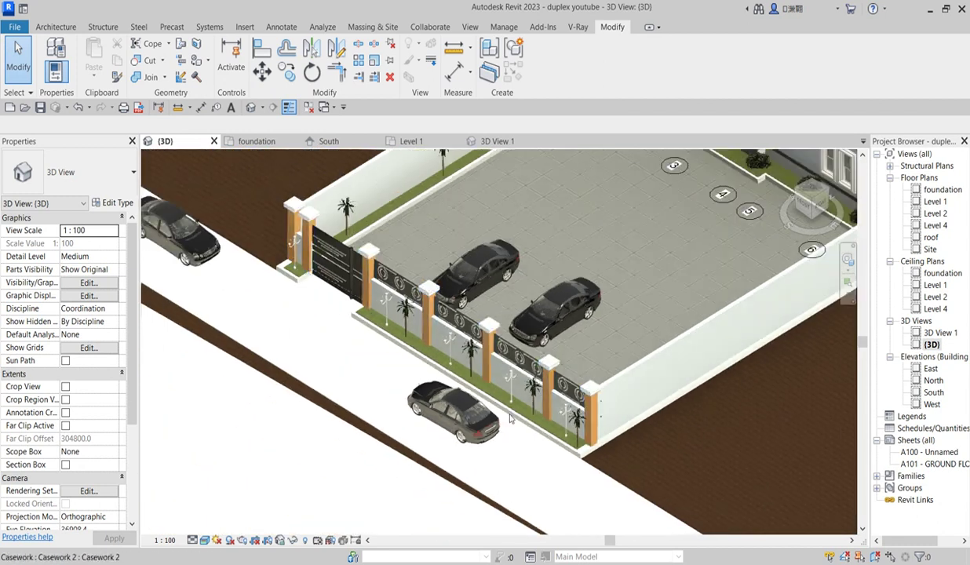
pyautogui.scroll(2, 554, 344)
pyautogui.scroll(1, 554, 343)
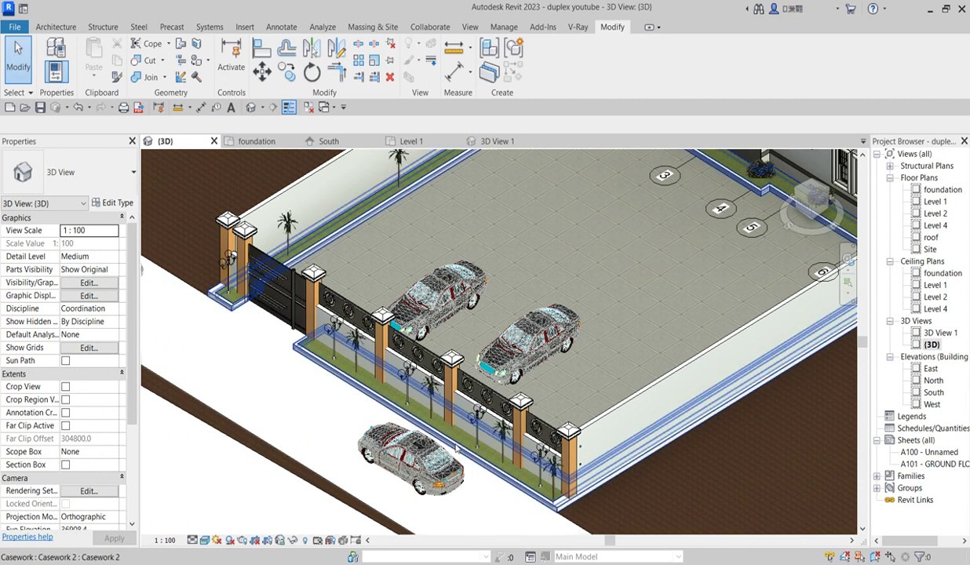
pyautogui.scroll(-5, 253, 441)
pyautogui.scroll(2, 277, 377)
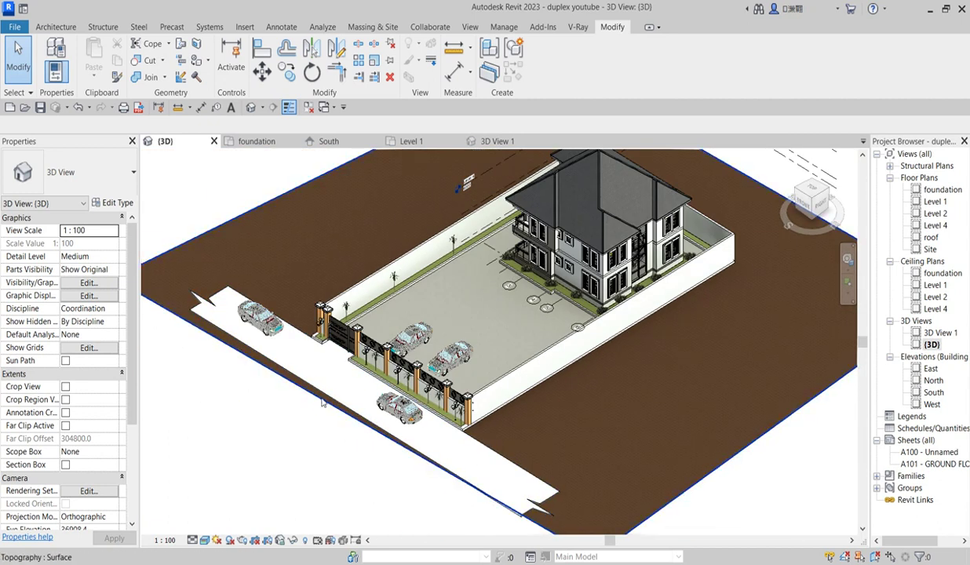
pyautogui.scroll(3, 323, 399)
pyautogui.scroll(1, 422, 380)
pyautogui.scroll(-4, 421, 380)
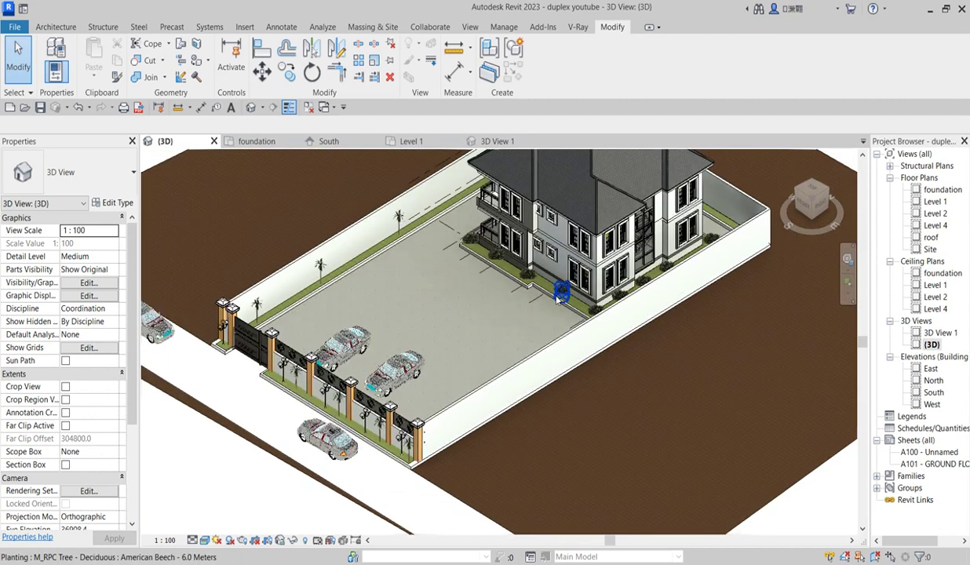
pyautogui.scroll(3, 560, 297)
pyautogui.scroll(-3, 471, 330)
pyautogui.scroll(3, 313, 362)
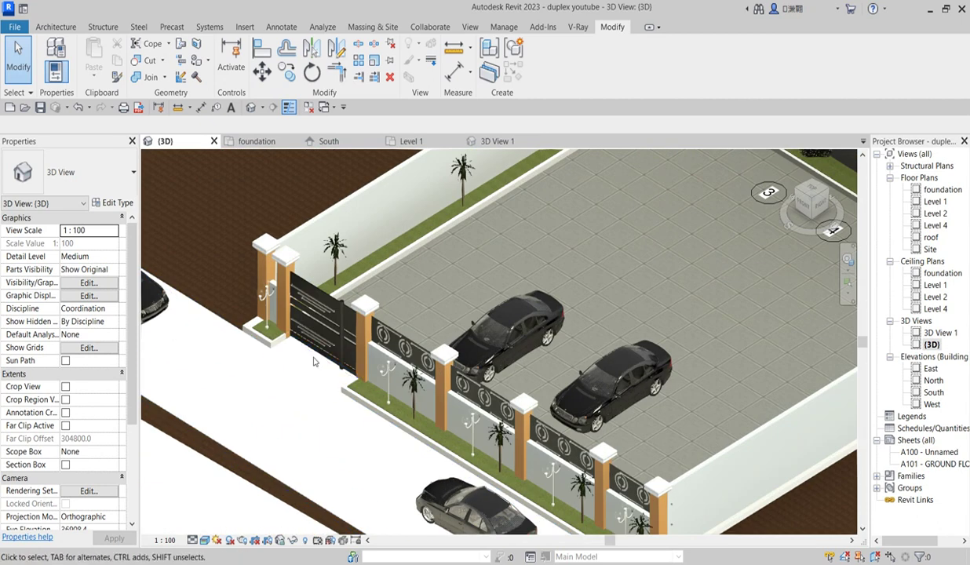
pyautogui.scroll(4, 387, 355)
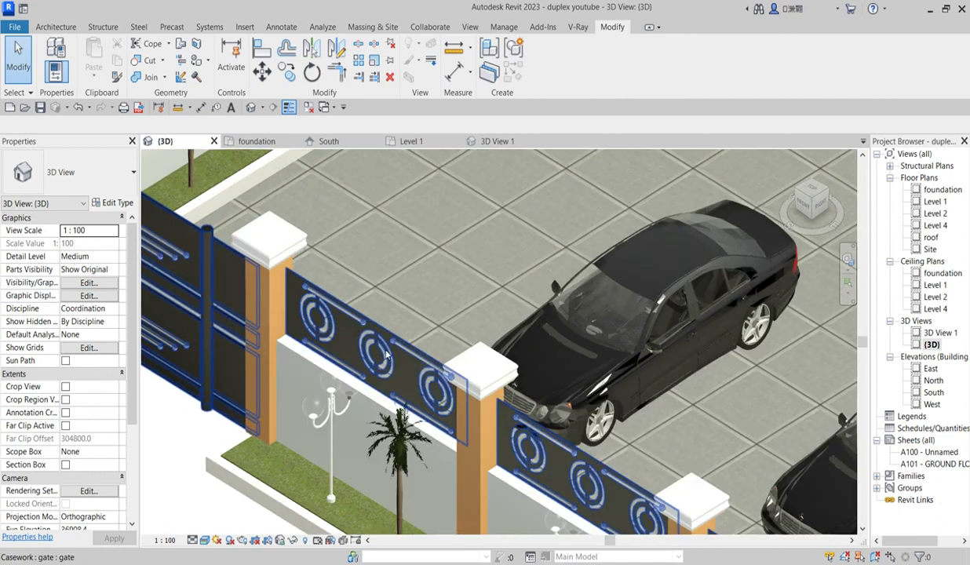
pyautogui.scroll(2, 387, 354)
pyautogui.scroll(-6, 460, 375)
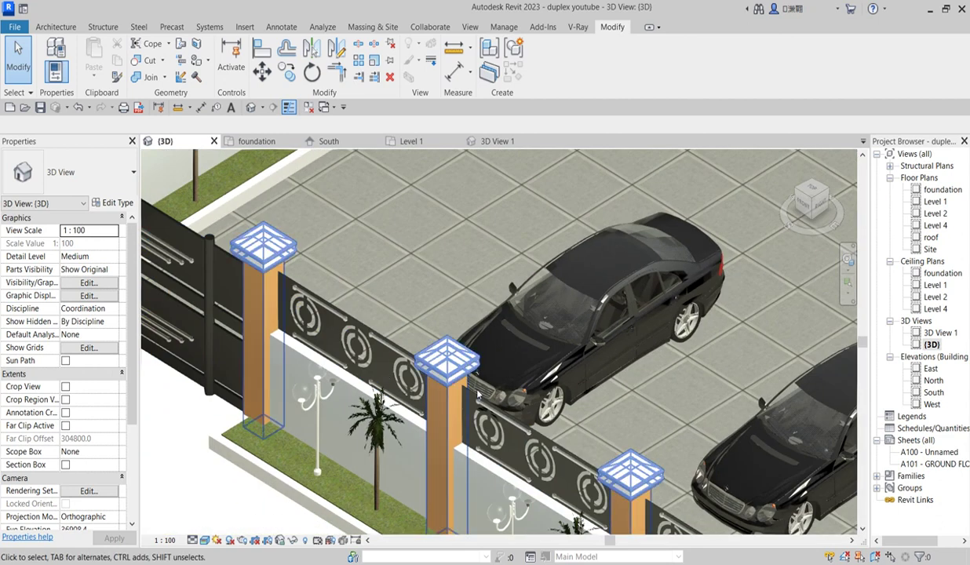
pyautogui.scroll(2, 481, 455)
pyautogui.scroll(-4, 480, 455)
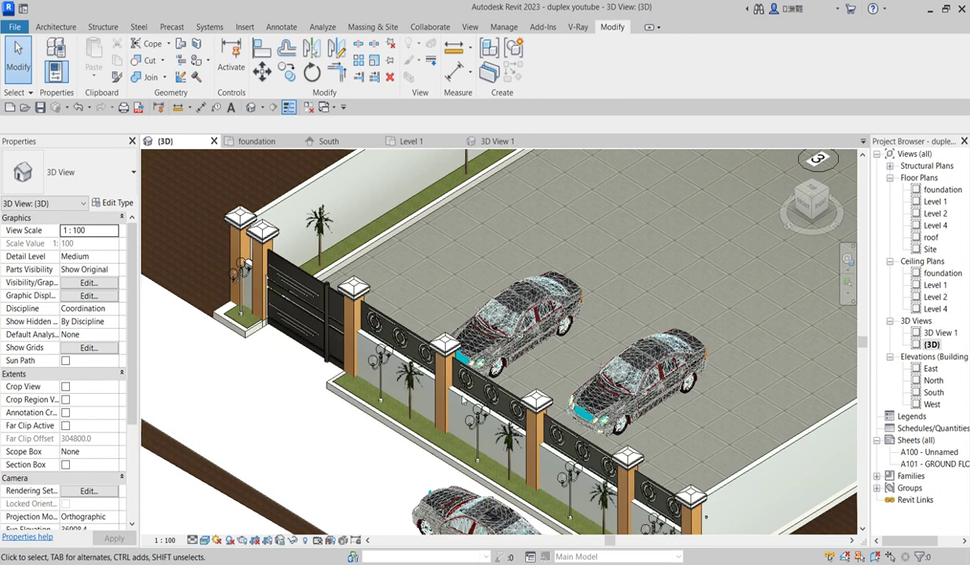
pyautogui.scroll(-2, 581, 274)
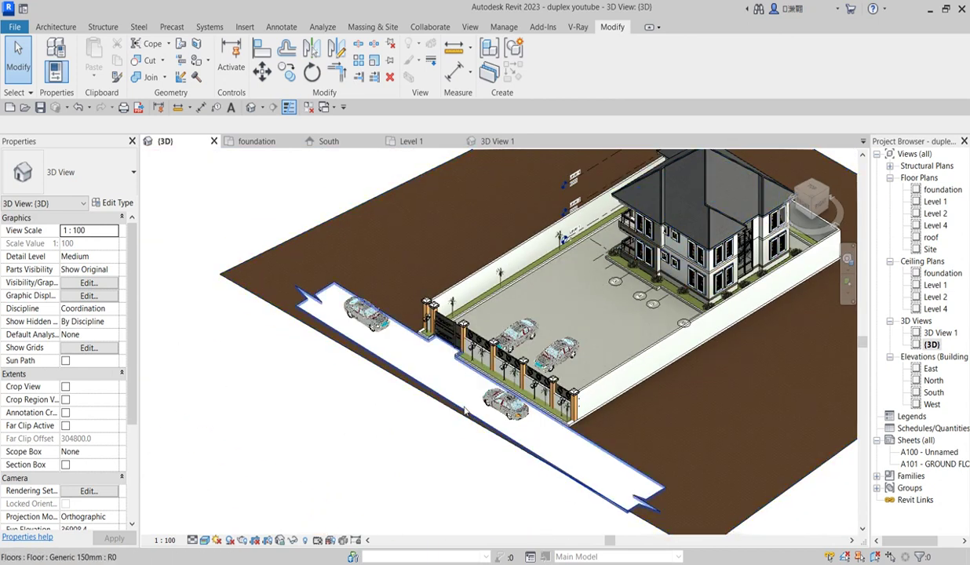
pyautogui.scroll(1, 544, 358)
pyautogui.scroll(-3, 315, 392)
pyautogui.keyDown('shift'); pyautogui.moveTo(409, 338); pyautogui.dragTo(450, 307, button='middle'); pyautogui.keyUp('shift')
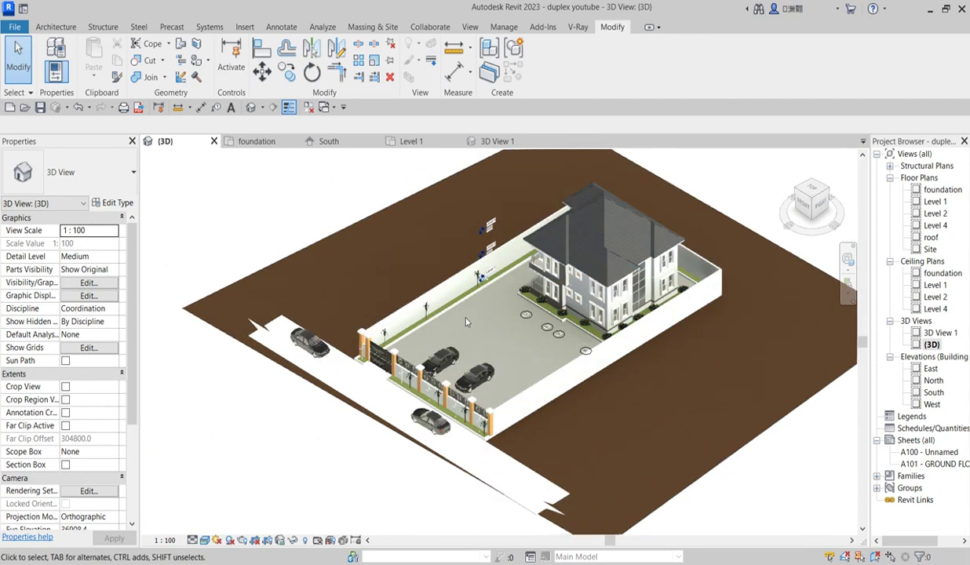
pyautogui.scroll(3, 450, 307)
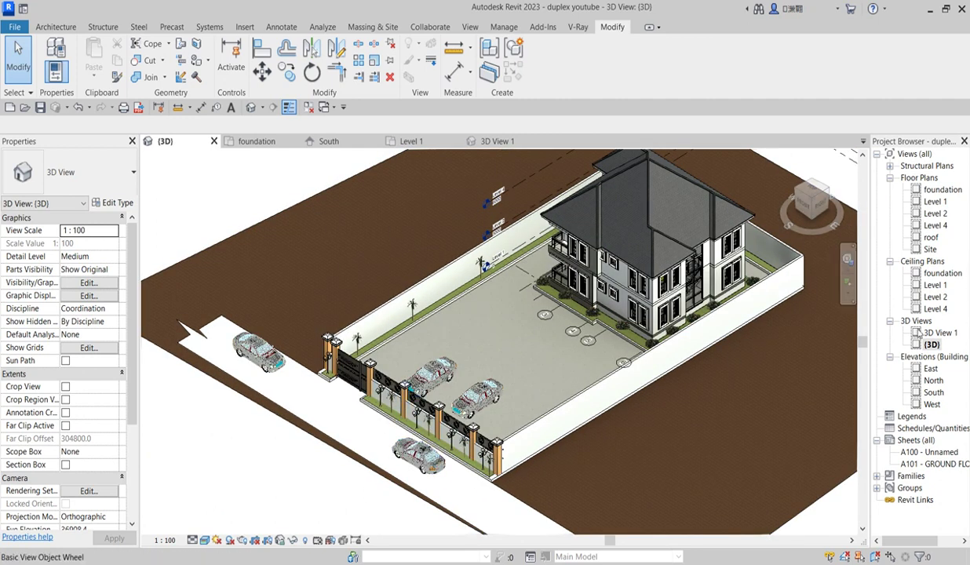
pyautogui.click(815, 202)
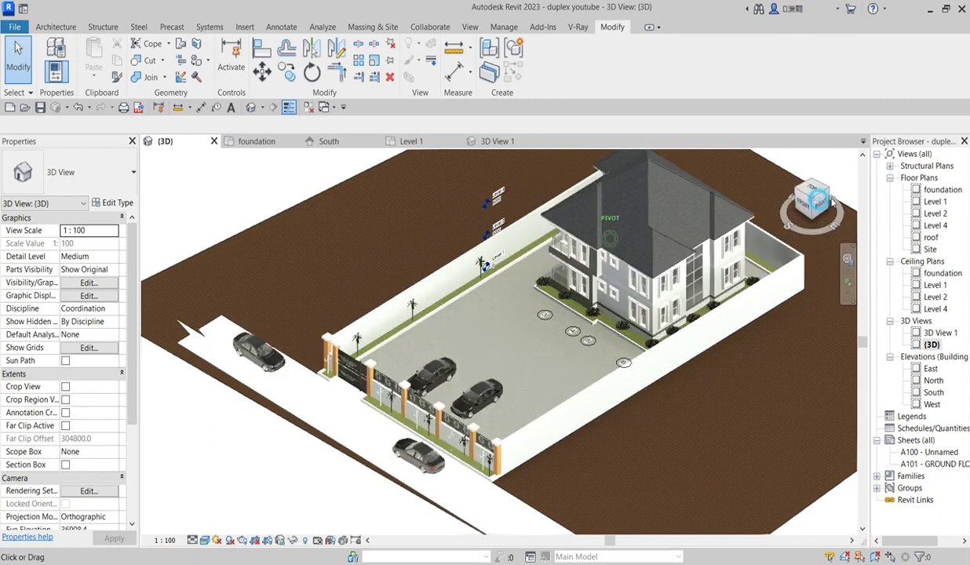
pyautogui.keyDown('shift'); pyautogui.moveTo(265, 183); pyautogui.dragTo(188, 389, button='middle'); pyautogui.keyUp('shift')
pyautogui.scroll(-2, 187, 389)
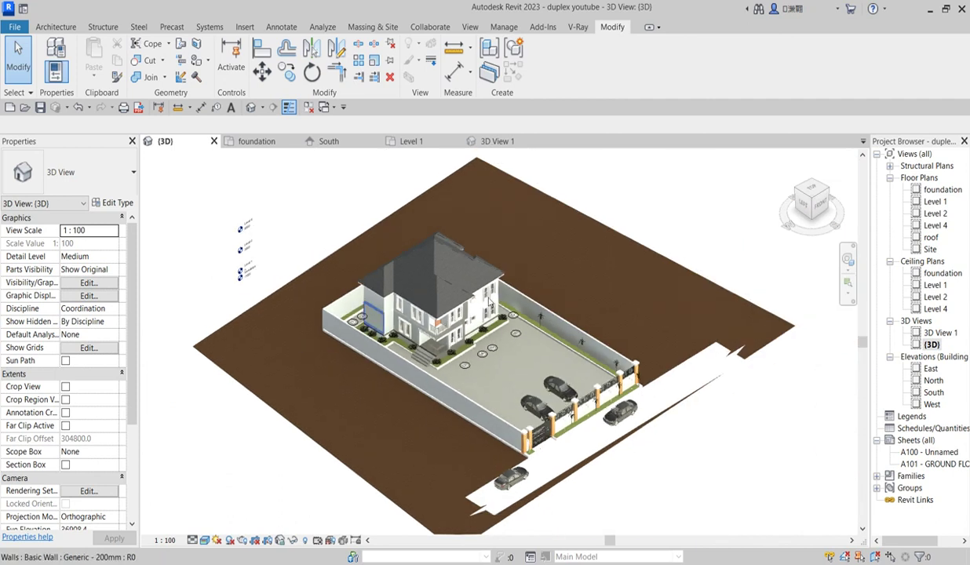
pyautogui.scroll(5, 593, 478)
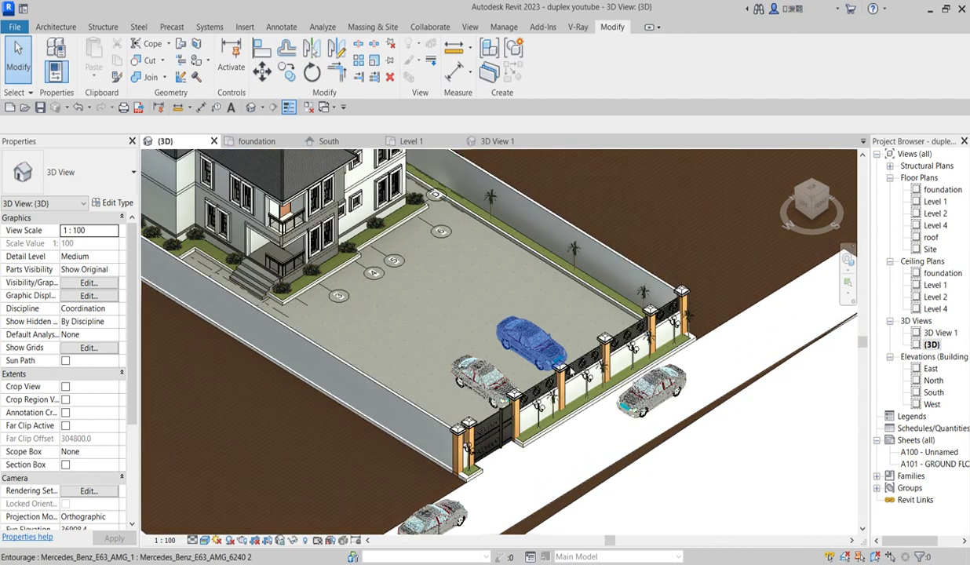
pyautogui.scroll(-3, 571, 427)
pyautogui.scroll(3, 570, 428)
pyautogui.scroll(-2, 554, 404)
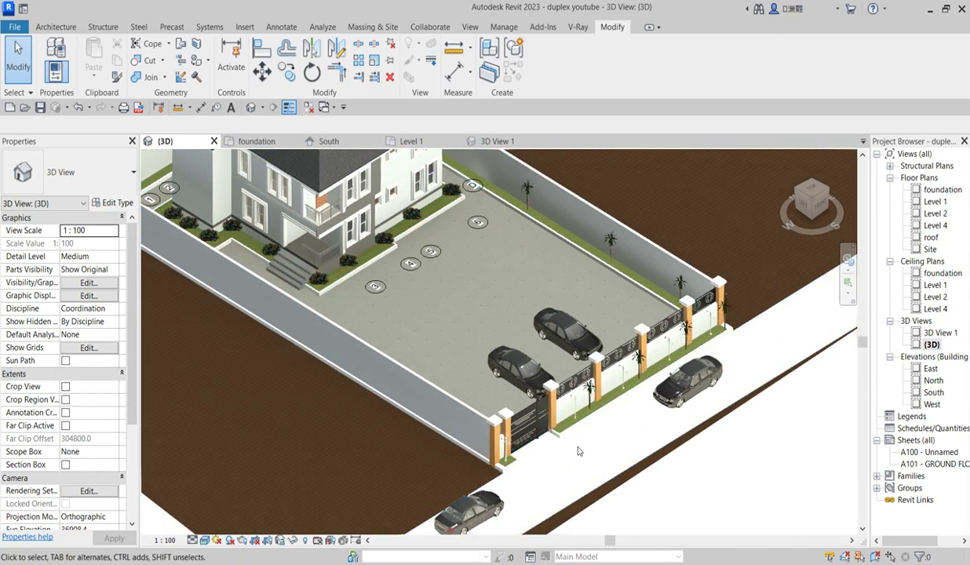
pyautogui.scroll(2, 608, 366)
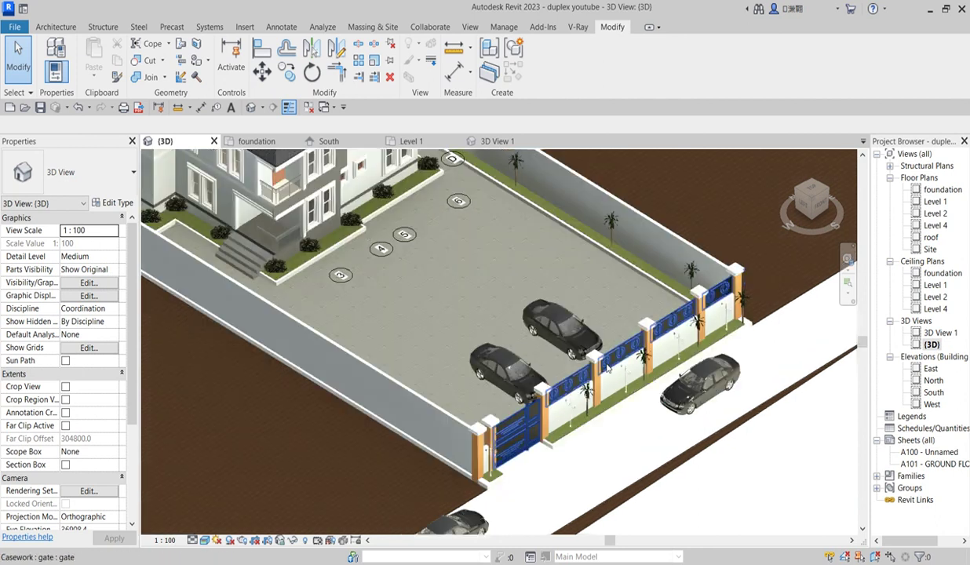